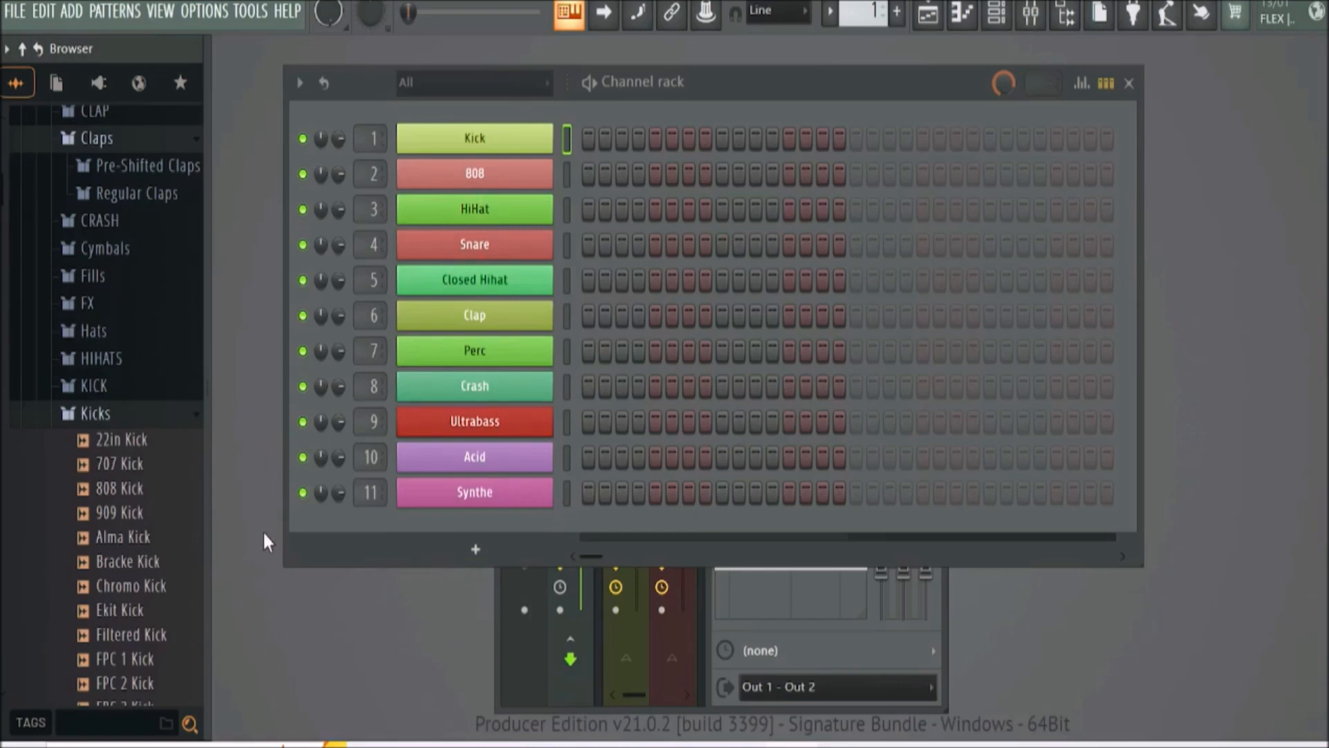
Load the Minimal Kick 48 sample from the Kicks folder onto the Kick channel, auditioning kicks to choose it
{"action": "left_click_drag", "start_coordinate": [134, 441], "coordinate": [448, 139]}
{"action": "scroll", "coordinate": [143, 485], "scroll_direction": "down", "scroll_amount": 4}
{"action": "scroll", "coordinate": [149, 388], "scroll_direction": "down", "scroll_amount": 6}
{"action": "scroll", "coordinate": [155, 445], "scroll_direction": "down", "scroll_amount": 6}
{"action": "scroll", "coordinate": [162, 475], "scroll_direction": "down", "scroll_amount": 4}
{"action": "scroll", "coordinate": [173, 446], "scroll_direction": "down", "scroll_amount": 8}
{"action": "scroll", "coordinate": [172, 498], "scroll_direction": "down", "scroll_amount": 3}
{"action": "scroll", "coordinate": [166, 529], "scroll_direction": "down", "scroll_amount": 2}
{"action": "scroll", "coordinate": [164, 512], "scroll_direction": "down", "scroll_amount": 2}
{"action": "scroll", "coordinate": [155, 543], "scroll_direction": "down", "scroll_amount": 3}
{"action": "scroll", "coordinate": [166, 512], "scroll_direction": "down", "scroll_amount": 4}
{"action": "scroll", "coordinate": [149, 415], "scroll_direction": "down", "scroll_amount": 8}
{"action": "scroll", "coordinate": [149, 528], "scroll_direction": "up", "scroll_amount": 10}
Fill the Minimal Kick 48 channel with a hit every four steps and add an extra hit on step 14
{"action": "right_click", "coordinate": [503, 130]}
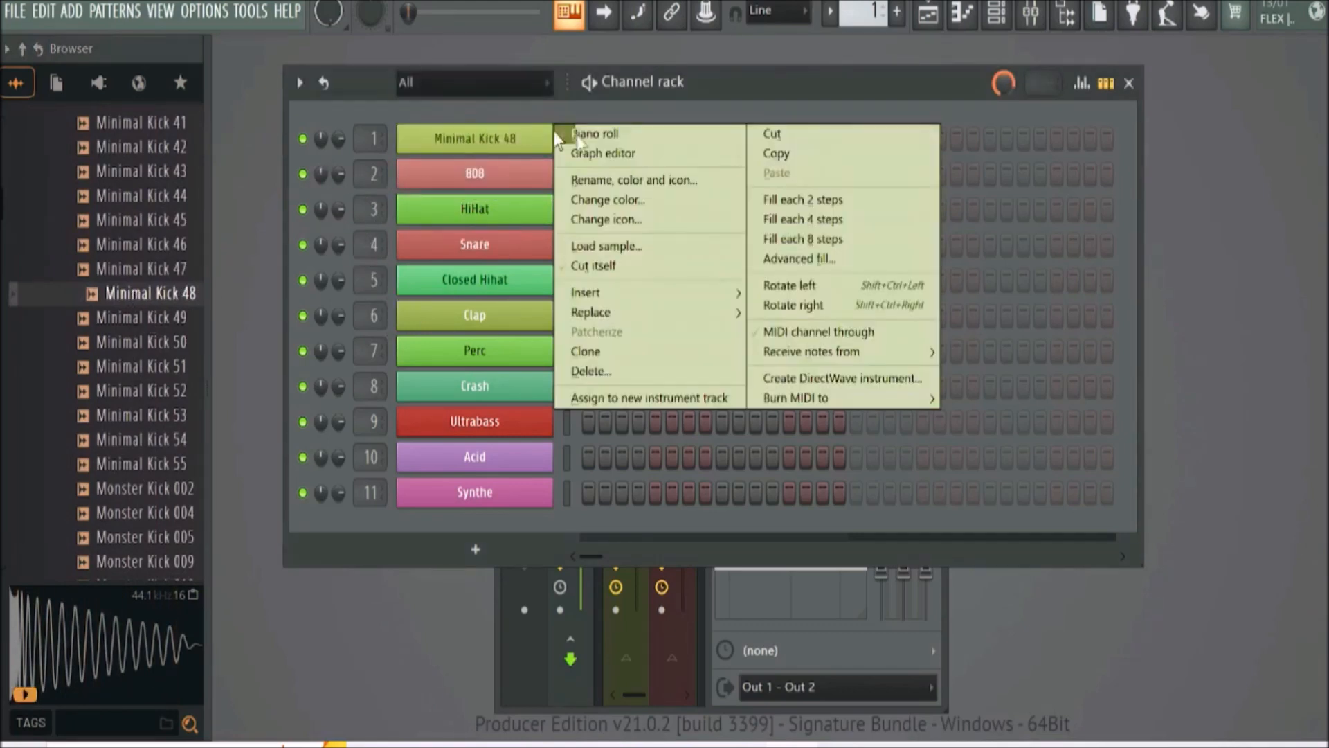
{"action": "left_click", "coordinate": [834, 221]}
{"action": "left_click", "coordinate": [589, 82]}
{"action": "left_click_drag", "start_coordinate": [409, 12], "coordinate": [512, 12]}
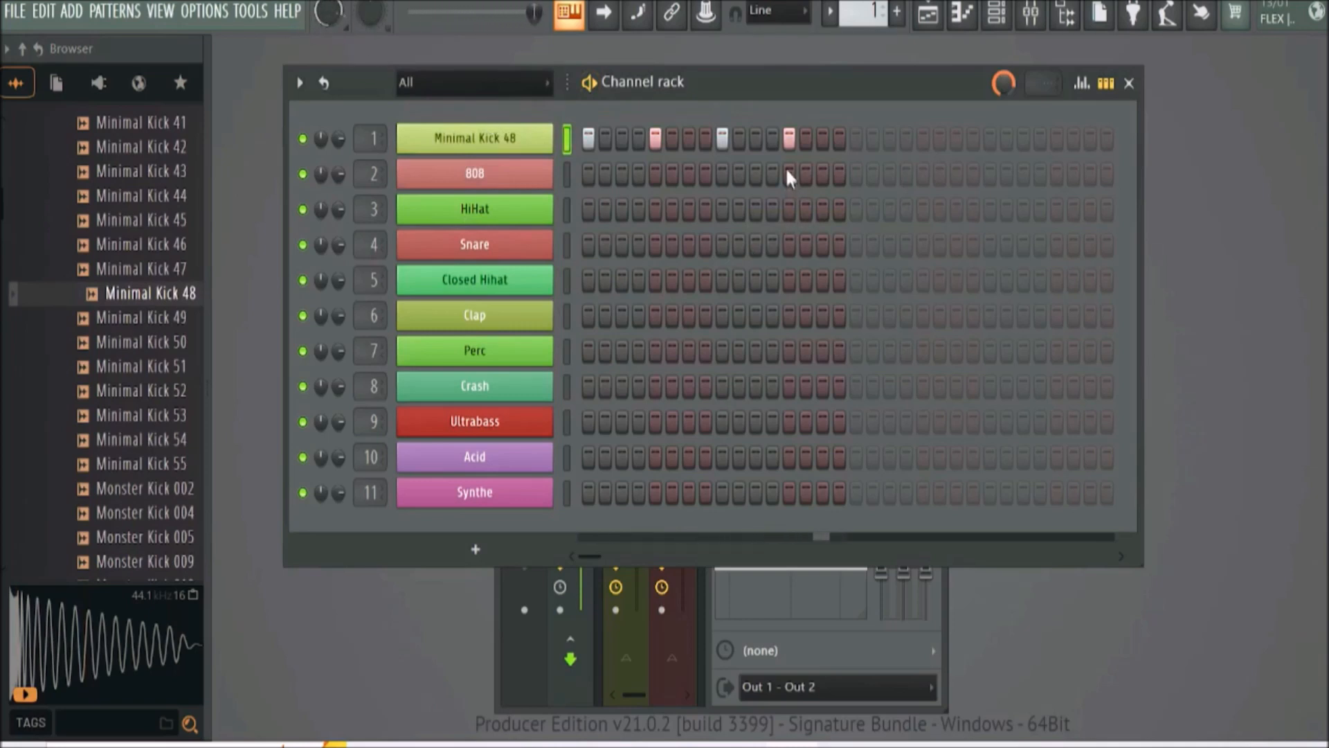
{"action": "left_click", "coordinate": [806, 139]}
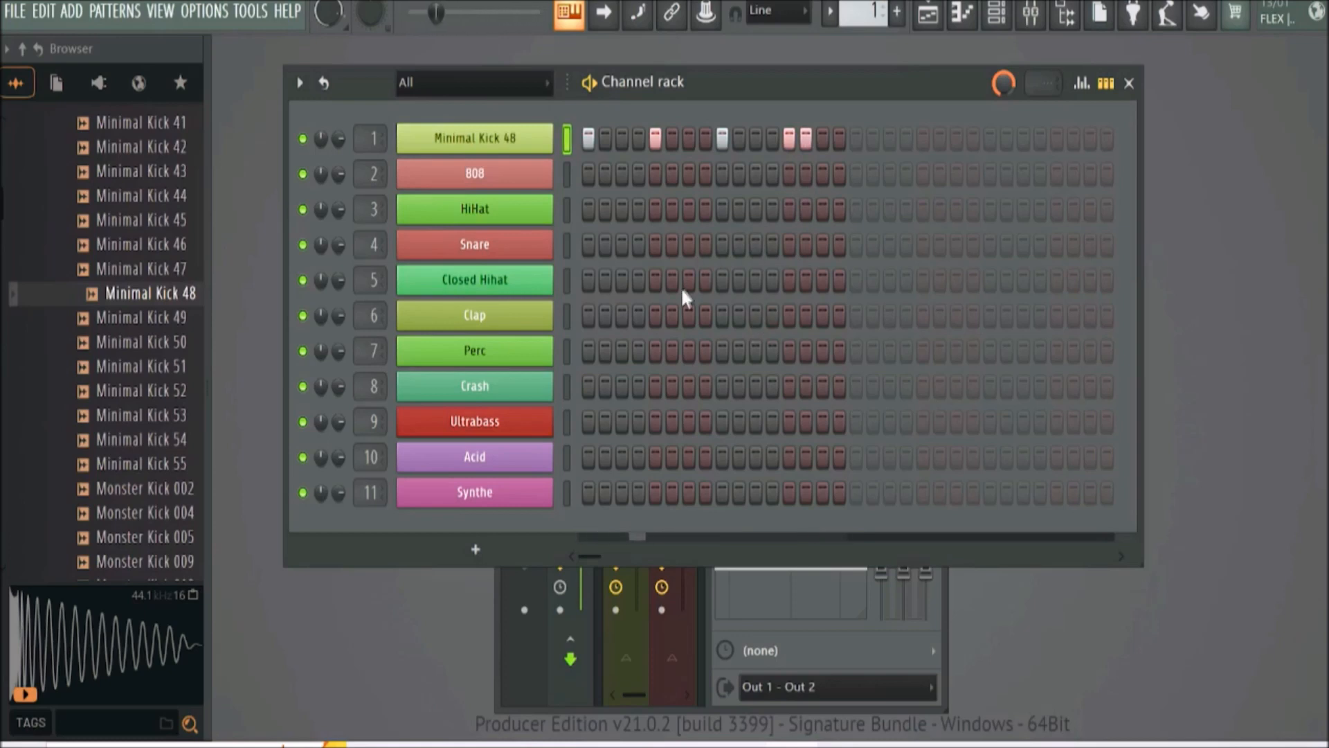
Rename the Minimal Kick 48 channel as Kick
{"action": "right_click", "coordinate": [520, 139]}
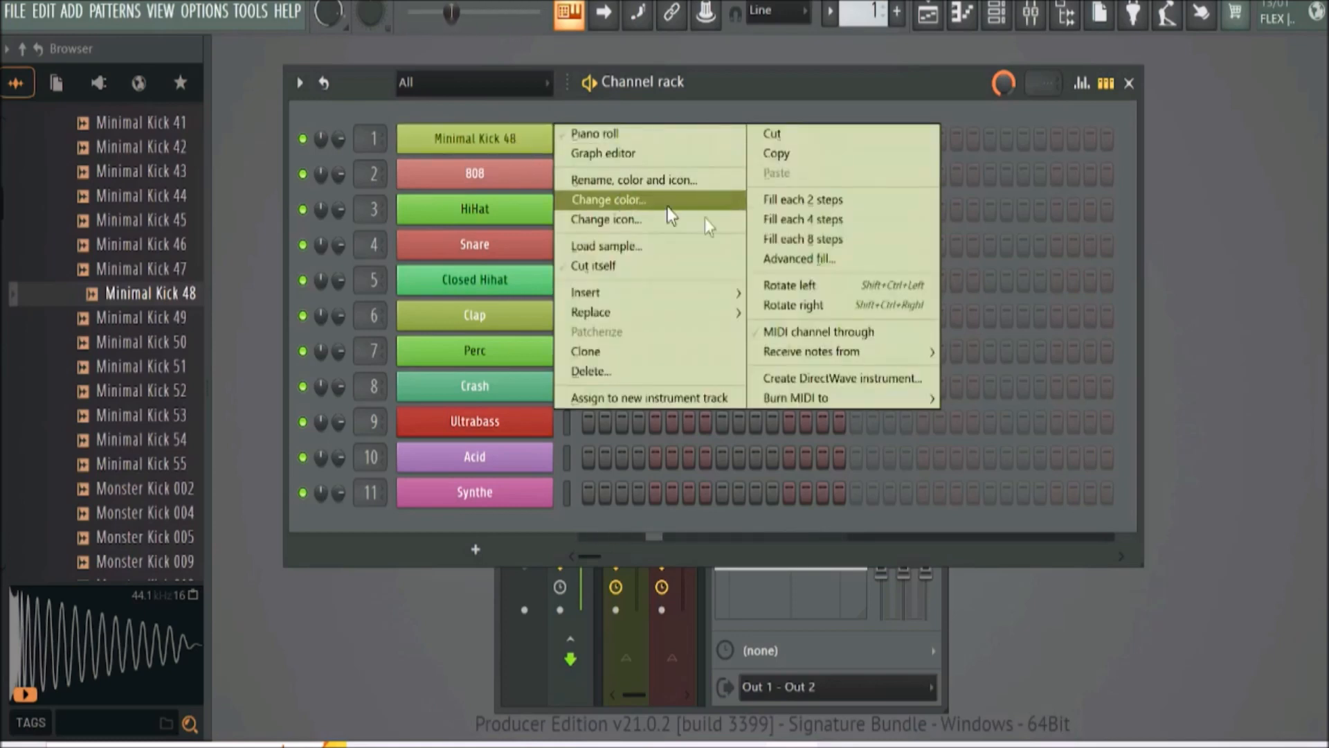
{"action": "left_click", "coordinate": [637, 184]}
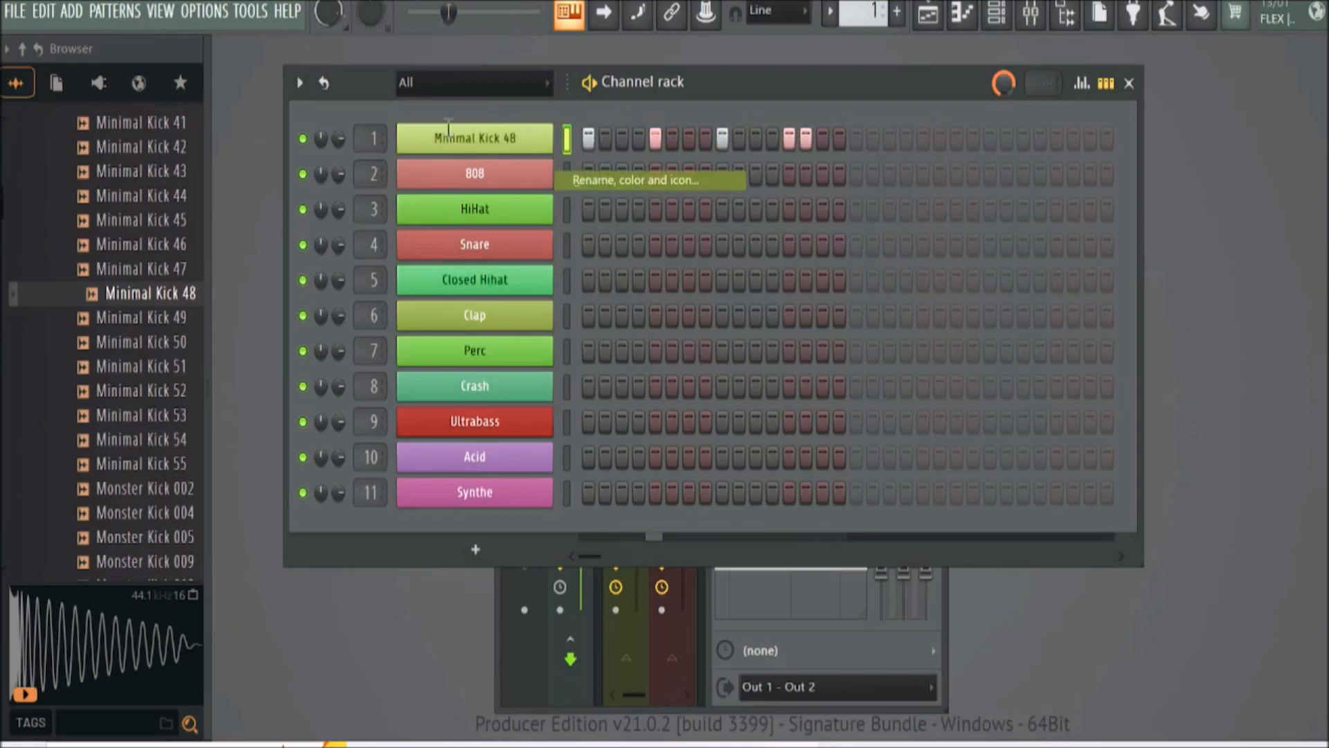
{"action": "left_click_drag", "start_coordinate": [403, 123], "coordinate": [330, 124]}
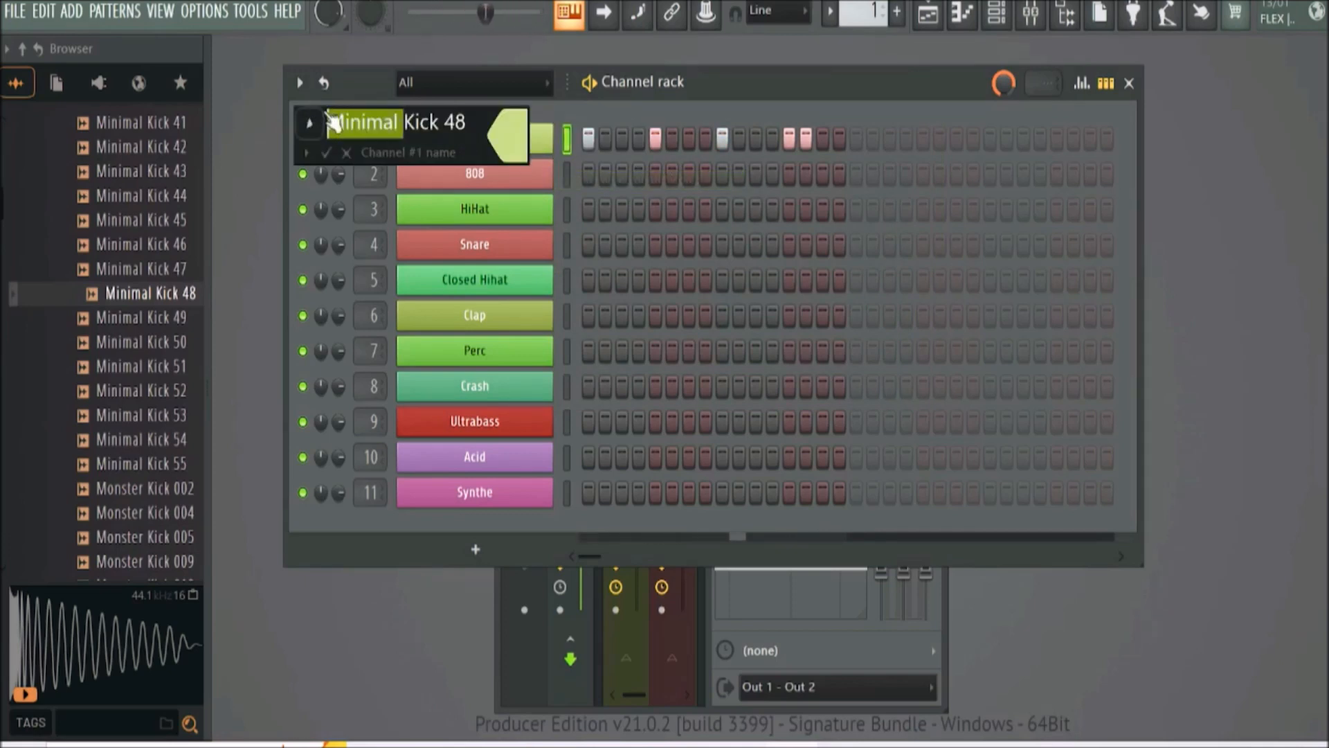
{"action": "key", "text": "BackSpace"}
{"action": "left_click_drag", "start_coordinate": [367, 123], "coordinate": [405, 127]}
{"action": "key", "text": "BackSpace"}
{"action": "left_click", "coordinate": [326, 152]}
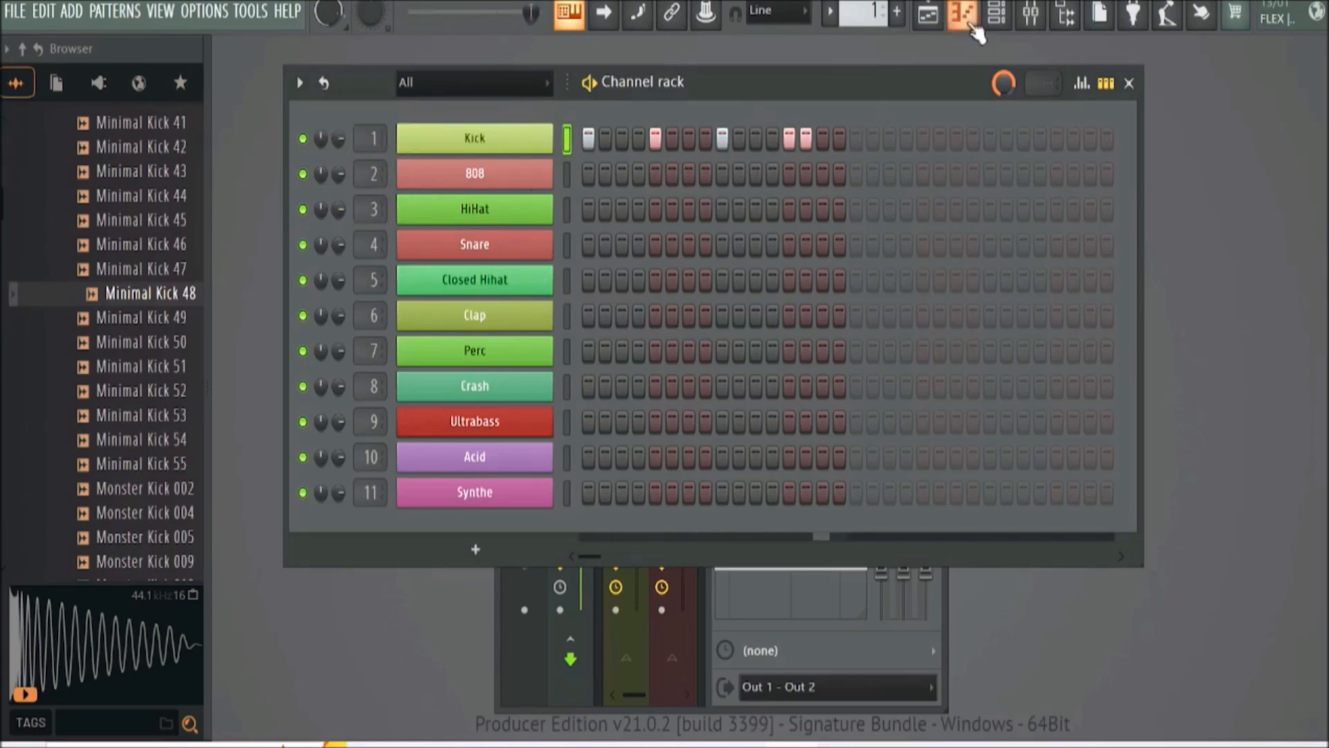
Enlarge the mixer to full size and select the Kick track to show its effects
{"action": "left_click", "coordinate": [1032, 28]}
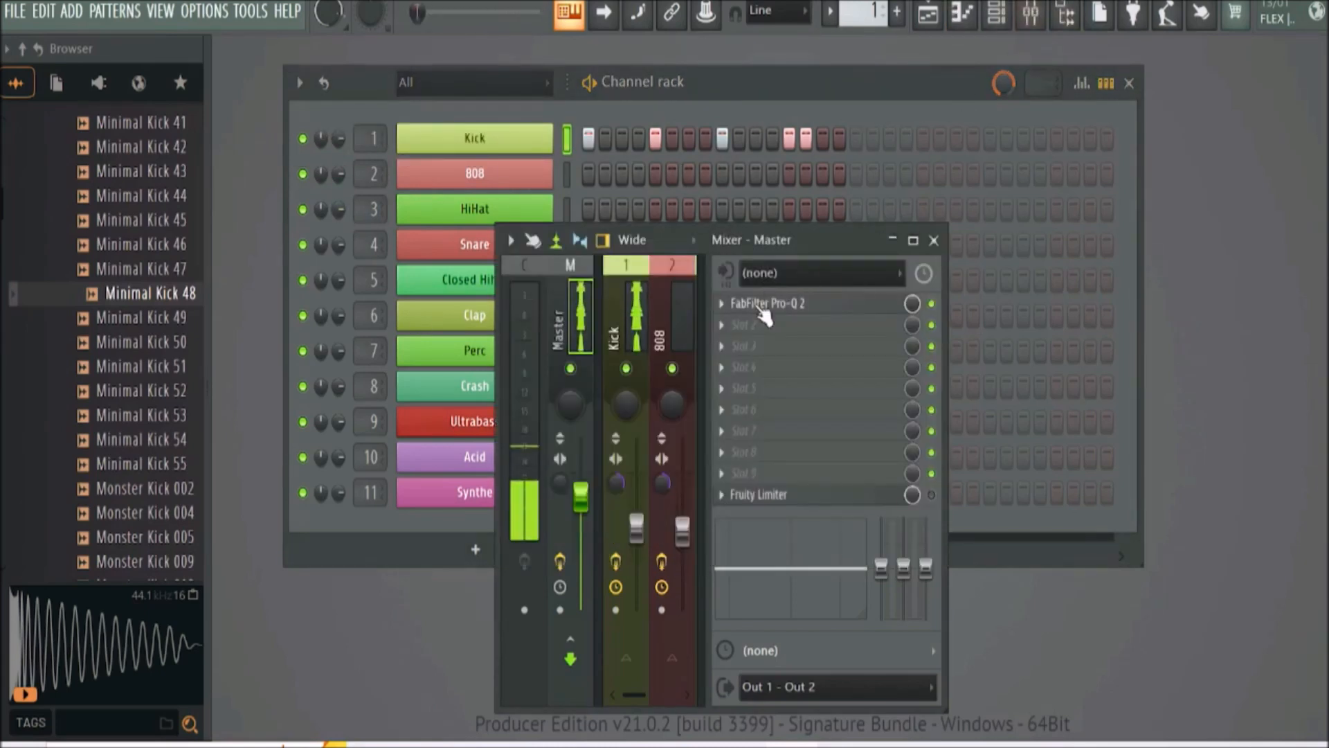
{"action": "left_click", "coordinate": [914, 240]}
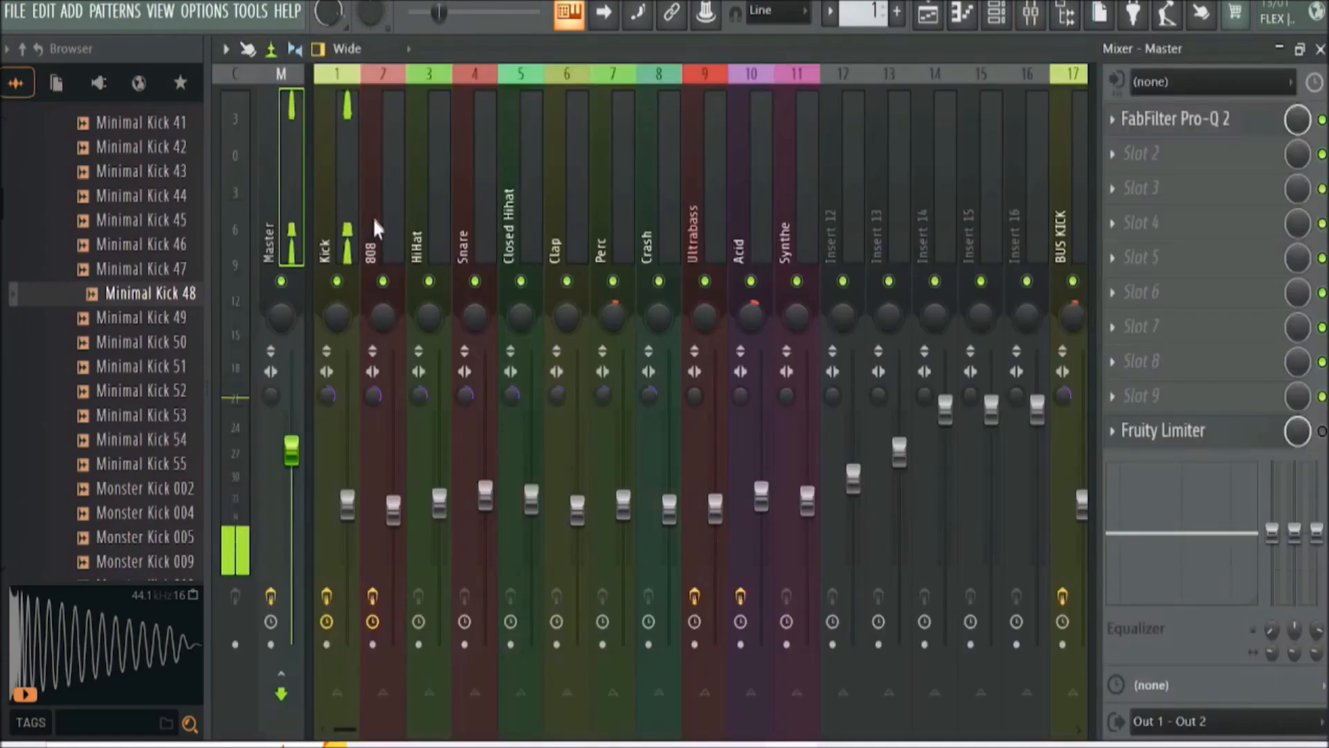
{"action": "left_click", "coordinate": [332, 156]}
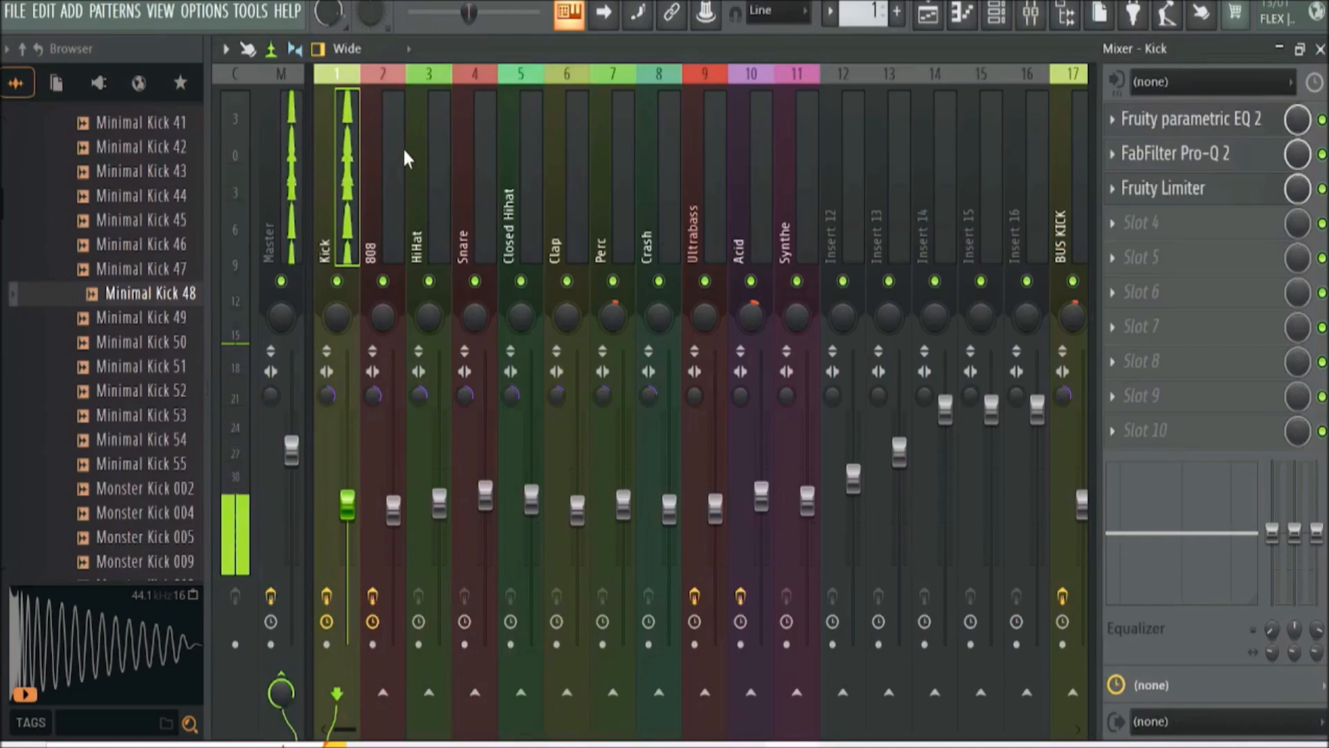
{"action": "left_click", "coordinate": [1319, 49]}
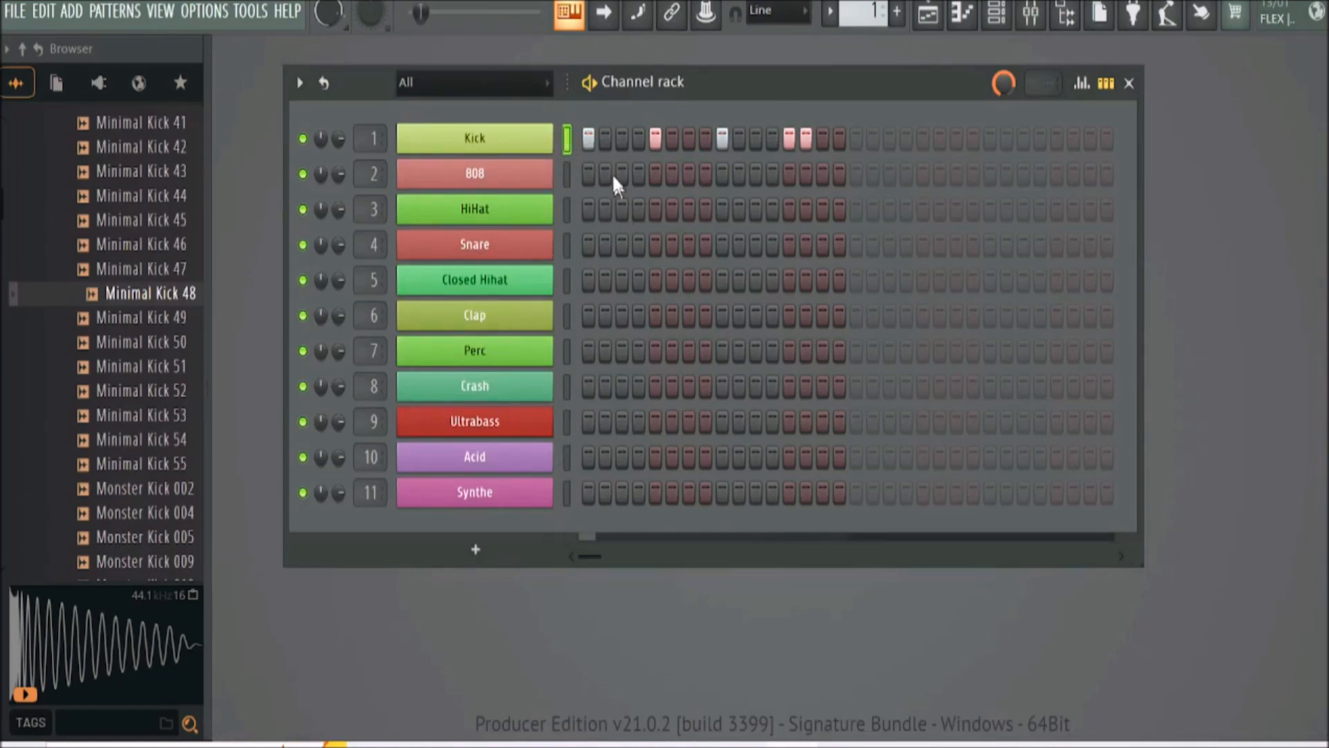
Select the Kick, 808, HiHat and Snare channels and view the channel routing options of the Kick mixer track
{"action": "left_click_drag", "start_coordinate": [571, 169], "coordinate": [568, 137]}
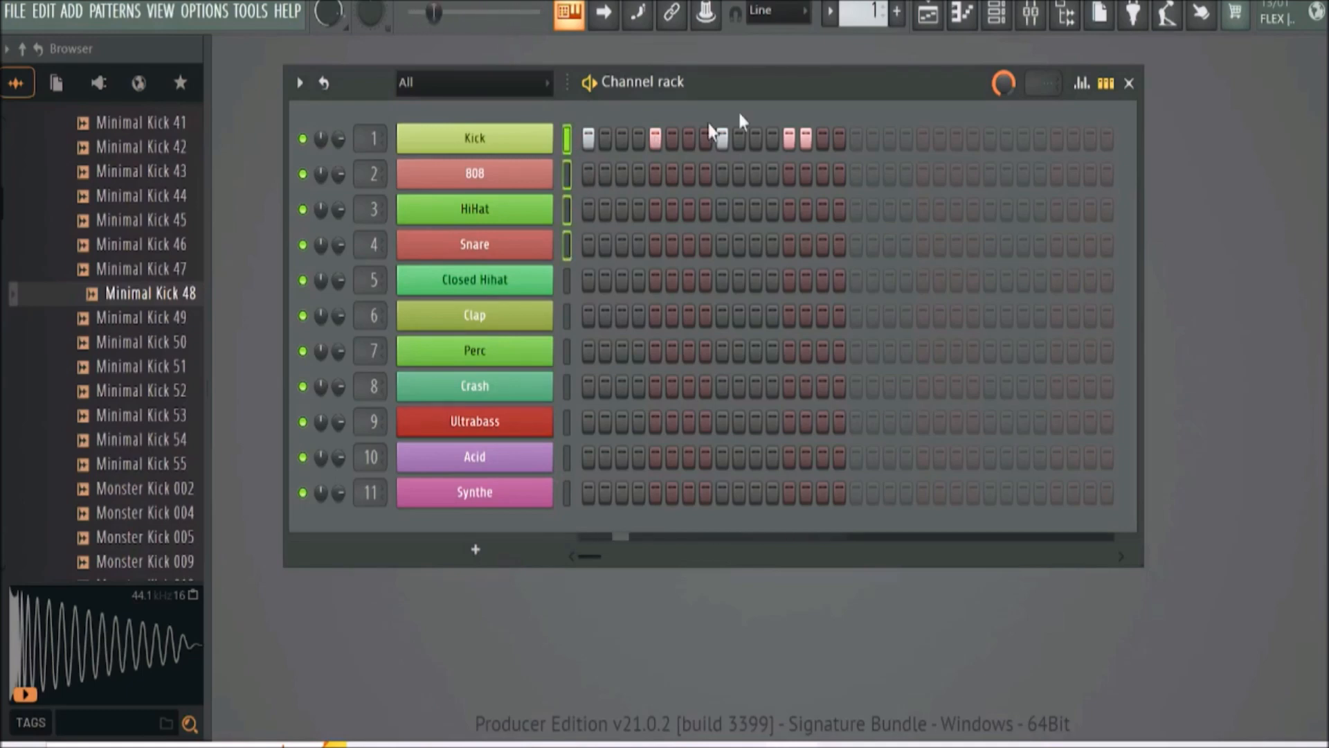
{"action": "left_click", "coordinate": [1018, 26]}
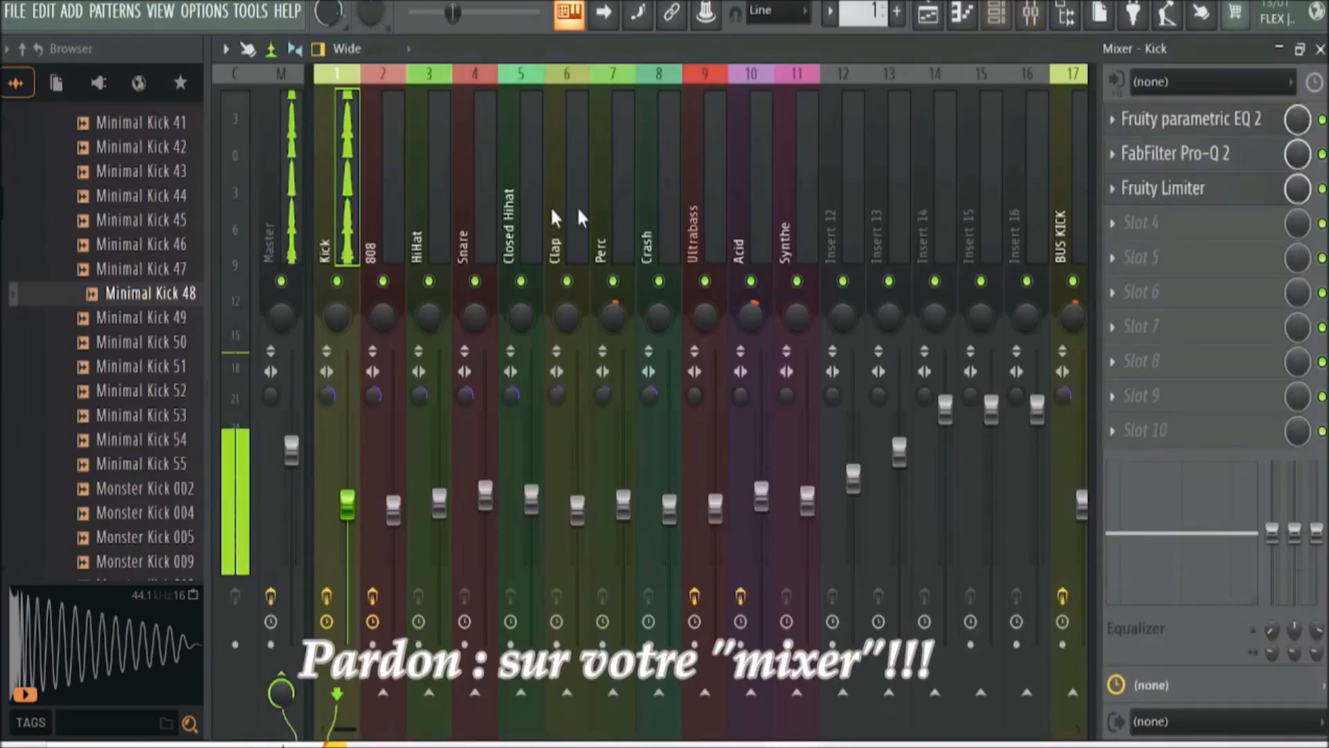
{"action": "right_click", "coordinate": [320, 156]}
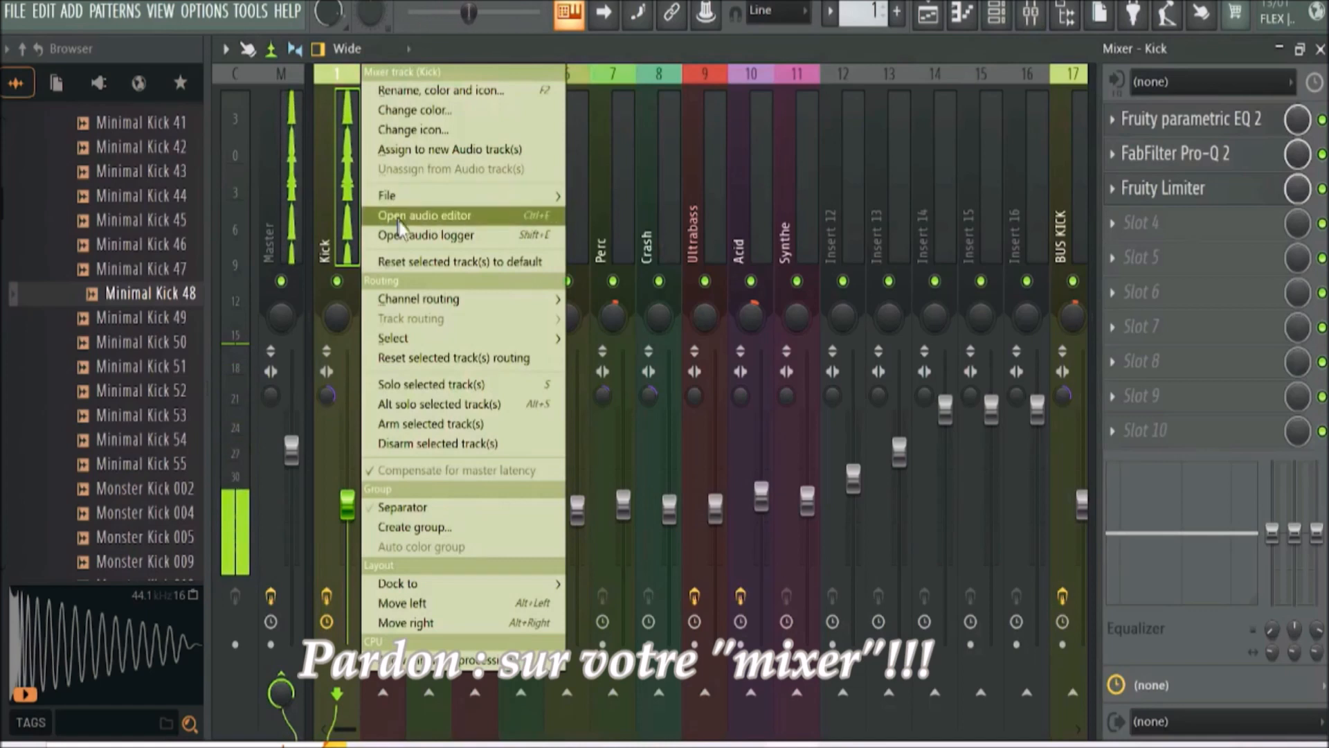
{"action": "mouse_move", "coordinate": [478, 305]}
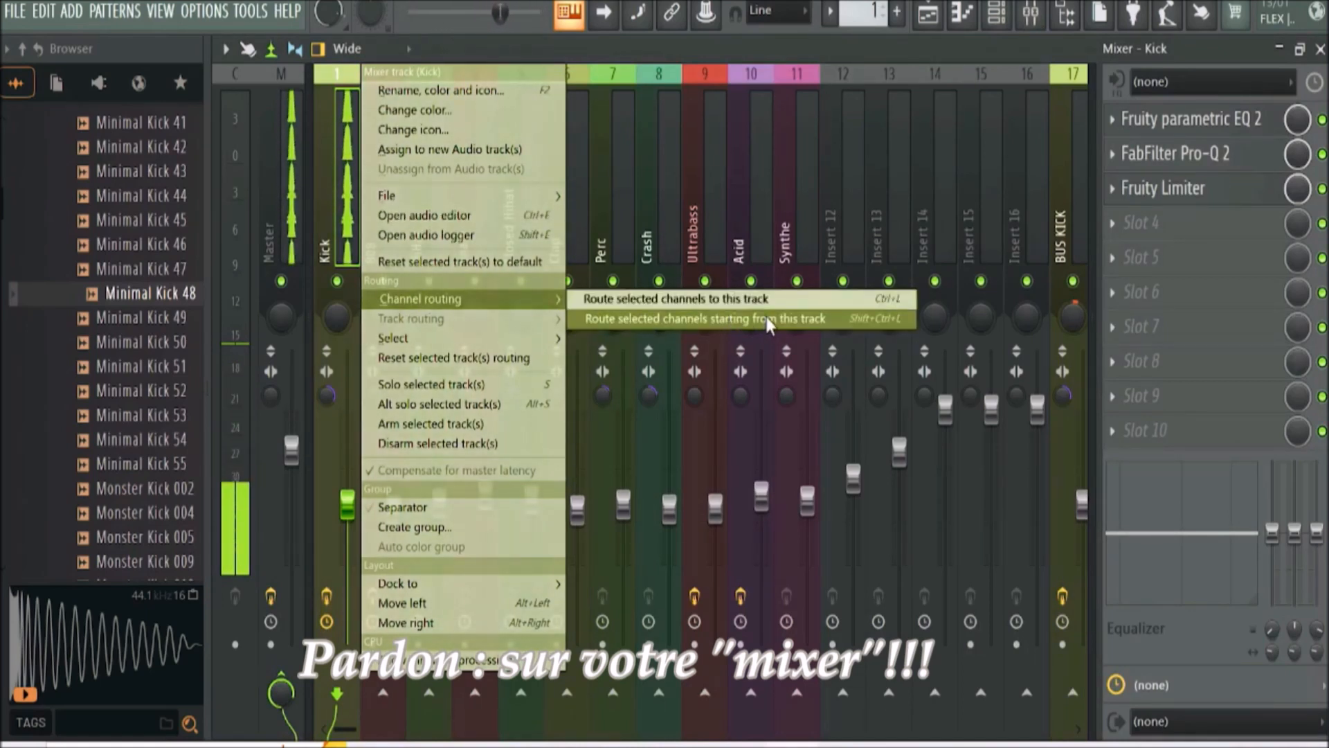
{"action": "left_click", "coordinate": [805, 43]}
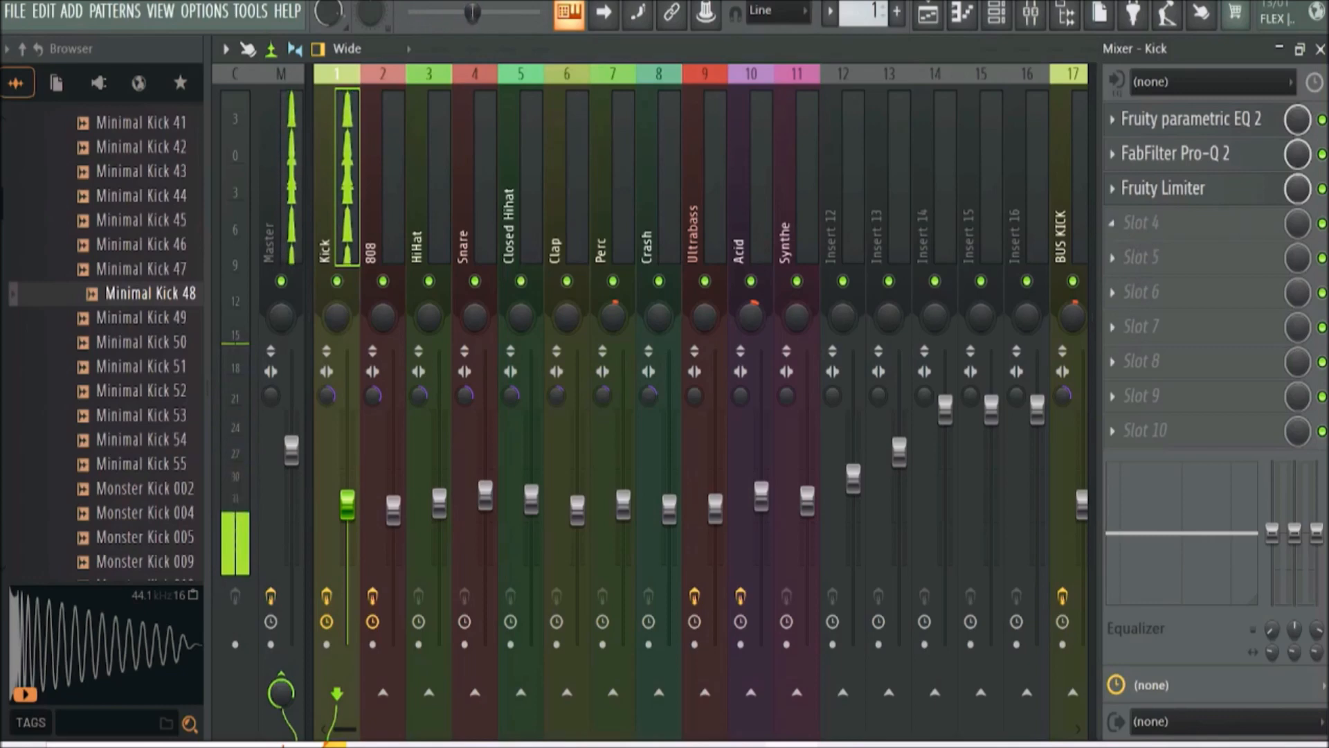
Add the SPAN Plus analyzer to effect slot 4 of the Kick mixer track
{"action": "left_click", "coordinate": [1125, 231]}
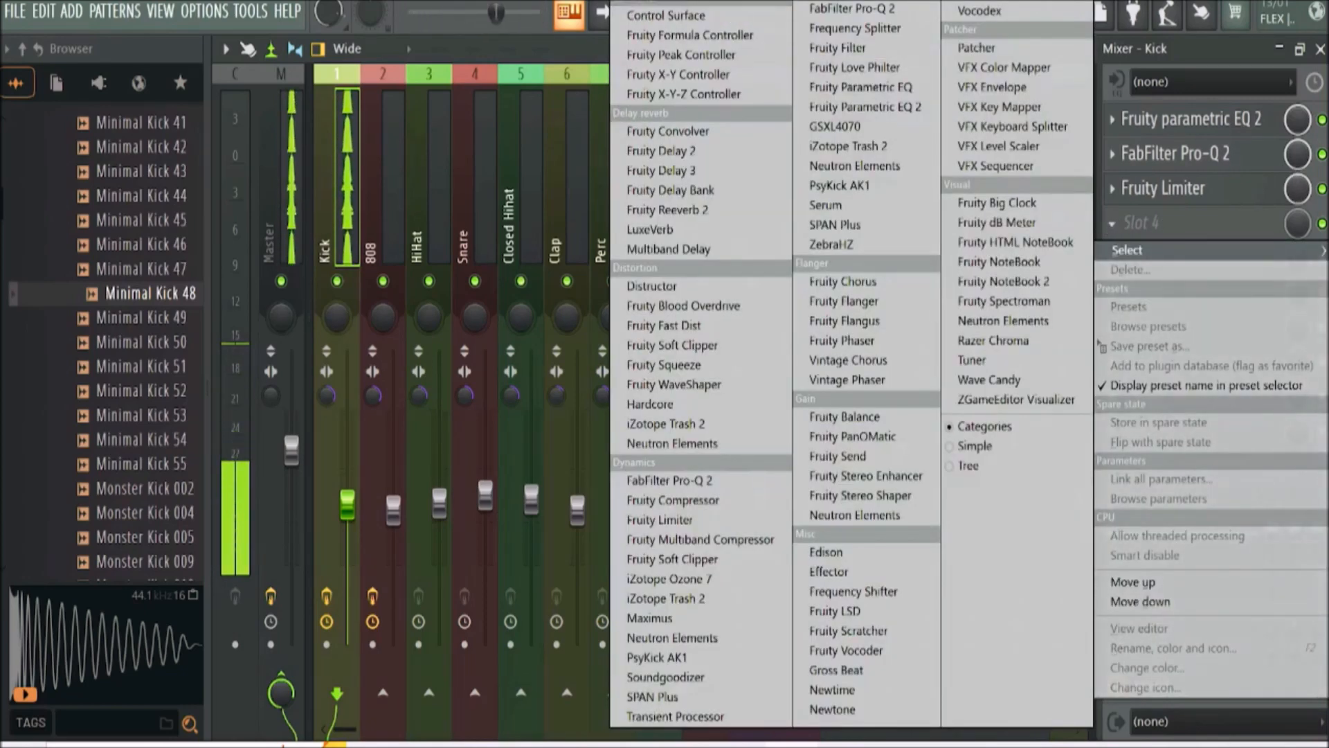
{"action": "key", "text": "Escape"}
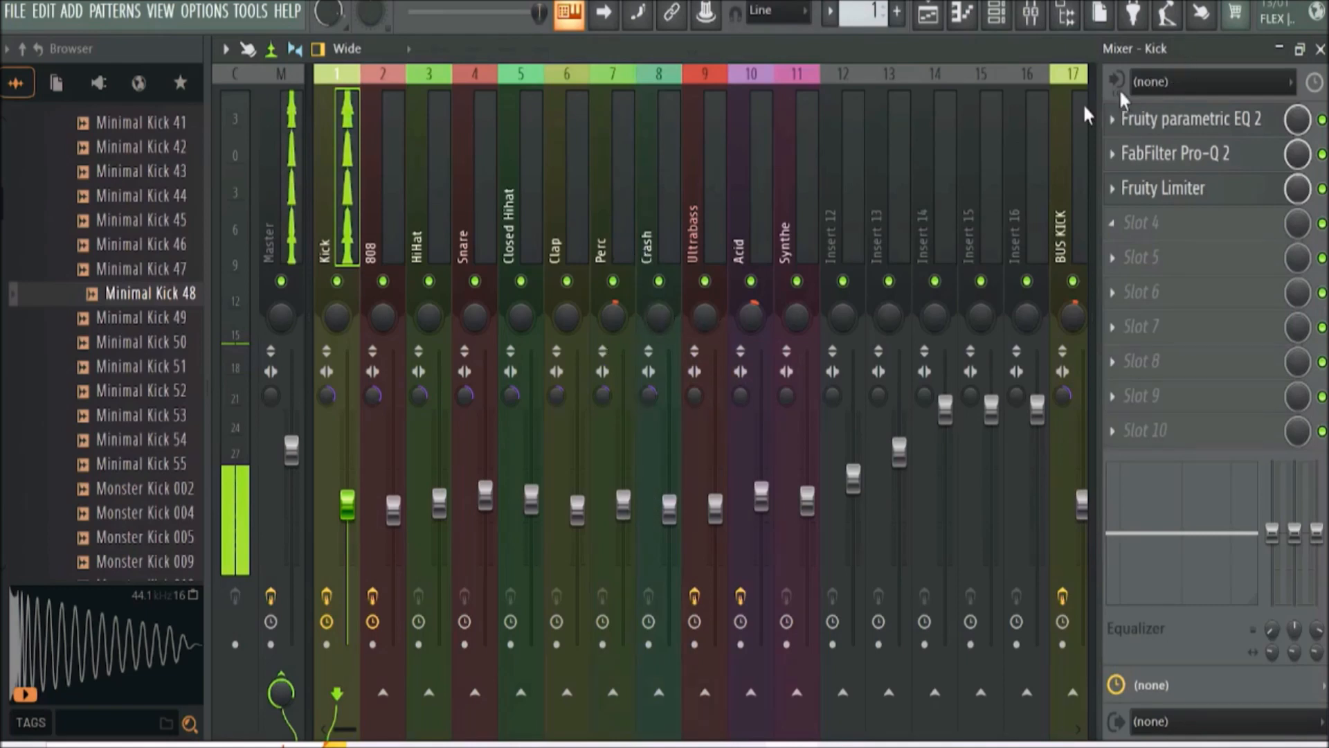
{"action": "left_click", "coordinate": [1137, 235]}
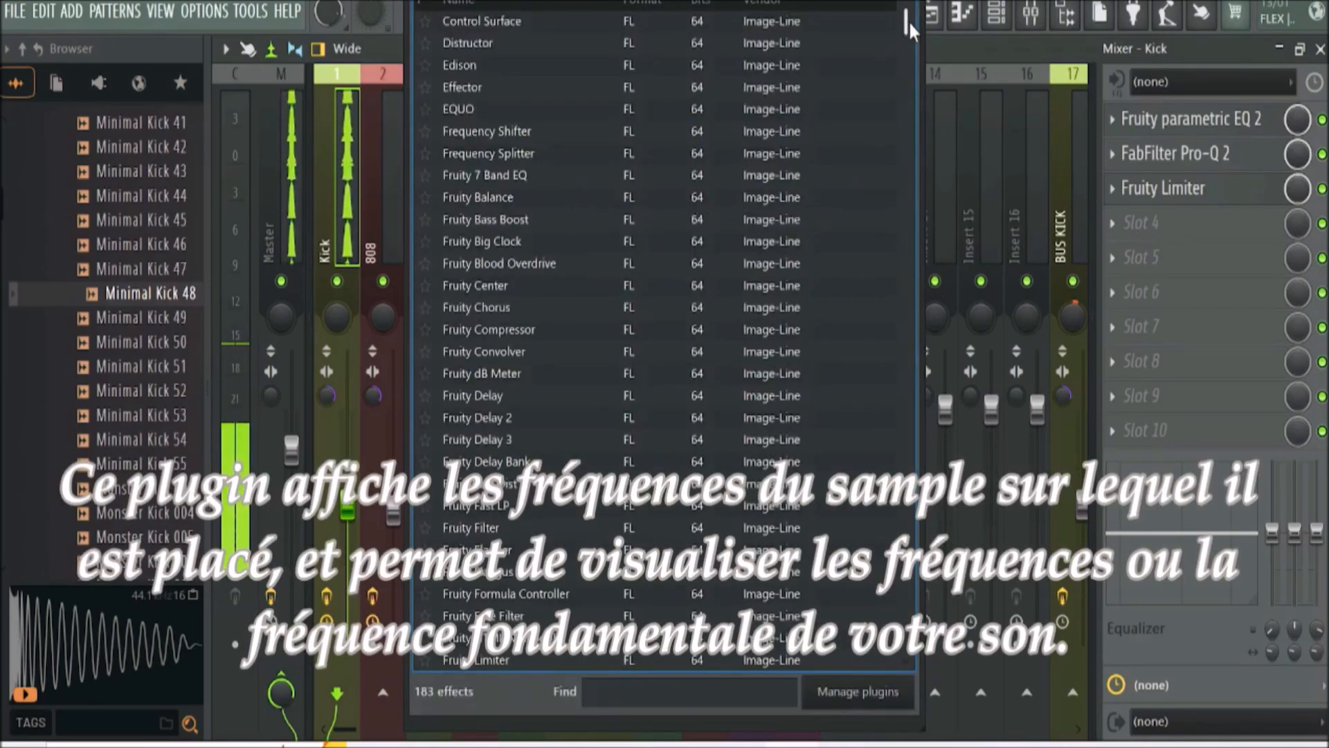
{"action": "left_click_drag", "start_coordinate": [908, 19], "coordinate": [904, 391]}
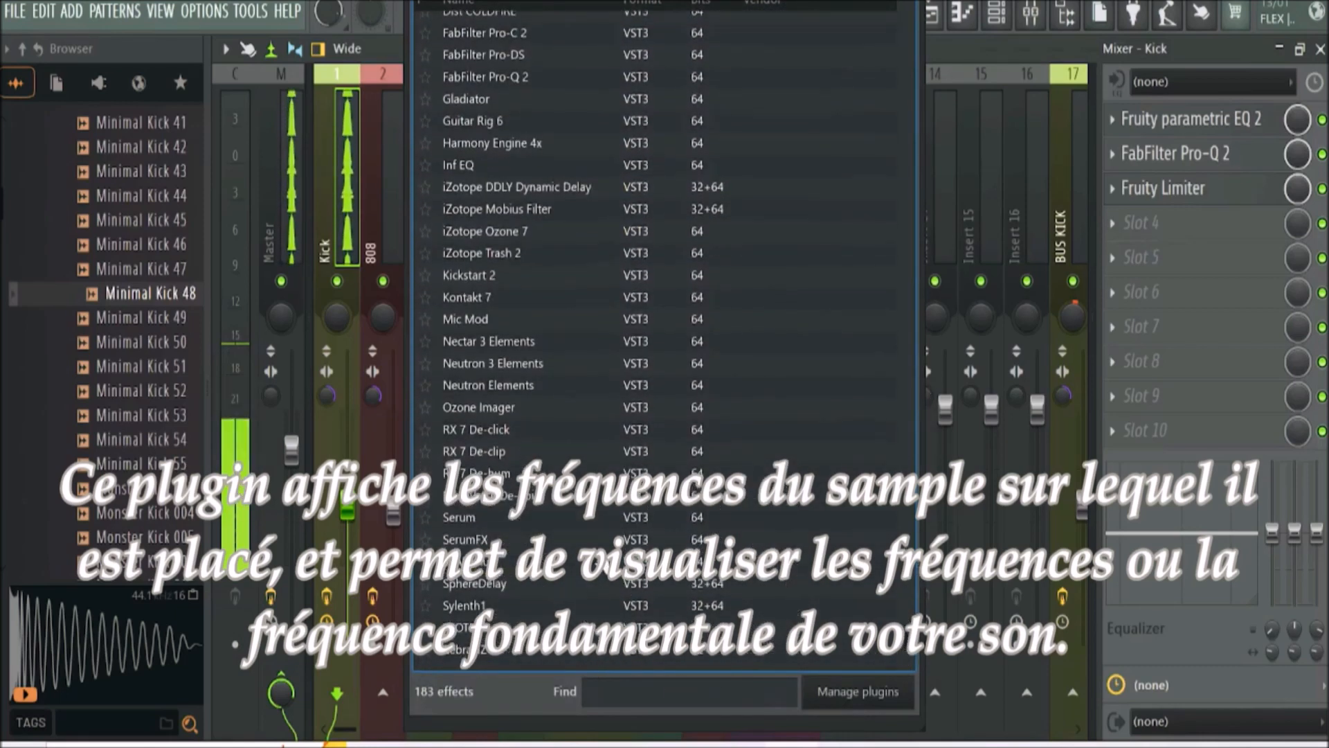
{"action": "left_click", "coordinate": [489, 572]}
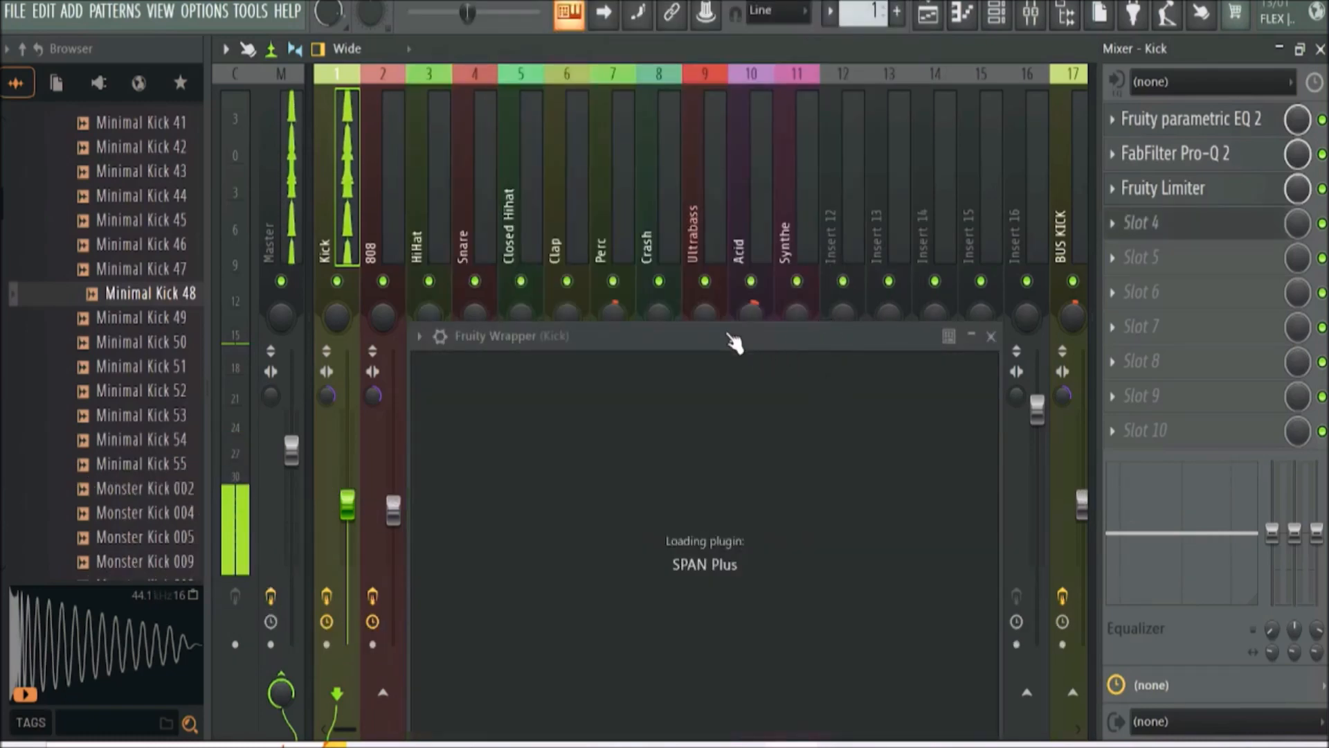
{"action": "left_click_drag", "start_coordinate": [718, 327], "coordinate": [689, 154]}
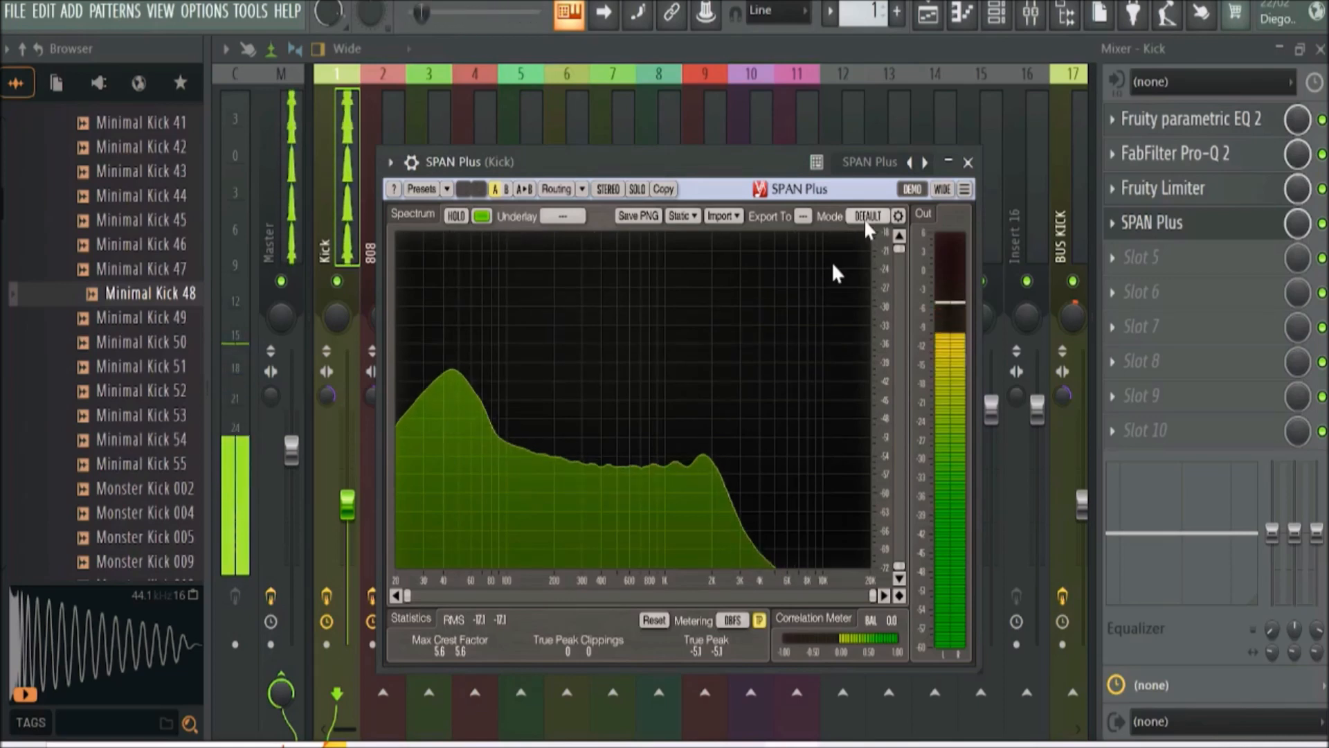
Set the SPAN Plus spectrum mode to AVG+MAX, examine the kick's fundamental frequency, and return to the channel rack
{"action": "left_click", "coordinate": [898, 217]}
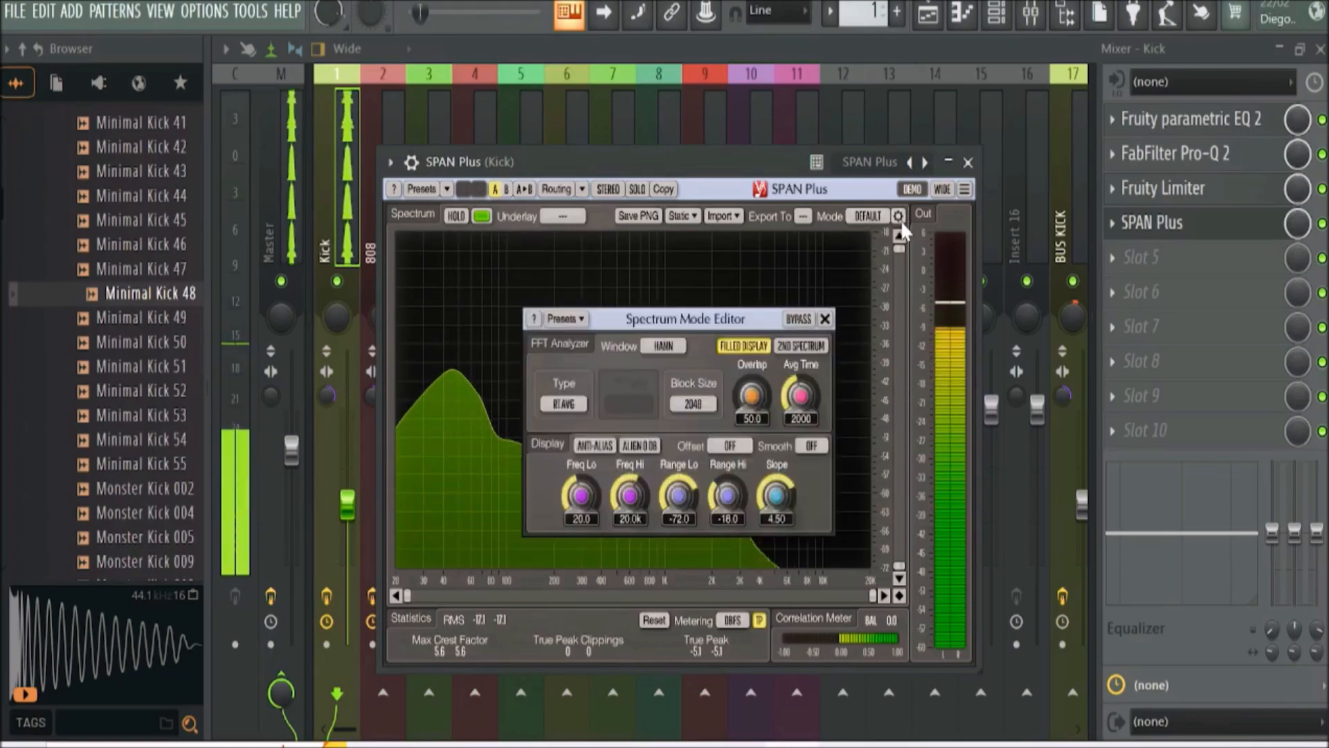
{"action": "left_click", "coordinate": [825, 318]}
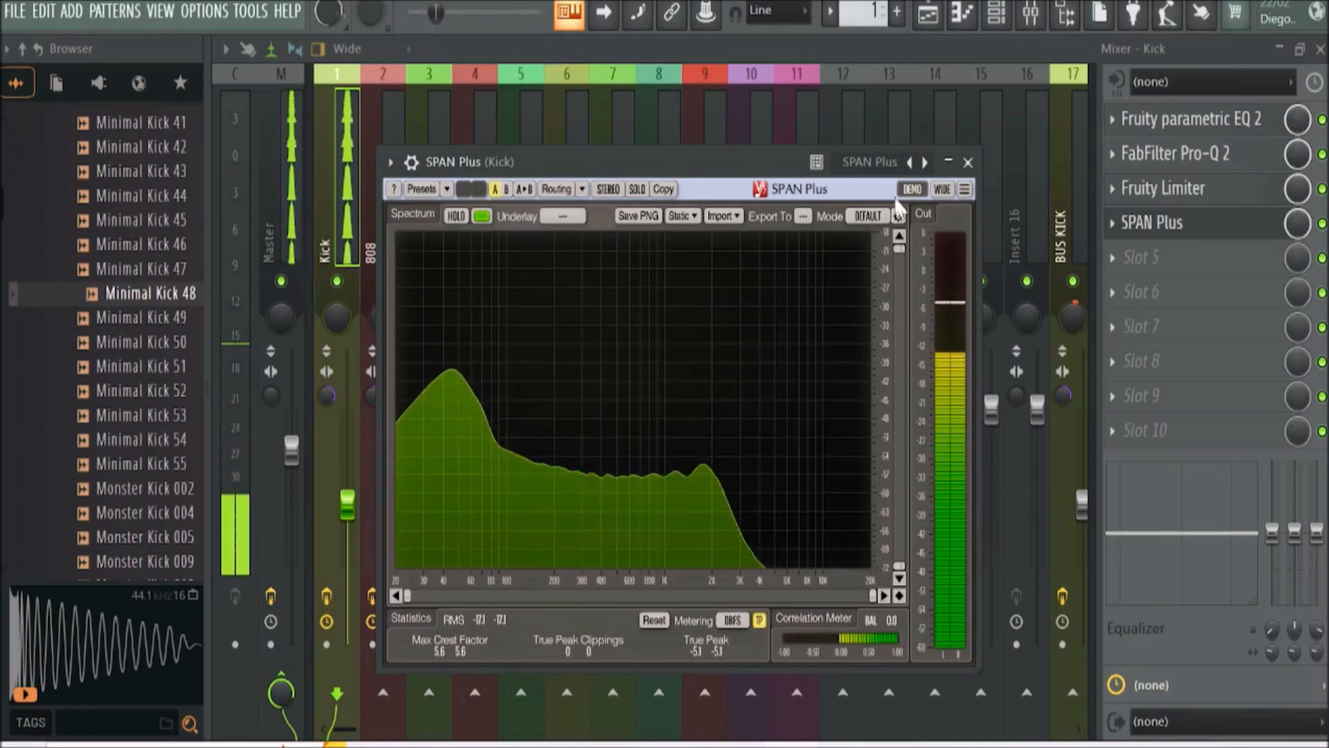
{"action": "left_click", "coordinate": [870, 218]}
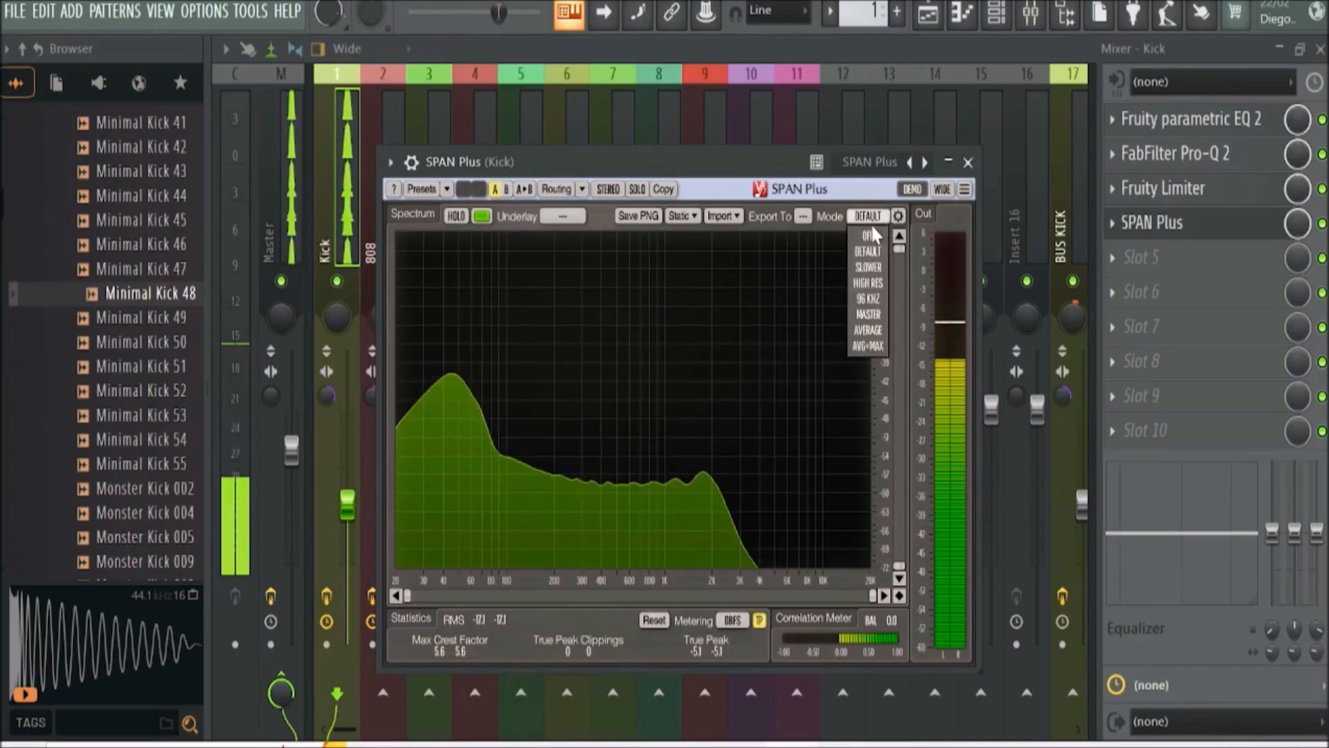
{"action": "left_click", "coordinate": [869, 346]}
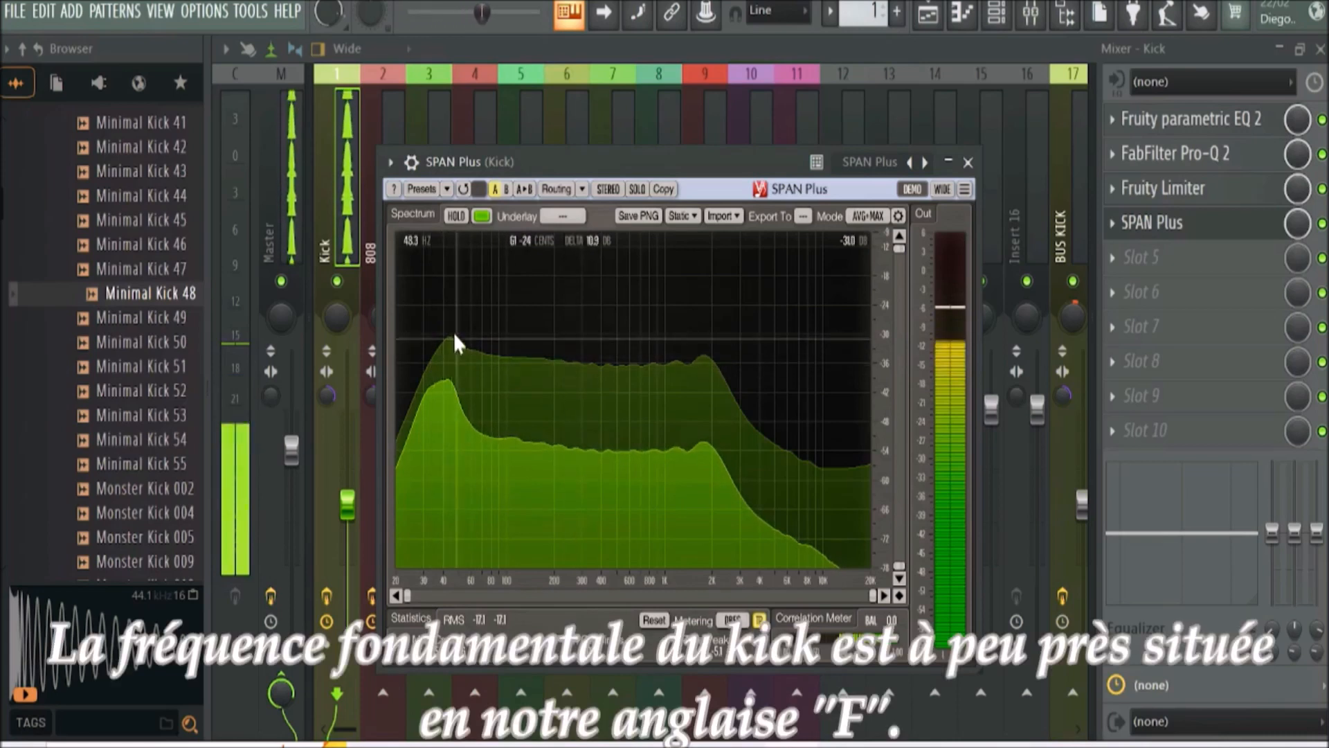
{"action": "left_click", "coordinate": [952, 163]}
{"action": "left_click", "coordinate": [968, 164]}
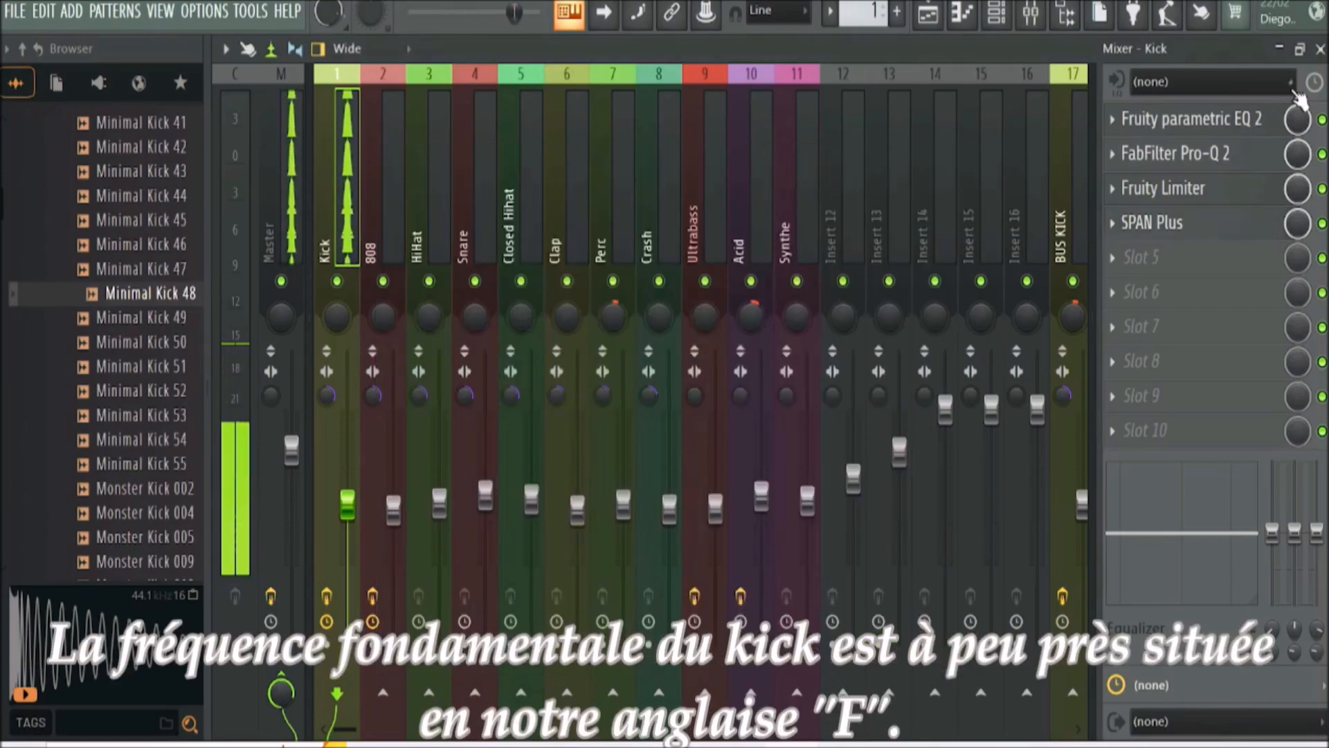
{"action": "left_click", "coordinate": [1319, 50]}
Audition the 808 bass samples and load SD_808_Bass_Big_F#3 onto the 808 channel
{"action": "scroll", "coordinate": [111, 398], "scroll_direction": "up", "scroll_amount": 20}
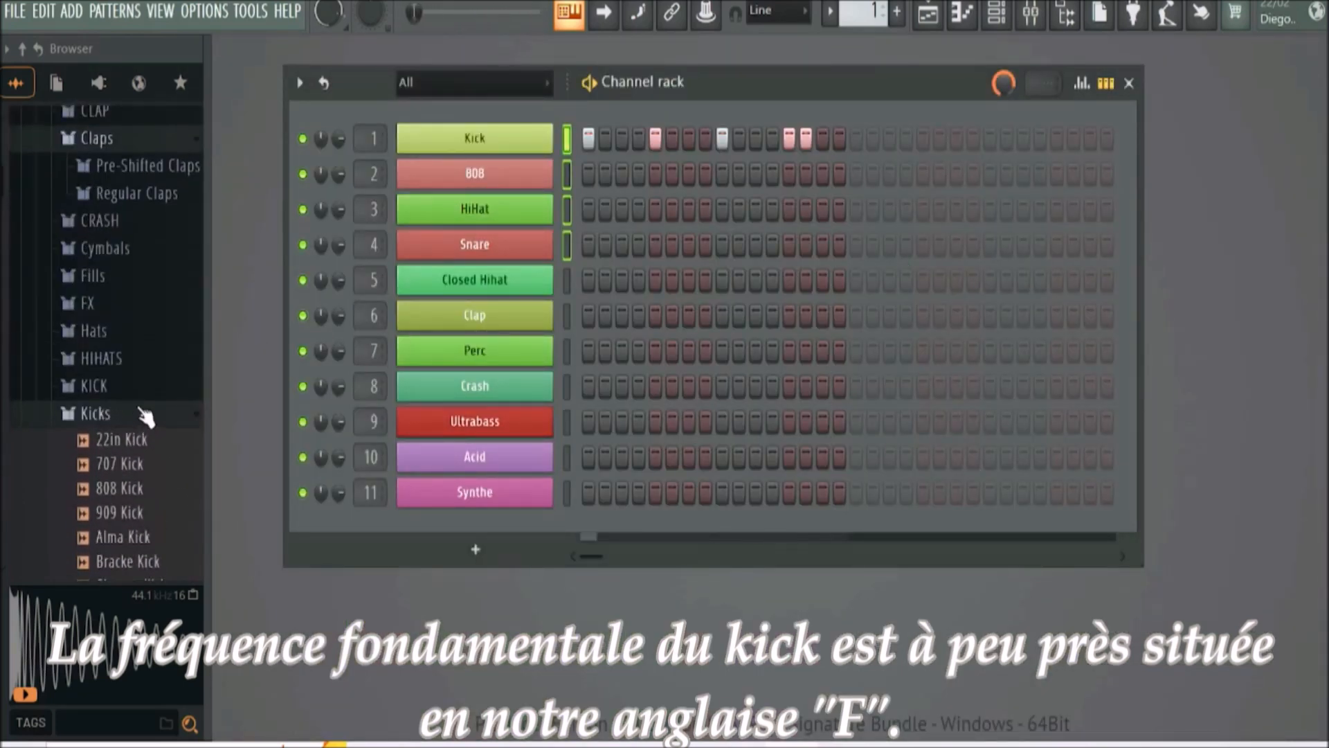
{"action": "scroll", "coordinate": [142, 418], "scroll_direction": "up", "scroll_amount": 15}
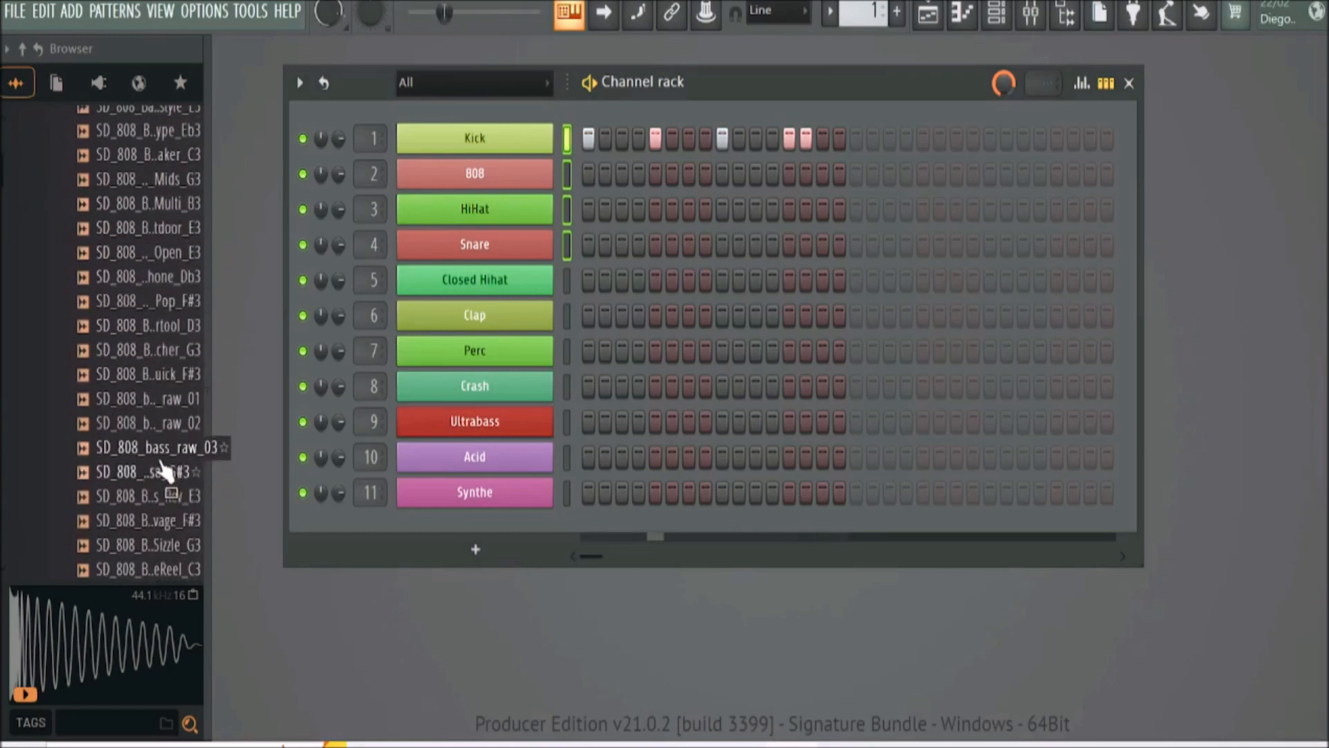
{"action": "scroll", "coordinate": [160, 467], "scroll_direction": "up", "scroll_amount": 3}
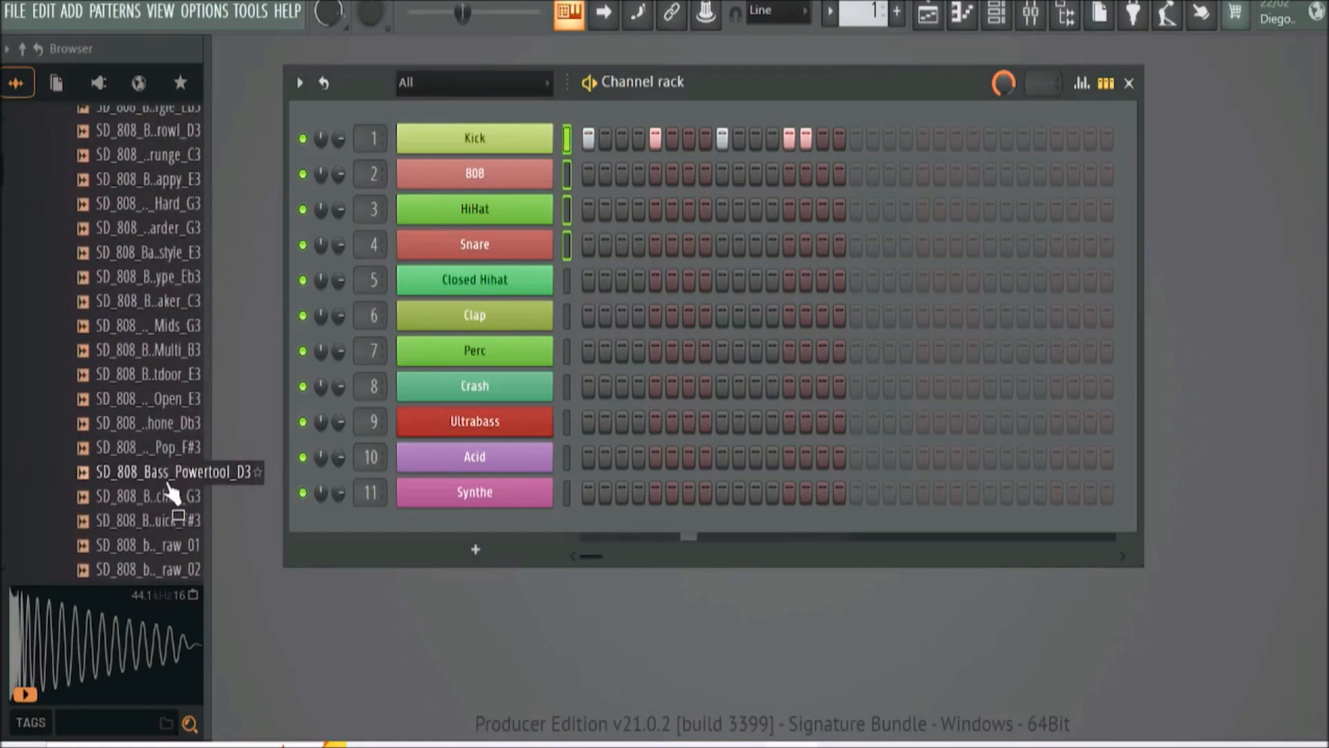
{"action": "left_click", "coordinate": [171, 452]}
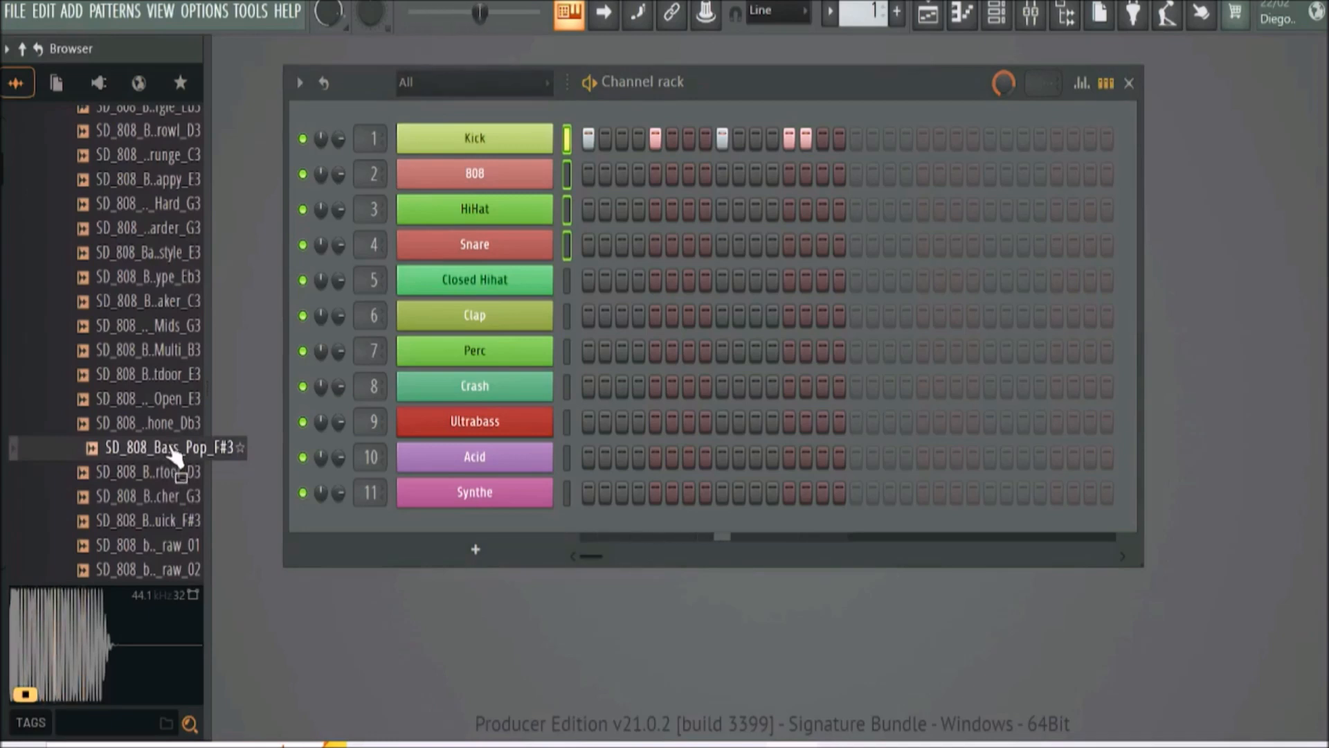
{"action": "scroll", "coordinate": [178, 453], "scroll_direction": "up", "scroll_amount": 10}
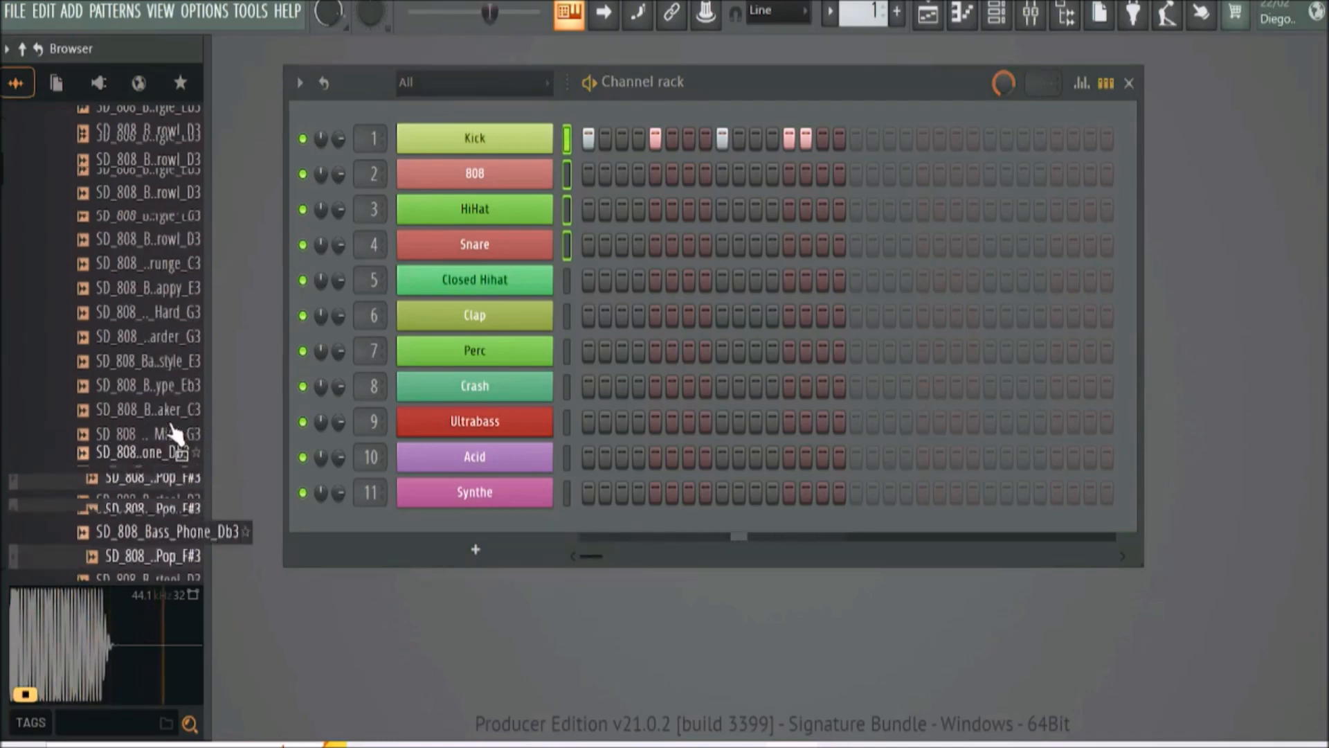
{"action": "scroll", "coordinate": [178, 448], "scroll_direction": "up", "scroll_amount": 3}
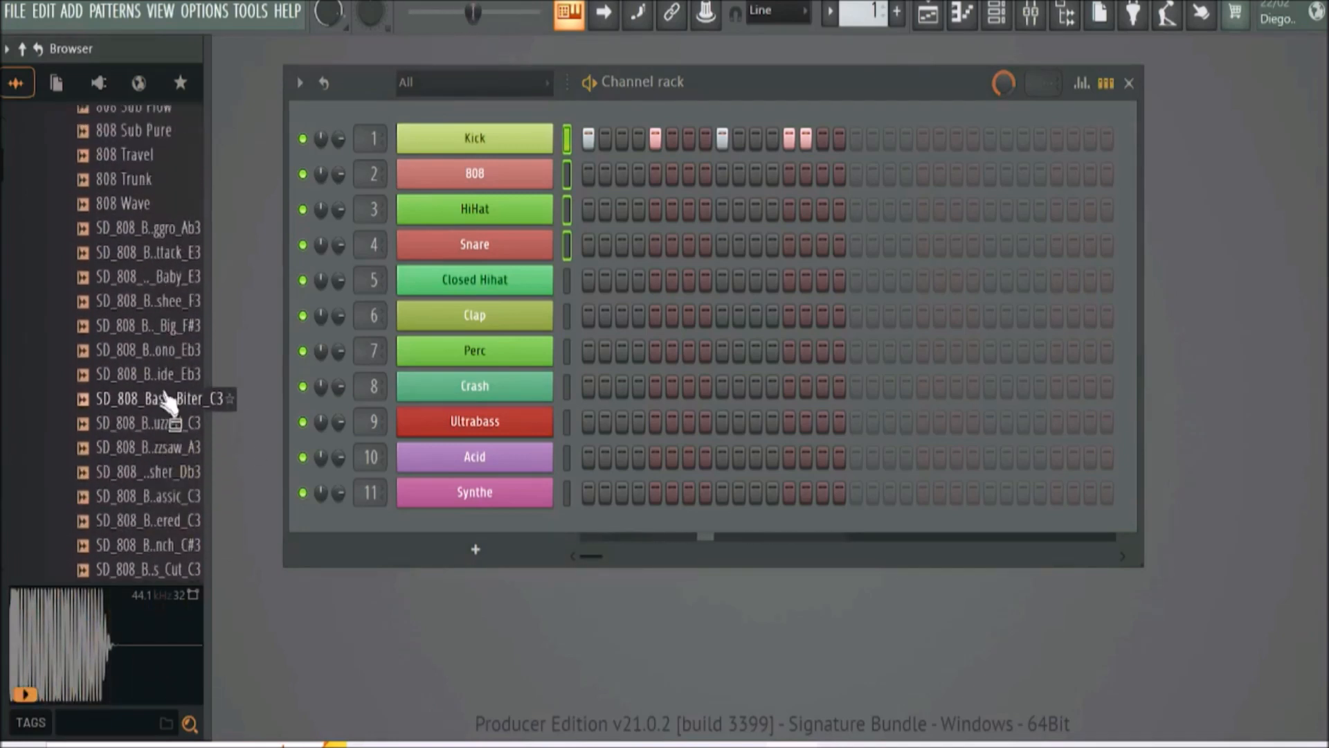
{"action": "left_click", "coordinate": [163, 331]}
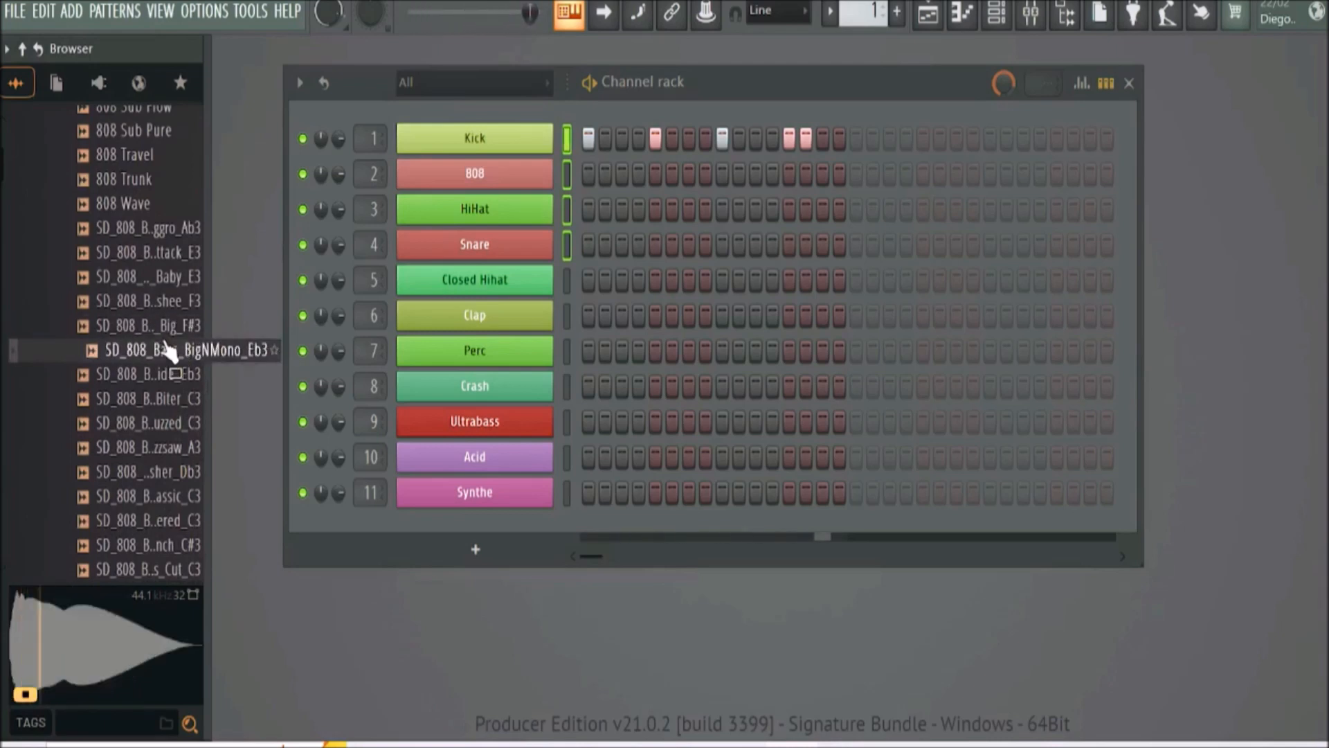
{"action": "left_click_drag", "start_coordinate": [178, 338], "coordinate": [485, 185]}
Fill every 4 steps on the SD_808_Bass_Big_F#3 channel and add step 14, matching the kick pattern
{"action": "right_click", "coordinate": [484, 185]}
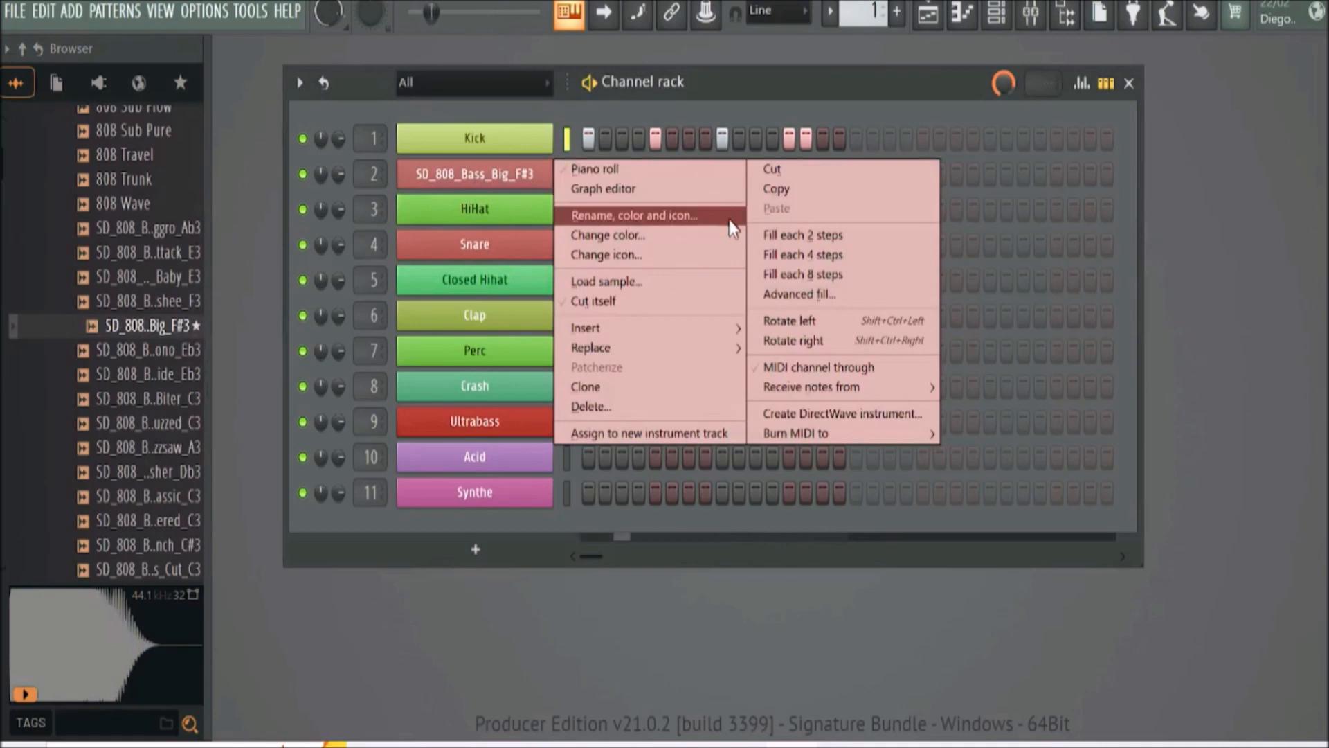
{"action": "left_click", "coordinate": [808, 254]}
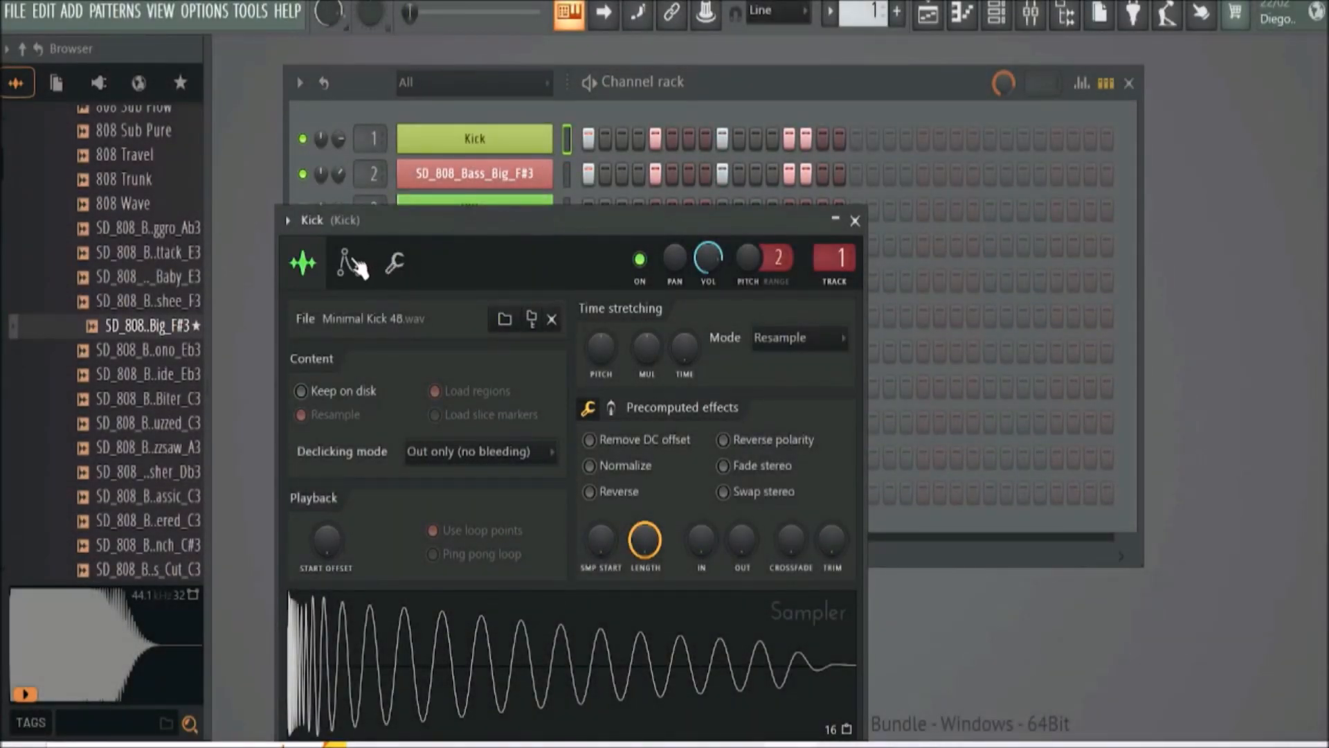
Examine the envelope and cut group settings of the Kick channel and the cut group settings of the 808 channel
{"action": "left_click", "coordinate": [355, 263]}
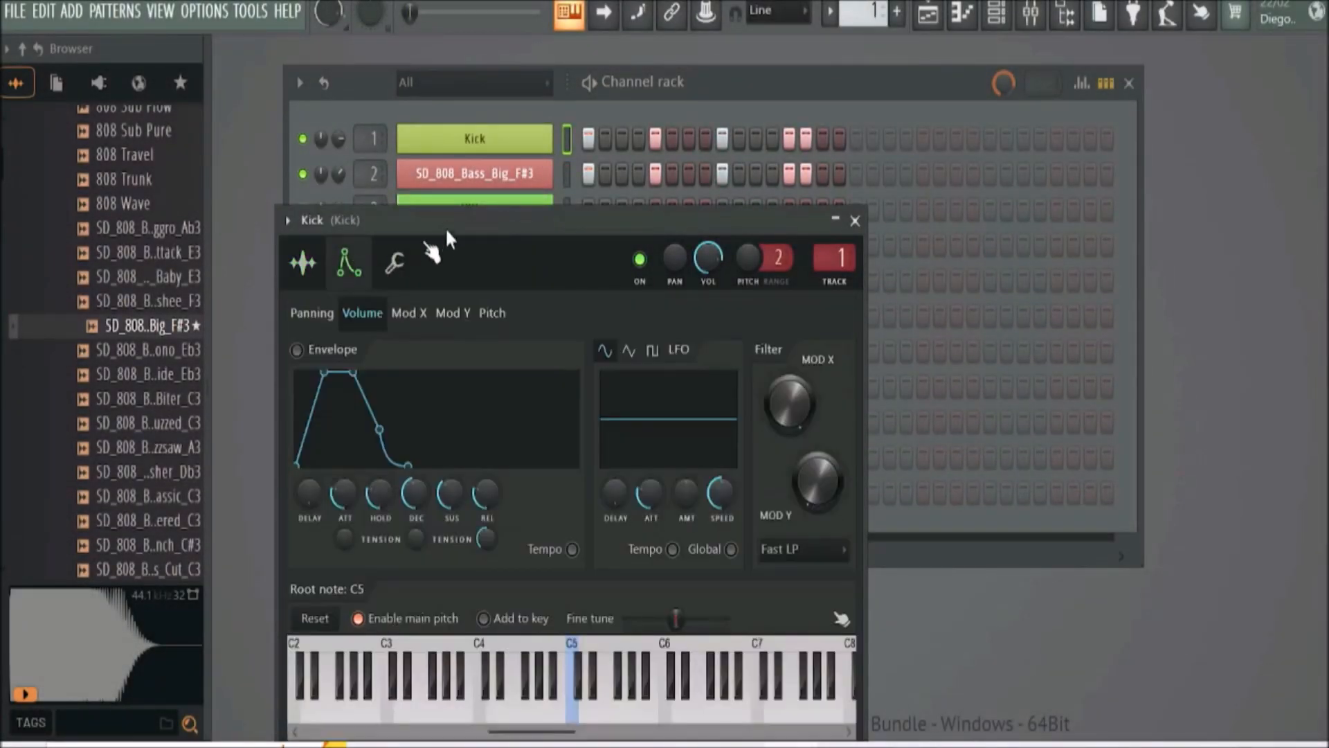
{"action": "left_click_drag", "start_coordinate": [446, 216], "coordinate": [498, 156]}
{"action": "left_click", "coordinate": [462, 213]}
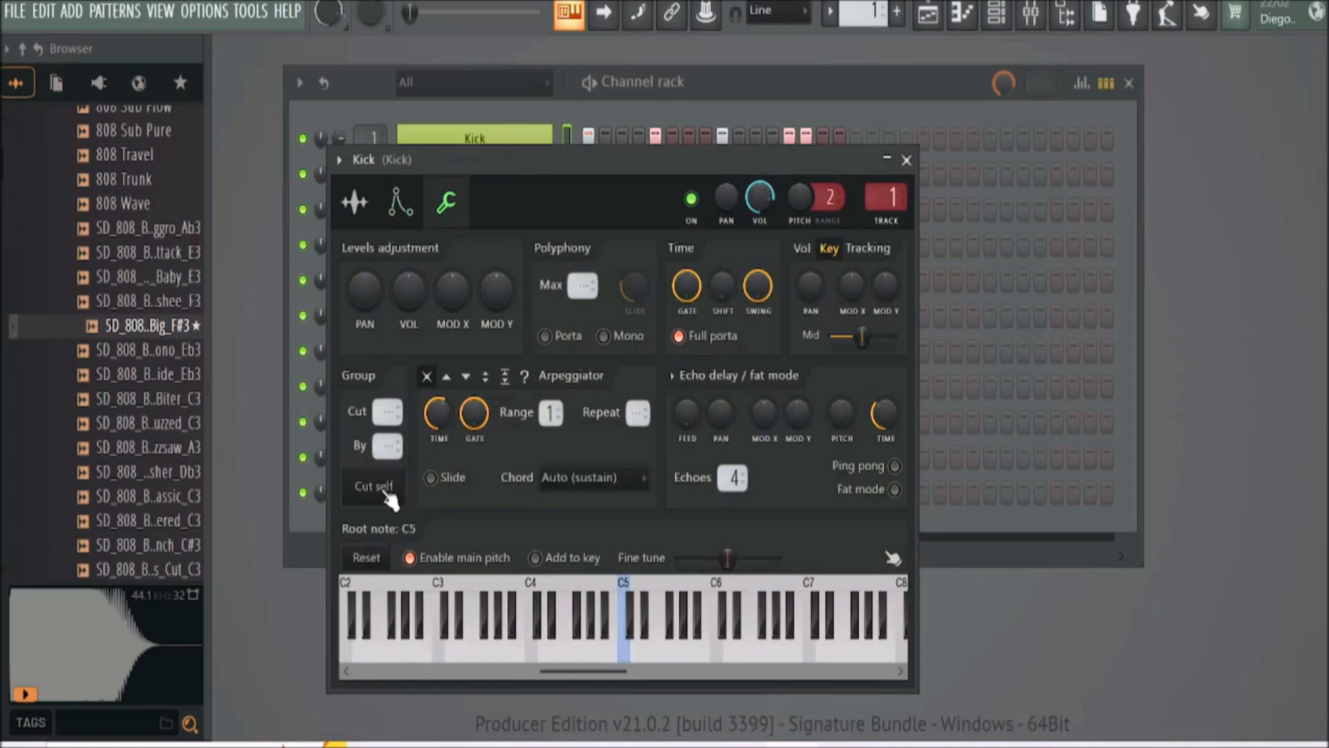
{"action": "left_click", "coordinate": [906, 160]}
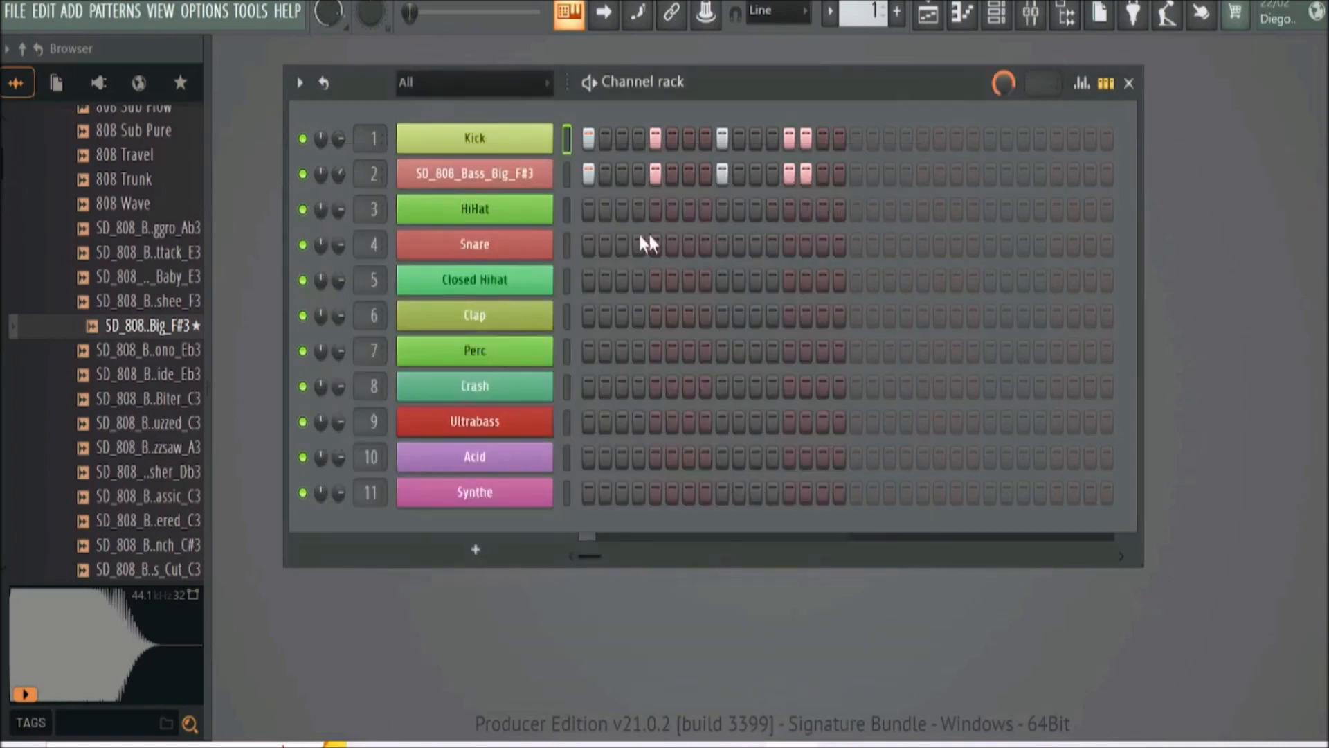
{"action": "left_click", "coordinate": [513, 183]}
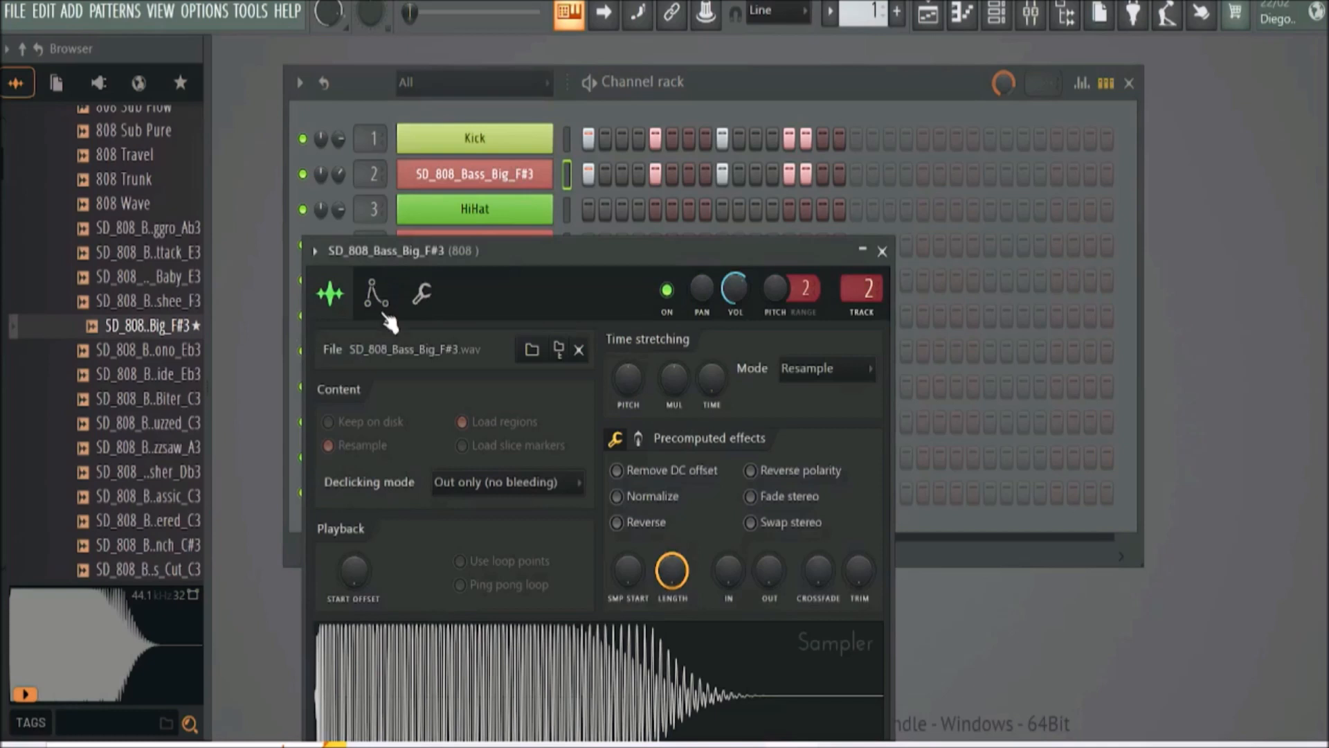
{"action": "left_click", "coordinate": [422, 296]}
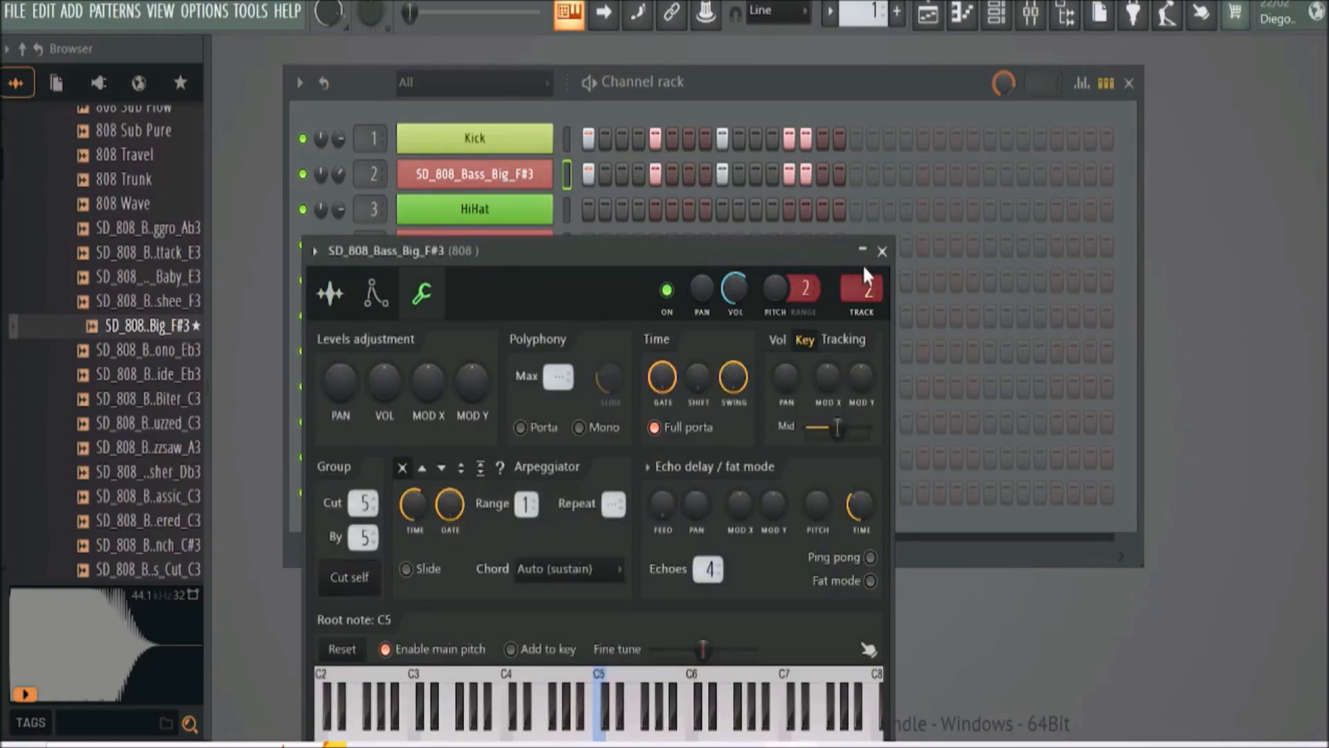
{"action": "key", "text": "Escape"}
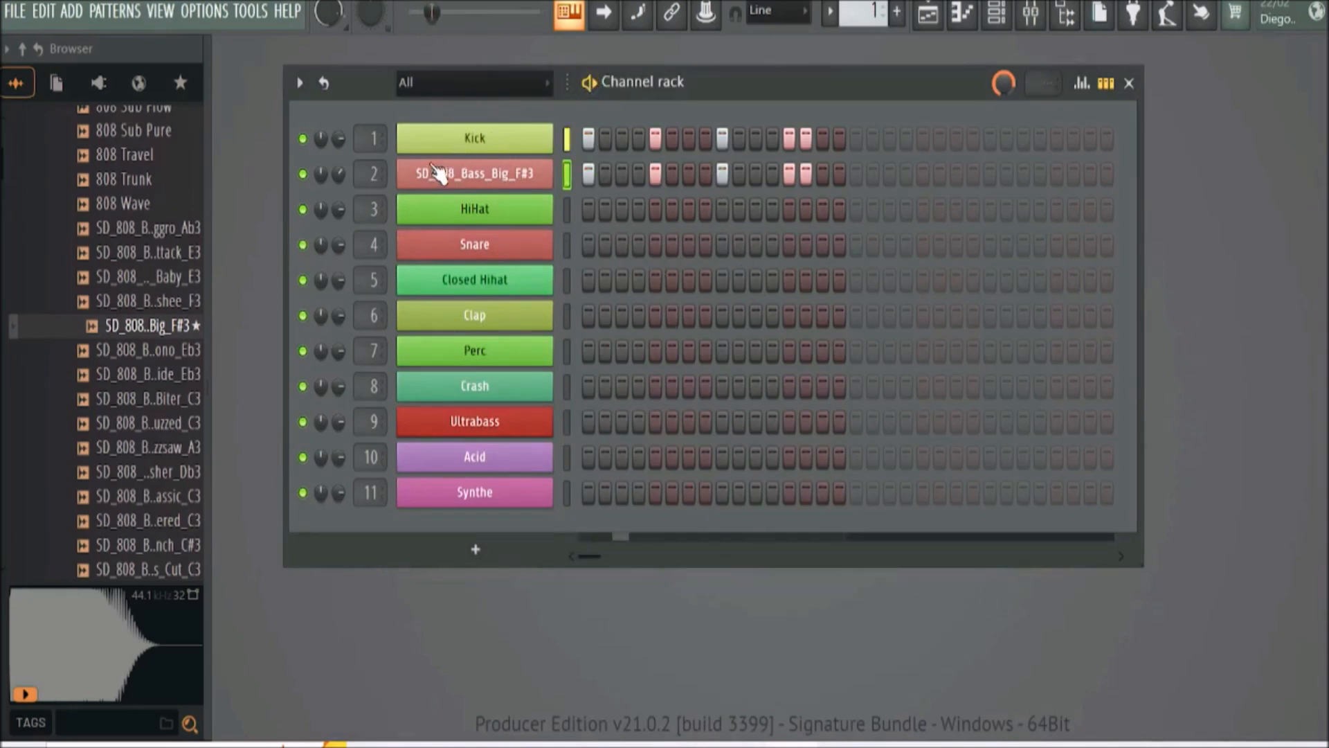
Lower the channel volumes of the 808 bass and the Kick in the channel rack
{"action": "left_click_drag", "start_coordinate": [338, 173], "coordinate": [338, 195]}
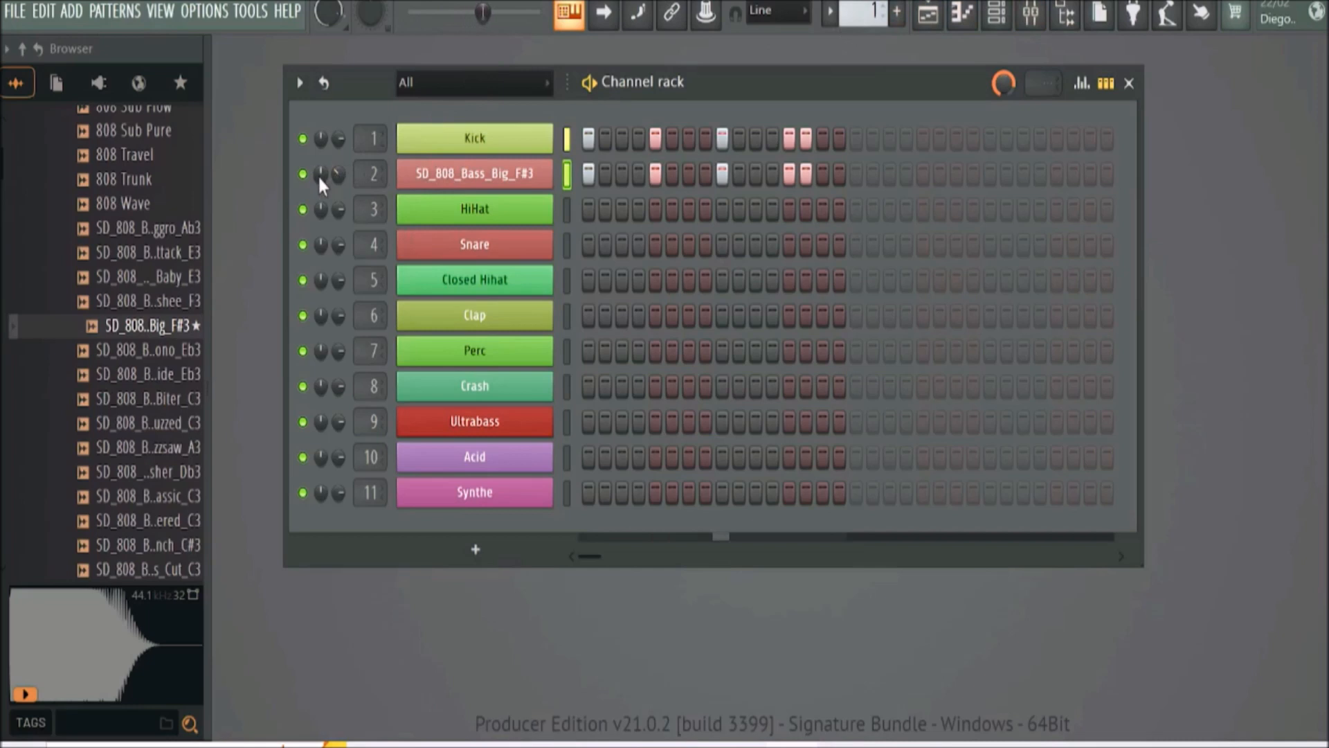
{"action": "left_click_drag", "start_coordinate": [339, 139], "coordinate": [339, 156]}
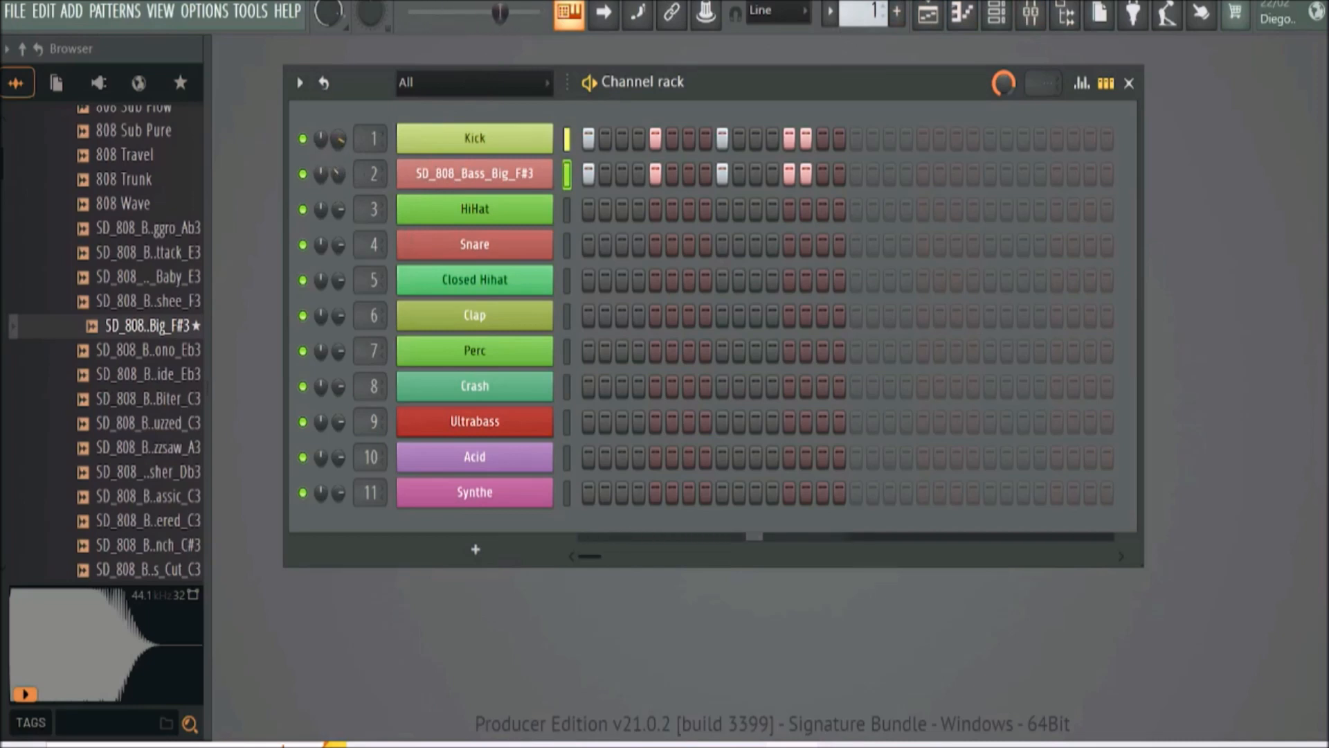
Add the SPAN Plus analyzer to effect slot 4 of the 808 mixer track and examine the bass's fundamental frequency
{"action": "left_click", "coordinate": [1031, 15]}
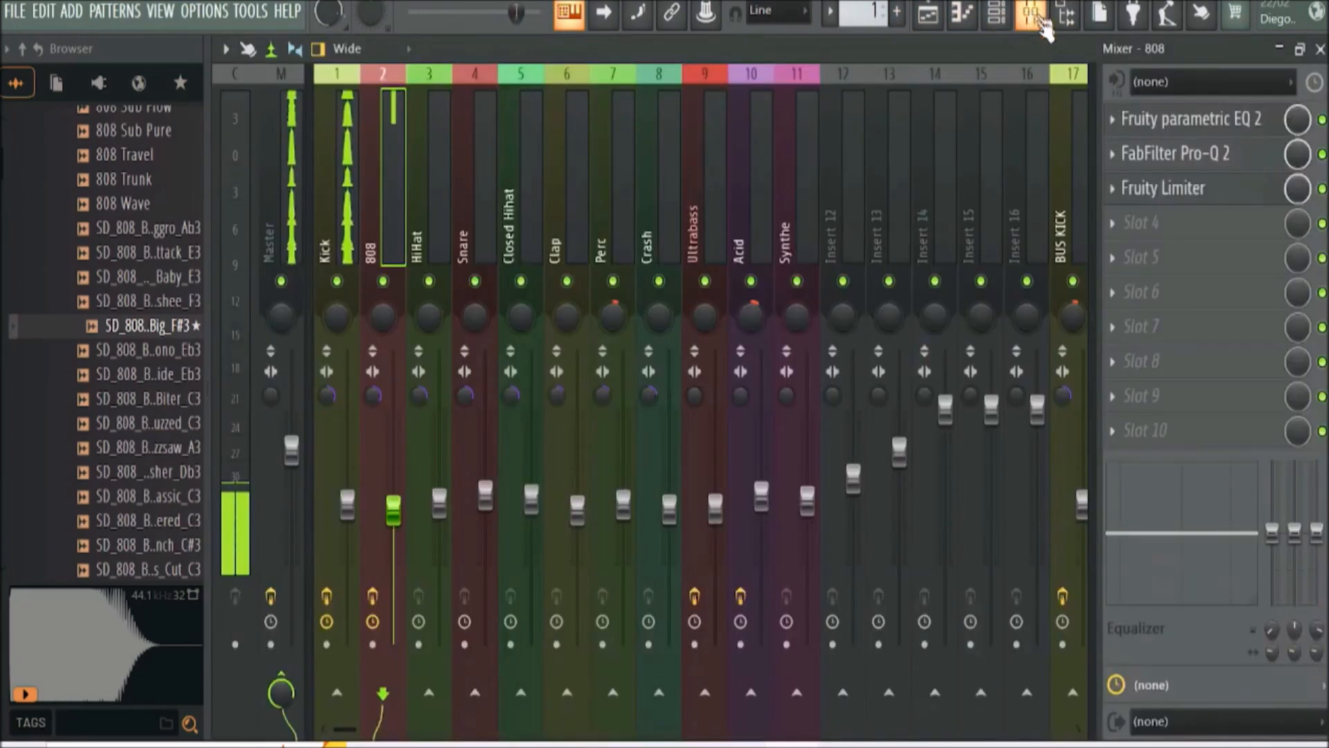
{"action": "left_click", "coordinate": [1120, 225]}
{"action": "left_click", "coordinate": [658, 2]}
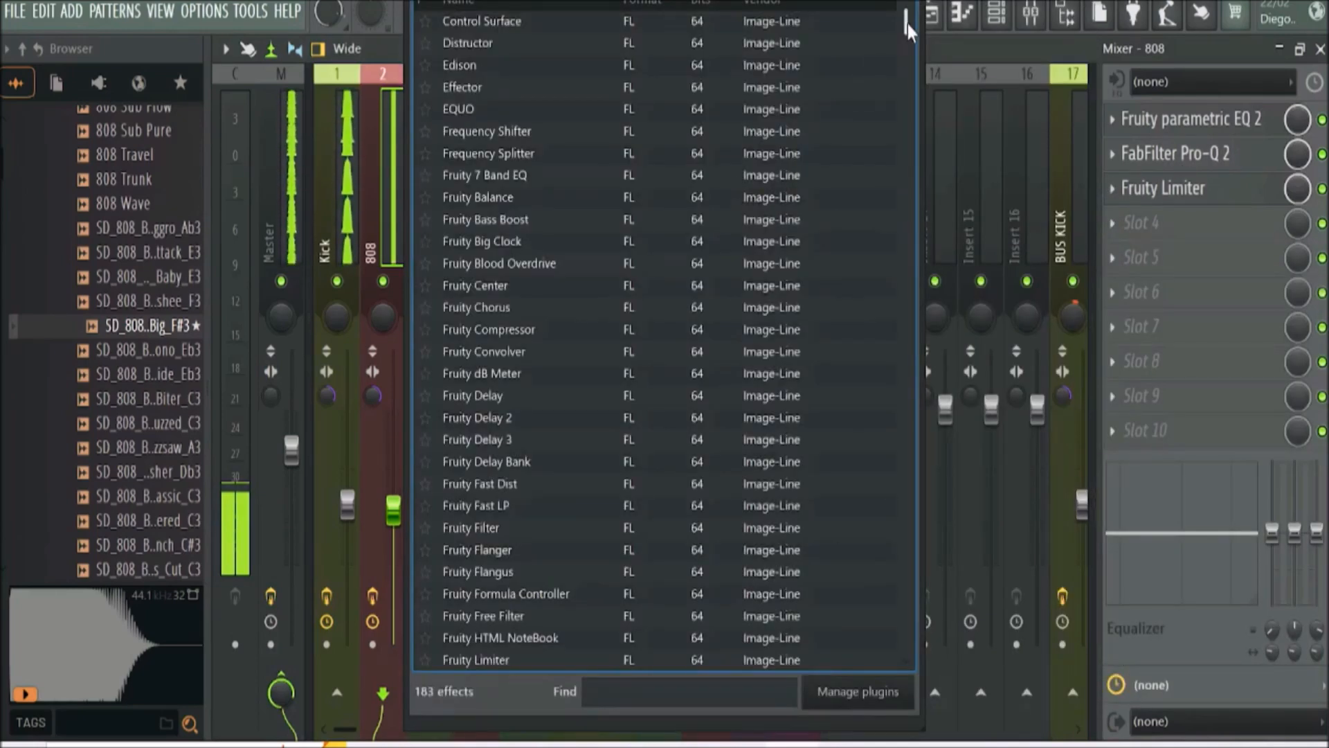
{"action": "left_click_drag", "start_coordinate": [907, 28], "coordinate": [905, 628]}
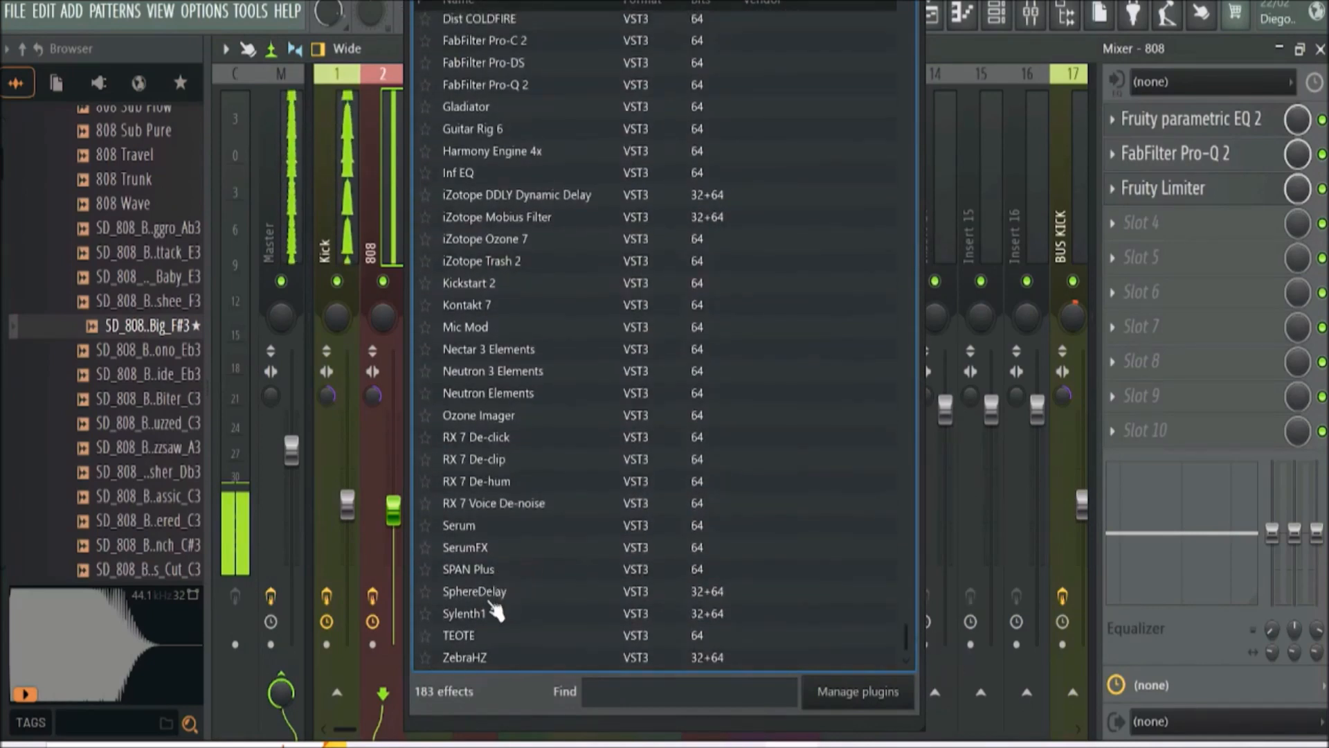
{"action": "left_click", "coordinate": [482, 578]}
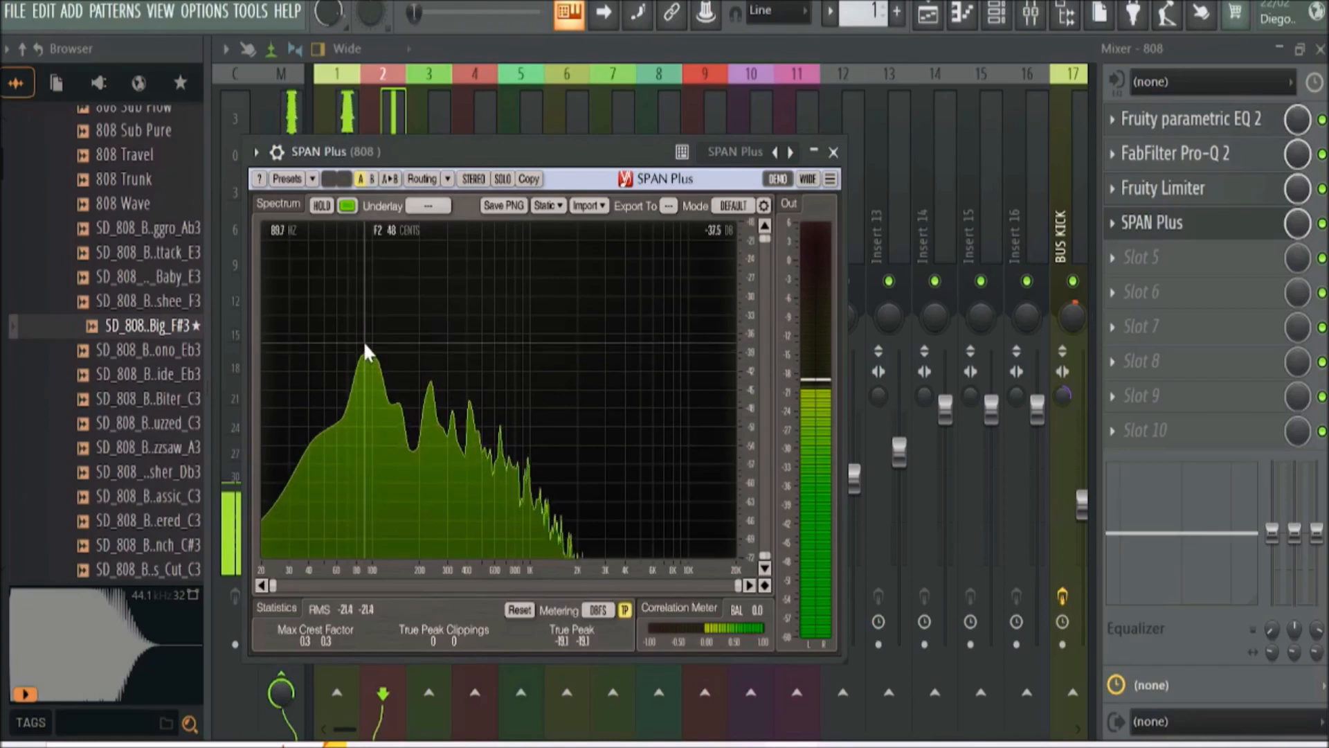
{"action": "left_click", "coordinate": [834, 151]}
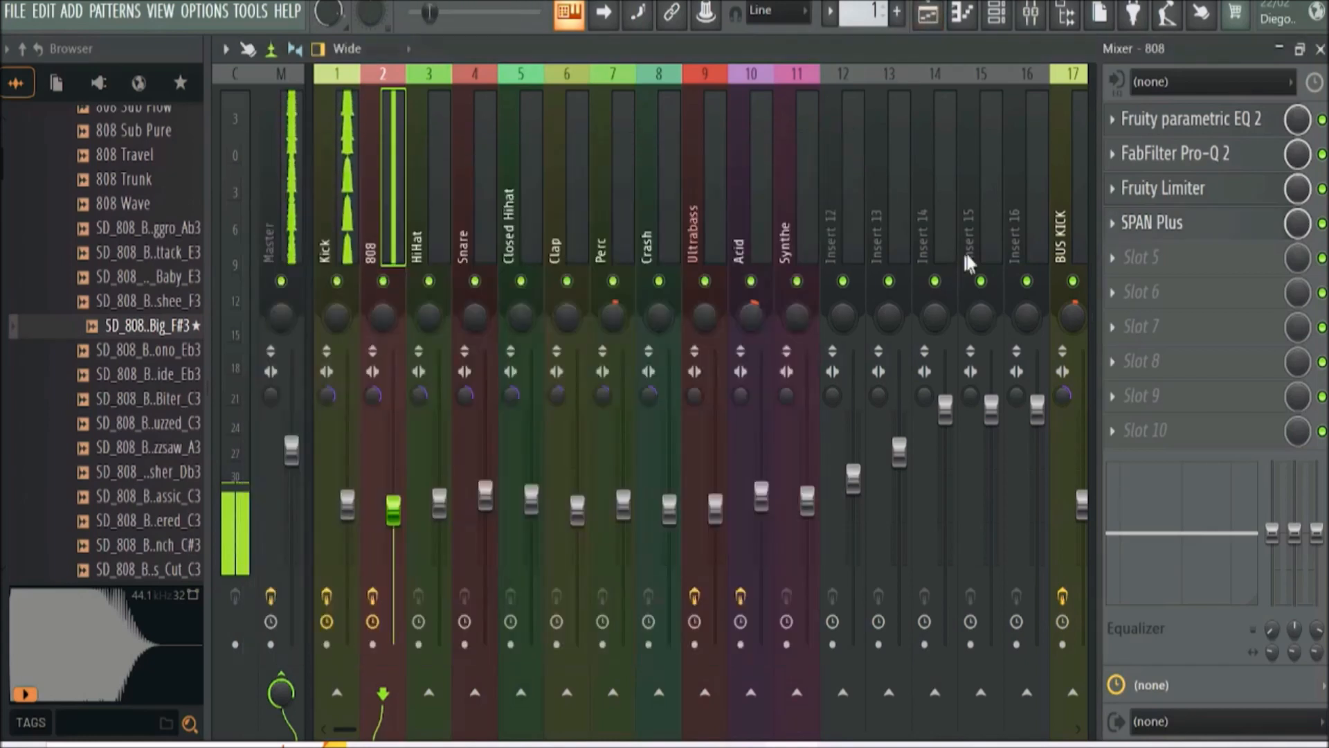
Rebalance the 808 with its mixer fader and channel volume, and bypass the EQ and limiter effects on the 808 and Kick mixer tracks
{"action": "left_click_drag", "start_coordinate": [397, 529], "coordinate": [397, 554]}
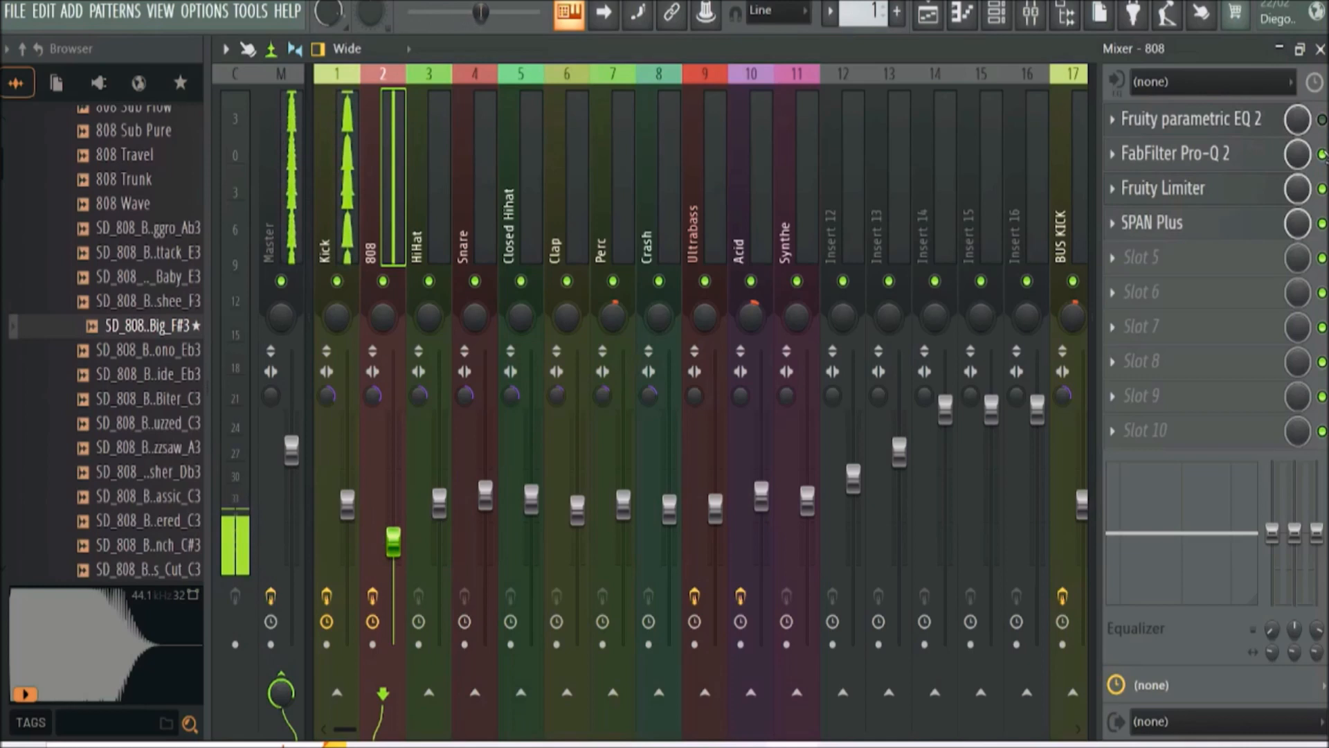
{"action": "left_click", "coordinate": [347, 163]}
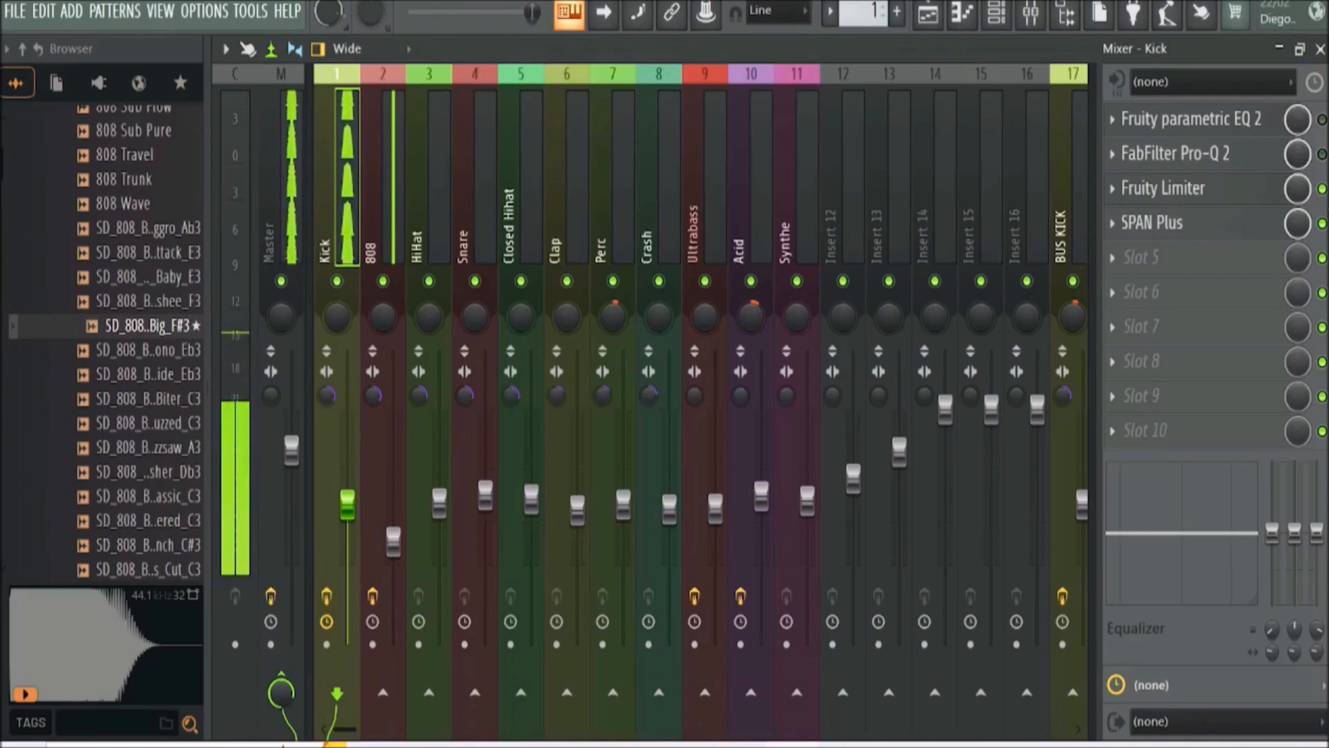
{"action": "left_click", "coordinate": [1320, 48]}
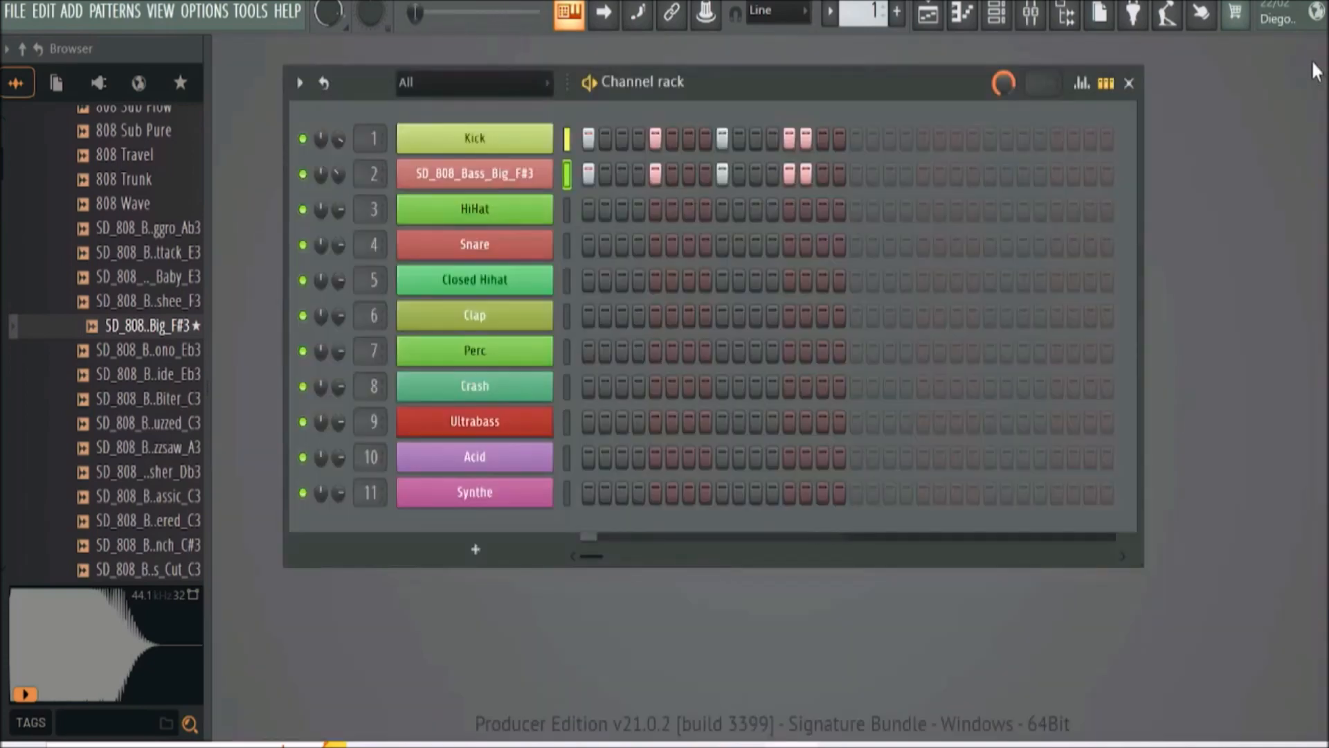
{"action": "left_click_drag", "start_coordinate": [339, 172], "coordinate": [339, 165]}
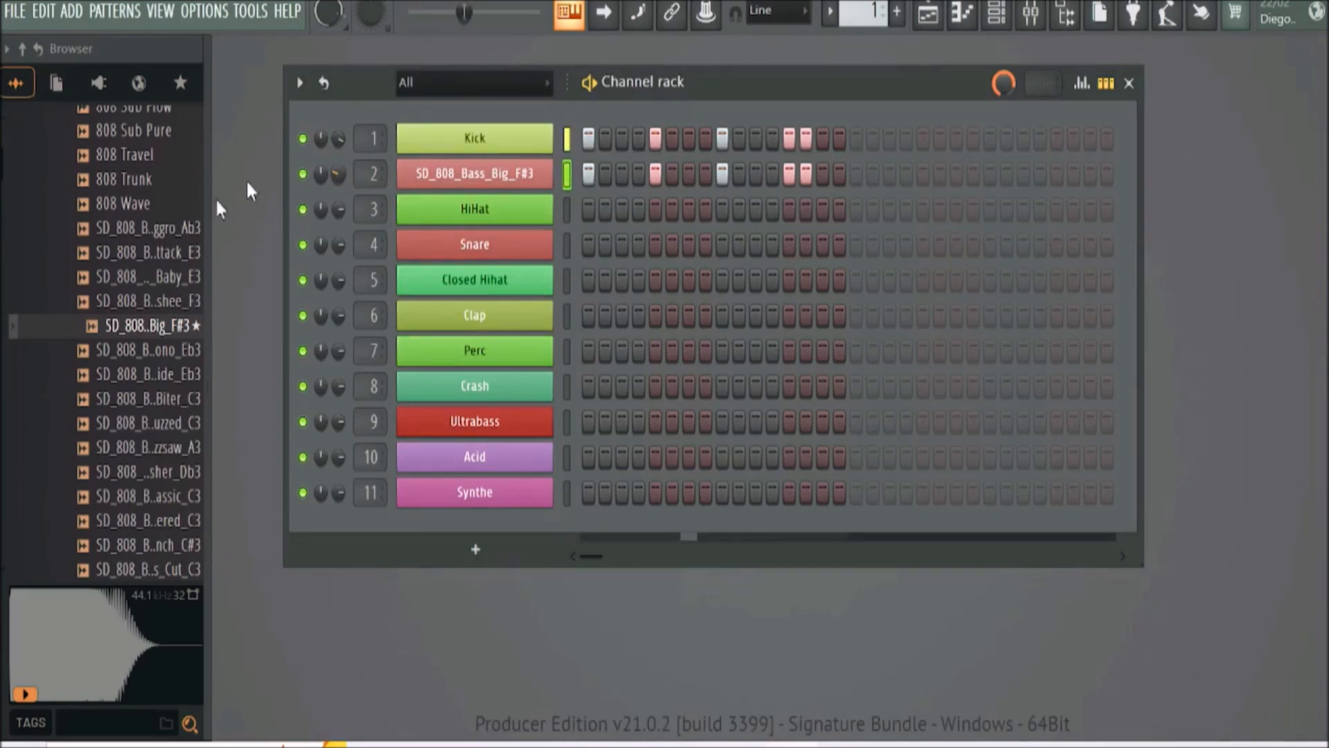
Browse the 808 bass samples and audition Baby_E3 and Banshee_F3
{"action": "scroll", "coordinate": [173, 181], "scroll_direction": "up", "scroll_amount": 4}
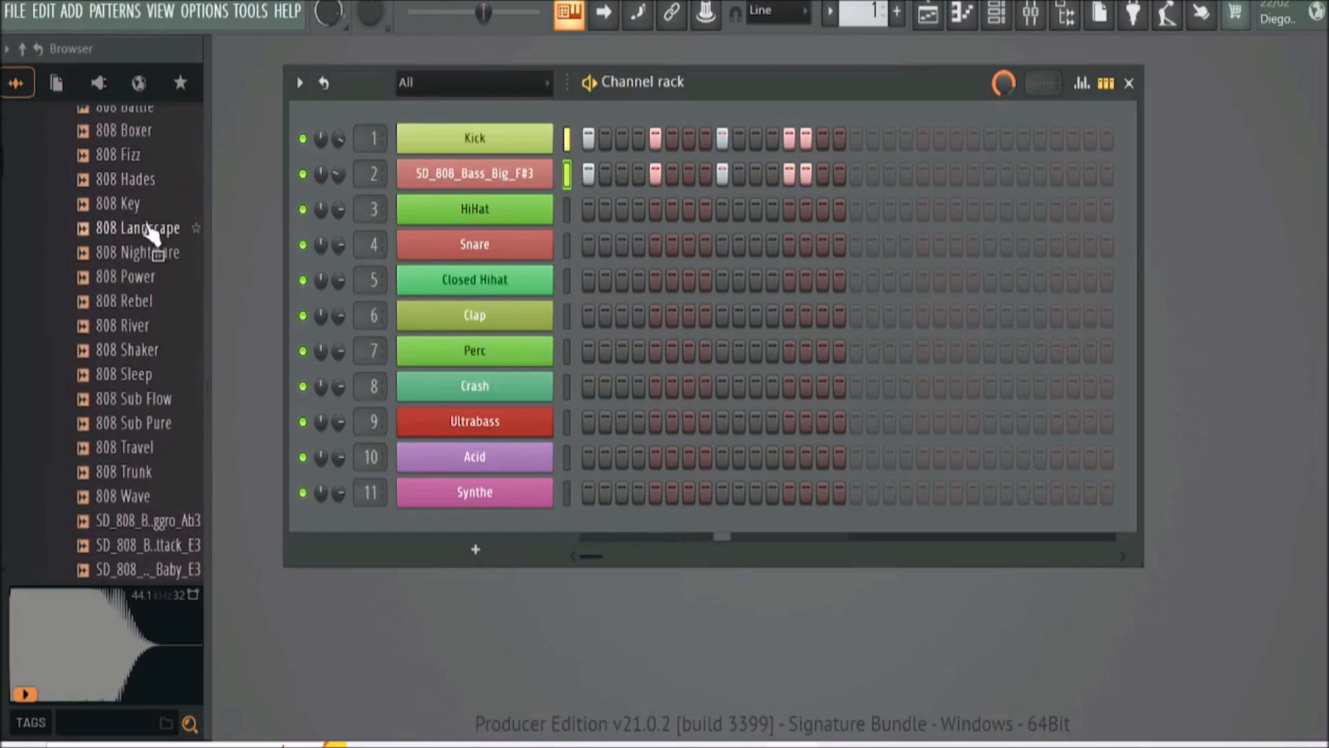
{"action": "scroll", "coordinate": [147, 224], "scroll_direction": "down", "scroll_amount": 6}
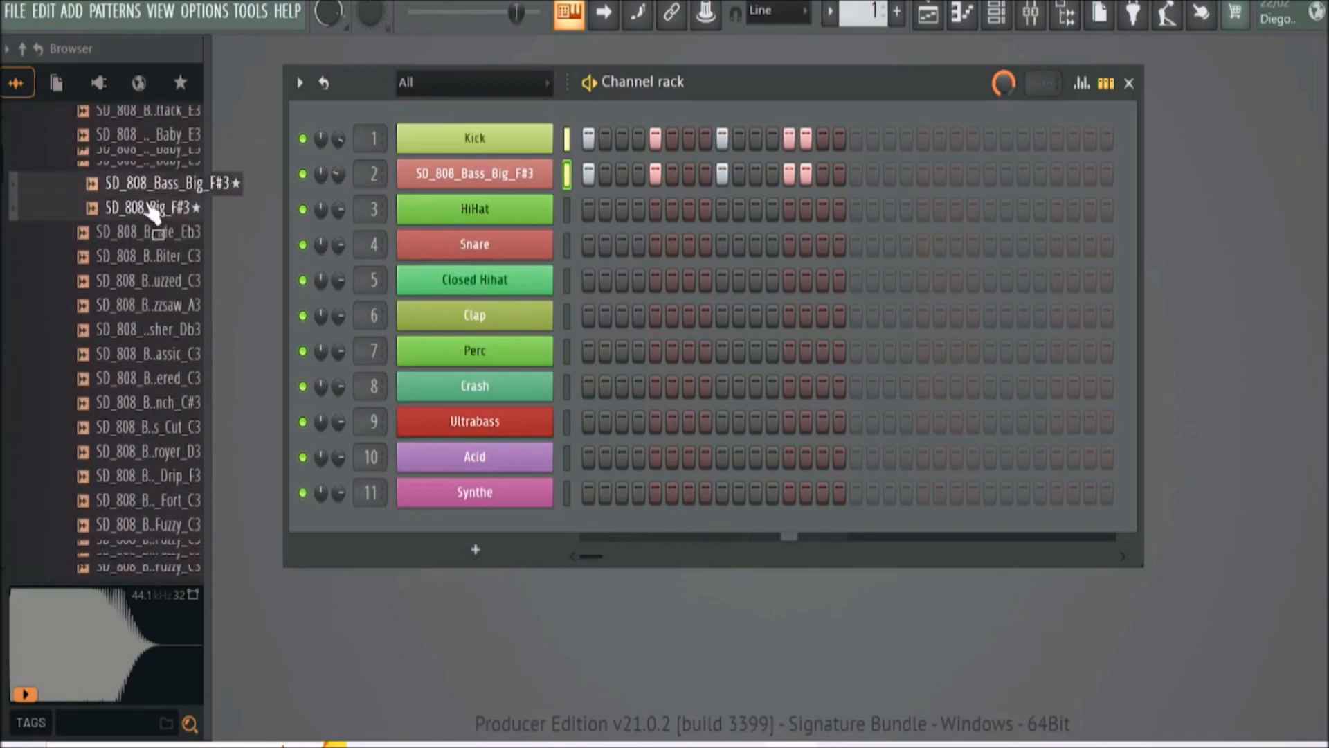
{"action": "left_click", "coordinate": [148, 132]}
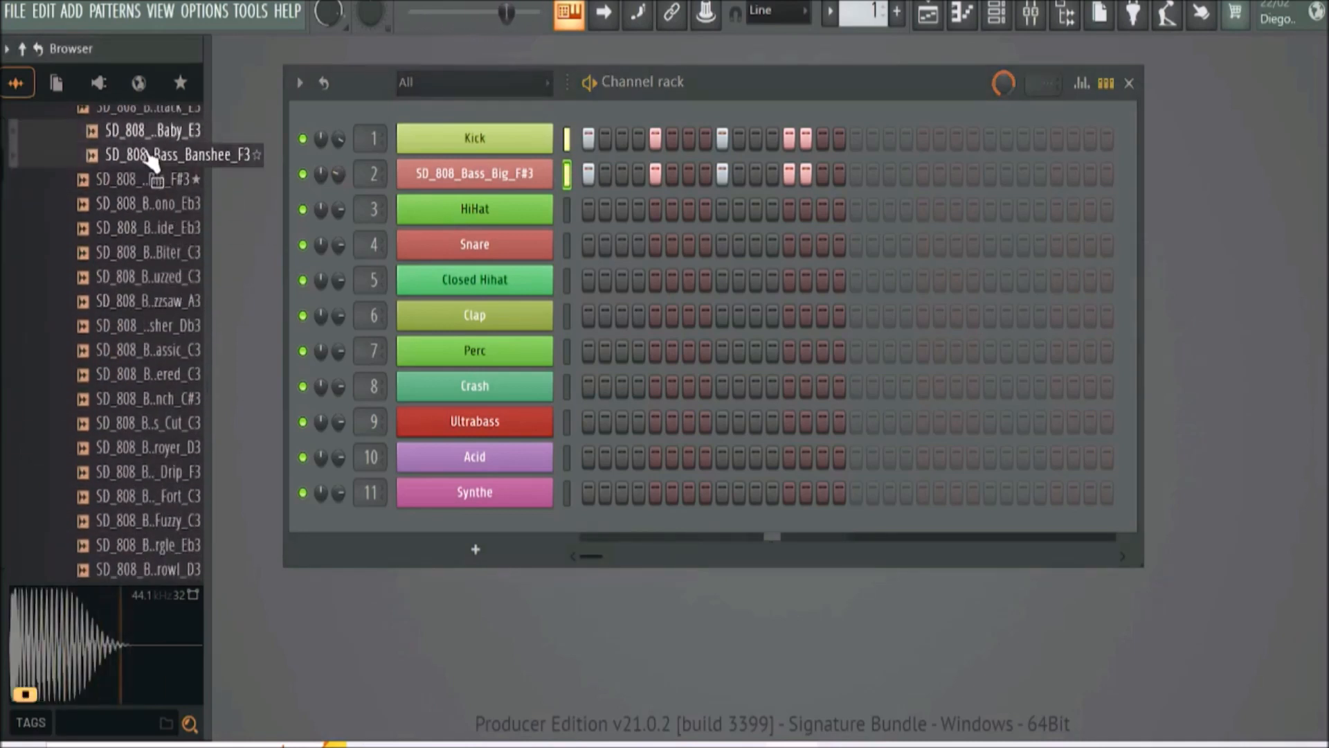
{"action": "left_click", "coordinate": [149, 154]}
{"action": "left_click", "coordinate": [149, 131]}
{"action": "scroll", "coordinate": [166, 145], "scroll_direction": "up", "scroll_amount": 1}
{"action": "scroll", "coordinate": [166, 146], "scroll_direction": "up", "scroll_amount": 1}
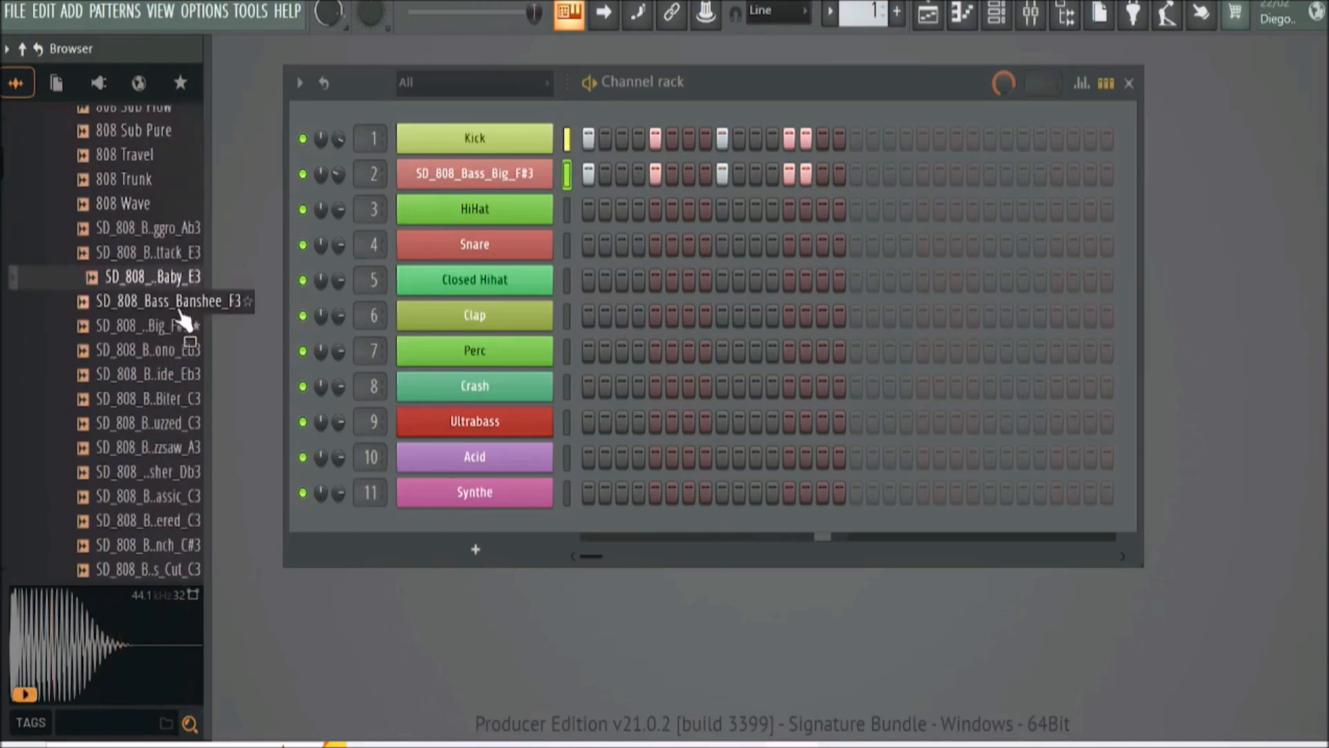
{"action": "left_click_drag", "start_coordinate": [198, 367], "coordinate": [191, 362]}
Audition the SD_808_Bass_Savage_F#3 sample and look through the remaining 808 bass samples
{"action": "scroll", "coordinate": [188, 414], "scroll_direction": "down", "scroll_amount": 6}
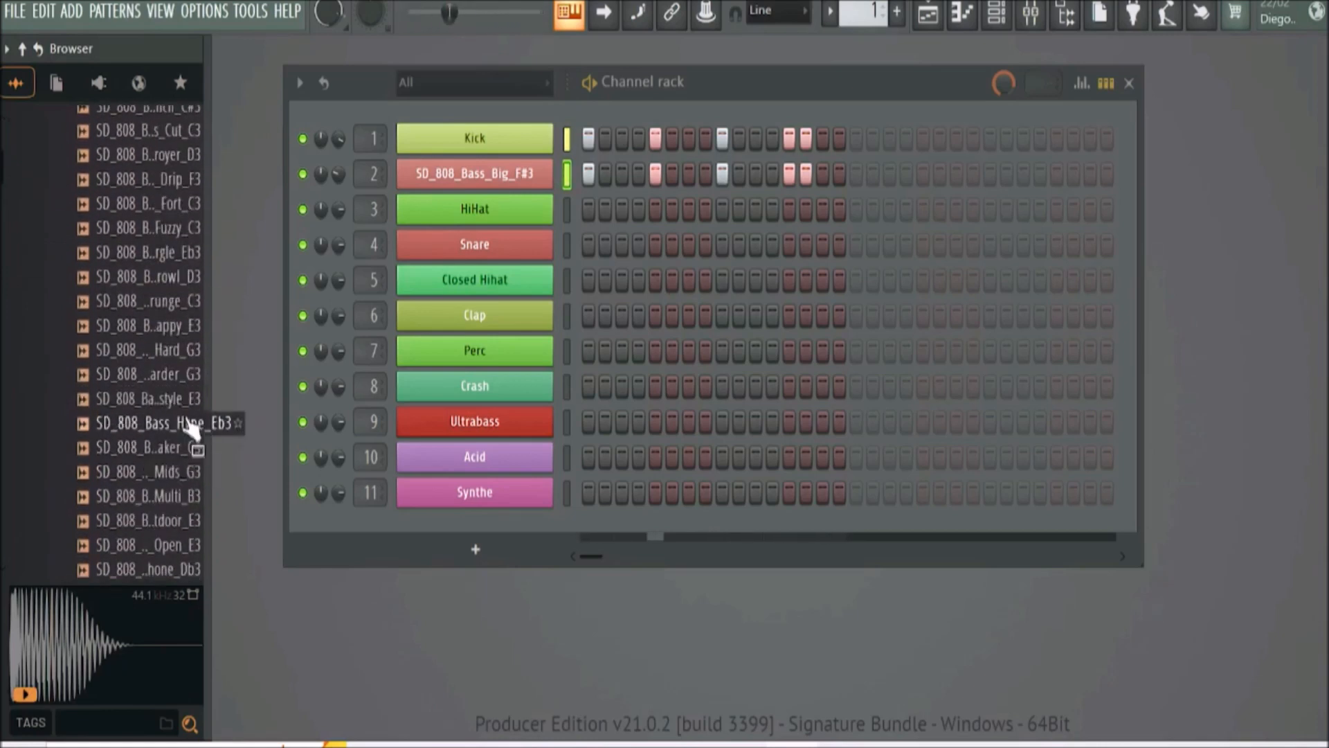
{"action": "scroll", "coordinate": [159, 430], "scroll_direction": "down", "scroll_amount": 4}
{"action": "mouse_move", "coordinate": [207, 478]}
{"action": "left_mouse_down"}
{"action": "mouse_move", "coordinate": [194, 505]}
{"action": "mouse_move", "coordinate": [183, 483]}
{"action": "left_mouse_up"}
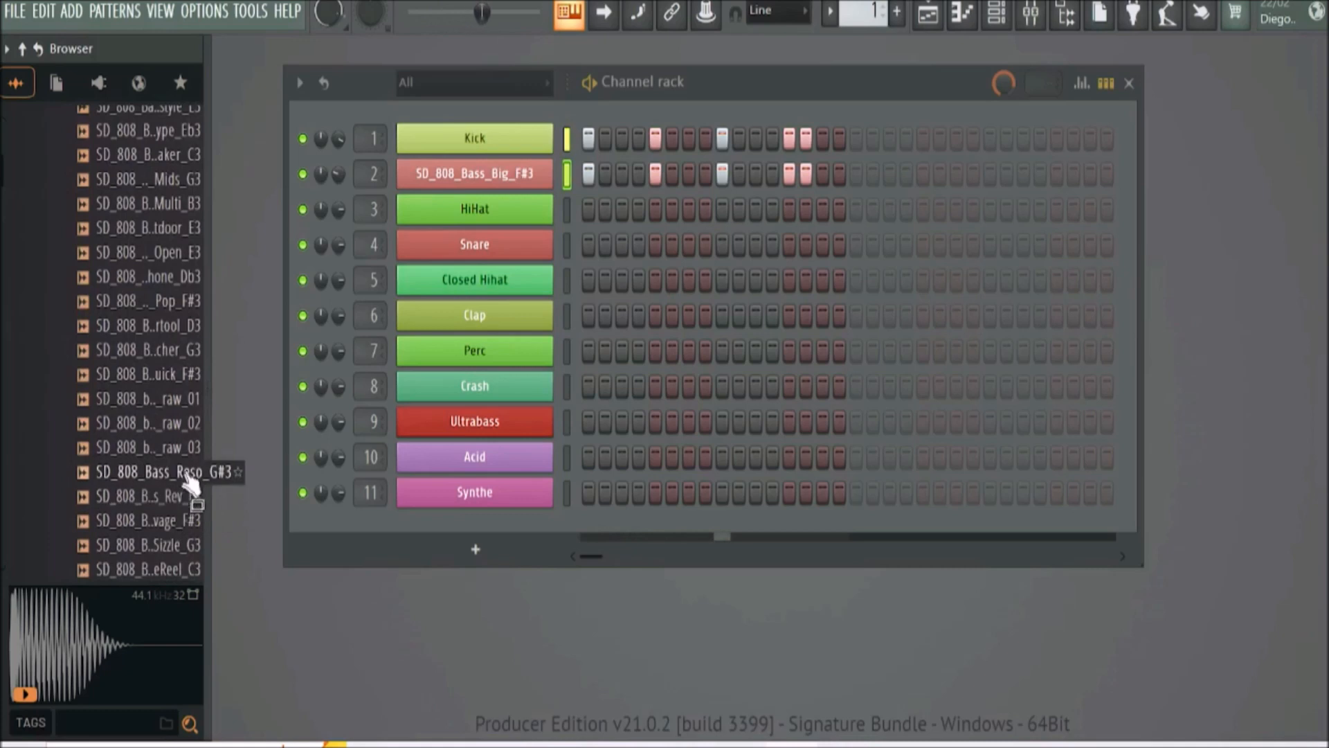
{"action": "left_click", "coordinate": [178, 521]}
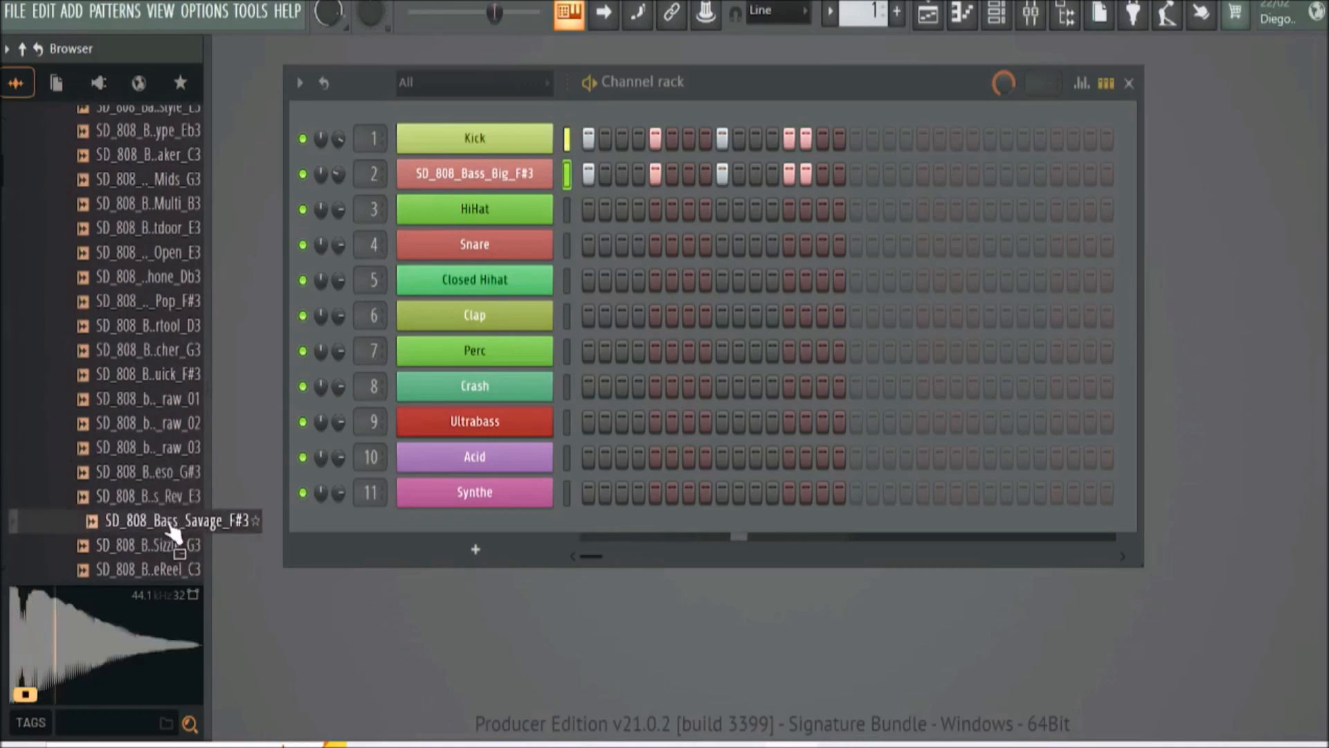
{"action": "scroll", "coordinate": [179, 488], "scroll_direction": "down", "scroll_amount": 2}
{"action": "scroll", "coordinate": [179, 486], "scroll_direction": "down", "scroll_amount": 10}
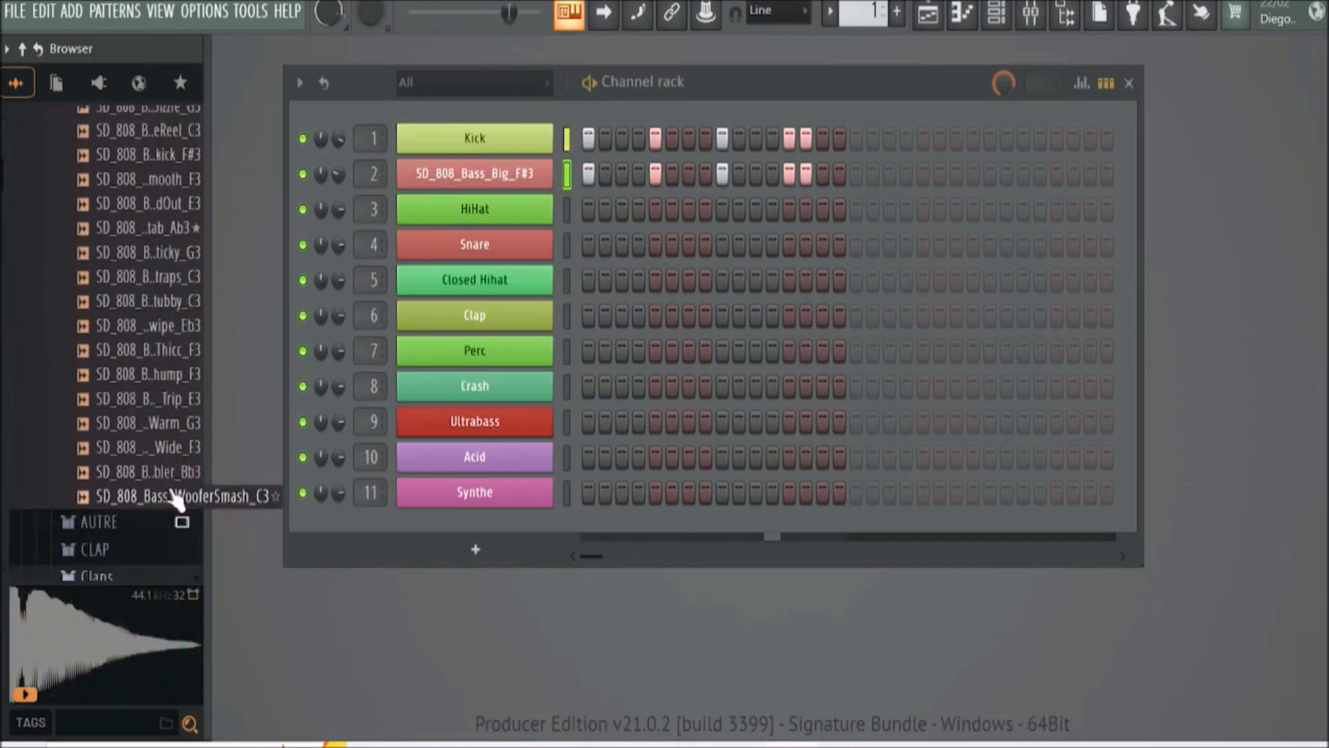
Audition SD_808_Bass_Smooth_F3 and load it onto the 808 channel in place of the Big_F#3 sample
{"action": "scroll", "coordinate": [187, 419], "scroll_direction": "up", "scroll_amount": 6}
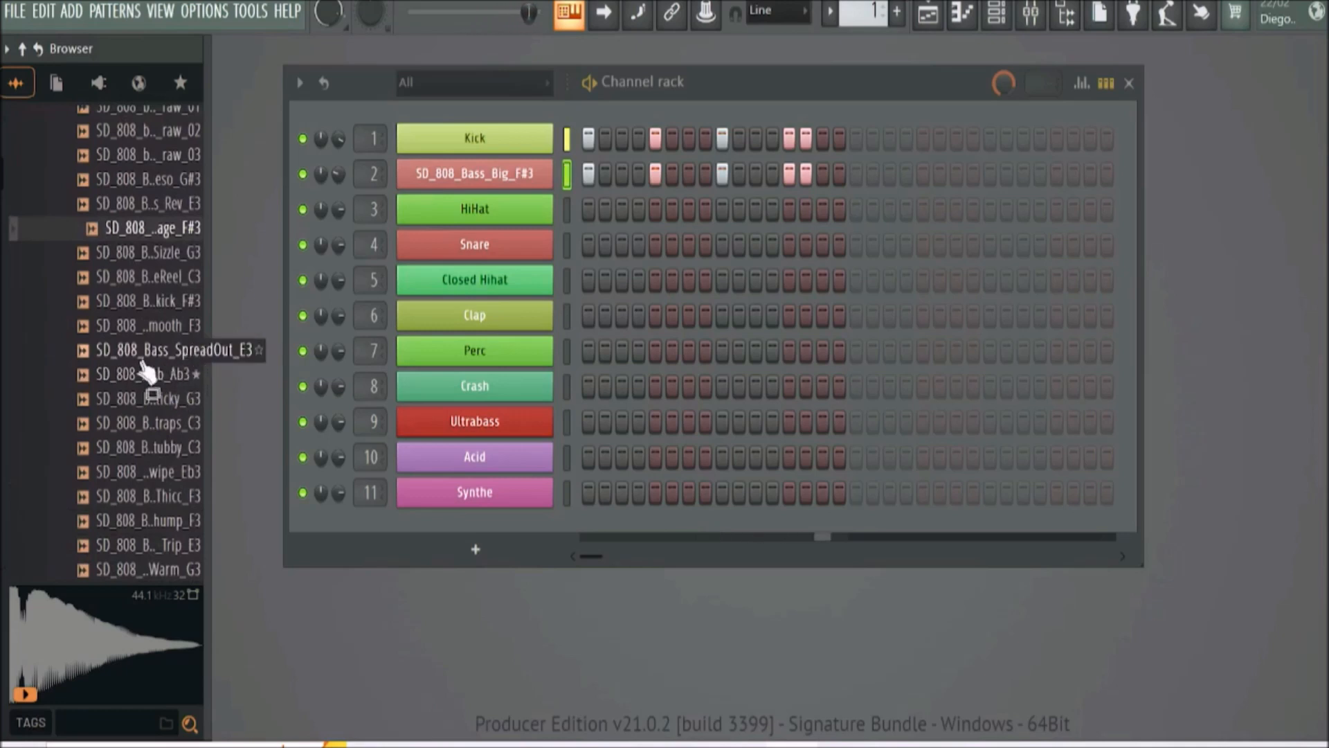
{"action": "left_click", "coordinate": [186, 328]}
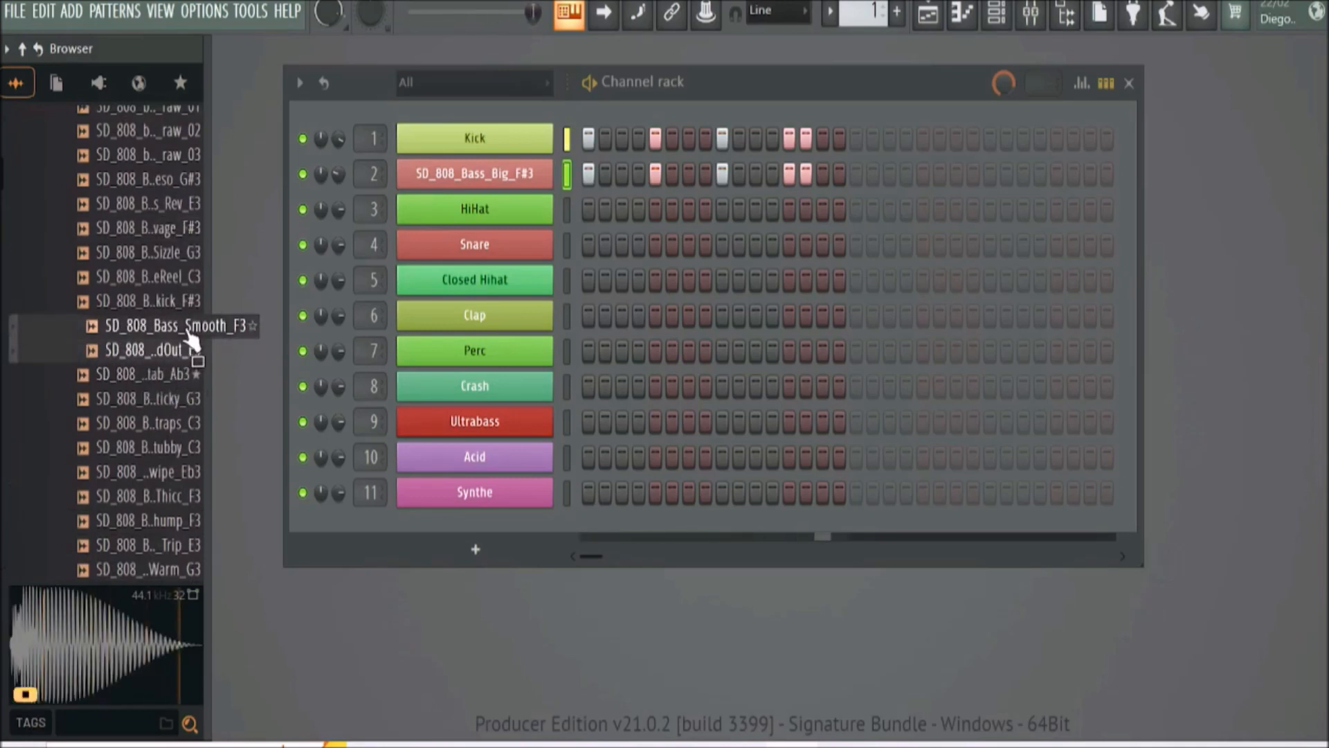
{"action": "left_click_drag", "start_coordinate": [211, 339], "coordinate": [504, 179]}
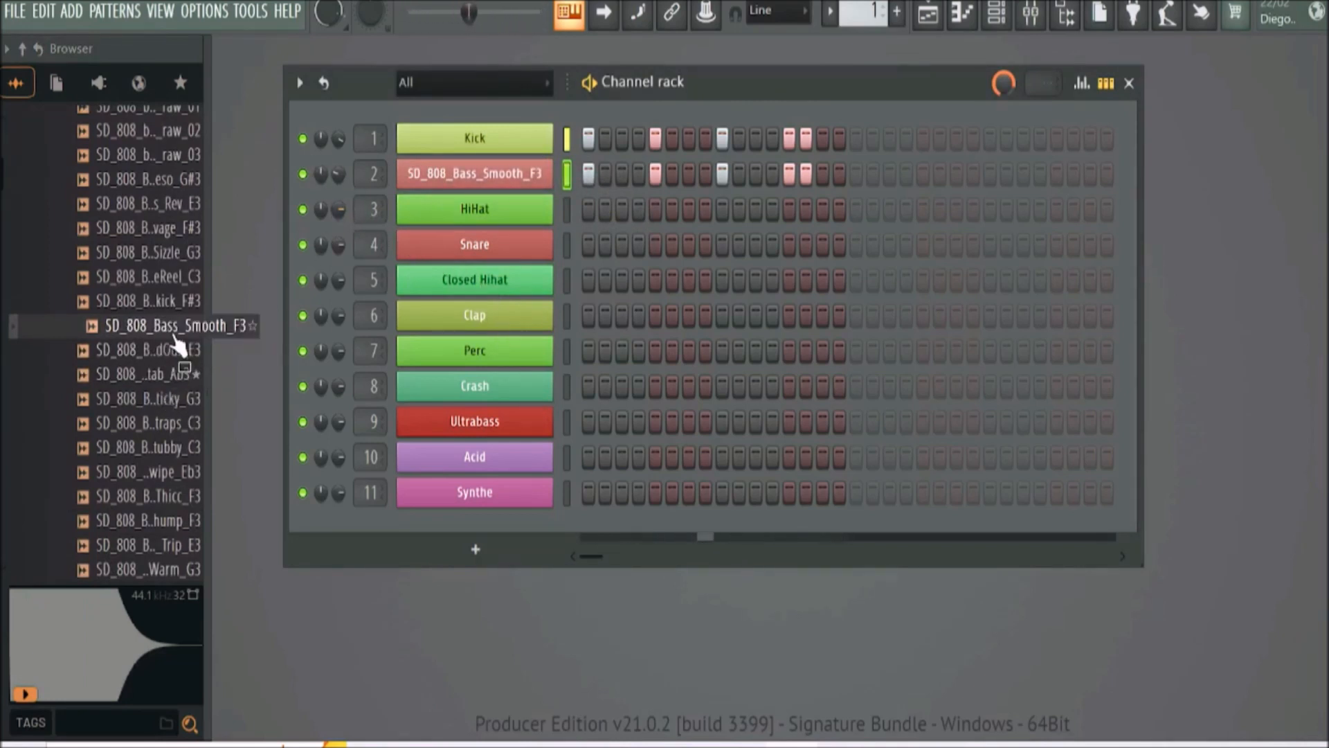
Set SPAN Plus on the 808 mixer track to AVG+MAX mode and examine the new bass sample's fundamental frequency
{"action": "left_click", "coordinate": [1027, 18]}
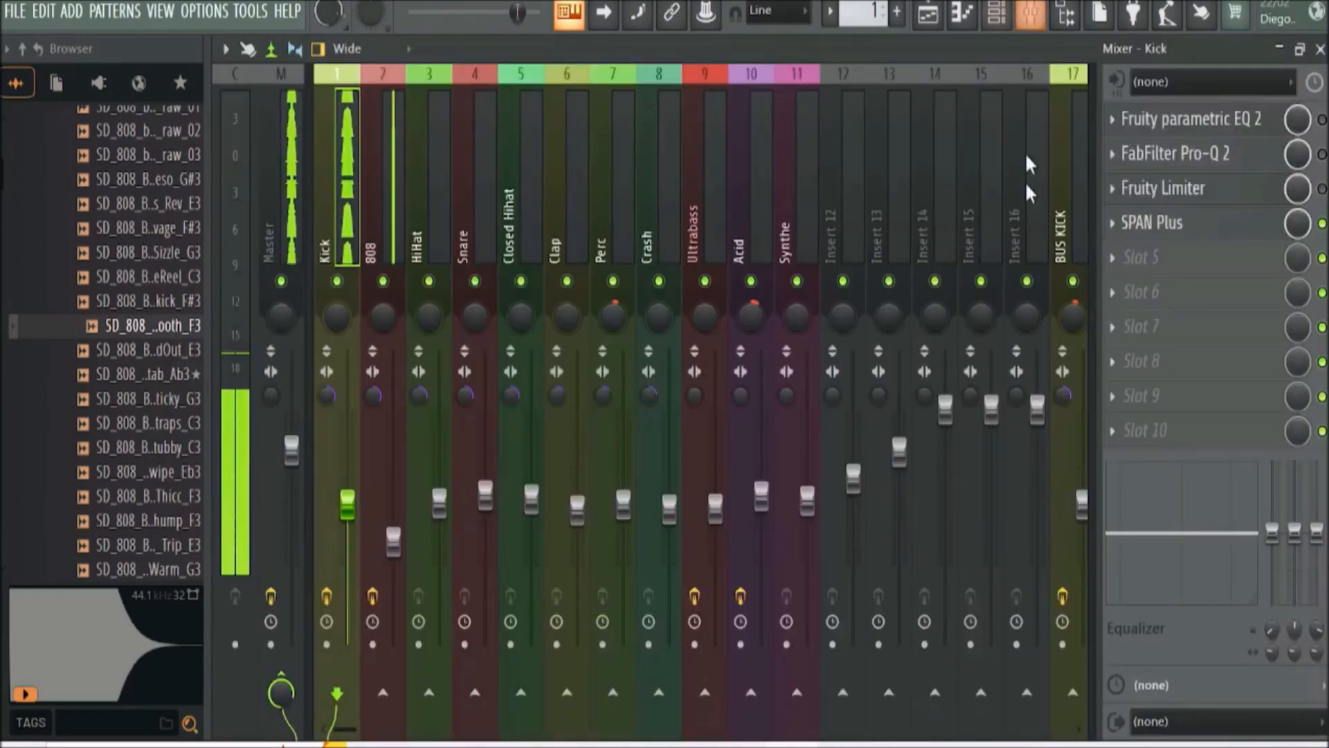
{"action": "left_click", "coordinate": [390, 246]}
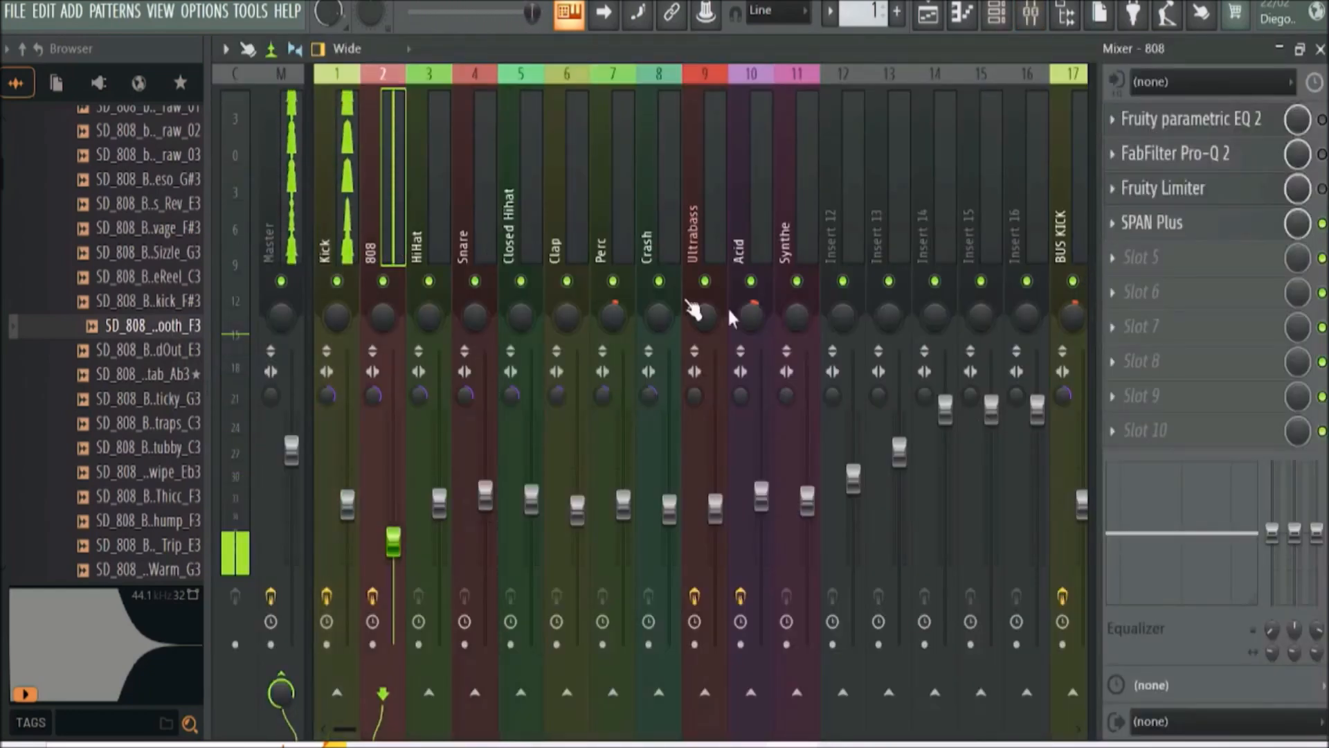
{"action": "left_click", "coordinate": [1177, 221]}
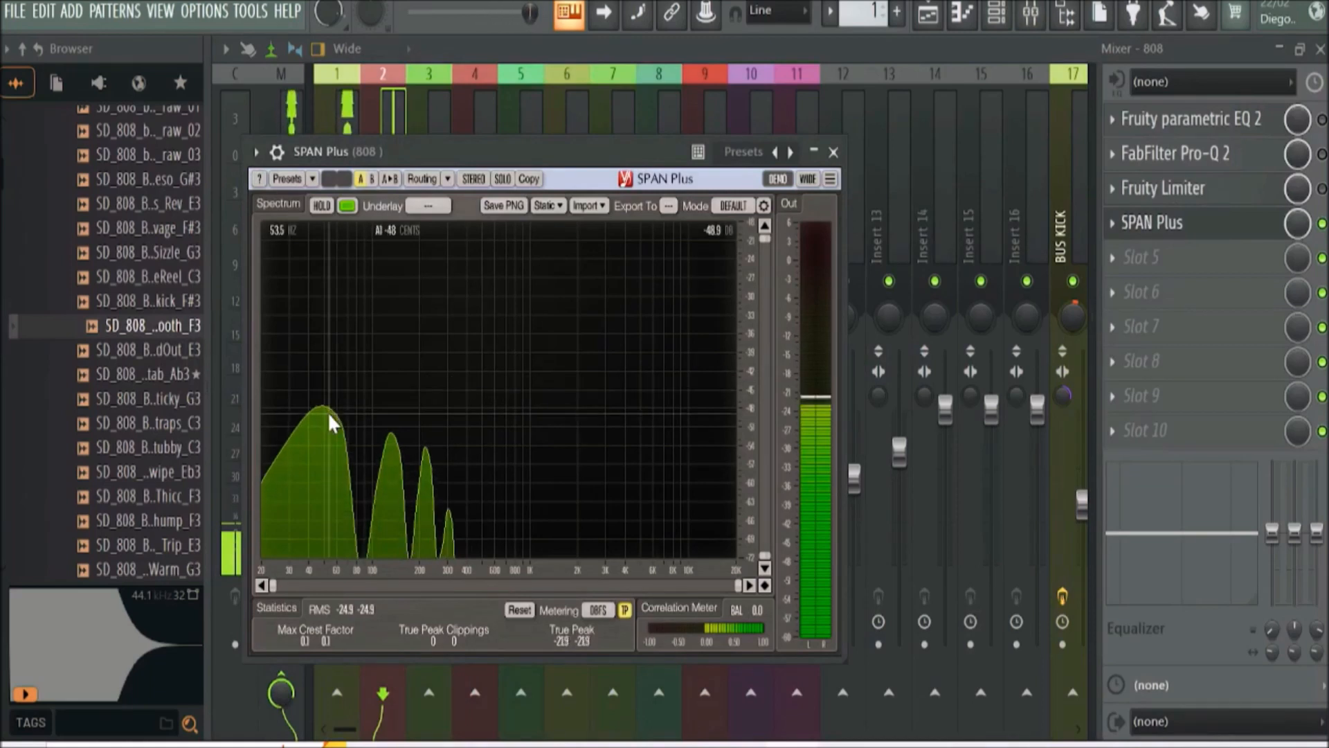
{"action": "left_click", "coordinate": [744, 205]}
{"action": "left_click", "coordinate": [734, 337]}
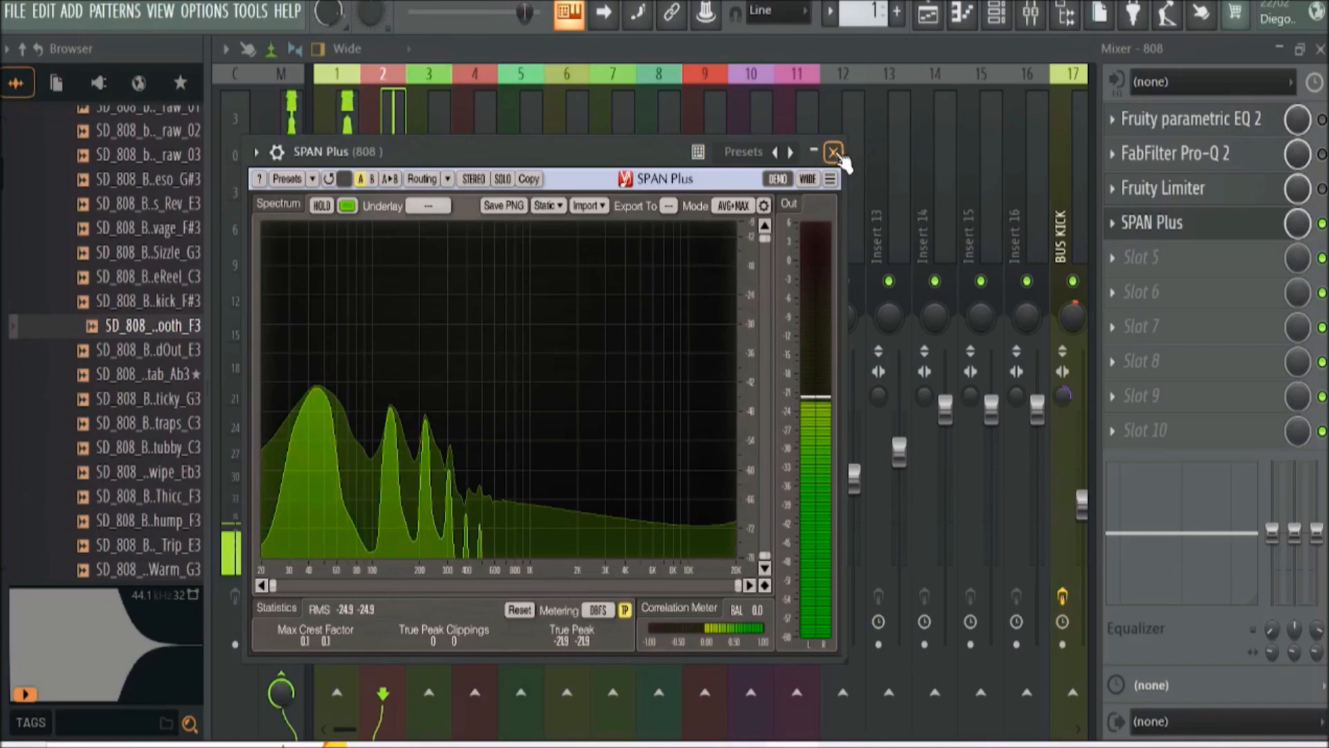
{"action": "left_click", "coordinate": [834, 152]}
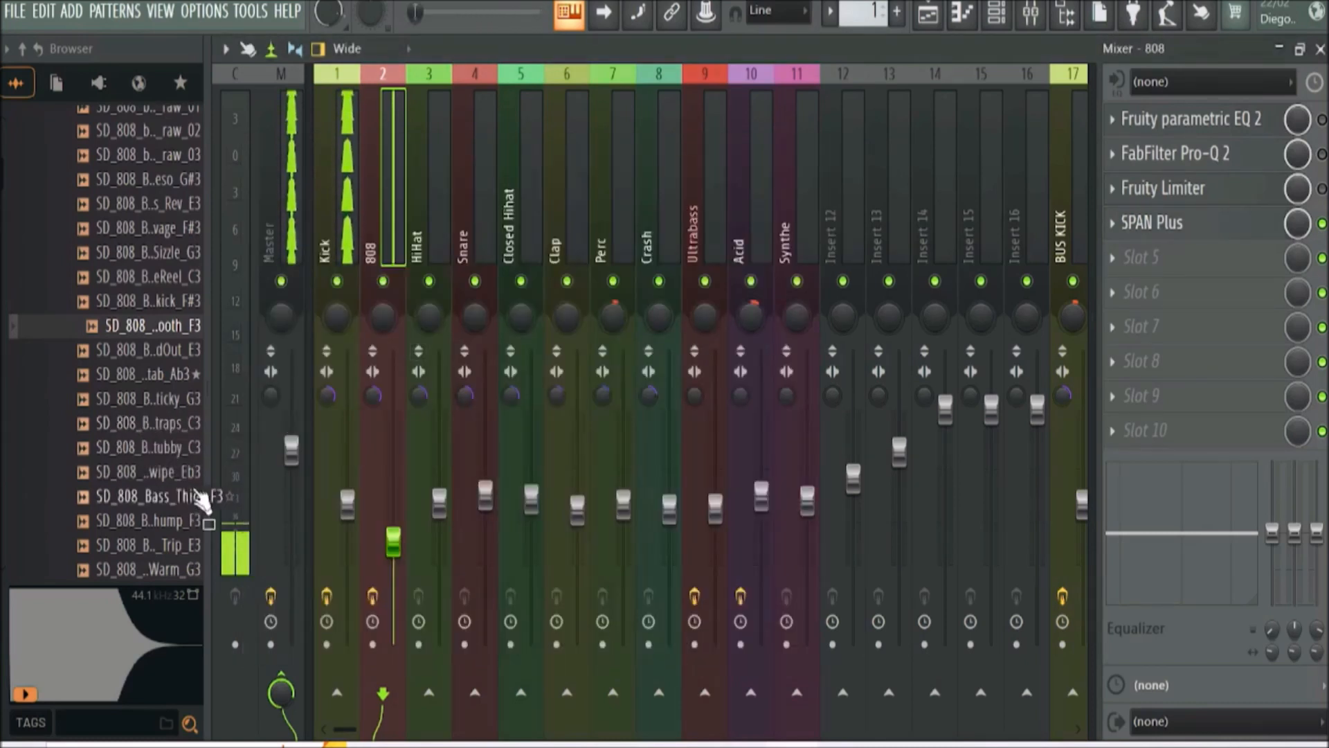
Audition the 808 bass samples Slokick_F#3, Thump_F3 and Wide_F3 from the sample library
{"action": "left_click", "coordinate": [178, 303]}
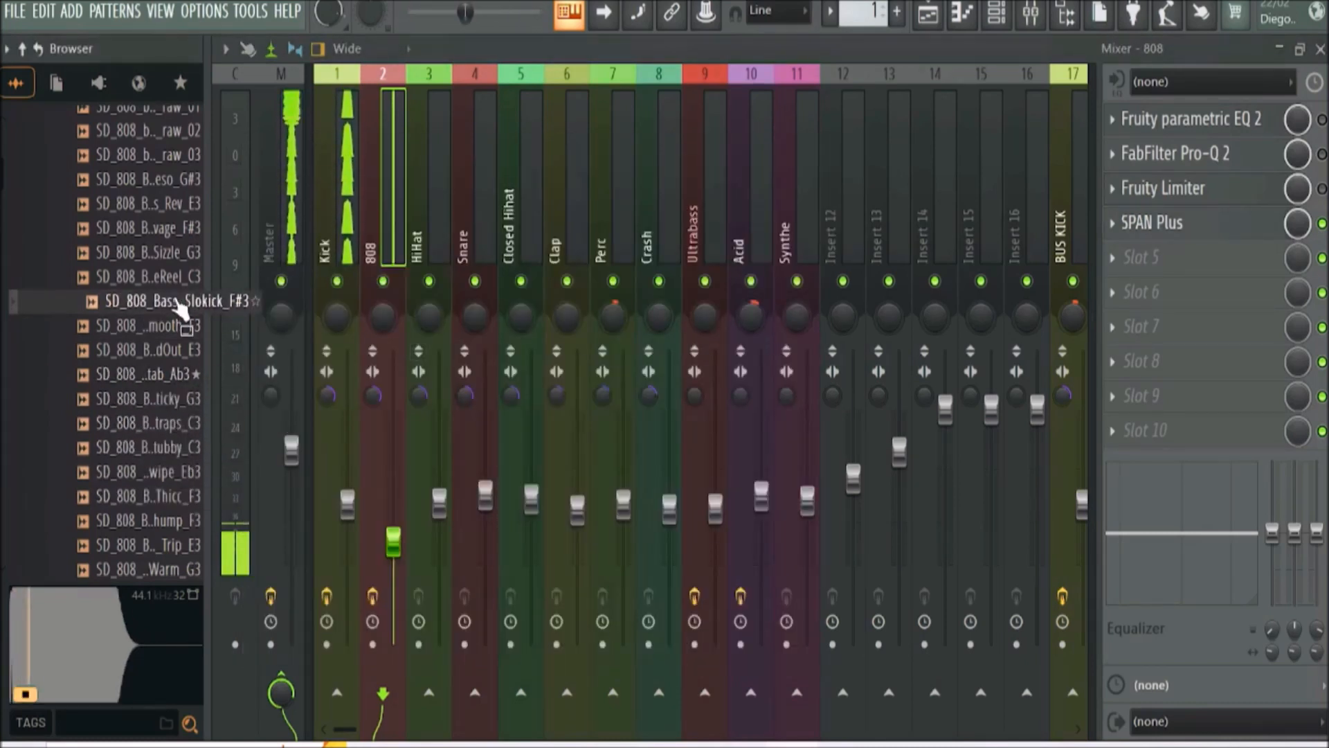
{"action": "left_click", "coordinate": [171, 523]}
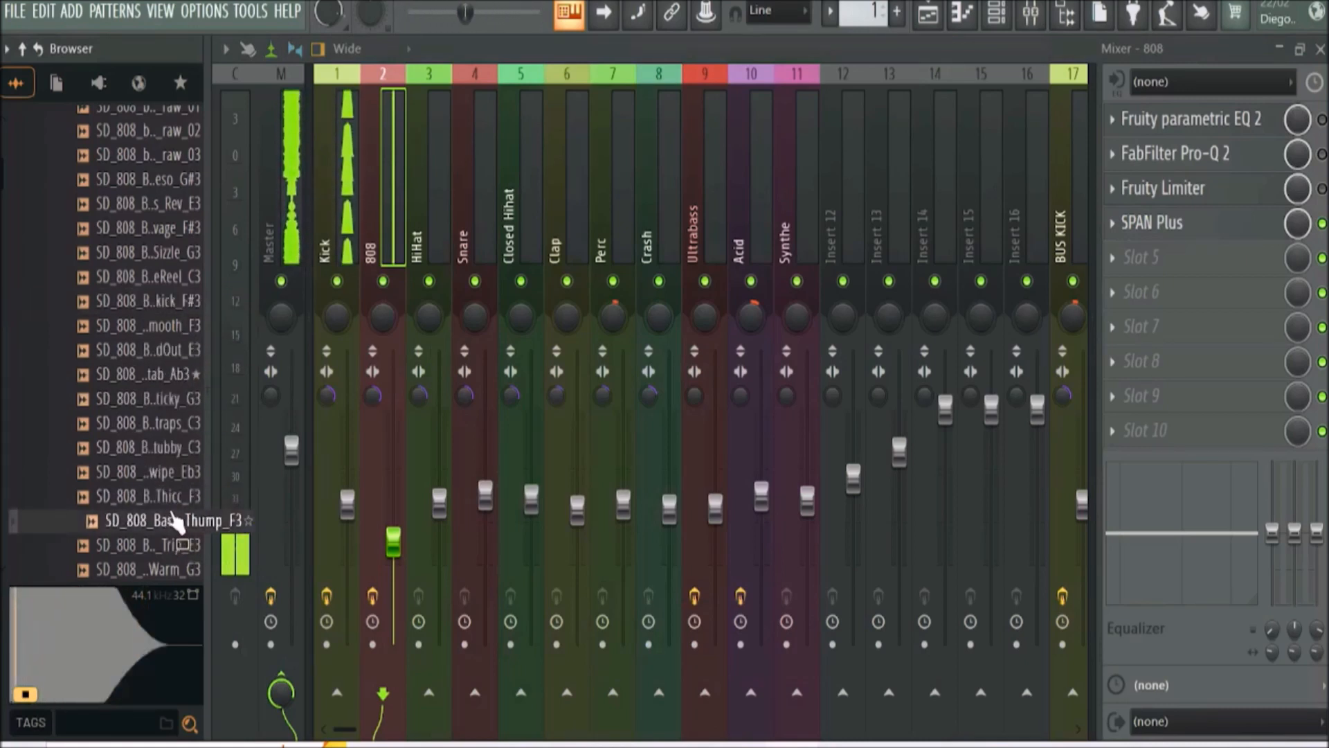
{"action": "scroll", "coordinate": [175, 523], "scroll_direction": "down", "scroll_amount": 4}
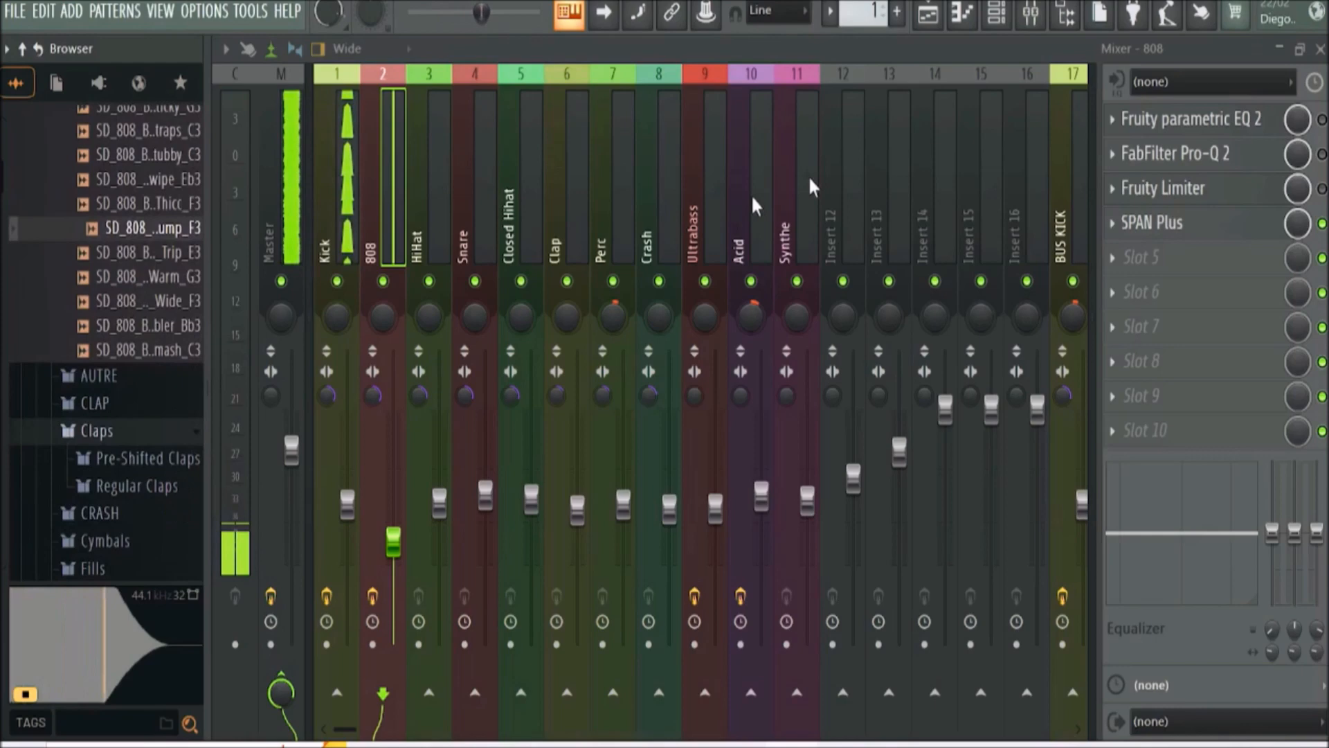
{"action": "left_click", "coordinate": [154, 302]}
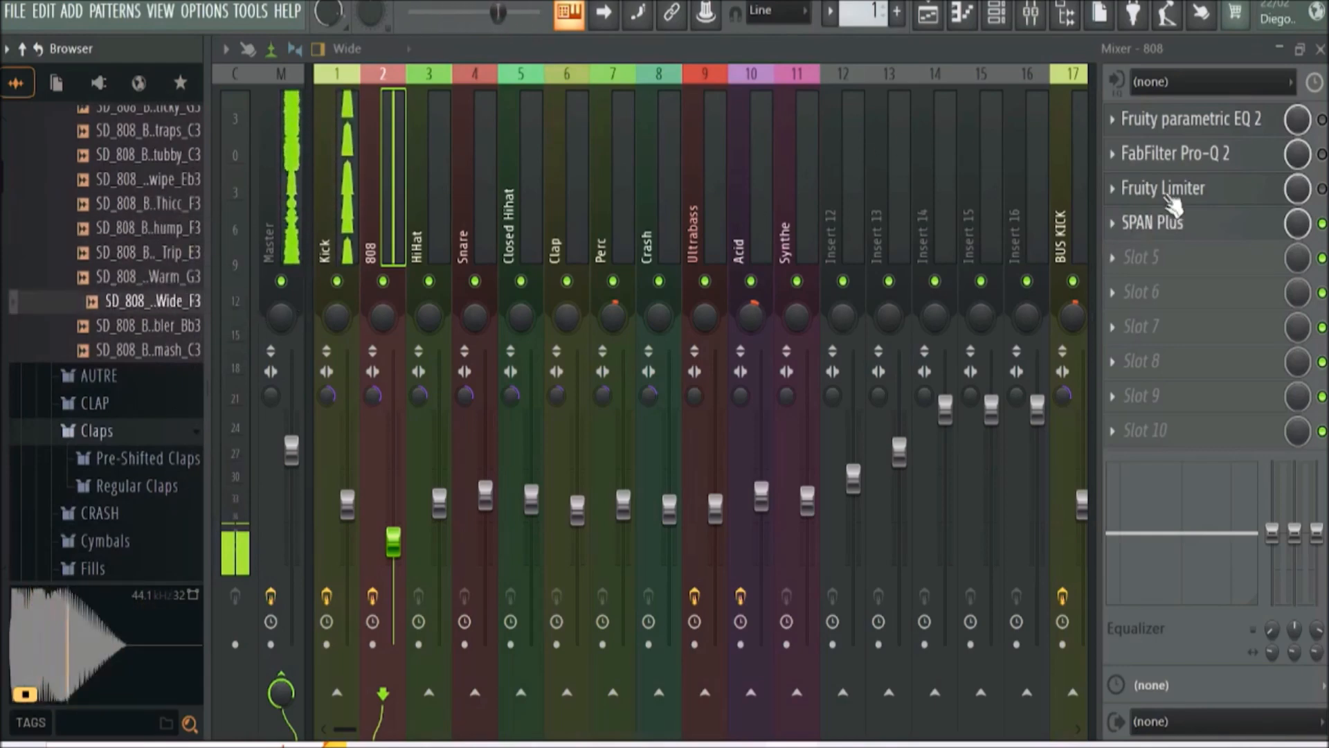
Load the SD_808_Bass_Quick_F#3 sample onto the 808 channel in place of the Smooth_F3 sample
{"action": "left_click", "coordinate": [1319, 50]}
{"action": "scroll", "coordinate": [152, 277], "scroll_direction": "up", "scroll_amount": 6}
{"action": "left_click_drag", "start_coordinate": [149, 228], "coordinate": [514, 173]}
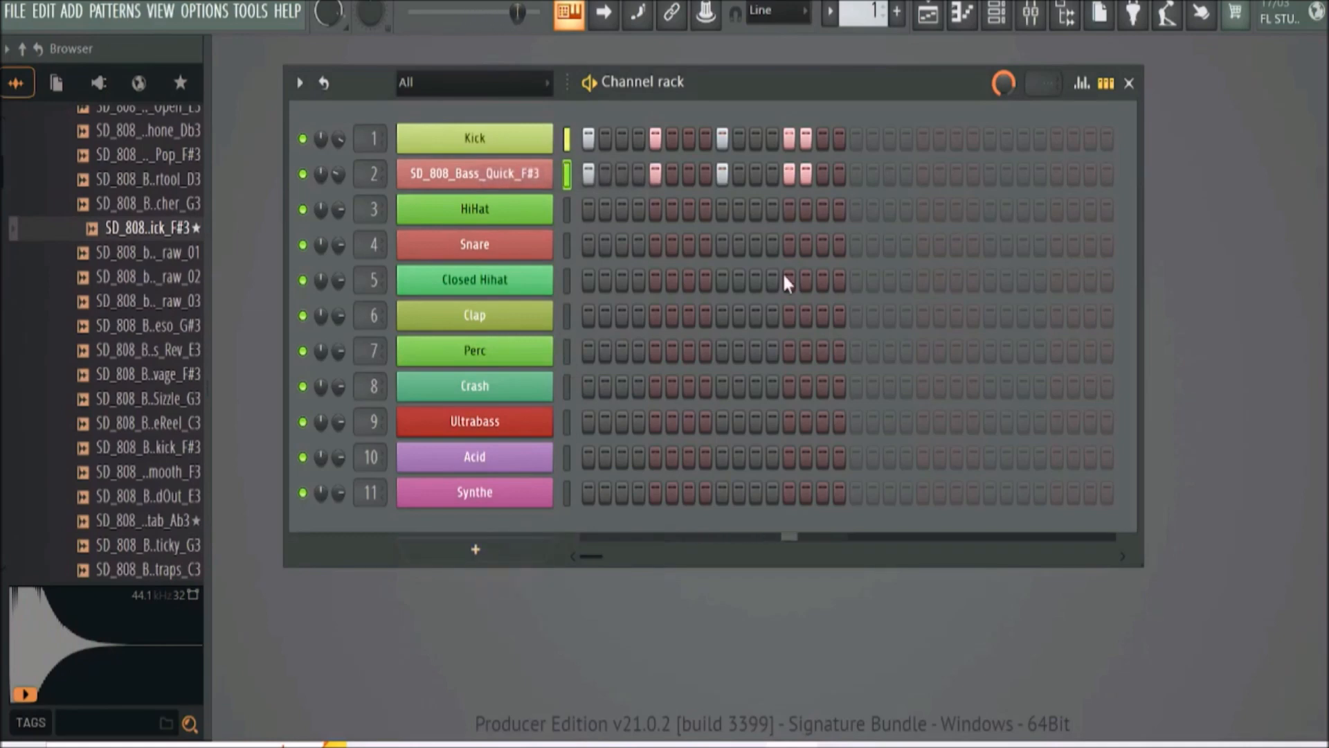
Examine the new 808 sample's fundamental frequency in SPAN Plus on the 808 mixer track
{"action": "left_click", "coordinate": [1032, 17]}
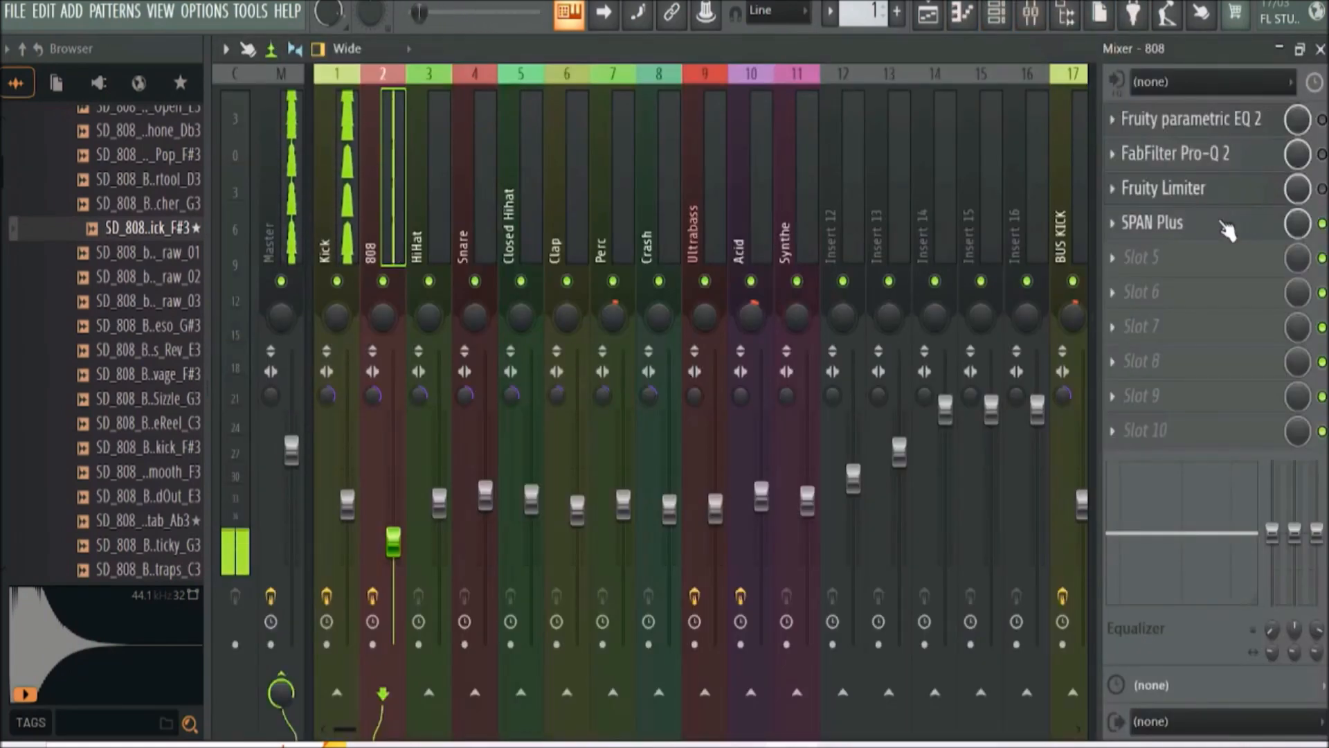
{"action": "left_click", "coordinate": [1164, 232]}
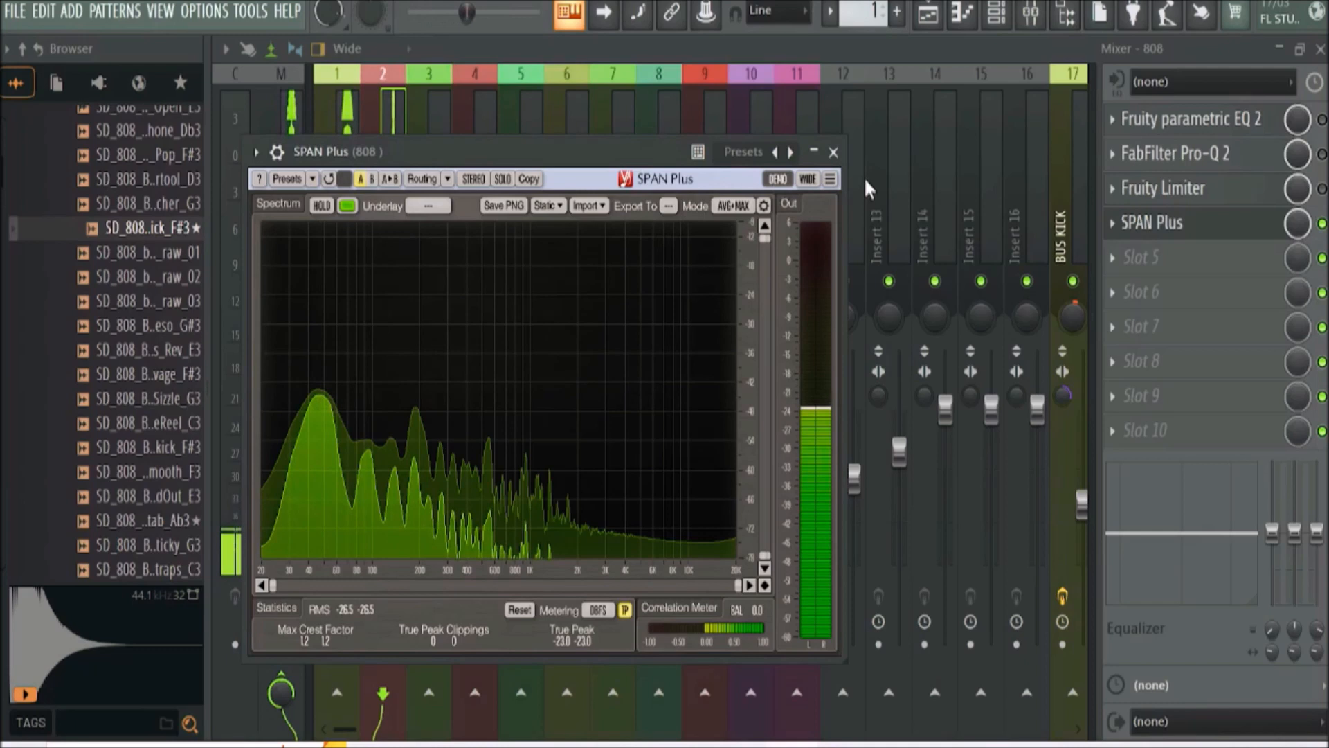
{"action": "left_click", "coordinate": [833, 152]}
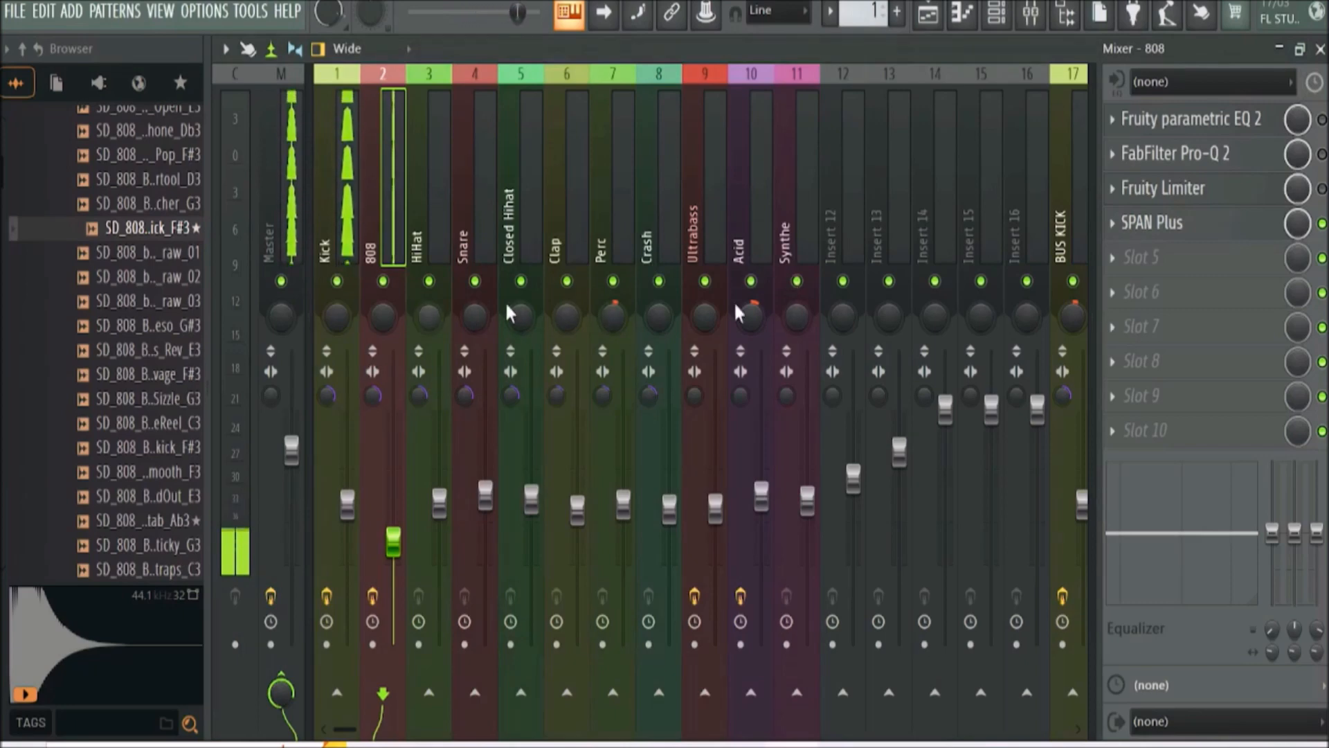
Delete SPAN Plus from the 808 mixer track and disable SPAN Plus on the Kick track
{"action": "left_click", "coordinate": [1113, 224]}
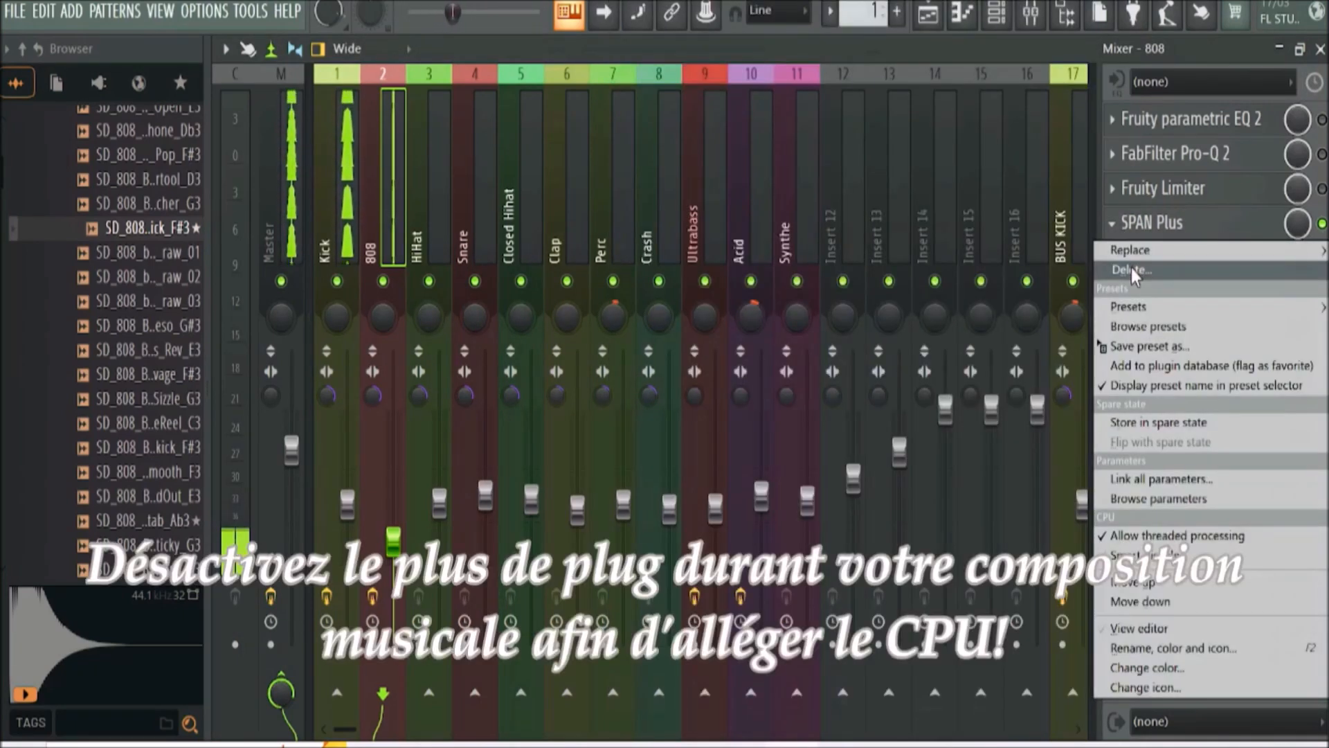
{"action": "left_click", "coordinate": [1132, 271]}
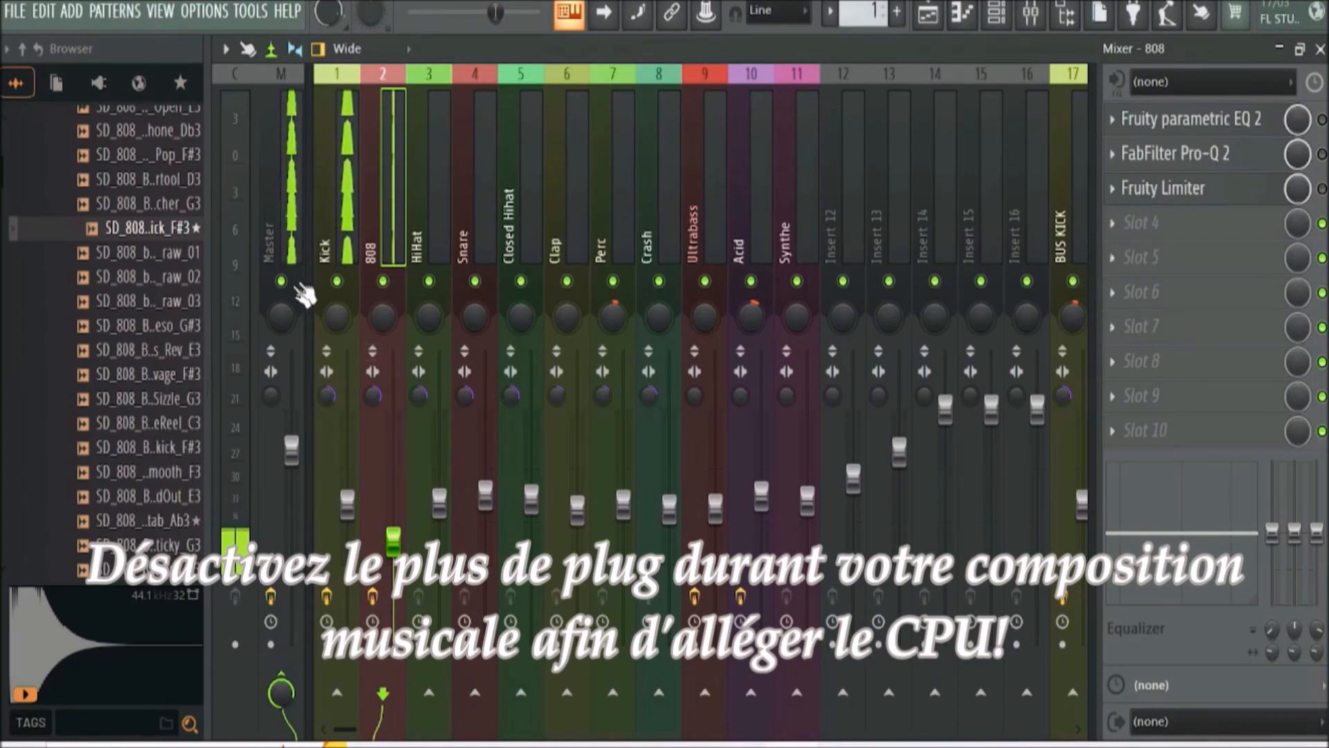
{"action": "left_click", "coordinate": [352, 215]}
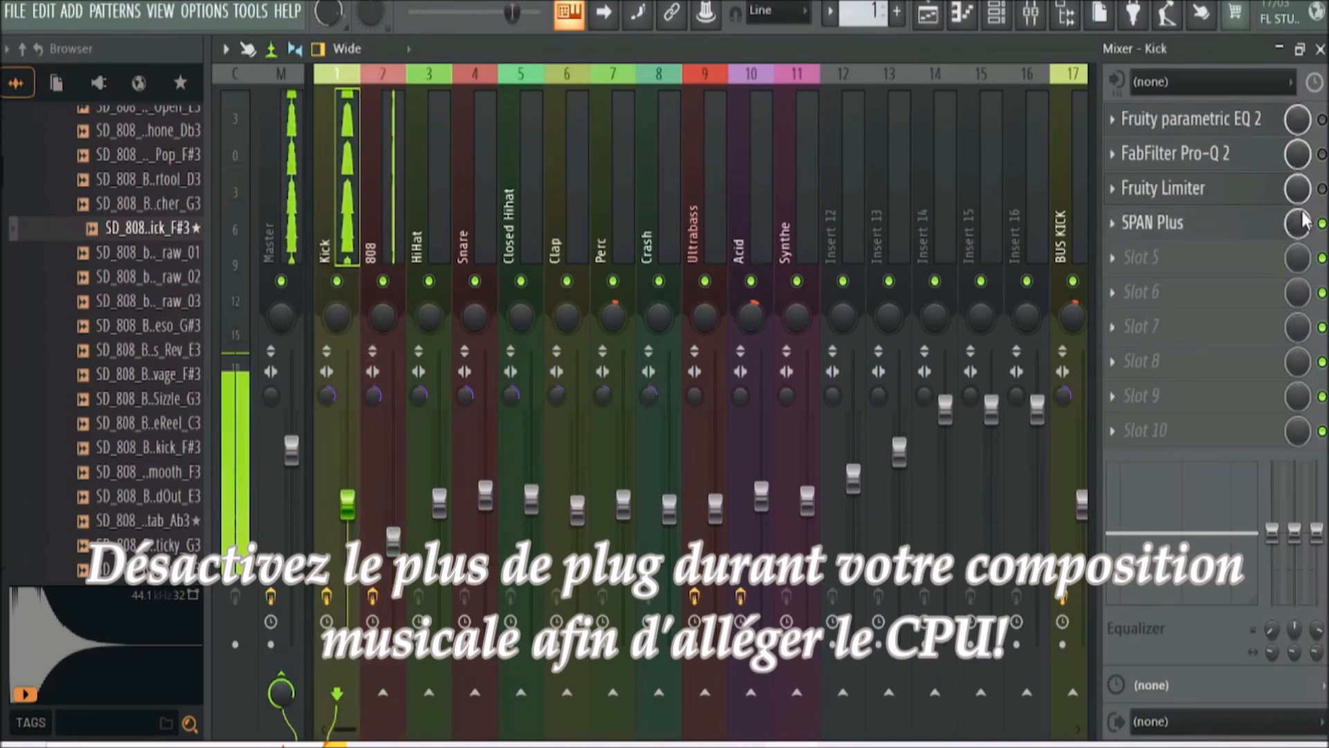
{"action": "left_click", "coordinate": [1322, 224]}
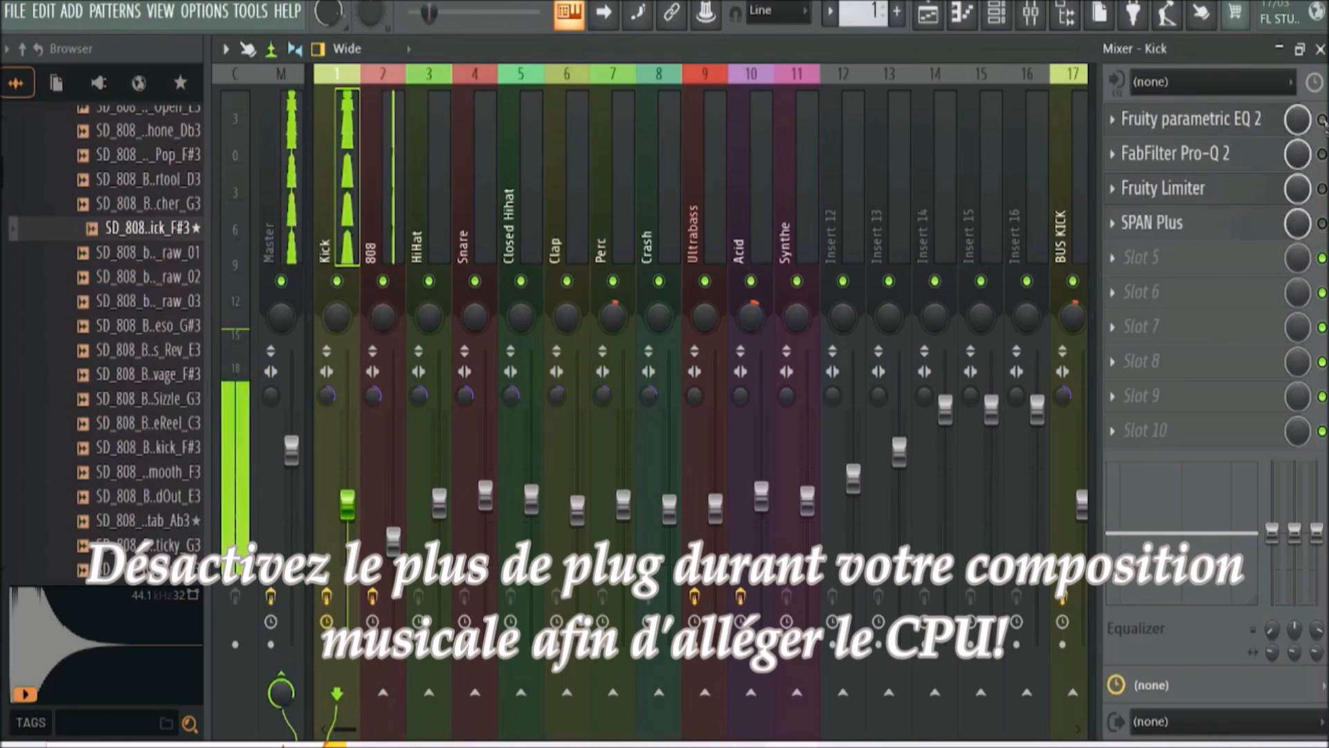
Enable Fruity parametric EQ 2 on the Kick track and fine-tune its low-cut and high-cut bands
{"action": "left_click", "coordinate": [1245, 128]}
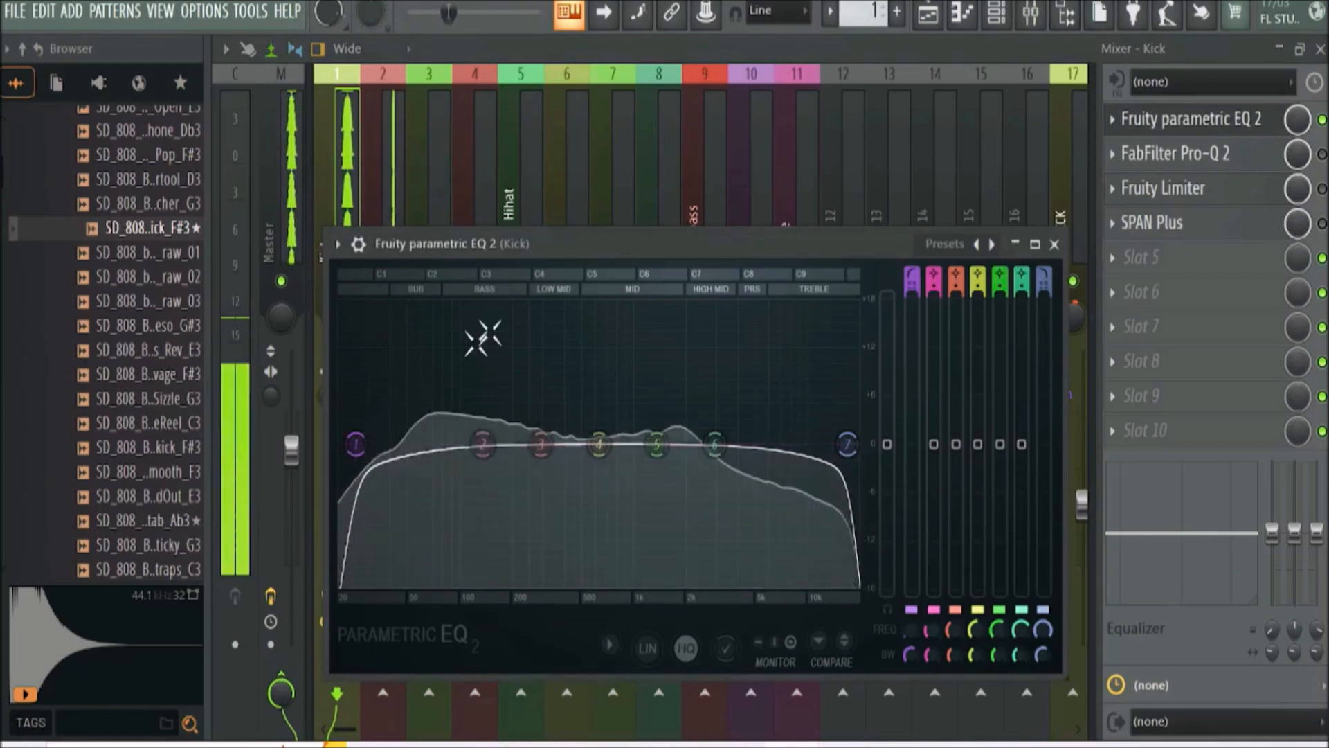
{"action": "left_click_drag", "start_coordinate": [565, 239], "coordinate": [610, 171]}
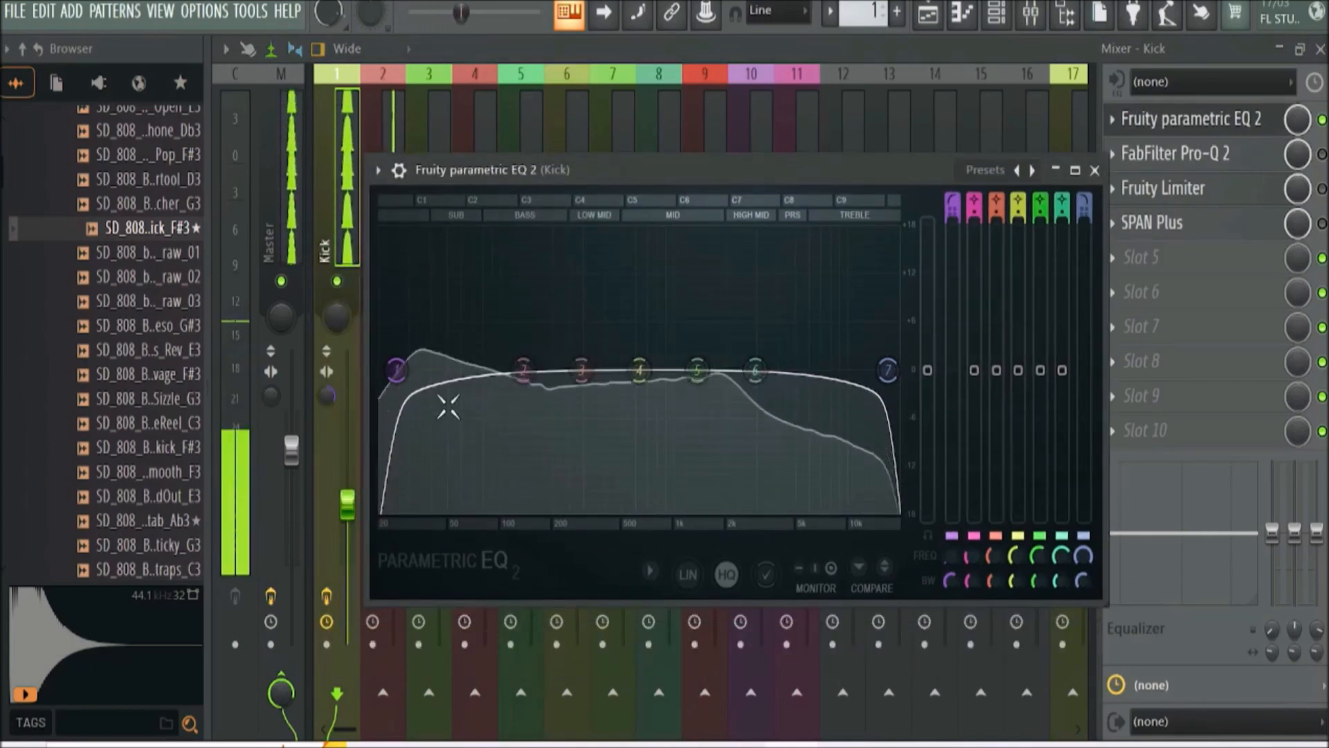
{"action": "mouse_move", "coordinate": [399, 370]}
{"action": "left_mouse_down"}
{"action": "mouse_move", "coordinate": [445, 371]}
{"action": "mouse_move", "coordinate": [400, 371]}
{"action": "mouse_move", "coordinate": [414, 375]}
{"action": "left_mouse_up"}
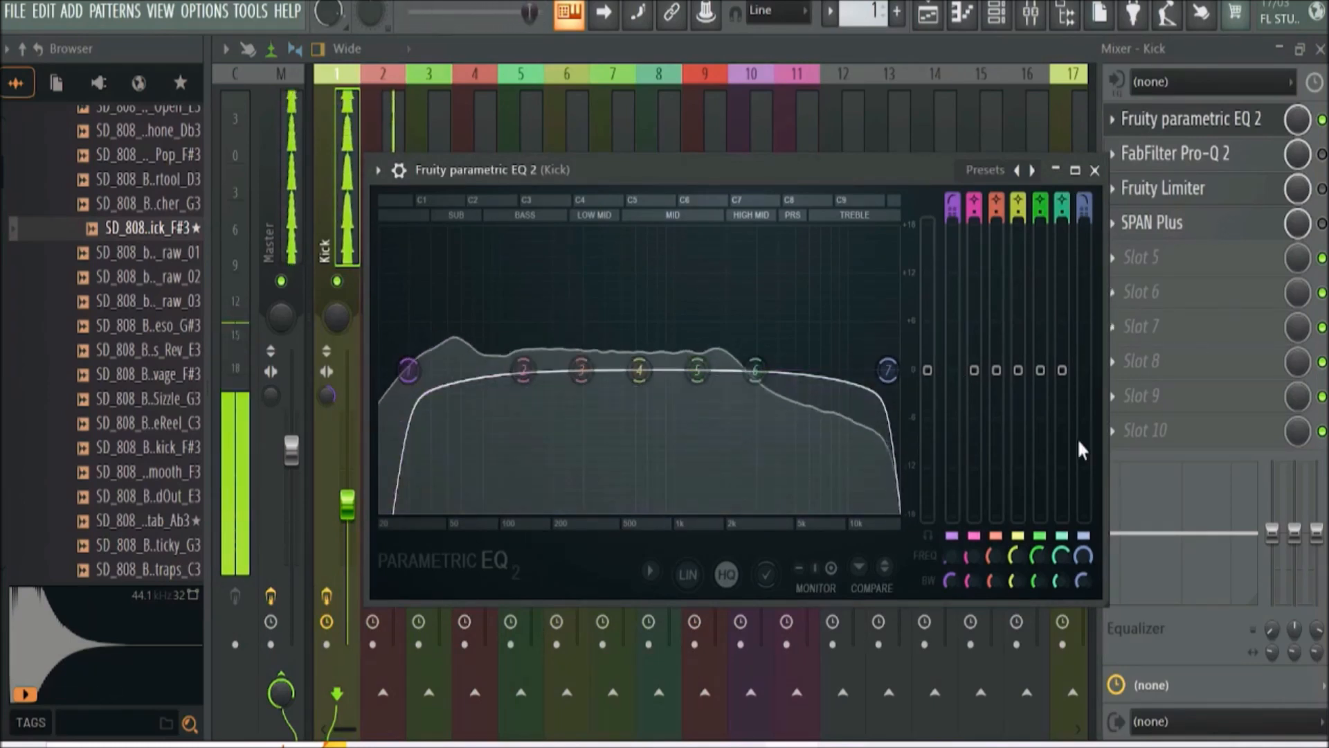
{"action": "left_click_drag", "start_coordinate": [408, 371], "coordinate": [390, 370]}
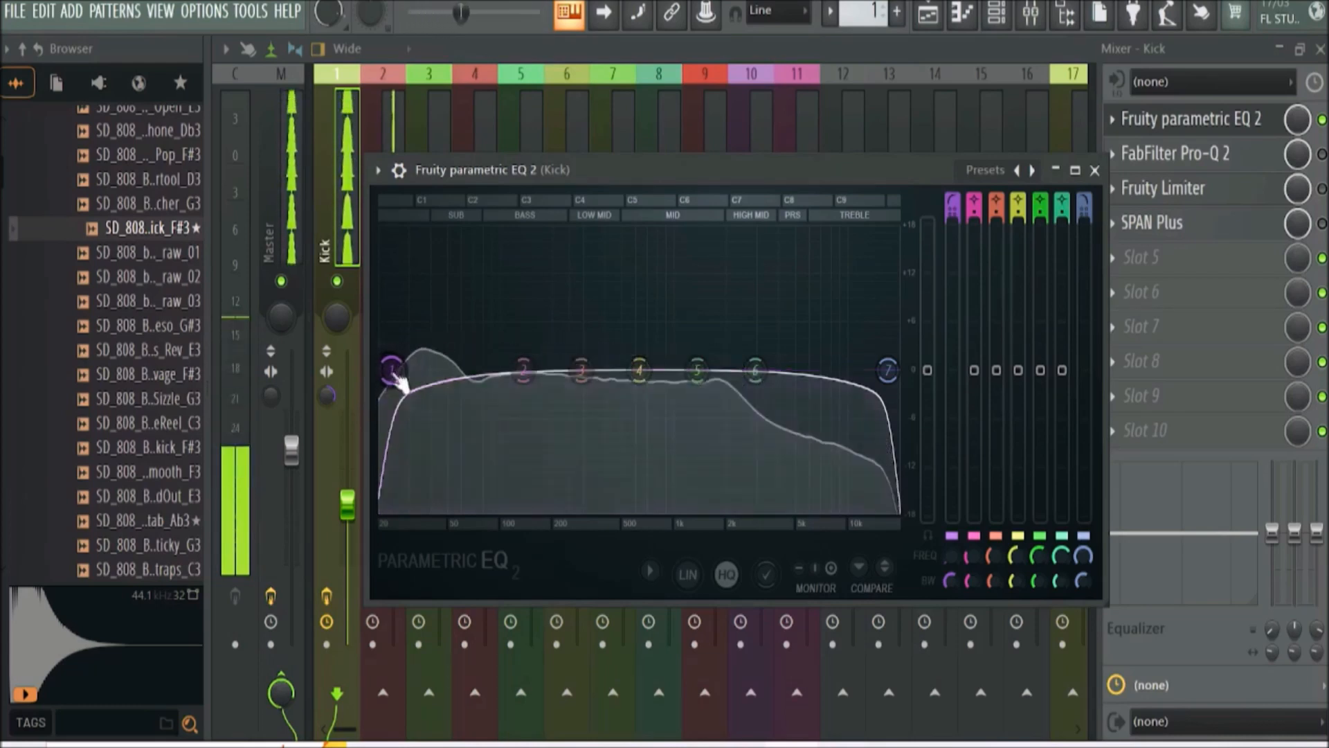
{"action": "left_click_drag", "start_coordinate": [887, 370], "coordinate": [884, 370]}
Boost band 2 of the kick's parametric EQ at about 58 Hz and close the EQ
{"action": "left_click_drag", "start_coordinate": [523, 370], "coordinate": [458, 308]}
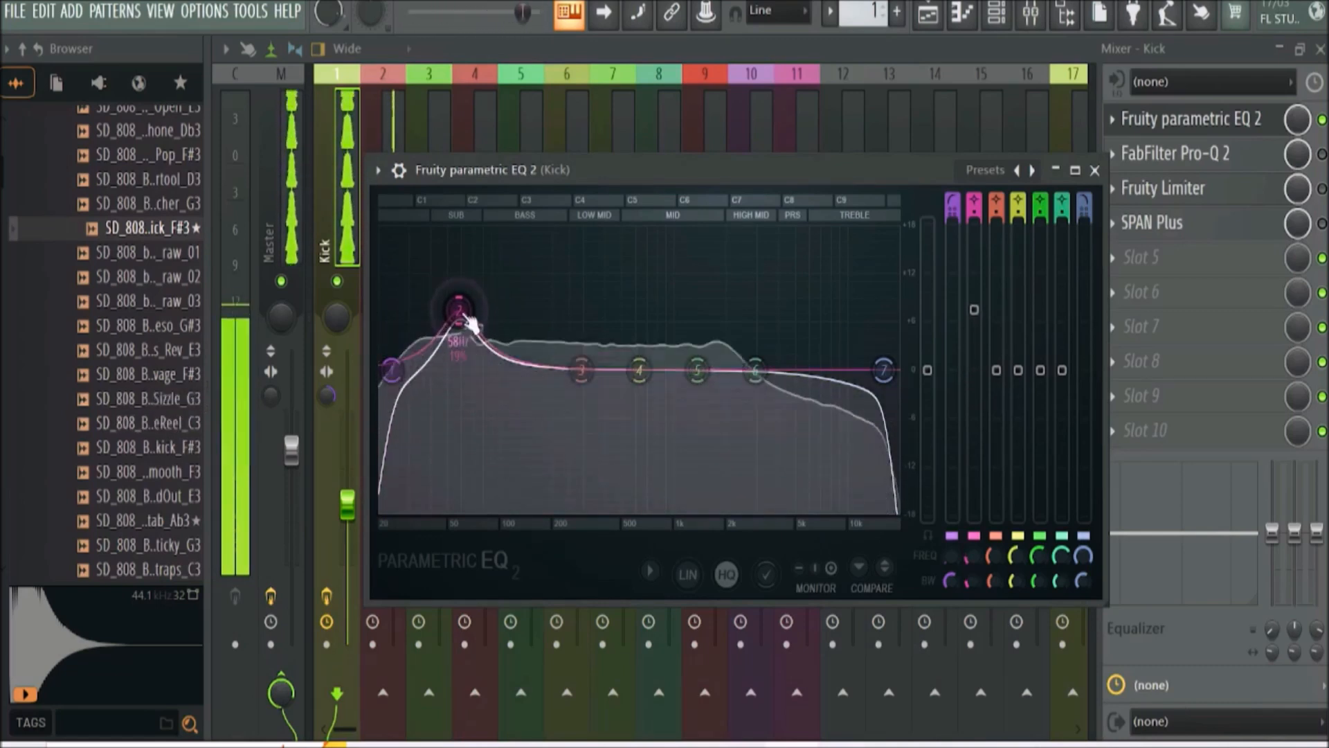
{"action": "left_click_drag", "start_coordinate": [871, 171], "coordinate": [882, 202]}
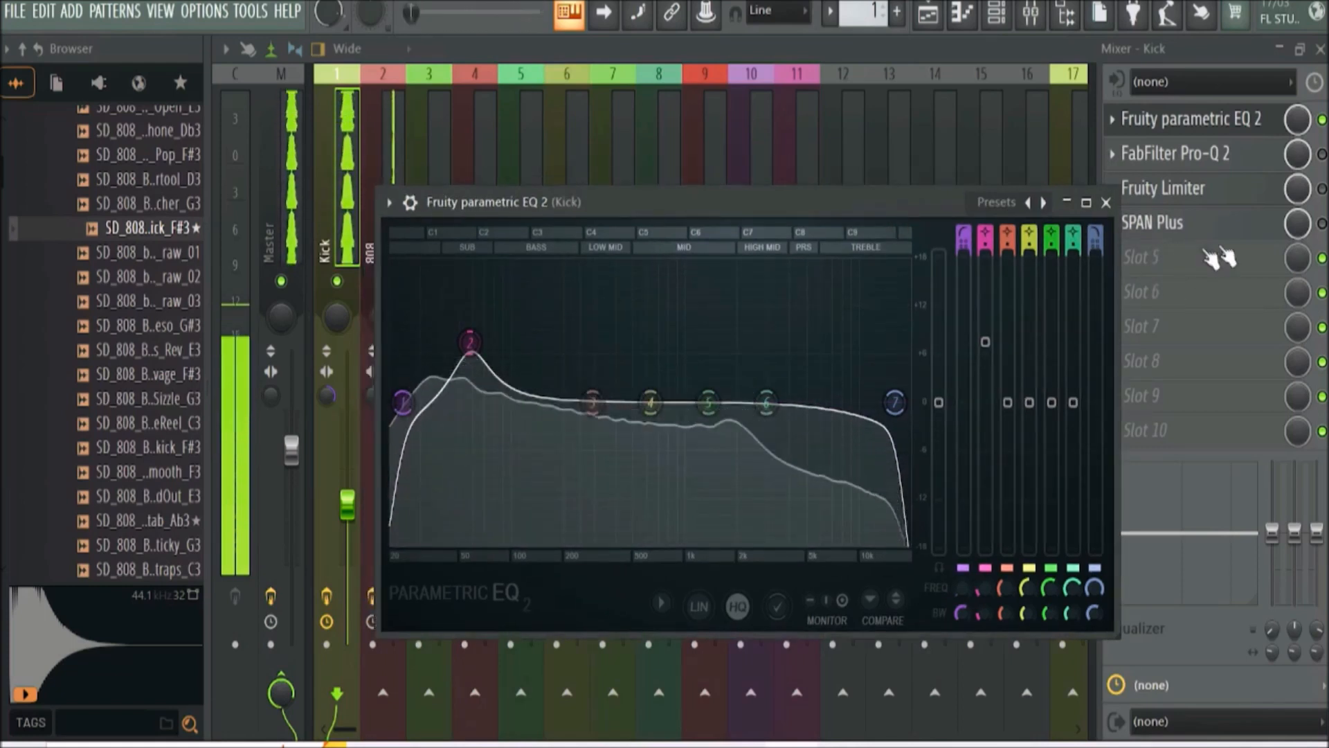
{"action": "key", "text": "Escape"}
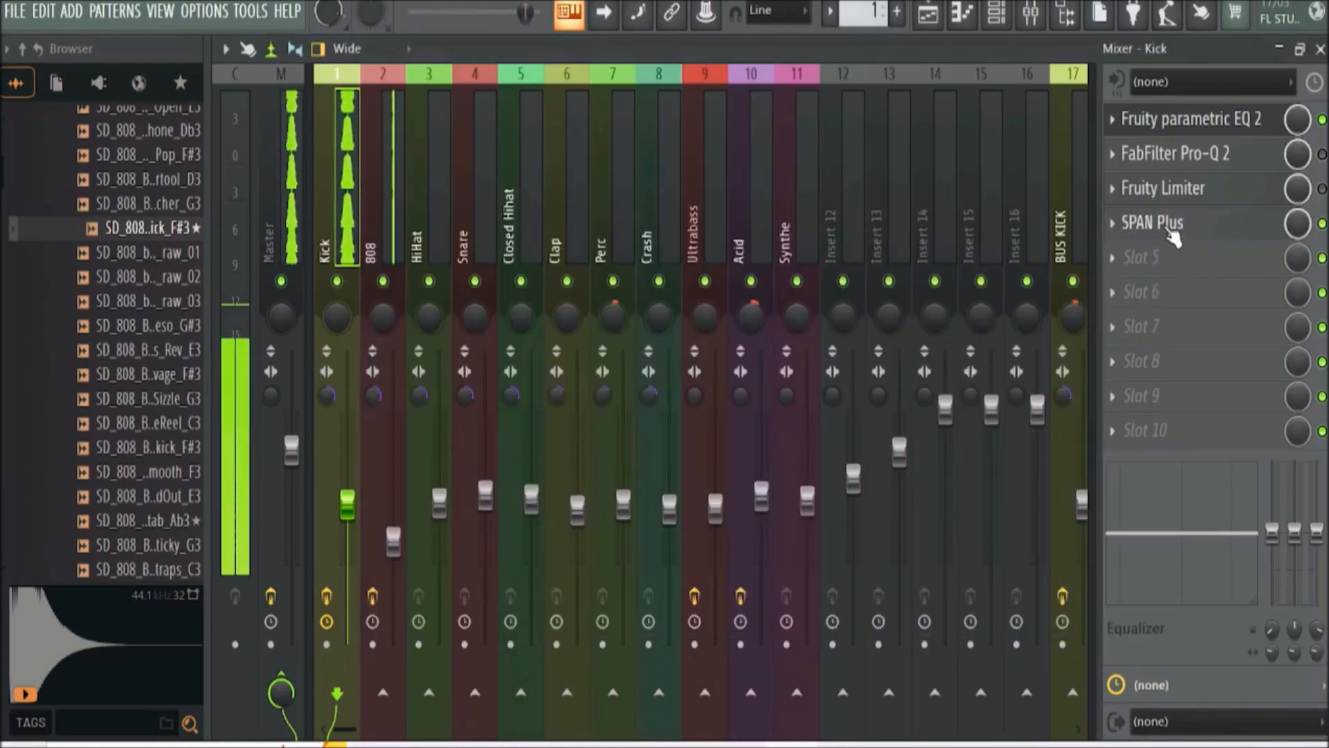
Reactivate SPAN Plus on the Kick track and examine the equalized kick's low frequencies
{"action": "left_click", "coordinate": [1170, 232]}
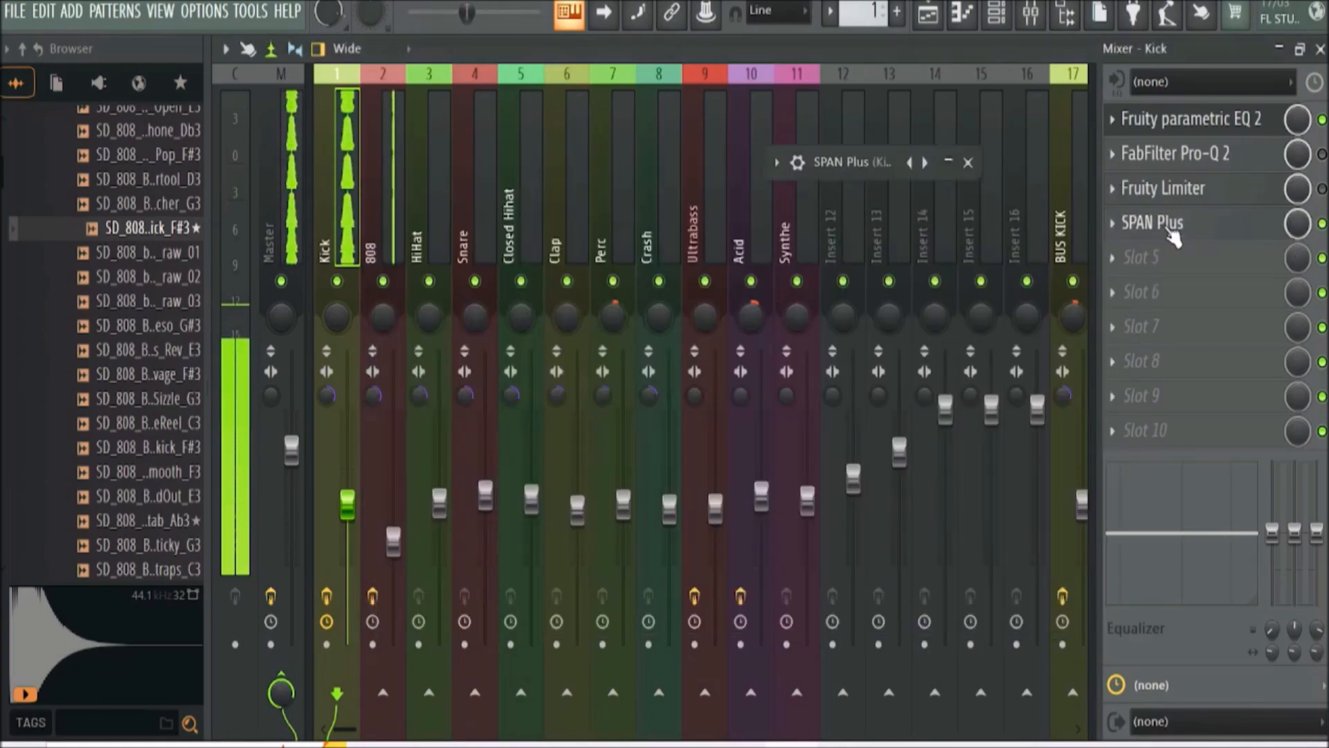
{"action": "left_click", "coordinate": [958, 172]}
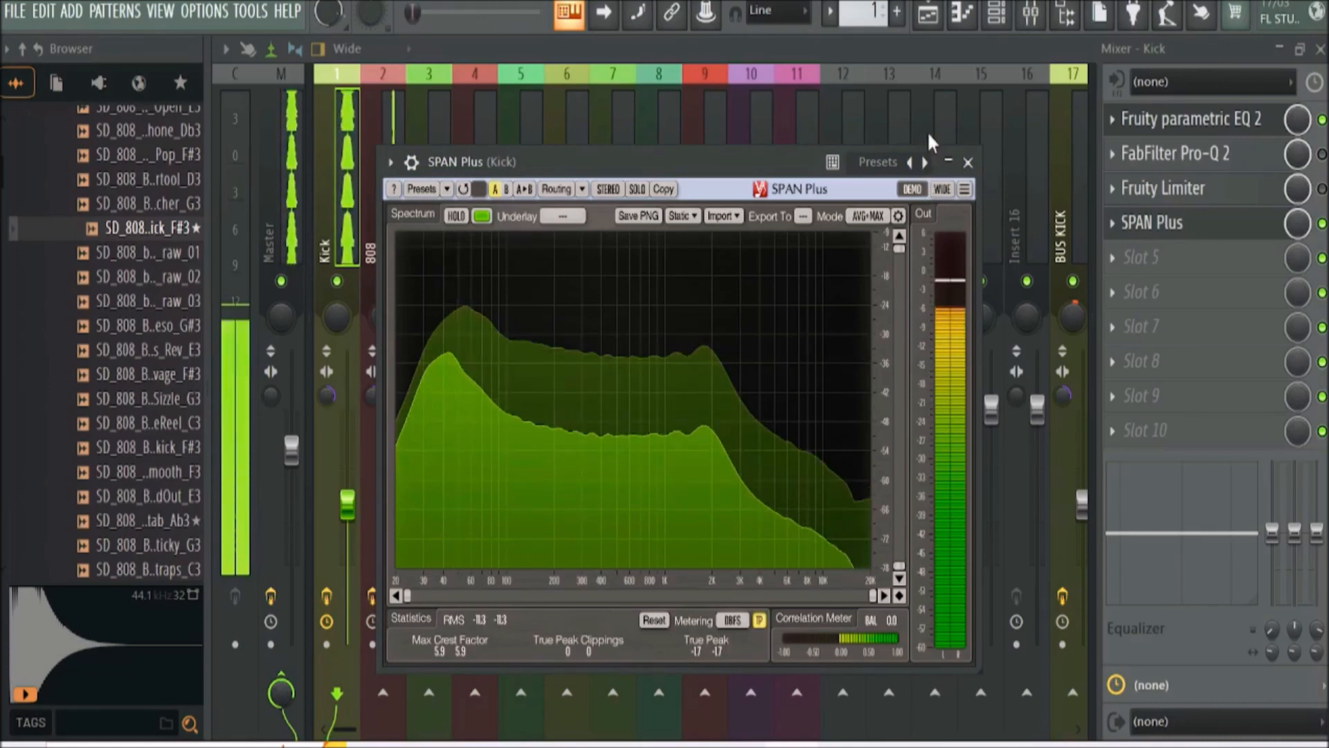
{"action": "left_click", "coordinate": [968, 162]}
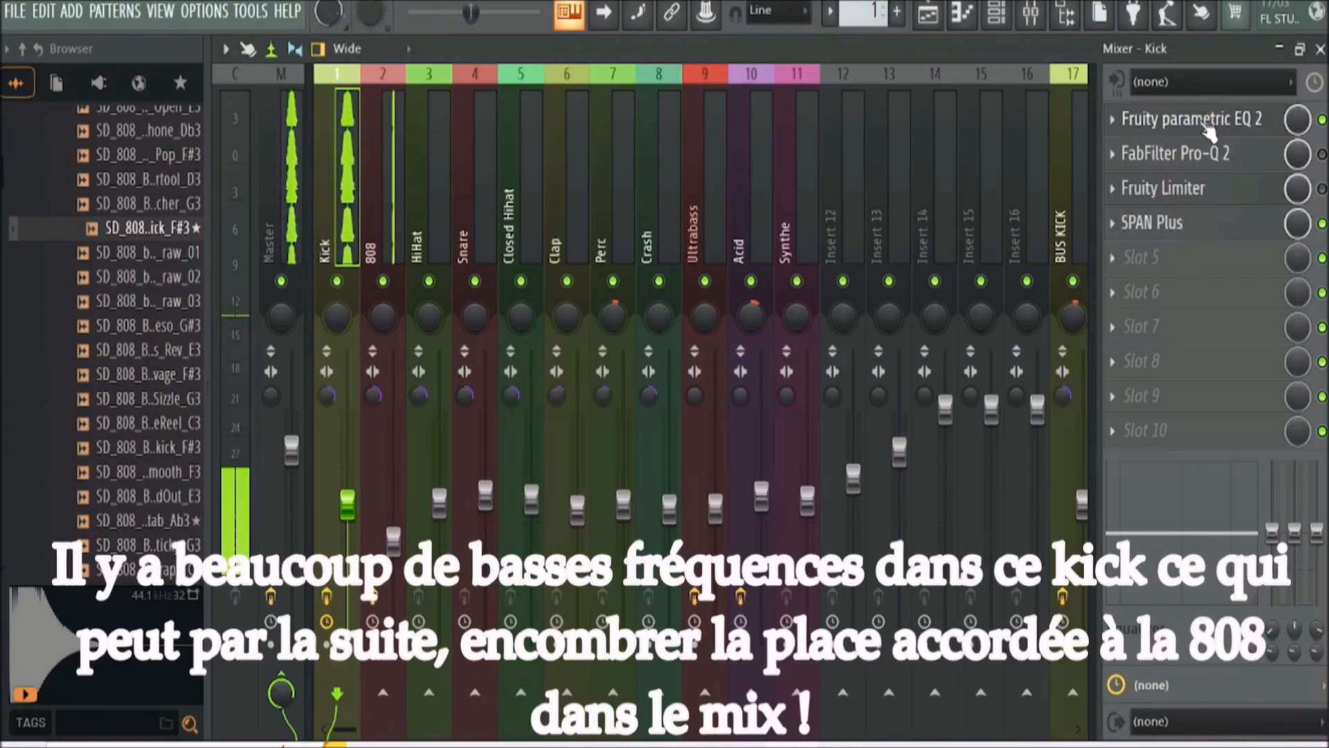
Shift the boosted band 2 of the kick's parametric EQ to about 65 Hz
{"action": "left_click", "coordinate": [1320, 49]}
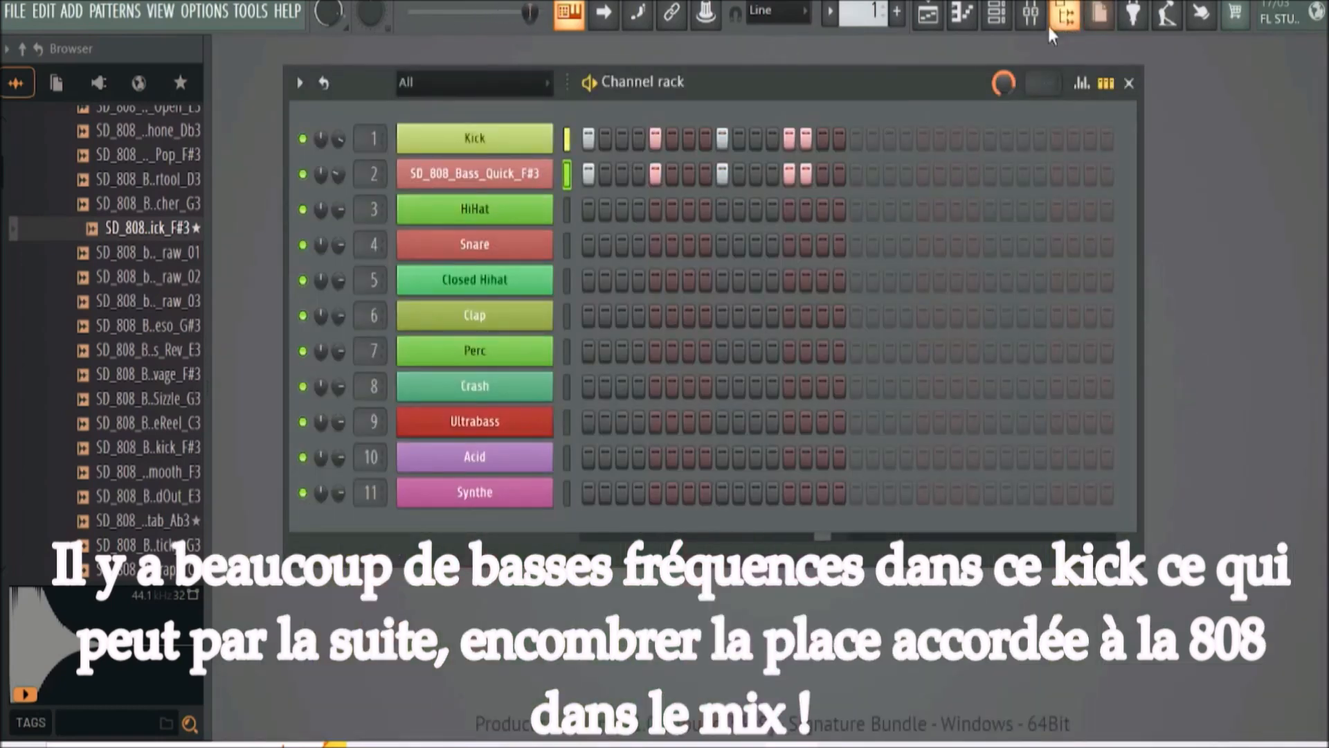
{"action": "left_click", "coordinate": [1031, 14]}
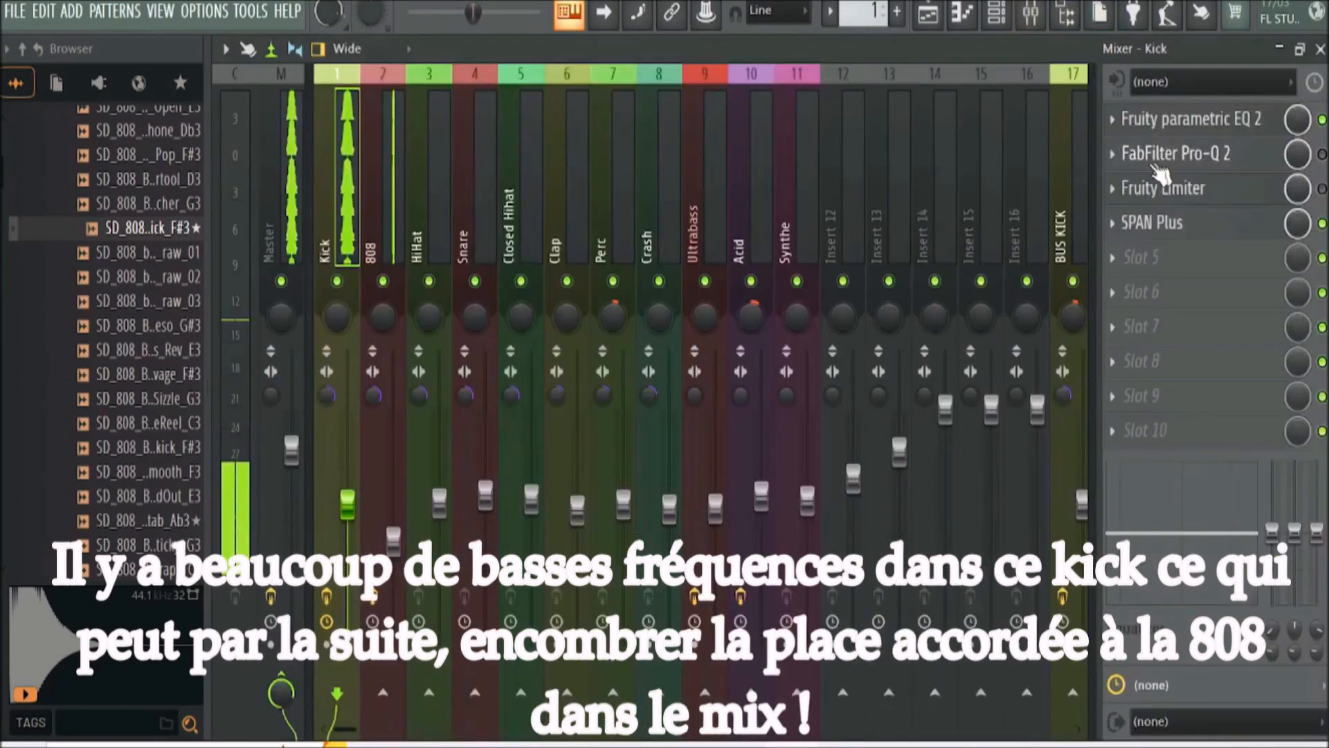
{"action": "left_click", "coordinate": [1169, 125]}
{"action": "mouse_move", "coordinate": [470, 342]}
{"action": "left_mouse_down"}
{"action": "mouse_move", "coordinate": [463, 353]}
{"action": "mouse_move", "coordinate": [436, 340]}
{"action": "mouse_move", "coordinate": [471, 346]}
{"action": "left_mouse_up"}
{"action": "left_click_drag", "start_coordinate": [487, 346], "coordinate": [481, 346]}
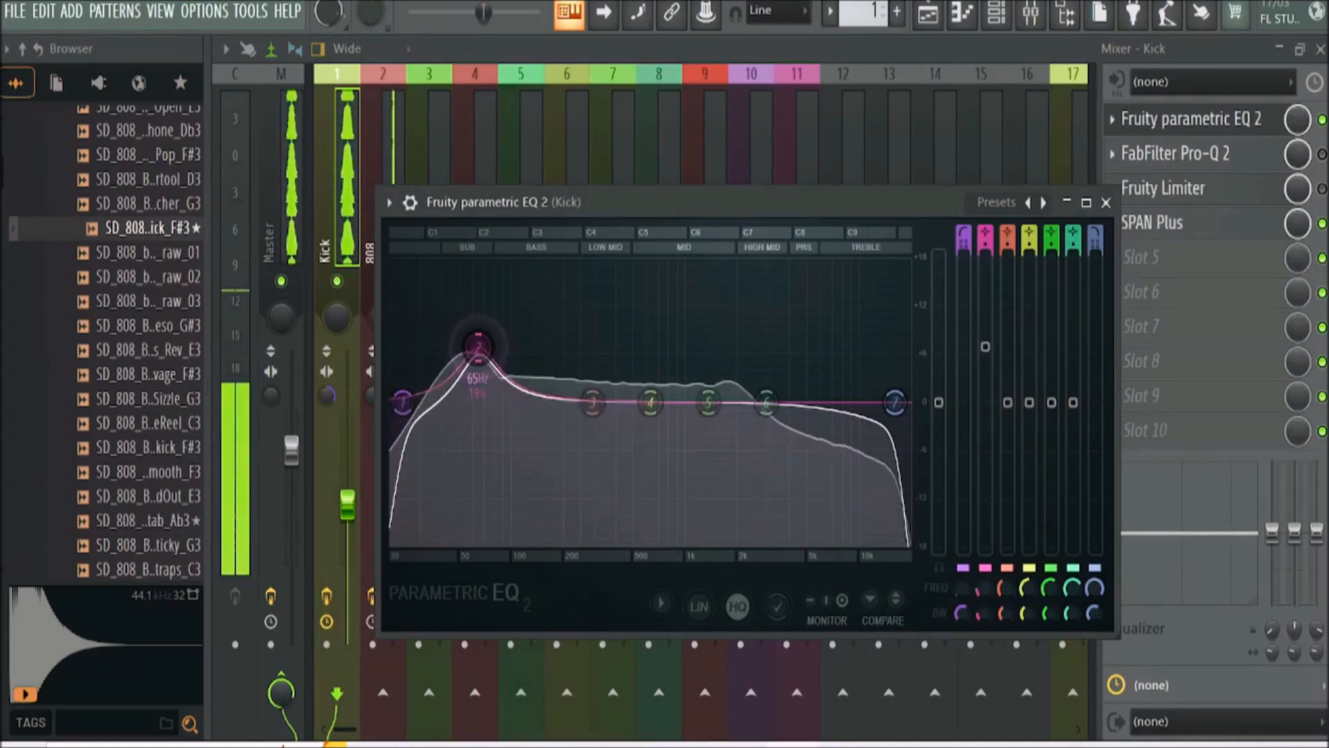
{"action": "left_click", "coordinate": [1106, 203]}
Enable Fruity parametric EQ 2 on the 808 mixer track and load the "preset base" preset
{"action": "left_click", "coordinate": [389, 204]}
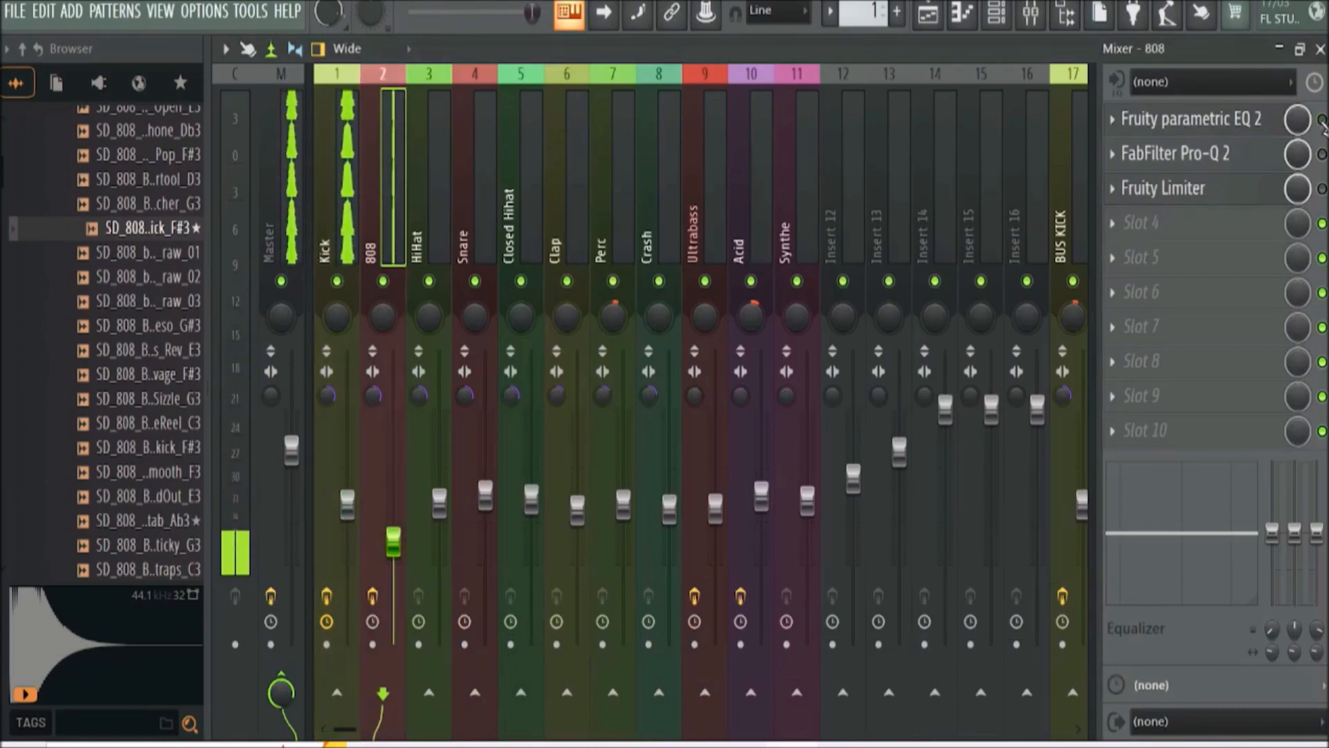
{"action": "left_click", "coordinate": [1220, 124]}
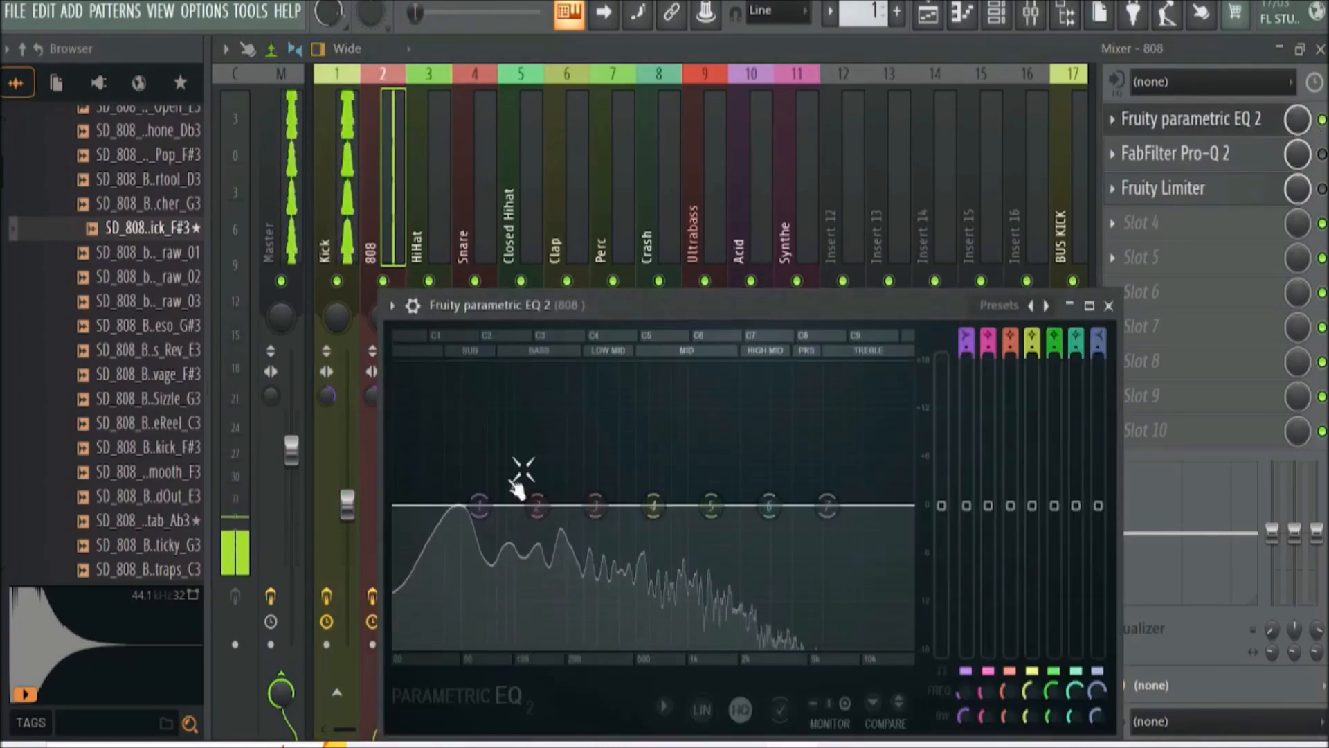
{"action": "left_click", "coordinate": [392, 305]}
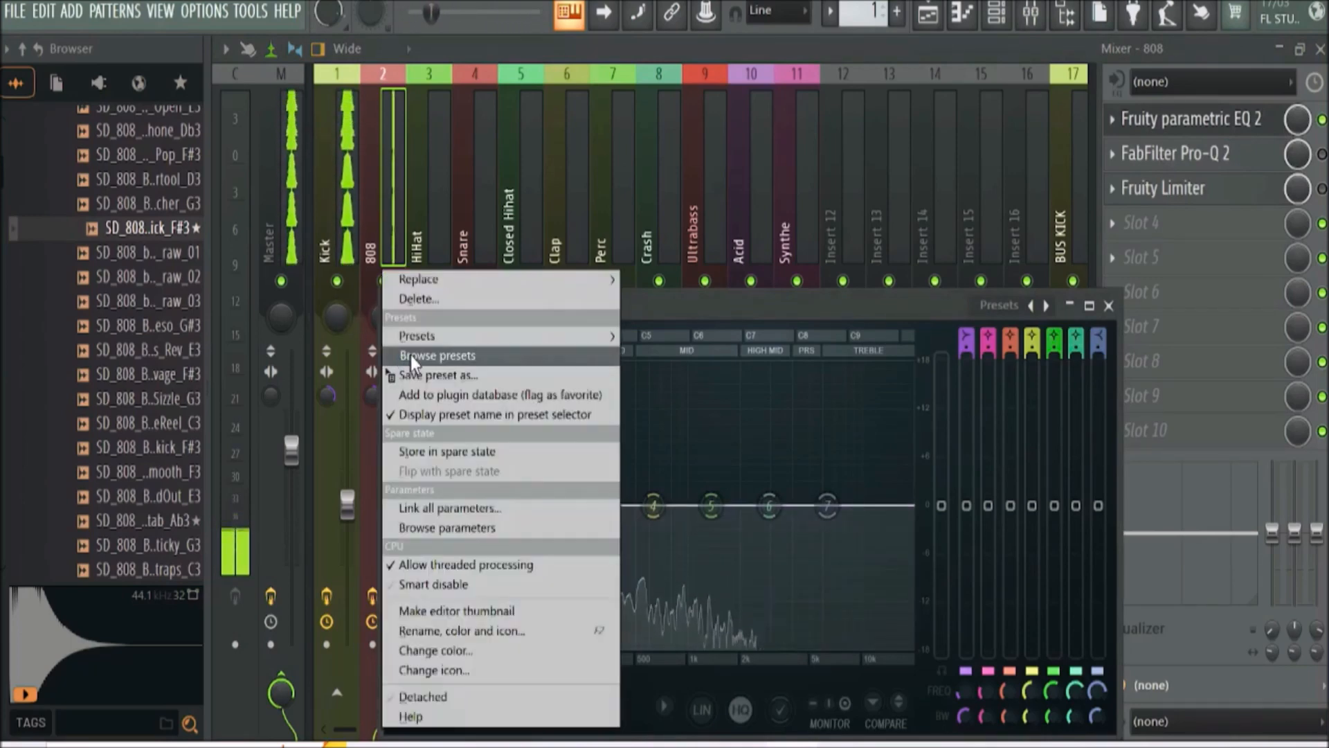
{"action": "mouse_move", "coordinate": [417, 335]}
{"action": "left_click", "coordinate": [675, 374]}
On the 808's EQ, boost band 2 just below 50 Hz and cut band 3 slightly above it
{"action": "left_click_drag", "start_coordinate": [689, 326], "coordinate": [670, 190]}
{"action": "left_click_drag", "start_coordinate": [520, 370], "coordinate": [447, 321]}
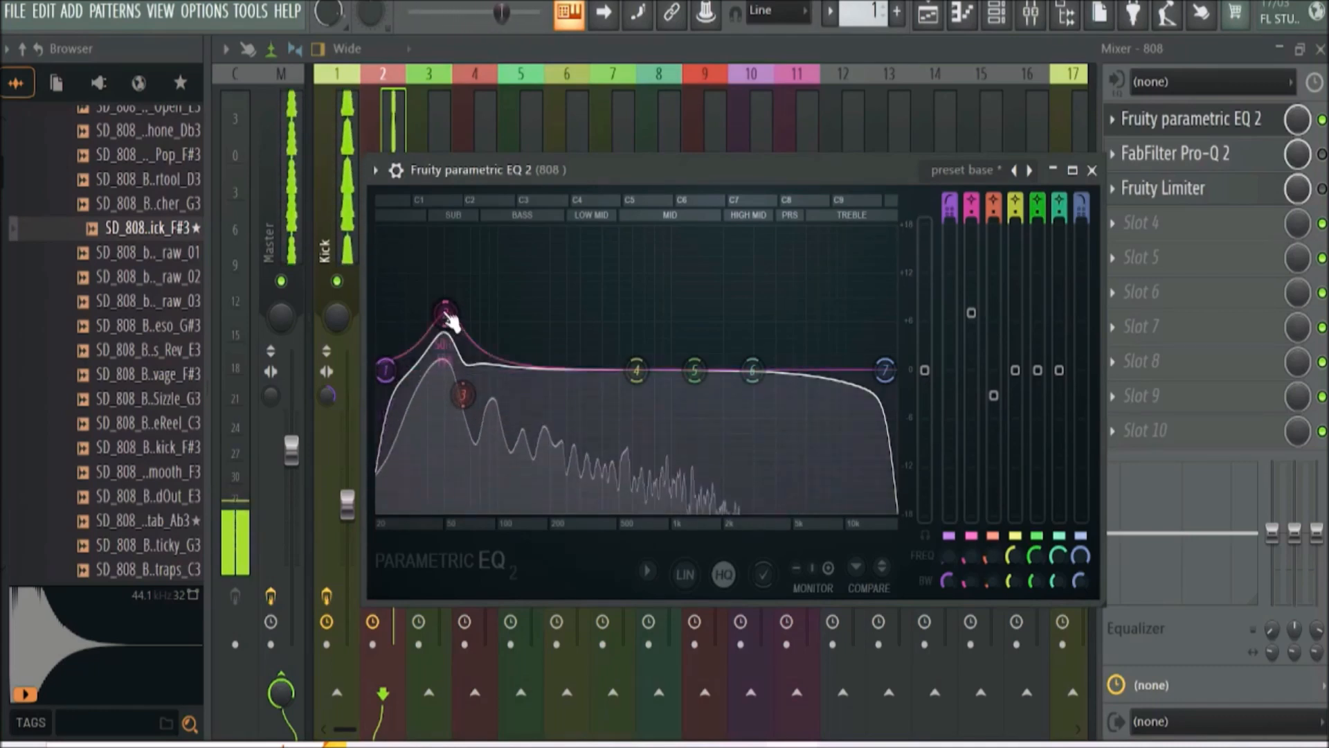
{"action": "left_click", "coordinate": [1092, 170]}
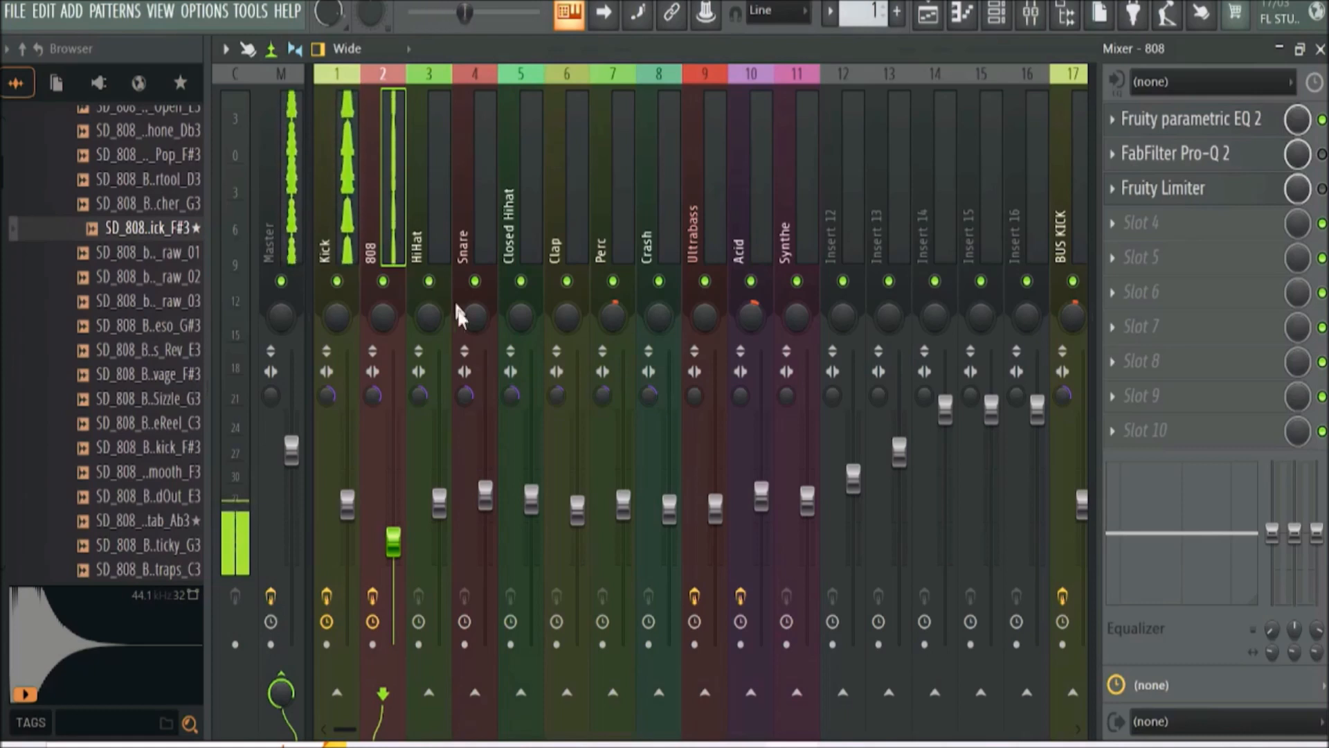
Move the boosted band 2 of the Kick track's parametric EQ to about 40 Hz and close the mixer
{"action": "left_click", "coordinate": [326, 154]}
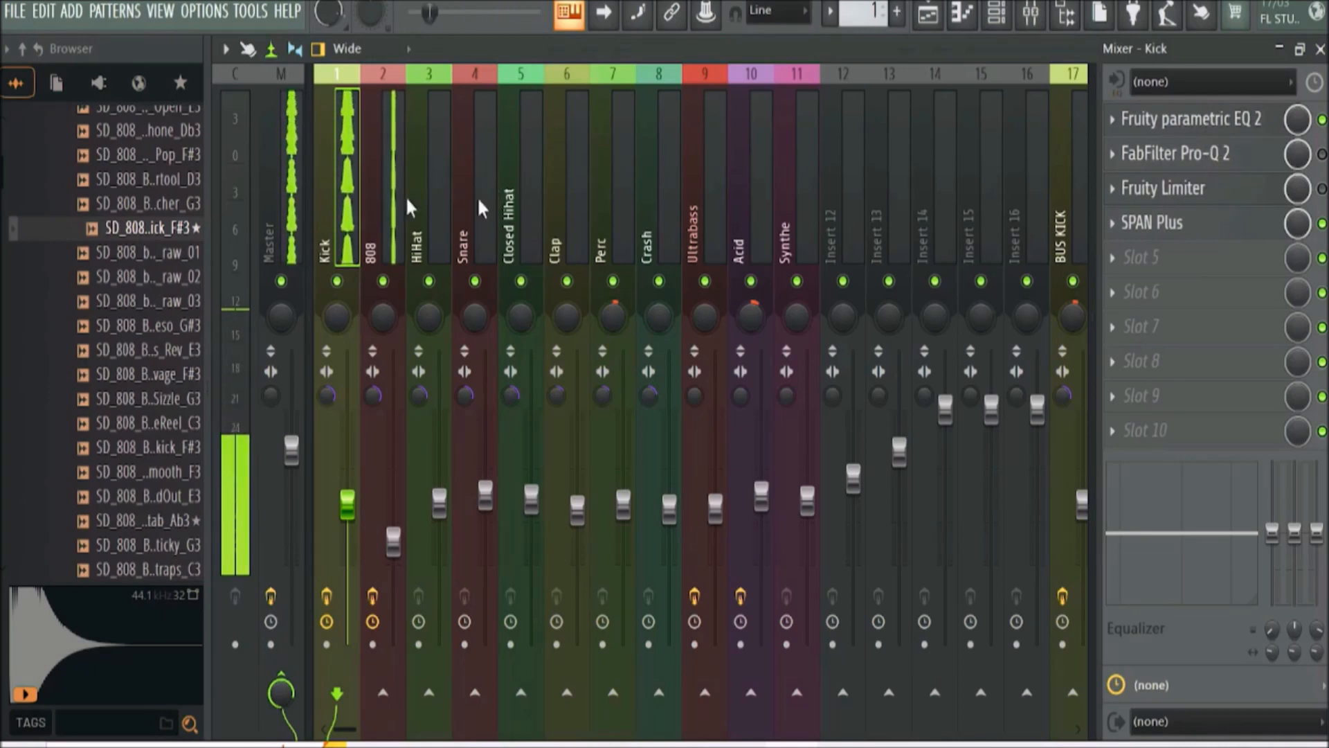
{"action": "left_click", "coordinate": [1179, 124]}
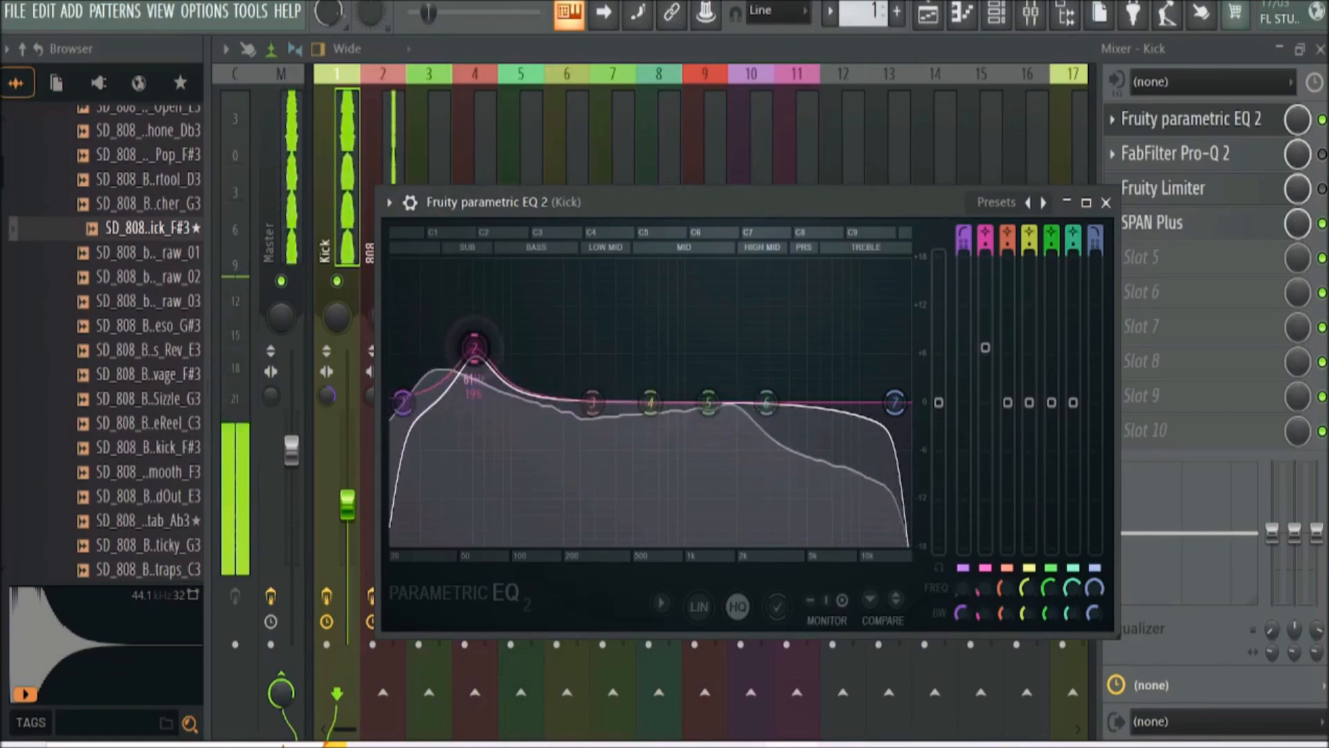
{"action": "mouse_move", "coordinate": [438, 341]}
{"action": "left_mouse_down"}
{"action": "mouse_move", "coordinate": [460, 351]}
{"action": "mouse_move", "coordinate": [442, 338]}
{"action": "left_mouse_up"}
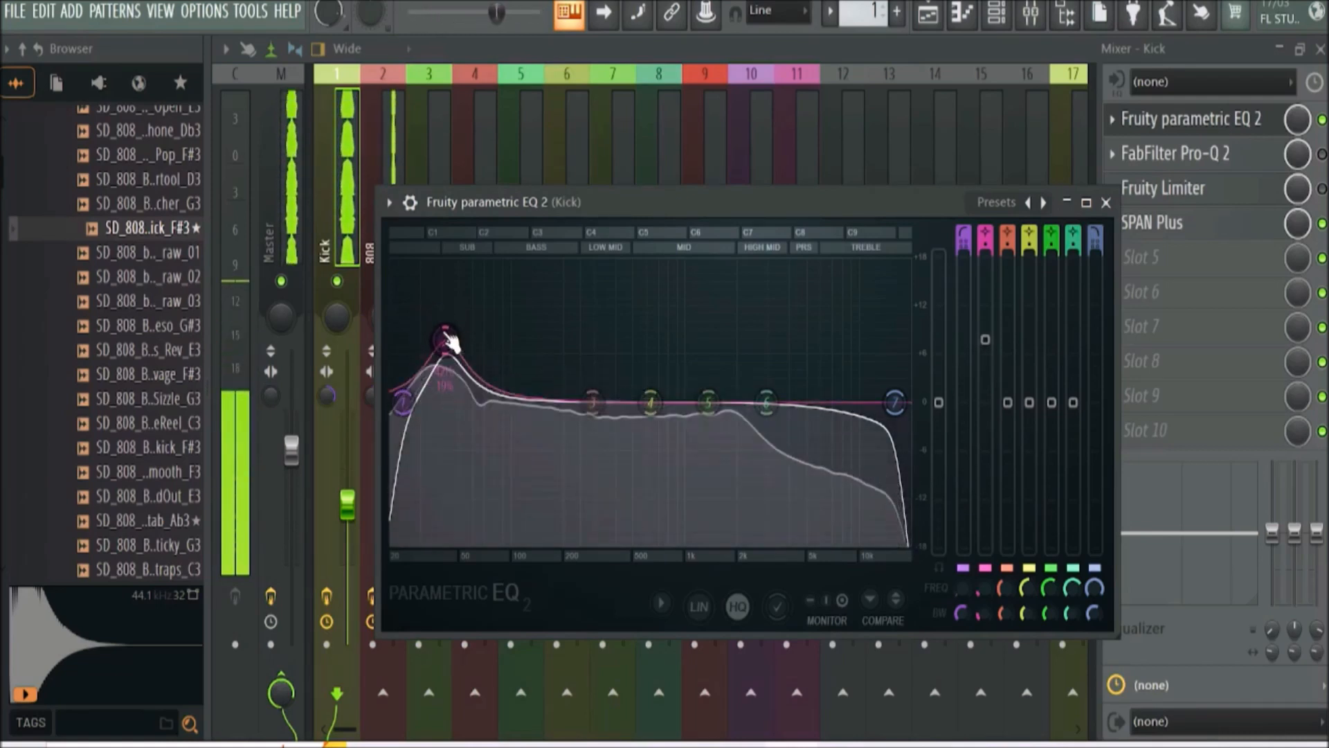
{"action": "left_click_drag", "start_coordinate": [450, 341], "coordinate": [448, 338]}
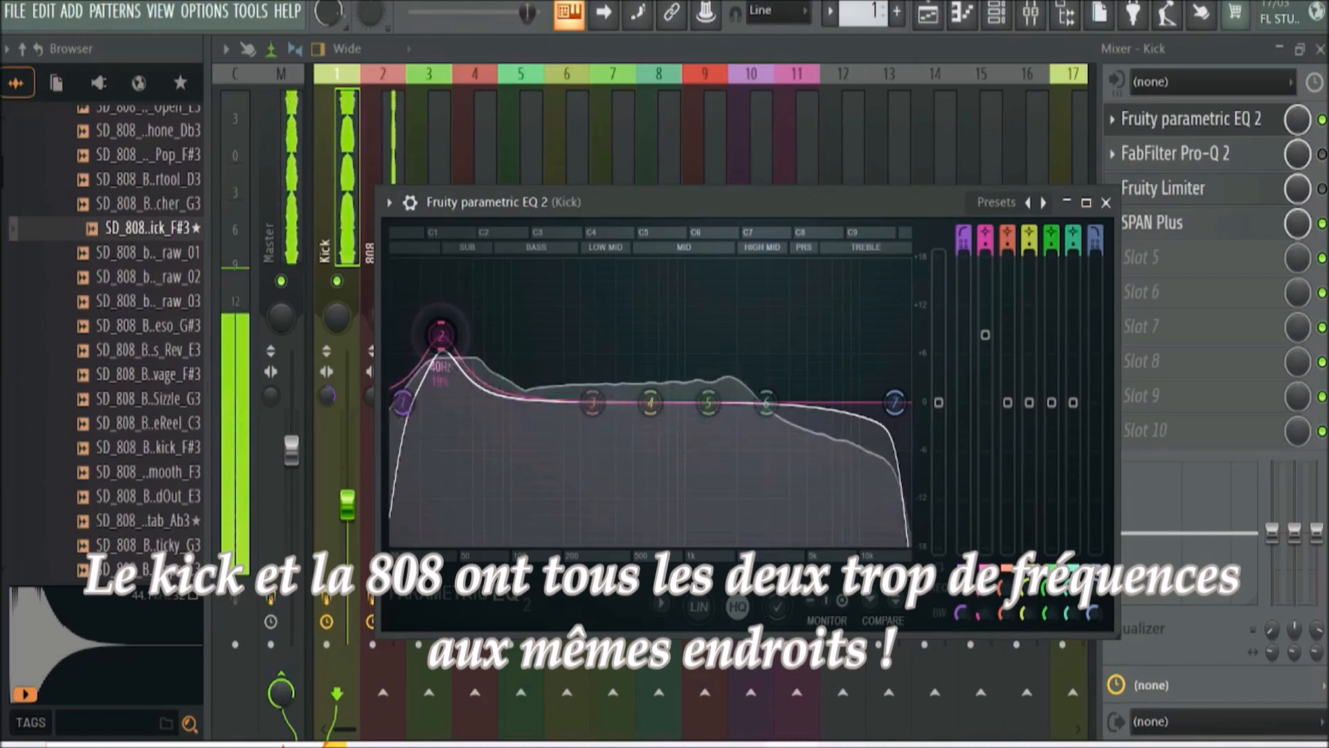
{"action": "left_click", "coordinate": [1106, 202]}
{"action": "left_click", "coordinate": [1320, 49]}
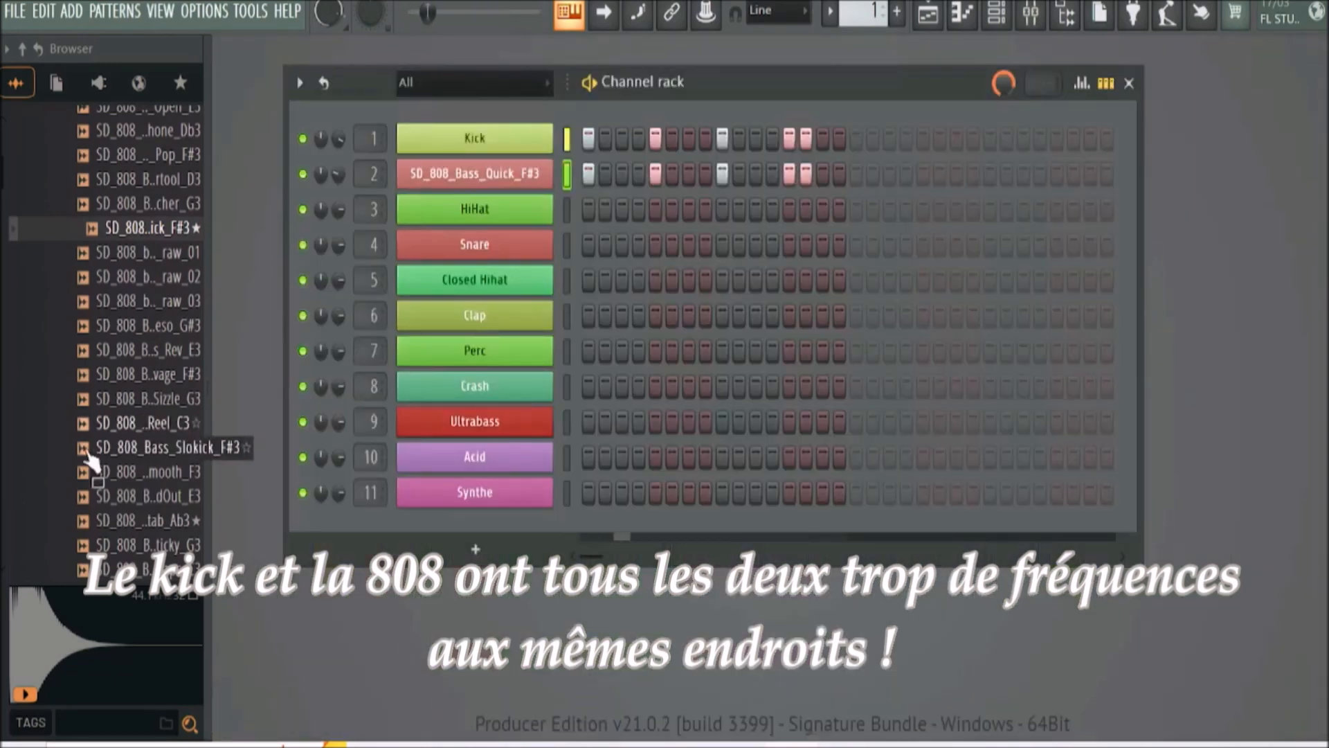
Browse the sample library past the 808 basses to the Minimal Kick samples and preview a kick
{"action": "scroll", "coordinate": [104, 492], "scroll_direction": "up", "scroll_amount": 15}
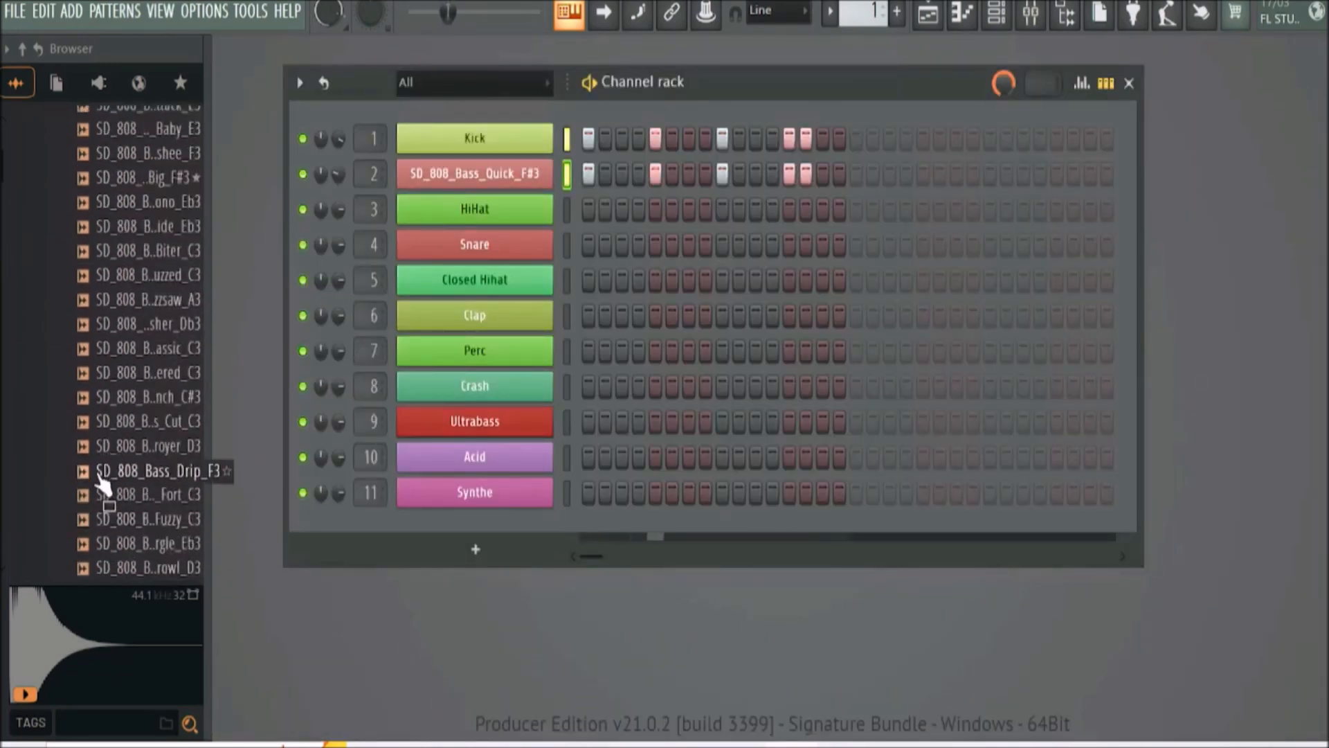
{"action": "scroll", "coordinate": [108, 478], "scroll_direction": "down", "scroll_amount": 20}
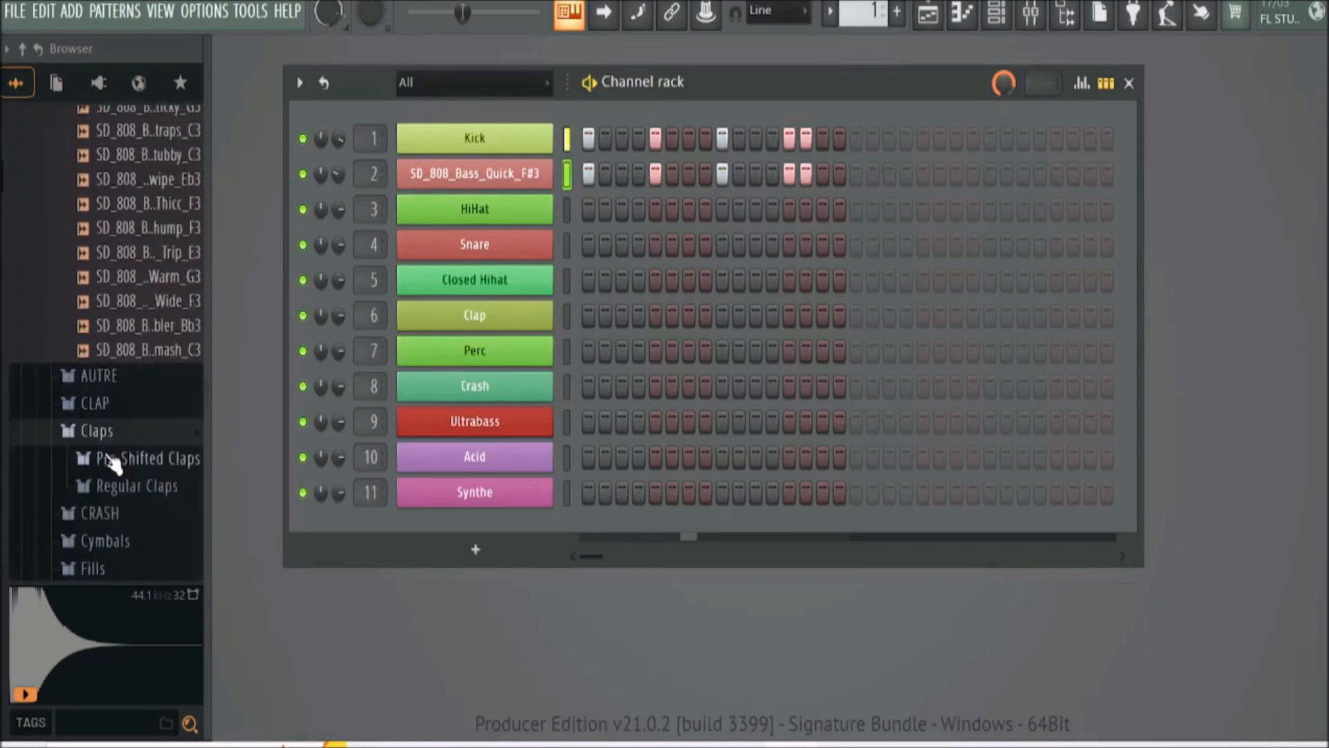
{"action": "scroll", "coordinate": [118, 460], "scroll_direction": "down", "scroll_amount": 10}
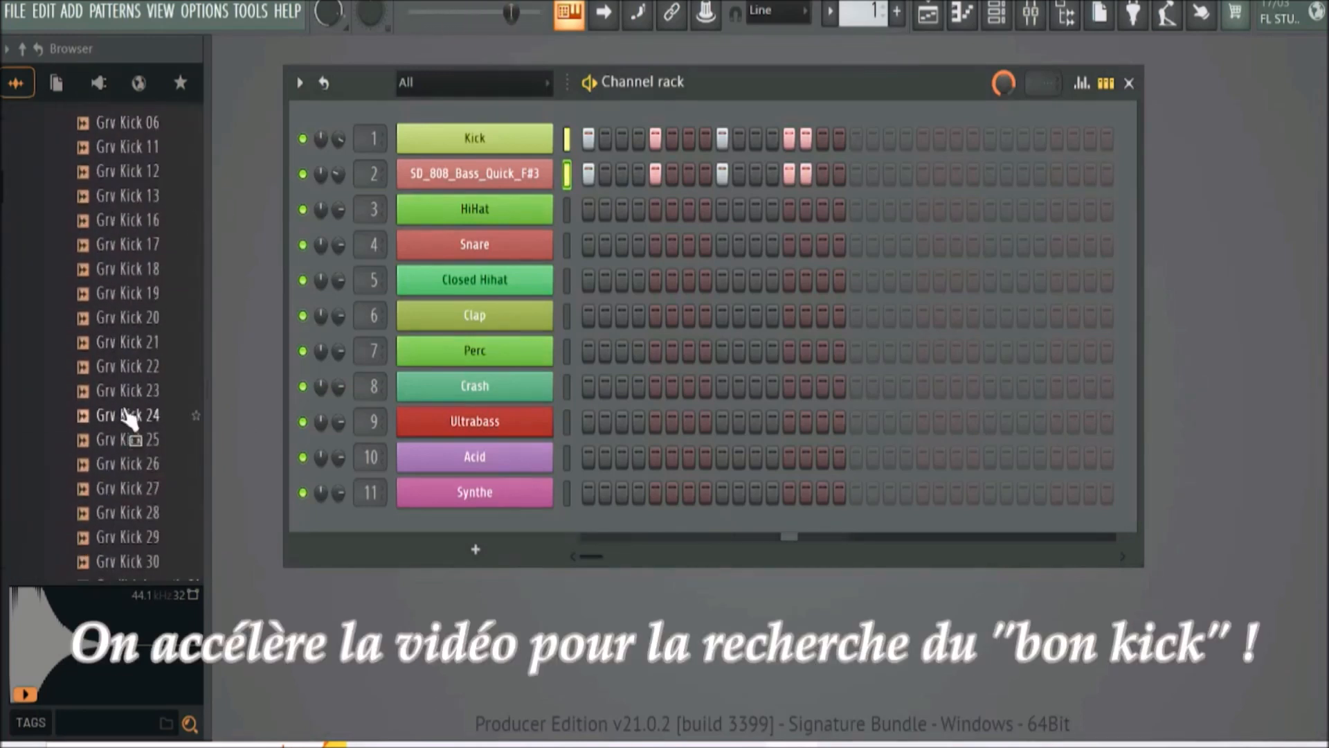
{"action": "left_click_drag", "start_coordinate": [113, 420], "coordinate": [138, 398]}
{"action": "scroll", "coordinate": [136, 426], "scroll_direction": "down", "scroll_amount": 6}
{"action": "left_click", "coordinate": [136, 419]}
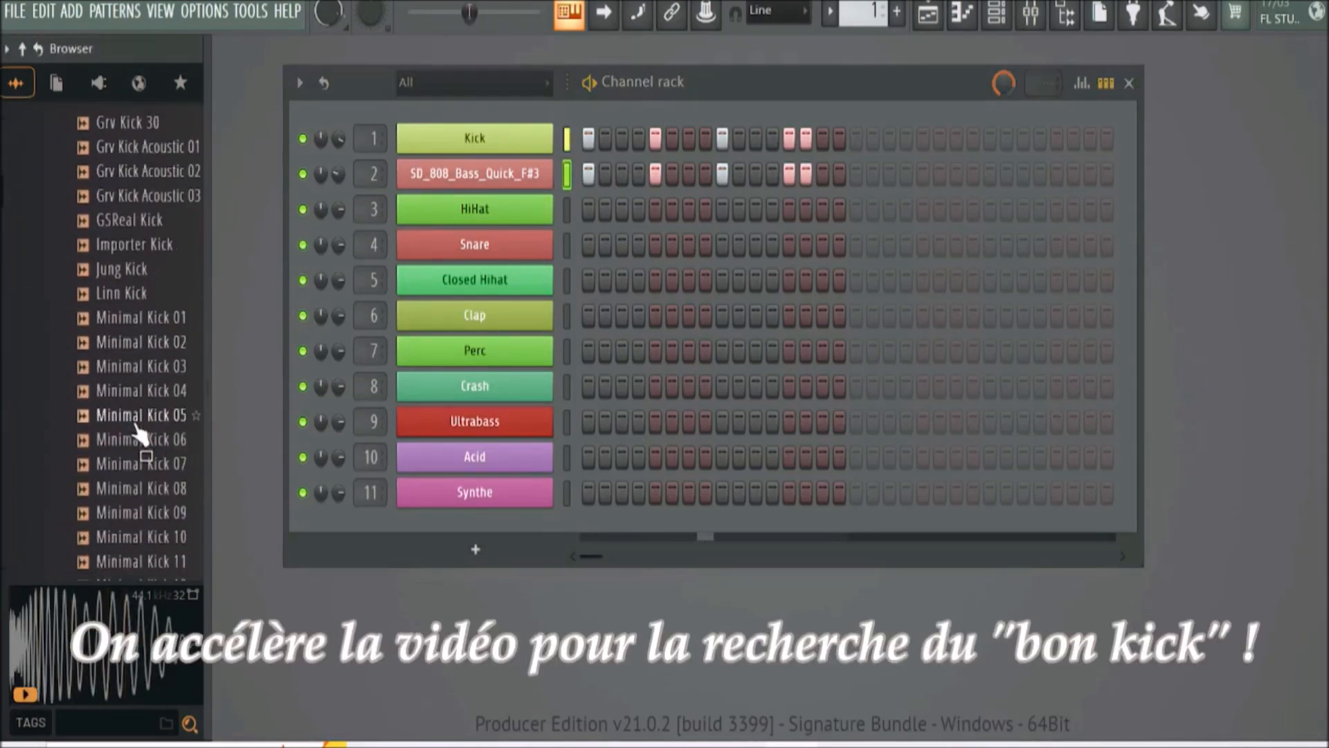
Preview the Minimal Kick samples from 04 down to 01 and replace the Kick channel's sample with Minimal Kick 01
{"action": "left_click", "coordinate": [170, 392]}
{"action": "left_click", "coordinate": [161, 369]}
{"action": "left_click", "coordinate": [162, 344]}
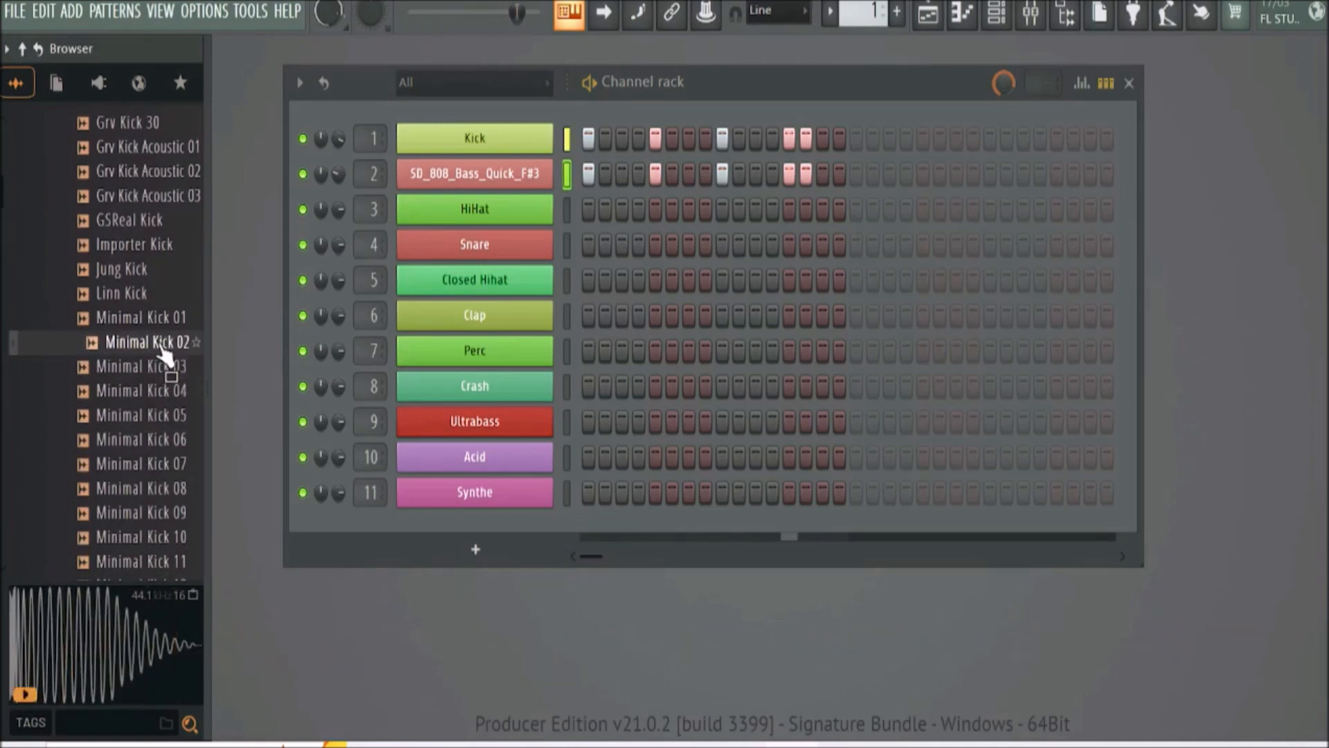
{"action": "left_click", "coordinate": [161, 319]}
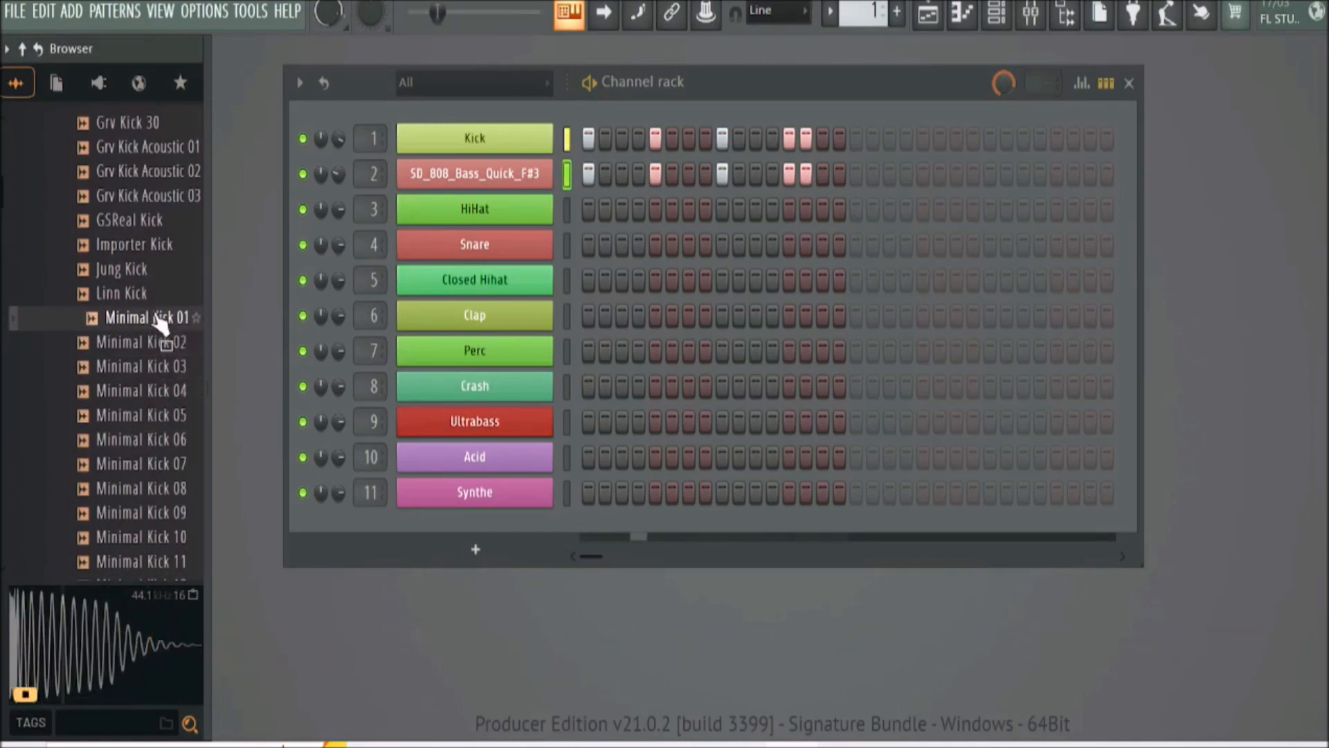
{"action": "left_click_drag", "start_coordinate": [161, 326], "coordinate": [452, 145]}
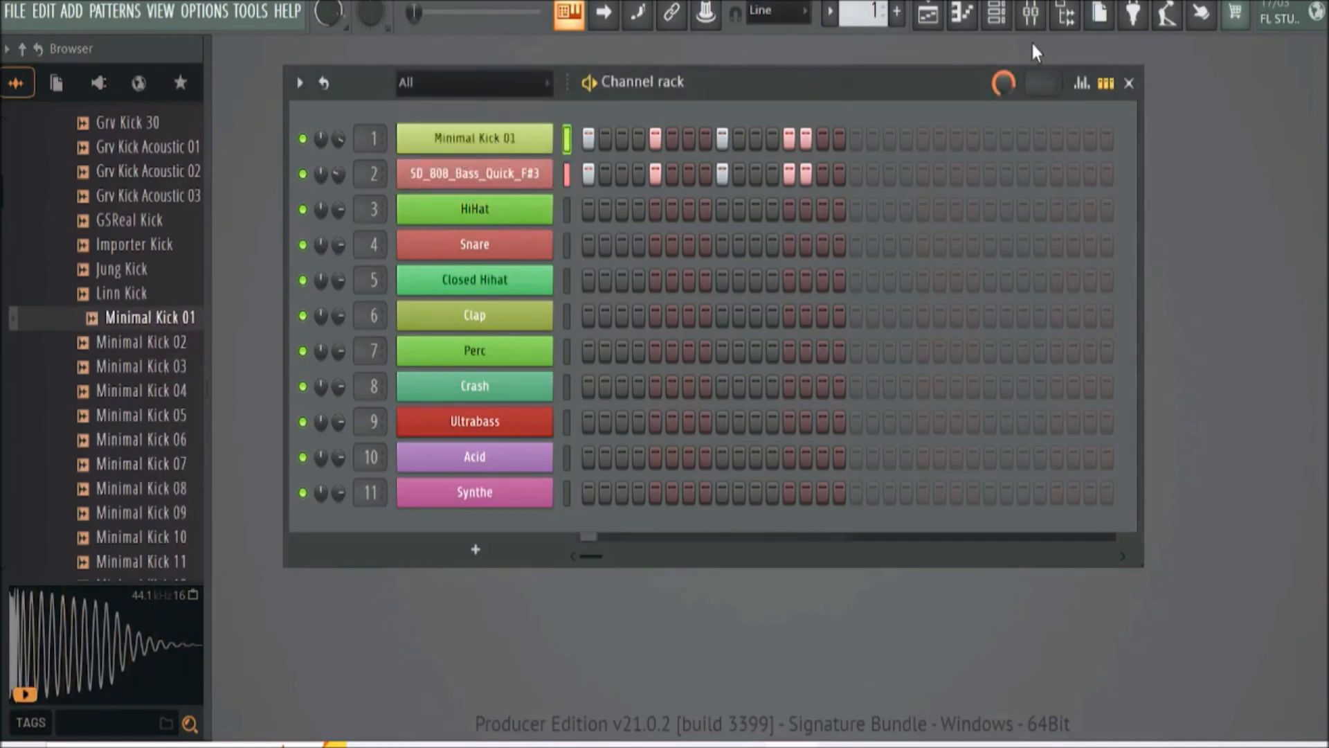
Examine the low-frequency peak of the Kick mixer track in SPAN Plus
{"action": "left_click", "coordinate": [1041, 24]}
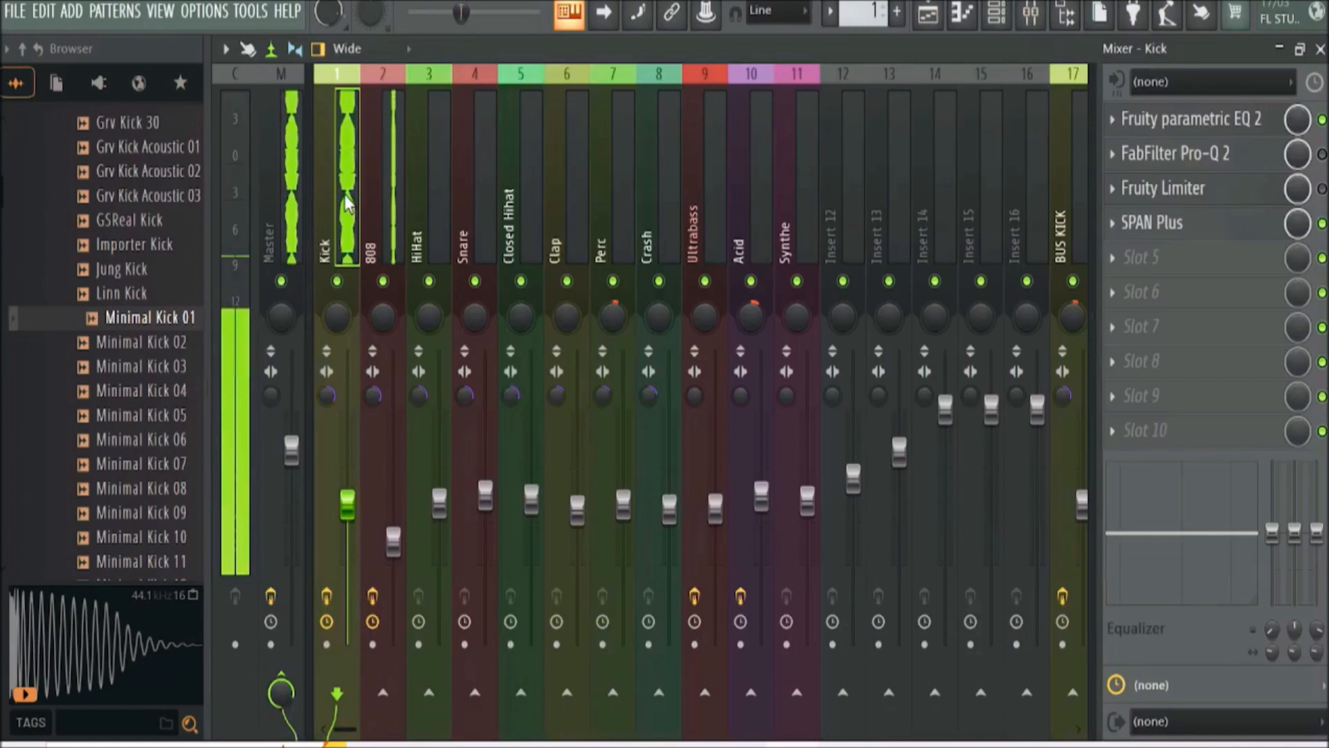
{"action": "left_click", "coordinate": [1150, 225]}
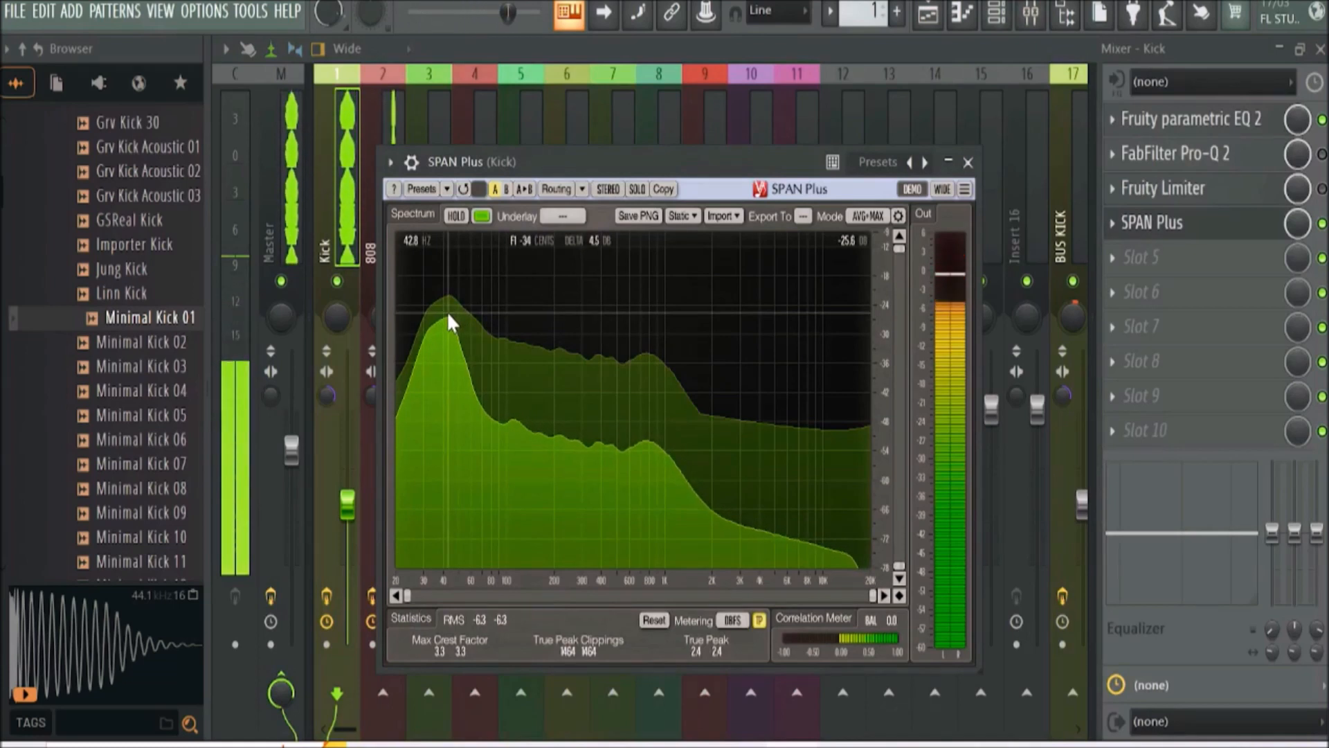
{"action": "left_click", "coordinate": [968, 162]}
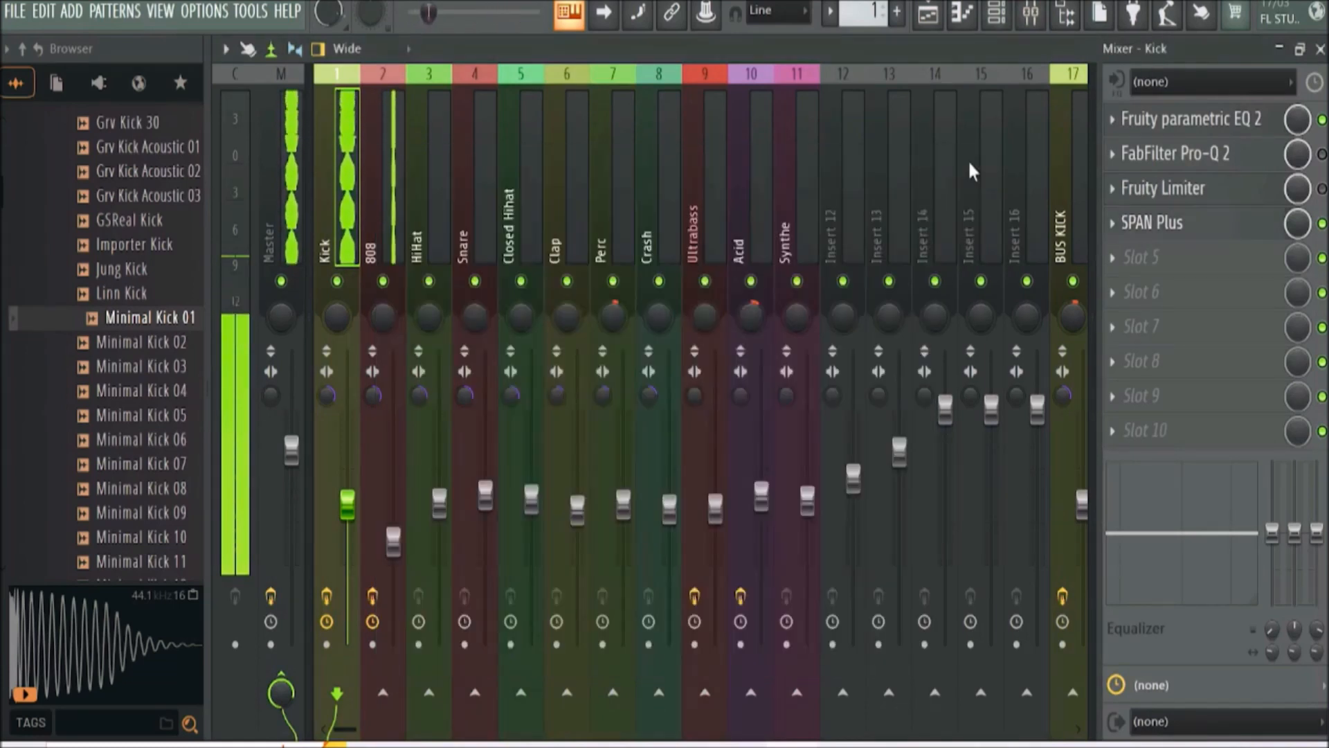
Slightly lower the band 2 boost at about 40 Hz in the Kick's parametric EQ, recheck its spectrum in SPAN Plus, and close the mixer
{"action": "left_click", "coordinate": [1186, 123]}
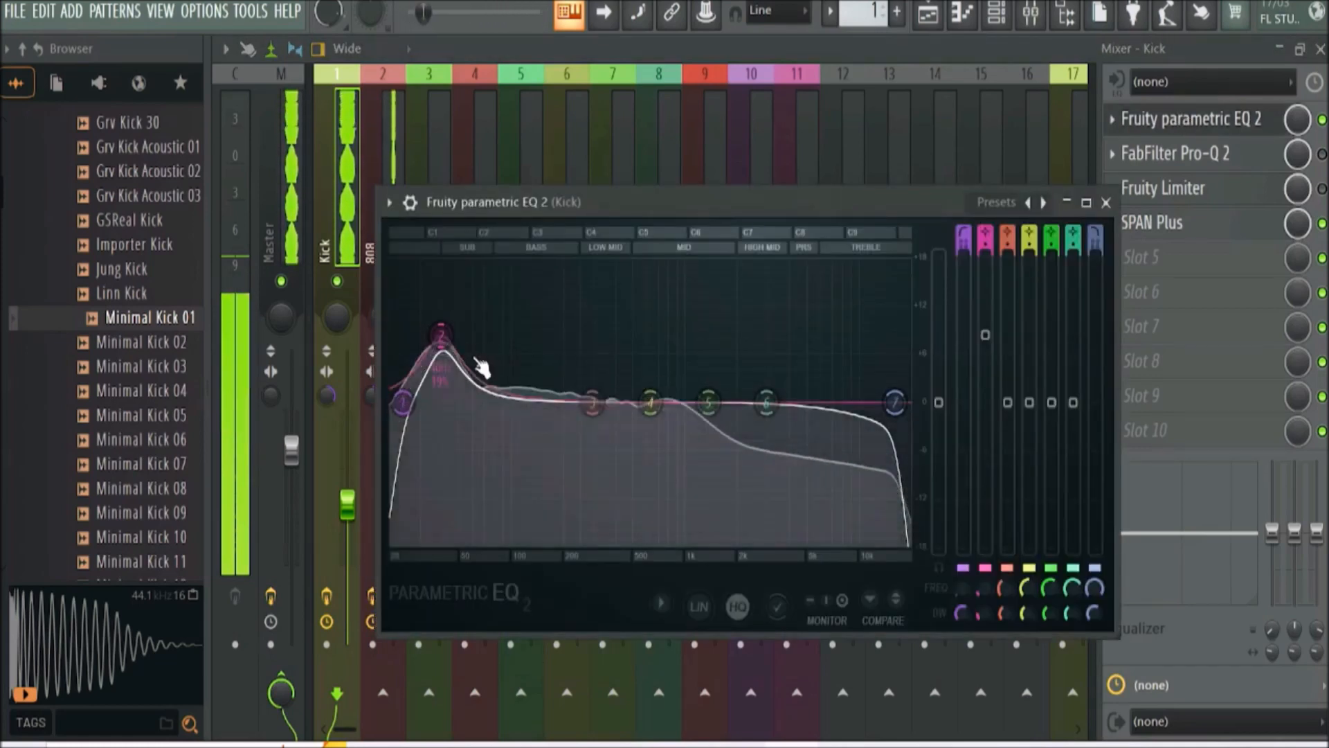
{"action": "mouse_move", "coordinate": [451, 344]}
{"action": "left_mouse_down"}
{"action": "mouse_move", "coordinate": [474, 345]}
{"action": "mouse_move", "coordinate": [448, 330]}
{"action": "mouse_move", "coordinate": [443, 341]}
{"action": "left_mouse_up"}
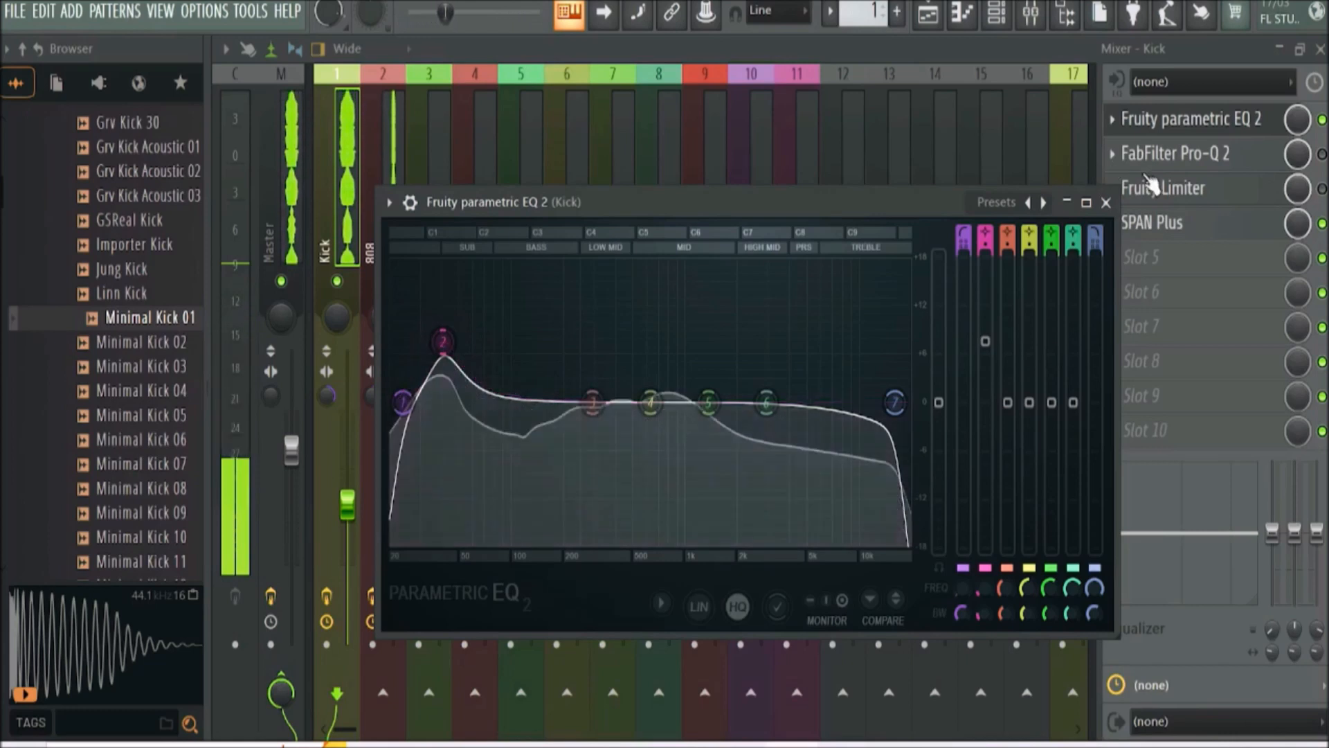
{"action": "left_click", "coordinate": [1173, 228]}
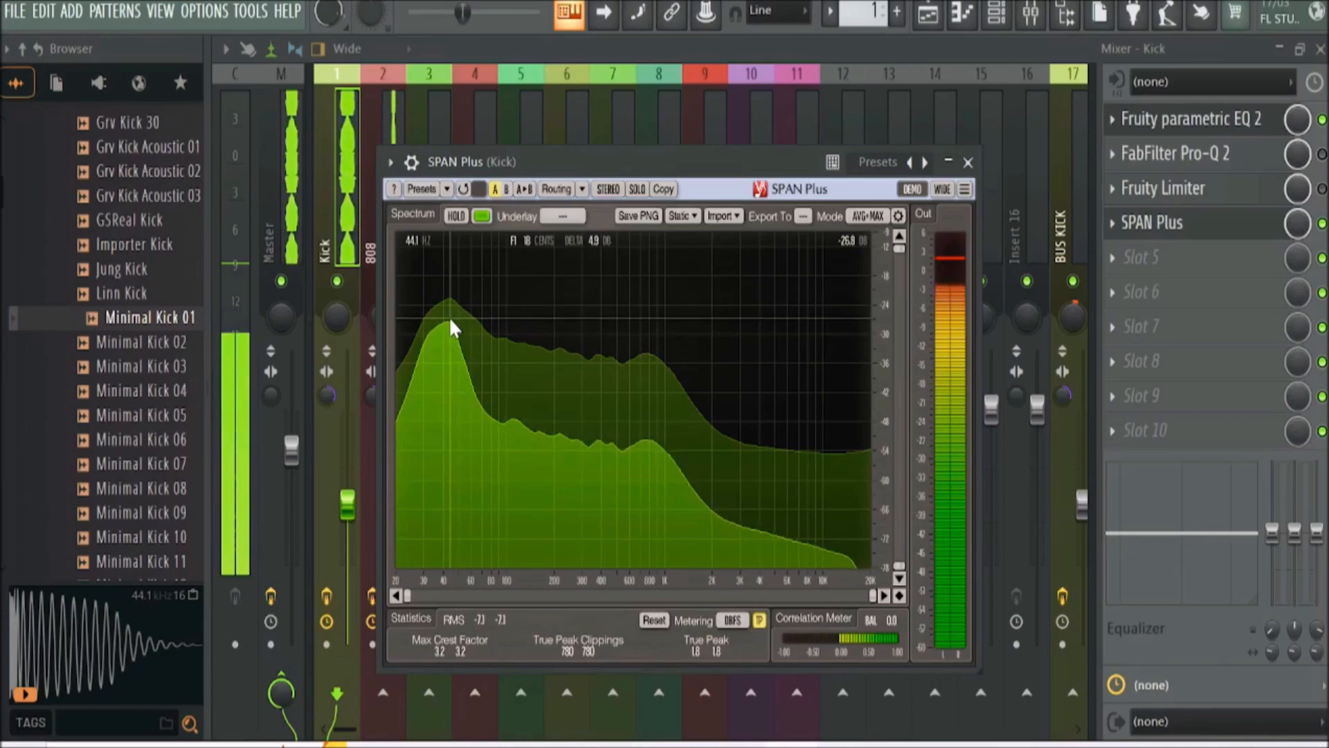
{"action": "left_click", "coordinate": [968, 162]}
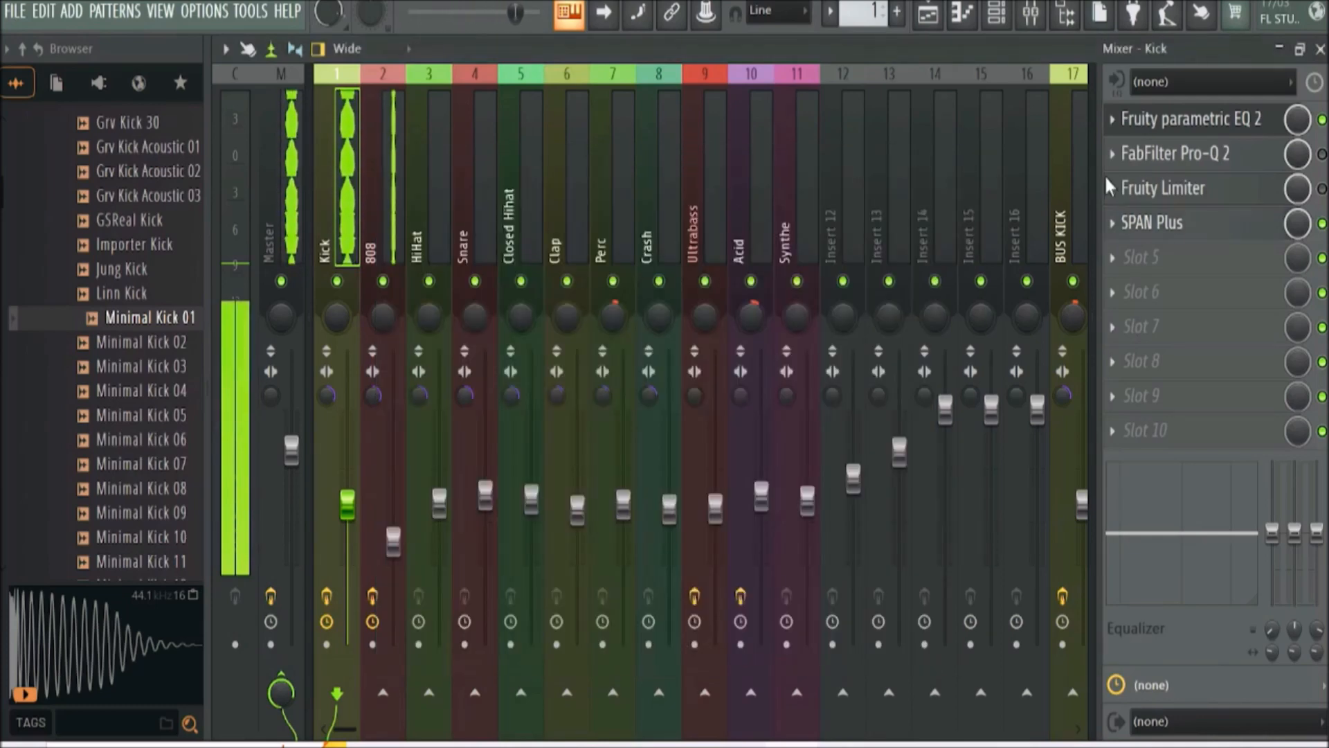
{"action": "left_click", "coordinate": [1321, 49]}
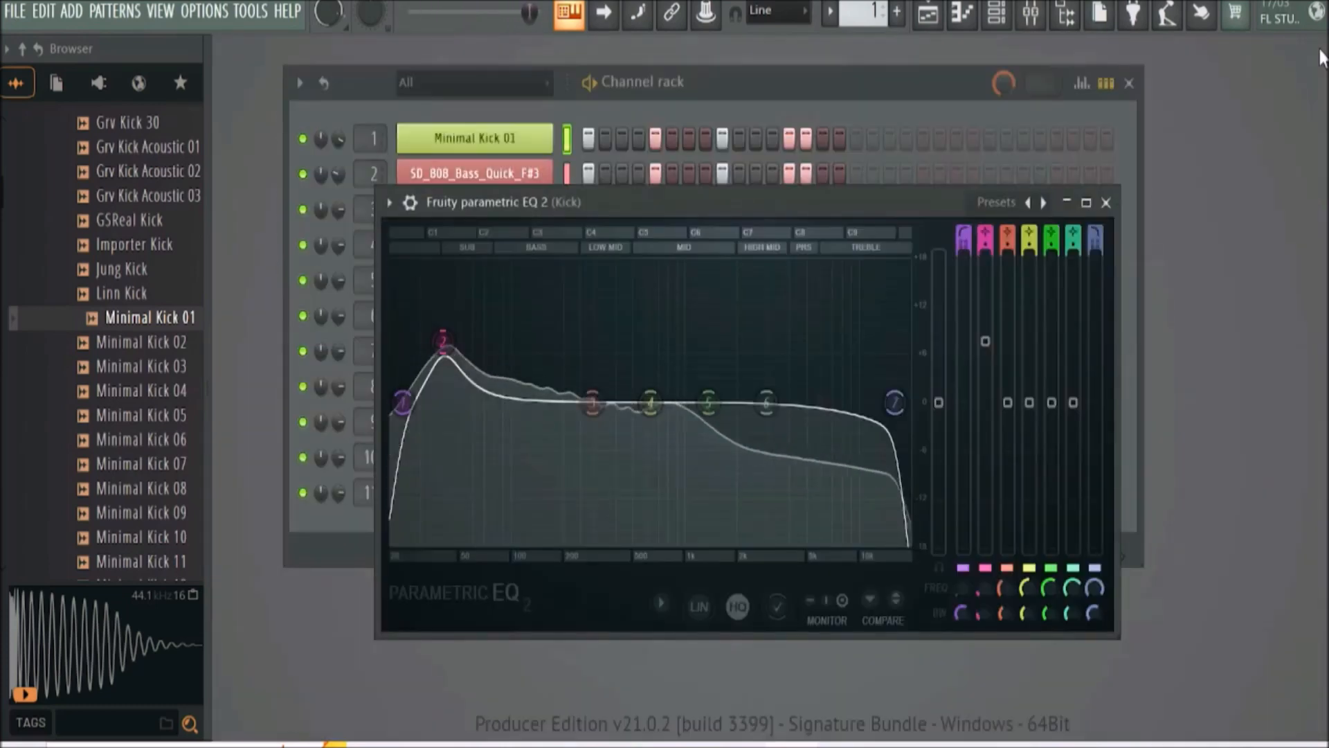
Raise the pitch of the Minimal Kick 01 channel slightly
{"action": "left_click", "coordinate": [512, 142]}
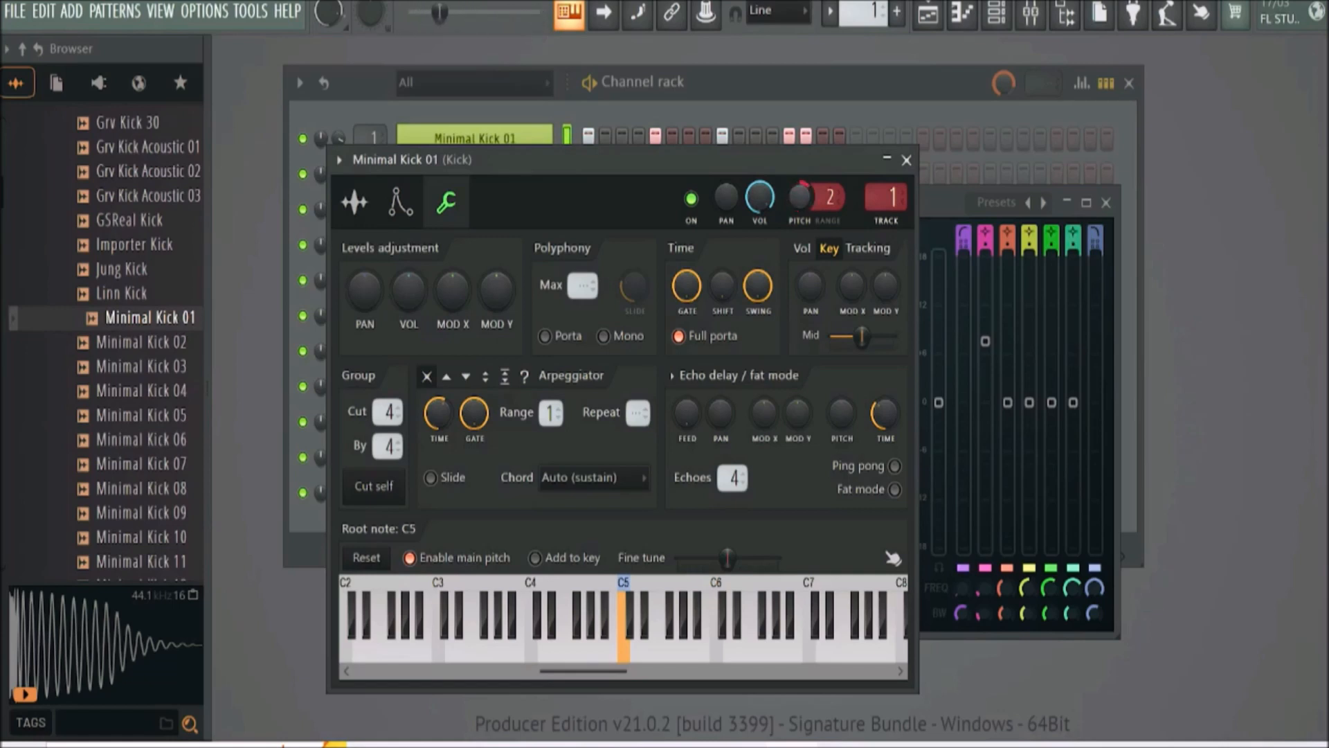
{"action": "left_click", "coordinate": [907, 161]}
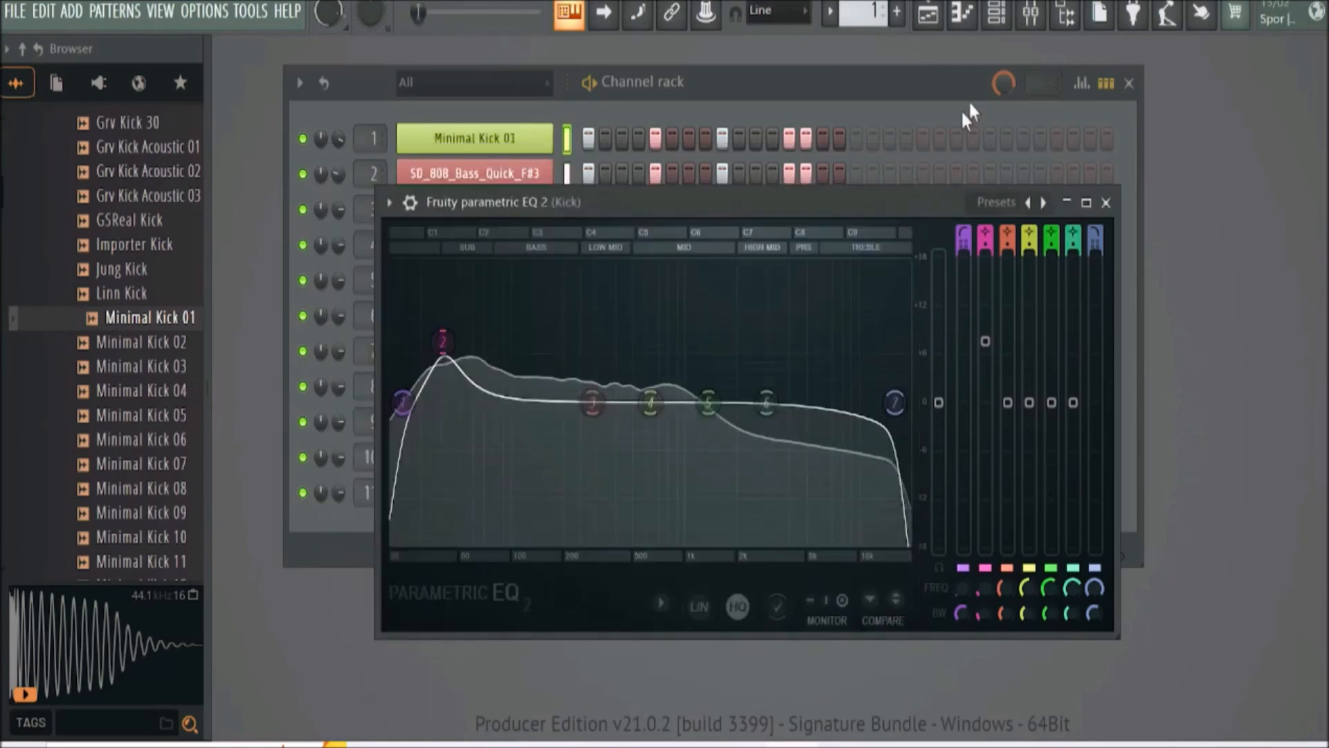
Shift band 2 of the Kick track's parametric EQ to about 43 Hz and check the peak in SPAN Plus
{"action": "left_click", "coordinate": [1031, 14]}
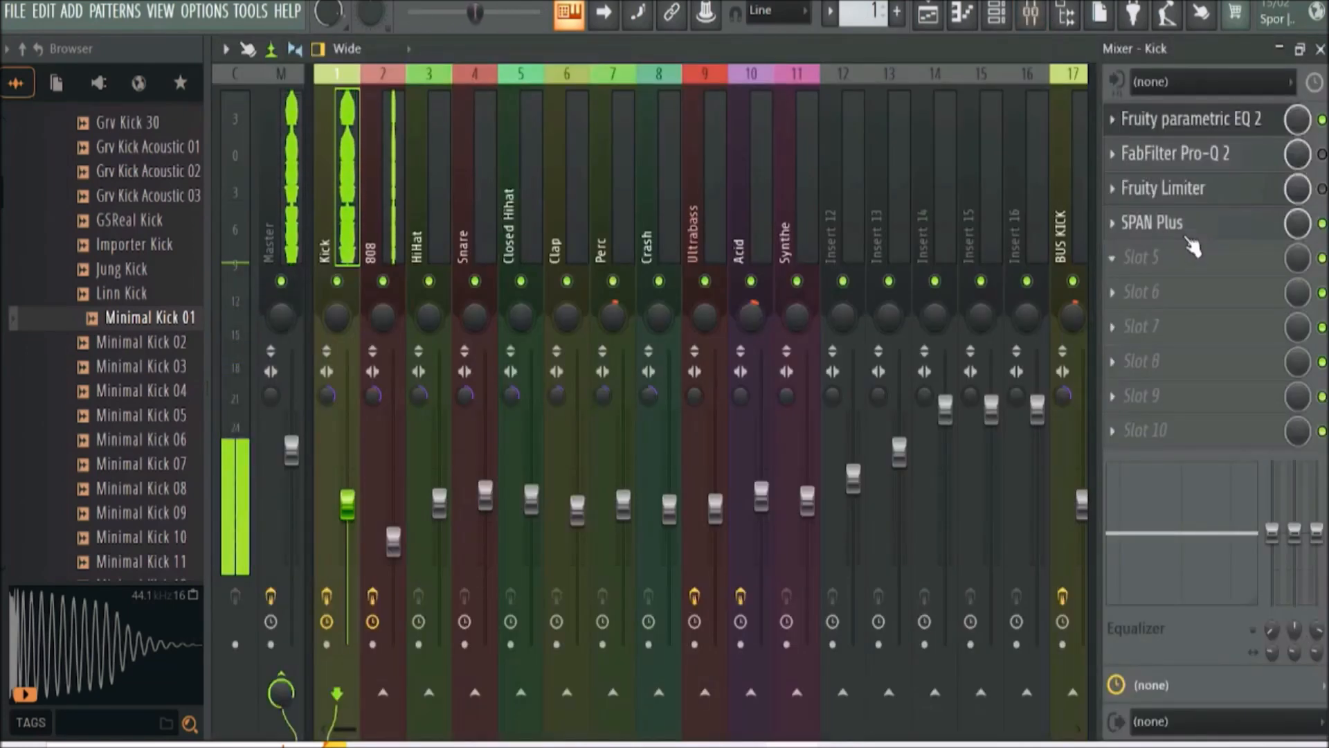
{"action": "left_click", "coordinate": [1172, 128]}
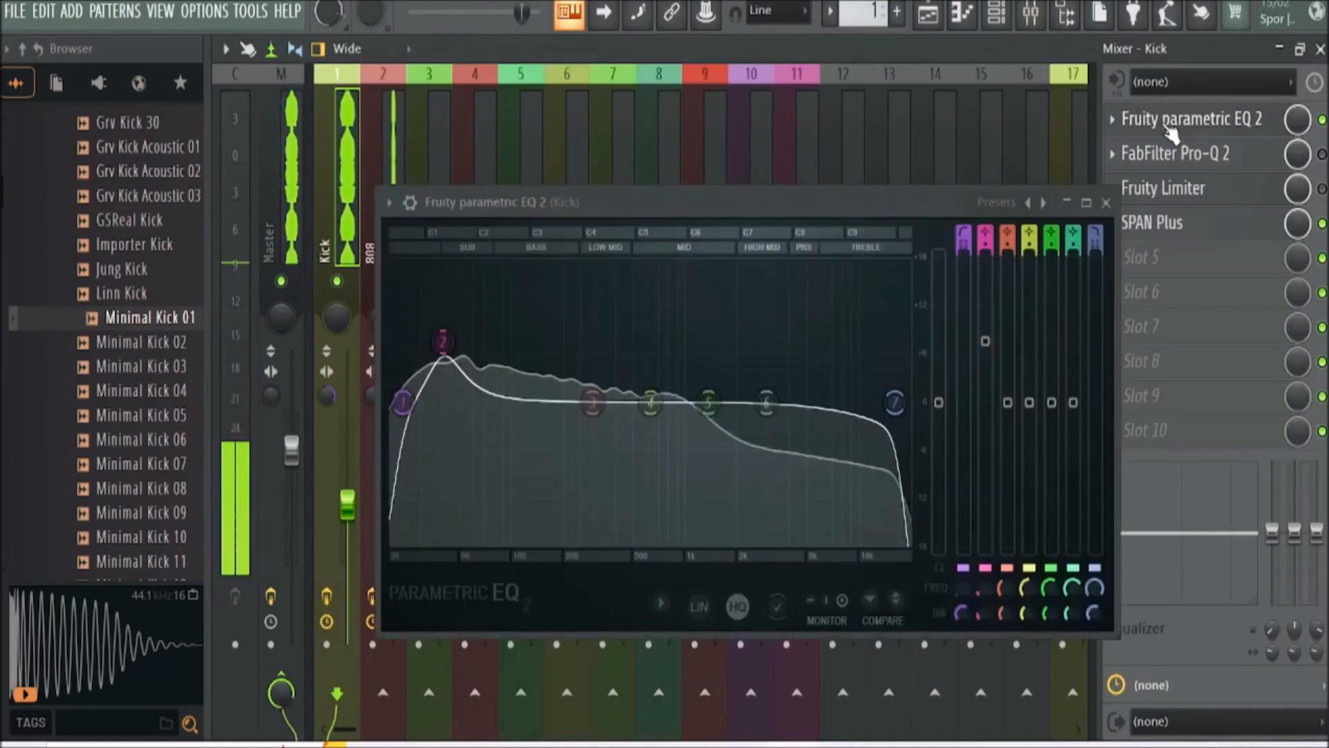
{"action": "left_click", "coordinate": [1163, 135]}
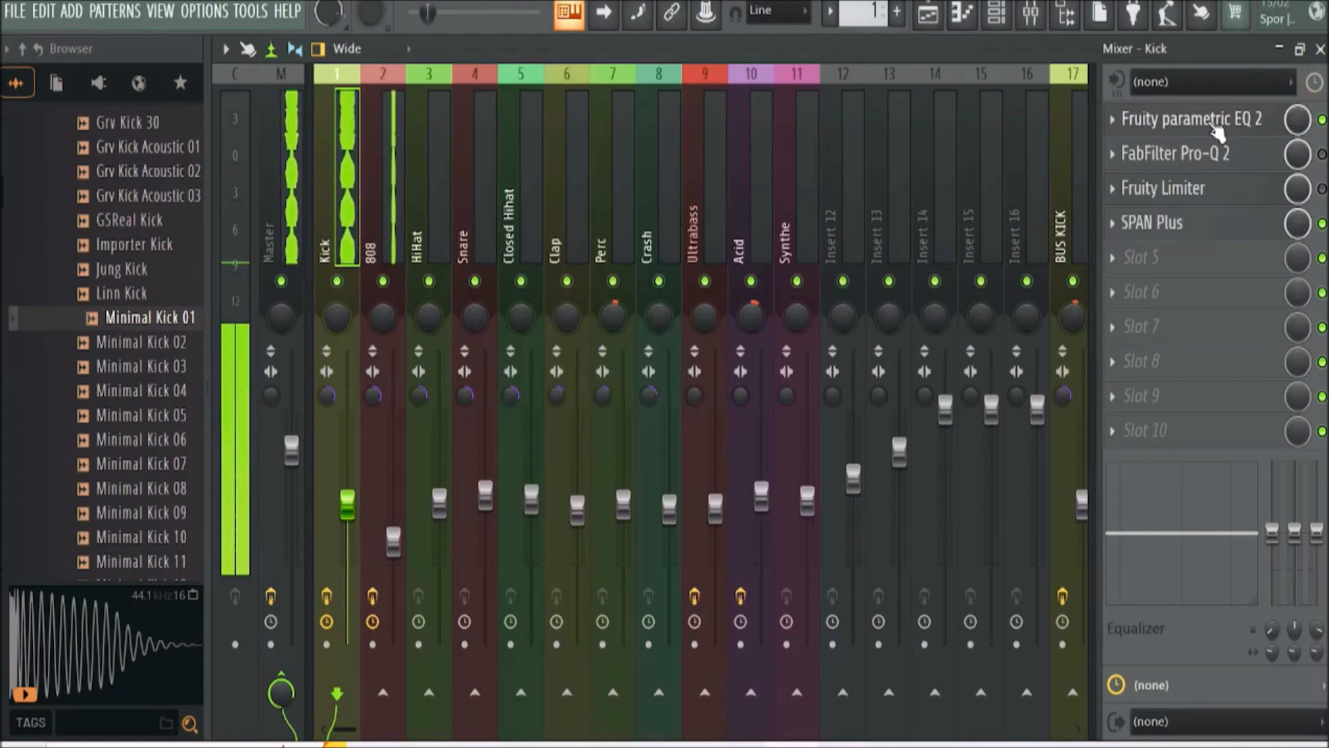
{"action": "left_click", "coordinate": [1193, 123]}
{"action": "left_click_drag", "start_coordinate": [443, 343], "coordinate": [450, 344]}
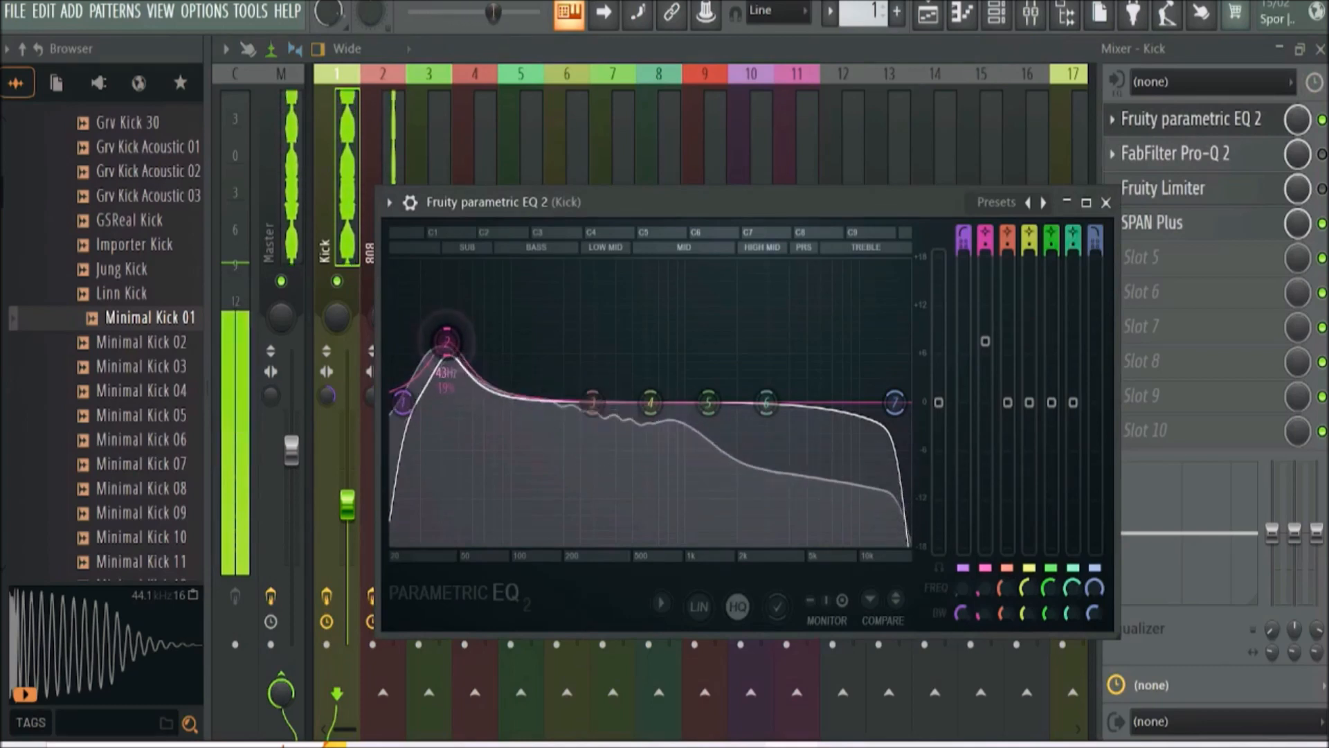
{"action": "left_click", "coordinate": [1149, 227]}
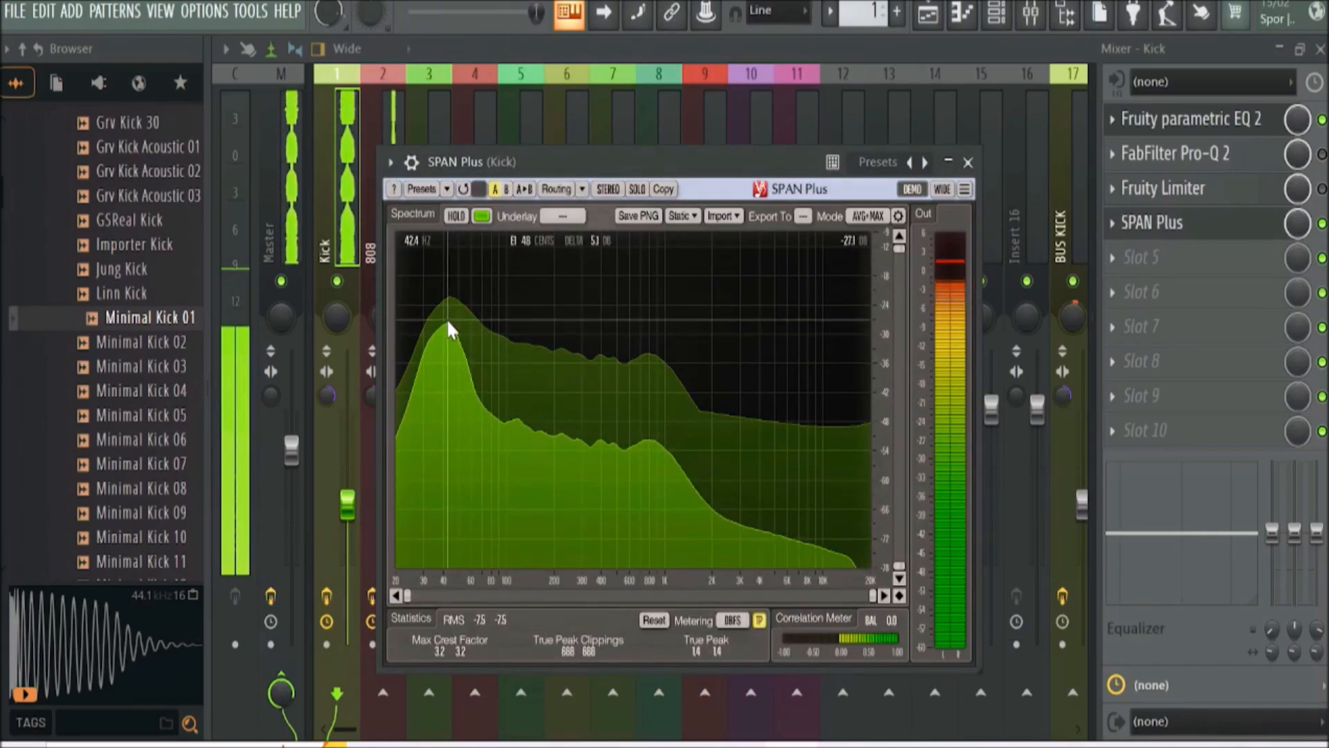
{"action": "left_click", "coordinate": [968, 162]}
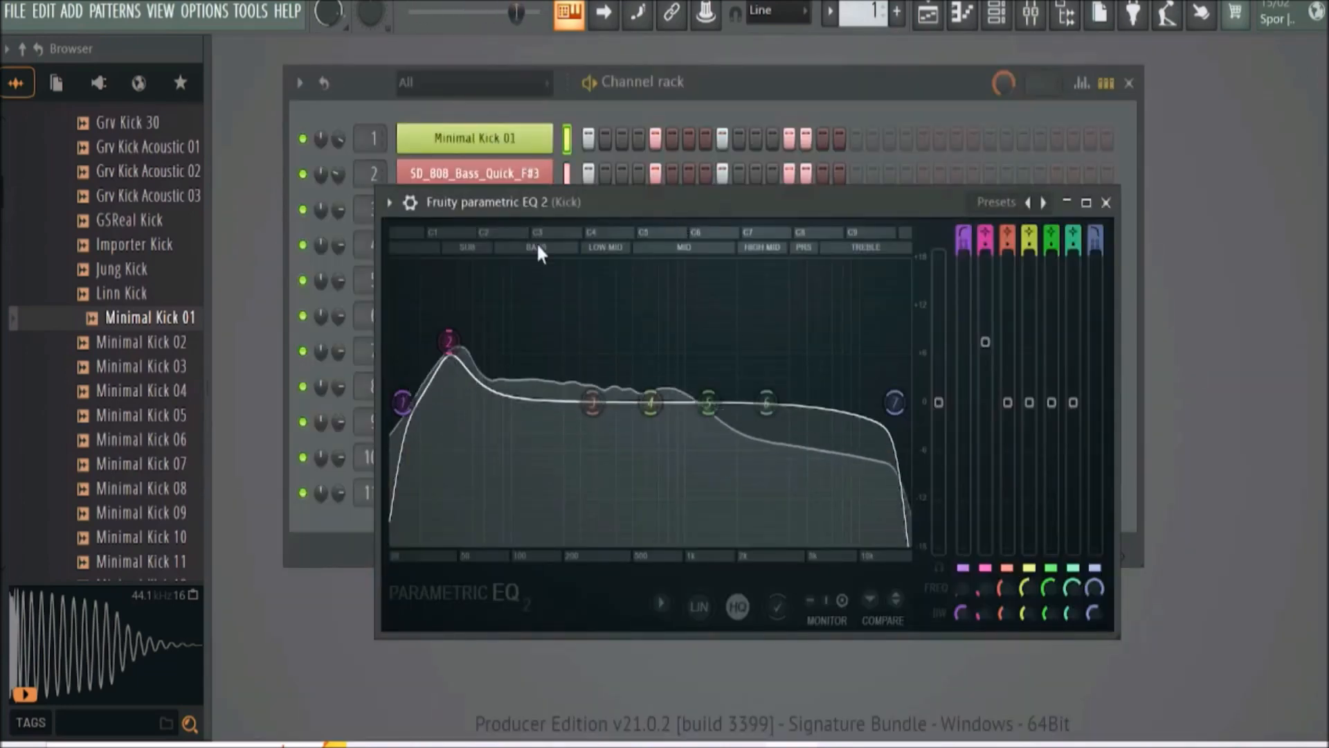
View the 808 channel's settings and reset the pitch of the Minimal Kick 01 channel
{"action": "left_click", "coordinate": [527, 175]}
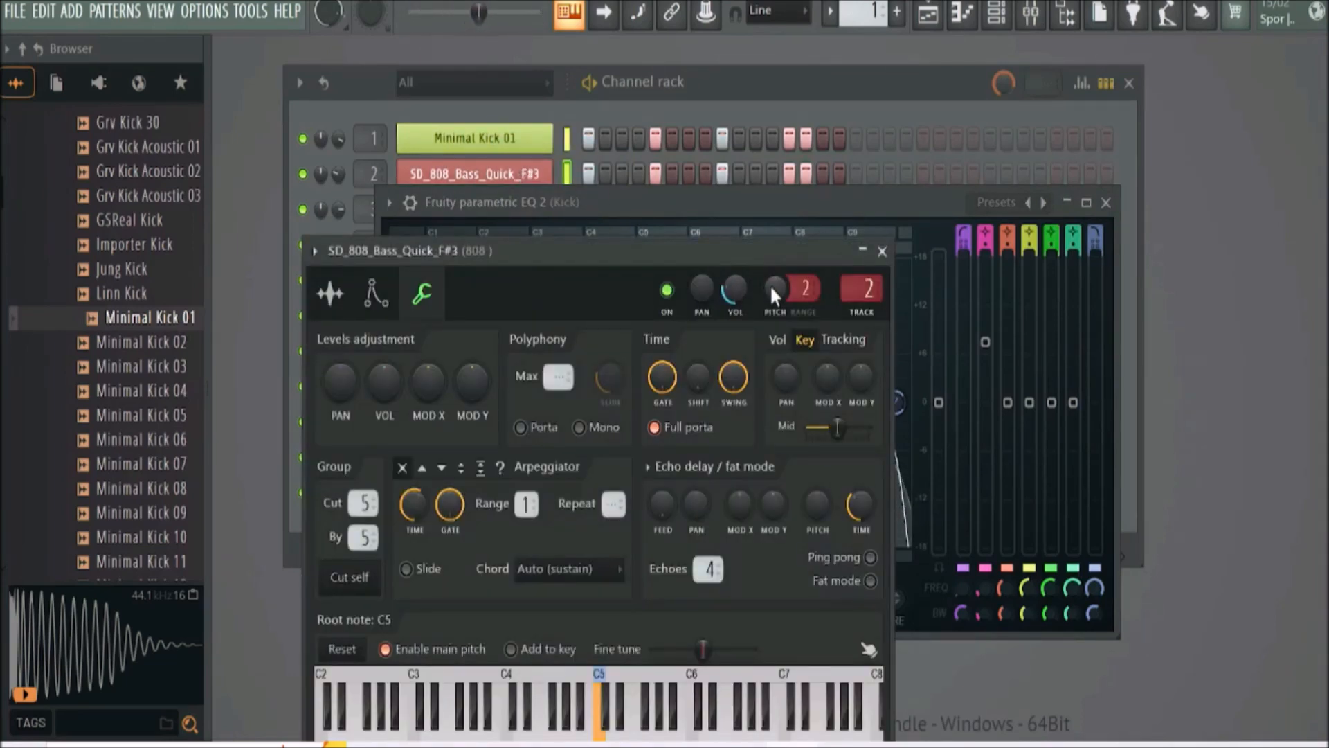
{"action": "left_click", "coordinate": [495, 142]}
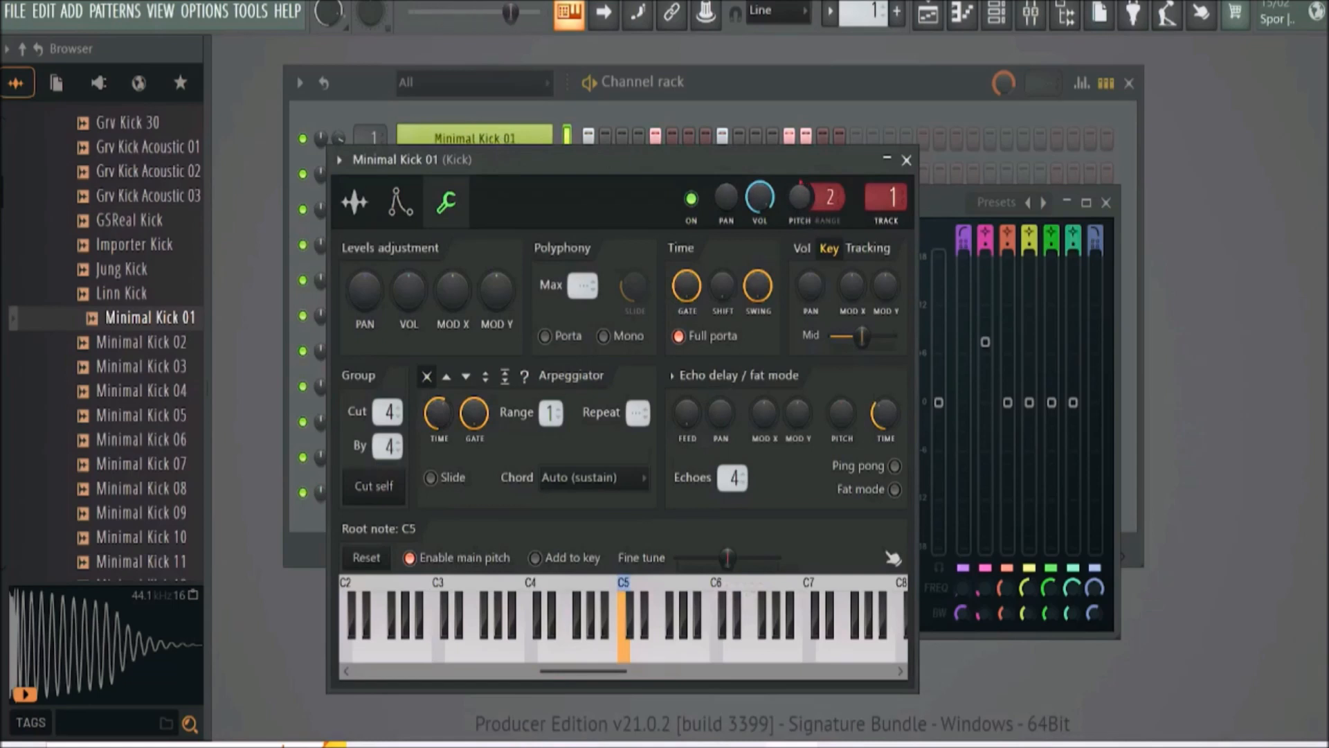
{"action": "left_click", "coordinate": [907, 160]}
Preview Minimal Kick 02 through 08 and replace the Kick channel's sample with Minimal Kick 08
{"action": "left_click", "coordinate": [125, 350]}
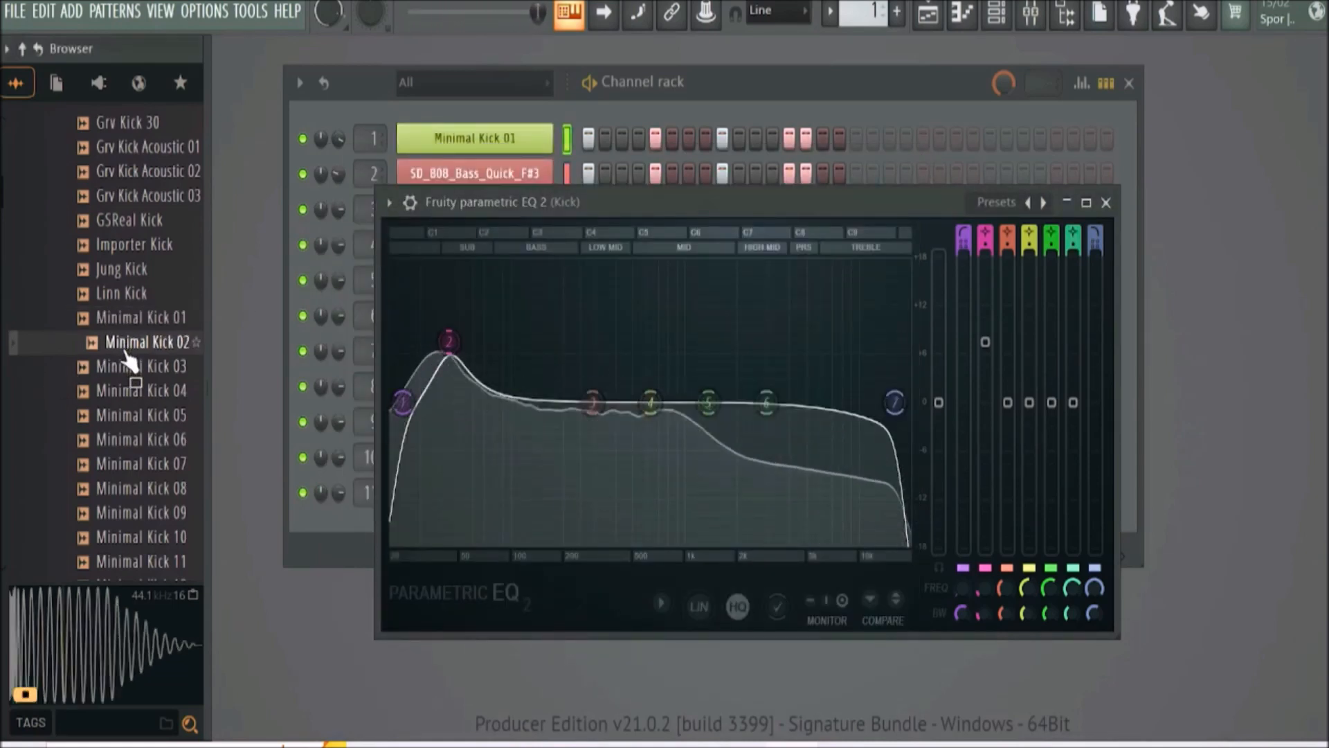
{"action": "left_click", "coordinate": [138, 370]}
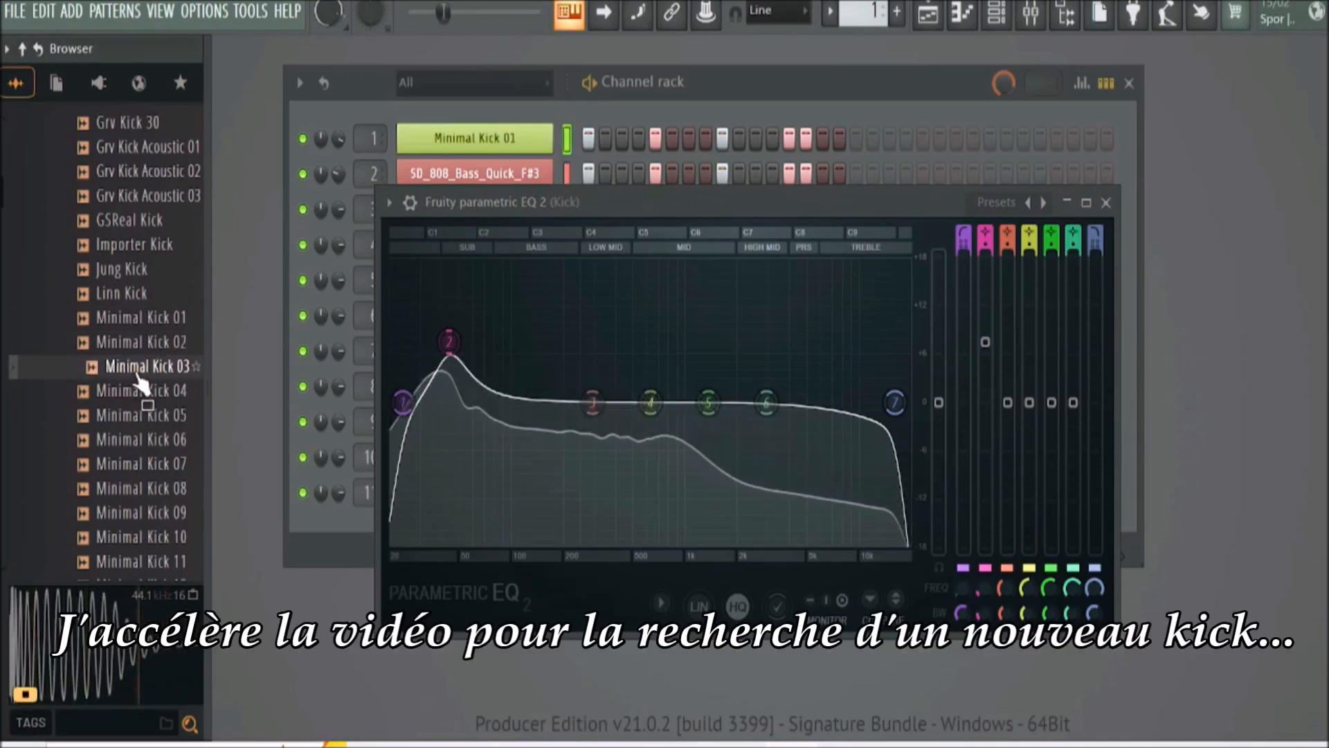
{"action": "left_click", "coordinate": [141, 392]}
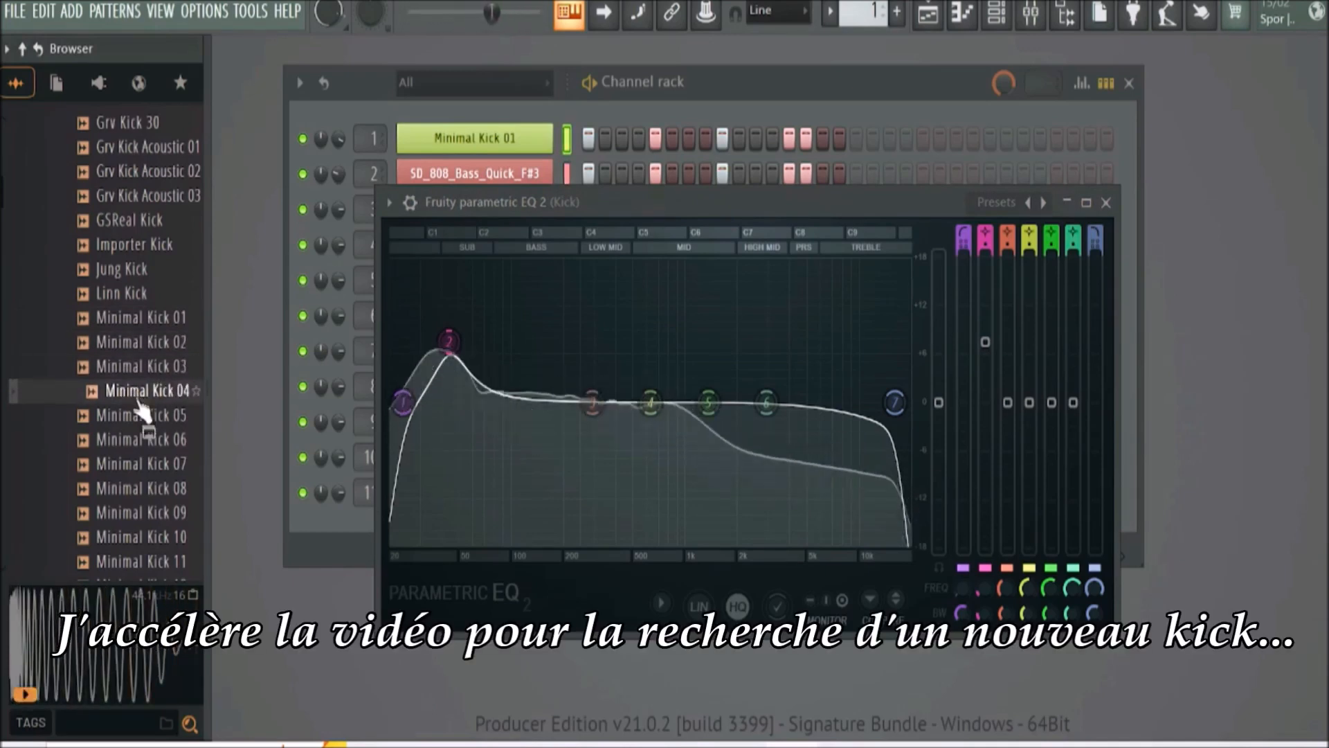
{"action": "left_click", "coordinate": [141, 415]}
{"action": "left_click", "coordinate": [143, 441]}
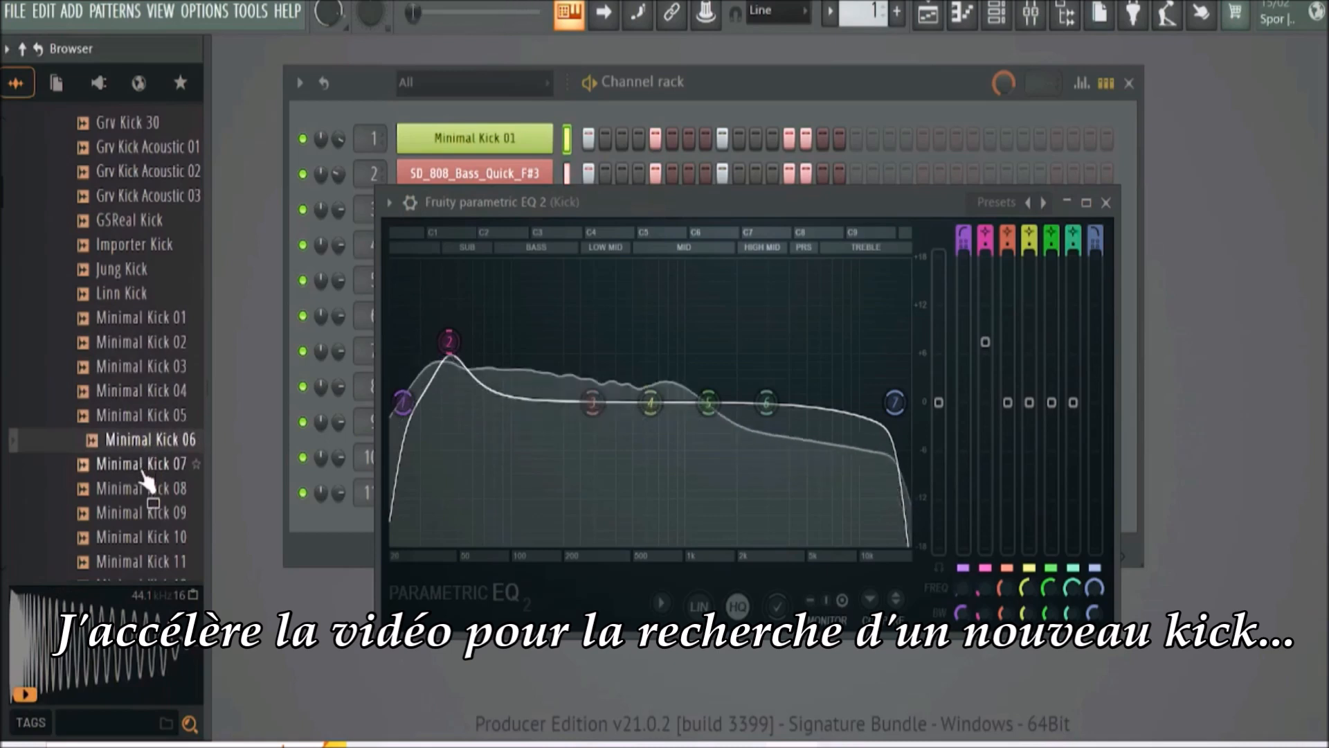
{"action": "left_click", "coordinate": [143, 465]}
{"action": "left_click", "coordinate": [145, 489]}
{"action": "left_click_drag", "start_coordinate": [144, 490], "coordinate": [446, 142]}
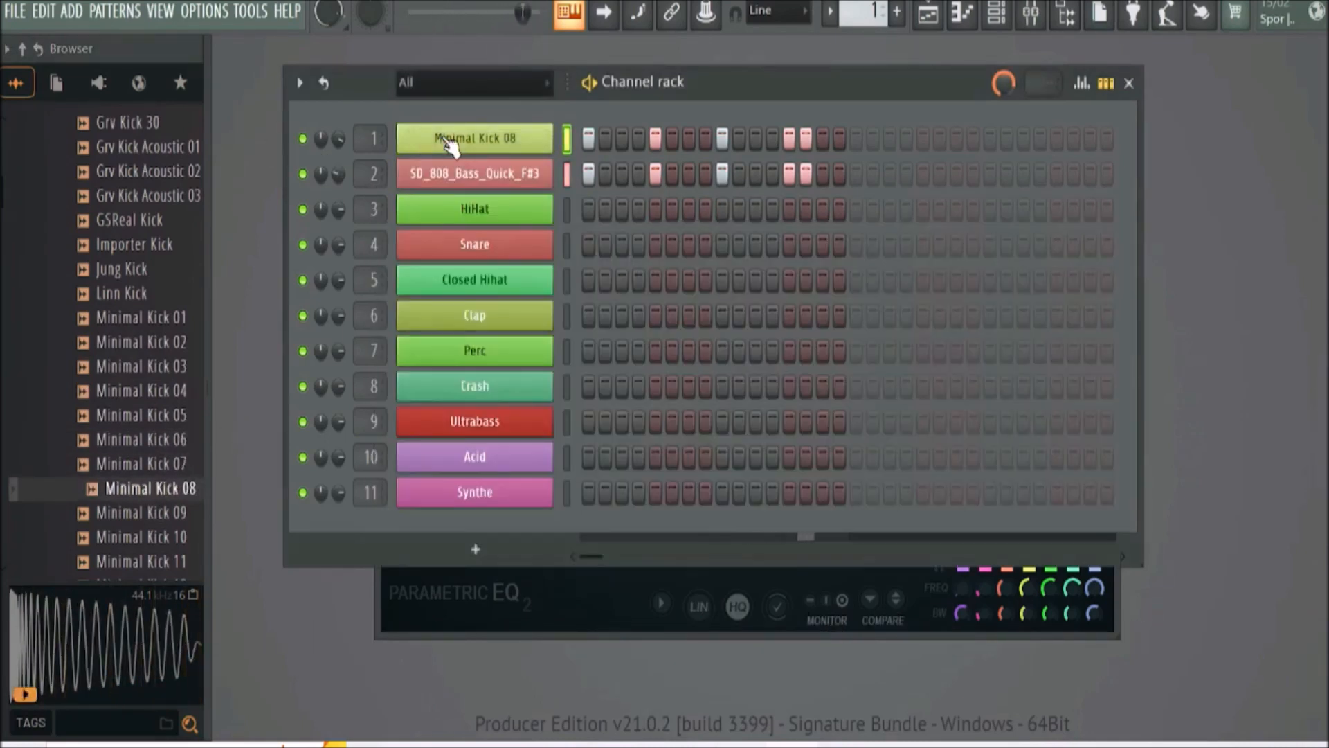
Shift band 2 of the Kick's parametric EQ to just below 50 Hz with a slightly smaller boost, and close the mixer
{"action": "left_click", "coordinate": [986, 18]}
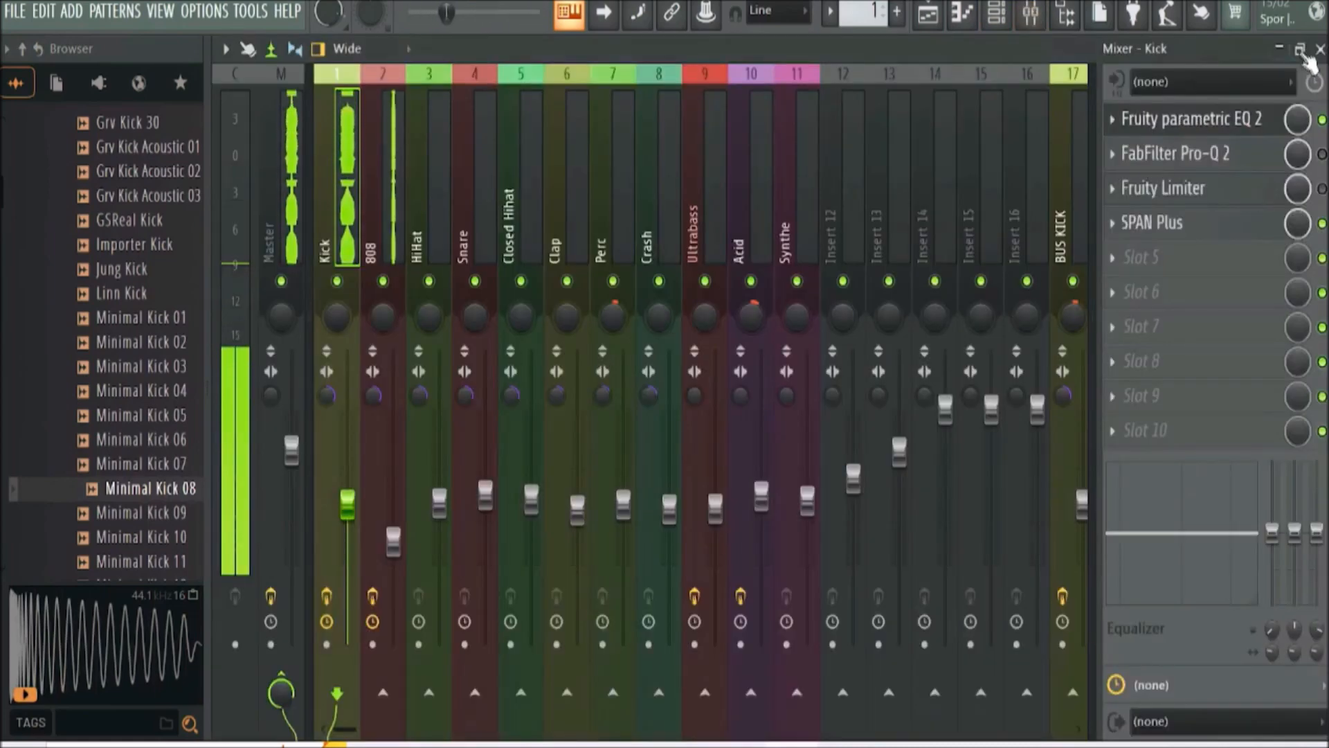
{"action": "key", "text": "F9"}
{"action": "left_click", "coordinate": [616, 596]}
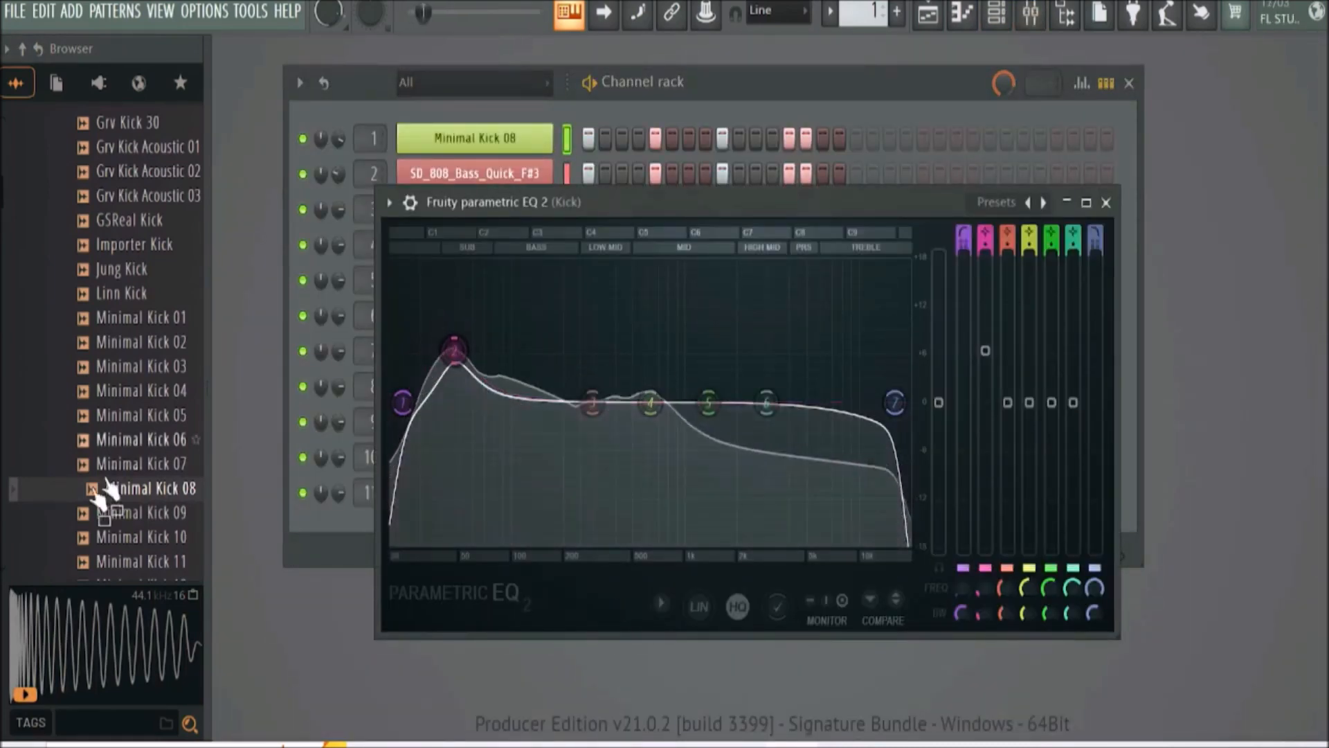
Preview the Minimal Kick samples from 10 to 17 and replace the Kick channel's sample with Minimal Kick 10
{"action": "left_click", "coordinate": [131, 539]}
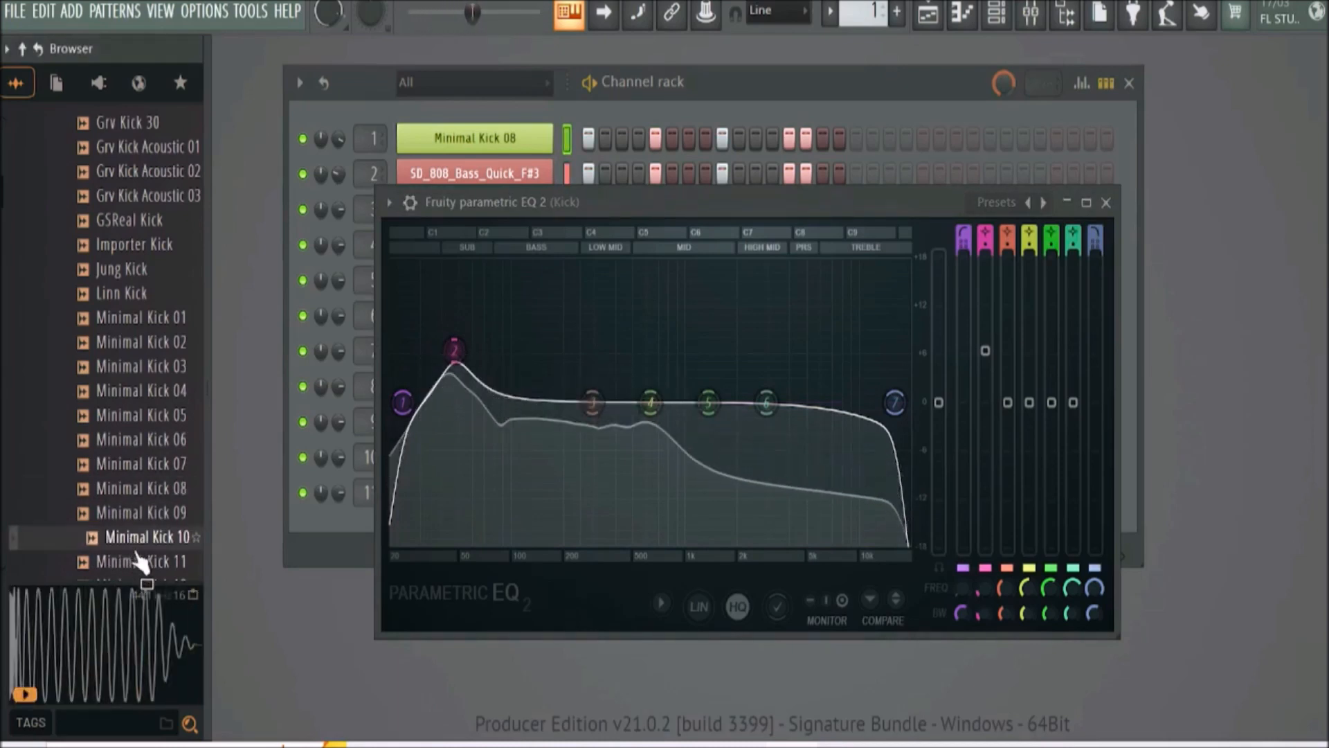
{"action": "left_click", "coordinate": [138, 561]}
{"action": "key", "text": "Down"}
{"action": "key", "text": "Down"}
{"action": "key", "text": "Down"}
{"action": "key", "text": "Down"}
{"action": "key", "text": "Down"}
{"action": "key", "text": "Down"}
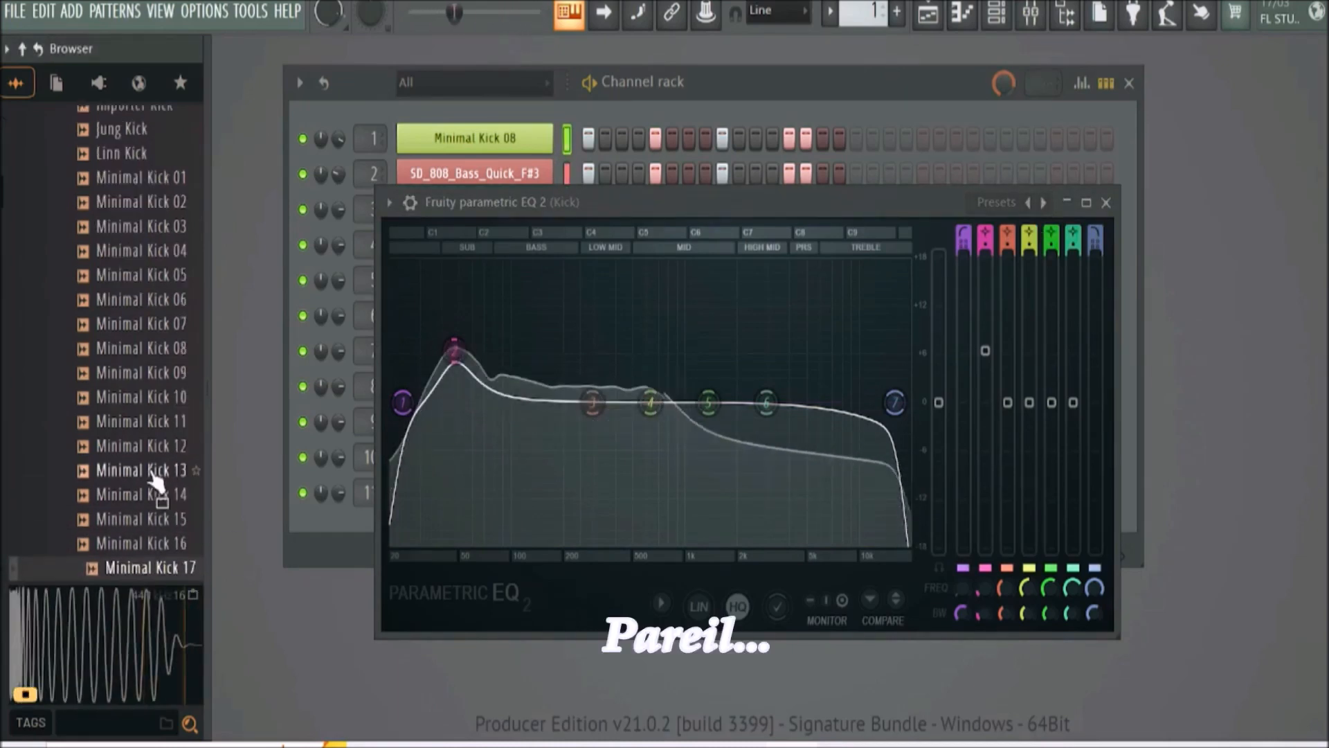
{"action": "left_click", "coordinate": [149, 400]}
{"action": "left_click_drag", "start_coordinate": [148, 403], "coordinate": [461, 144]}
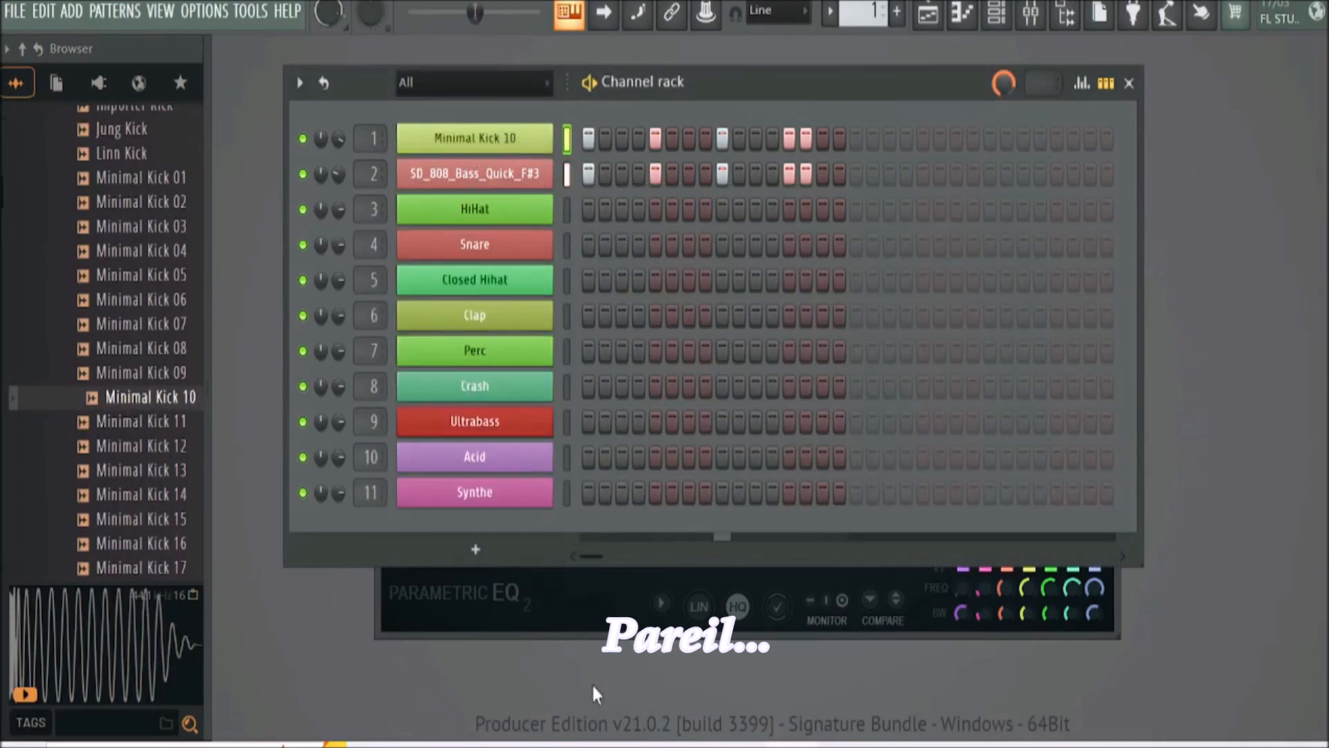
Nudge band 2 of the Kick's parametric EQ slightly lower, preview more kick samples and replace the Kick channel's sample with Minimal Kick 34
{"action": "left_click", "coordinate": [590, 592]}
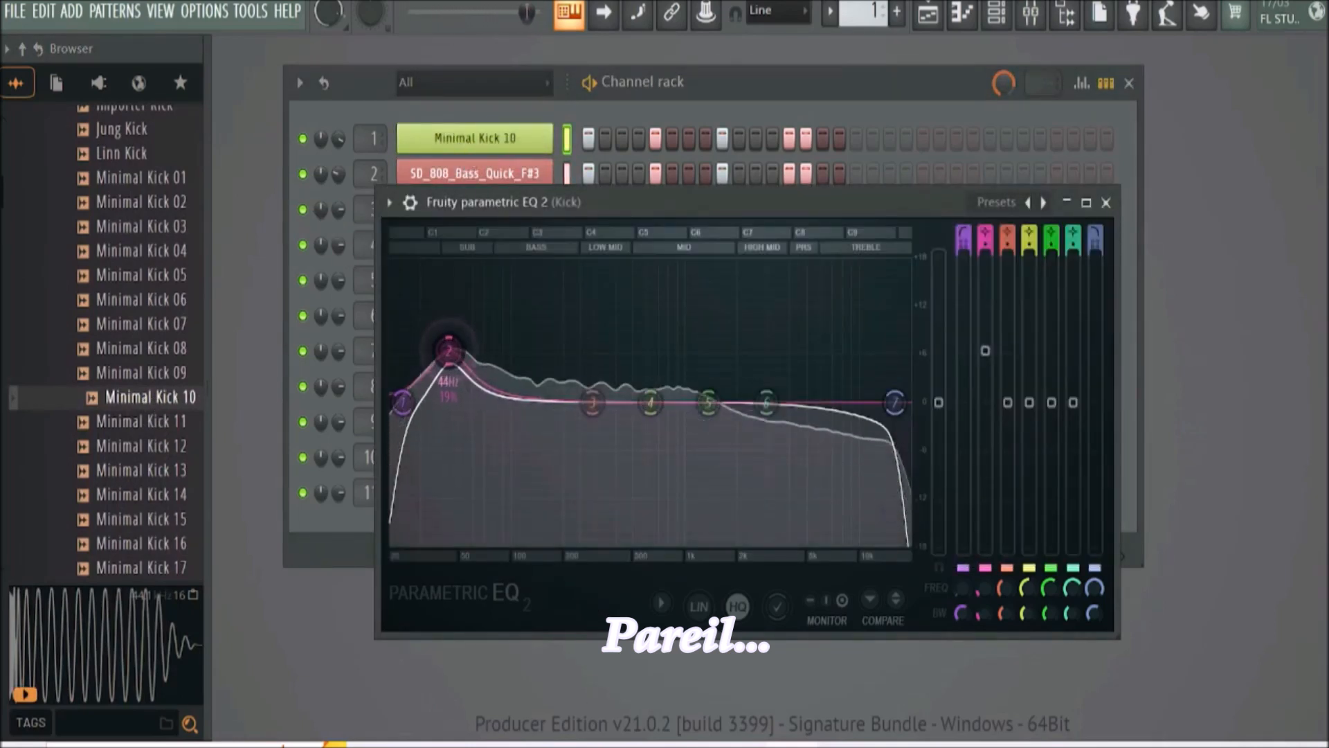
{"action": "left_click_drag", "start_coordinate": [449, 350], "coordinate": [445, 350]}
{"action": "left_click", "coordinate": [139, 495]}
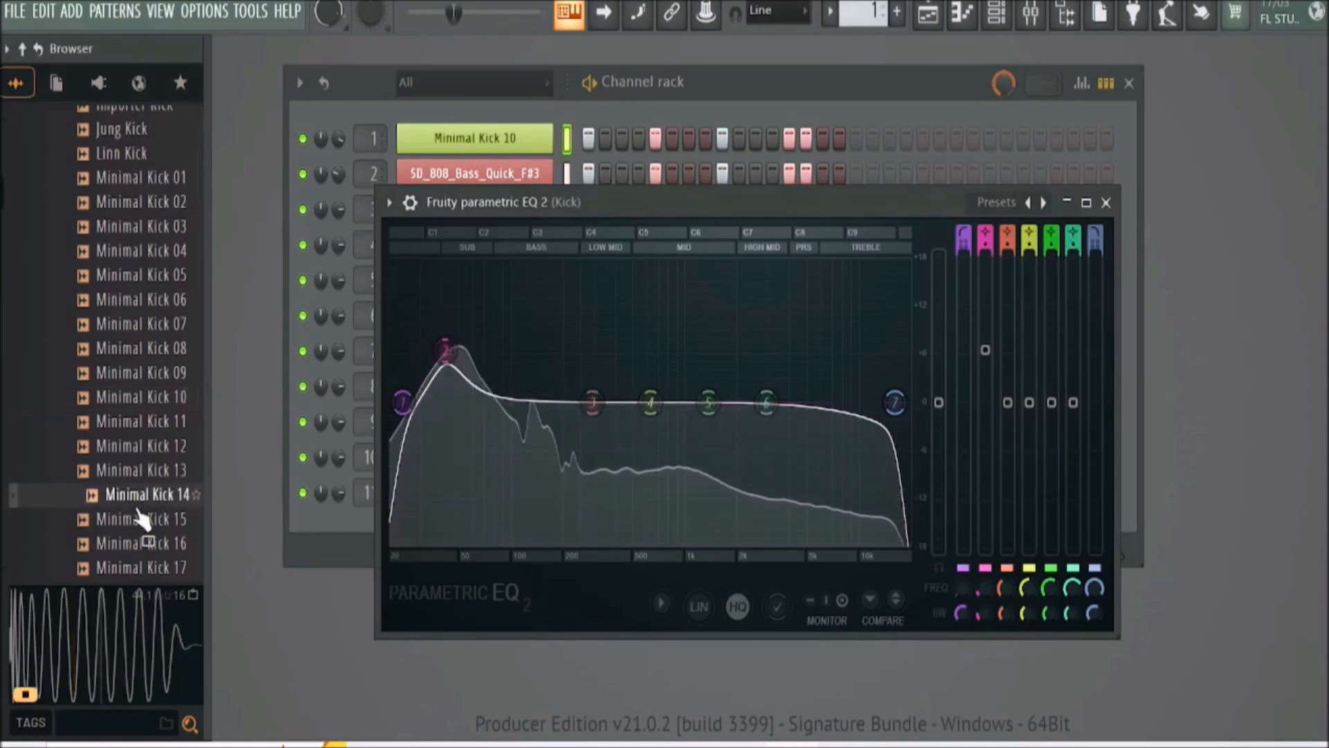
{"action": "left_click", "coordinate": [158, 567]}
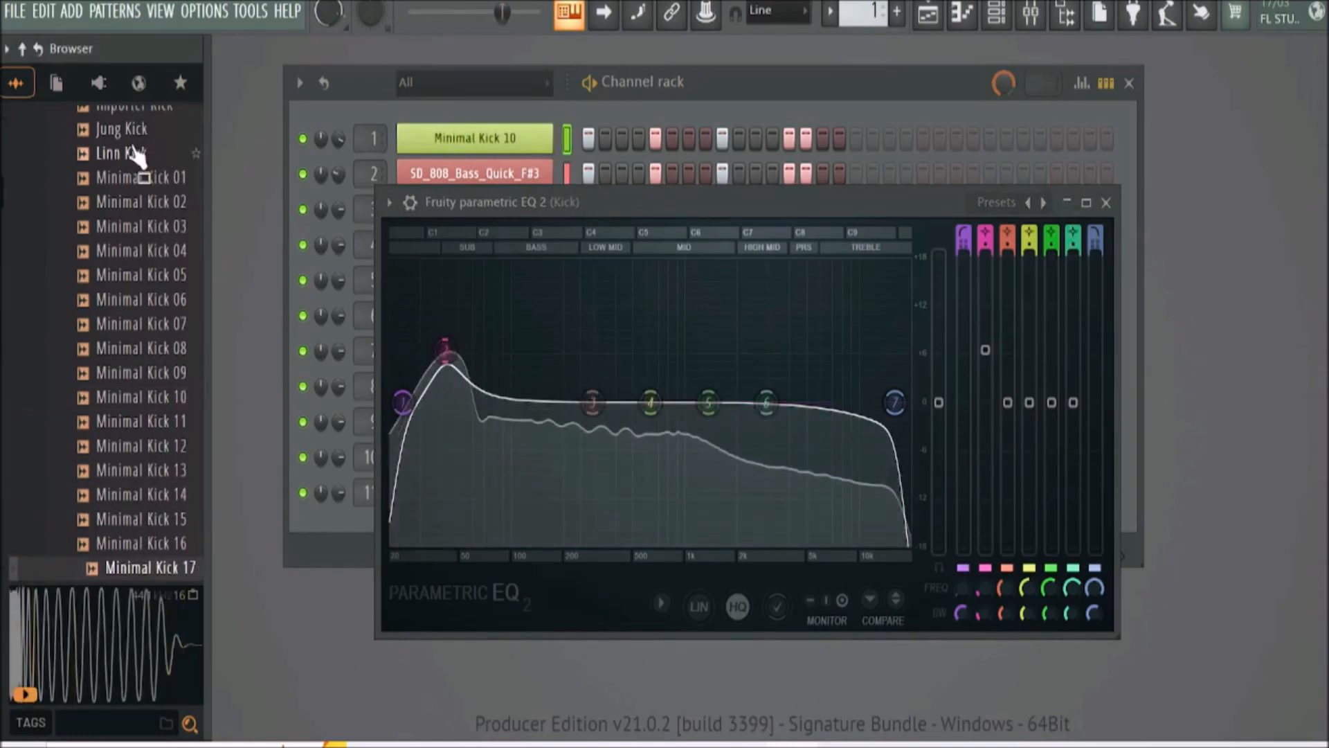
{"action": "left_click", "coordinate": [159, 153]}
{"action": "scroll", "coordinate": [163, 550], "scroll_direction": "down", "scroll_amount": 7}
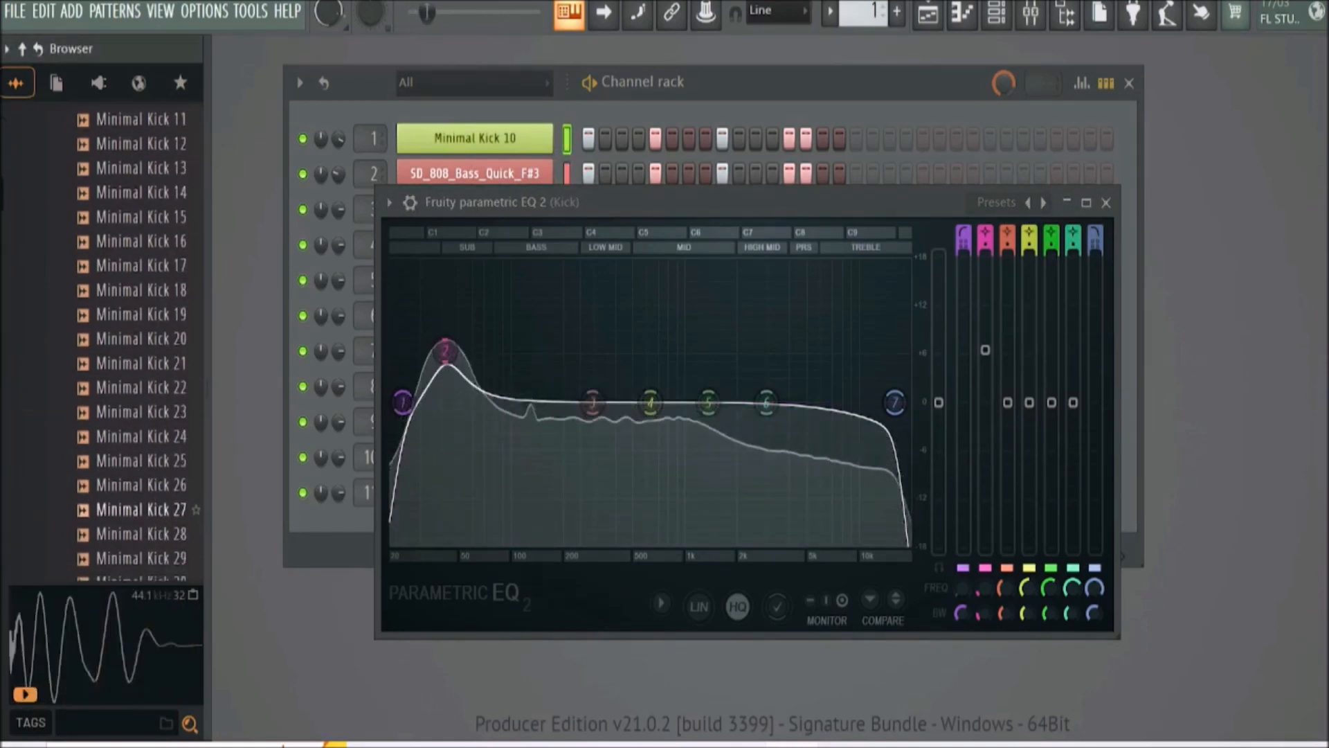
{"action": "left_click", "coordinate": [149, 477]}
{"action": "left_click", "coordinate": [148, 464]}
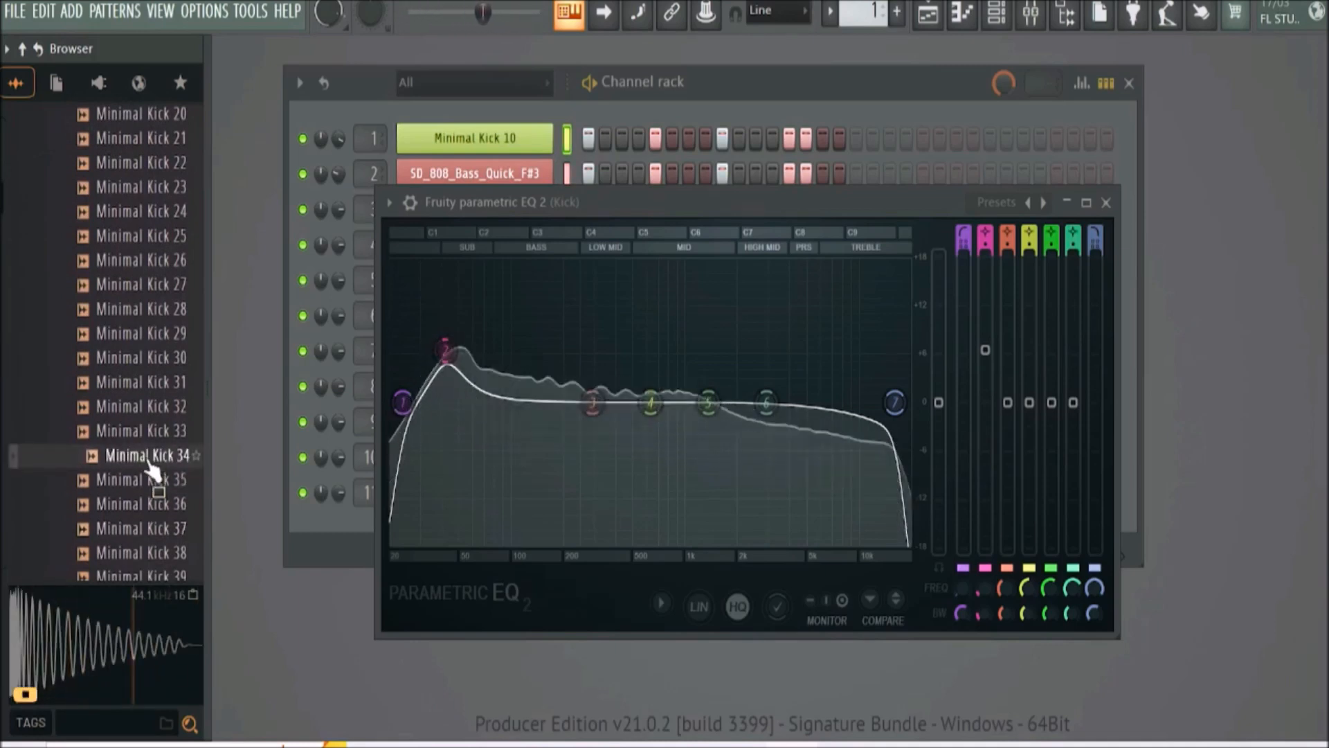
{"action": "left_click_drag", "start_coordinate": [149, 465], "coordinate": [466, 144]}
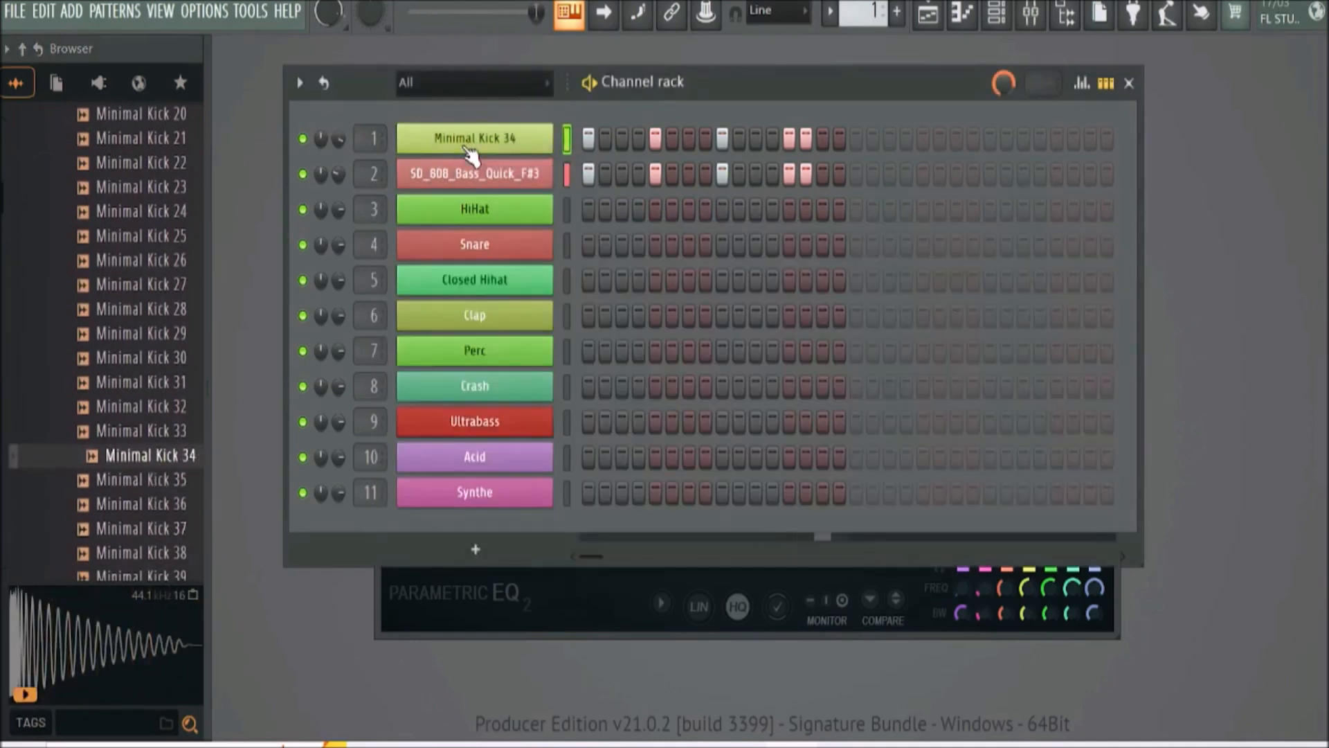
Examine the Kick track's frequency spectrum in SPAN Plus, and close the mixer and the analyzer
{"action": "left_click", "coordinate": [561, 590]}
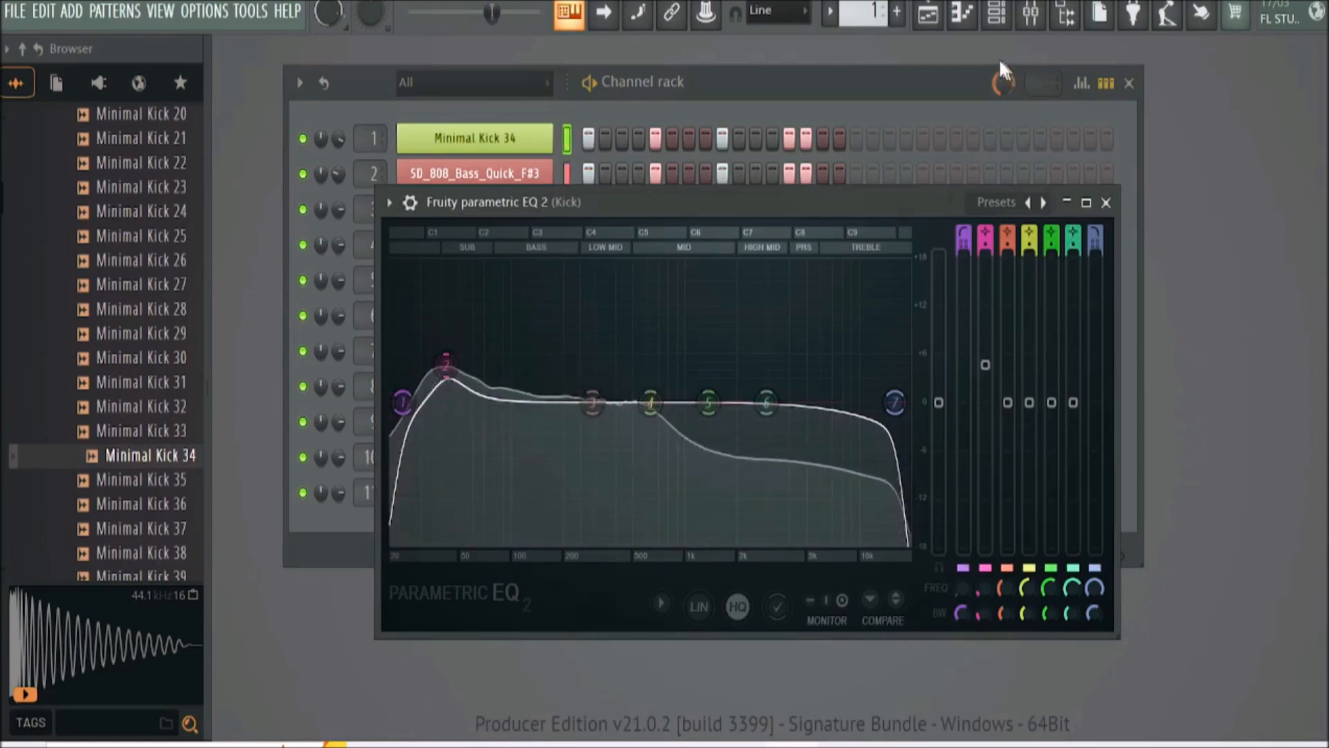
{"action": "left_click", "coordinate": [1031, 15]}
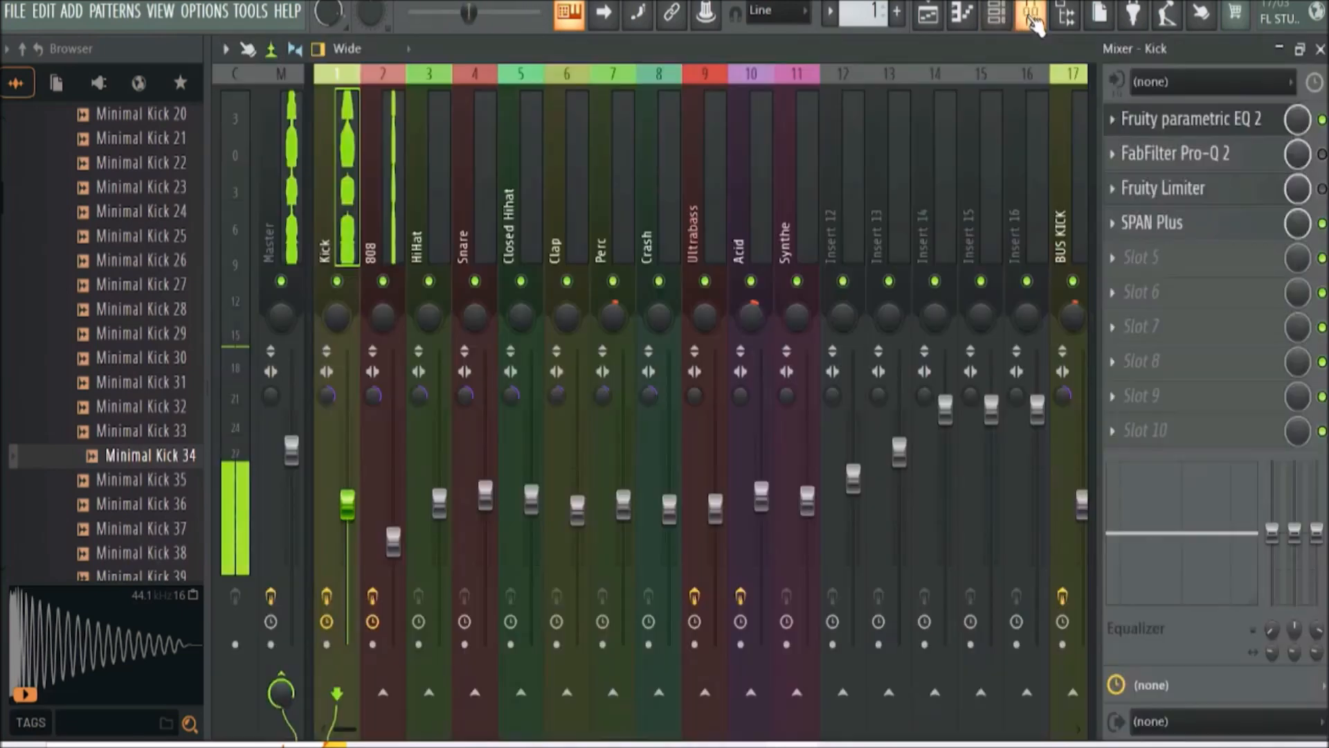
{"action": "left_click", "coordinate": [1140, 230]}
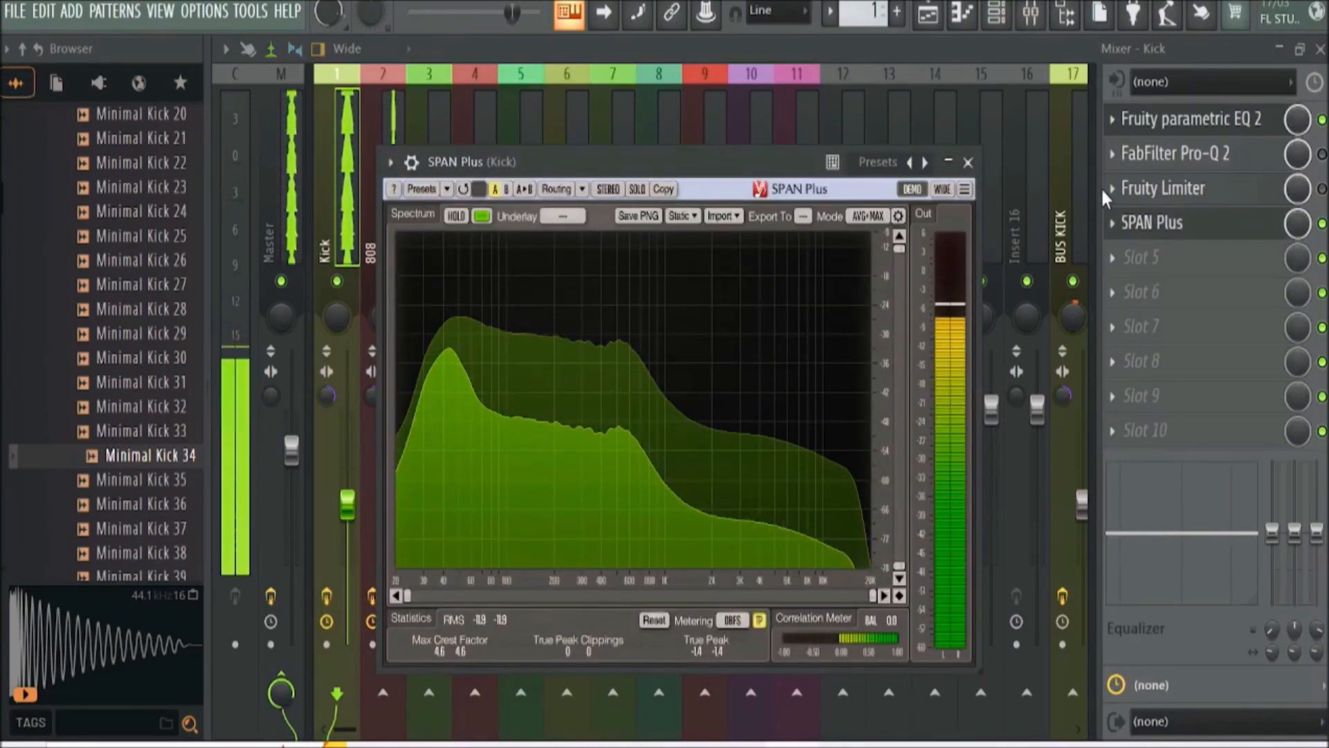
{"action": "key", "text": "F9"}
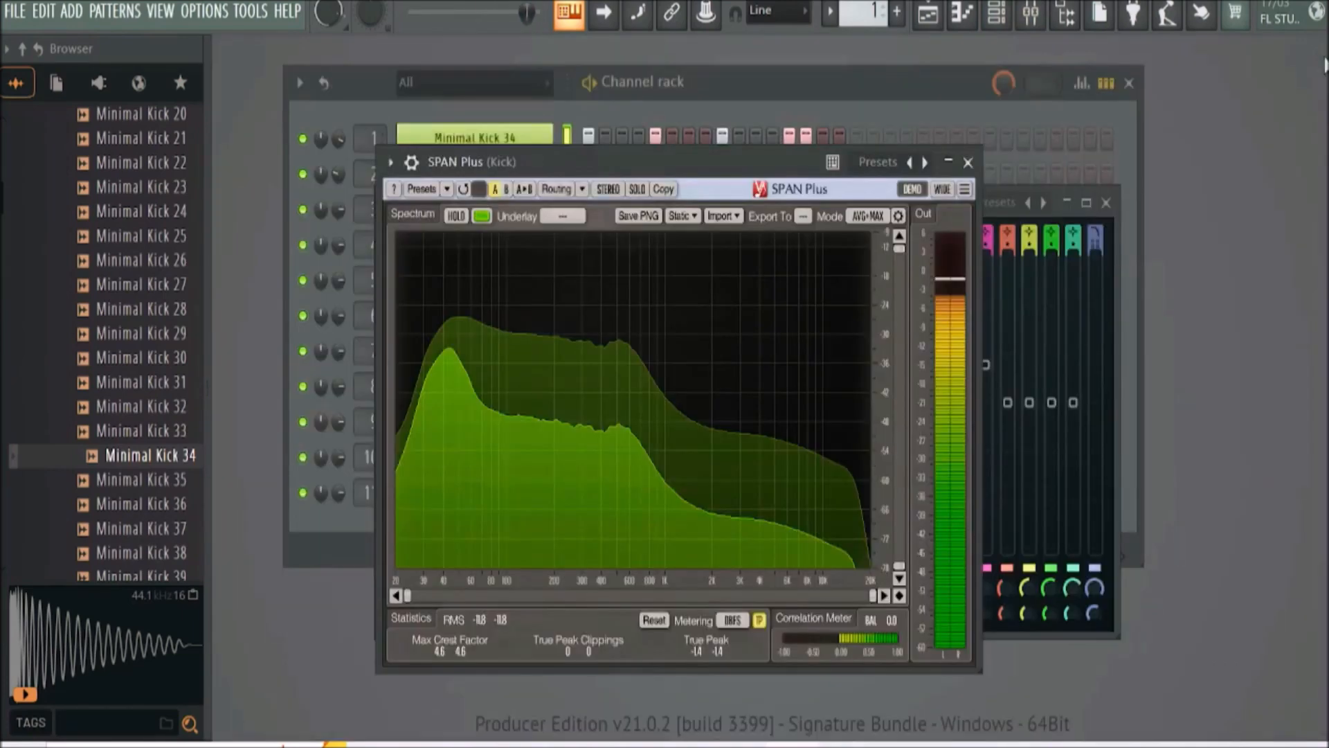
{"action": "left_click", "coordinate": [968, 162]}
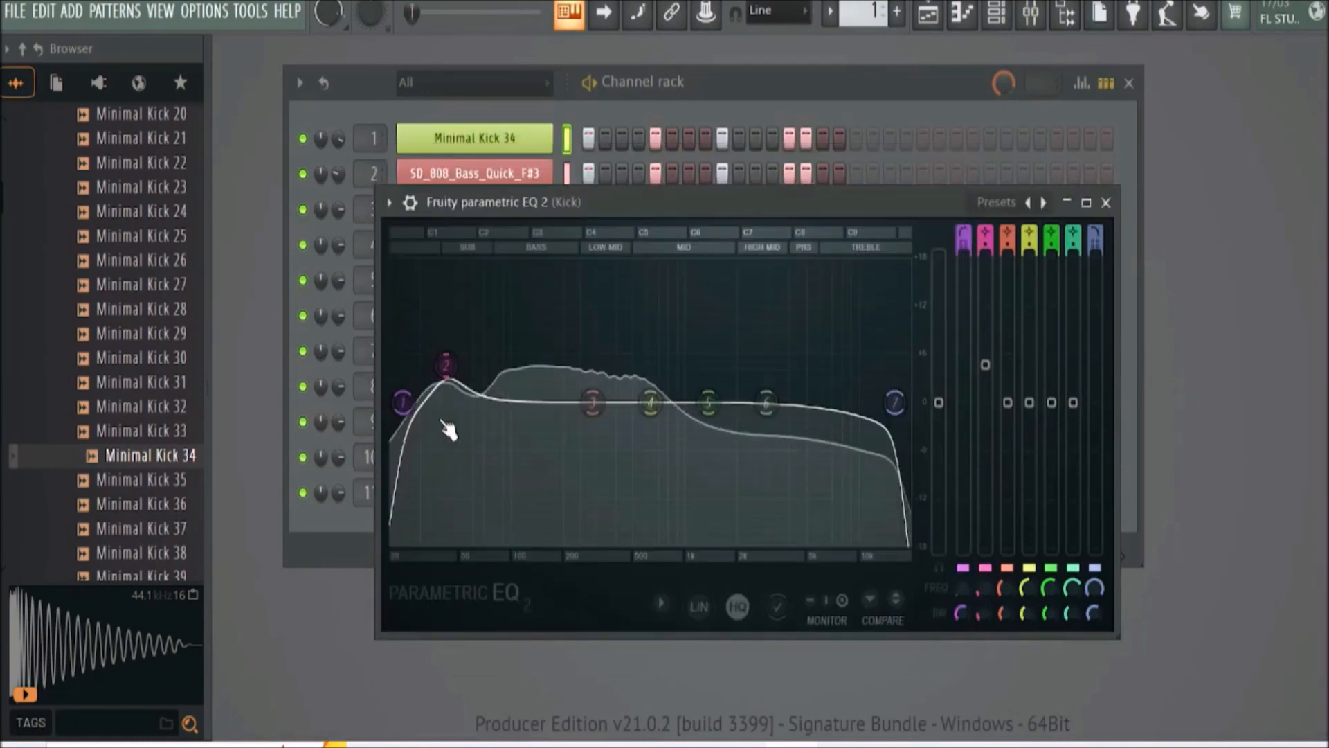
Move band 2 of the Kick's parametric EQ down to the lowest frequencies beside band 1, with a slight cut
{"action": "left_click_drag", "start_coordinate": [446, 367], "coordinate": [441, 356]}
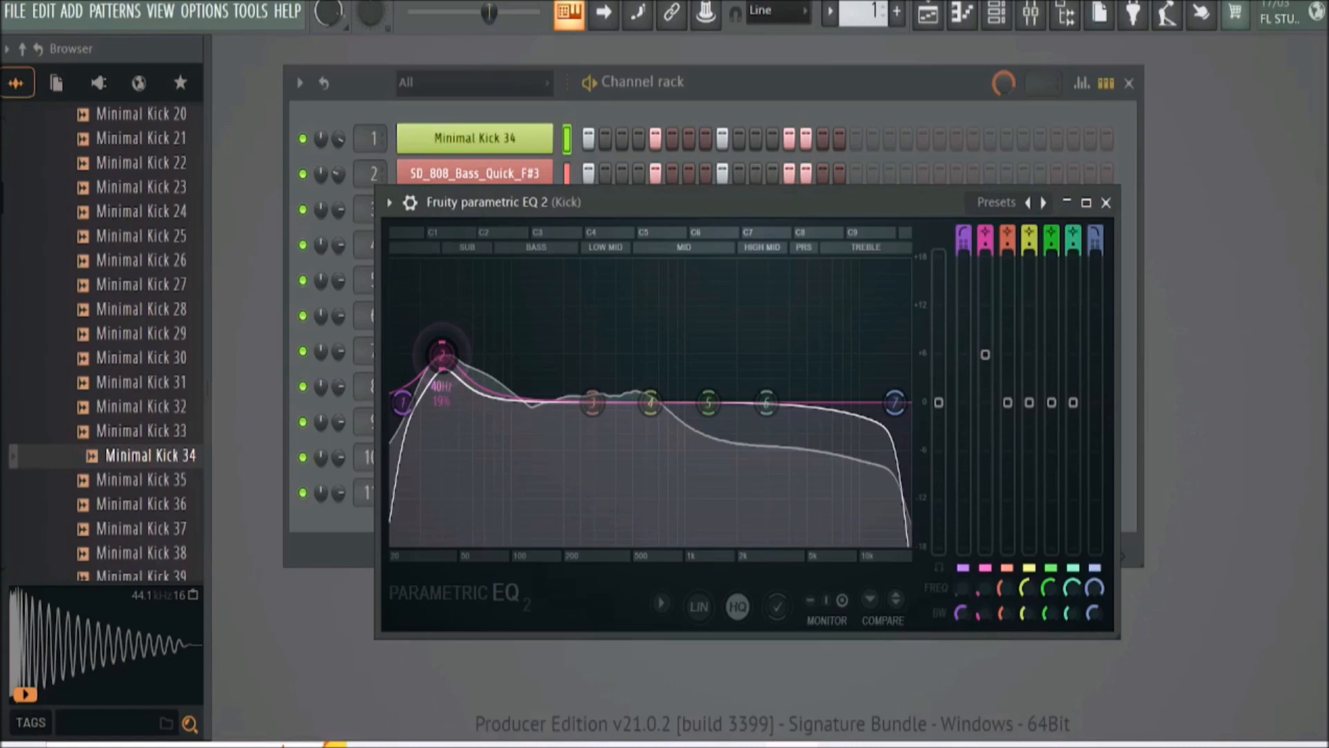
{"action": "left_click_drag", "start_coordinate": [442, 355], "coordinate": [400, 405]}
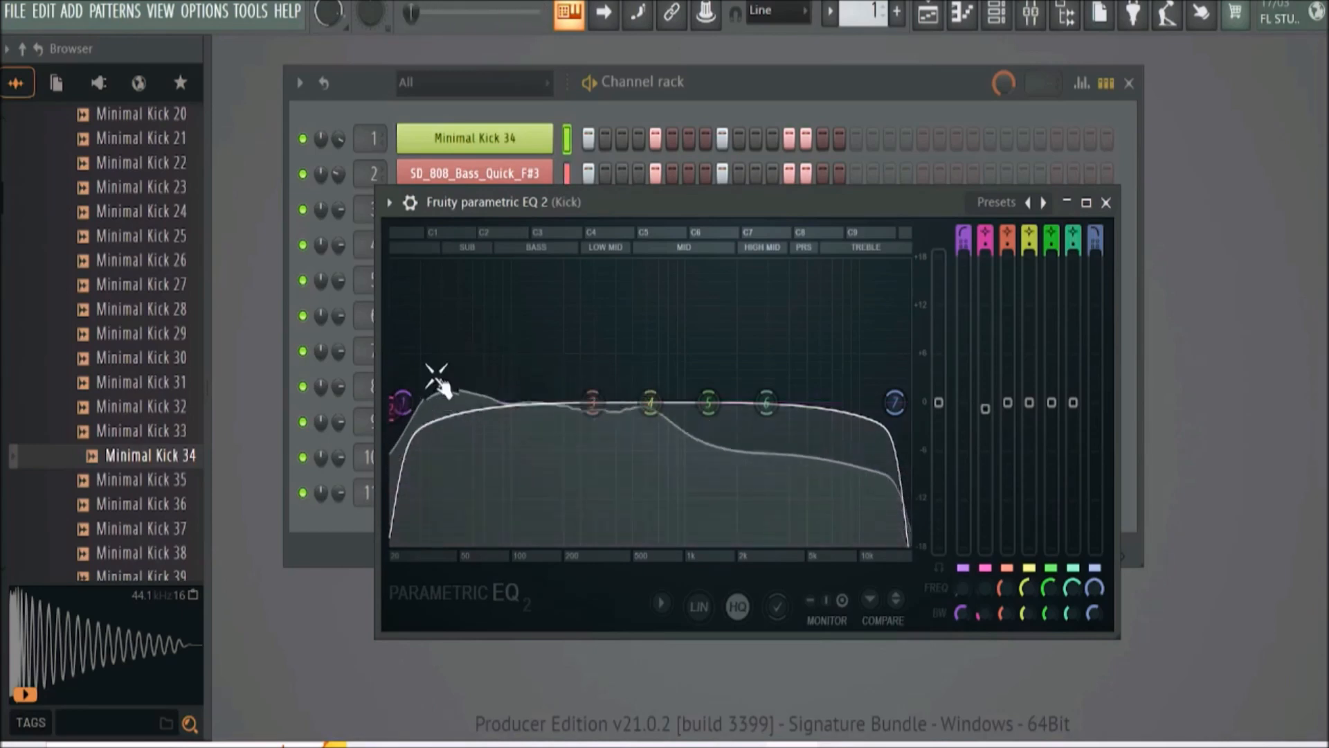
{"action": "mouse_move", "coordinate": [399, 414]}
{"action": "left_mouse_down"}
{"action": "mouse_move", "coordinate": [439, 350]}
{"action": "mouse_move", "coordinate": [450, 358]}
{"action": "mouse_move", "coordinate": [420, 409]}
{"action": "left_mouse_up"}
Boost band 3 of the Kick's EQ as a narrow peak at 51 Hz with a 7% bandwidth
{"action": "left_click_drag", "start_coordinate": [593, 403], "coordinate": [480, 360]}
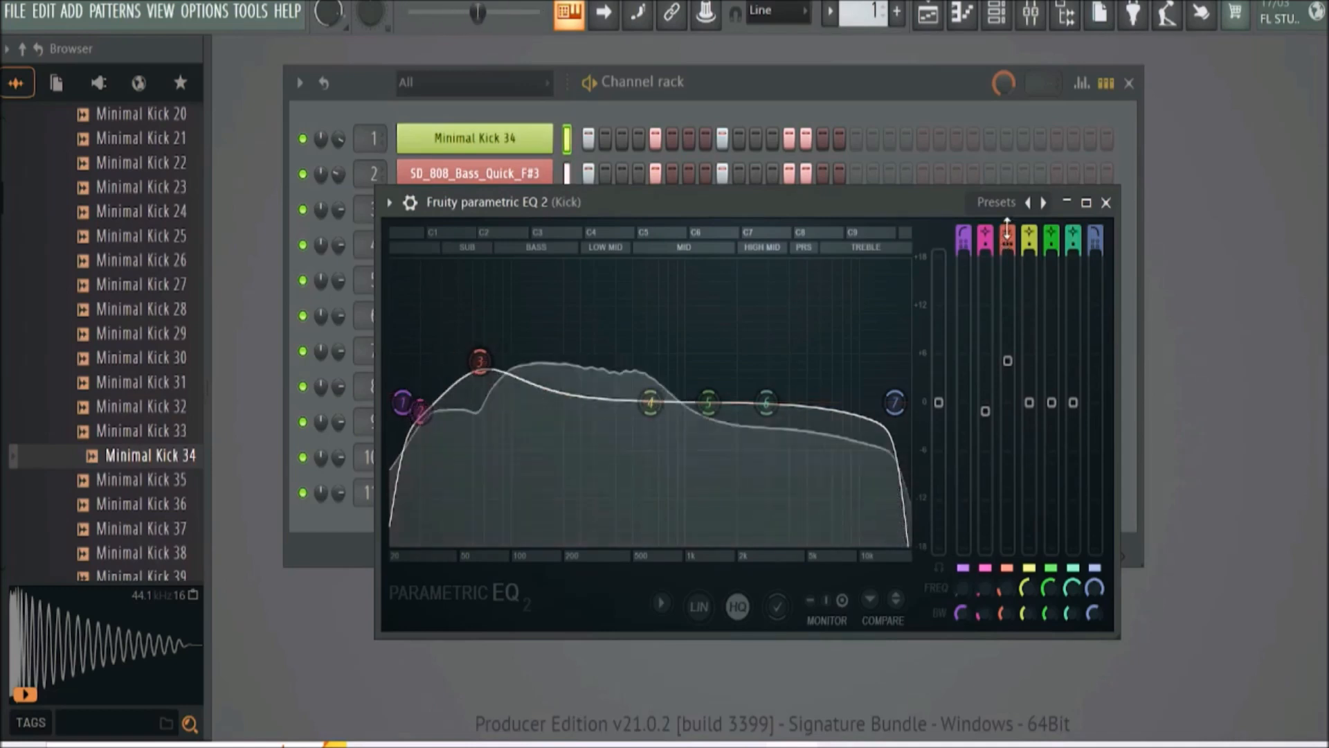
{"action": "left_click_drag", "start_coordinate": [480, 402], "coordinate": [480, 361]}
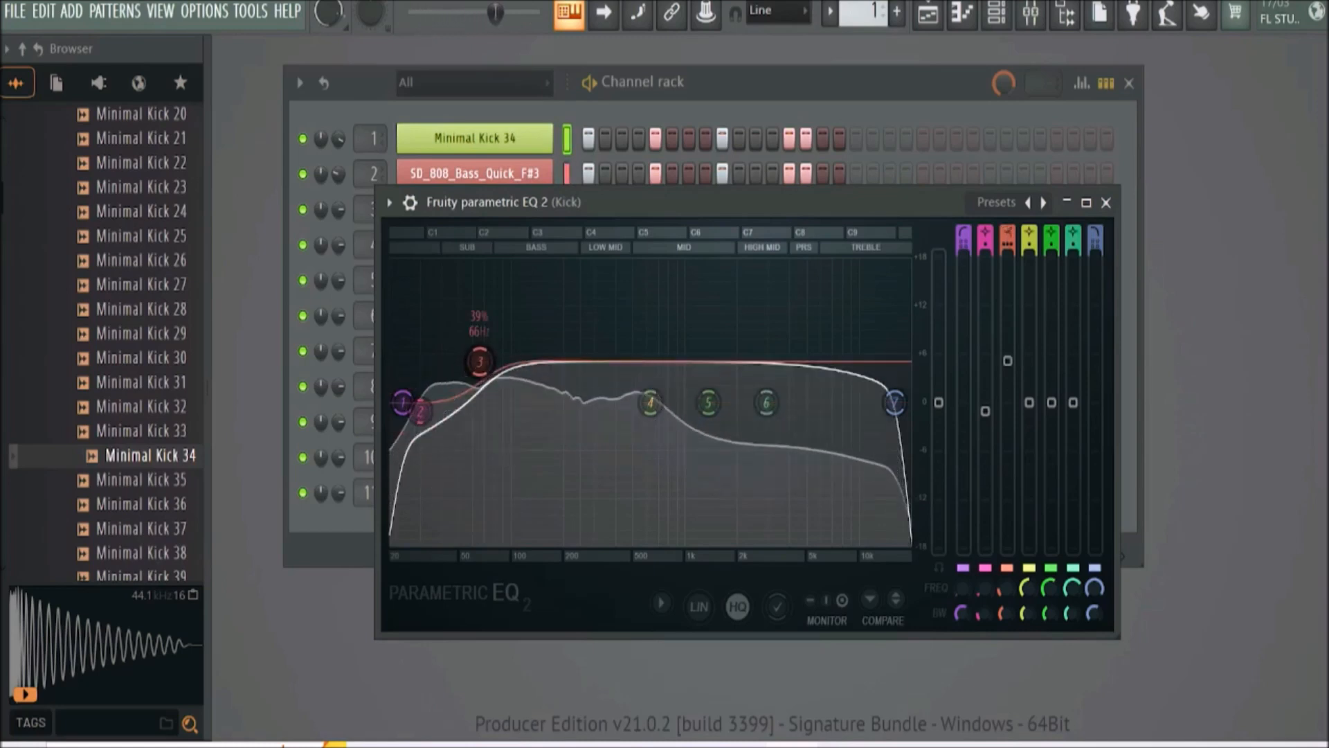
{"action": "scroll", "coordinate": [480, 361], "scroll_direction": "down", "scroll_amount": 3}
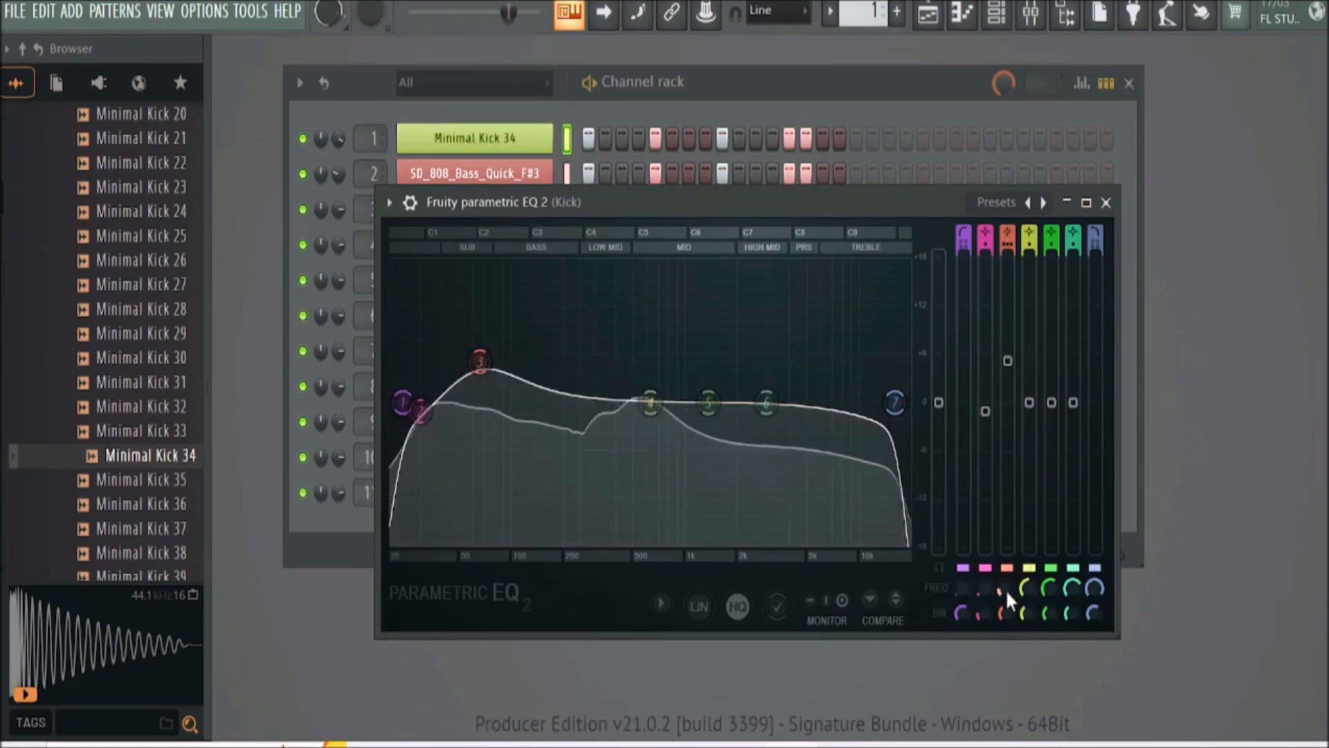
{"action": "left_click_drag", "start_coordinate": [1003, 591], "coordinate": [1005, 599]}
{"action": "scroll", "coordinate": [461, 361], "scroll_direction": "down", "scroll_amount": 10}
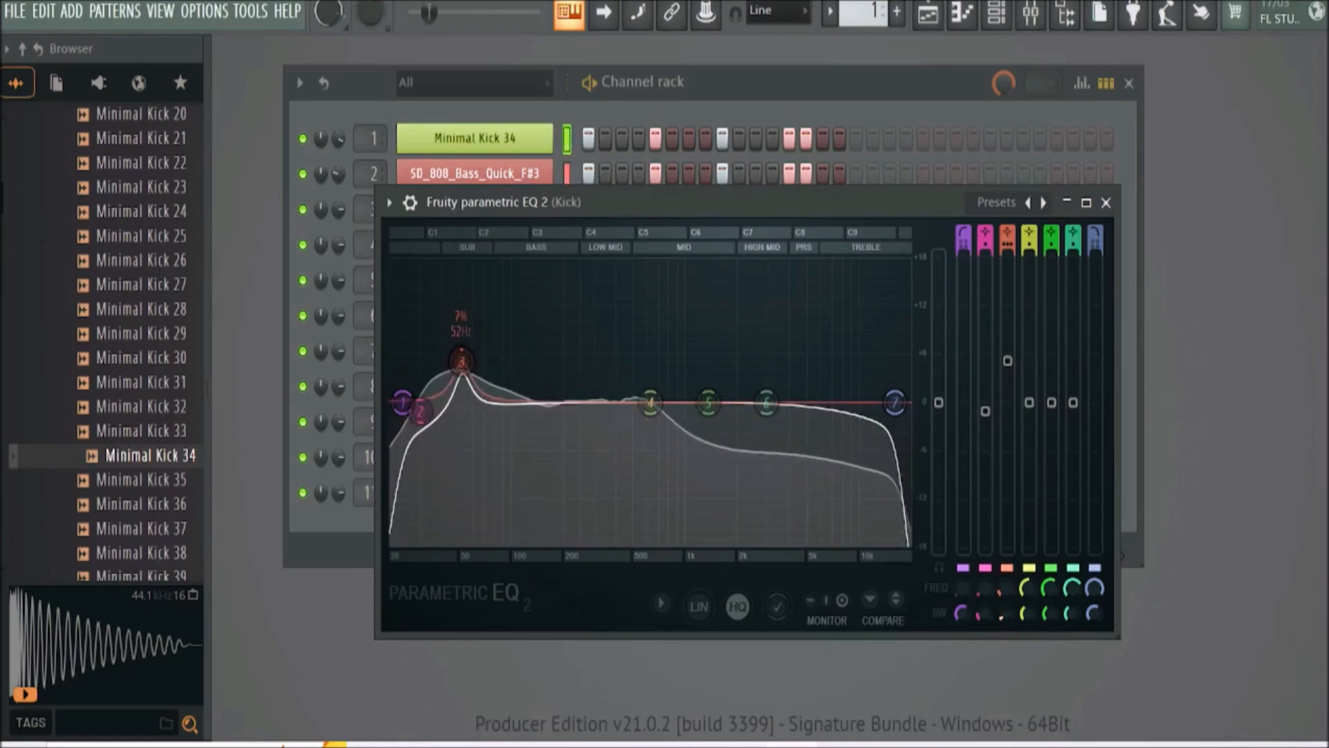
{"action": "mouse_move", "coordinate": [461, 361]}
{"action": "left_mouse_down"}
{"action": "mouse_move", "coordinate": [446, 357]}
{"action": "mouse_move", "coordinate": [459, 357]}
{"action": "left_mouse_up"}
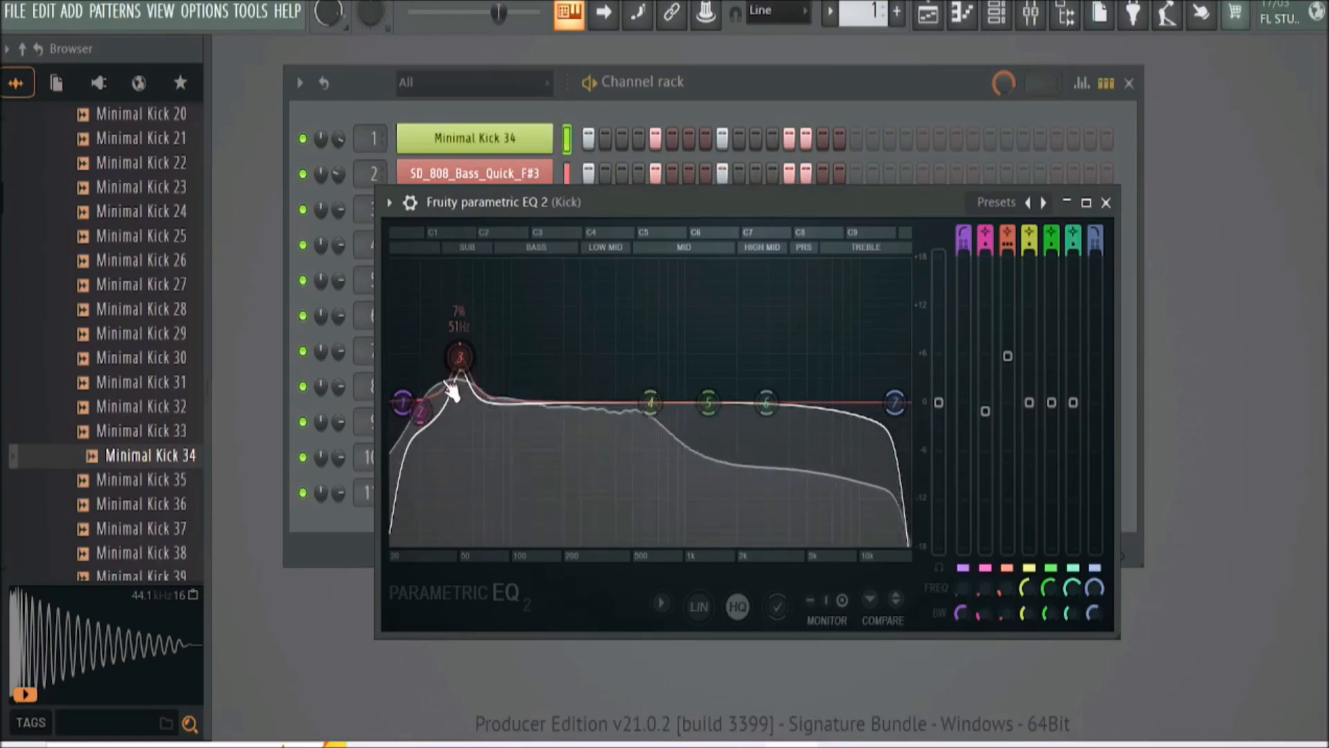
Boost band 4 of the Kick's EQ narrowly near 597 Hz, and slightly raise band 5 at 2418 Hz and band 6 above it
{"action": "left_click_drag", "start_coordinate": [643, 396], "coordinate": [651, 367]}
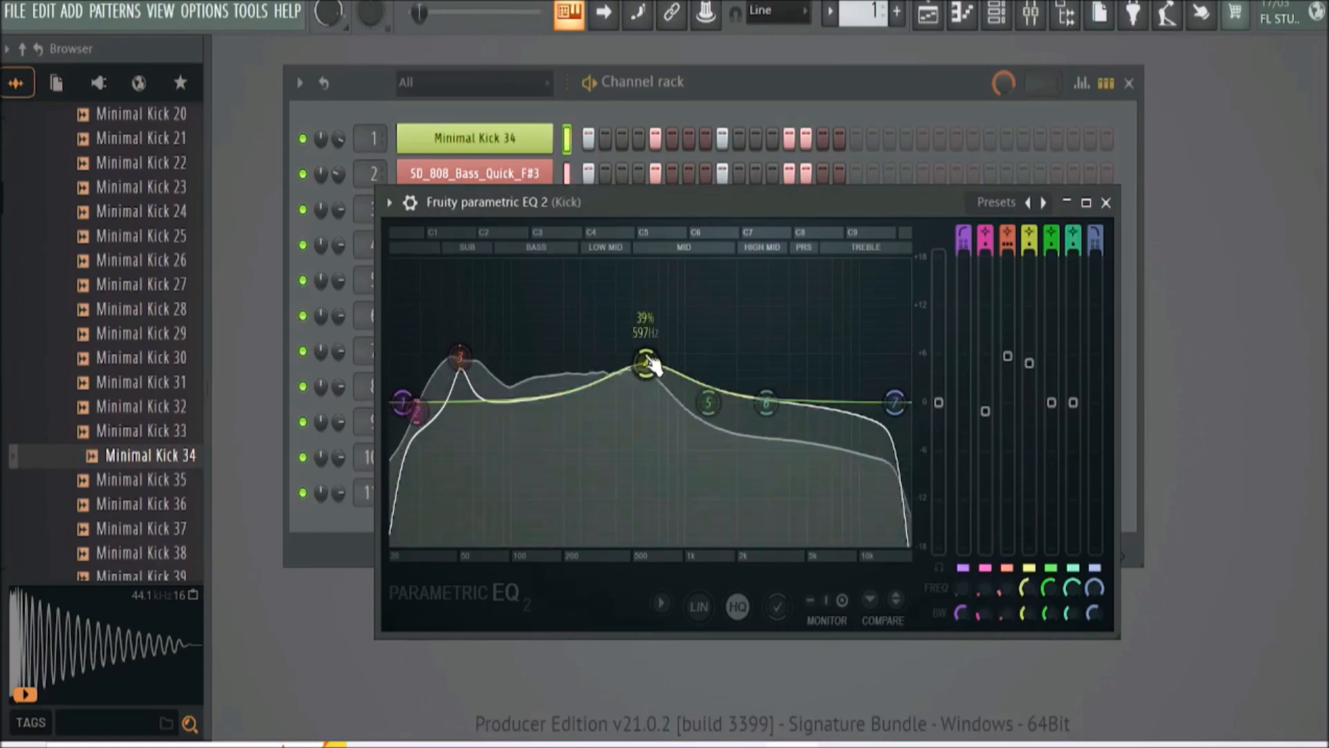
{"action": "left_click_drag", "start_coordinate": [1032, 609], "coordinate": [1031, 638]}
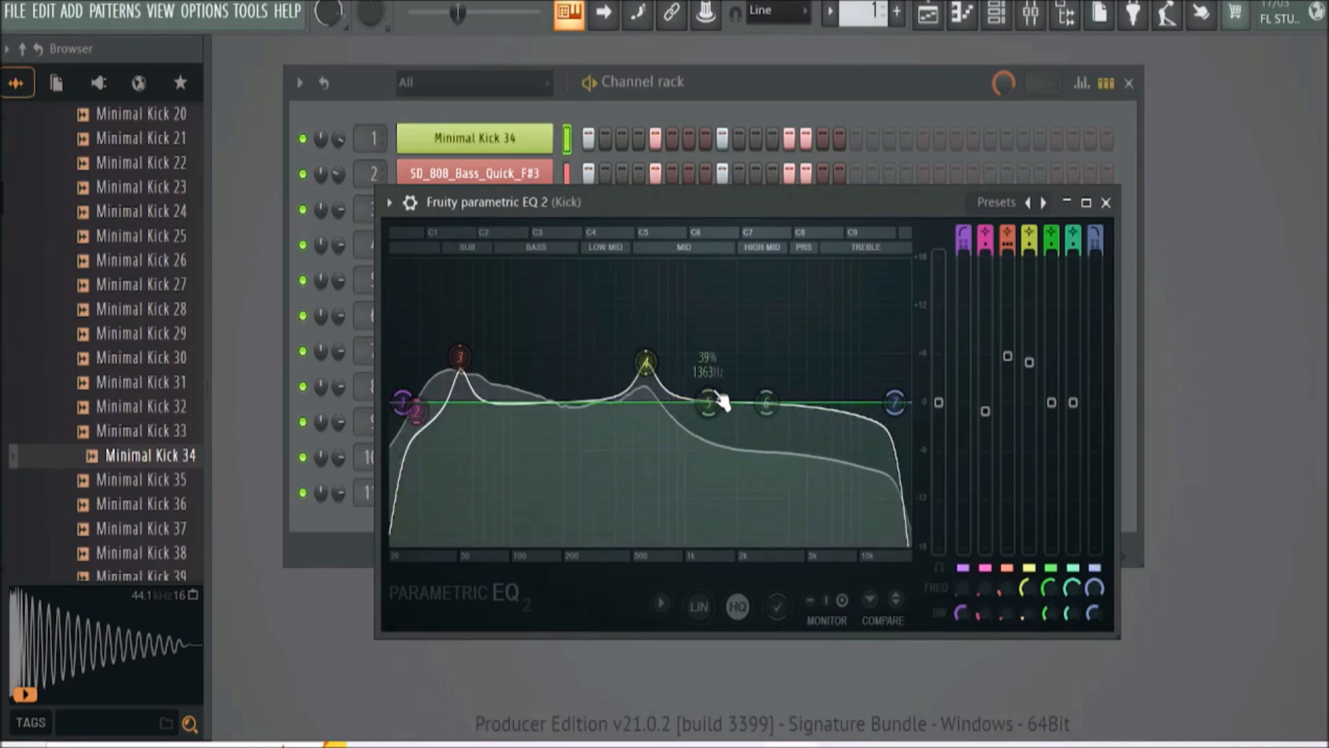
{"action": "left_click_drag", "start_coordinate": [719, 403], "coordinate": [818, 391]}
{"action": "left_click_drag", "start_coordinate": [712, 403], "coordinate": [754, 395]}
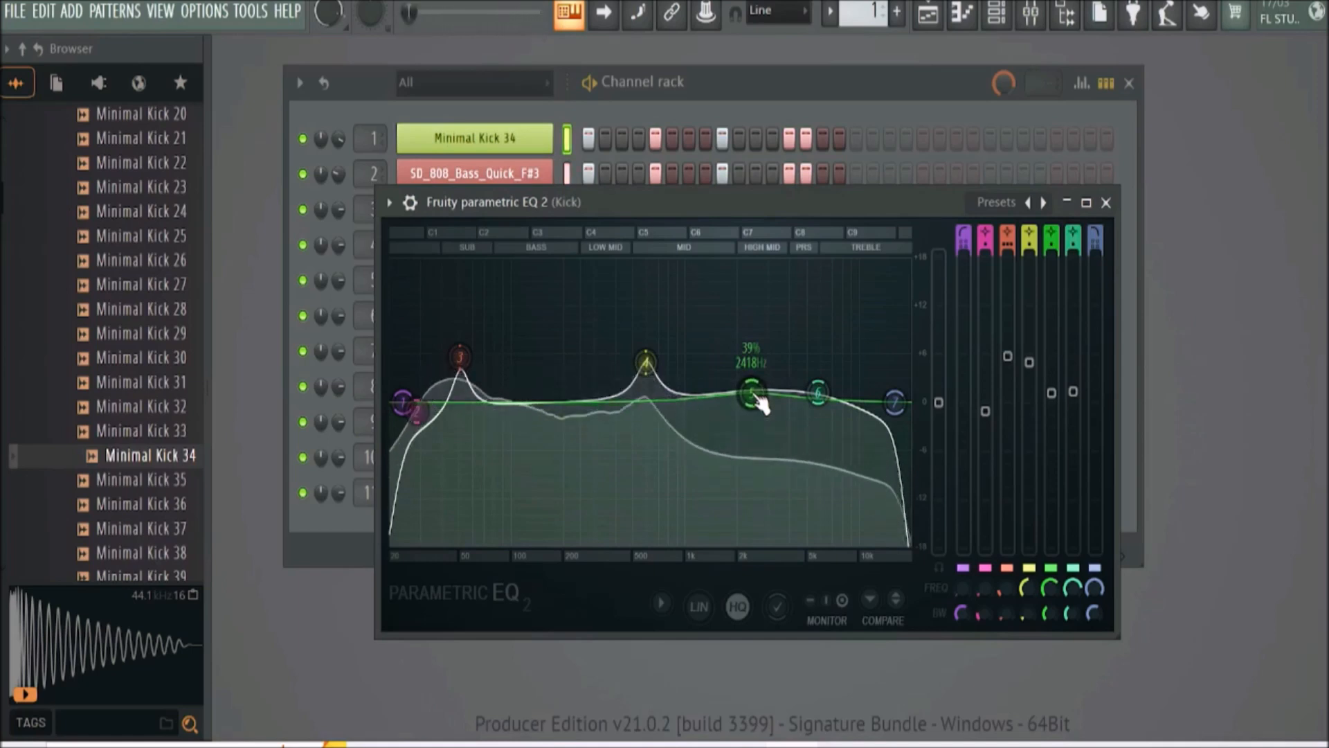
Fine-tune band 4 of the Kick's EQ to a boost at about 618 Hz with 8% bandwidth, and close the EQ
{"action": "left_click_drag", "start_coordinate": [646, 362], "coordinate": [650, 370]}
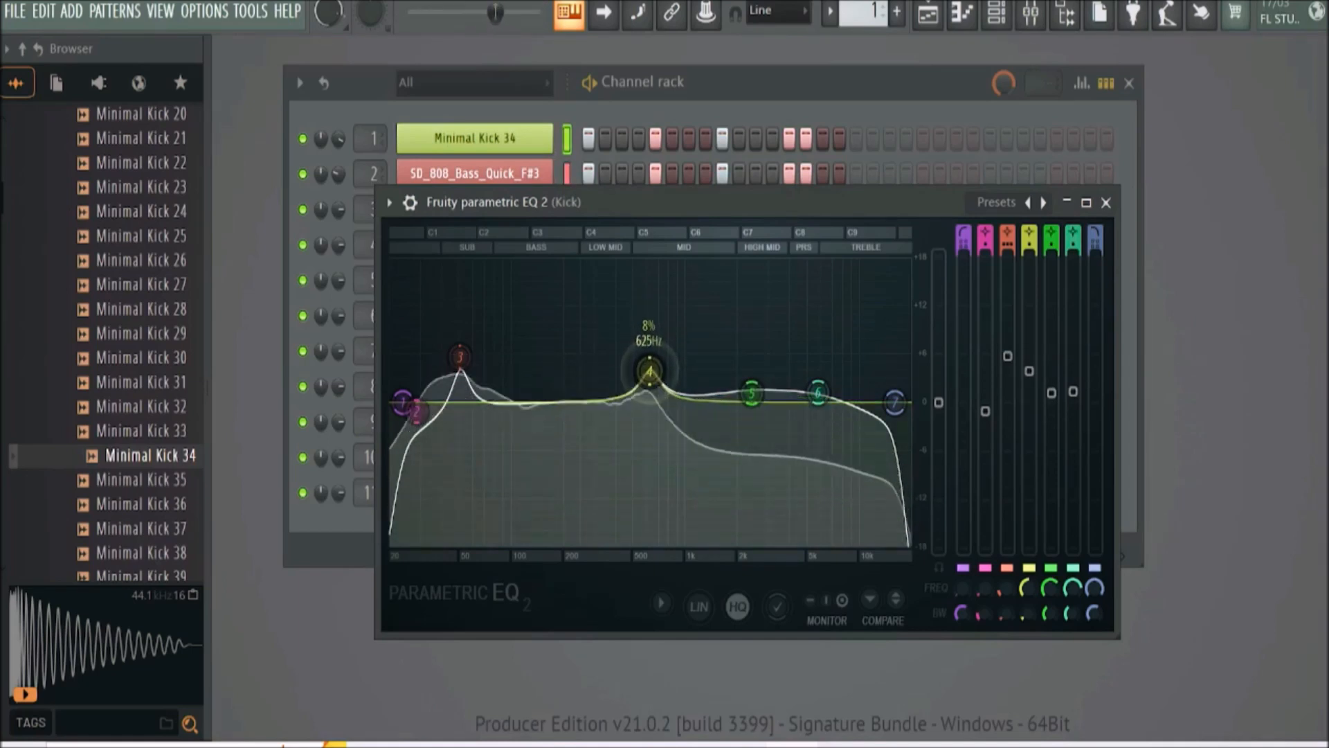
{"action": "left_click_drag", "start_coordinate": [649, 372], "coordinate": [650, 348]}
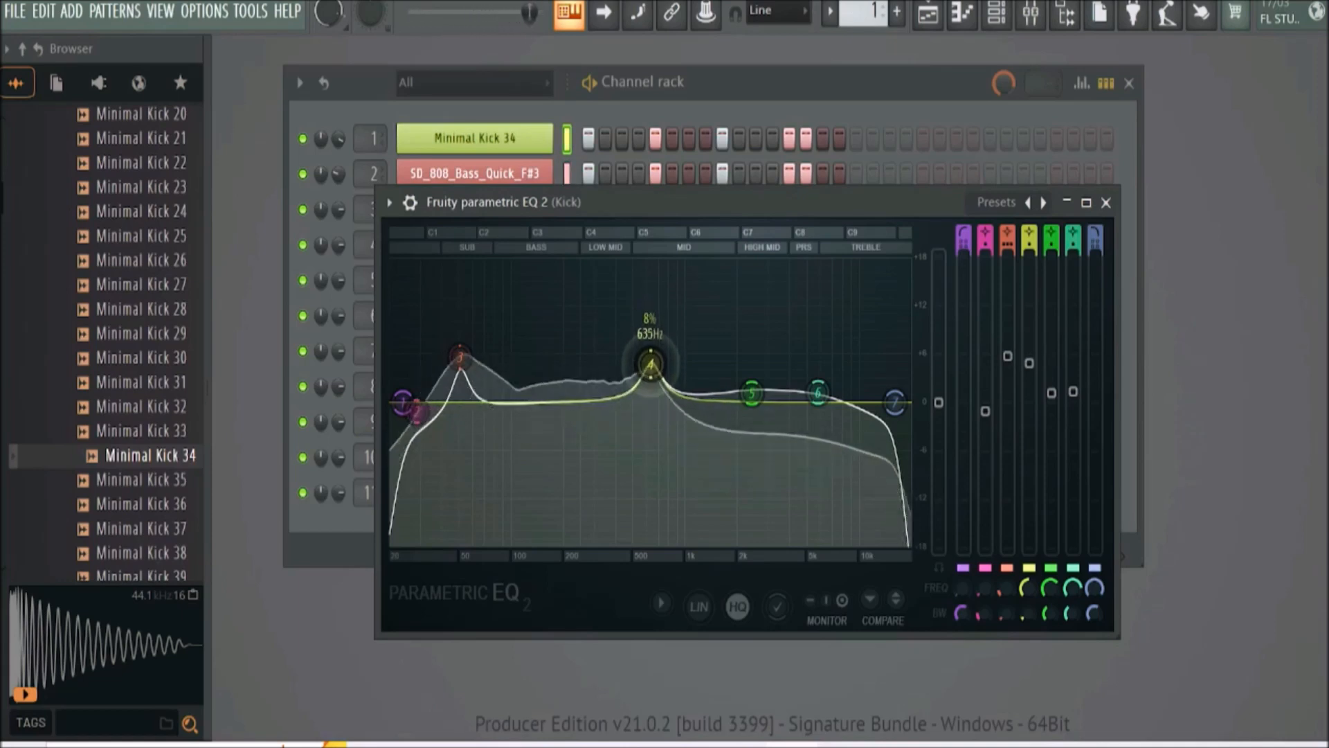
{"action": "left_click_drag", "start_coordinate": [649, 367], "coordinate": [652, 372]}
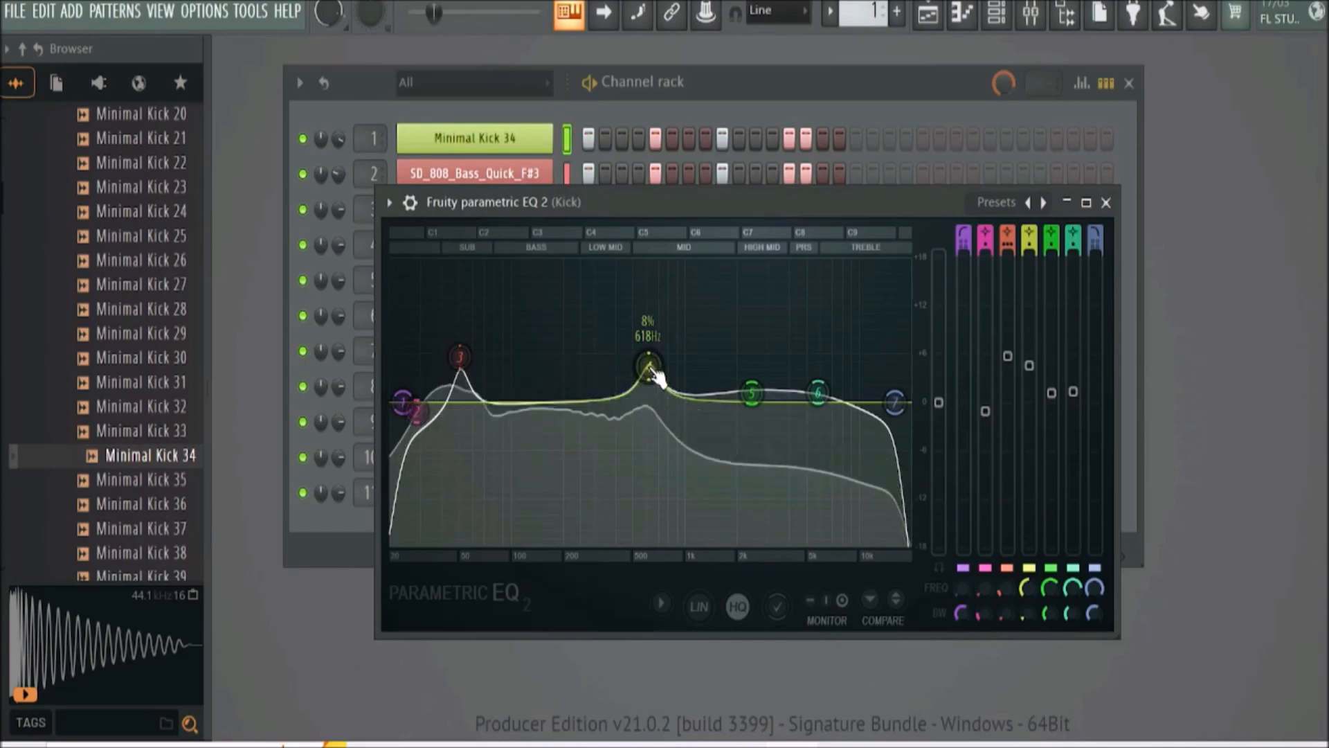
{"action": "left_click", "coordinate": [1106, 202]}
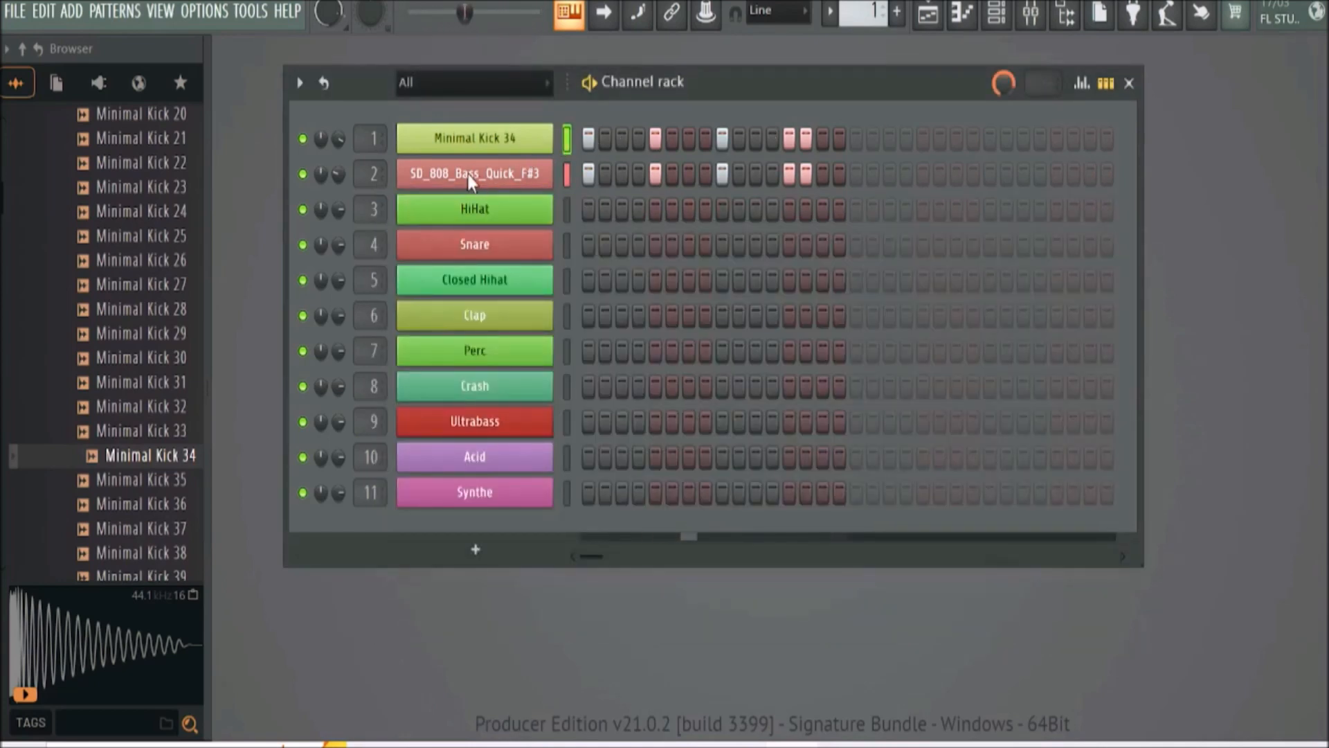
Rename the 808 bass channel as _808F#3
{"action": "right_click", "coordinate": [475, 182]}
{"action": "left_click", "coordinate": [654, 215]}
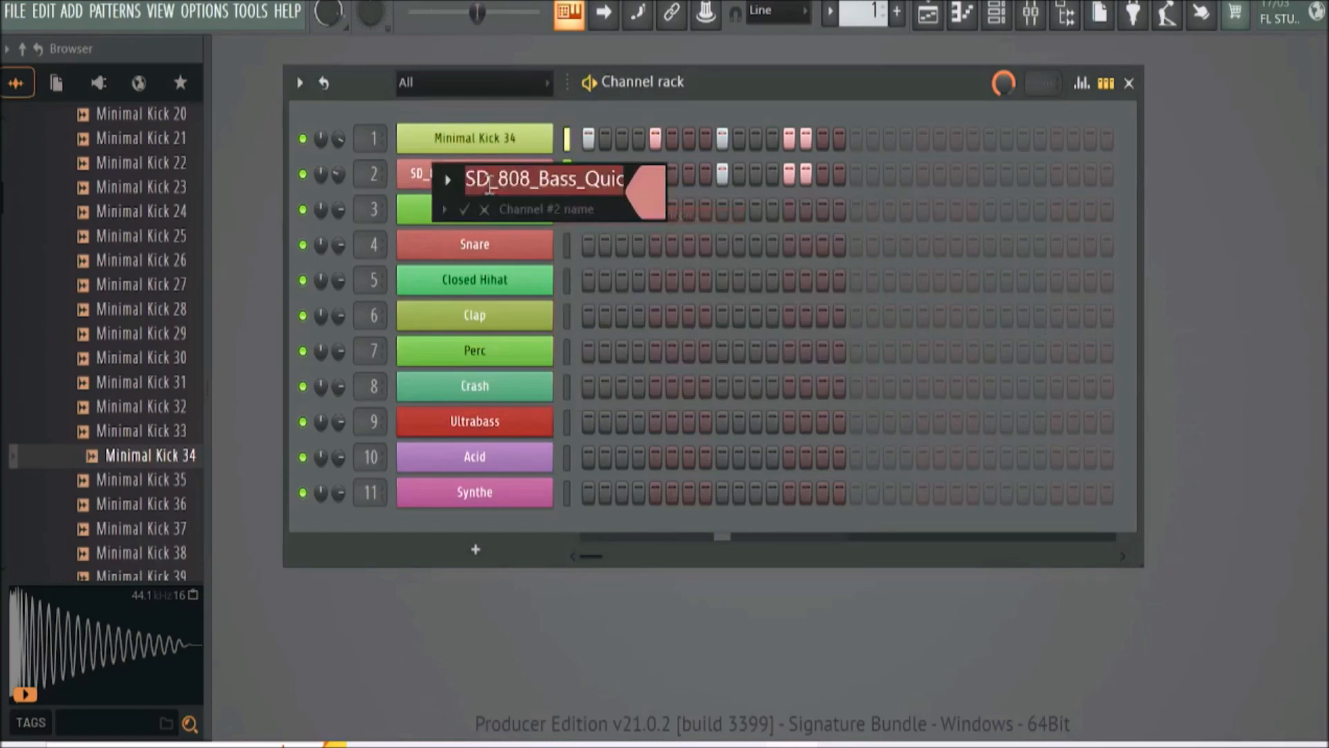
{"action": "left_click_drag", "start_coordinate": [539, 181], "coordinate": [496, 191]}
{"action": "key", "text": "BackSpace"}
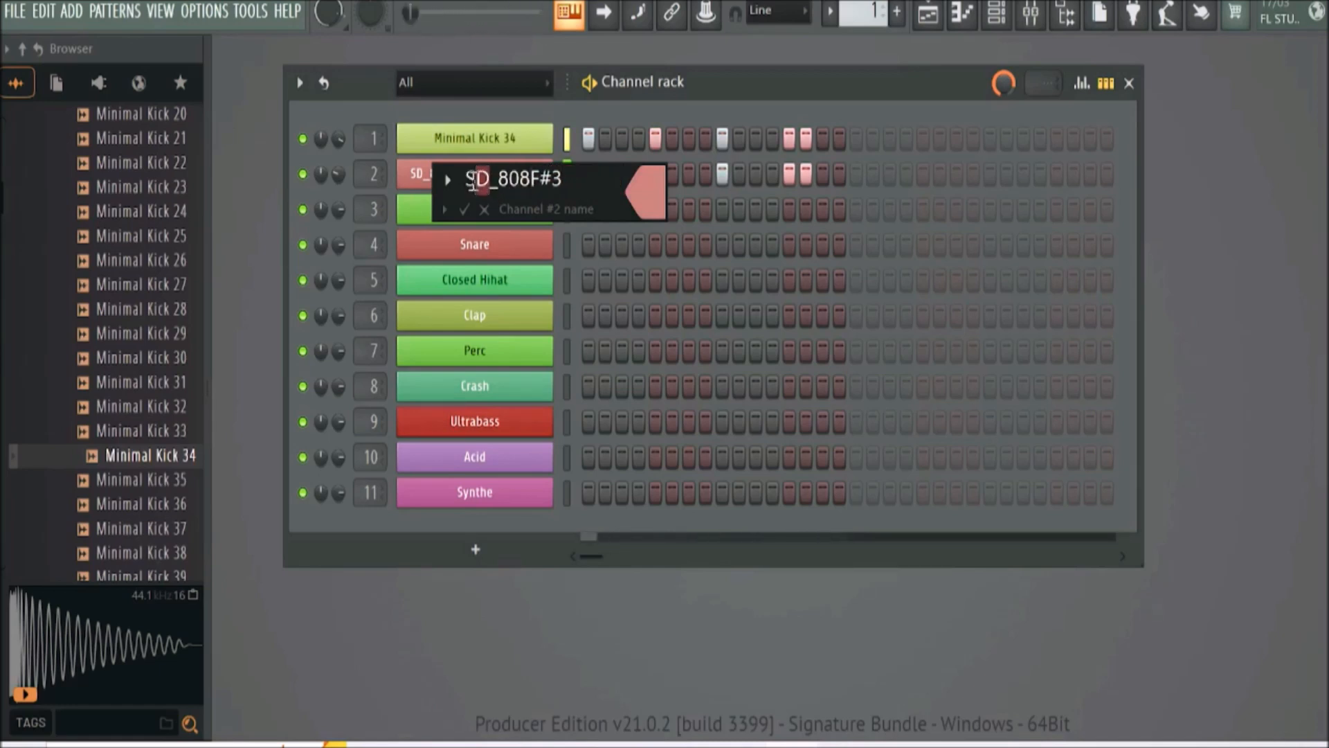
{"action": "key", "text": "BackSpace"}
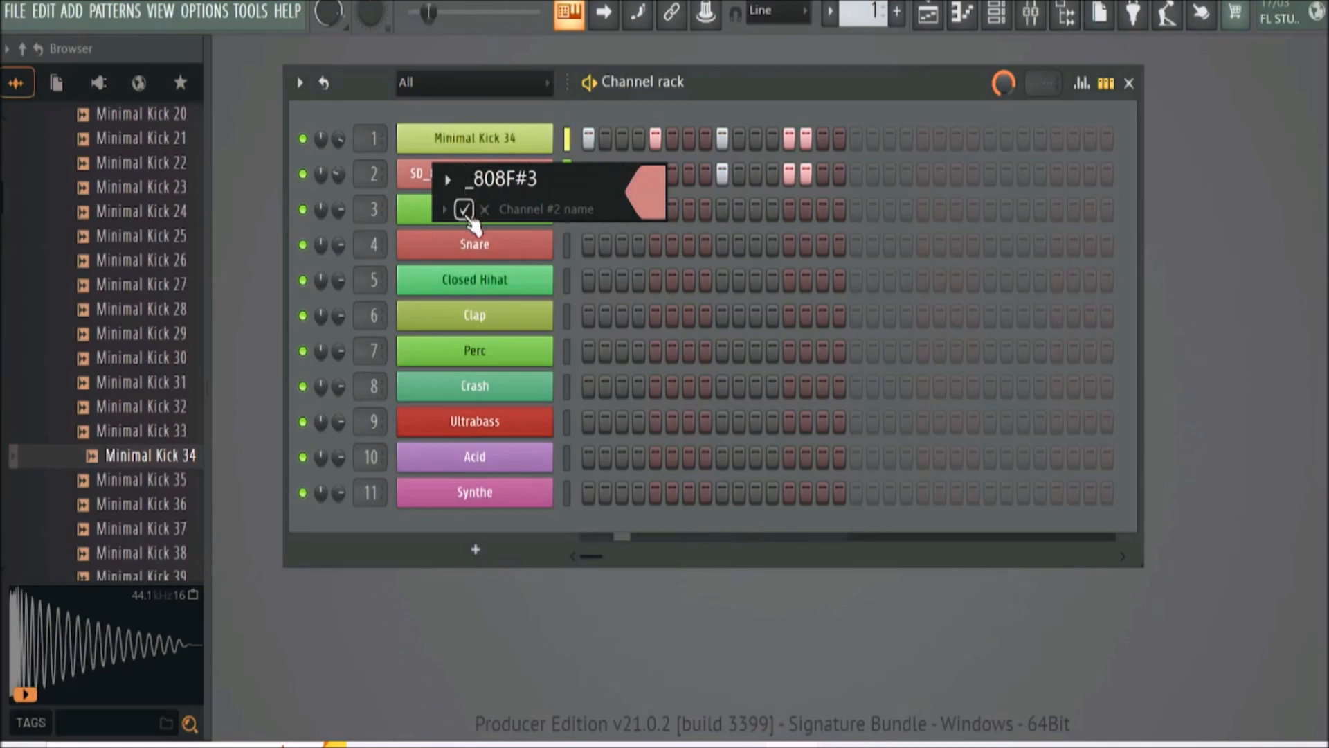
{"action": "left_click", "coordinate": [465, 209]}
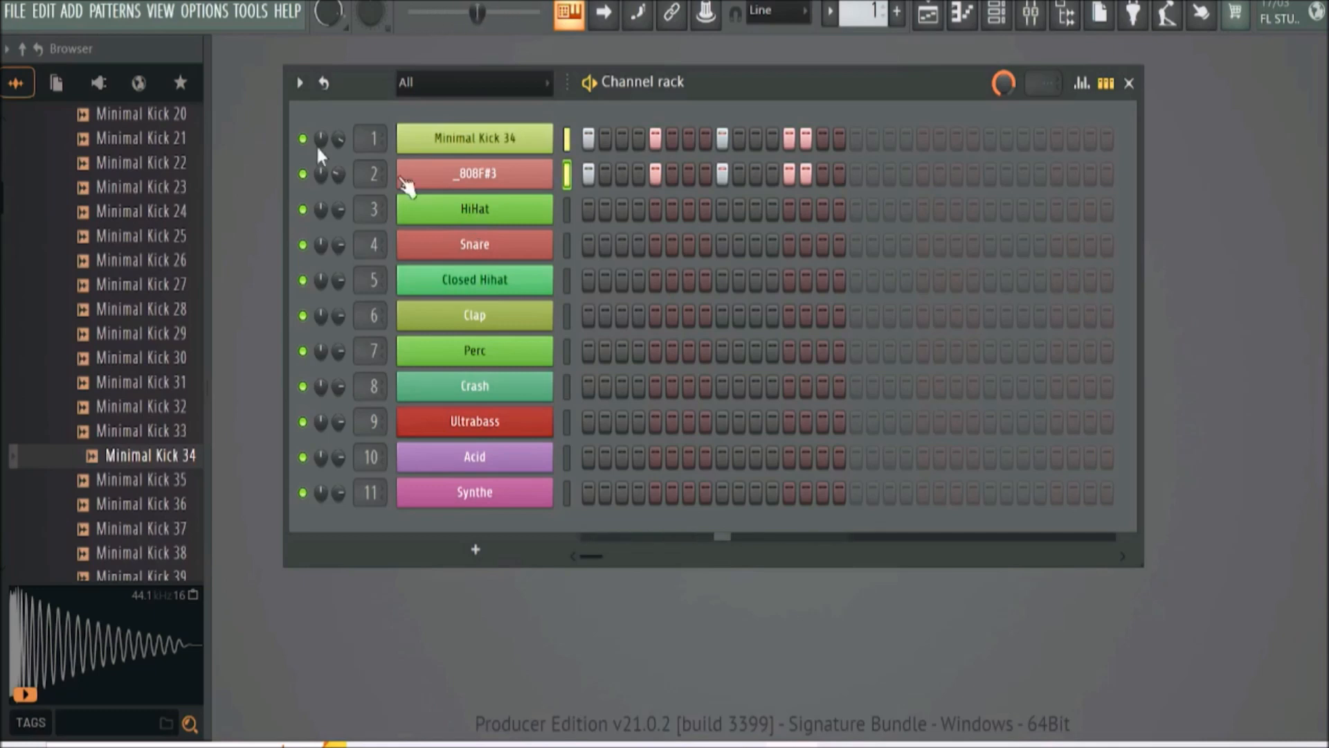
Save the project under the new name "compo acid trance", keeping the data stored in the Edison plugin
{"action": "left_click", "coordinate": [23, 14]}
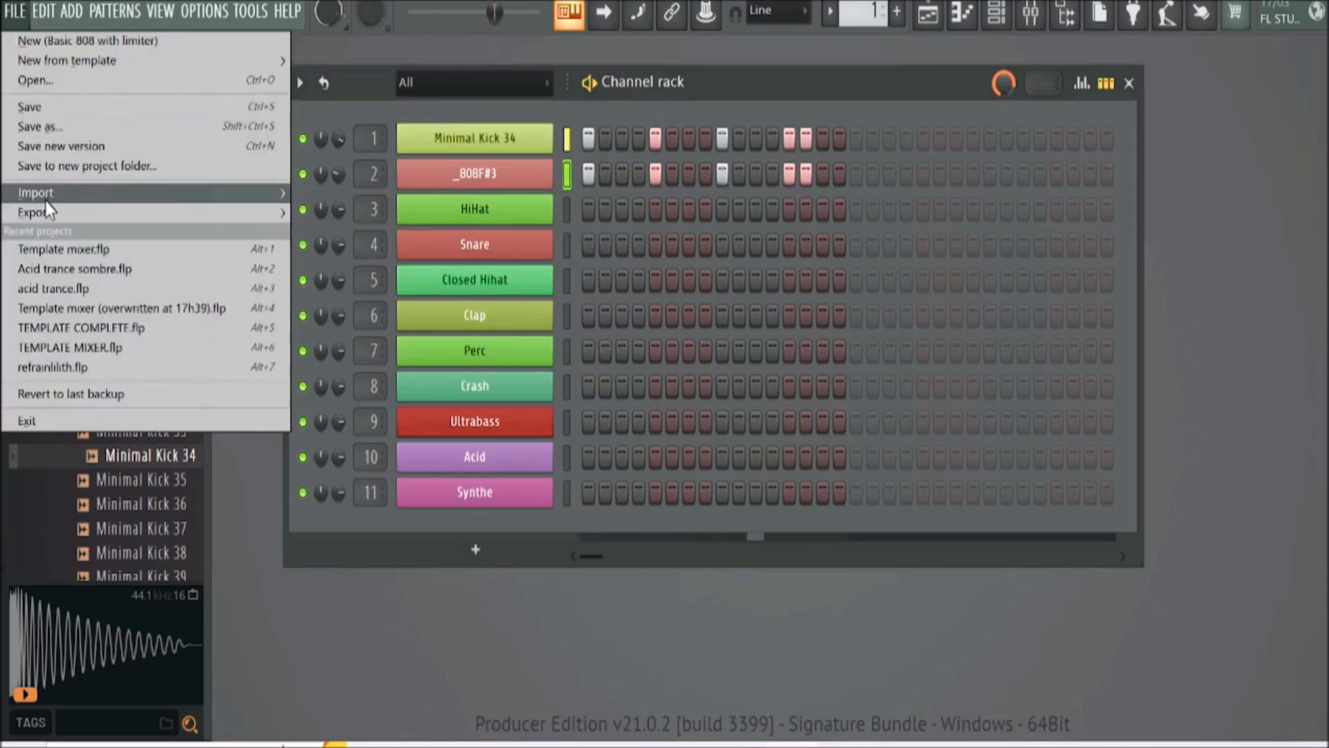
{"action": "left_click", "coordinate": [44, 127]}
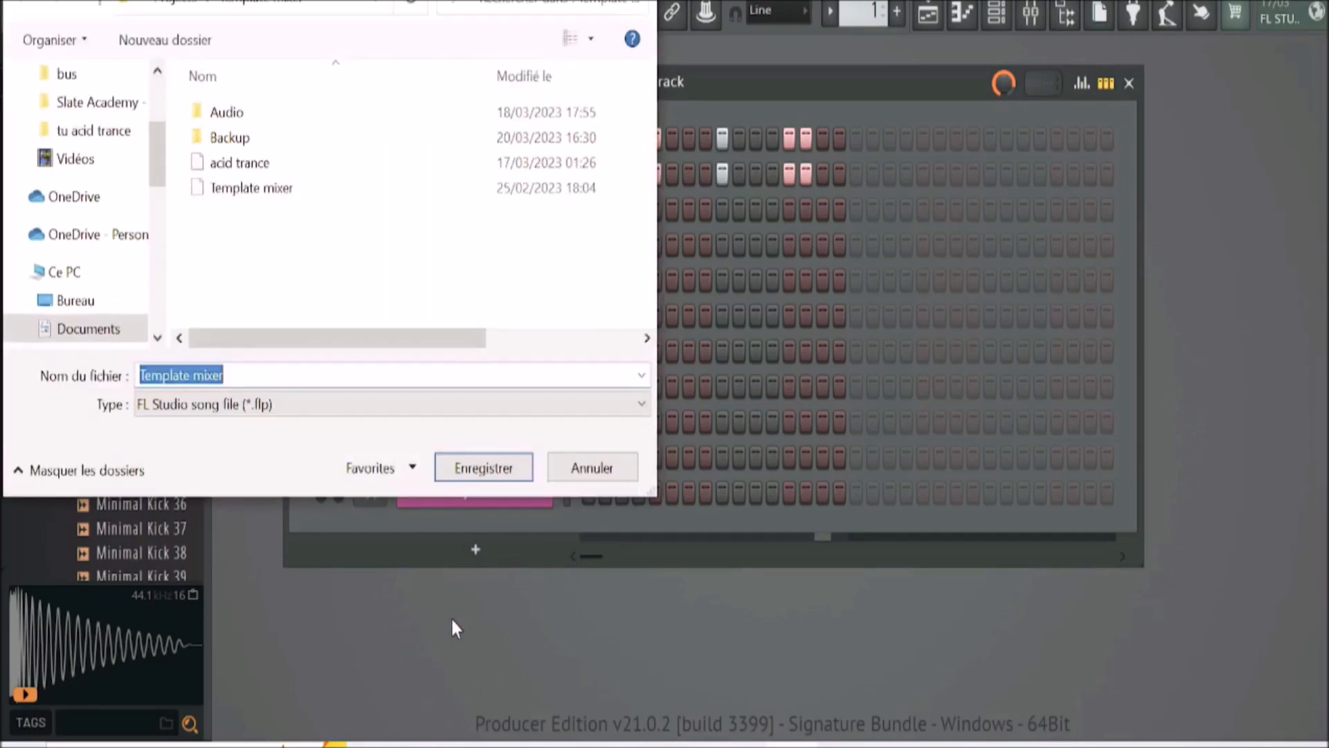
{"action": "key", "text": "BackSpace"}
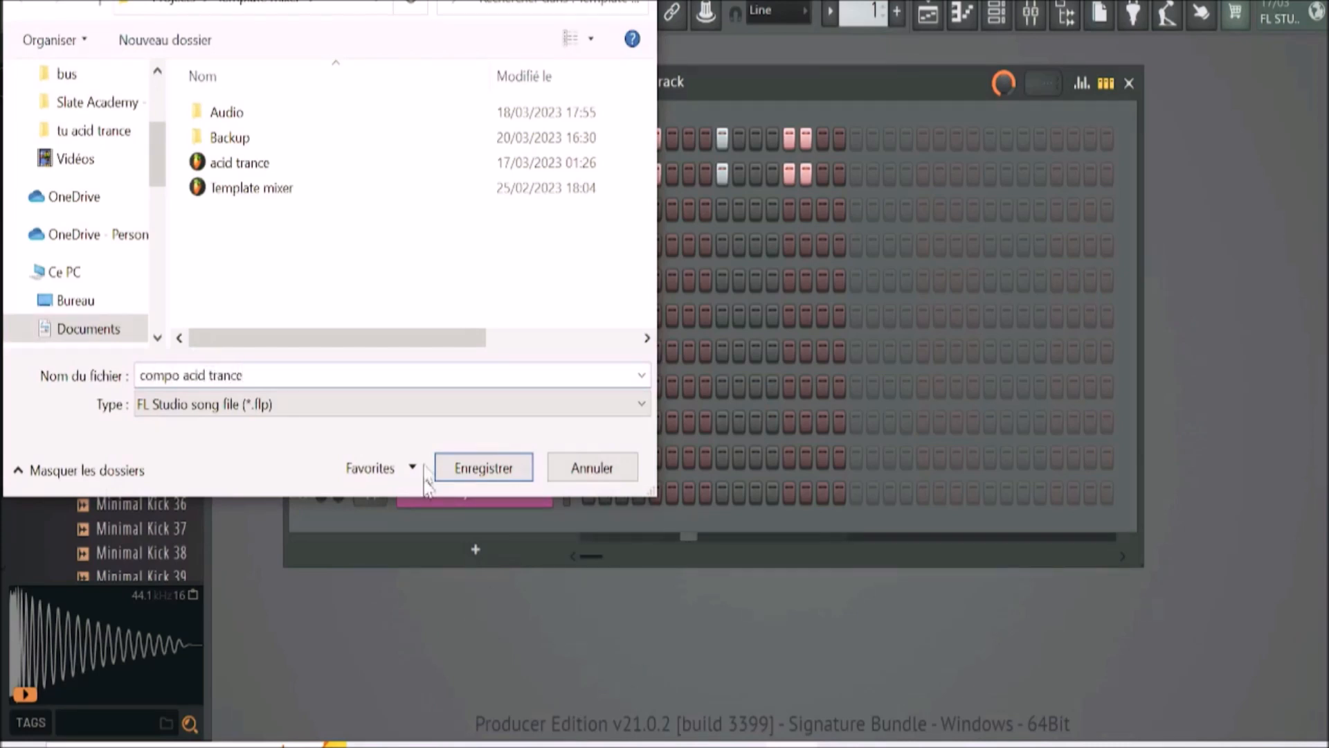
{"action": "left_click", "coordinate": [463, 467]}
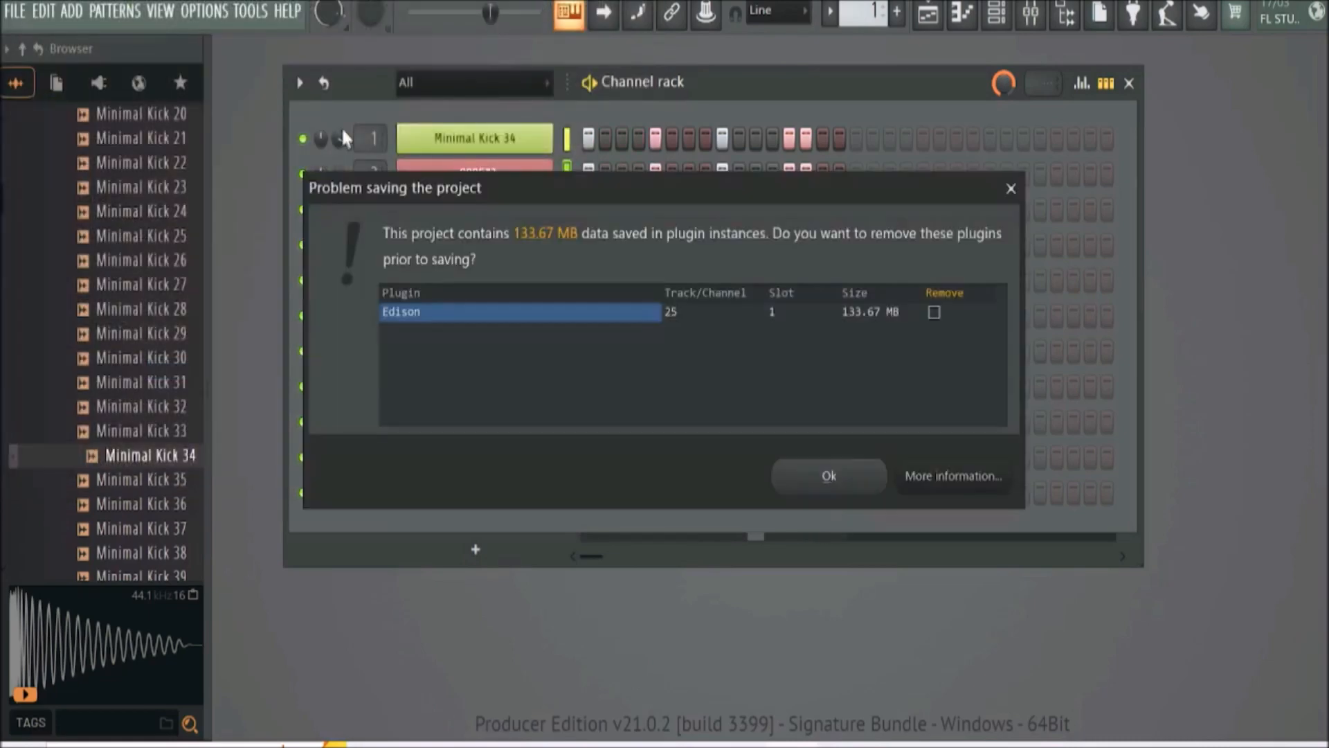
{"action": "left_click", "coordinate": [841, 489]}
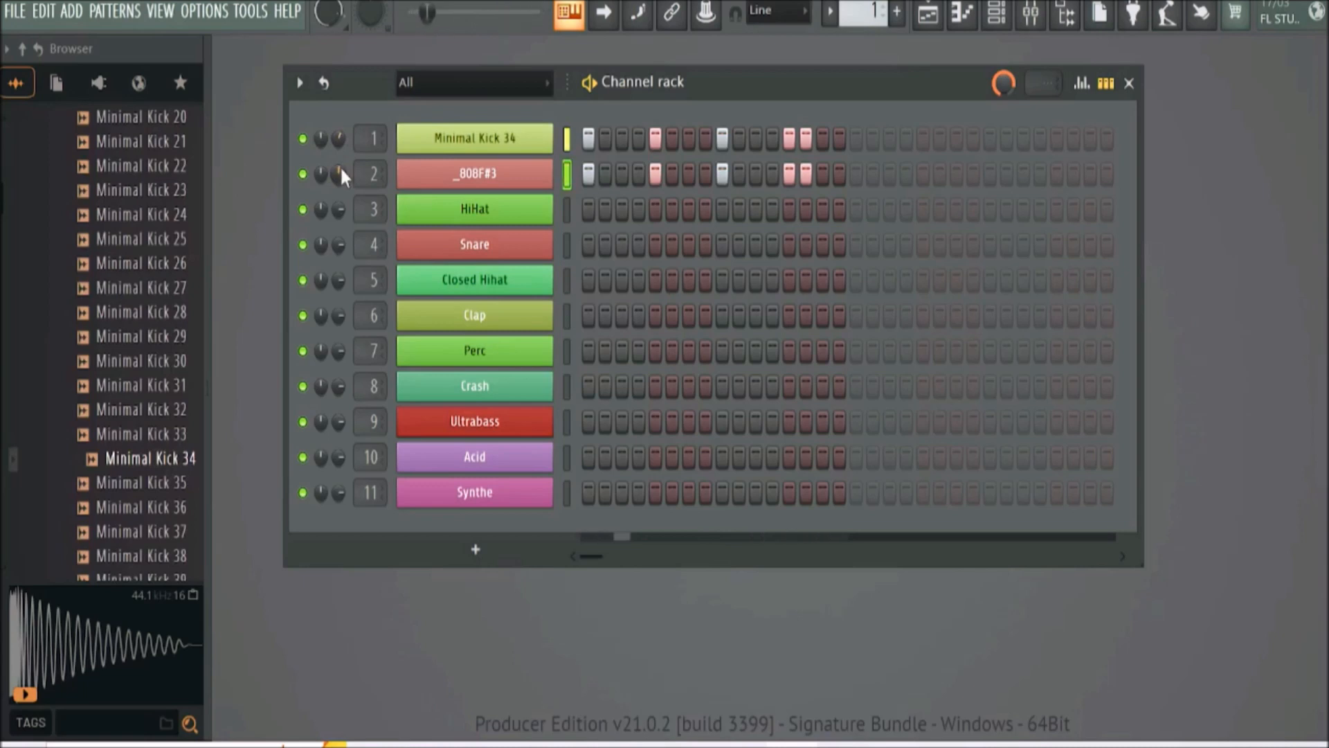
Open the 808 track's Fruity parametric EQ 2 and fine-tune the band 3 cut and the band 2 low boost
{"action": "left_click", "coordinate": [1031, 12]}
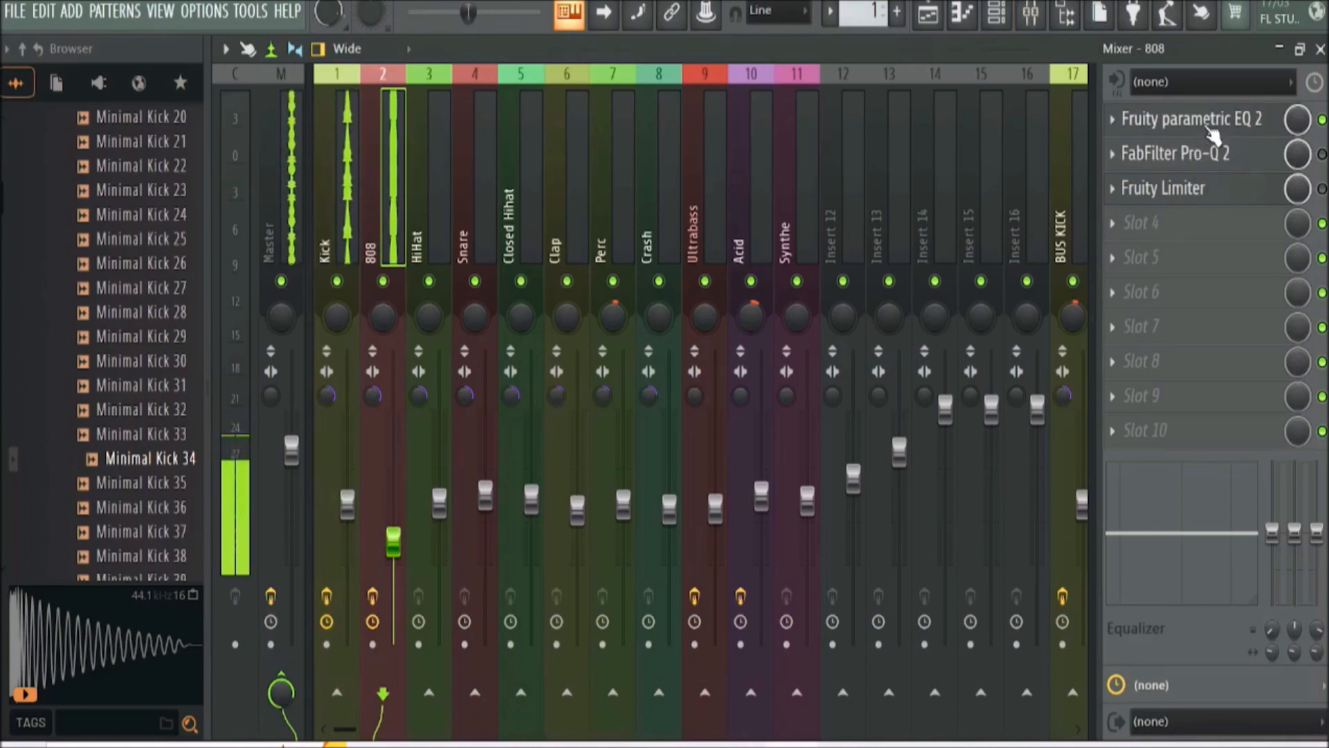
{"action": "left_click", "coordinate": [1208, 121]}
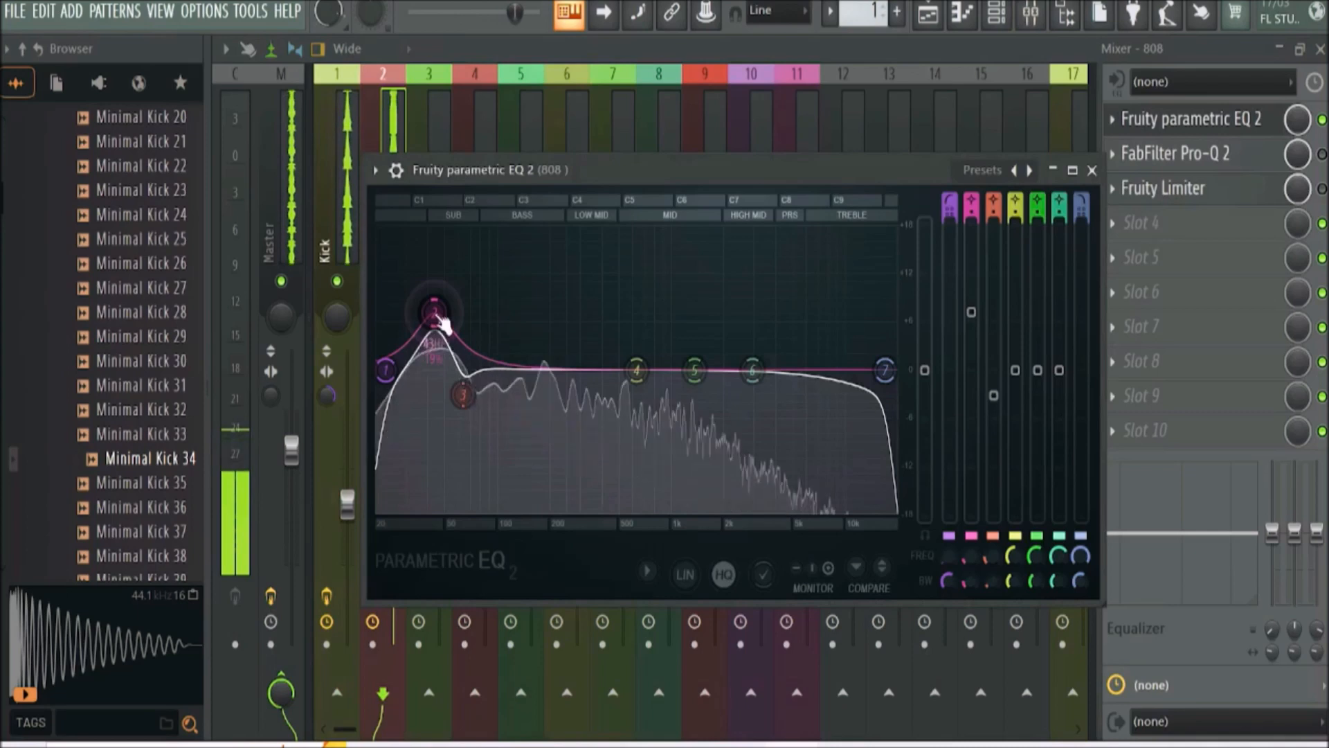
{"action": "left_click", "coordinate": [462, 396]}
{"action": "left_click_drag", "start_coordinate": [471, 395], "coordinate": [477, 399]}
{"action": "left_click_drag", "start_coordinate": [431, 320], "coordinate": [434, 325]}
Boost band 4 of the 808's EQ just above 200 Hz with a narrower bandwidth, and raise band 5 at 814 Hz
{"action": "left_click_drag", "start_coordinate": [656, 370], "coordinate": [571, 321]}
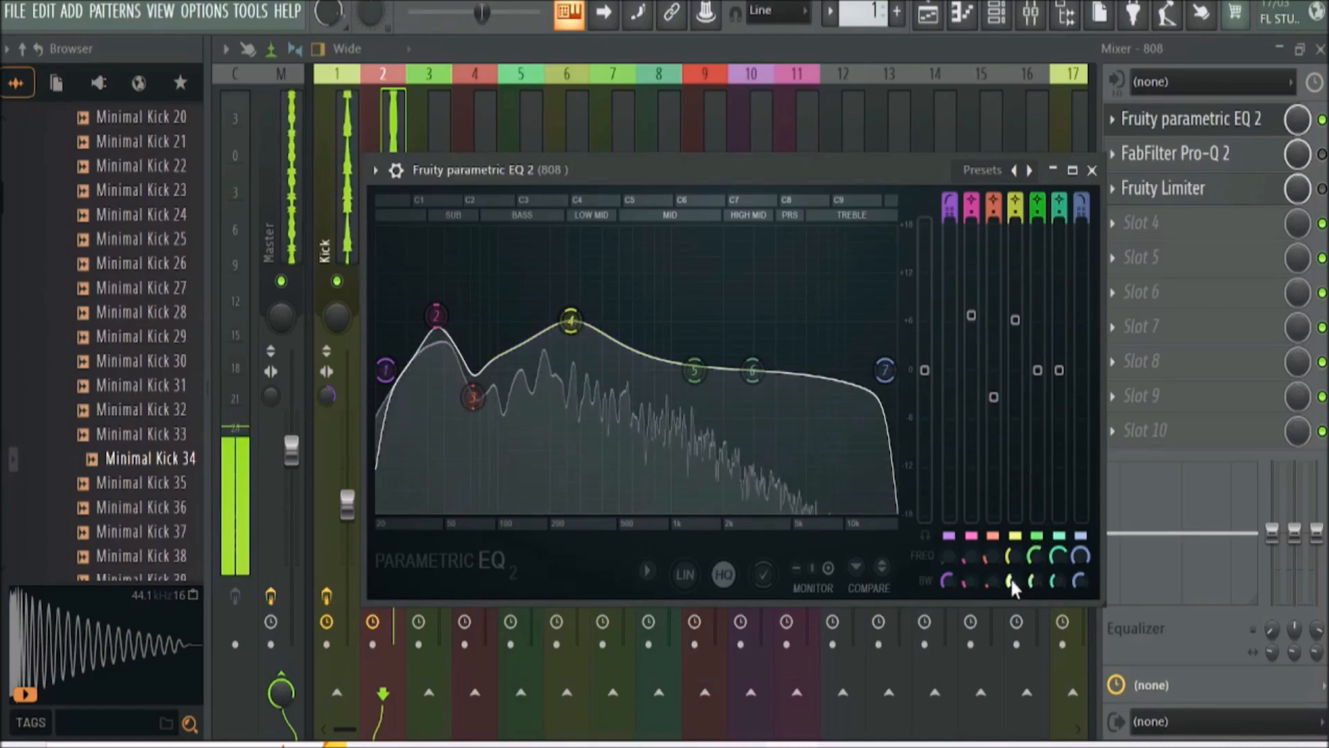
{"action": "left_click_drag", "start_coordinate": [1011, 580], "coordinate": [1009, 583]}
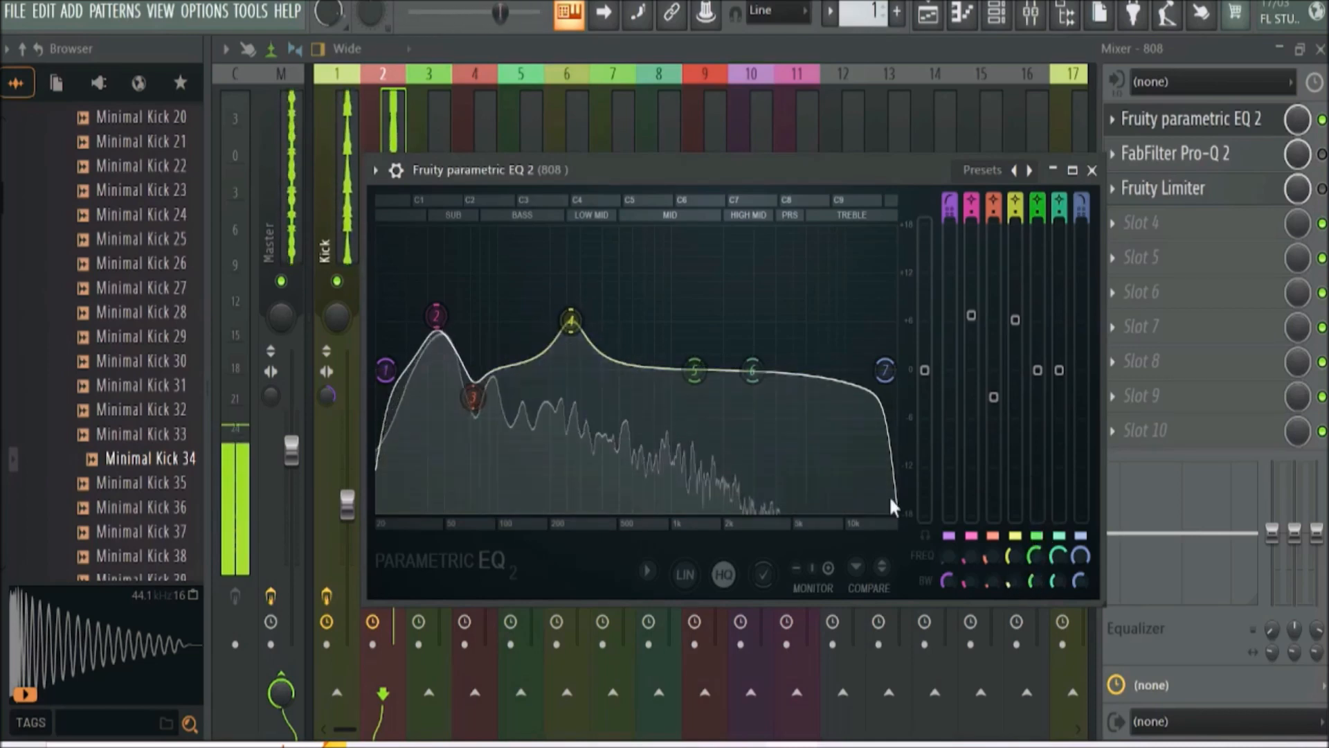
{"action": "left_click_drag", "start_coordinate": [694, 369], "coordinate": [654, 339]}
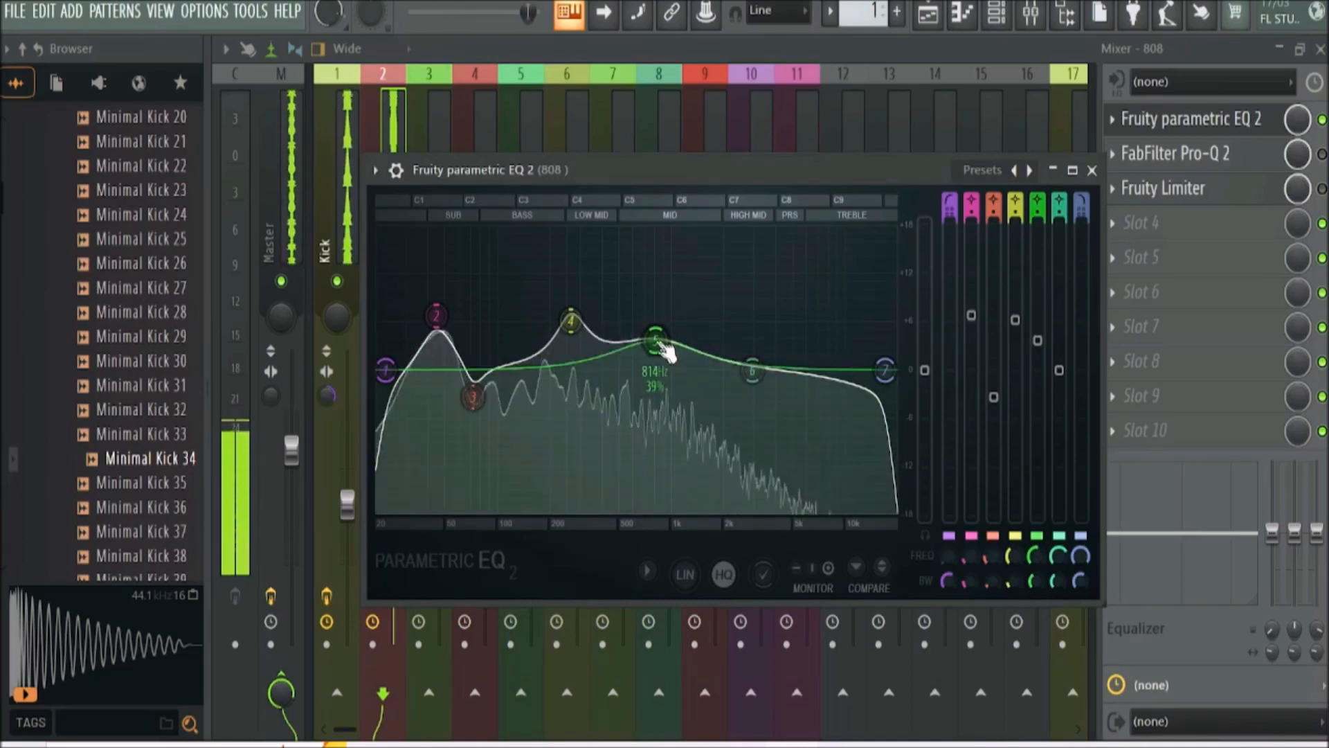
Lower the 808's band 7 high cut to just under 10 kHz, dip band 6 slightly, and close the EQ
{"action": "left_click_drag", "start_coordinate": [885, 369], "coordinate": [841, 379]}
{"action": "left_click_drag", "start_coordinate": [752, 370], "coordinate": [752, 386]}
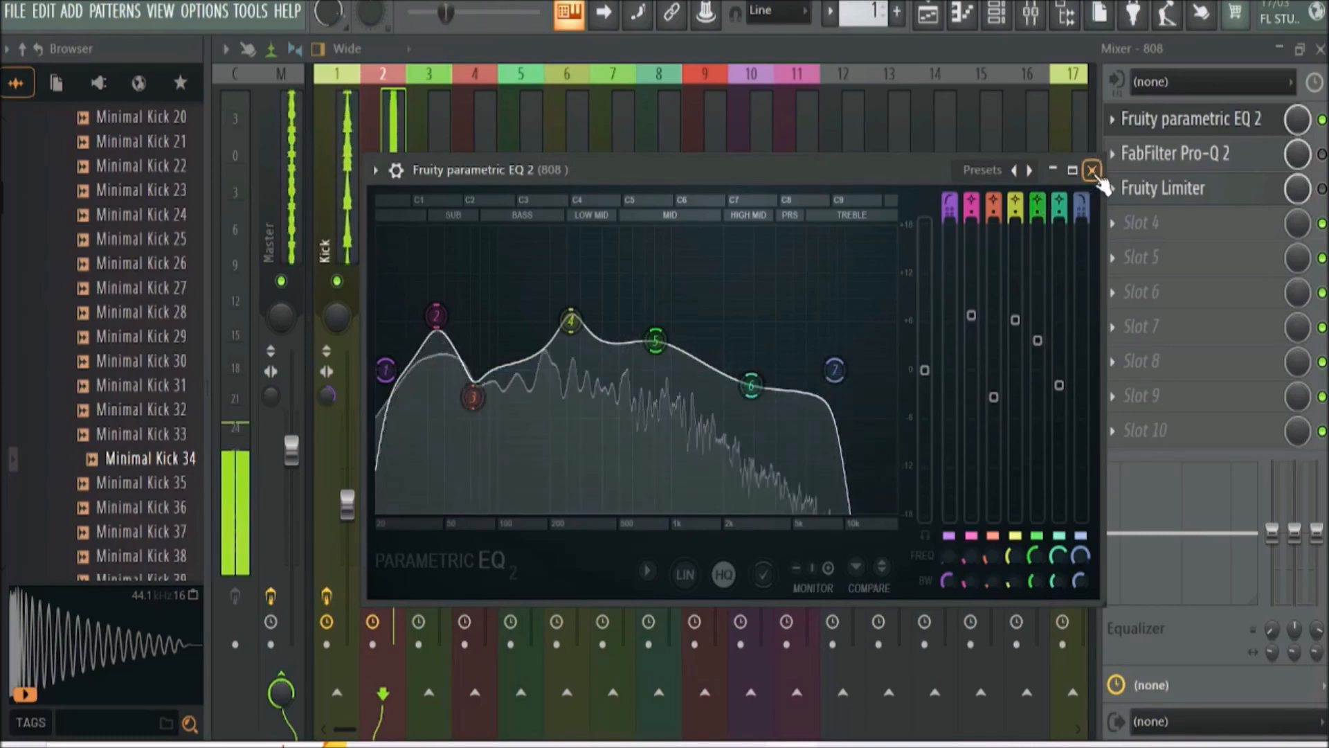
{"action": "left_click", "coordinate": [1092, 169]}
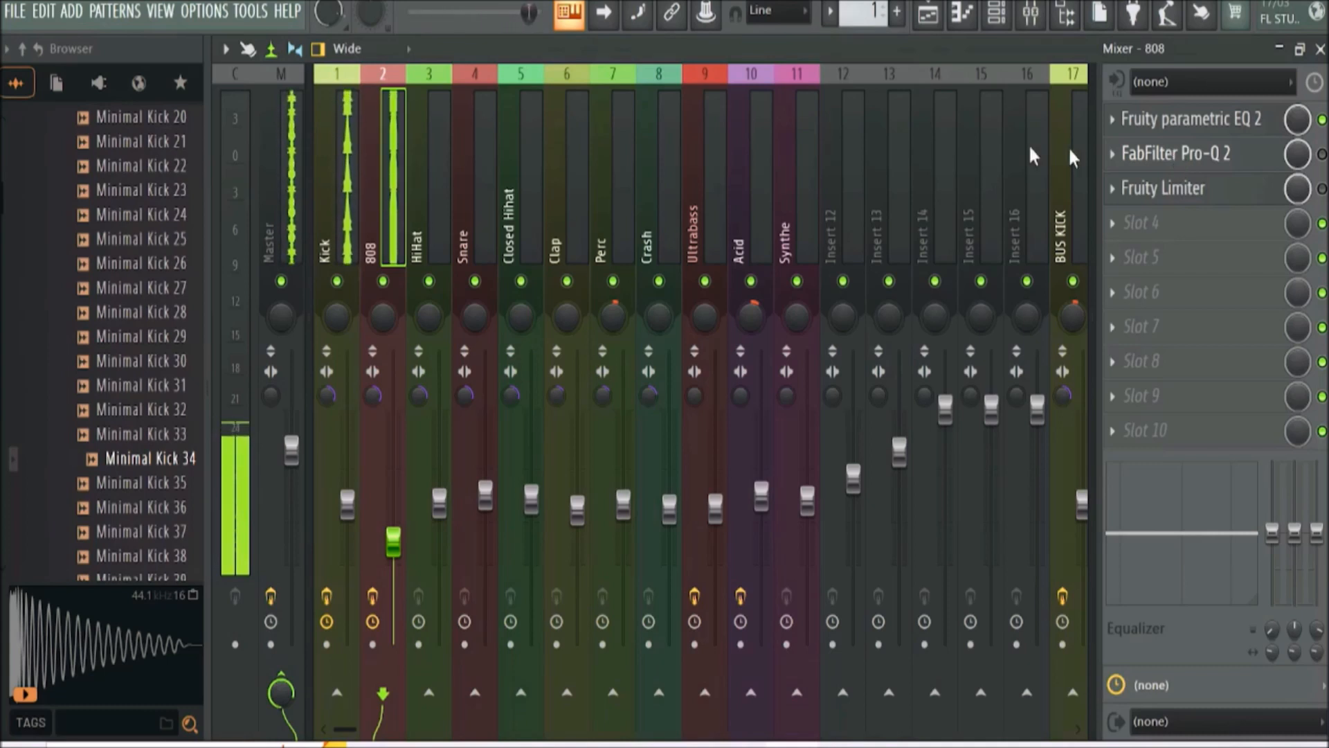
Raise the 808 track's volume slightly and boost the low band of its mixer equalizer to 7.2 at 37 Hz
{"action": "mouse_move", "coordinate": [393, 543]}
{"action": "left_mouse_down"}
{"action": "mouse_move", "coordinate": [393, 503]}
{"action": "mouse_move", "coordinate": [394, 528]}
{"action": "left_mouse_up"}
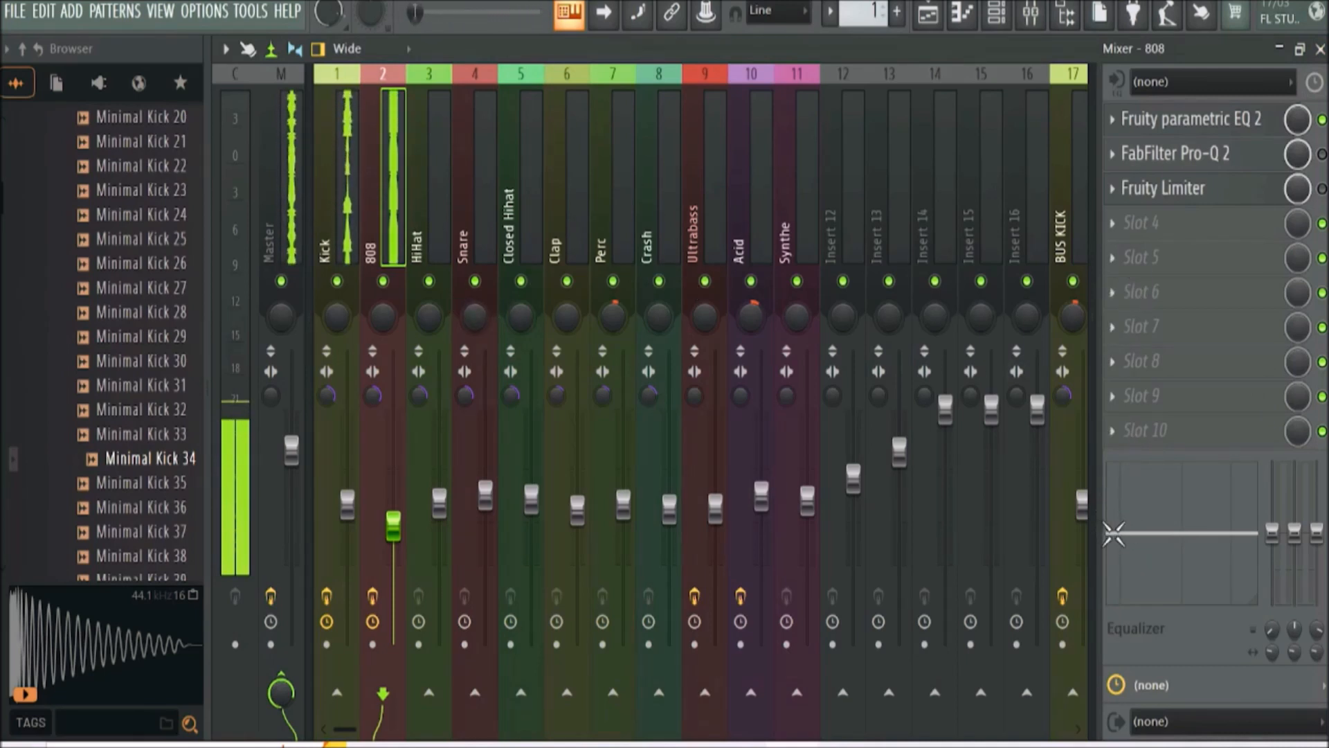
{"action": "left_click_drag", "start_coordinate": [1110, 532], "coordinate": [1094, 506]}
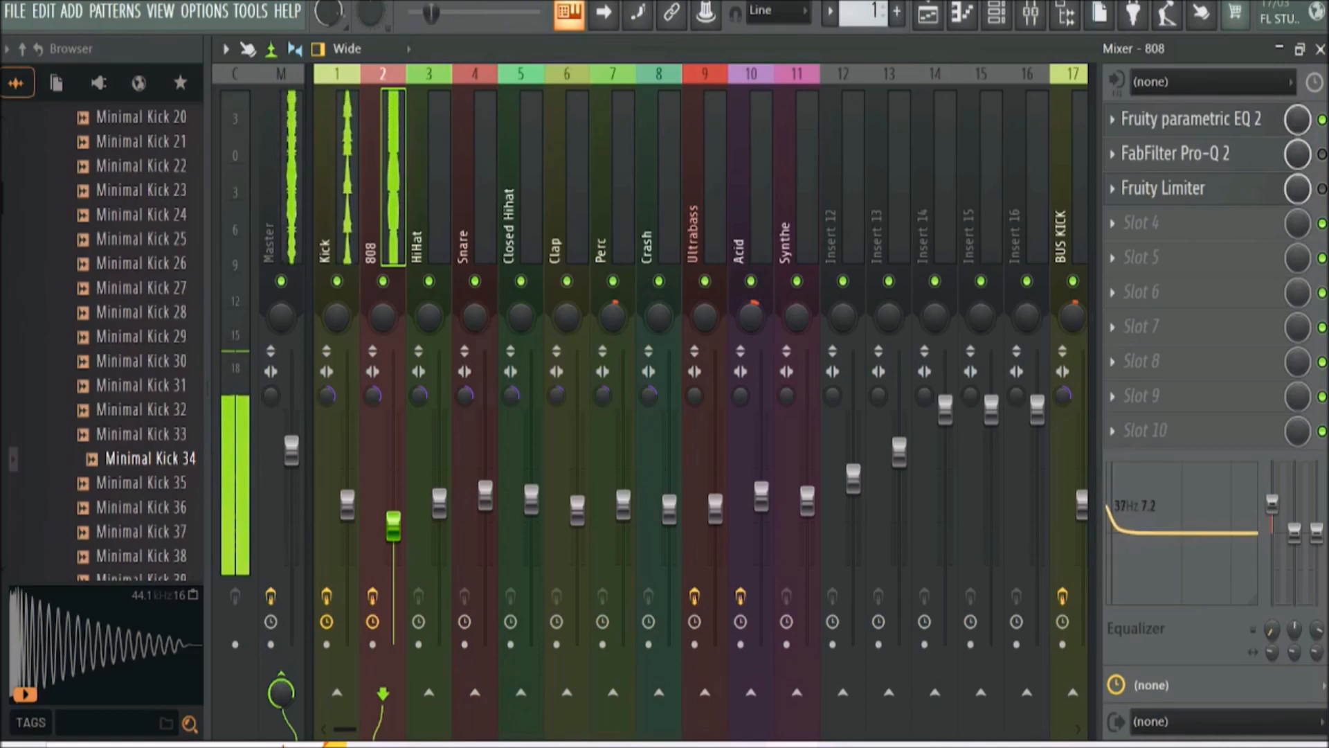
Boost the middle band of the Kick track's mixer equalizer to 4.1 at 85 Hz
{"action": "left_click", "coordinate": [346, 208]}
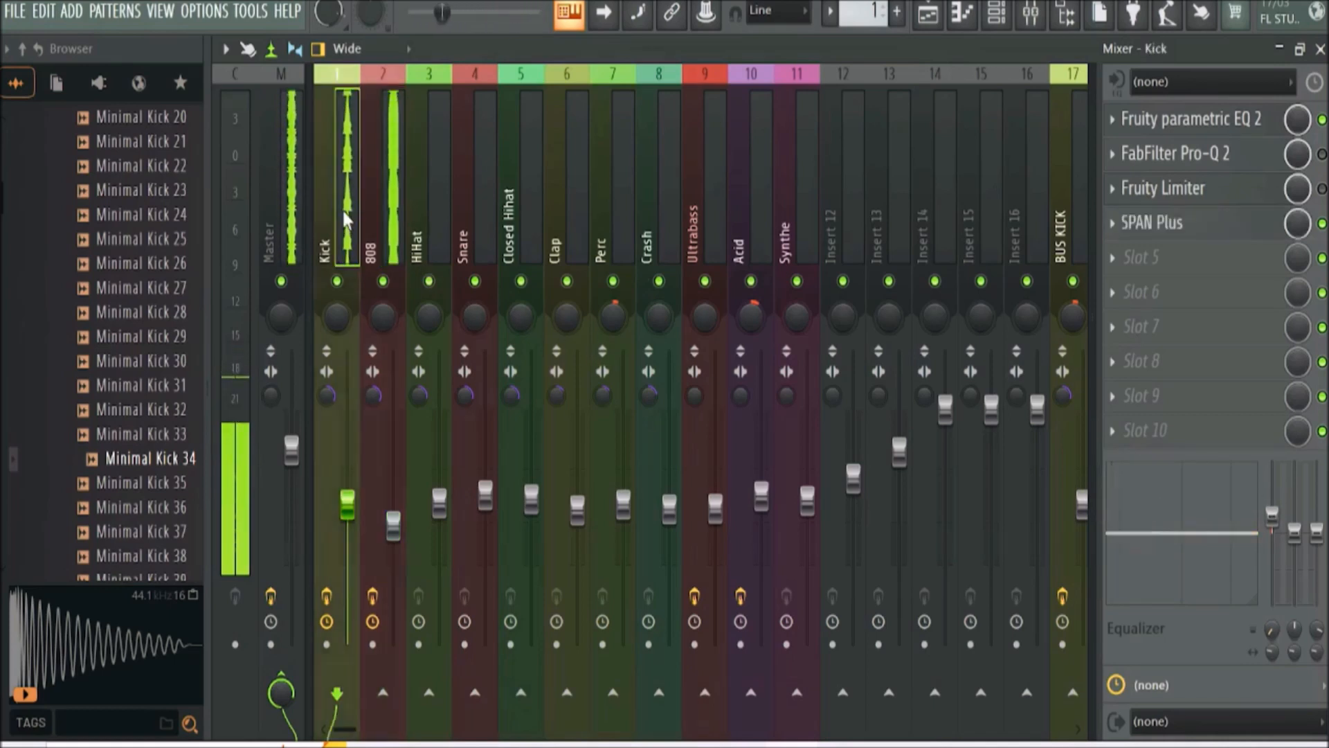
{"action": "left_click_drag", "start_coordinate": [1191, 533], "coordinate": [1121, 518]}
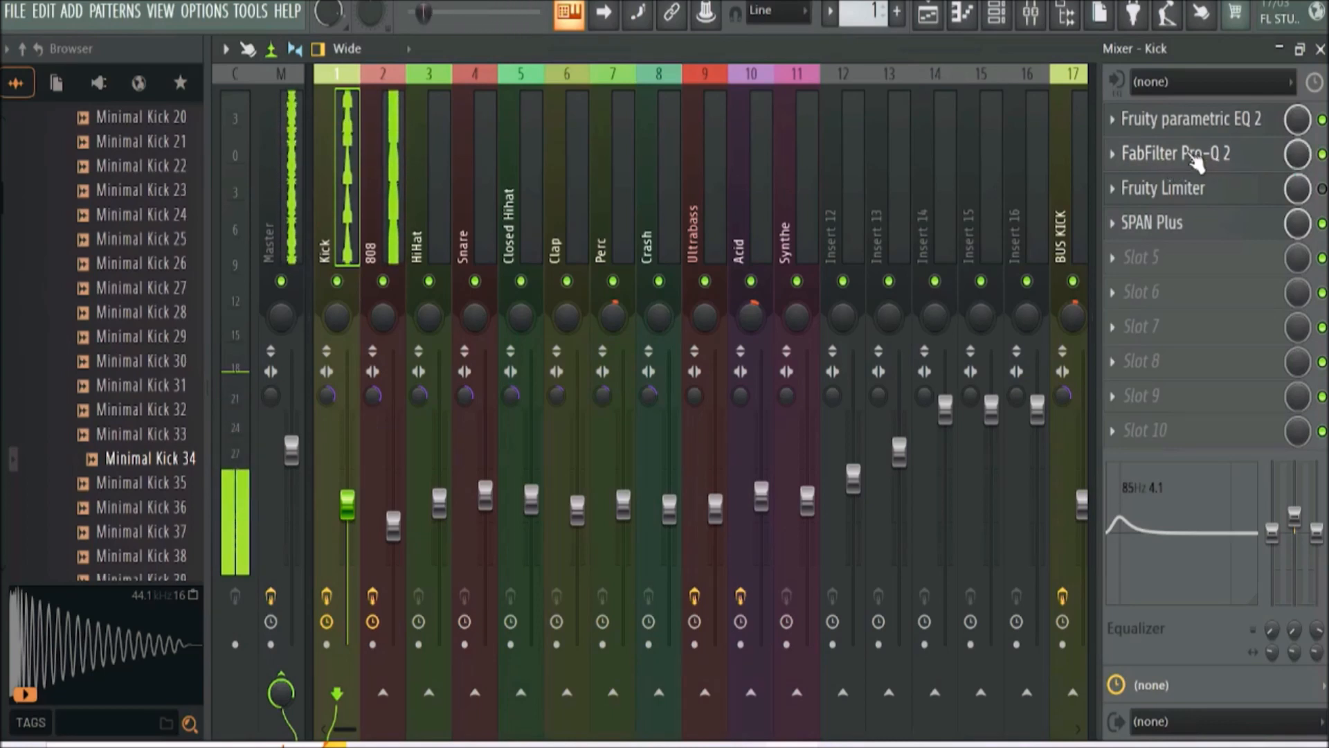
Open FabFilter Pro-Q 2 on the Kick track and load the "preset base" preset
{"action": "left_click", "coordinate": [1197, 163]}
{"action": "left_click_drag", "start_coordinate": [789, 274], "coordinate": [763, 140]}
{"action": "left_click", "coordinate": [337, 145]}
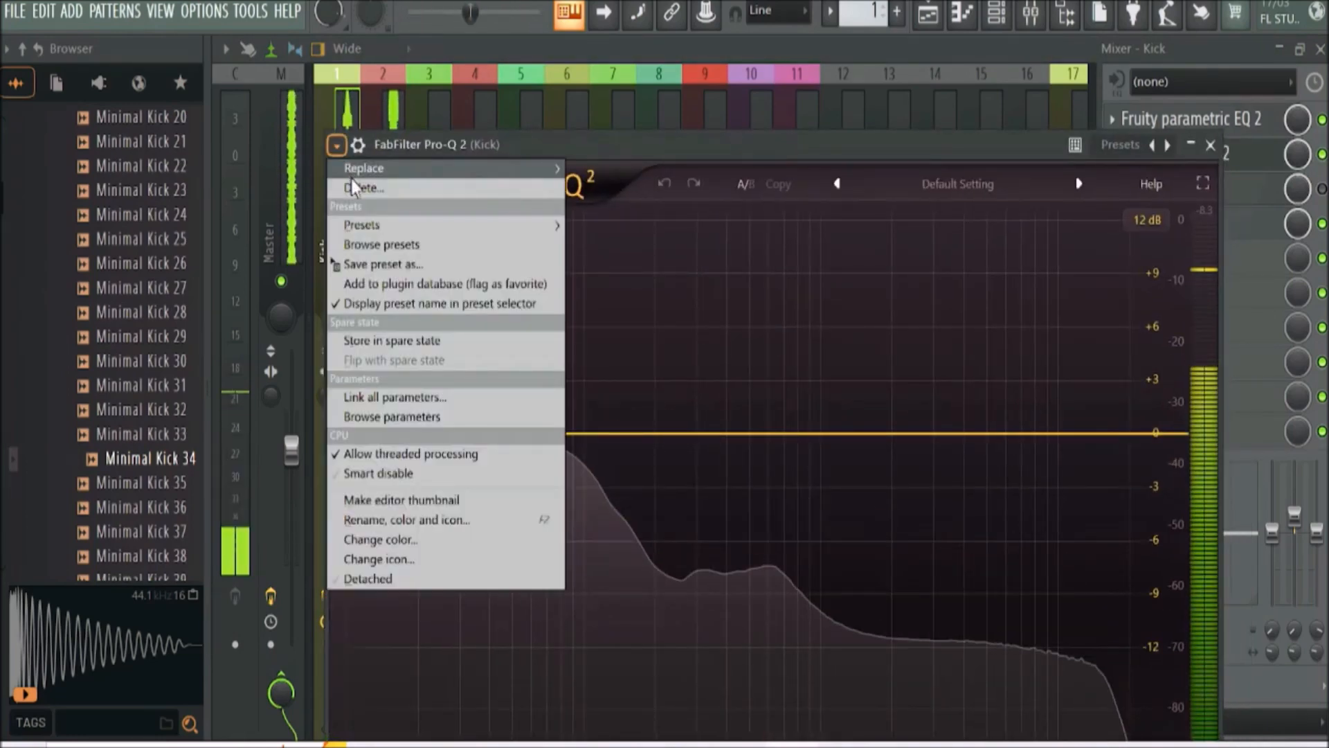
{"action": "mouse_move", "coordinate": [360, 225]}
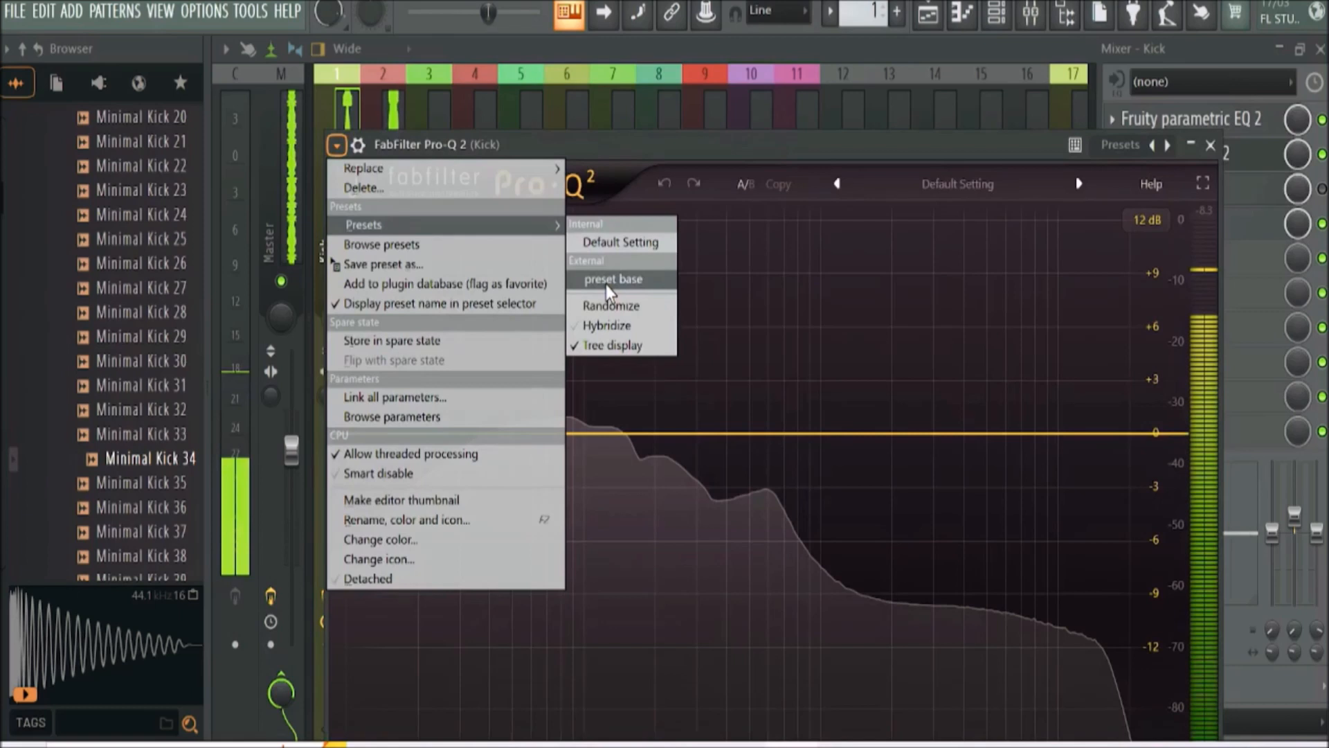
{"action": "left_click", "coordinate": [606, 281]}
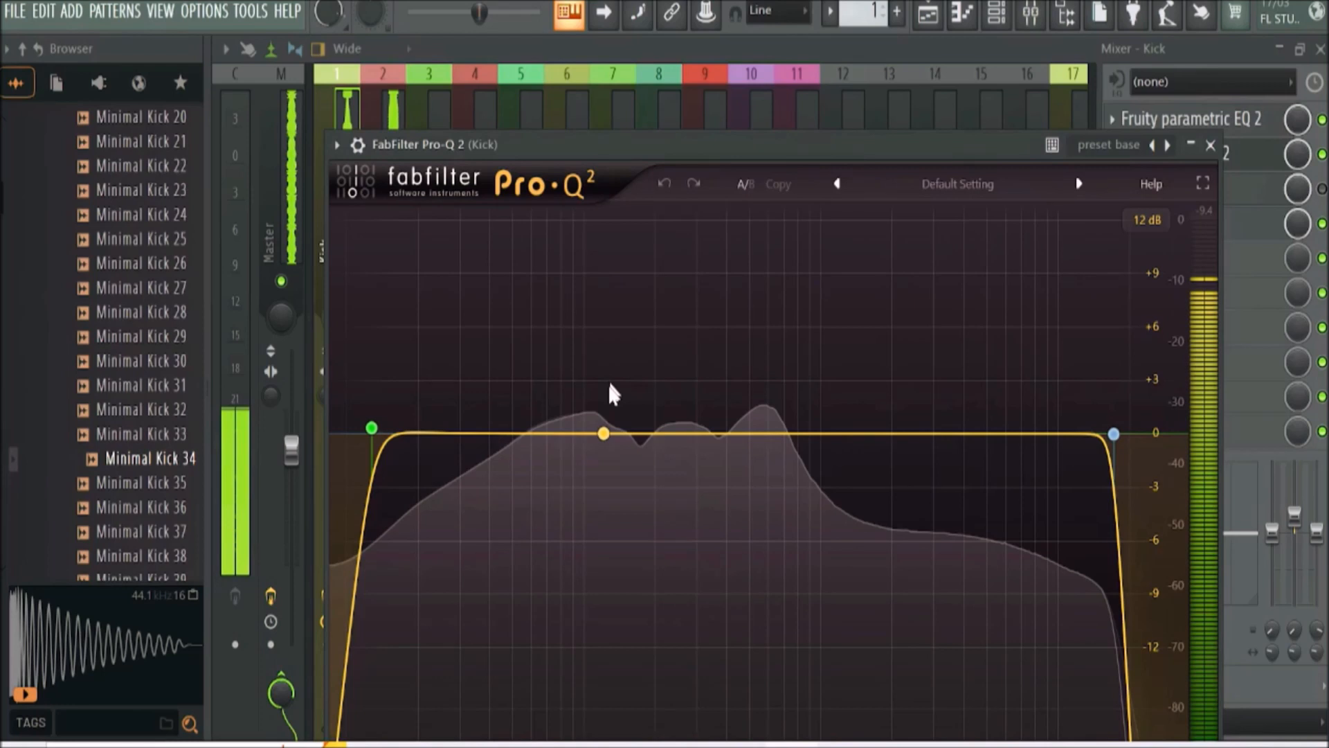
Boost the Kick's middle bell band in Pro-Q 2 by about 4 dB and narrow it to a Q of 7.487
{"action": "left_click_drag", "start_coordinate": [604, 433], "coordinate": [638, 370]}
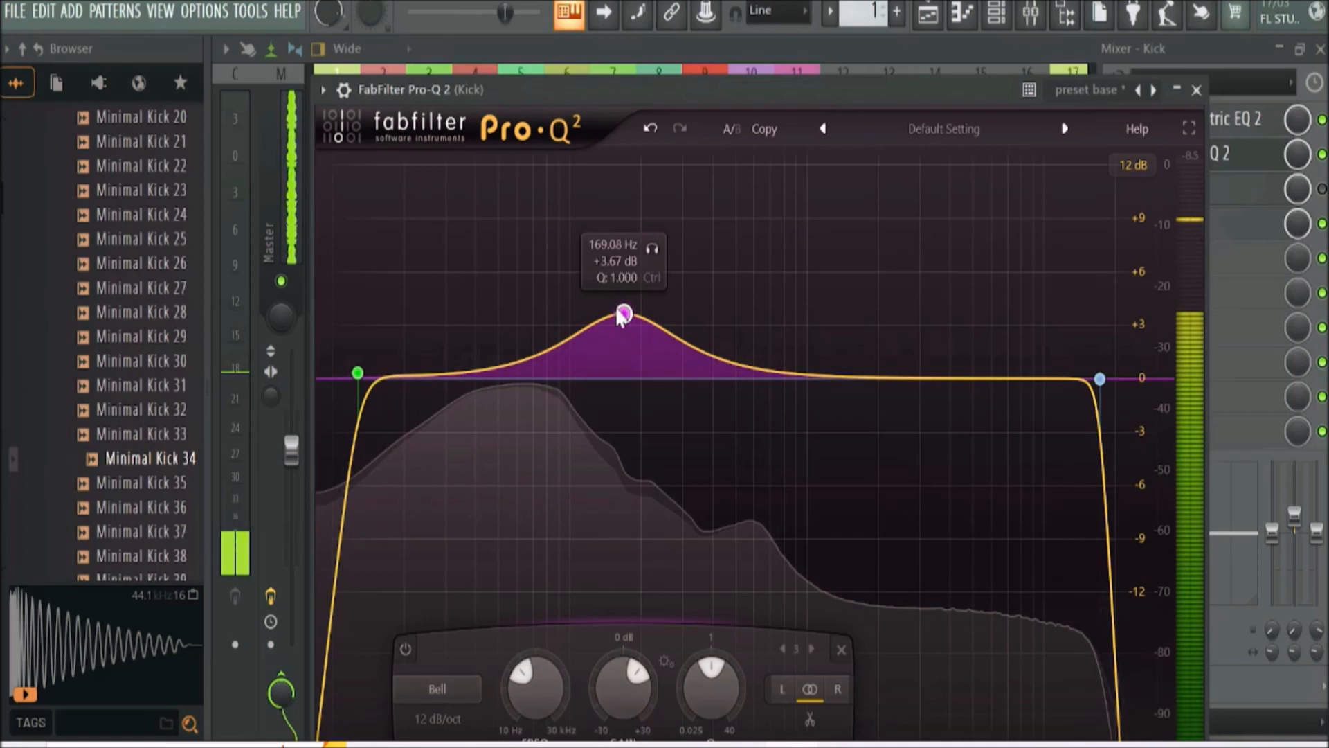
{"action": "left_click_drag", "start_coordinate": [621, 317], "coordinate": [634, 309]}
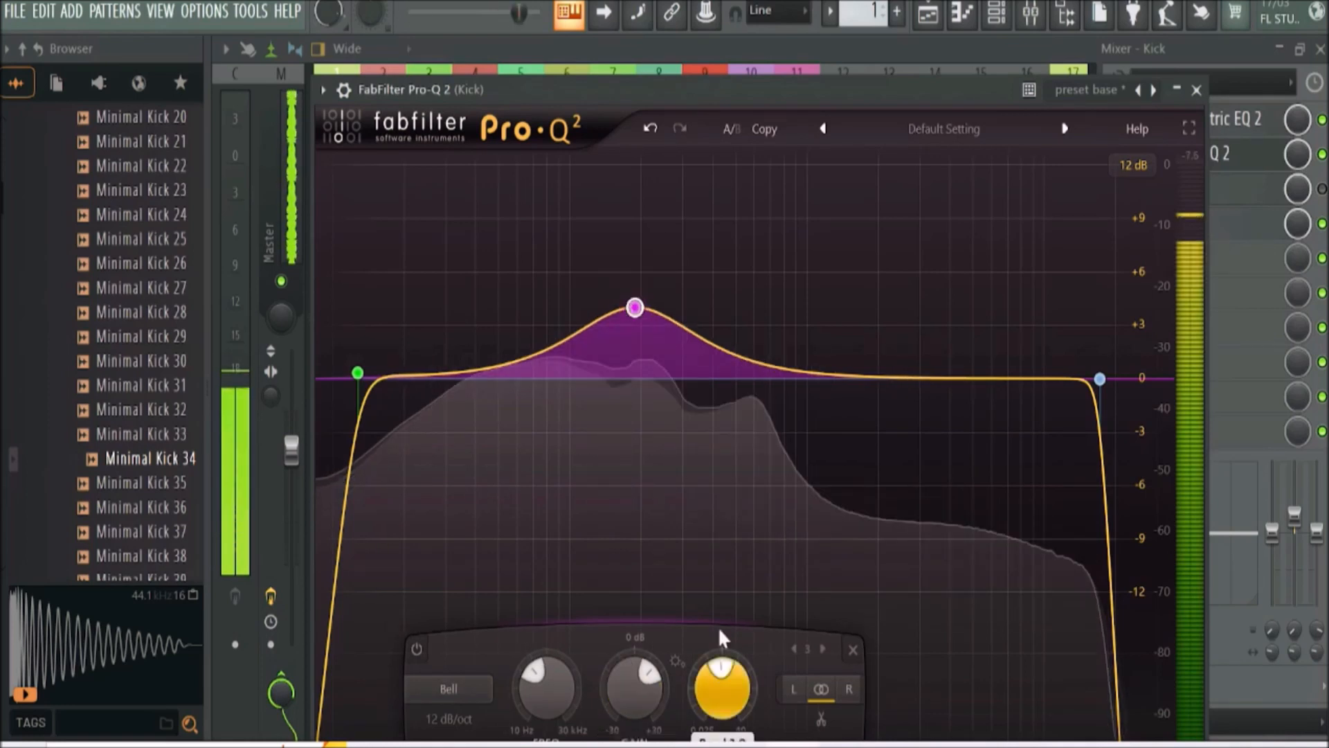
{"action": "left_click_drag", "start_coordinate": [720, 630], "coordinate": [758, 706]}
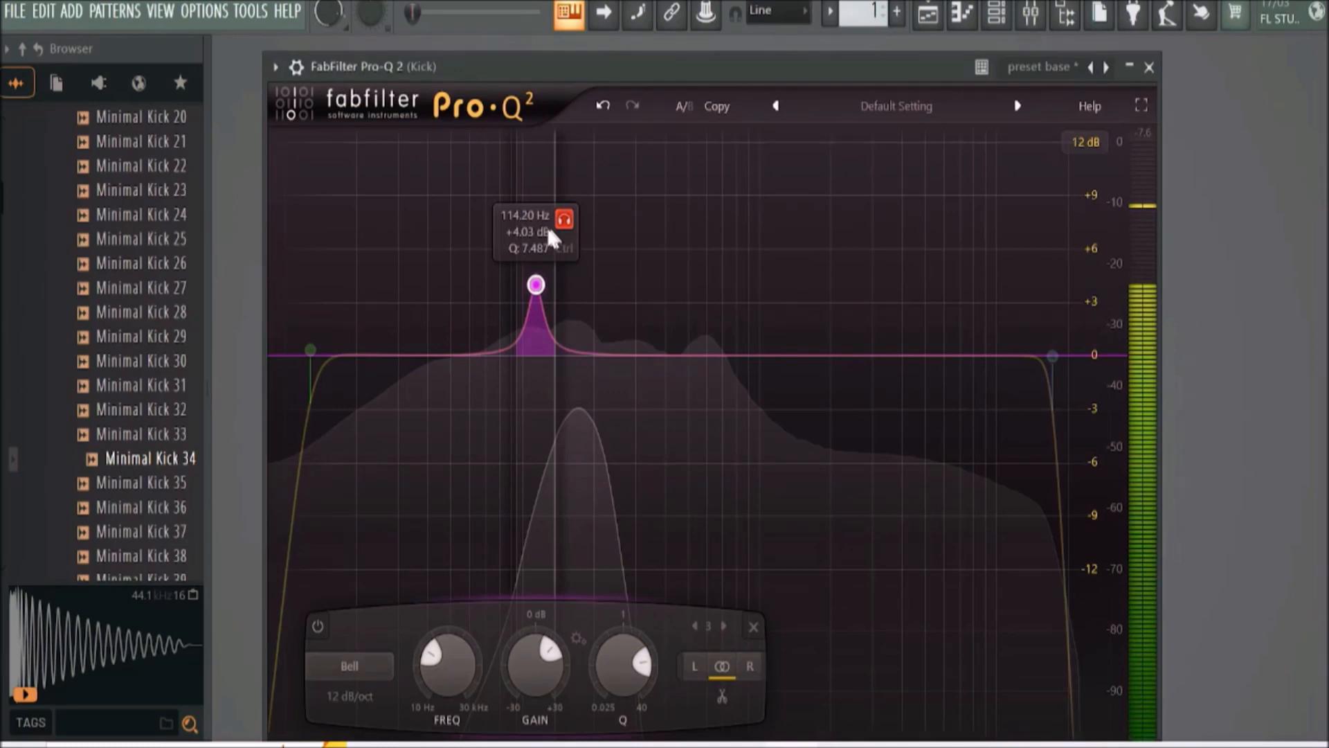
Sweep the soloed bell band between about 98 and 281 Hz, then set it as a narrow cut near 207 Hz
{"action": "left_click_drag", "start_coordinate": [549, 230], "coordinate": [536, 339]}
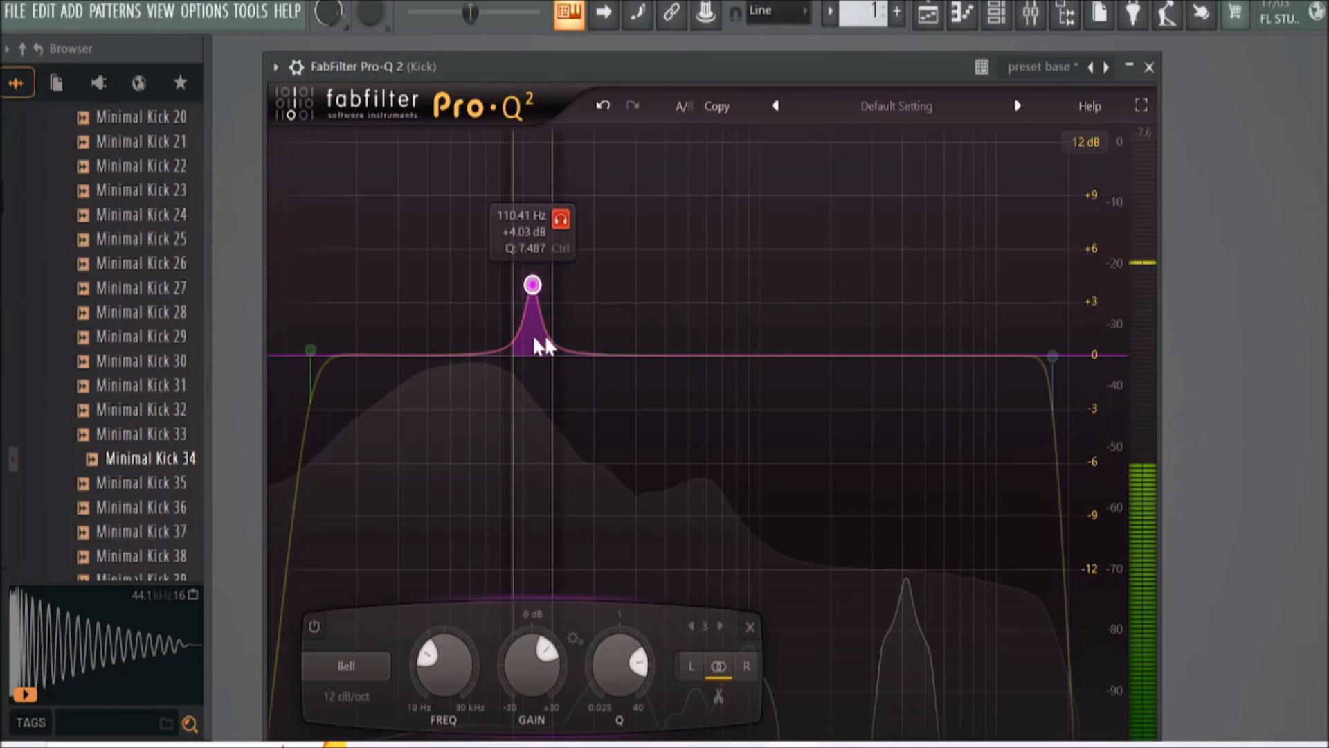
{"action": "left_click_drag", "start_coordinate": [552, 227], "coordinate": [540, 227]}
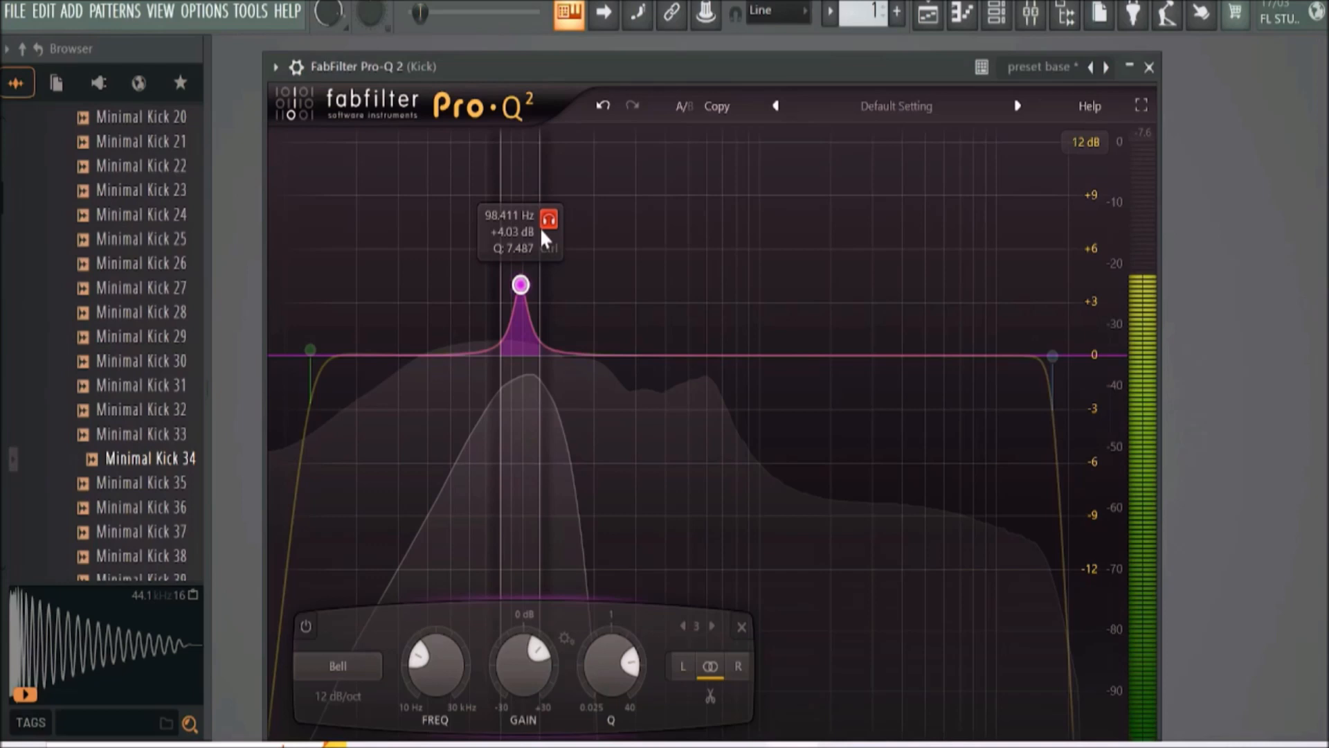
{"action": "left_click_drag", "start_coordinate": [543, 232], "coordinate": [650, 248]}
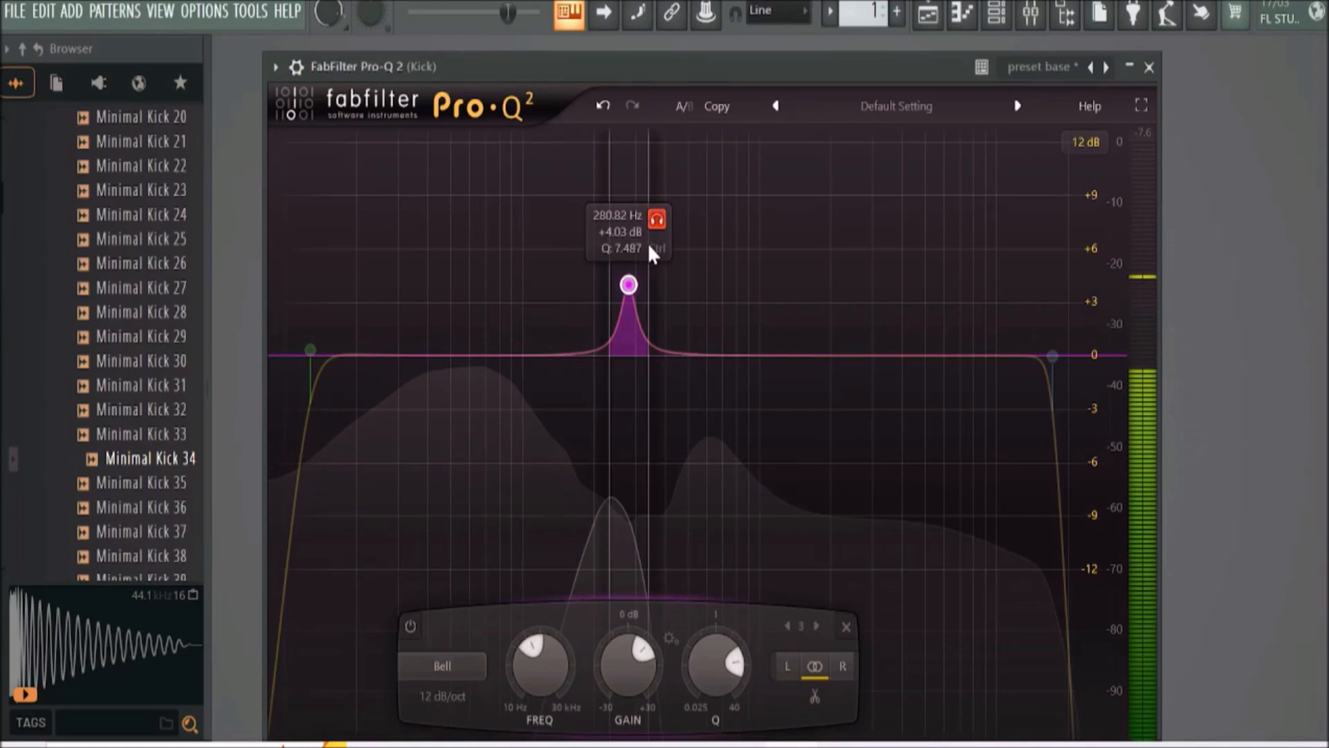
{"action": "left_click_drag", "start_coordinate": [649, 247], "coordinate": [579, 258]}
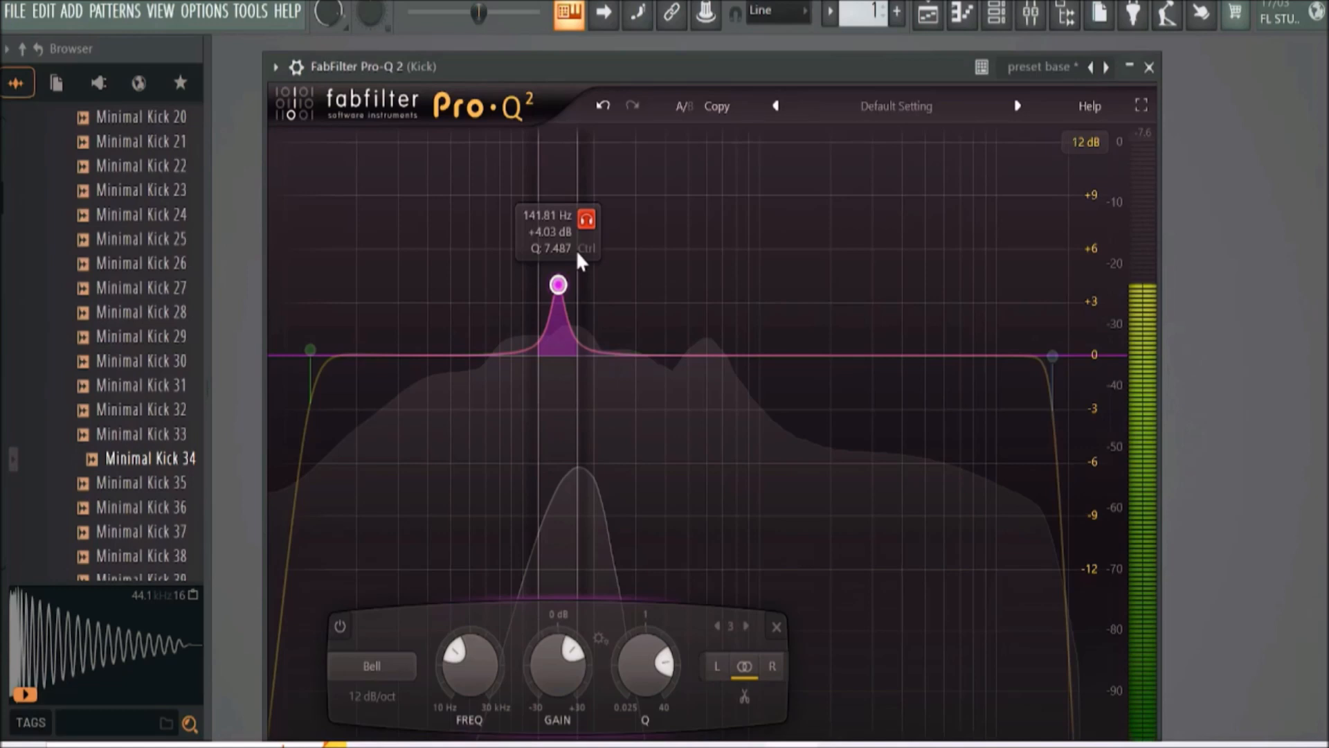
{"action": "left_click_drag", "start_coordinate": [558, 284], "coordinate": [597, 357]}
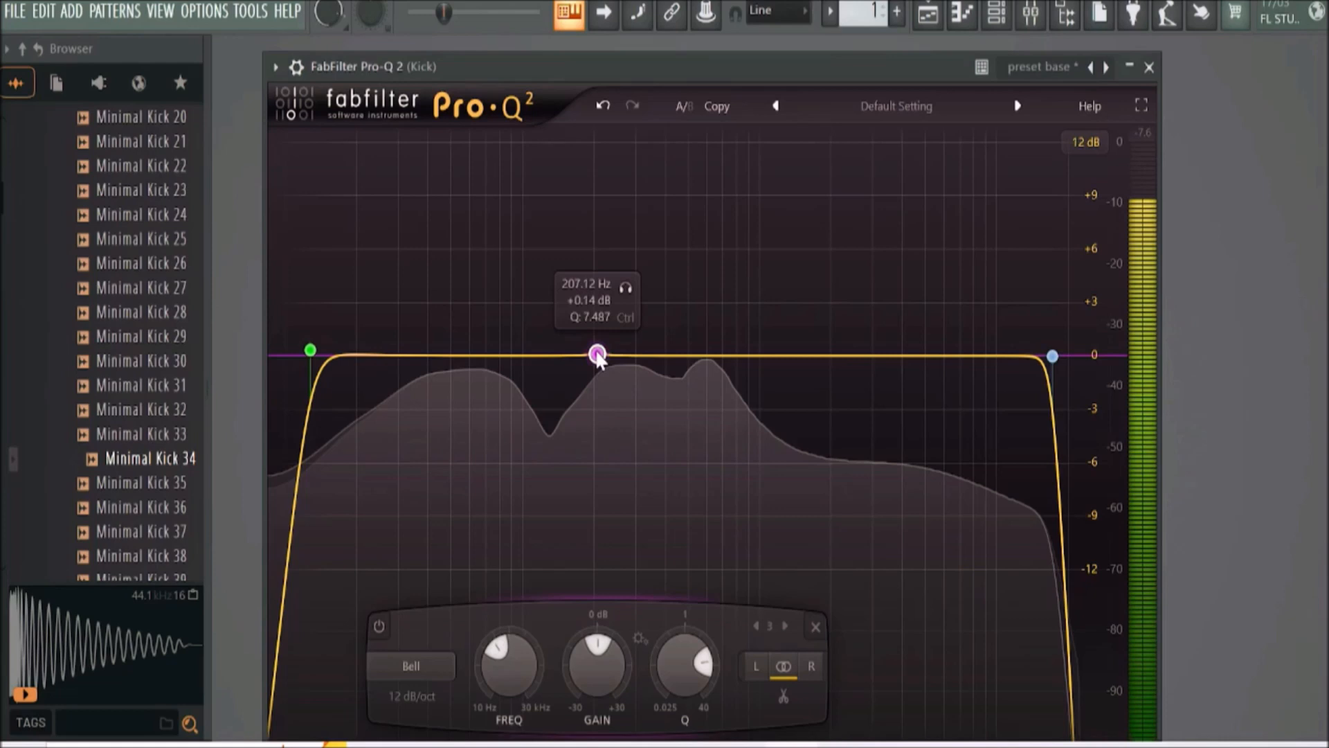
{"action": "left_click_drag", "start_coordinate": [598, 356], "coordinate": [599, 398]}
Add a narrow bell band near 111 Hz with a Q of 14.510, solo it, and sweep it slightly higher
{"action": "double_click", "coordinate": [533, 294]}
{"action": "left_click", "coordinate": [562, 228]}
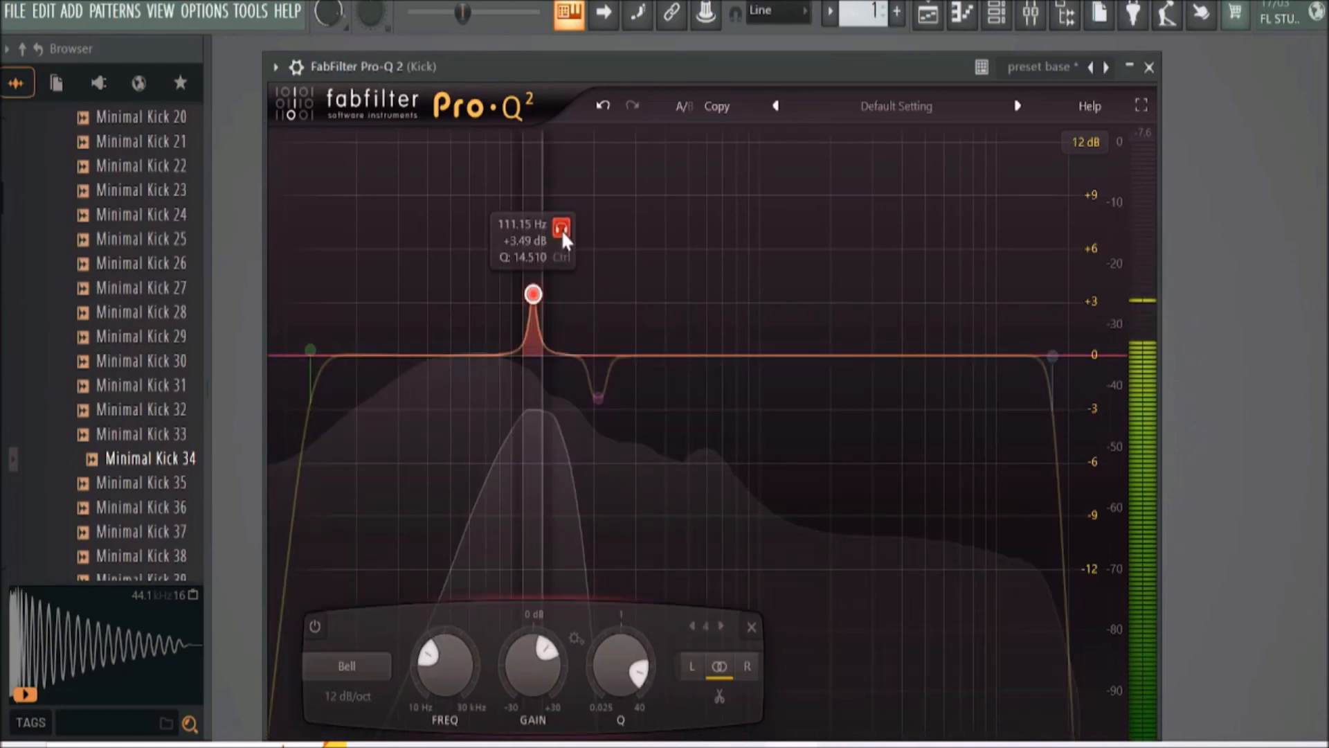
{"action": "left_click_drag", "start_coordinate": [561, 230], "coordinate": [578, 253]}
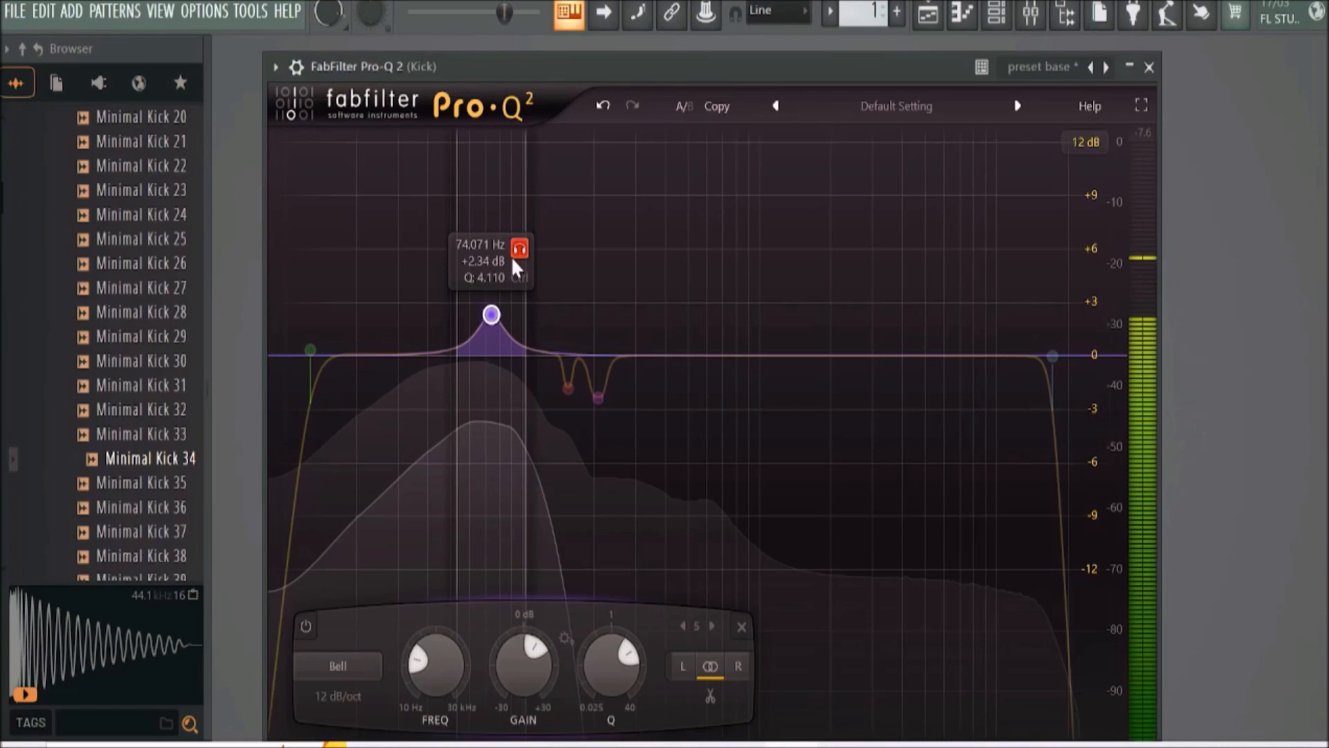
Add a bell band of +3.31 dB at 724 Hz to the Kick, audition it, and close Pro-Q 2
{"action": "double_click", "coordinate": [726, 298]}
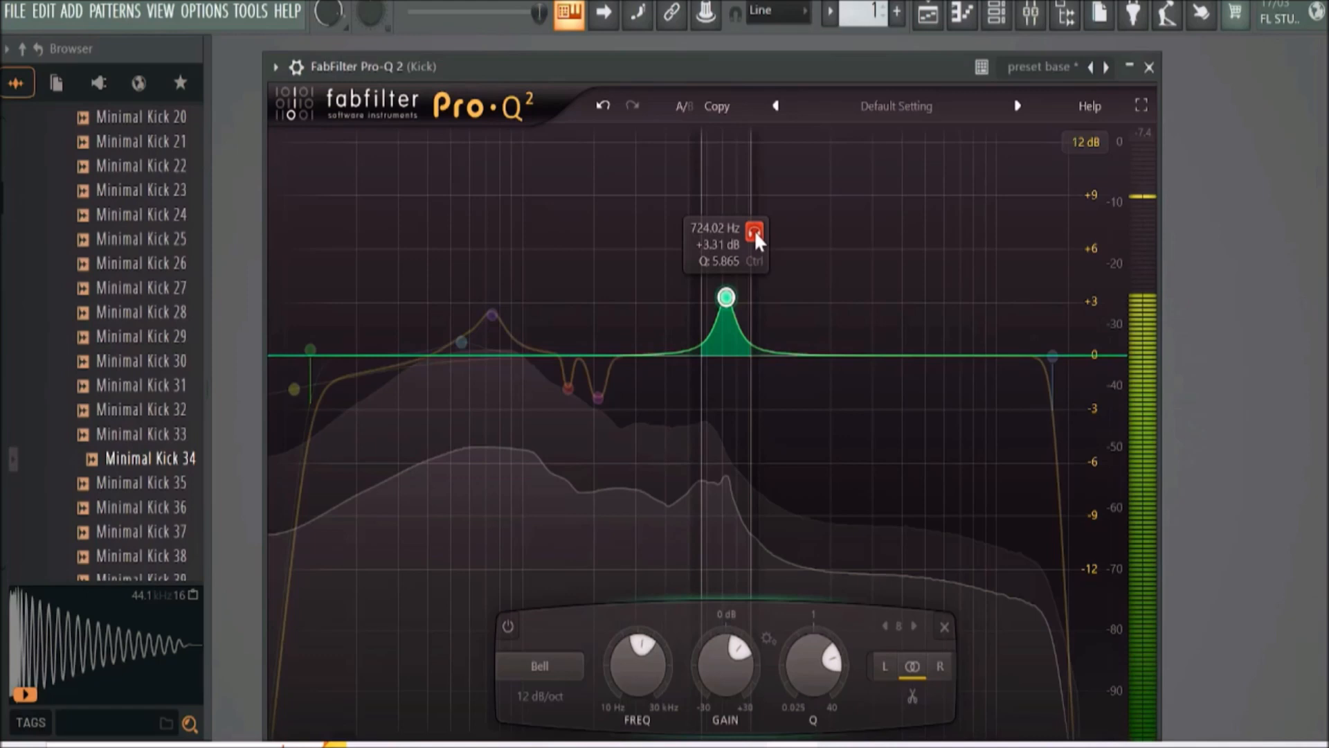
{"action": "left_click", "coordinate": [1148, 67]}
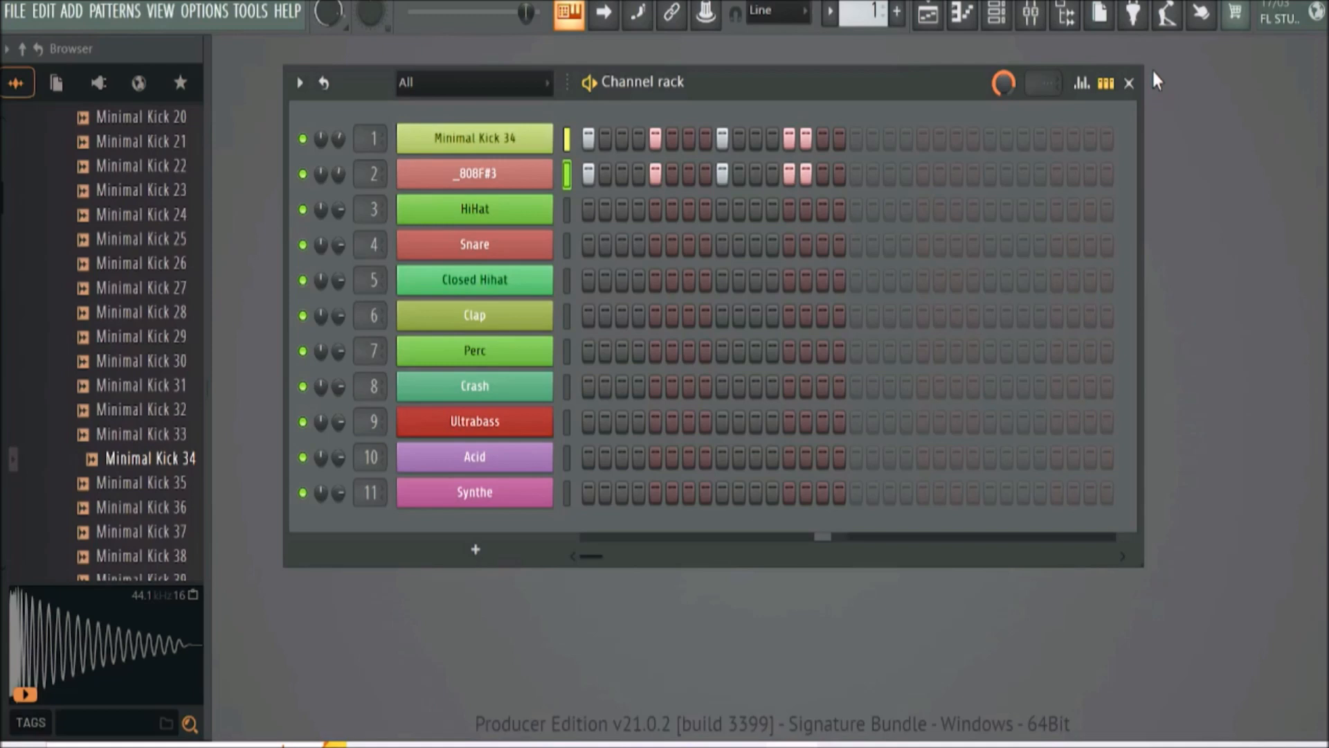
Replace the Clap track's FabFilter Pro-Q 2 with Fruity Parametric EQ 2, cutting the lows and boosting band 5 at 1982 Hz
{"action": "left_click", "coordinate": [475, 315]}
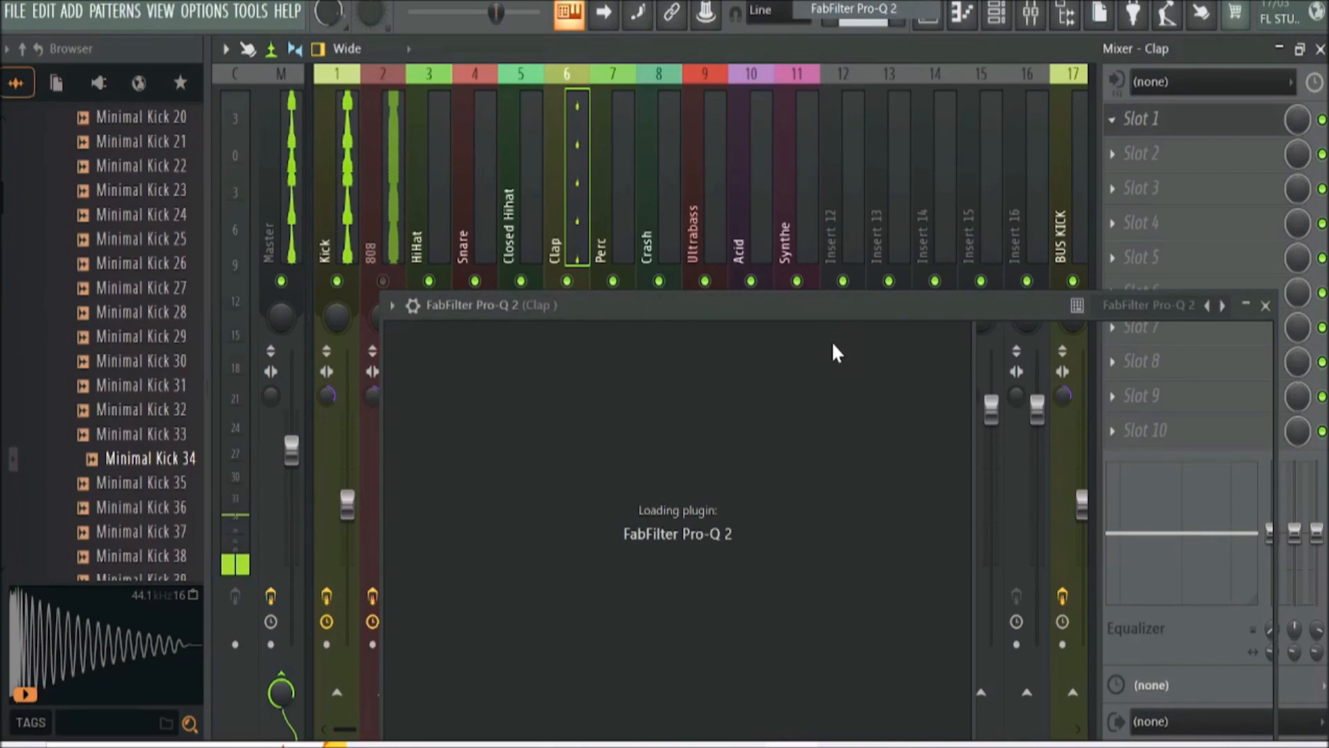
{"action": "left_click", "coordinate": [1112, 119]}
{"action": "mouse_move", "coordinate": [1119, 147]}
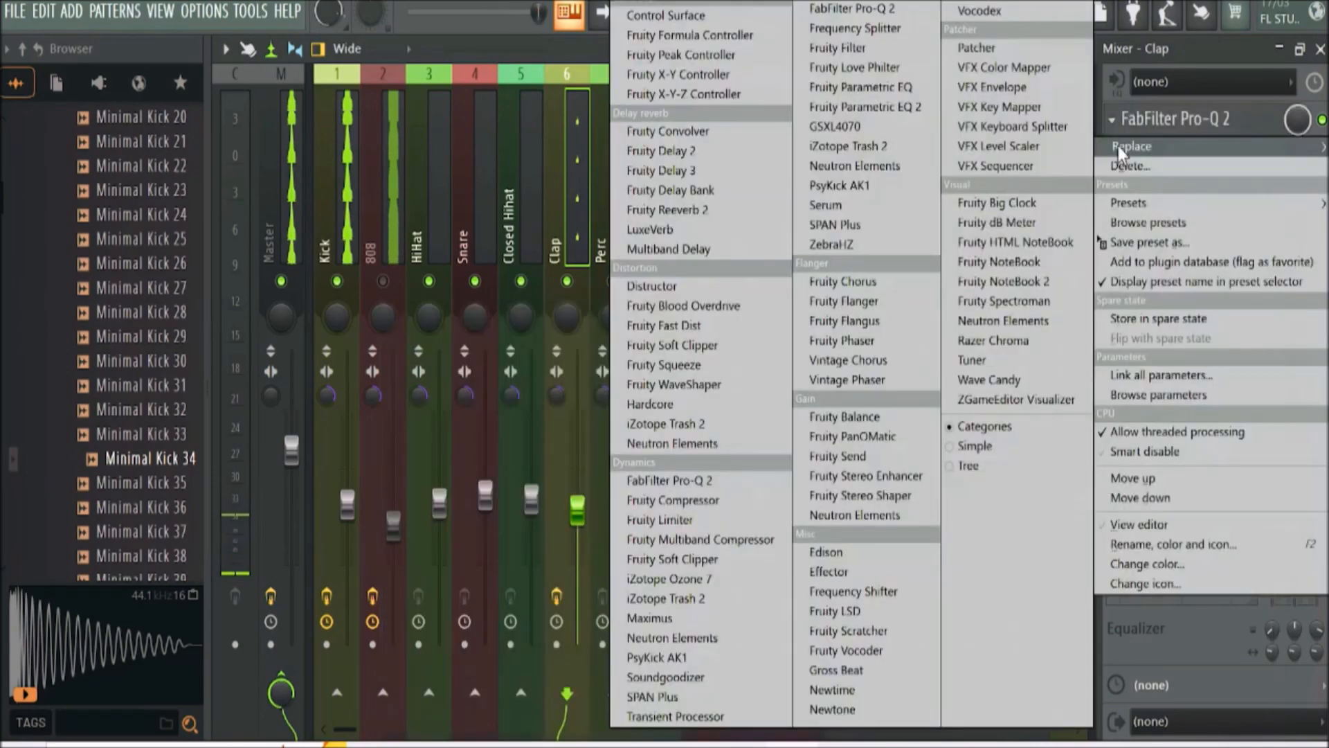
{"action": "left_click", "coordinate": [889, 105]}
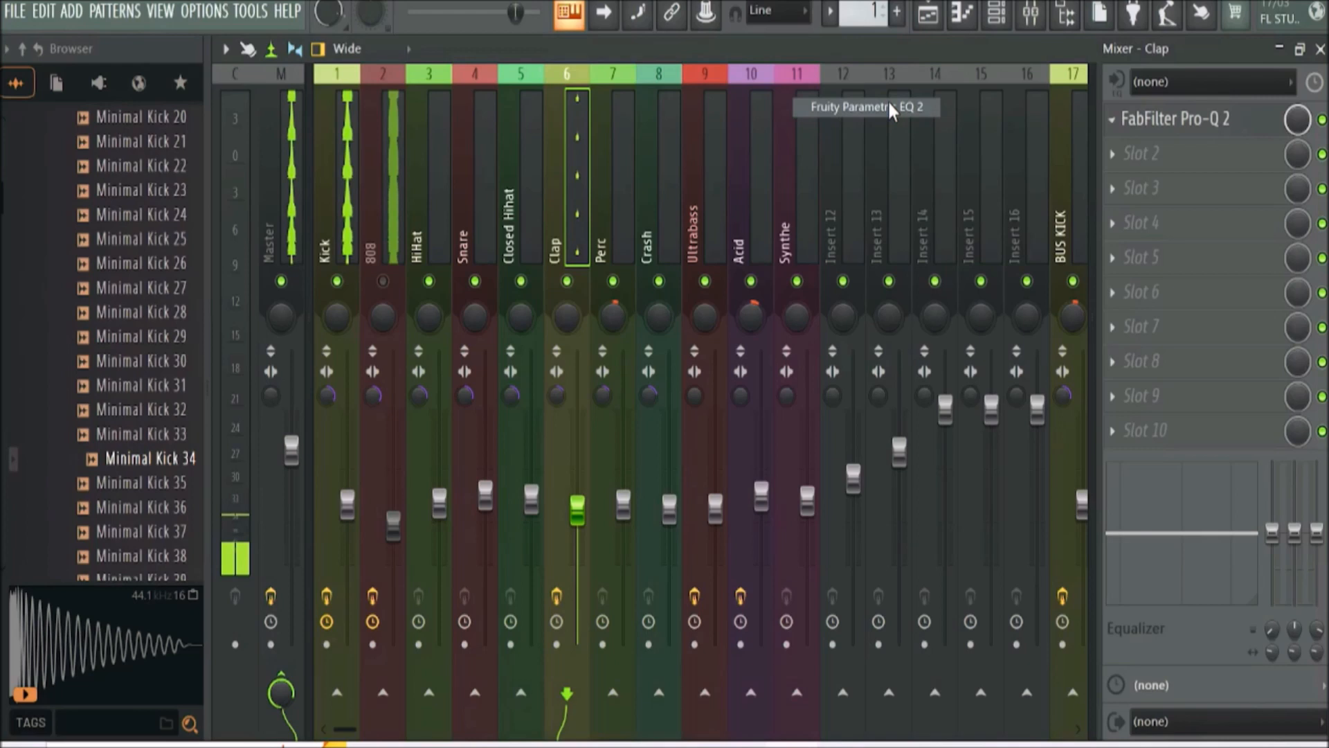
{"action": "left_click_drag", "start_coordinate": [890, 102], "coordinate": [891, 102]}
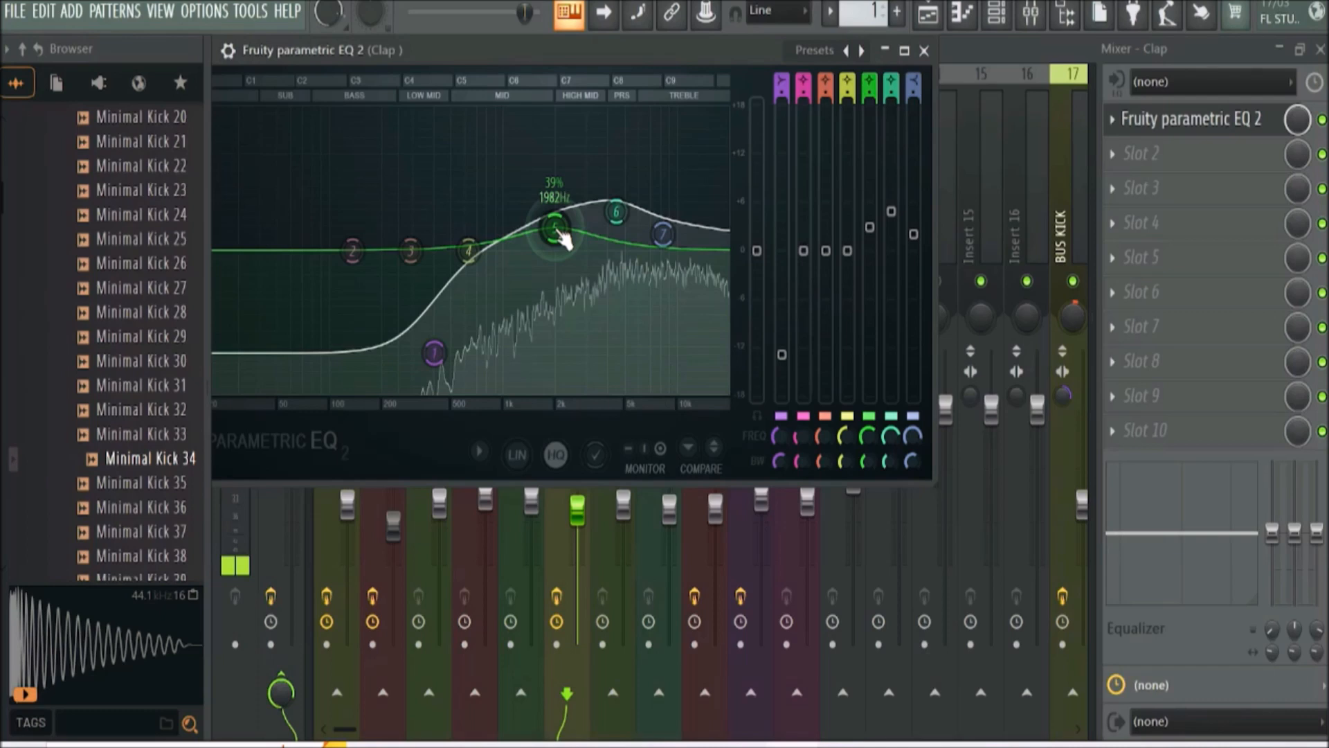
{"action": "left_click", "coordinate": [923, 50]}
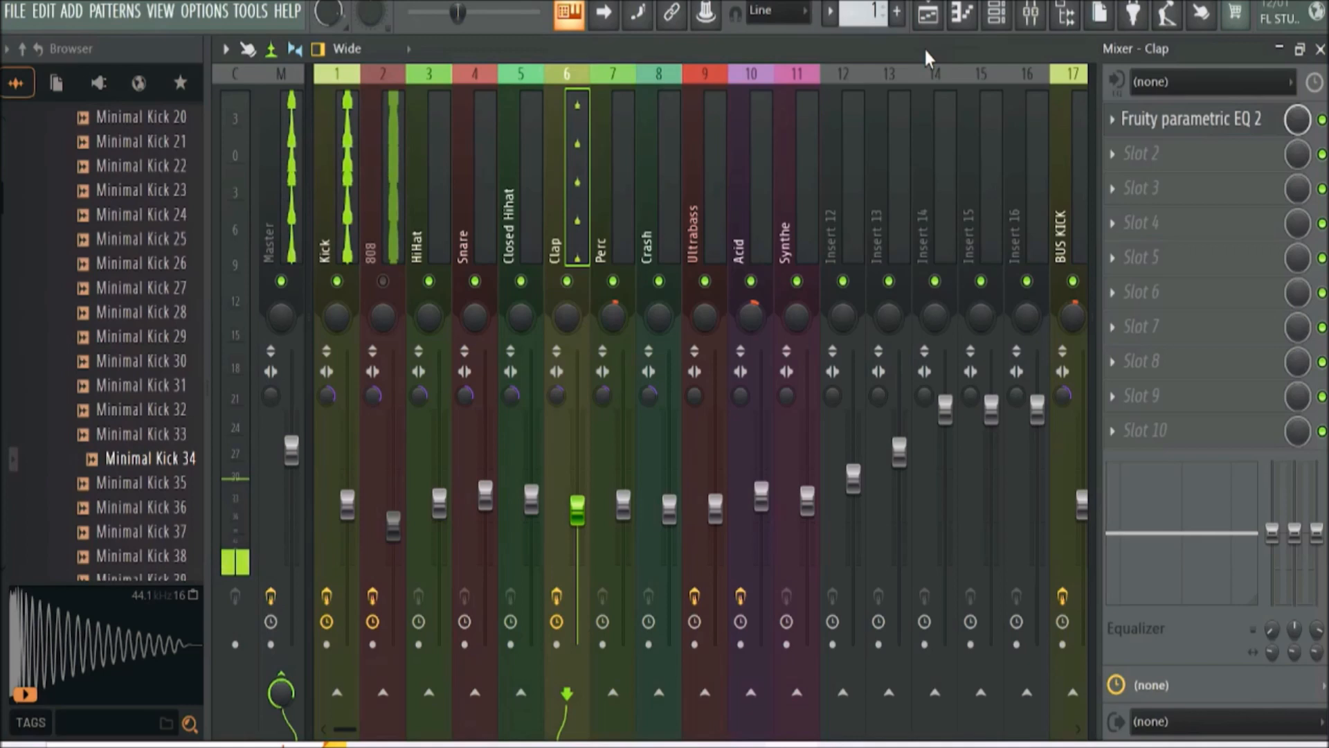
Lower the Clap track's volume, select the Kick track, and close the mixer
{"action": "left_click_drag", "start_coordinate": [580, 513], "coordinate": [578, 541]}
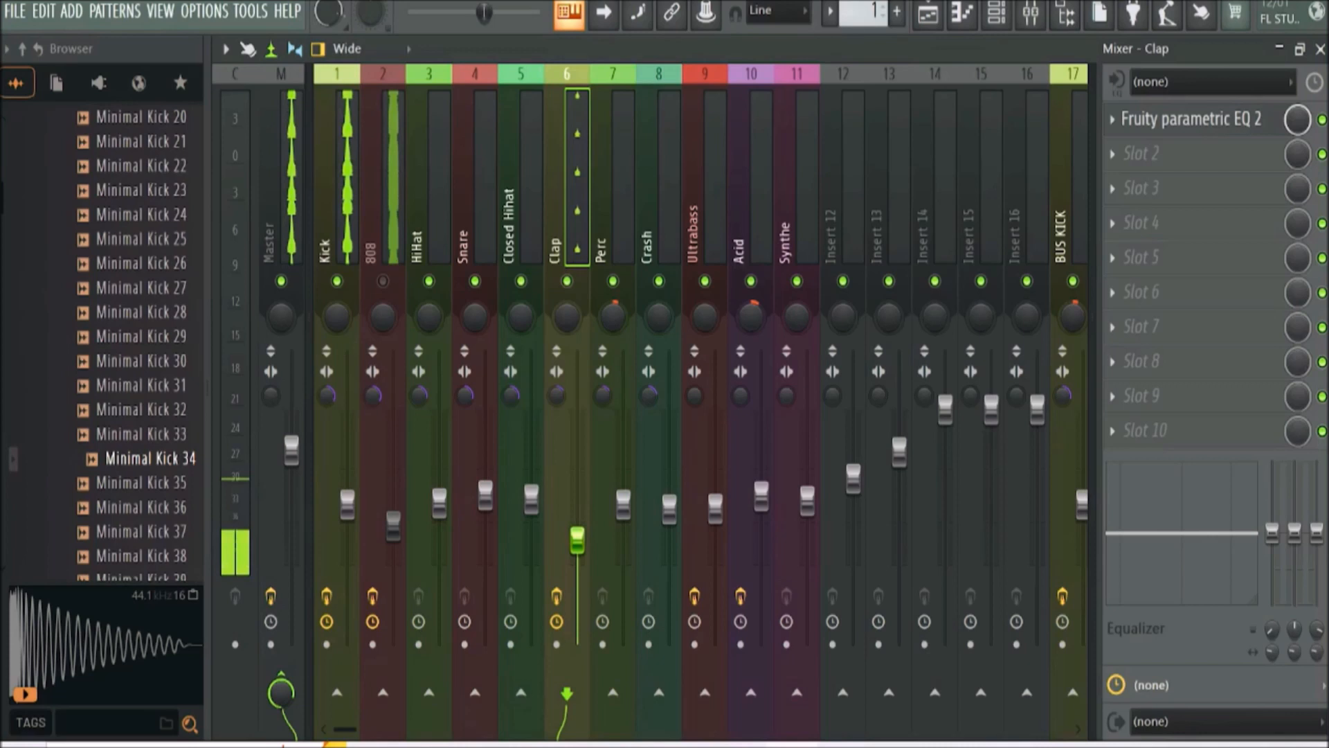
{"action": "left_click_drag", "start_coordinate": [578, 540], "coordinate": [578, 544]}
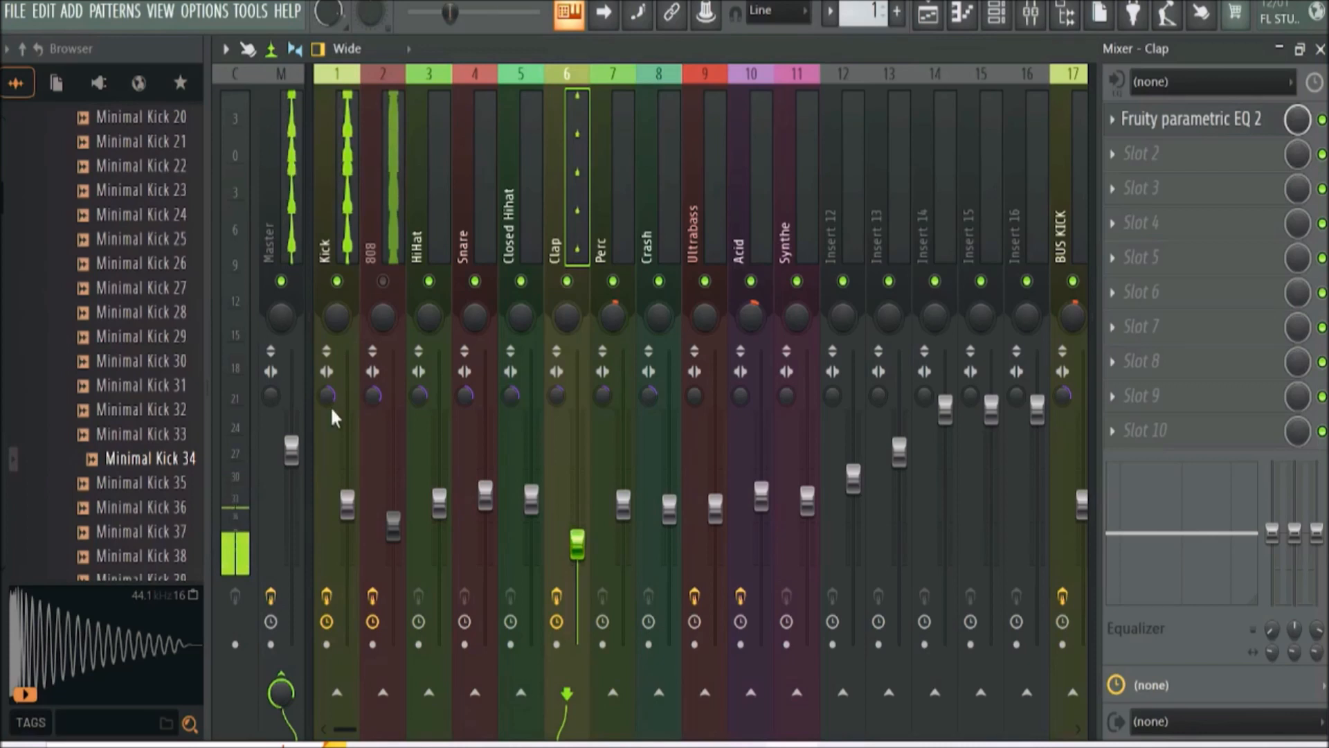
{"action": "left_click", "coordinate": [332, 414]}
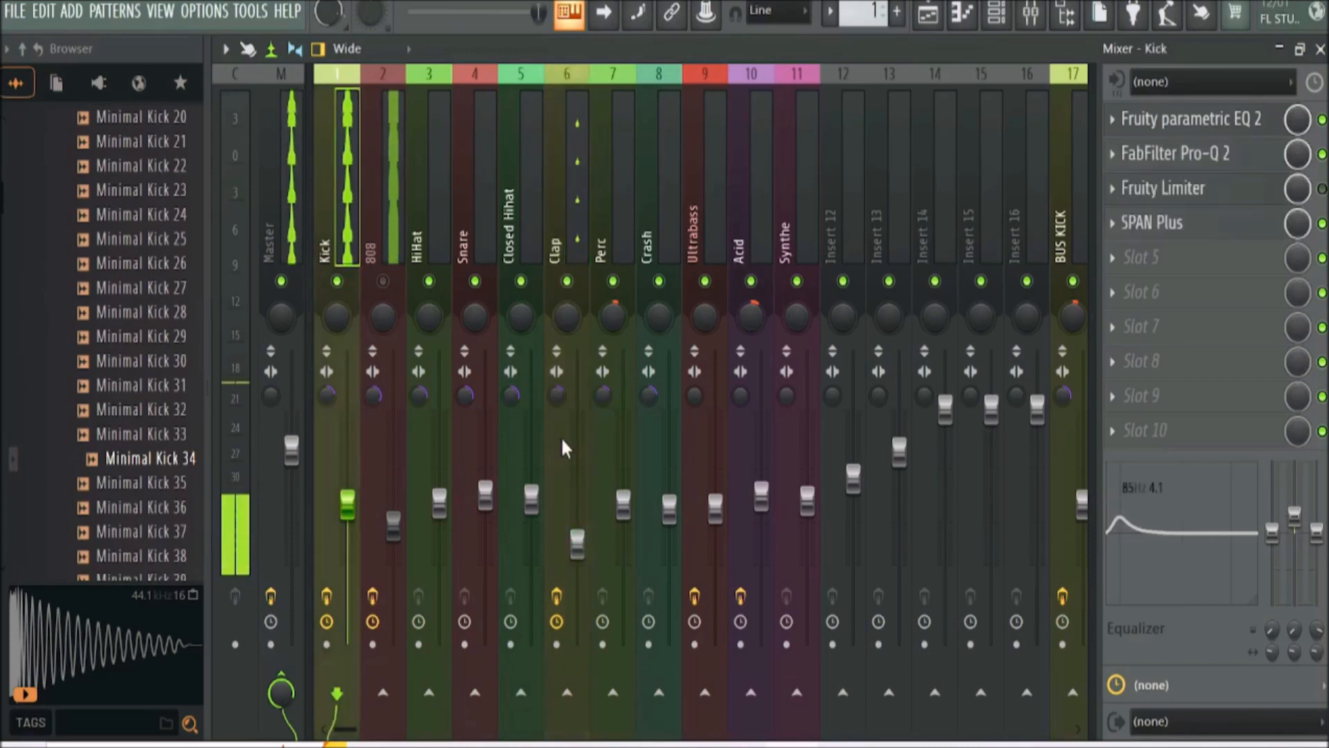
{"action": "left_click", "coordinate": [1320, 49]}
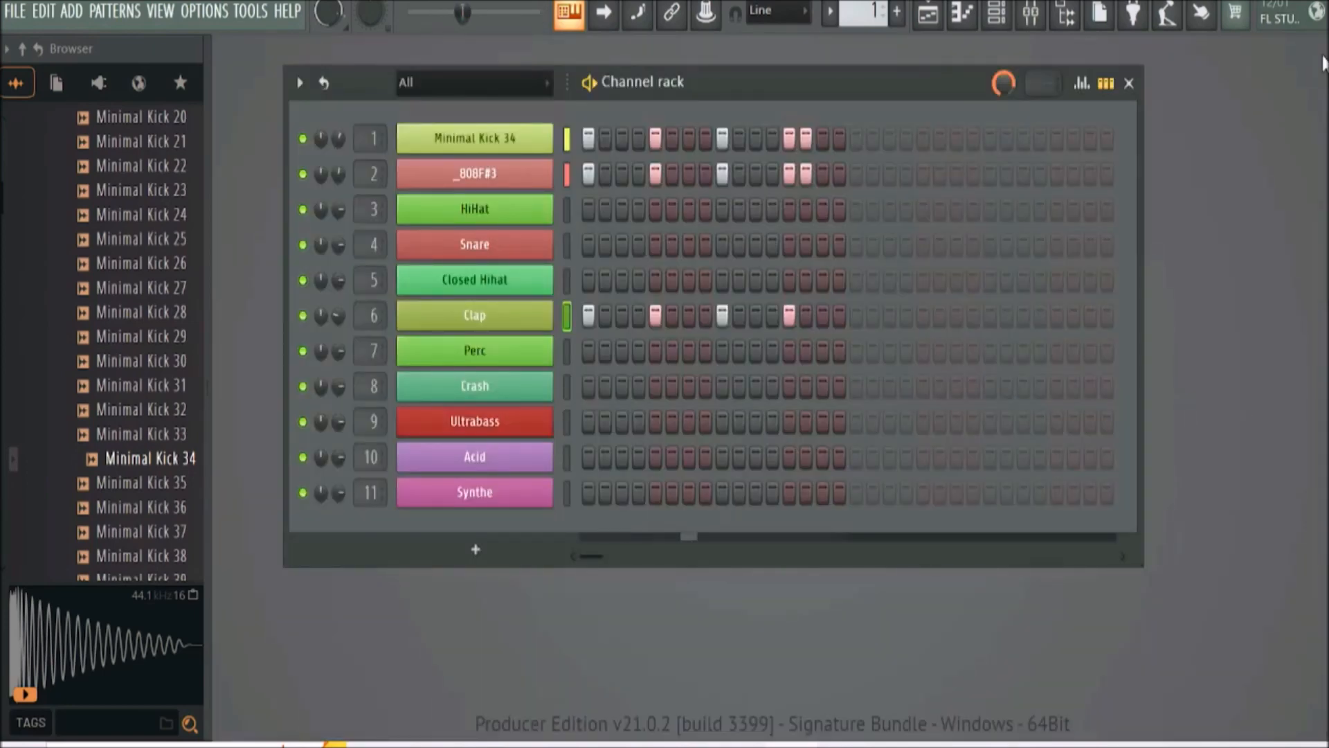
Rename the second channel to 808F#3 by removing its leading underscore
{"action": "right_click", "coordinate": [510, 177]}
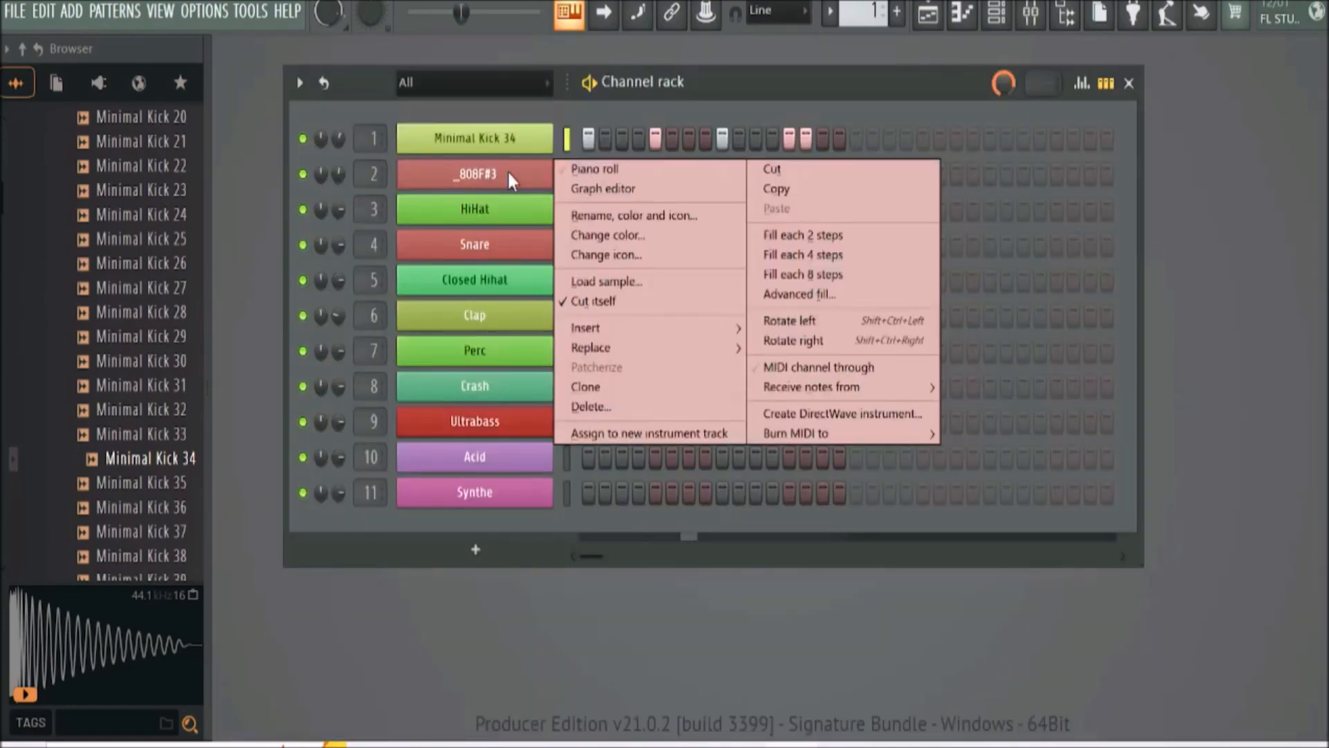
{"action": "left_click", "coordinate": [634, 216]}
{"action": "left_click", "coordinate": [399, 197]}
{"action": "key", "text": "BackSpace"}
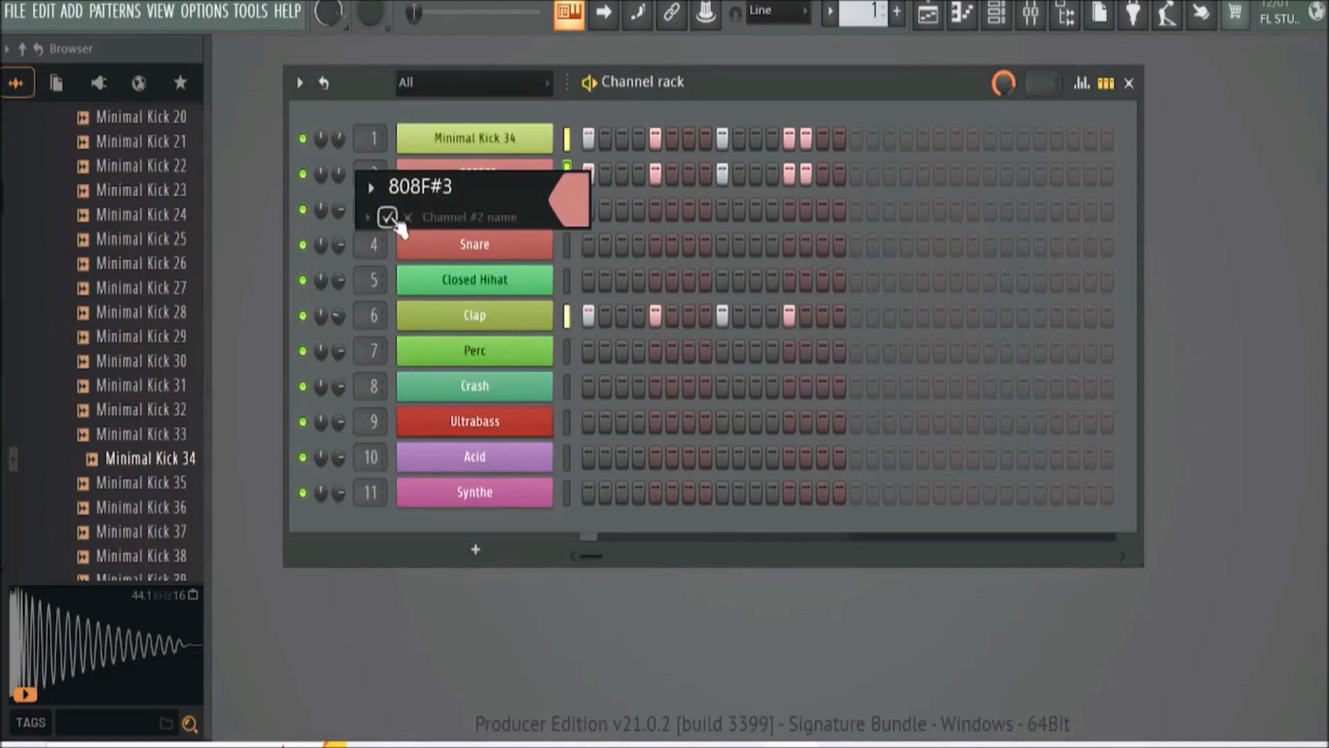
{"action": "left_click", "coordinate": [388, 218]}
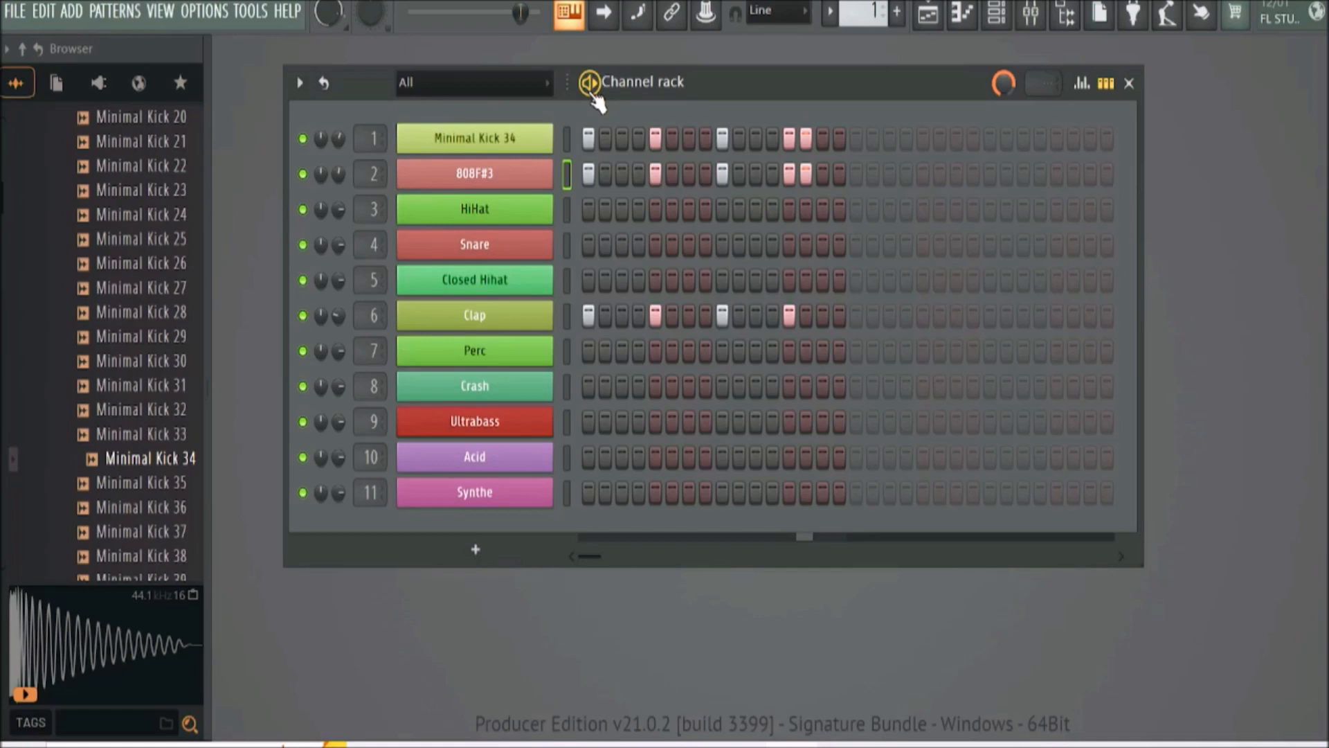
Open the Acid channel's synth, move its window clear of the step grid, and fill the channel's pattern on each 4 steps
{"action": "mouse_move", "coordinate": [1002, 83]}
{"action": "left_mouse_down"}
{"action": "mouse_move", "coordinate": [1002, 63]}
{"action": "mouse_move", "coordinate": [1001, 75]}
{"action": "left_mouse_up"}
{"action": "left_click", "coordinate": [475, 459]}
{"action": "left_click_drag", "start_coordinate": [754, 336], "coordinate": [947, 499]}
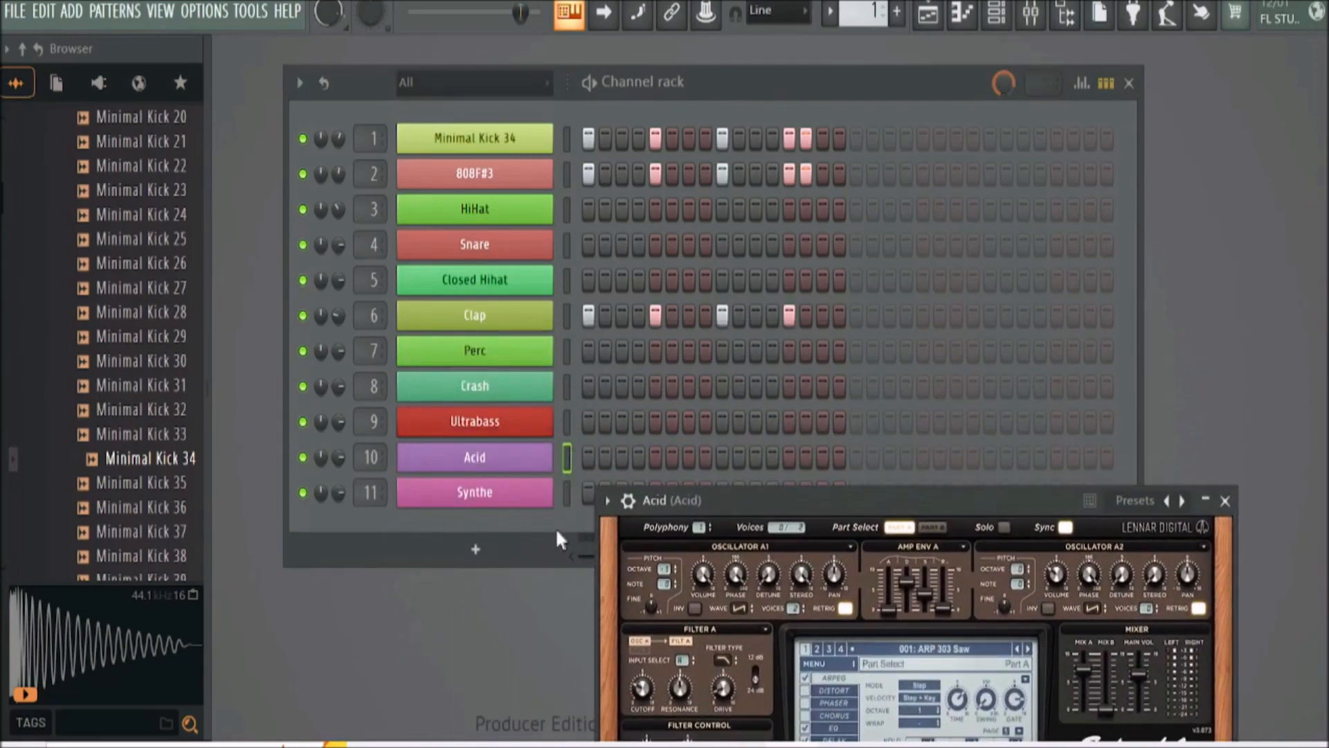
{"action": "right_click", "coordinate": [507, 471]}
{"action": "left_click", "coordinate": [796, 536]}
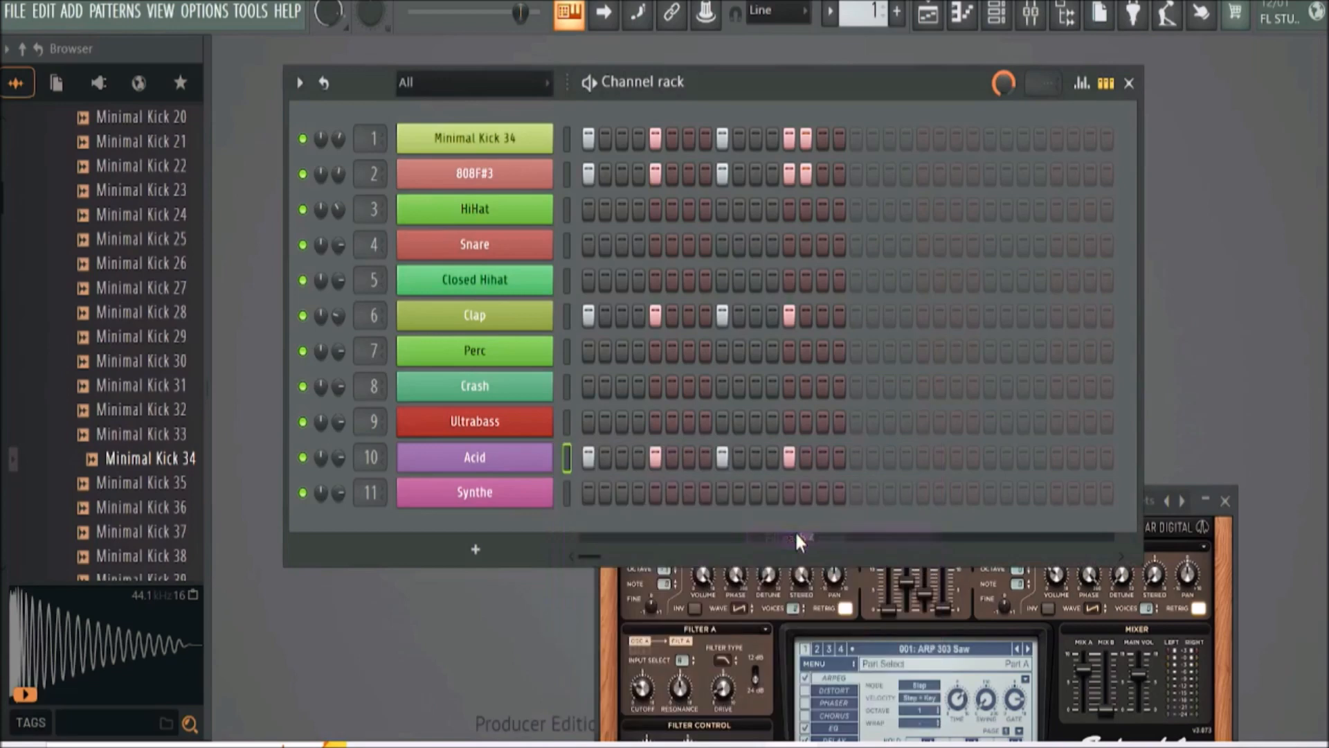
Play the pattern and place the Acid channel's Sylenth1 window in full view over the channel rack
{"action": "left_click", "coordinate": [603, 669]}
{"action": "left_click_drag", "start_coordinate": [908, 495], "coordinate": [798, 245]}
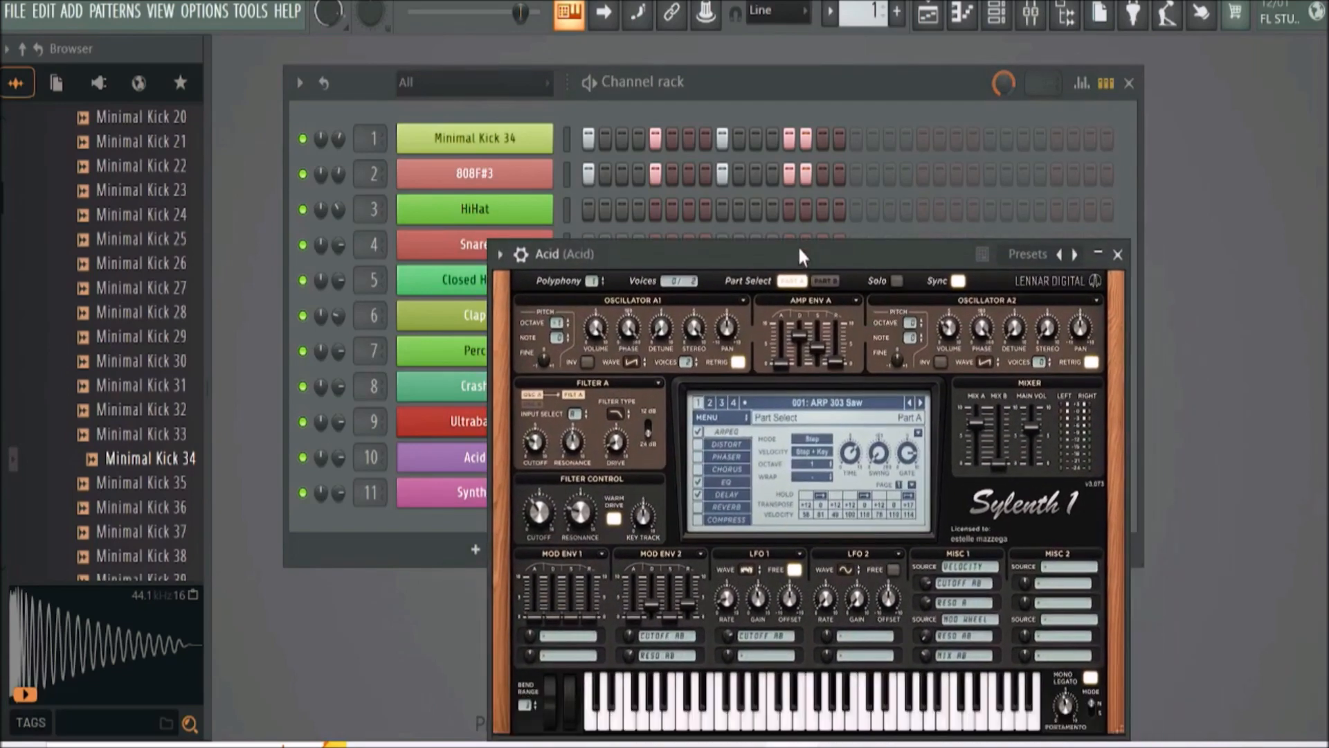
{"action": "left_click", "coordinate": [594, 86]}
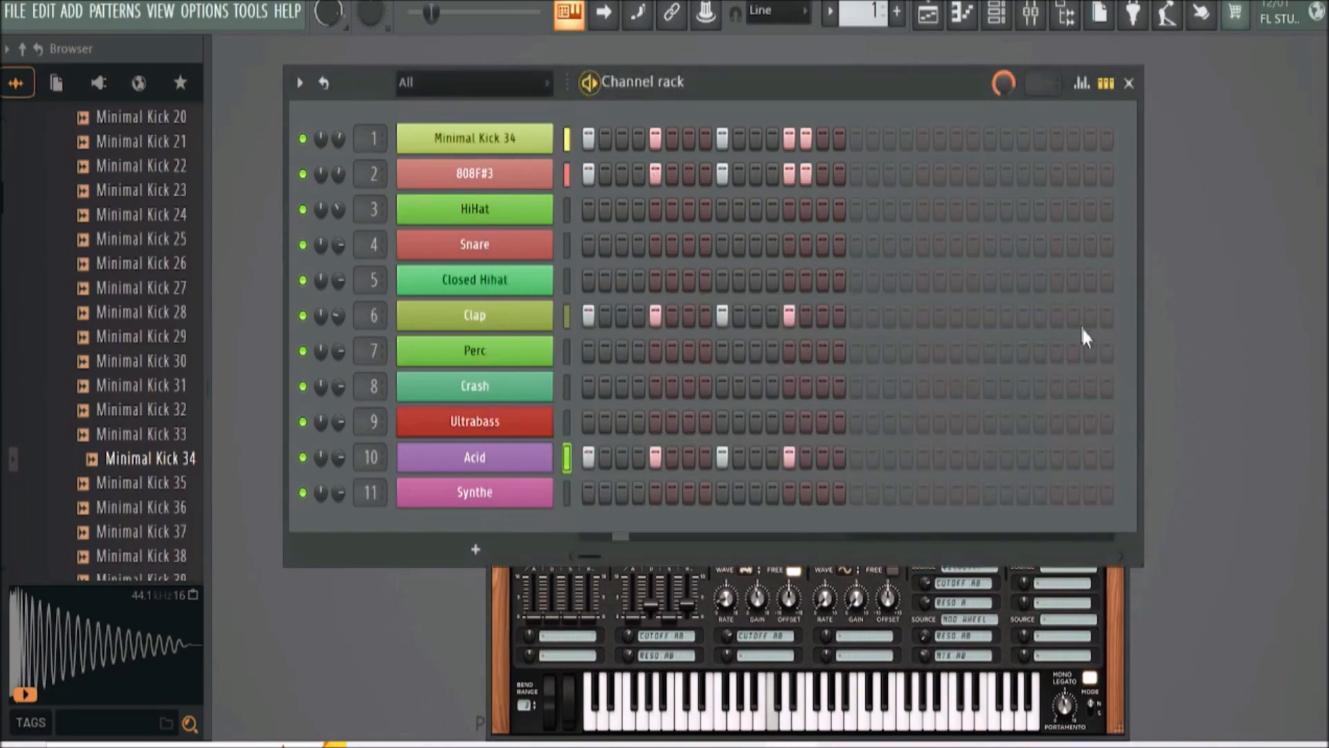
{"action": "left_click", "coordinate": [507, 608]}
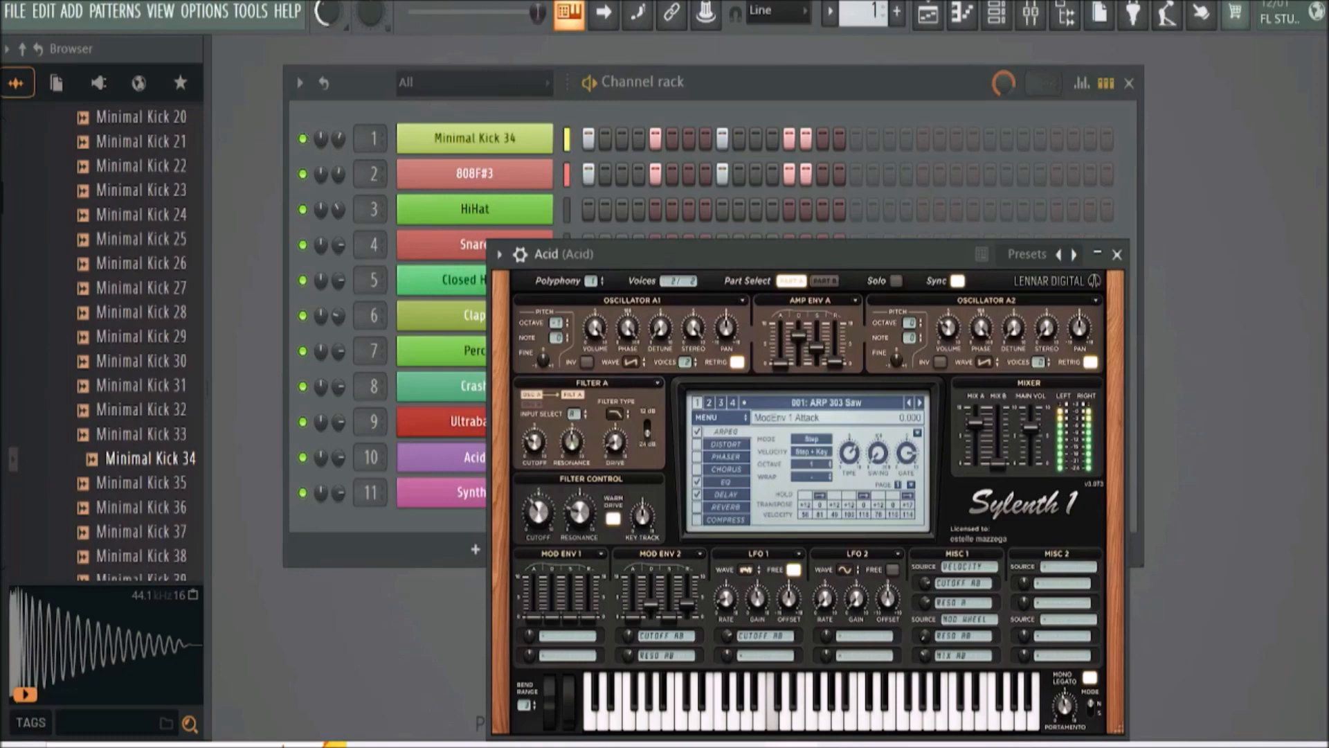
{"action": "left_click_drag", "start_coordinate": [739, 259], "coordinate": [729, 141]}
Audition the Acid channel's Sylenth1 presets in order from ARP 303 Saw to ARP Awesom-O
{"action": "left_click", "coordinate": [1065, 137]}
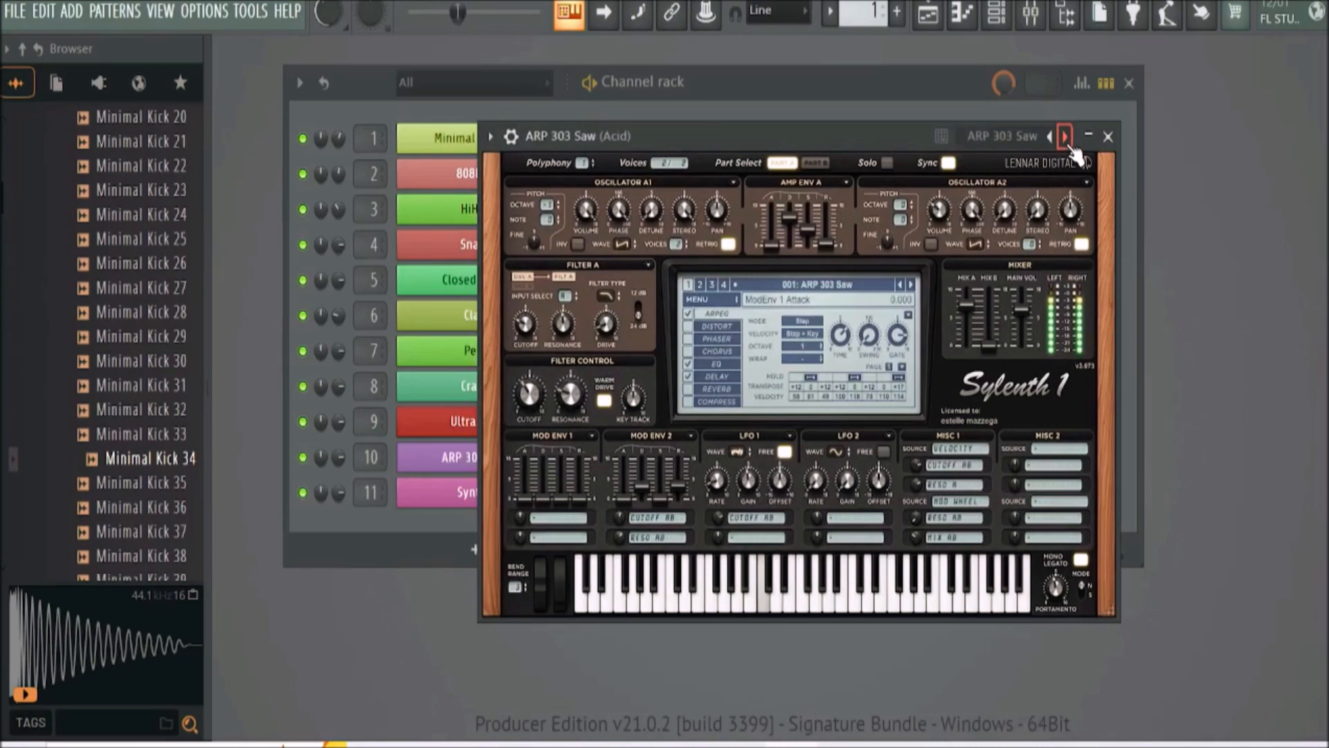
{"action": "left_click", "coordinate": [1066, 138]}
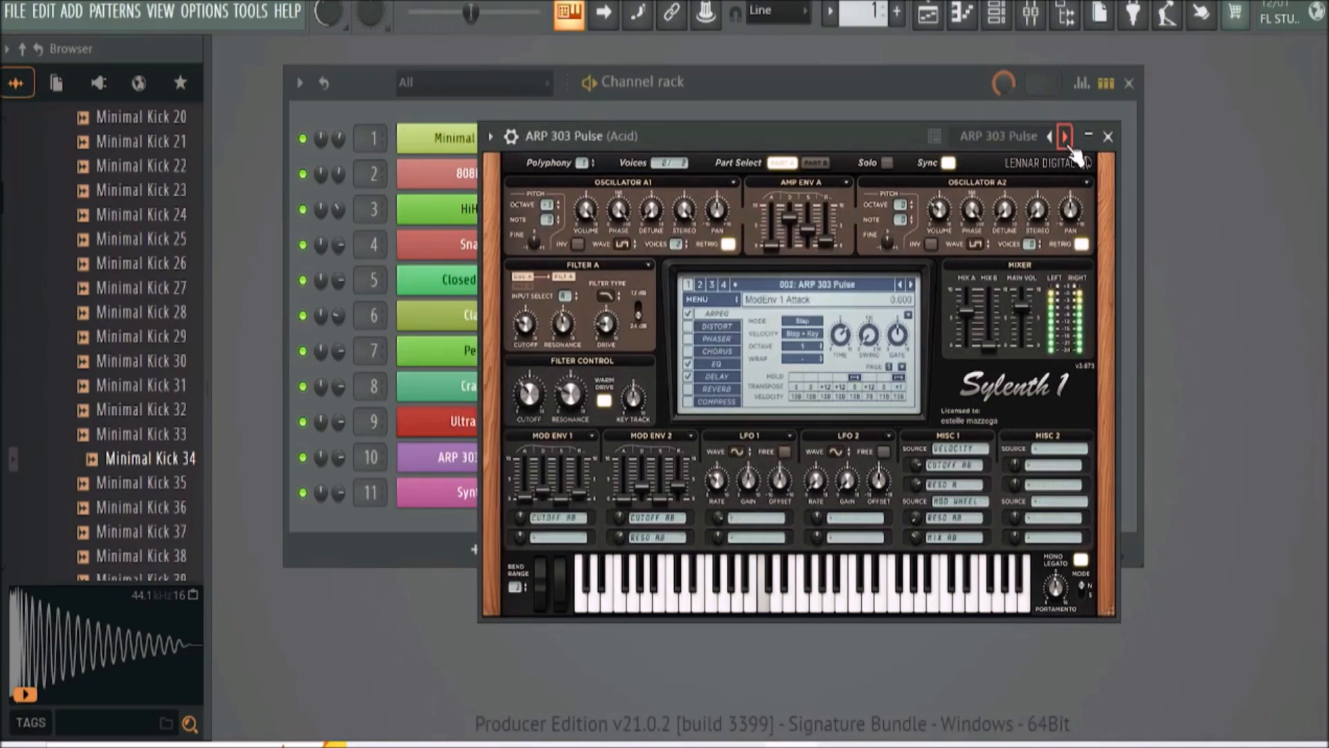
{"action": "left_click", "coordinate": [1067, 138]}
{"action": "left_click", "coordinate": [1066, 138]}
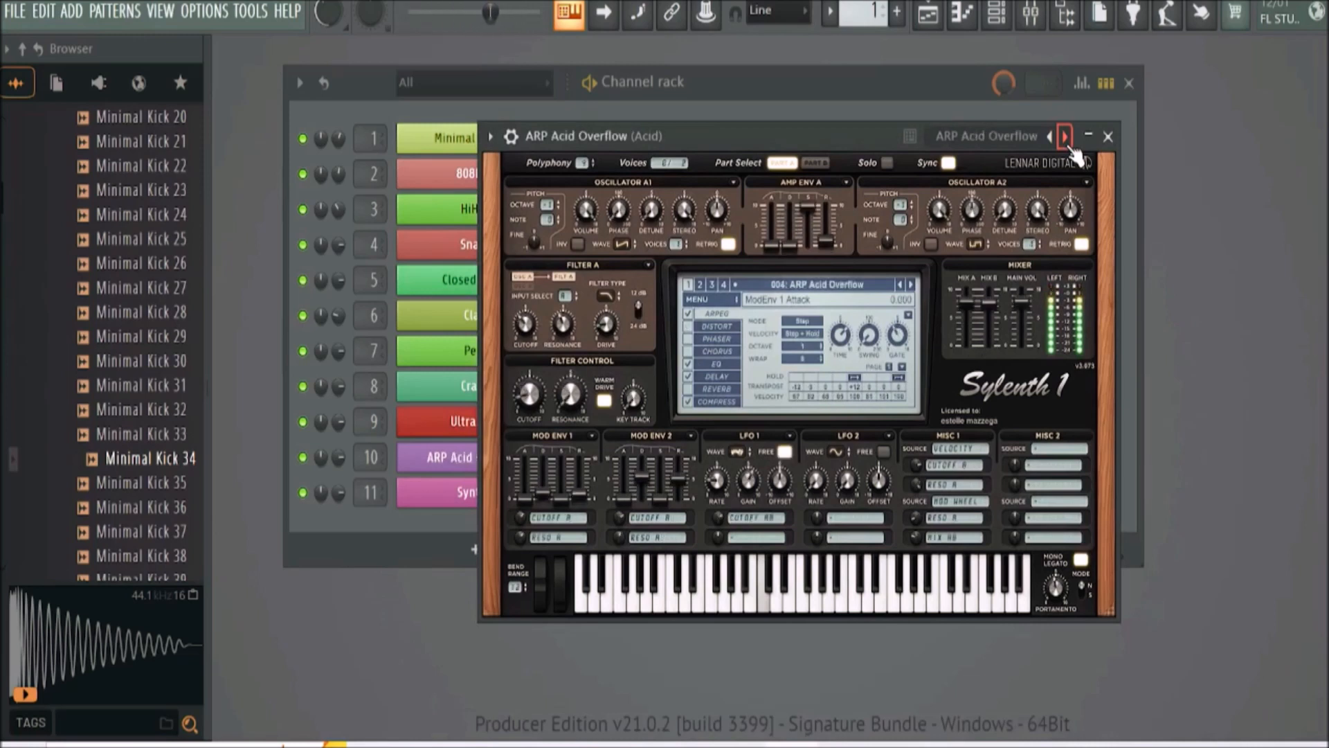
{"action": "left_click", "coordinate": [1066, 138]}
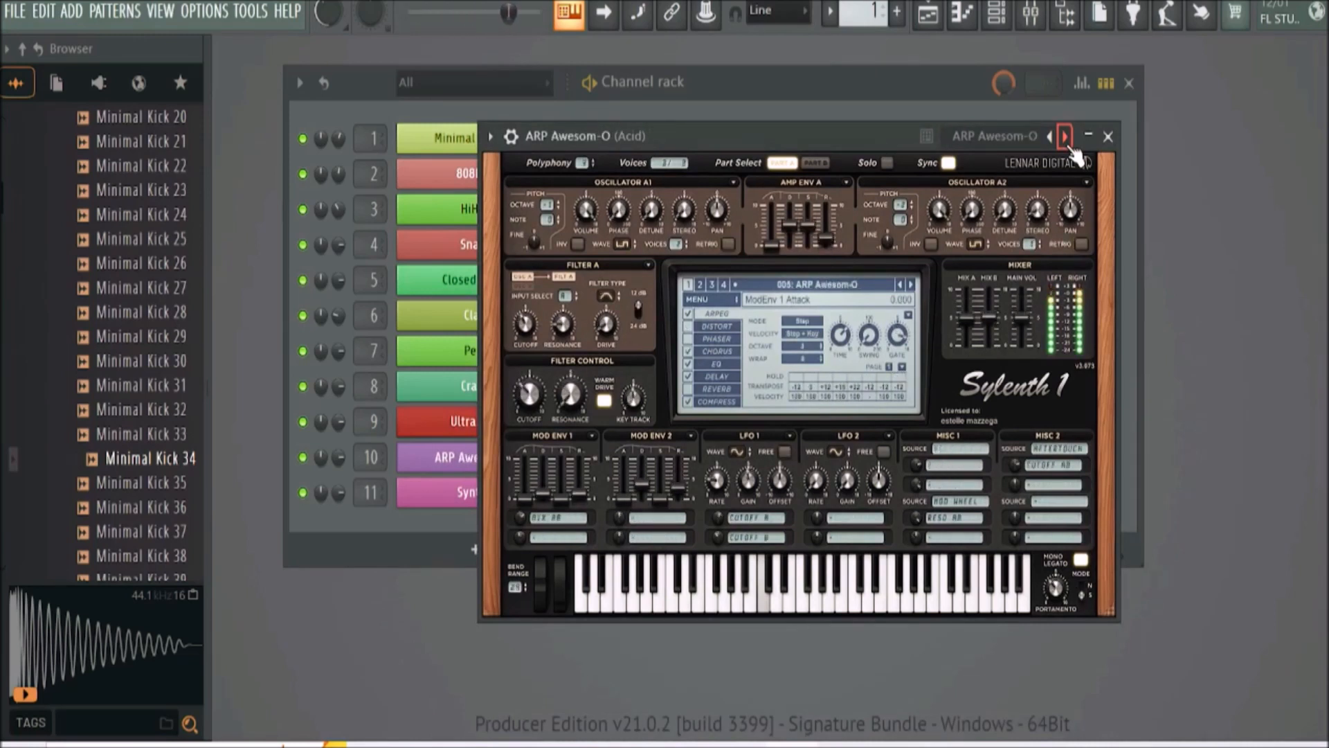
Load the BS TranceRoller preset from the full Sylenth1 preset list into the Acid channel and close the synth window
{"action": "left_click", "coordinate": [490, 133]}
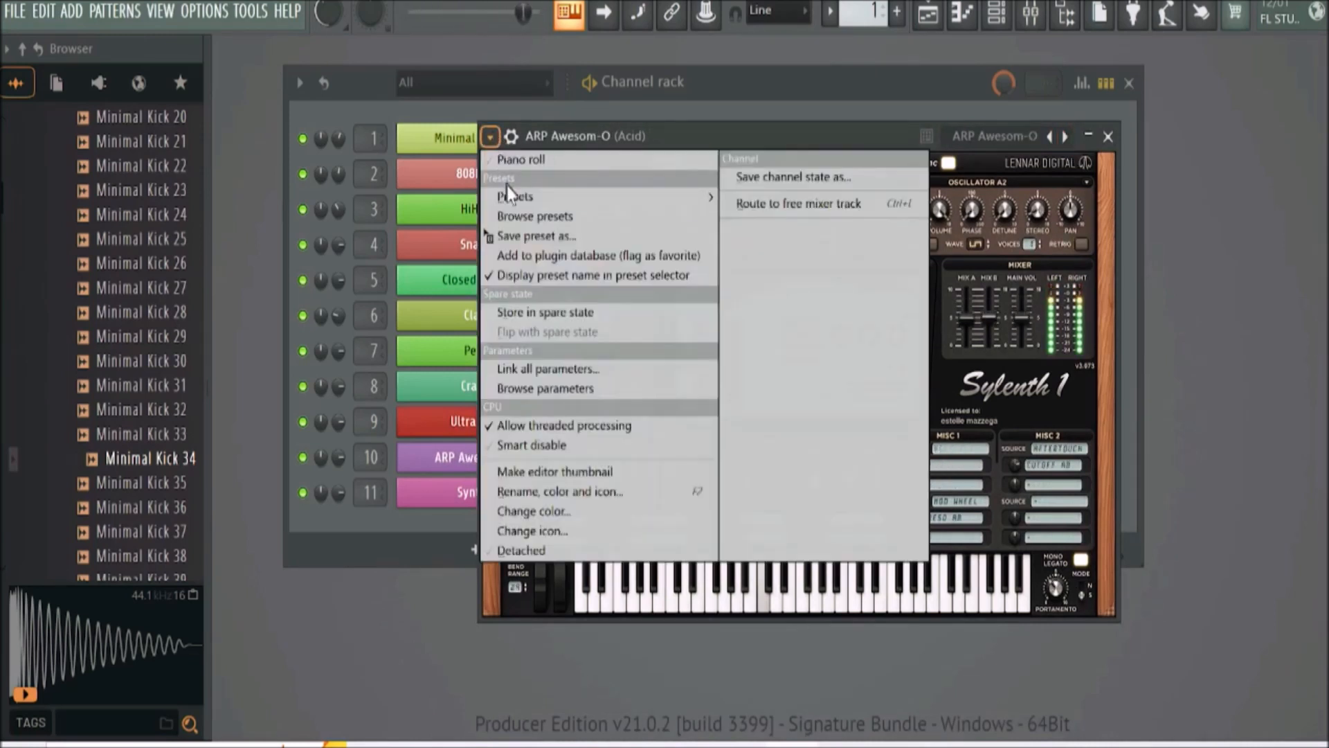
{"action": "mouse_move", "coordinate": [510, 198]}
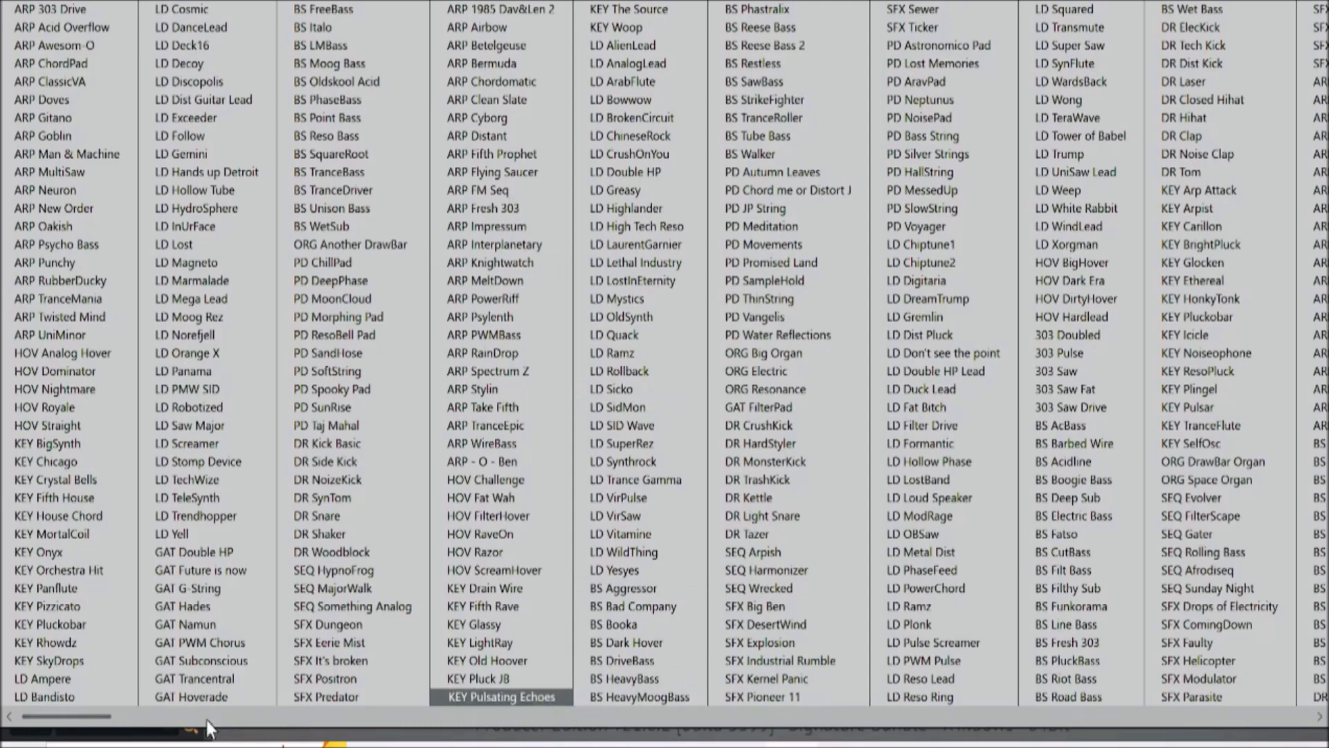
{"action": "left_click_drag", "start_coordinate": [109, 717], "coordinate": [1250, 675]}
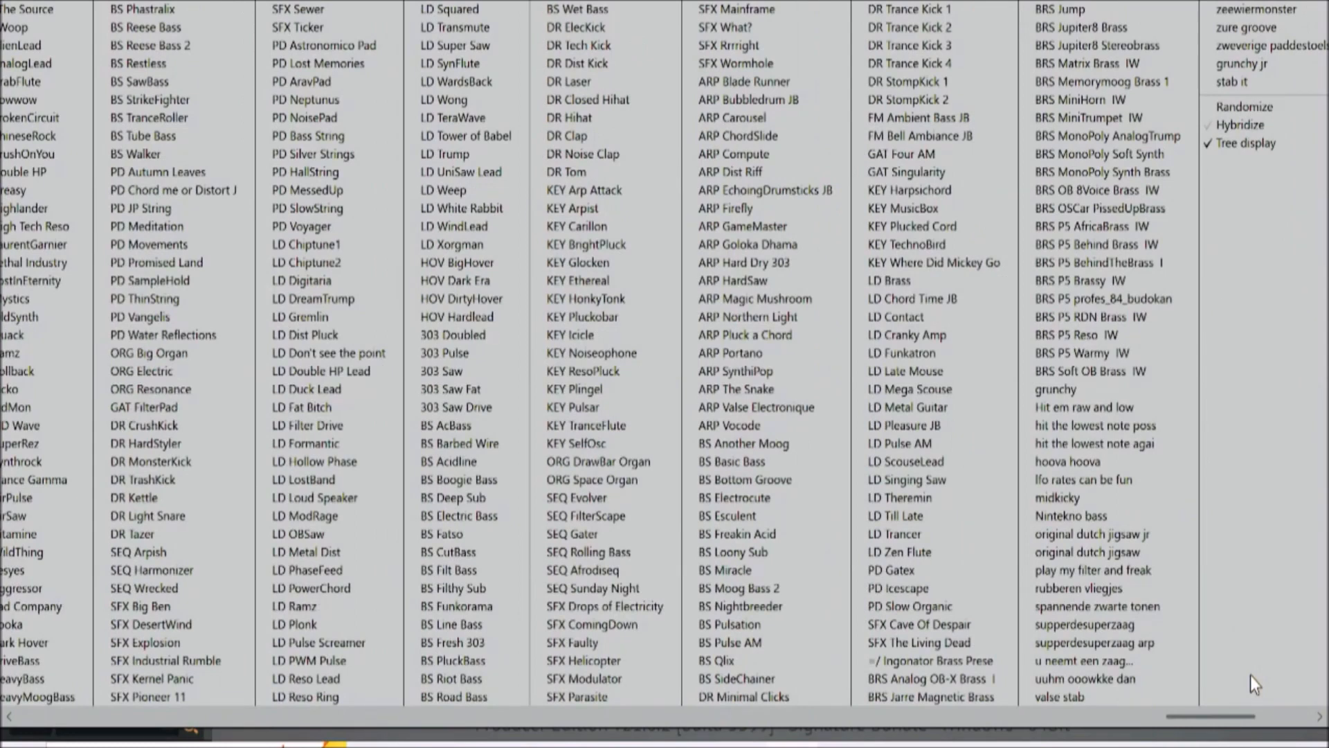
{"action": "scroll", "coordinate": [878, 643], "scroll_direction": "up", "scroll_amount": 3}
{"action": "scroll", "coordinate": [831, 633], "scroll_direction": "up", "scroll_amount": 1}
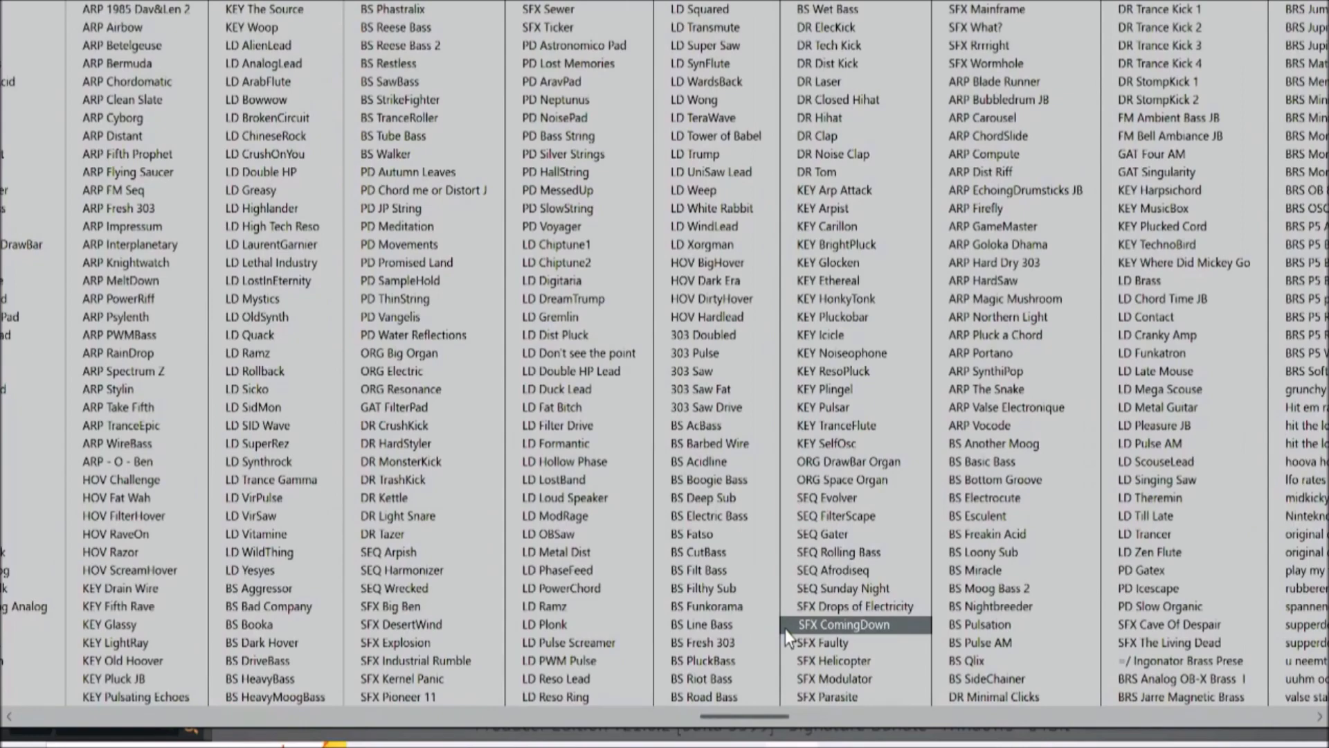
{"action": "left_click", "coordinate": [436, 113]}
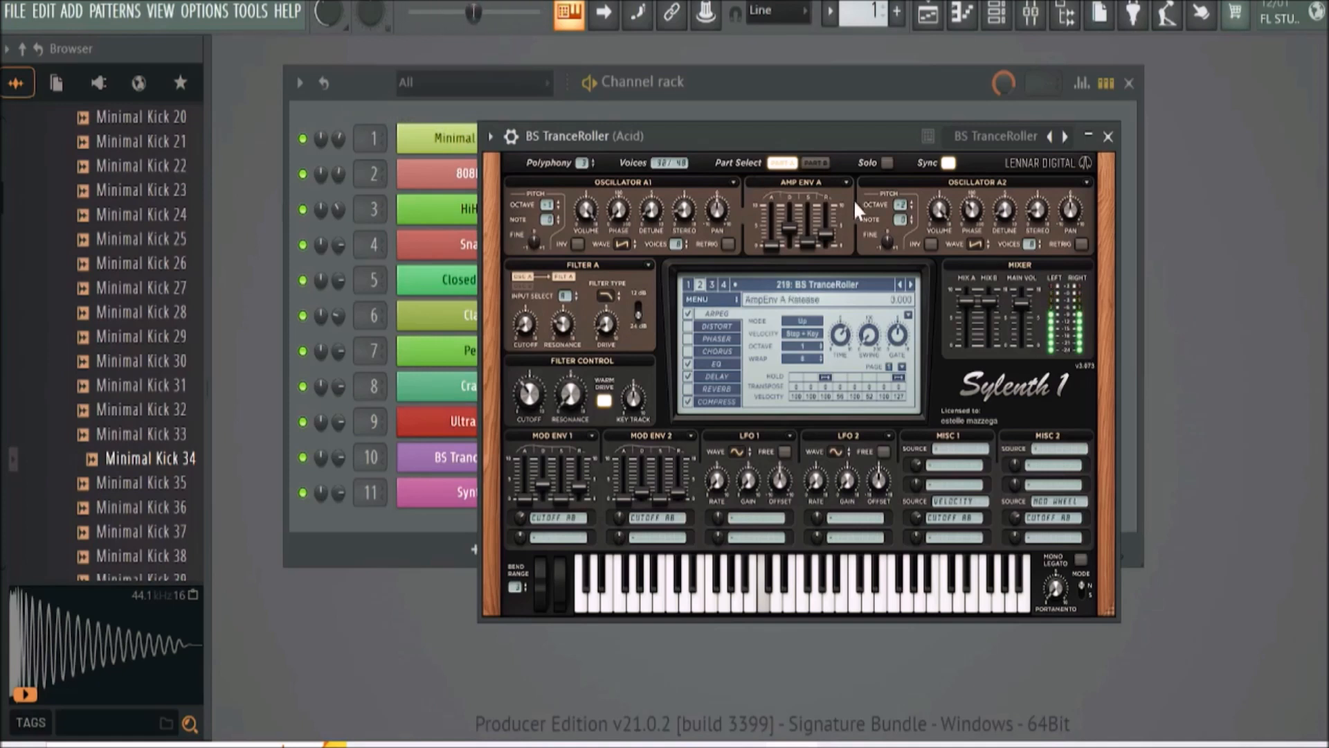
{"action": "left_click", "coordinate": [1105, 137]}
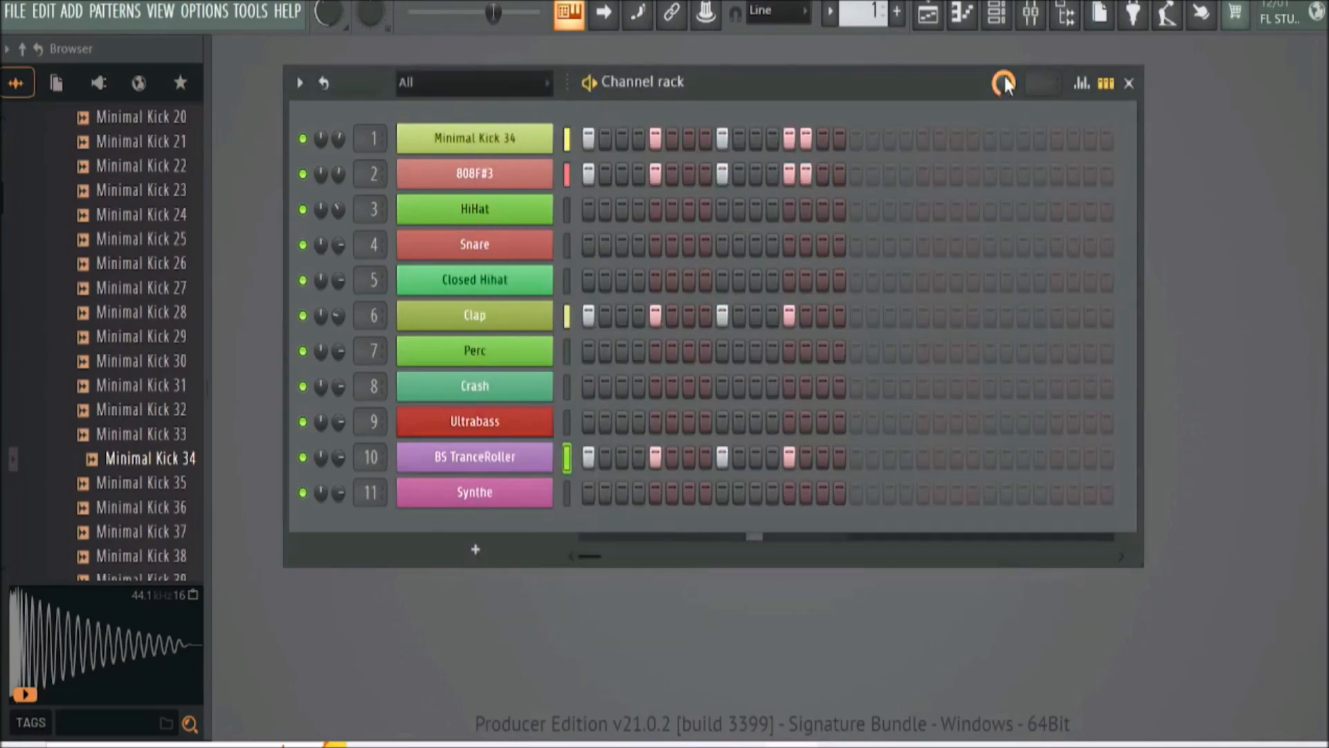
Insert Fruity Parametric EQ 2 in slot 1 of the Acid mixer track and load its "preset base" preset
{"action": "left_click", "coordinate": [1032, 25]}
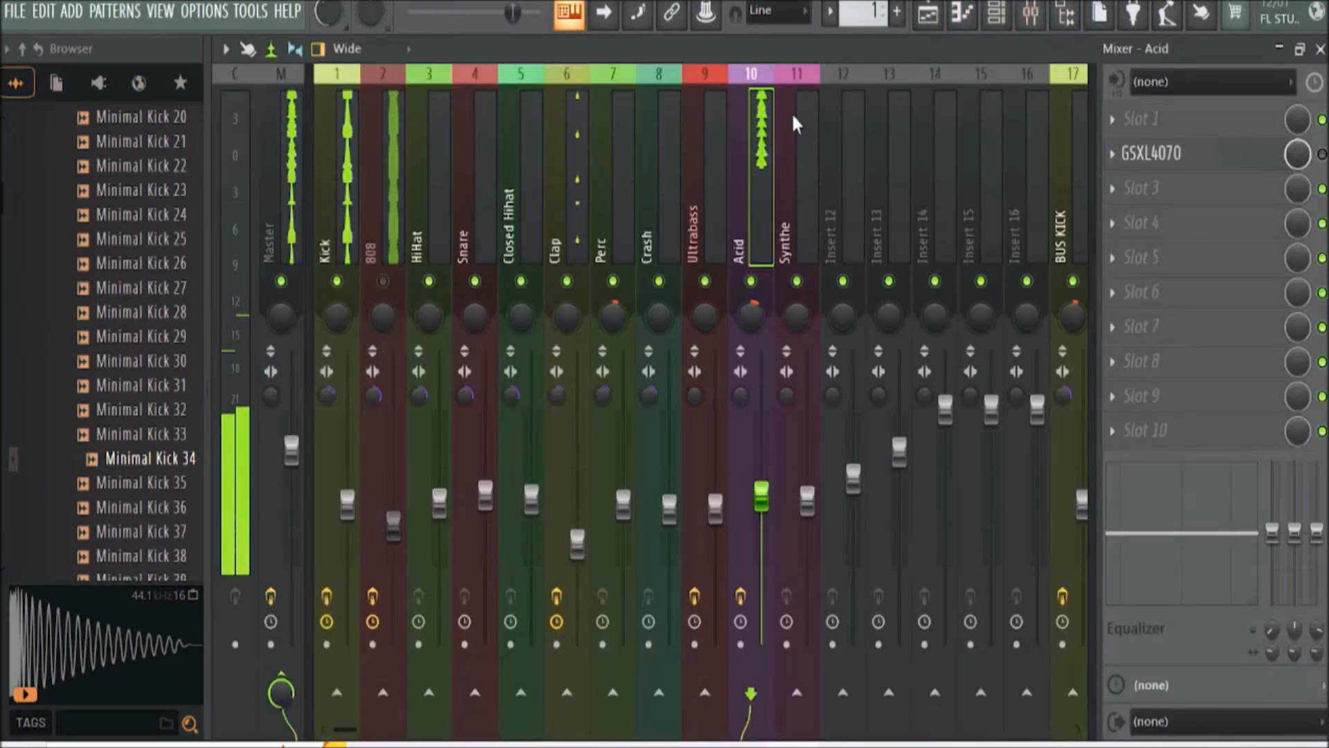
{"action": "left_click", "coordinate": [1126, 127]}
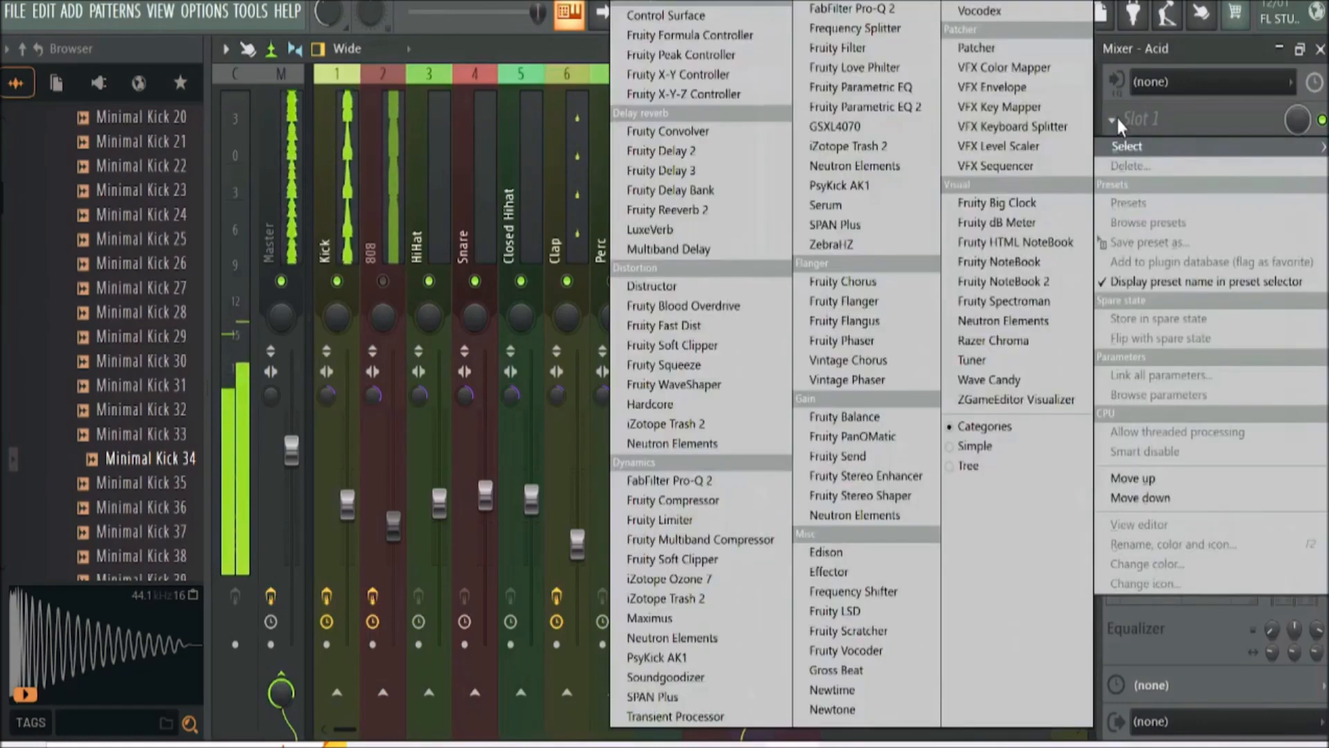
{"action": "left_click", "coordinate": [925, 114]}
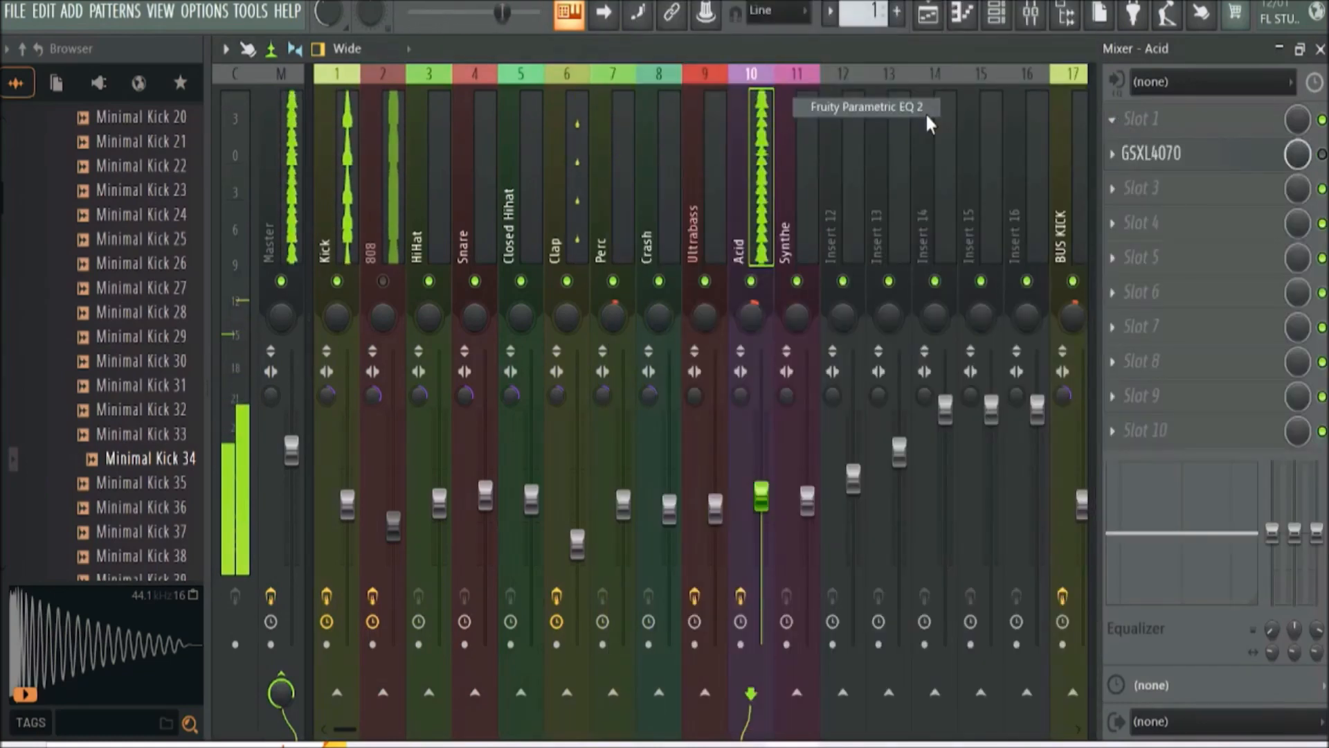
{"action": "left_click_drag", "start_coordinate": [675, 308], "coordinate": [678, 208]}
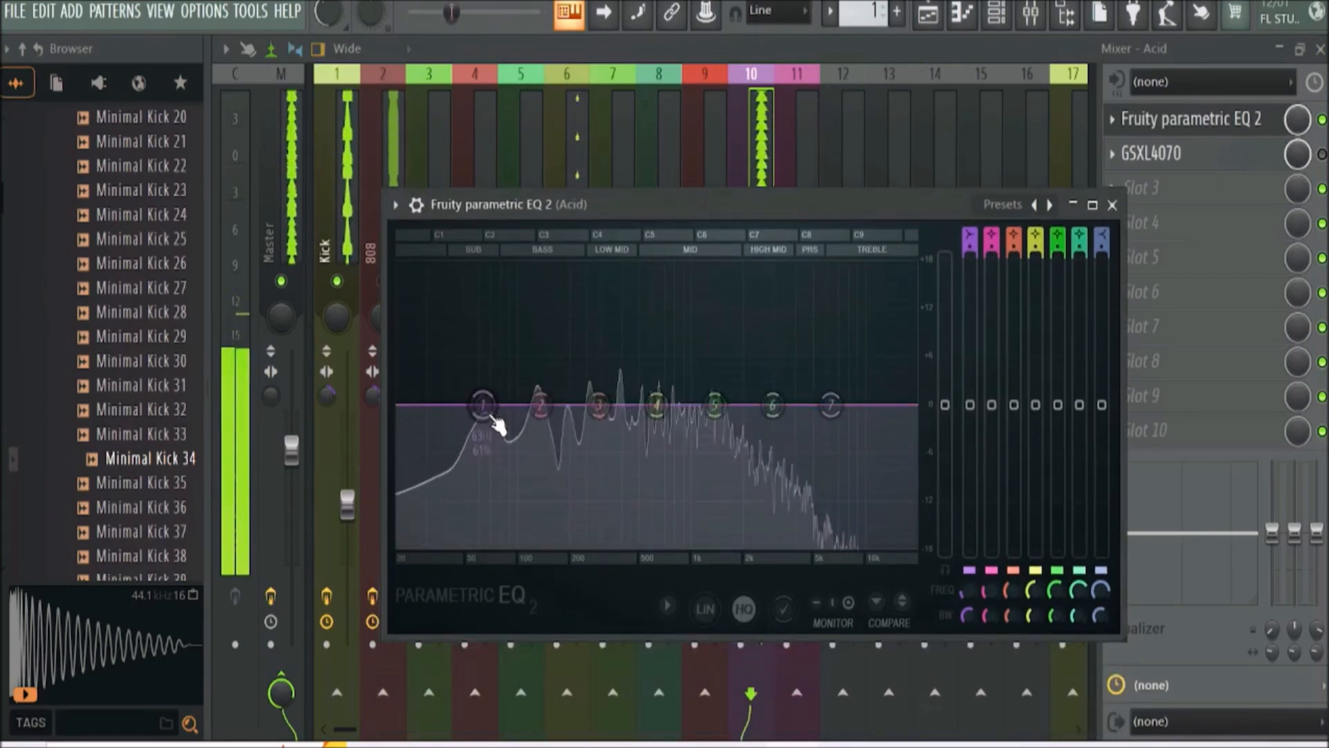
{"action": "left_click", "coordinate": [395, 206]}
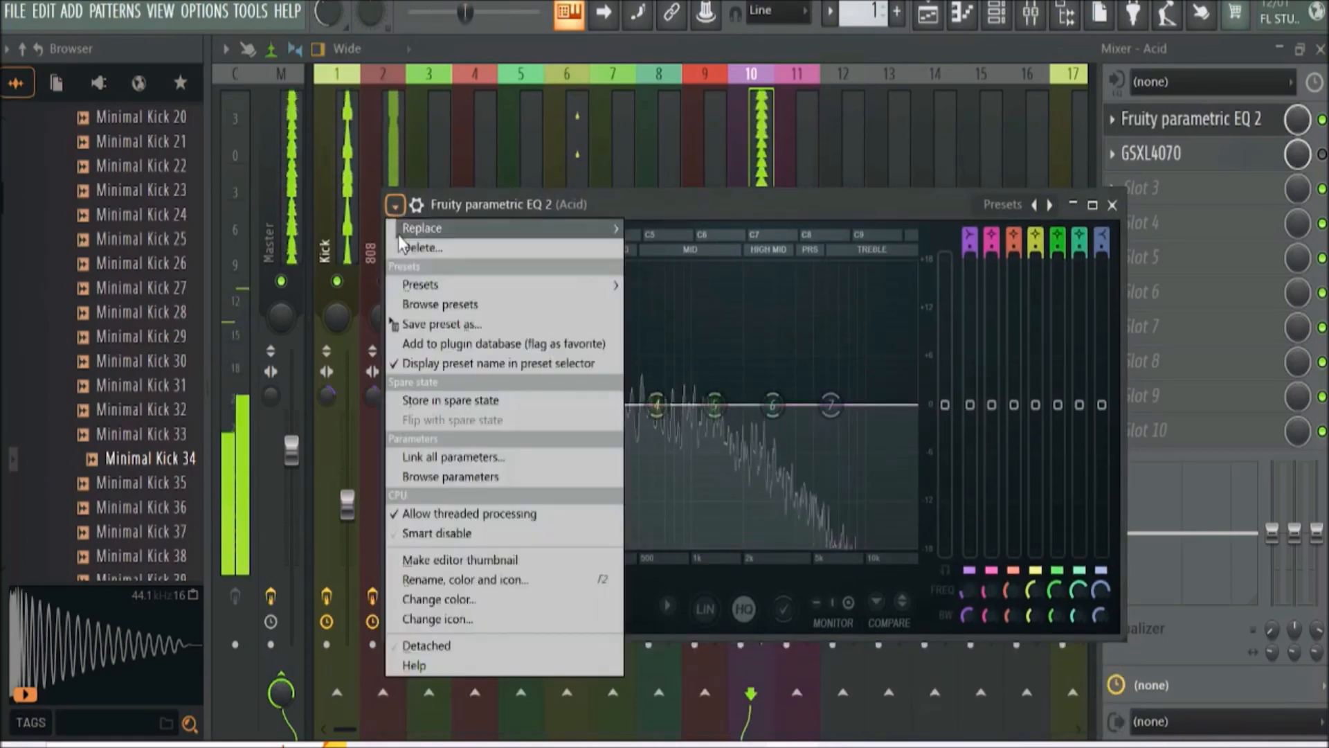
{"action": "mouse_move", "coordinate": [419, 284]}
{"action": "left_click", "coordinate": [656, 325]}
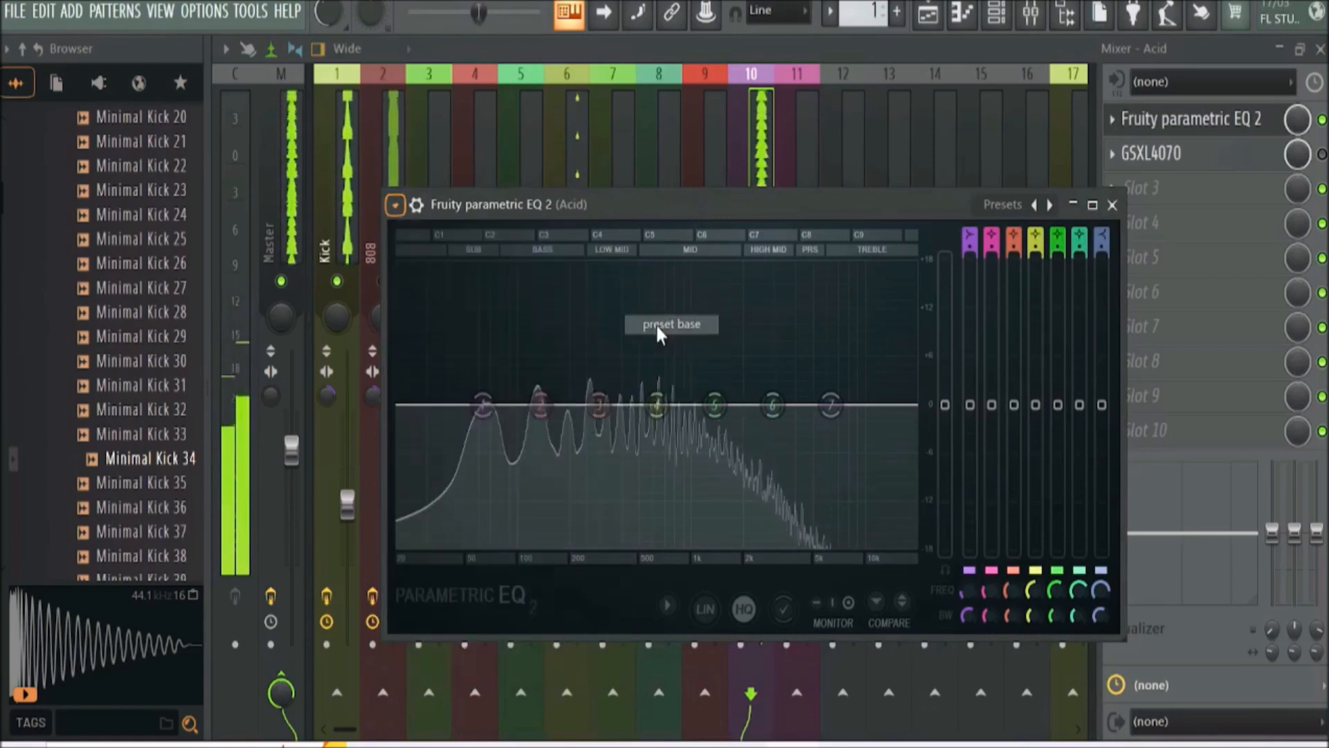
Shape the Acid track's EQ with a low cut just below 50 Hz, a high cut between 5 and 10 kHz, and boosts on bands 5 and 3
{"action": "left_click_drag", "start_coordinate": [416, 405], "coordinate": [460, 404]}
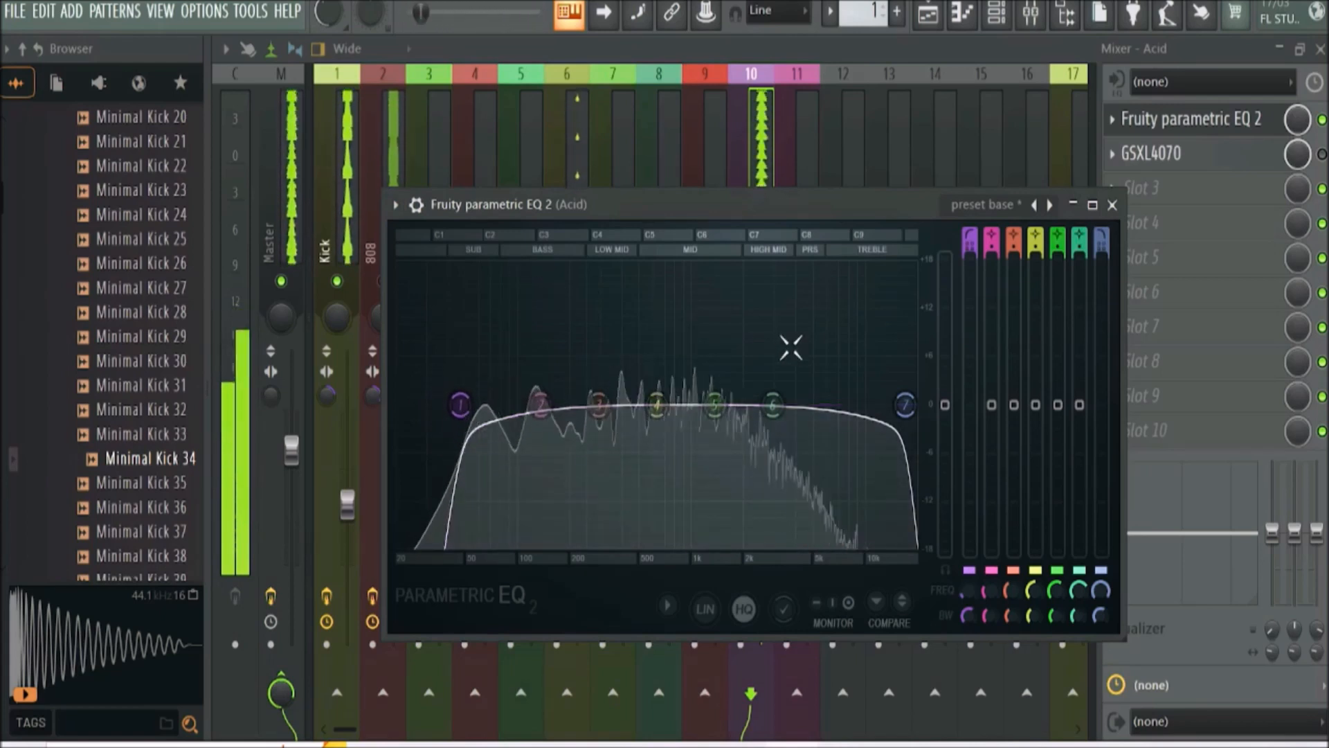
{"action": "left_click_drag", "start_coordinate": [904, 406], "coordinate": [836, 404]}
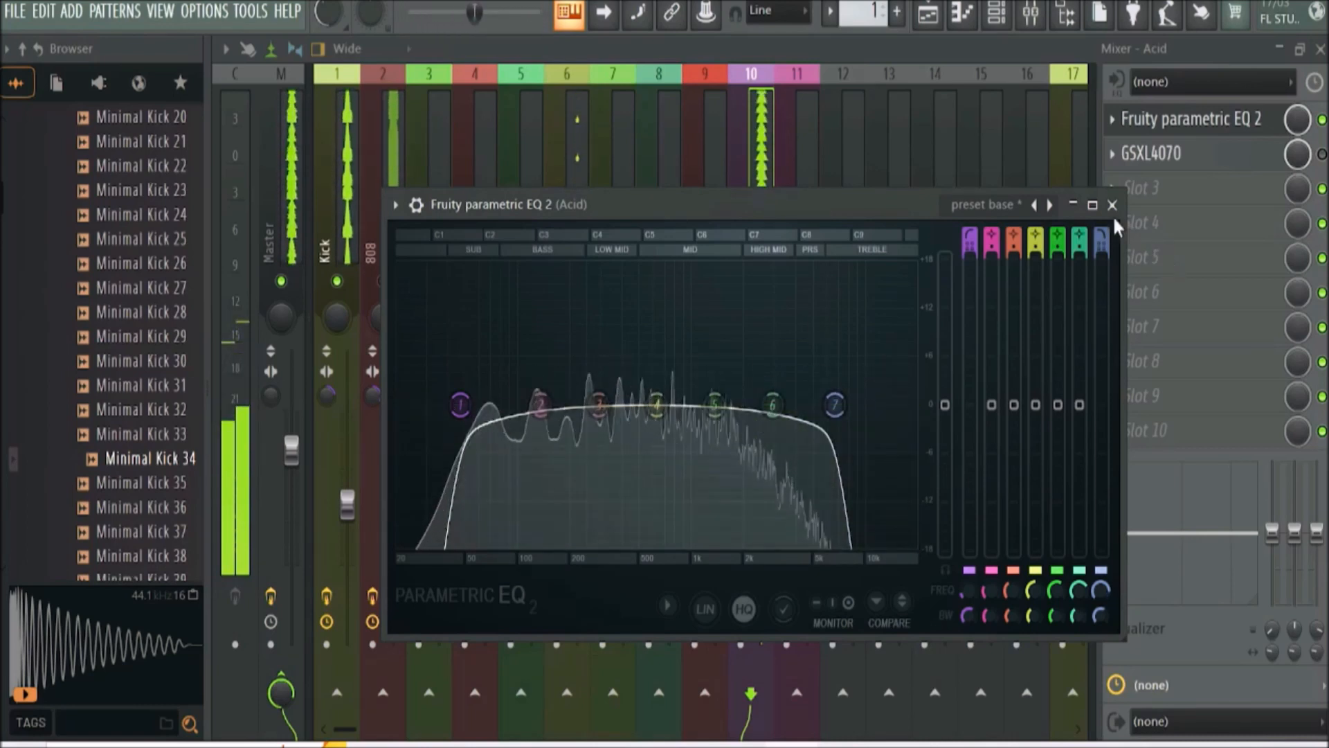
{"action": "left_click_drag", "start_coordinate": [715, 404], "coordinate": [712, 368]}
{"action": "mouse_move", "coordinate": [599, 404]}
{"action": "left_mouse_down"}
{"action": "mouse_move", "coordinate": [588, 383]}
{"action": "mouse_move", "coordinate": [597, 394]}
{"action": "left_mouse_up"}
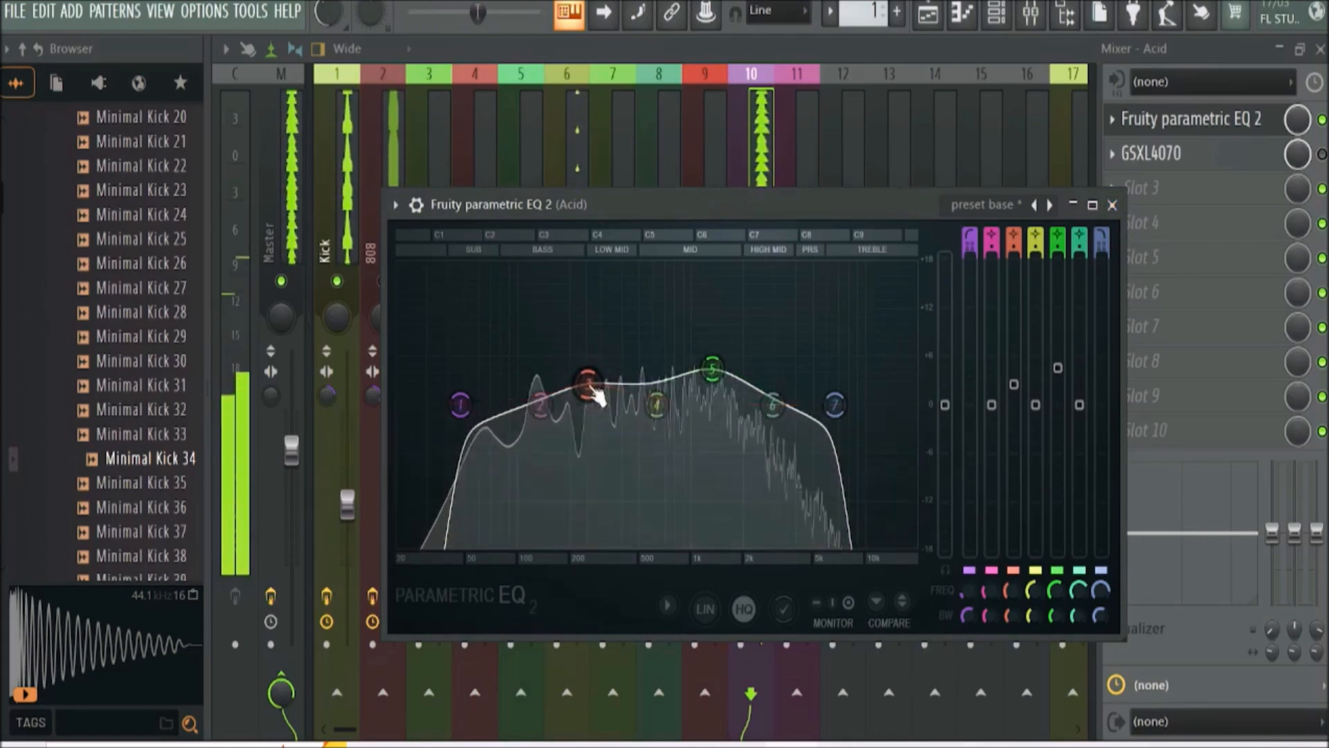
{"action": "left_click", "coordinate": [1111, 205]}
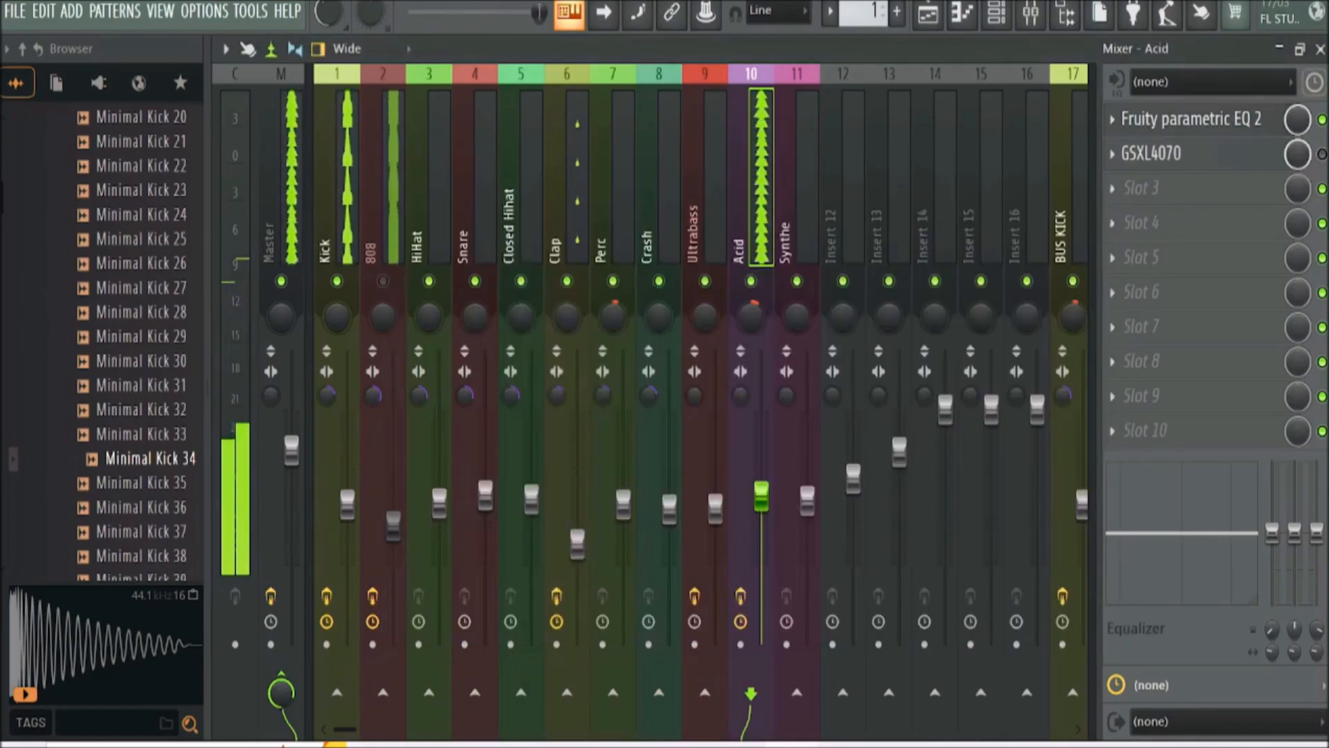
{"action": "left_click", "coordinate": [1320, 48]}
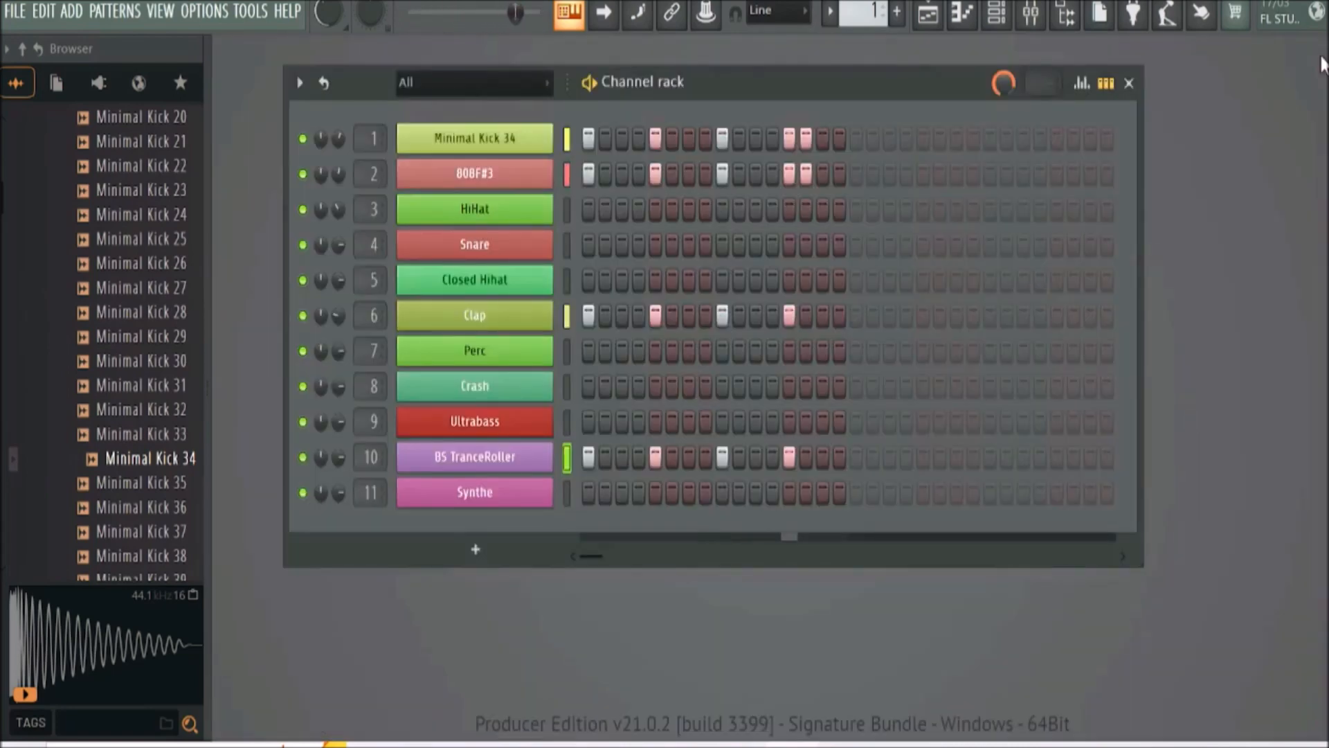
Open the Synthe channel's Gladiator instrument and fill the channel's pattern on every 4 steps
{"action": "left_click", "coordinate": [507, 498]}
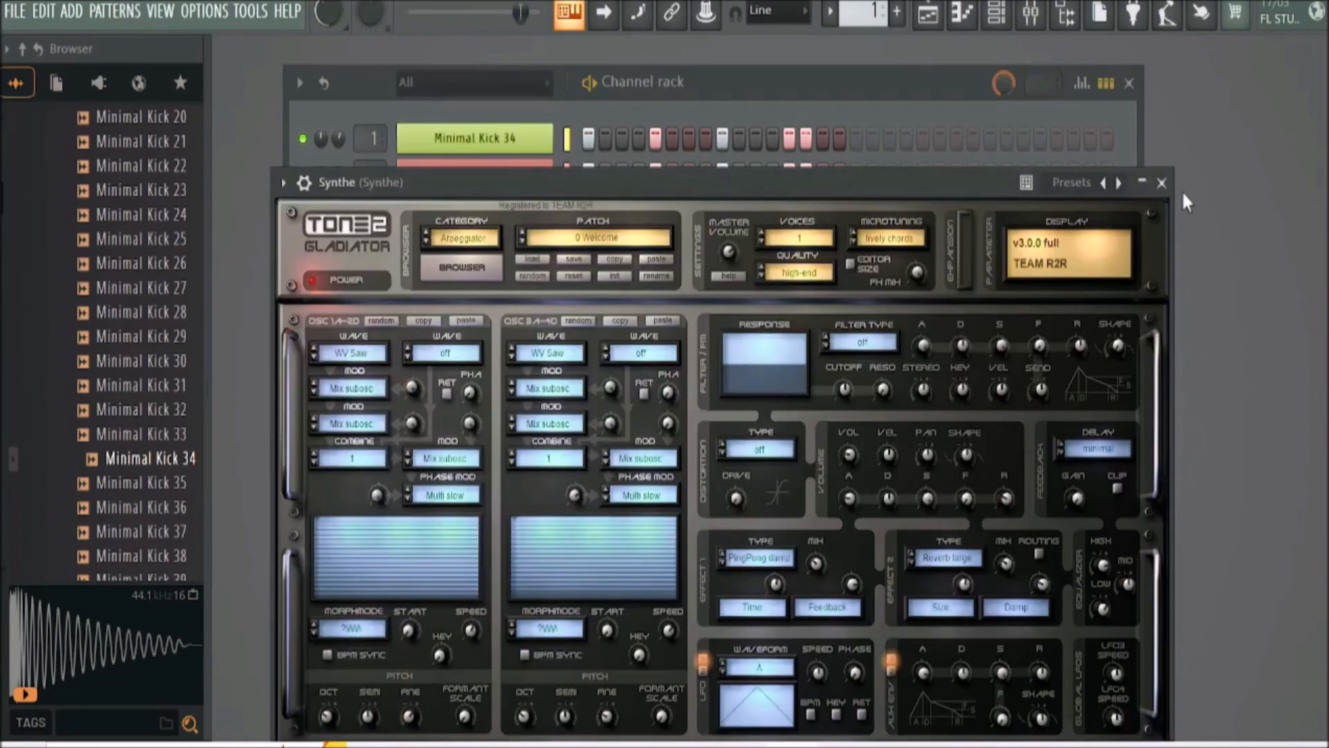
{"action": "left_click_drag", "start_coordinate": [930, 184], "coordinate": [995, 589]}
{"action": "right_click", "coordinate": [488, 495]}
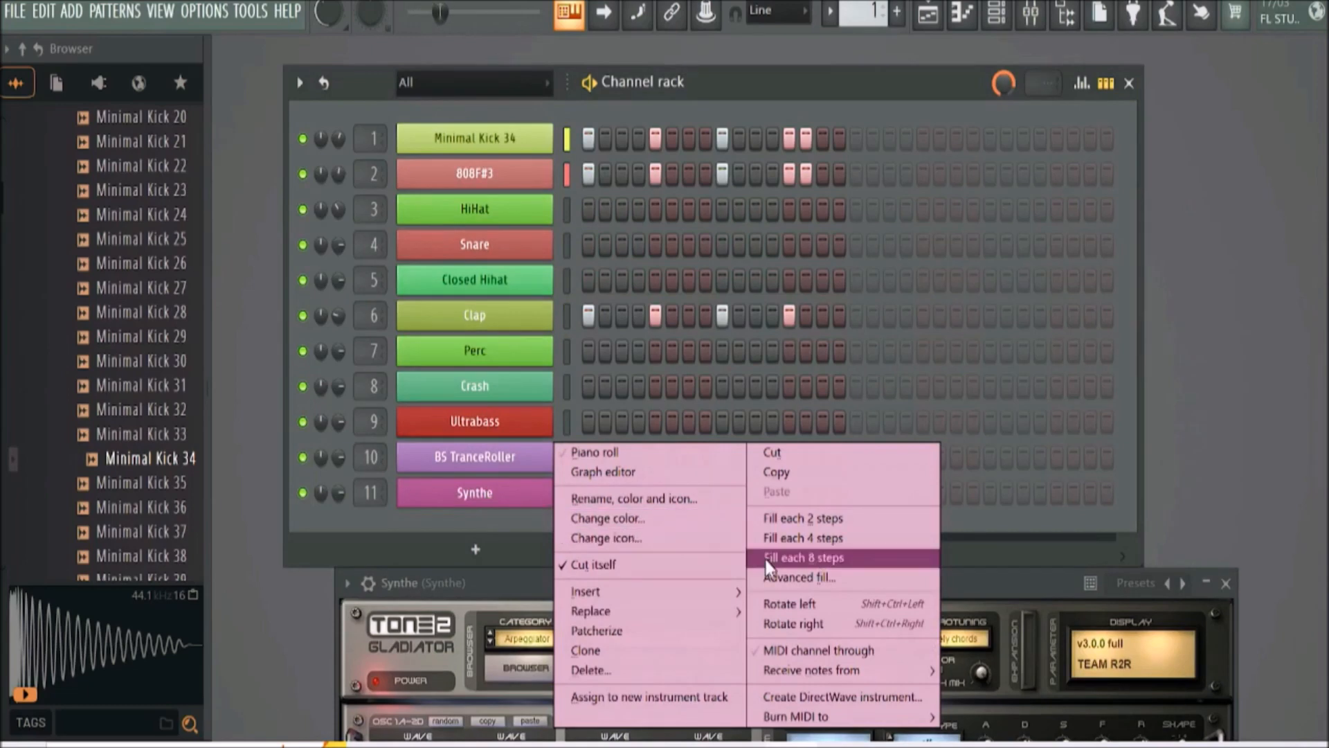
{"action": "left_click", "coordinate": [789, 540]}
Load the AR 2x Splitbrass MF preset in the Synthe channel's Gladiator instrument and close its window
{"action": "left_click_drag", "start_coordinate": [914, 591], "coordinate": [941, 57]}
{"action": "left_click", "coordinate": [1201, 52]}
{"action": "left_click", "coordinate": [1201, 51]}
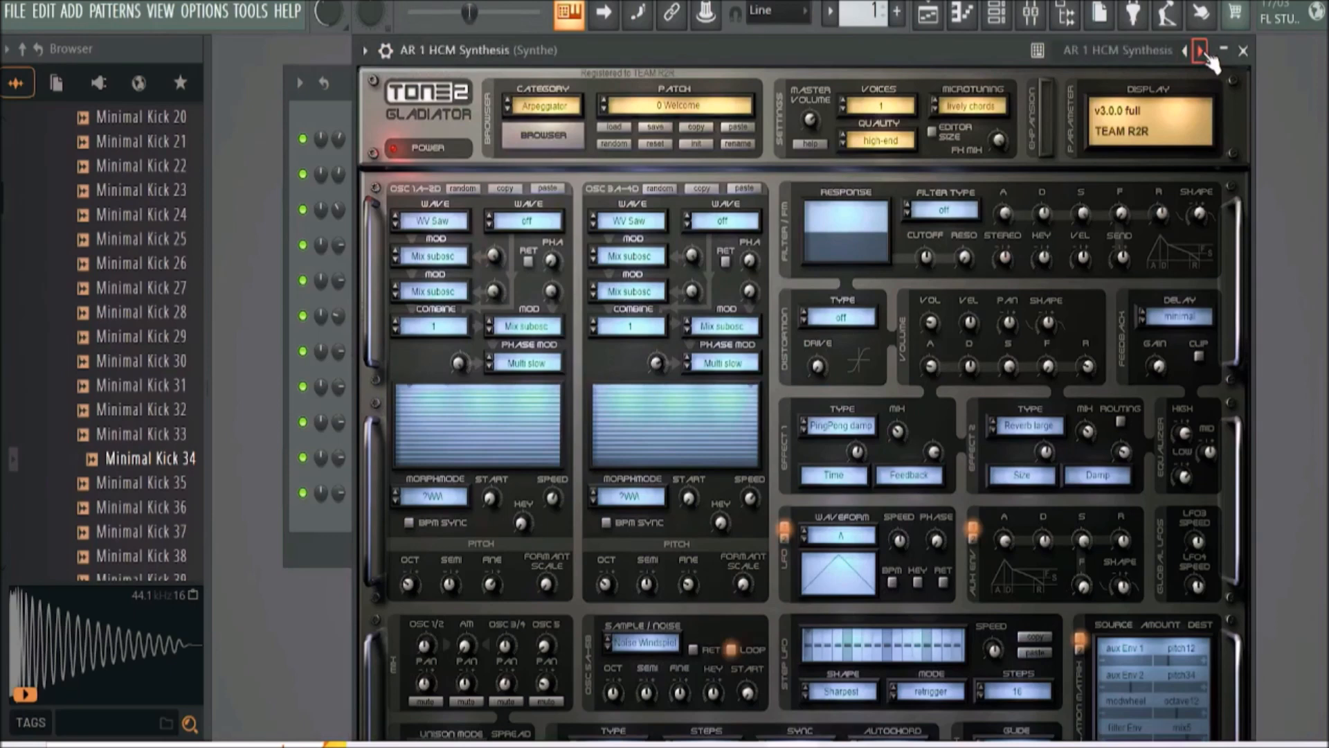
{"action": "left_click", "coordinate": [1201, 51]}
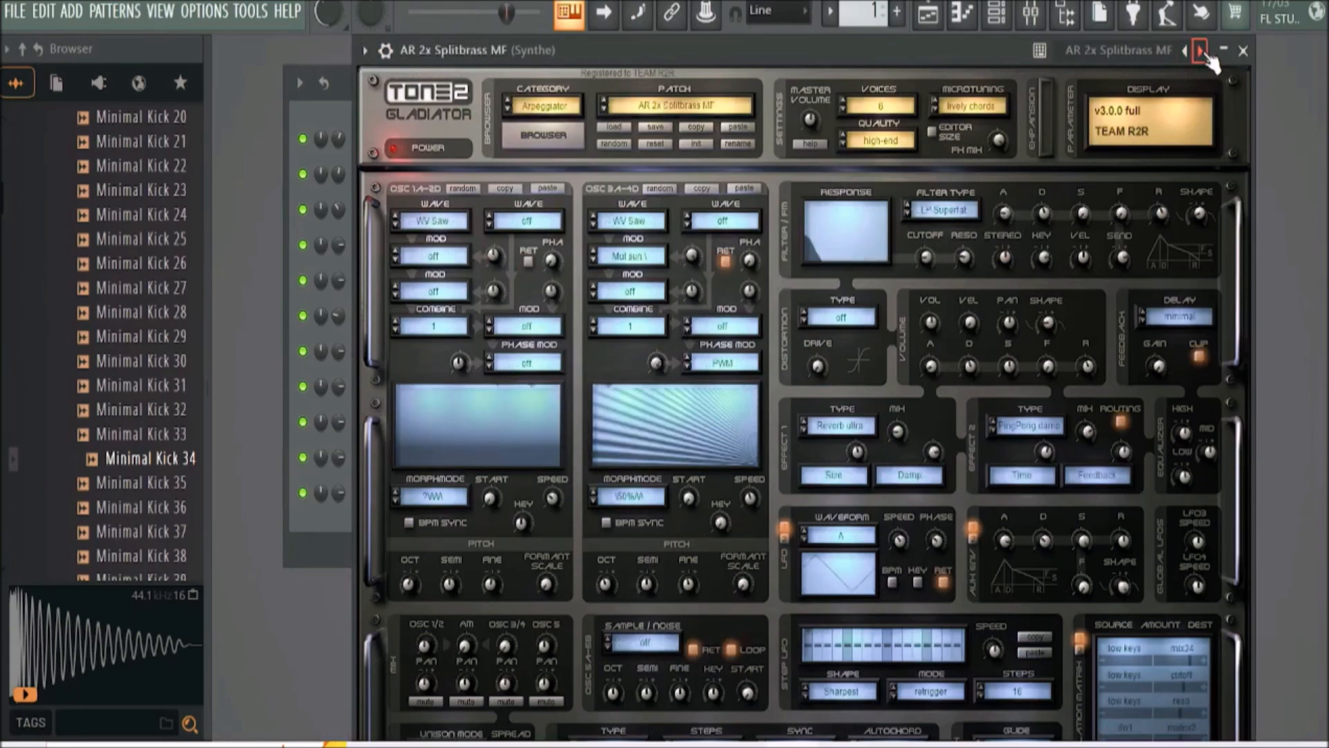
{"action": "left_click_drag", "start_coordinate": [963, 42], "coordinate": [933, 558]}
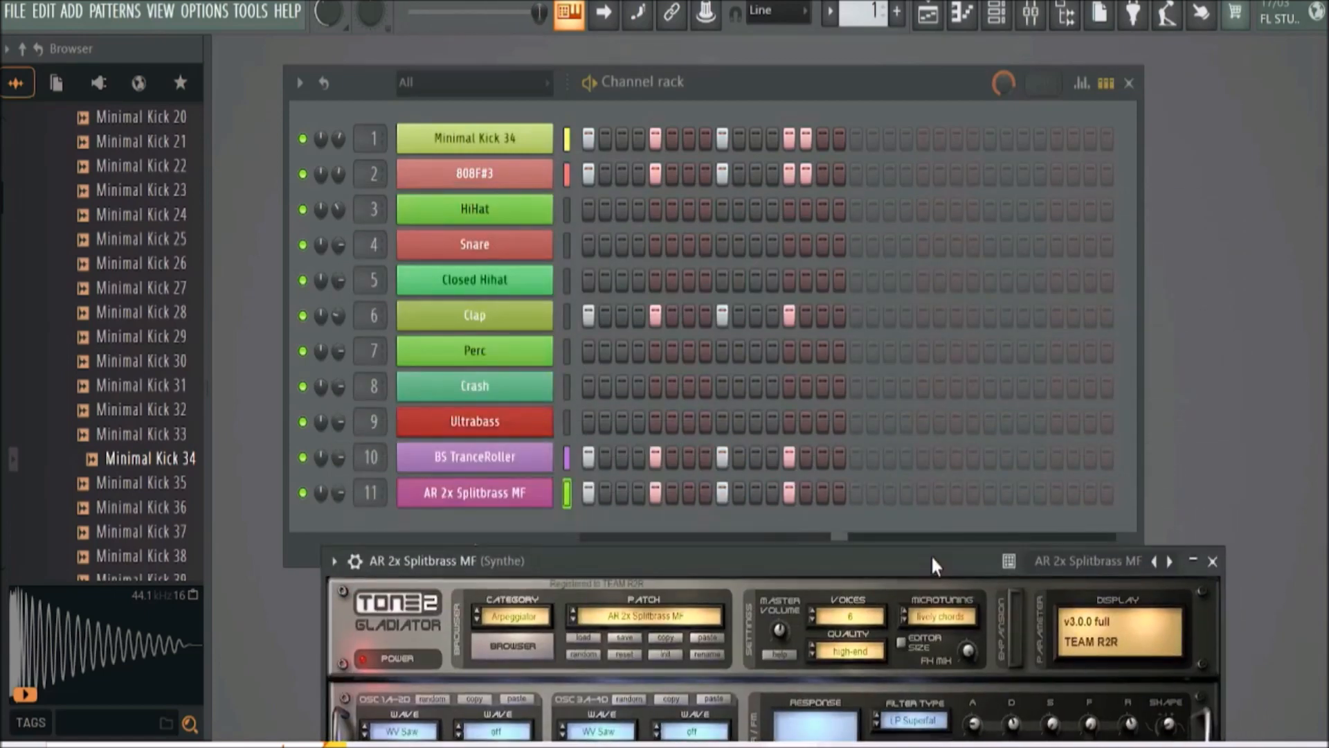
{"action": "left_click_drag", "start_coordinate": [932, 561], "coordinate": [818, 219]}
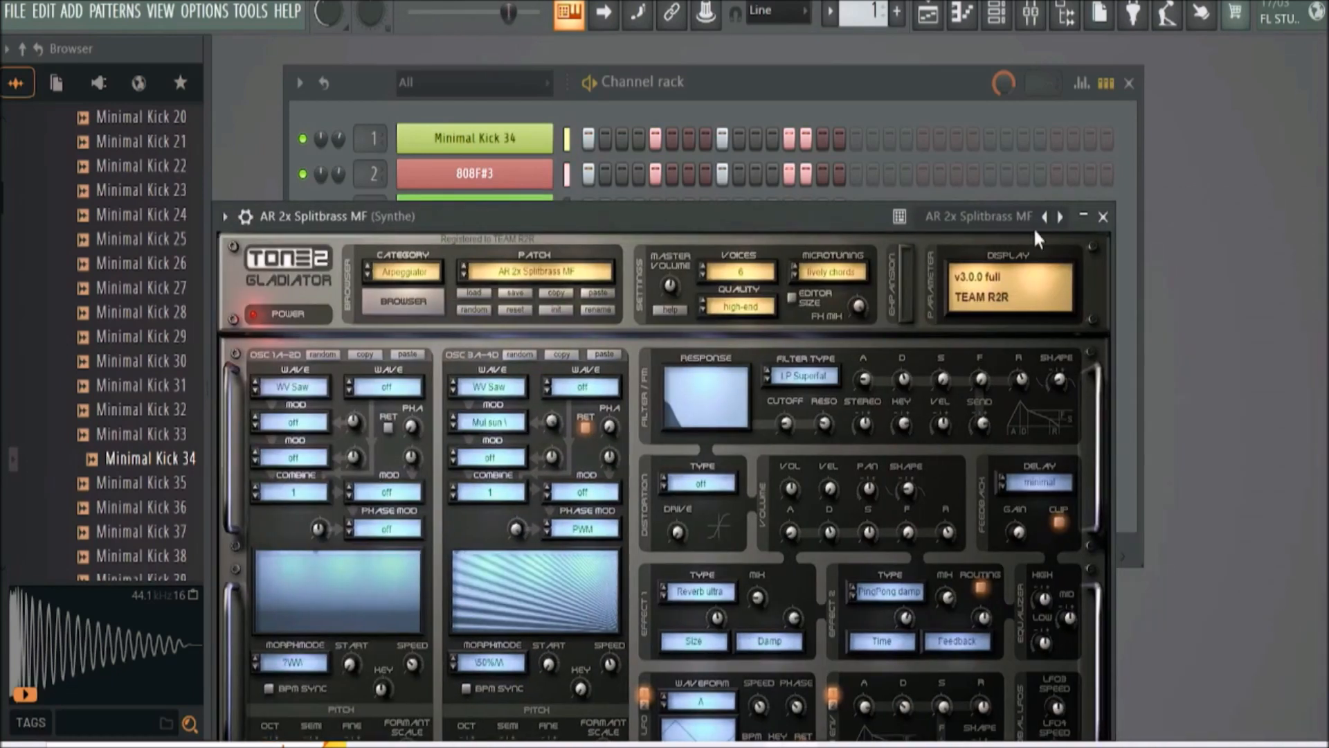
{"action": "left_click", "coordinate": [1104, 217]}
Add a ZebraHZ instrument channel and fill its pattern on every 4 steps
{"action": "left_click", "coordinate": [476, 551]}
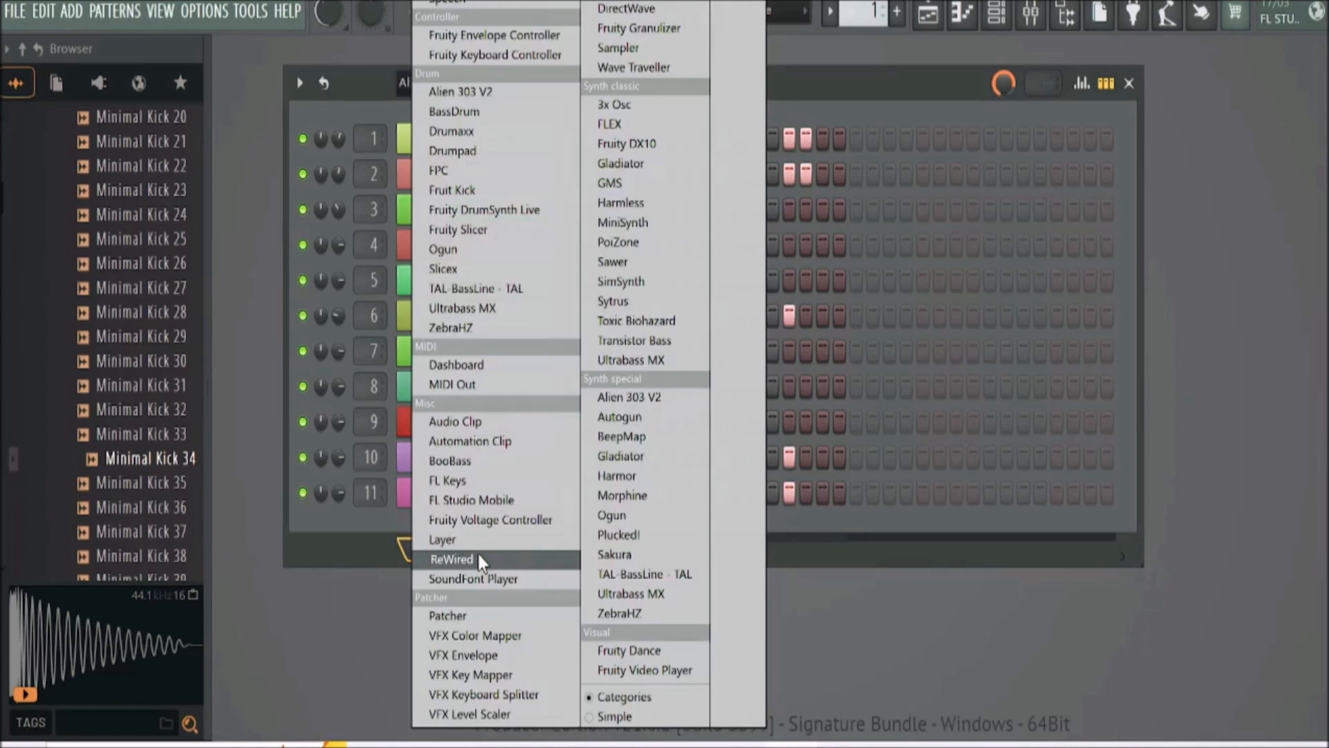
{"action": "left_click", "coordinate": [613, 613]}
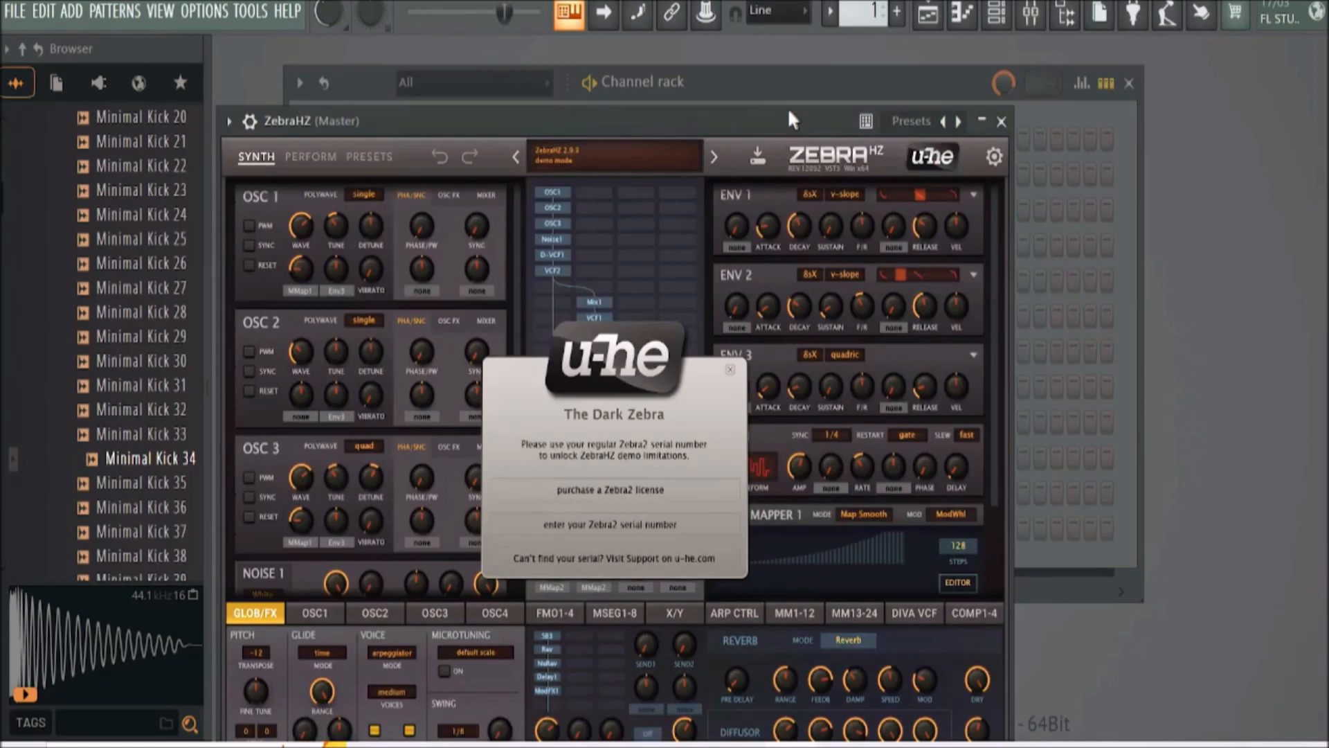
{"action": "left_click_drag", "start_coordinate": [793, 120], "coordinate": [863, 577]}
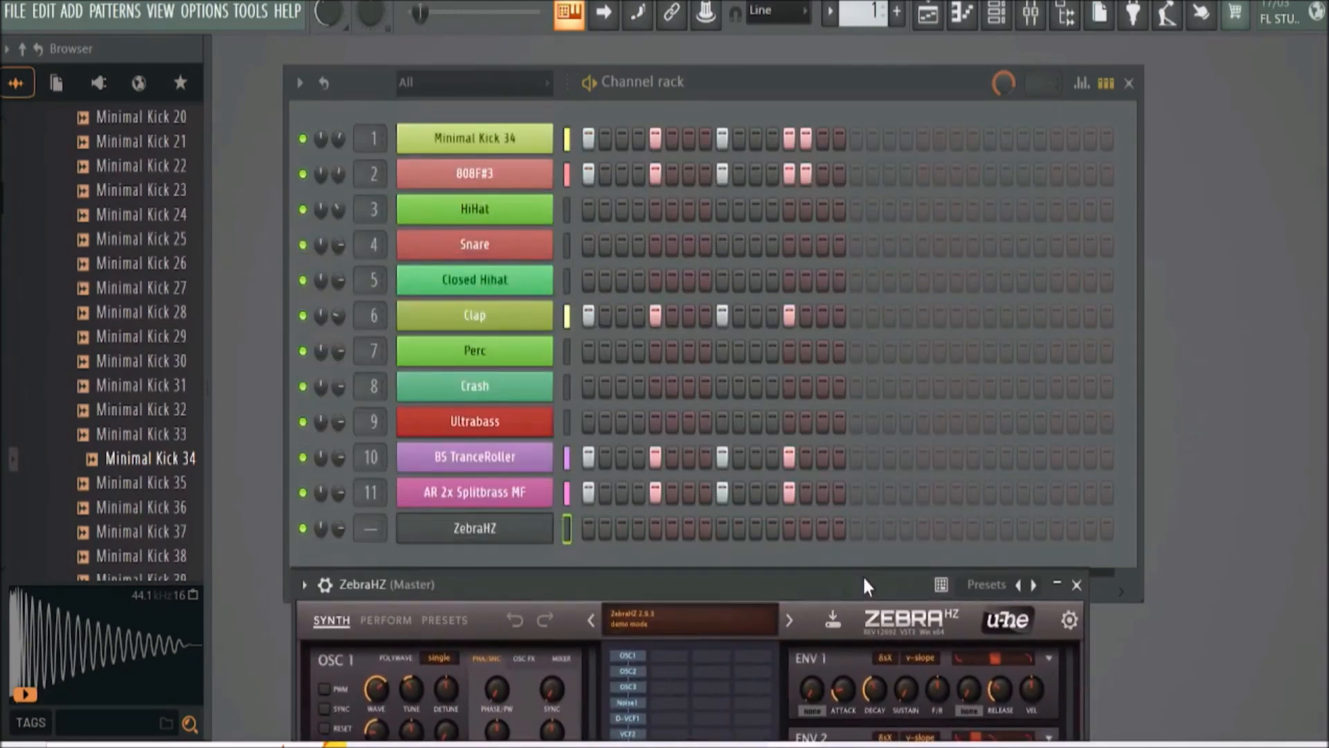
{"action": "right_click", "coordinate": [538, 539]}
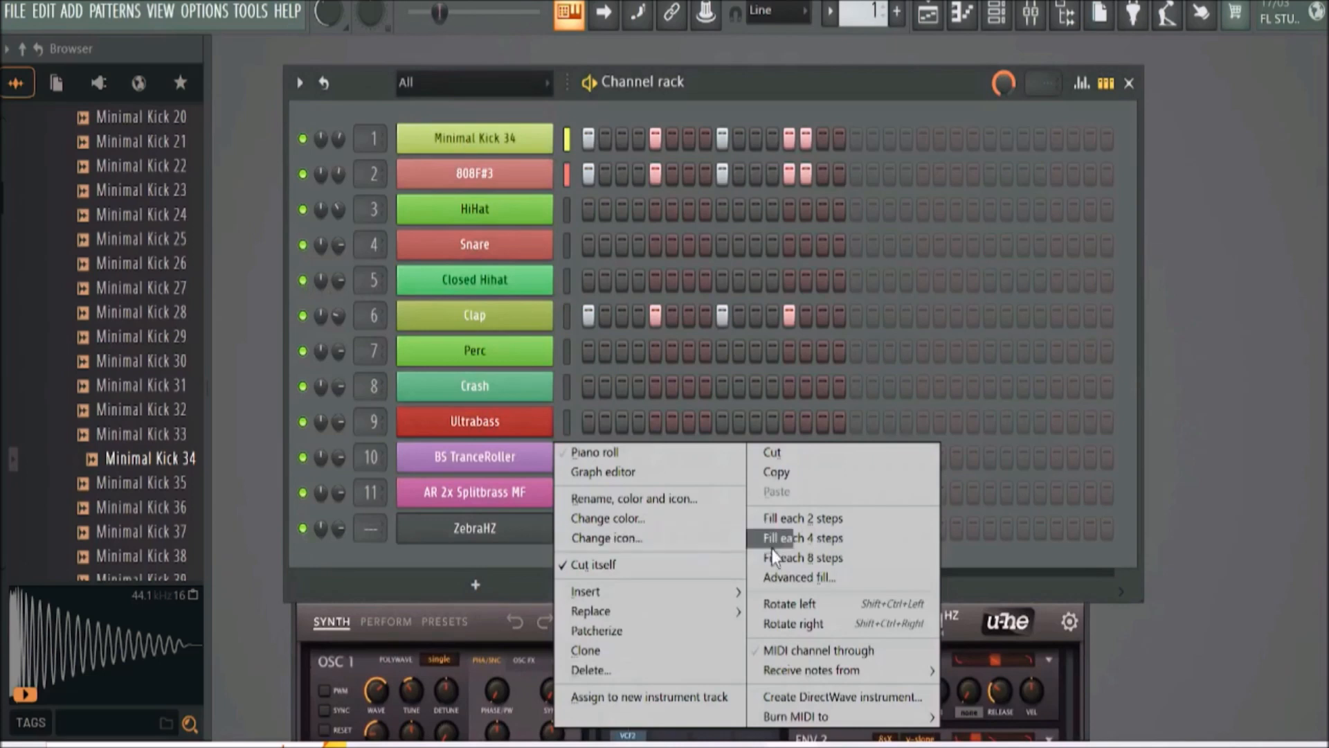
{"action": "left_click", "coordinate": [824, 540]}
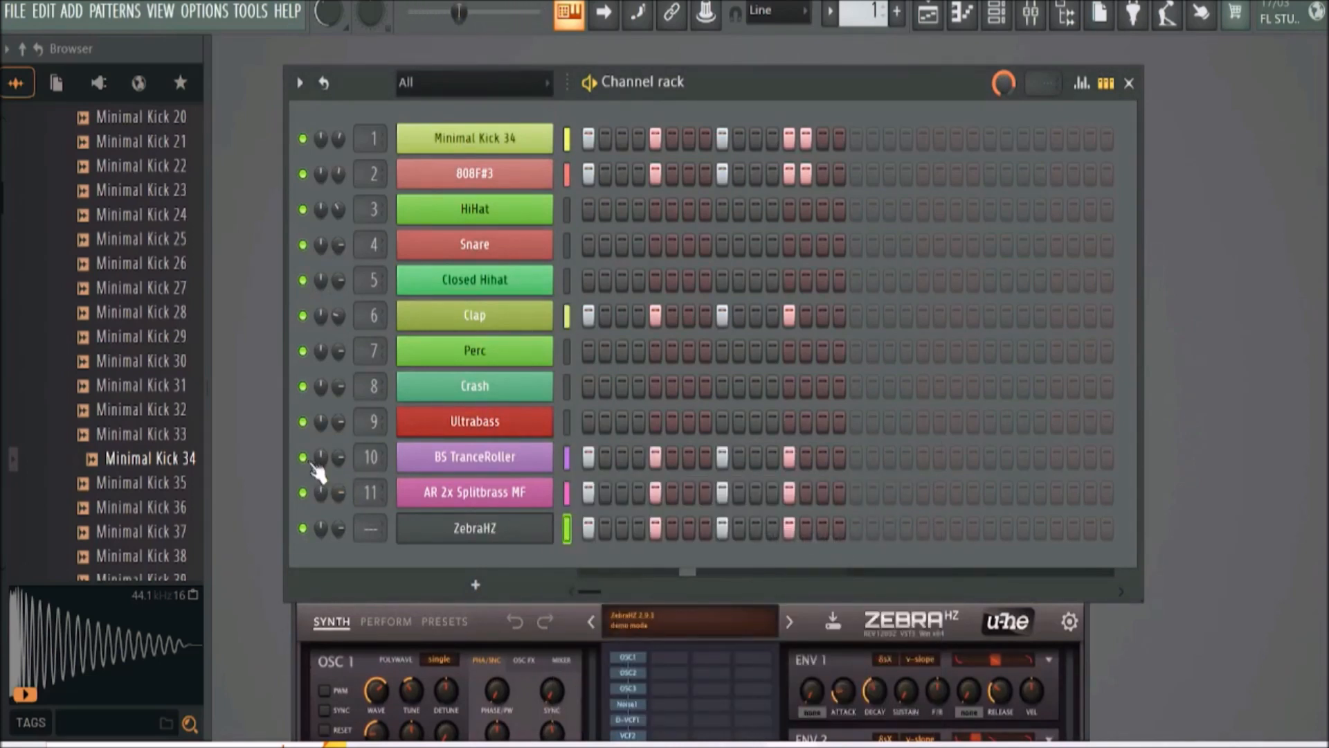
Adjust the channel volumes of BS TranceRoller and AR 2x Splitbrass MF
{"action": "left_click_drag", "start_coordinate": [337, 457], "coordinate": [338, 440]}
{"action": "left_click_drag", "start_coordinate": [338, 492], "coordinate": [338, 478]}
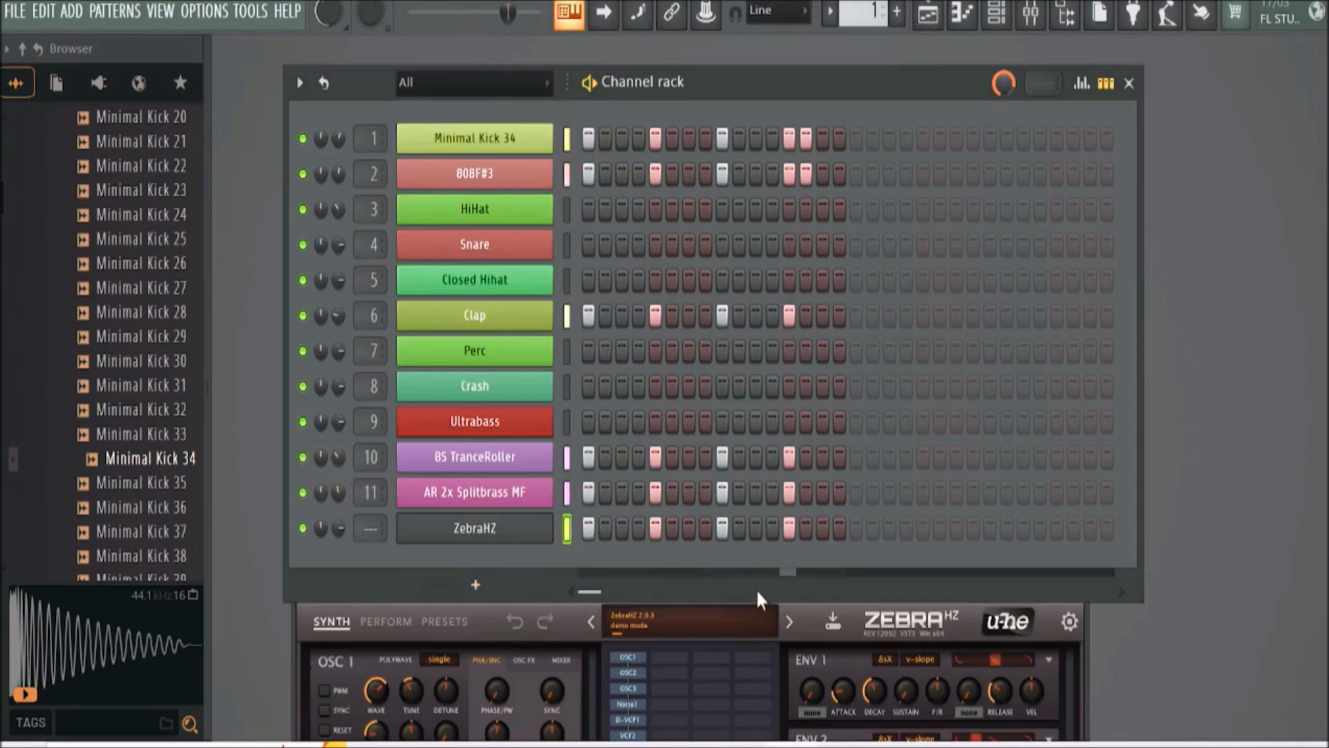
{"action": "left_click", "coordinate": [305, 625]}
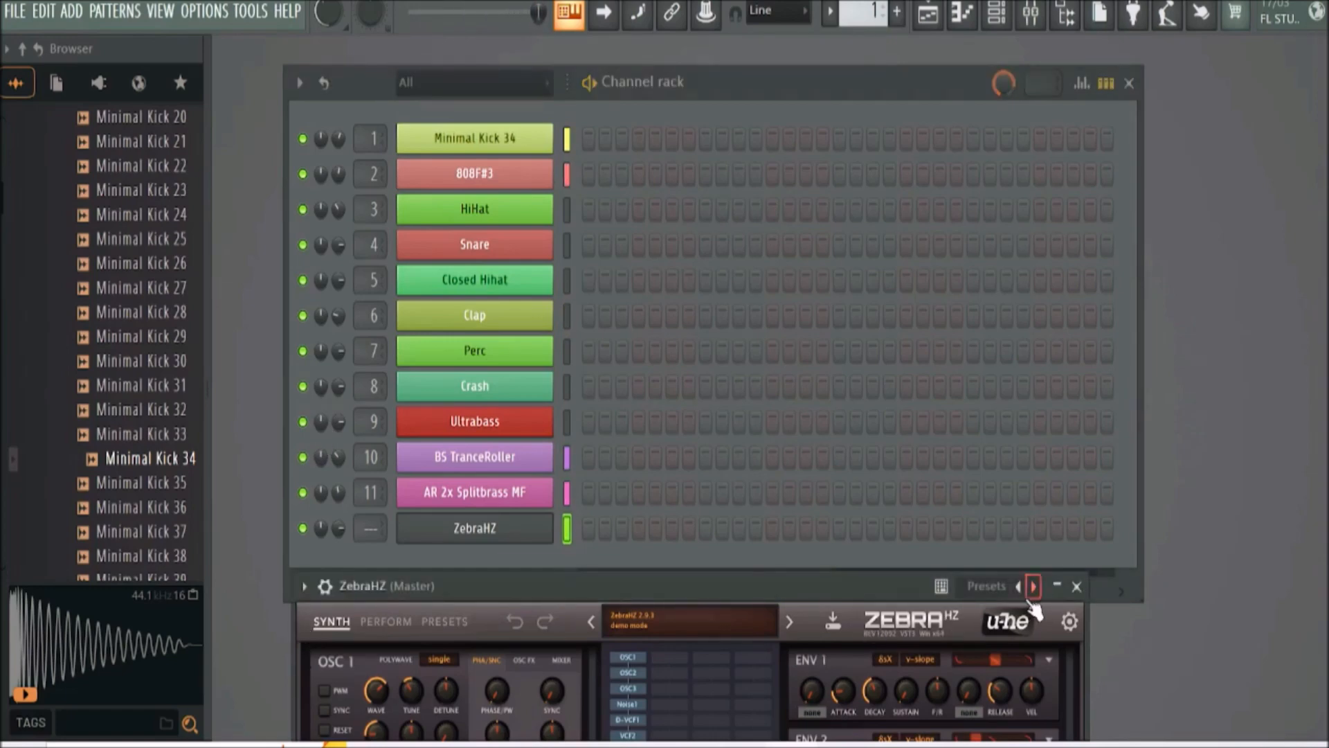
Browse through the ZebraHZ patches and load Batcave syncing down
{"action": "left_click_drag", "start_coordinate": [910, 584], "coordinate": [975, 79]}
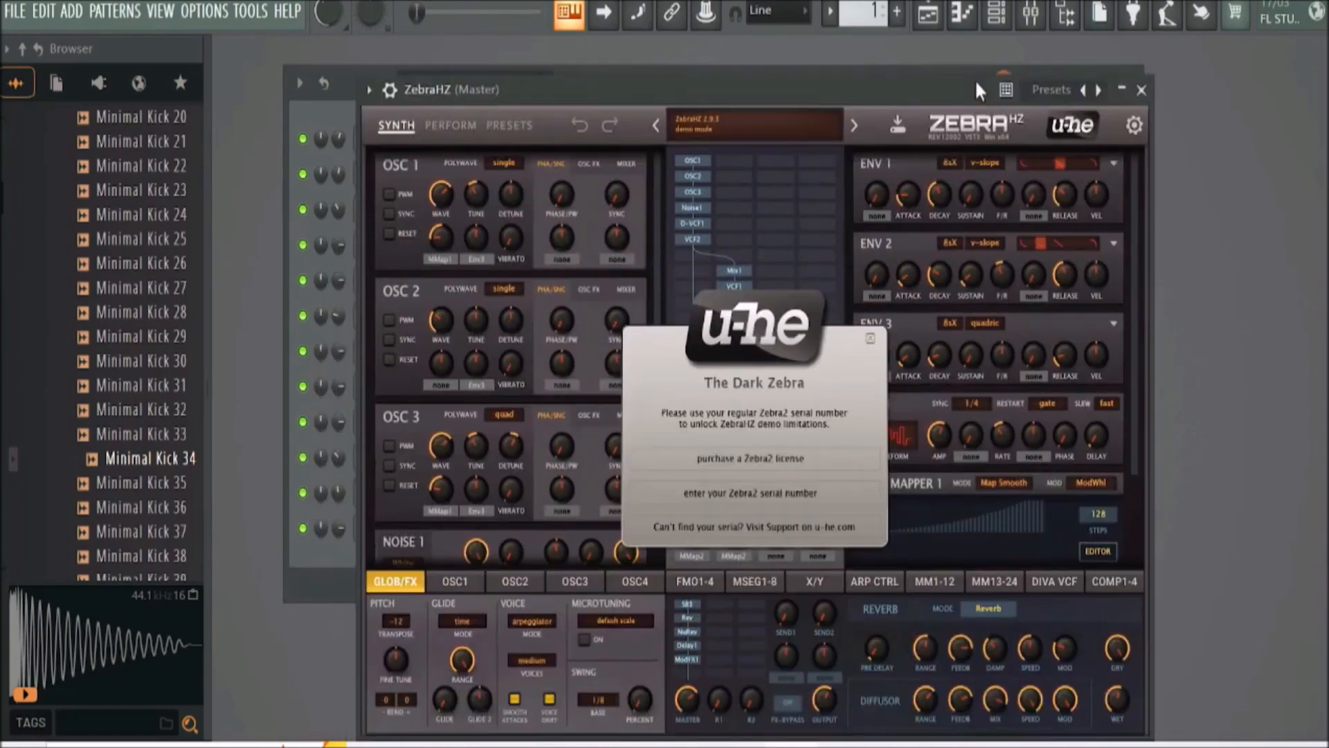
{"action": "left_click", "coordinate": [1100, 83]}
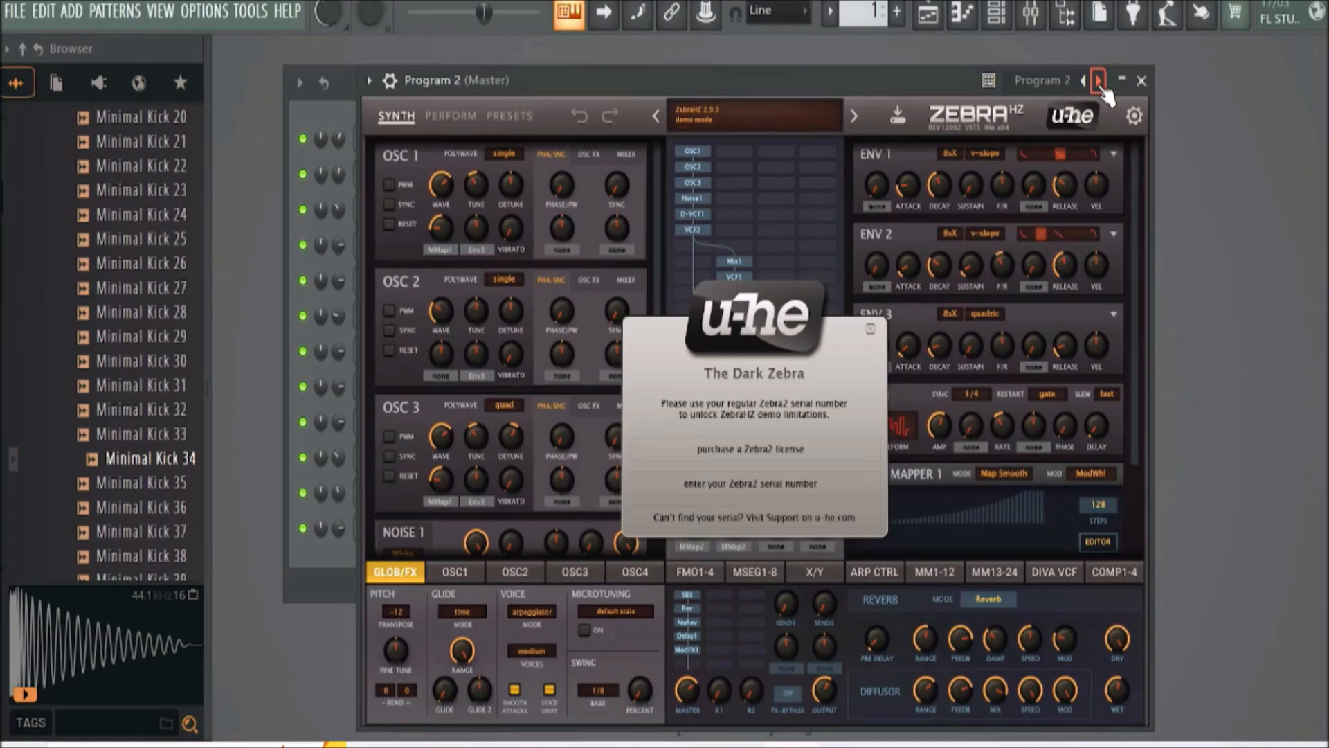
{"action": "left_click", "coordinate": [853, 112]}
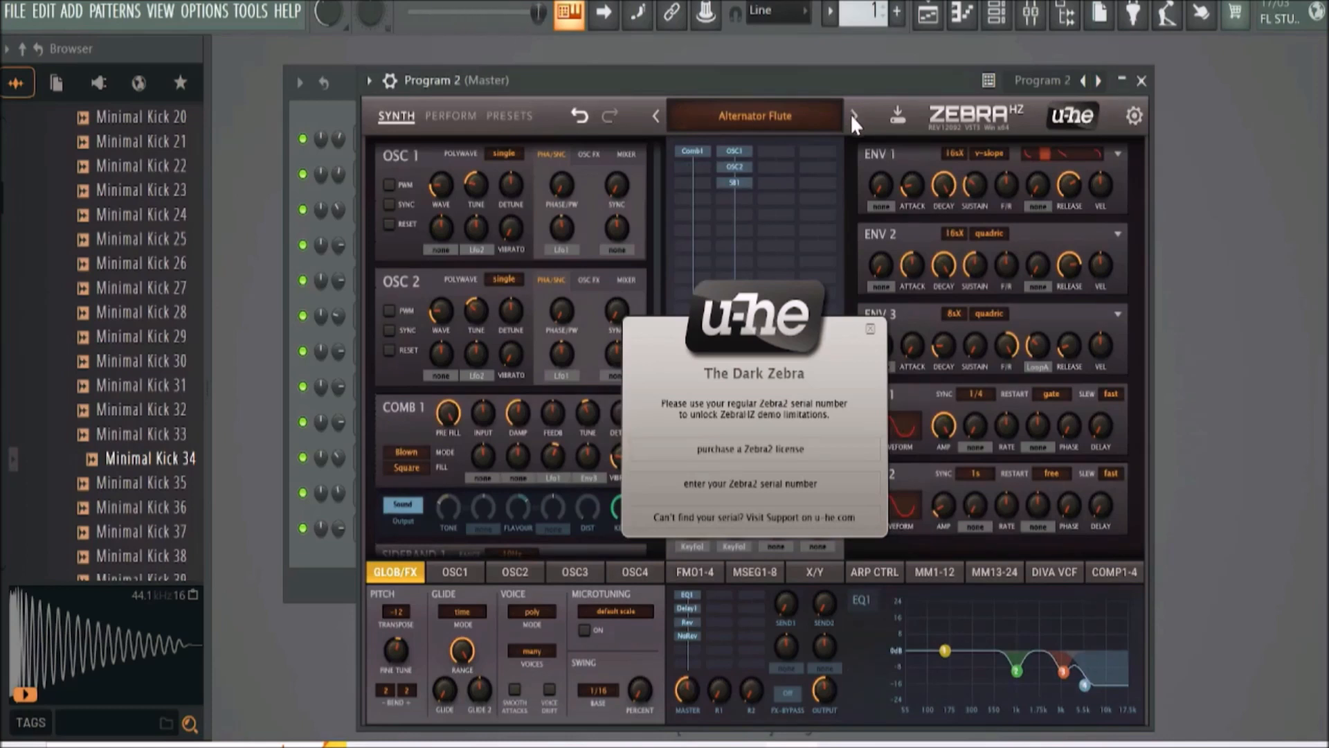
{"action": "left_click", "coordinate": [854, 115]}
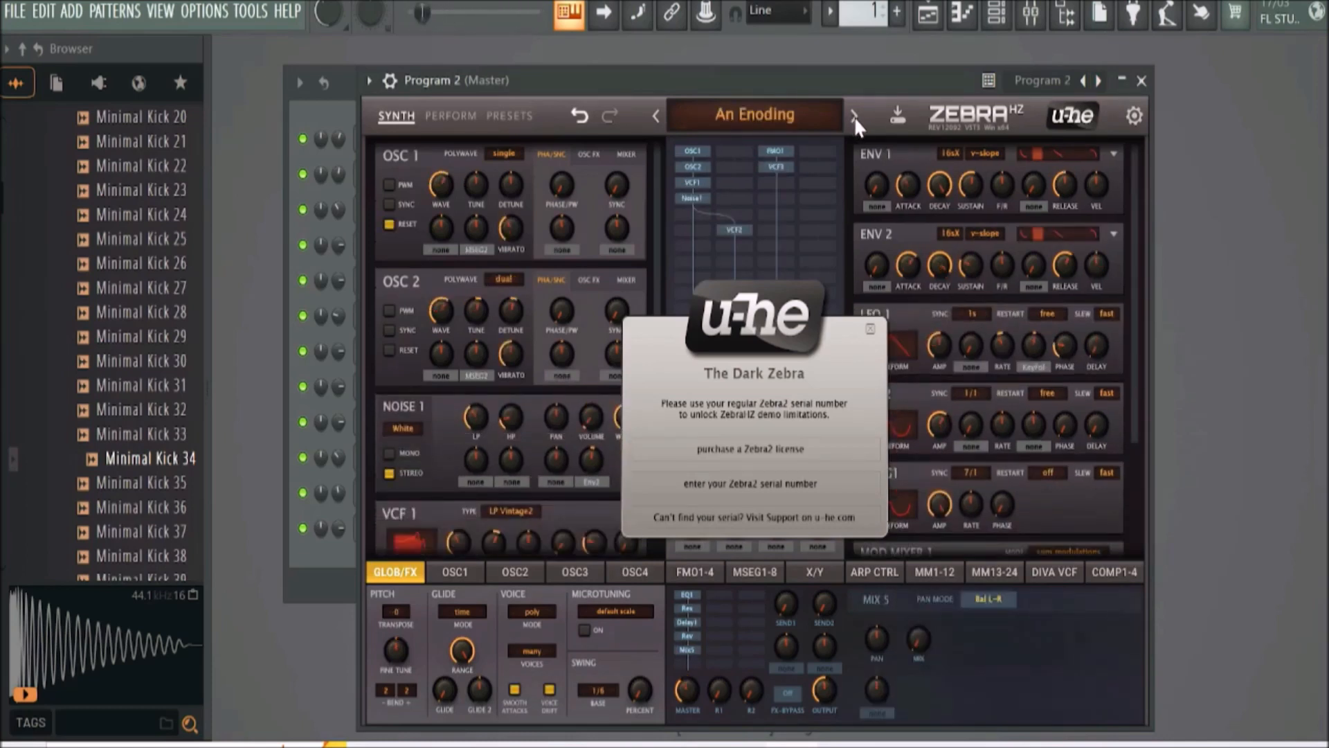
{"action": "left_click", "coordinate": [854, 115]}
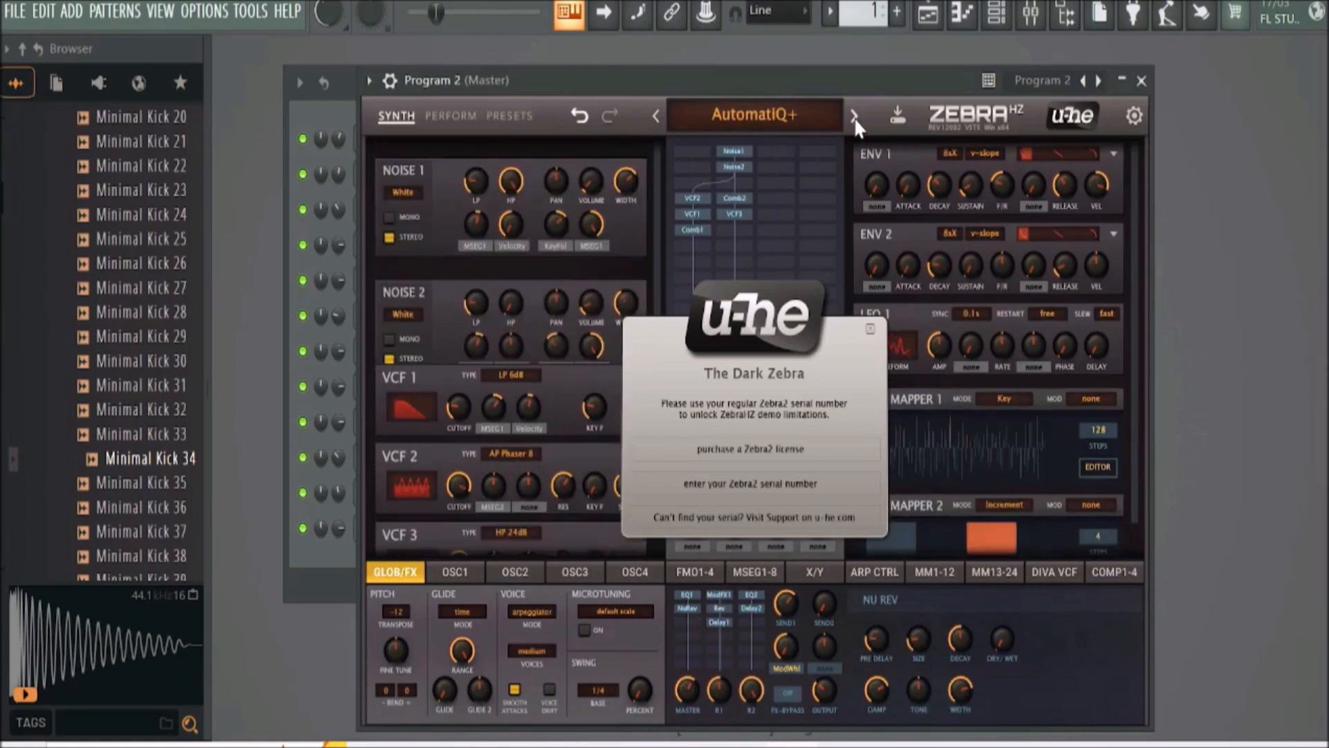
{"action": "left_click", "coordinate": [854, 115]}
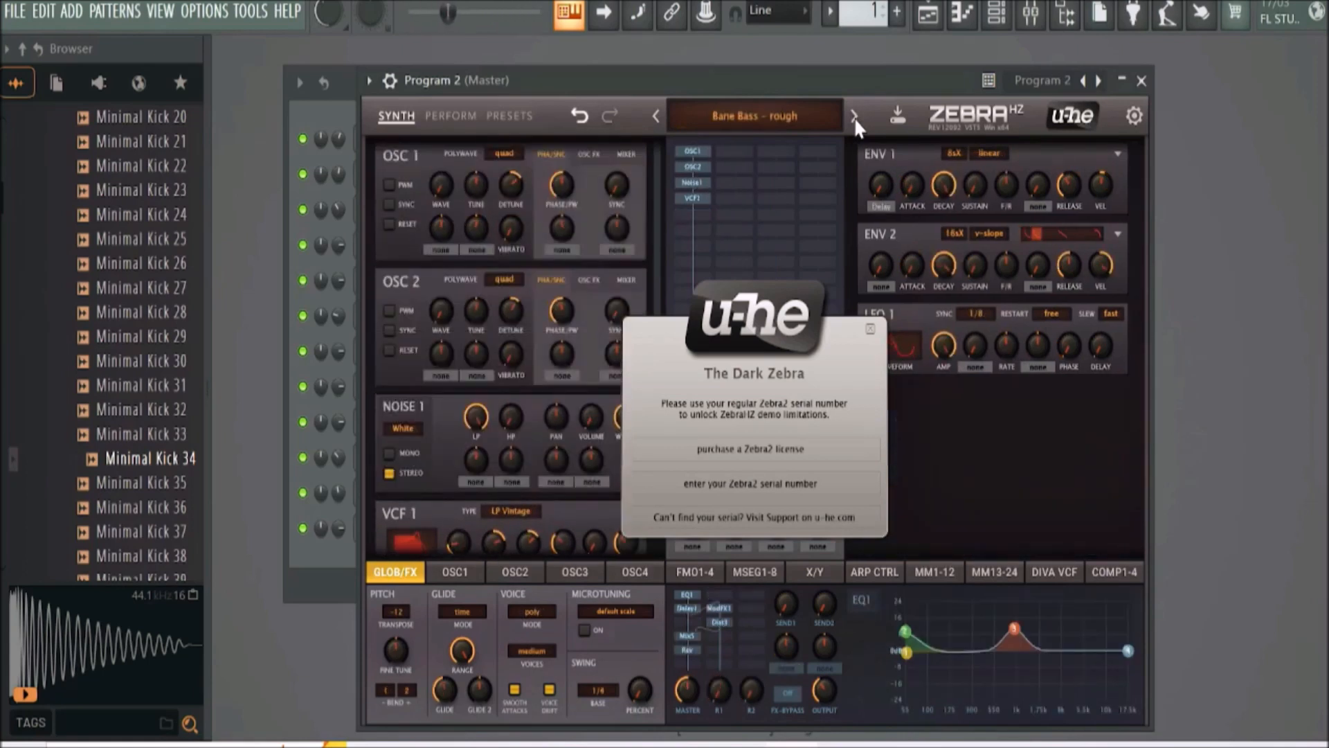
{"action": "left_click", "coordinate": [854, 116]}
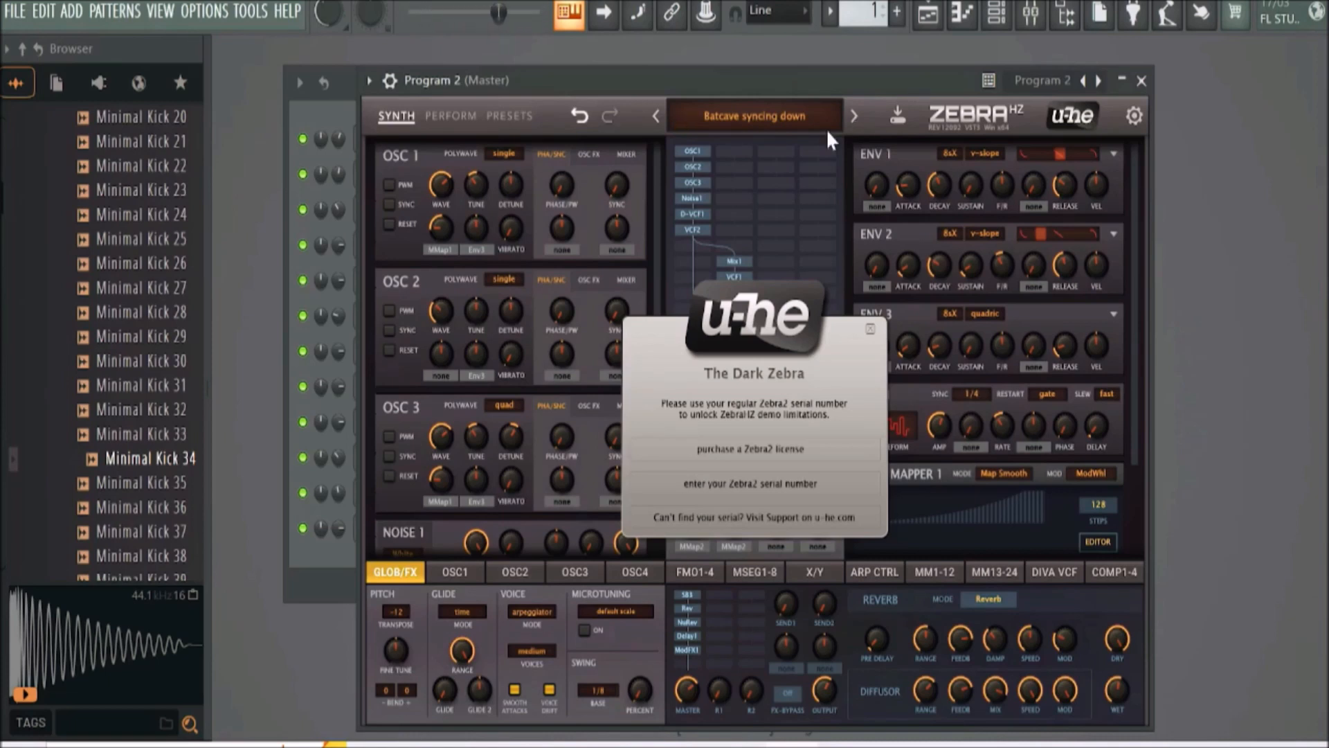
Dismiss the ZebraHZ licence notice, adjust the patch's oscillator settings and close the instrument
{"action": "left_click", "coordinate": [869, 327]}
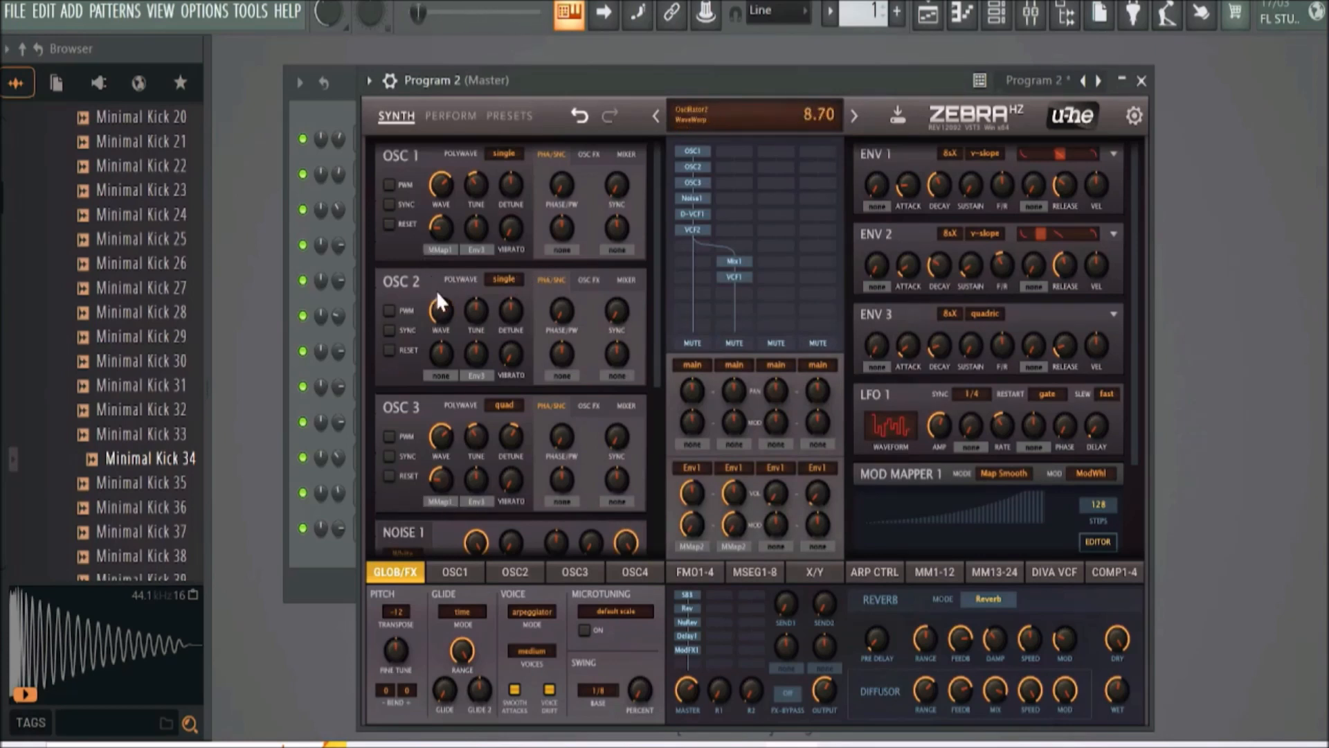
{"action": "scroll", "coordinate": [441, 307], "scroll_direction": "up", "scroll_amount": 1}
{"action": "left_click_drag", "start_coordinate": [594, 332], "coordinate": [601, 373]}
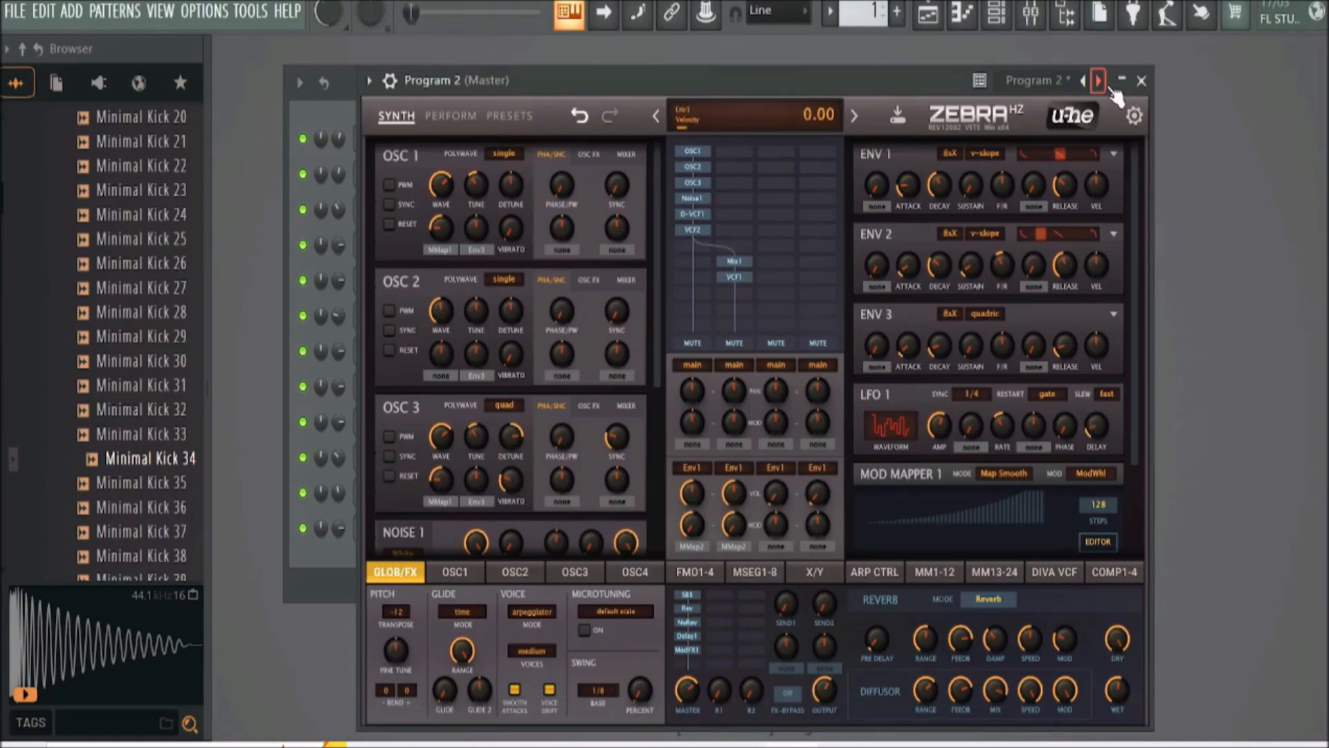
{"action": "left_click", "coordinate": [1142, 81]}
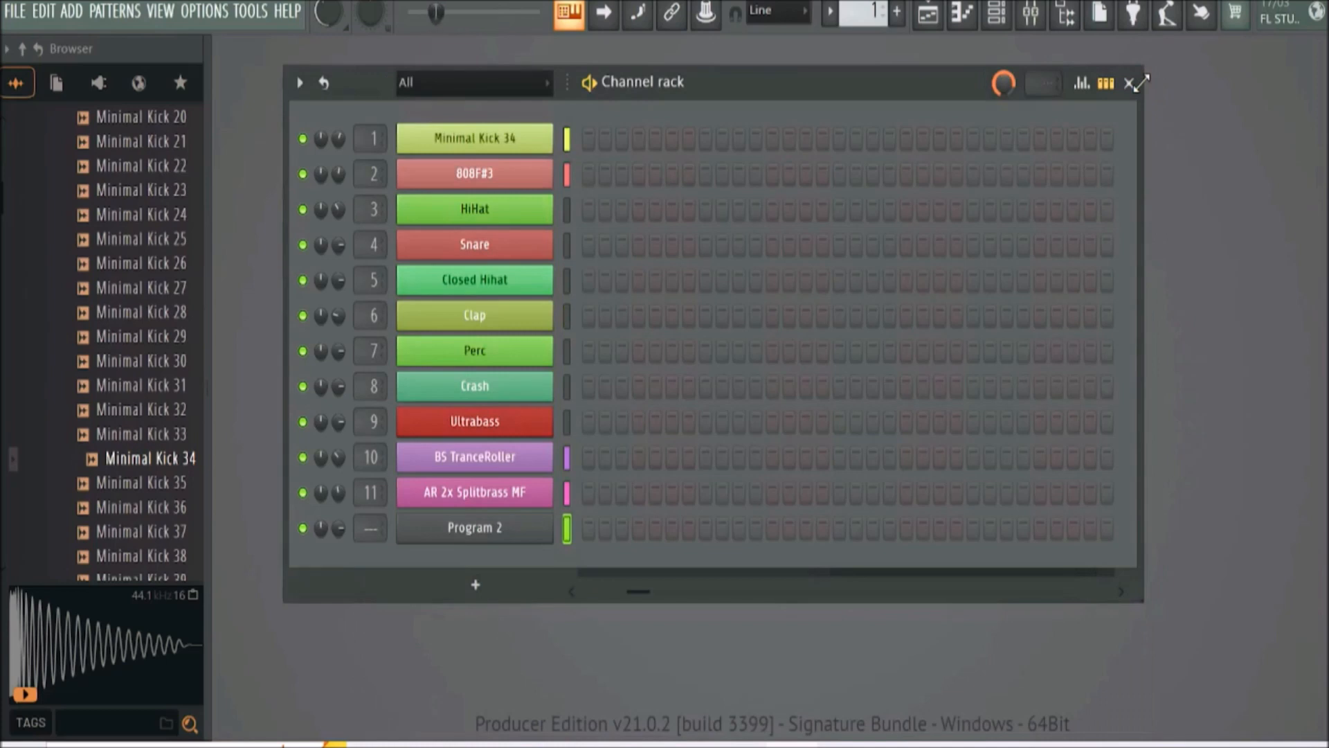
Route the Program 2 channel to mixer track 12 and return the step grid to its beginning
{"action": "left_click_drag", "start_coordinate": [374, 528], "coordinate": [374, 519]}
{"action": "left_click", "coordinate": [1106, 84]}
{"action": "left_click", "coordinate": [1106, 84]}
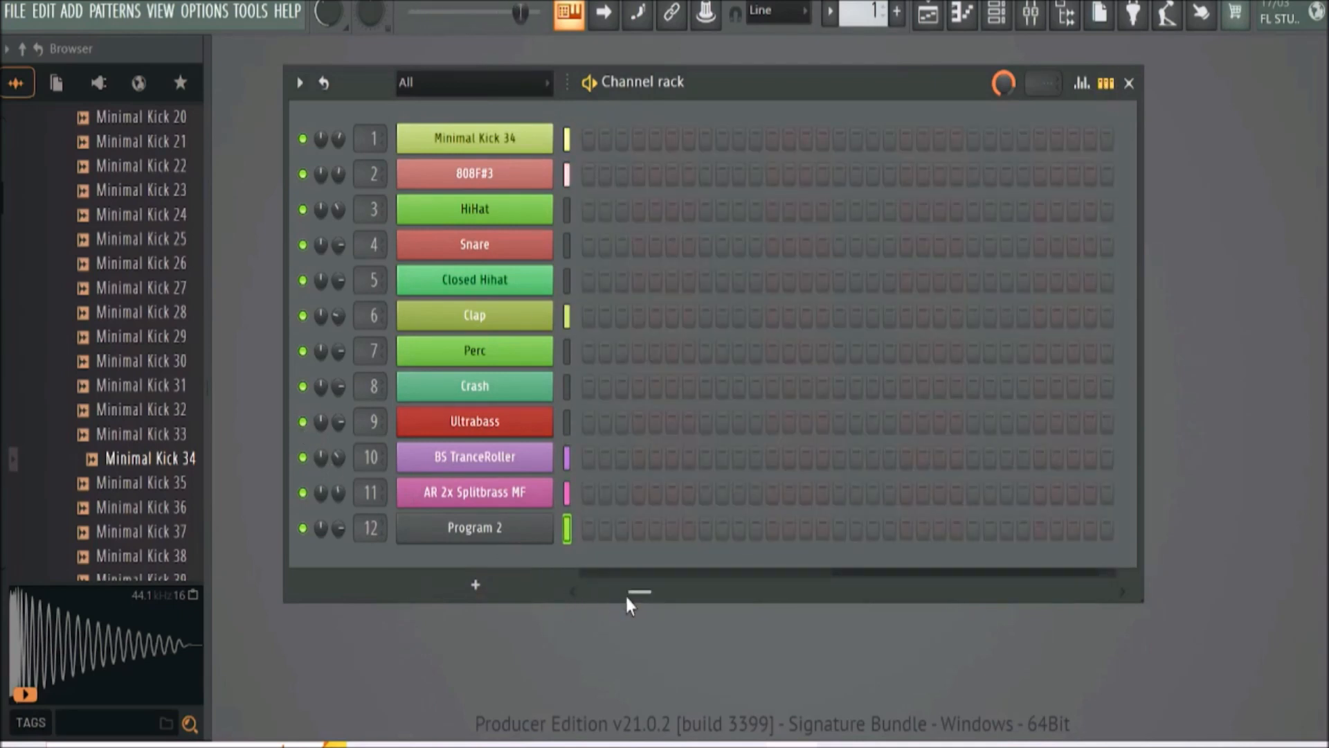
{"action": "left_click_drag", "start_coordinate": [633, 592], "coordinate": [571, 591]}
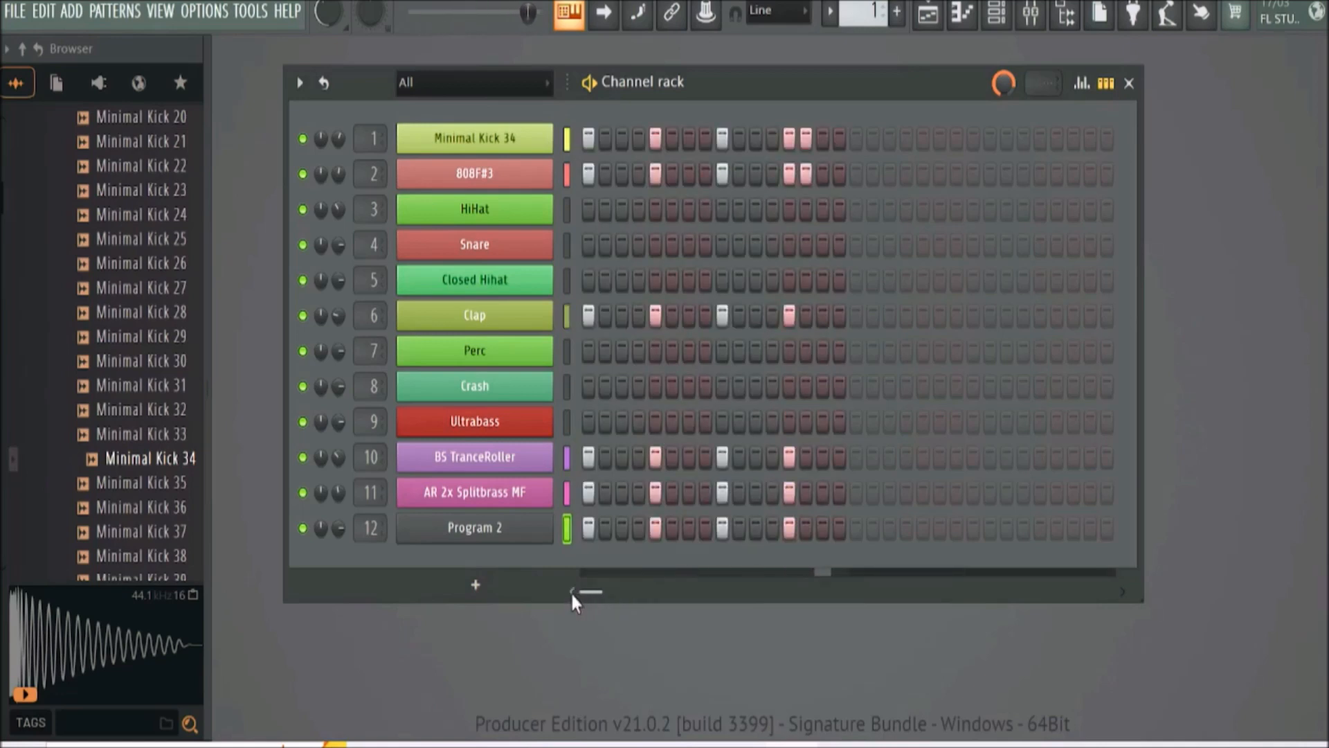
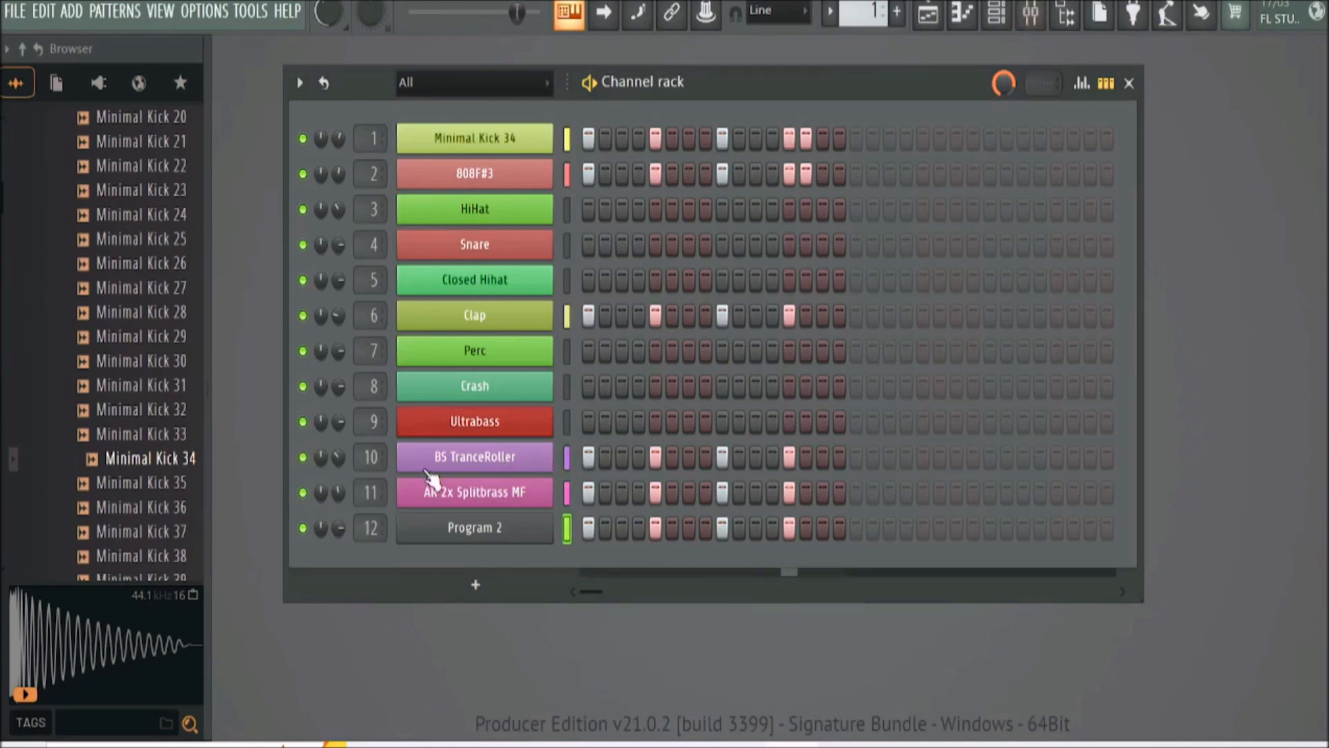
Load Fruity Parametric EQ 2 into the first effect slot of the Synthe mixer track
{"action": "left_click", "coordinate": [1031, 14]}
{"action": "left_click", "coordinate": [802, 108]}
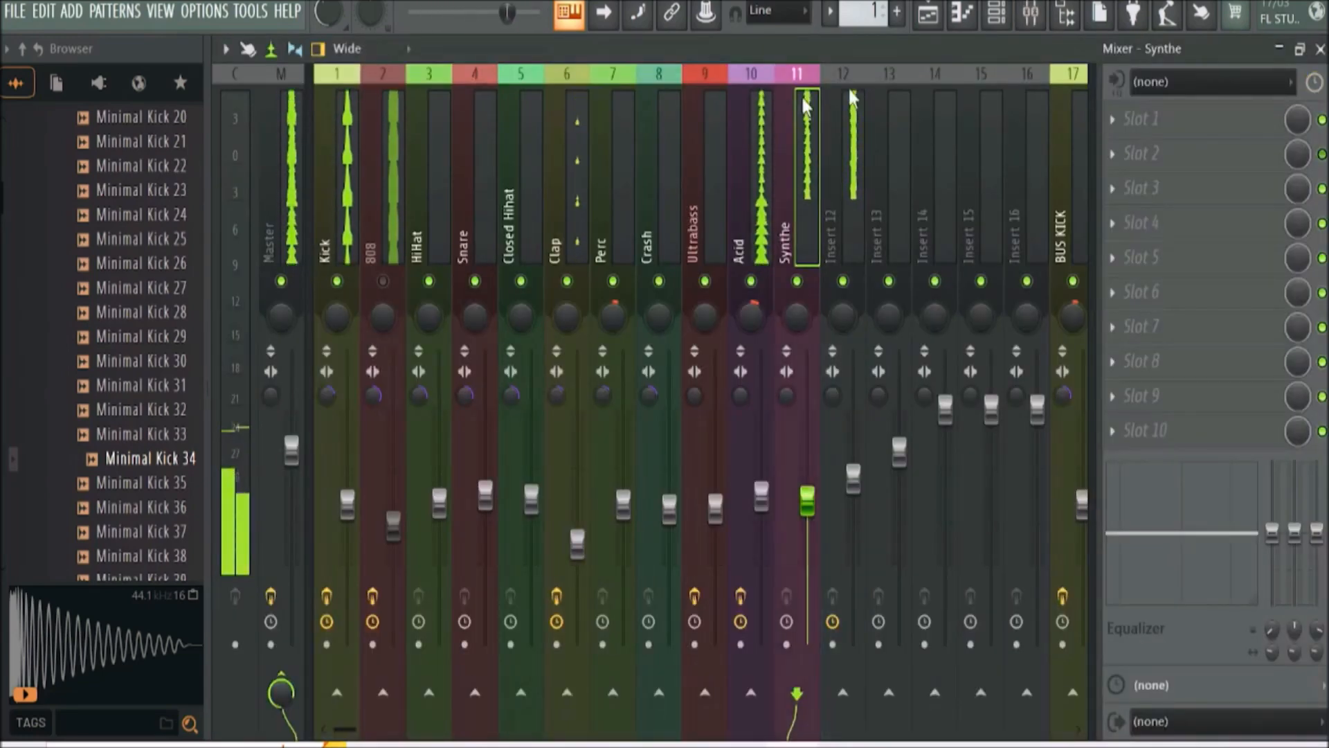
{"action": "left_click", "coordinate": [1113, 121]}
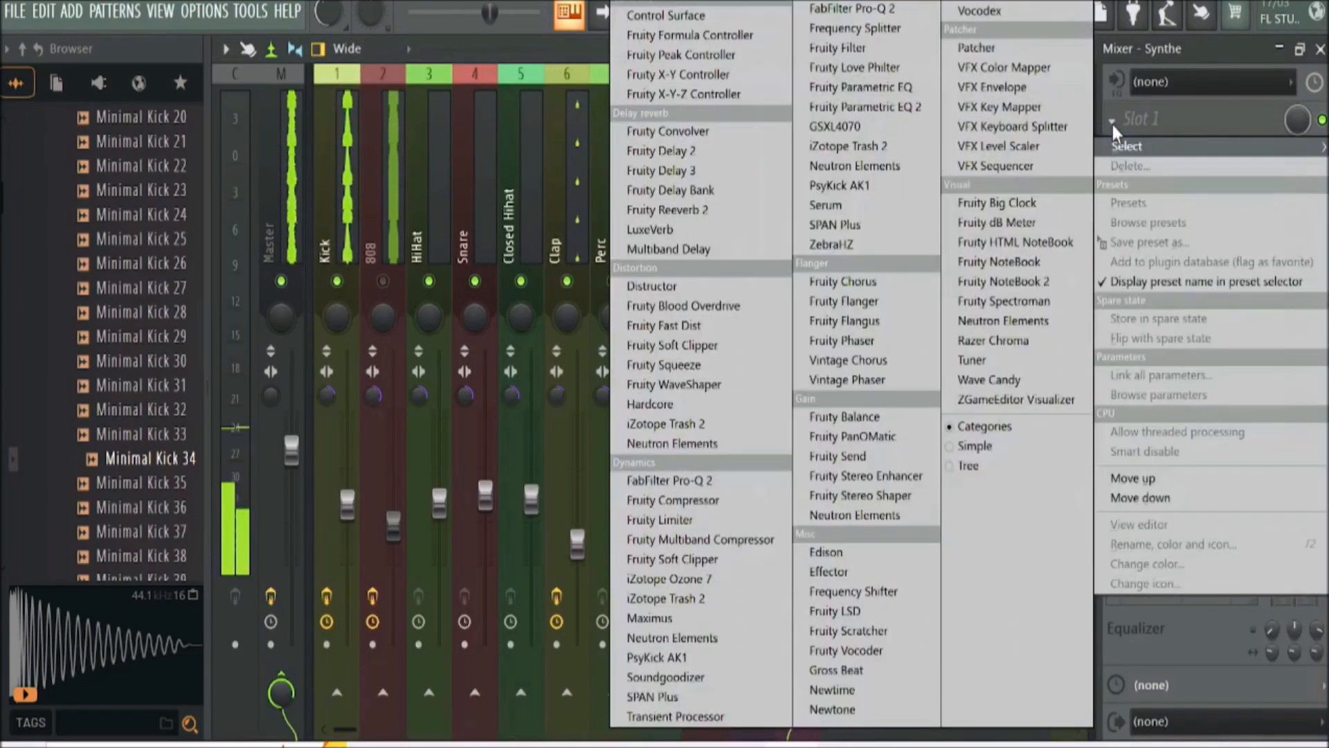
{"action": "left_click", "coordinate": [896, 116]}
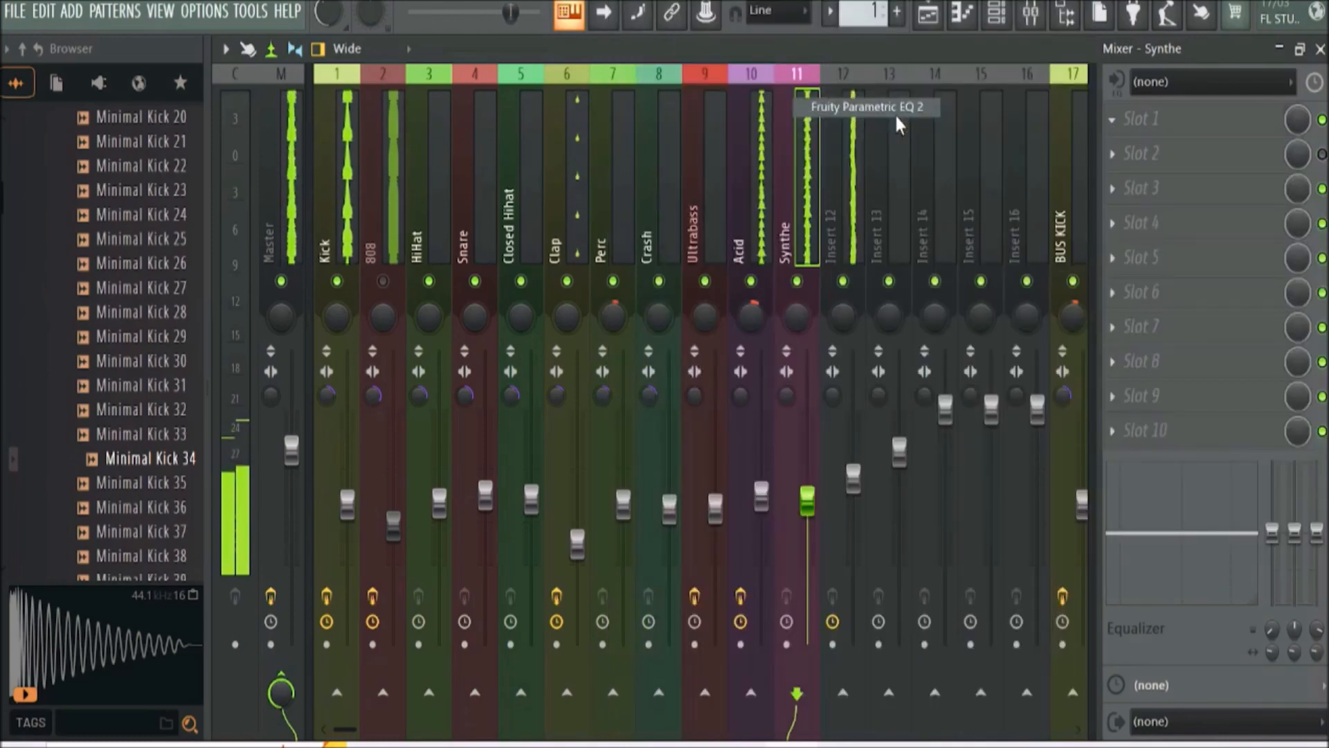
{"action": "left_click_drag", "start_coordinate": [621, 141], "coordinate": [732, 150]}
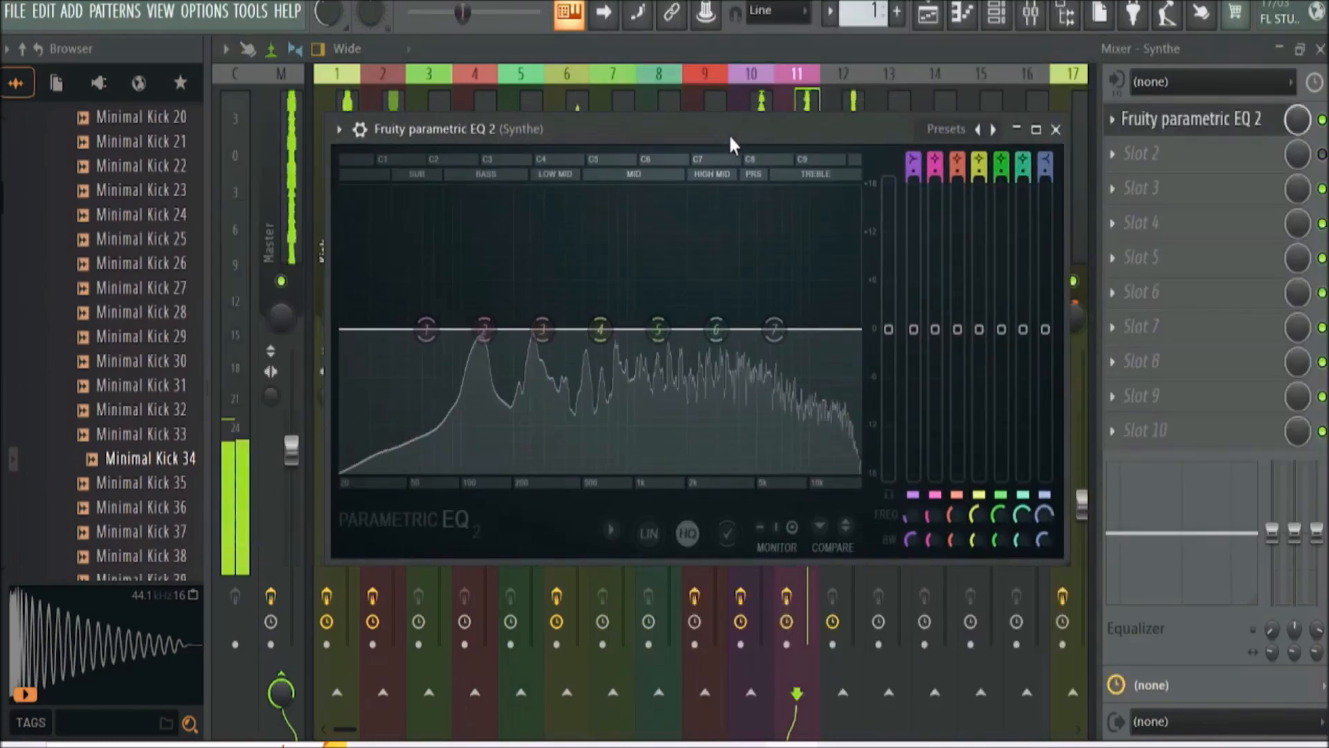
Load the preset base preset into the Synthe track's Parametric EQ 2 and move its band 1 low cut to 61 Hz
{"action": "left_click_drag", "start_coordinate": [786, 341], "coordinate": [831, 320]}
{"action": "left_click_drag", "start_coordinate": [728, 336], "coordinate": [761, 282]}
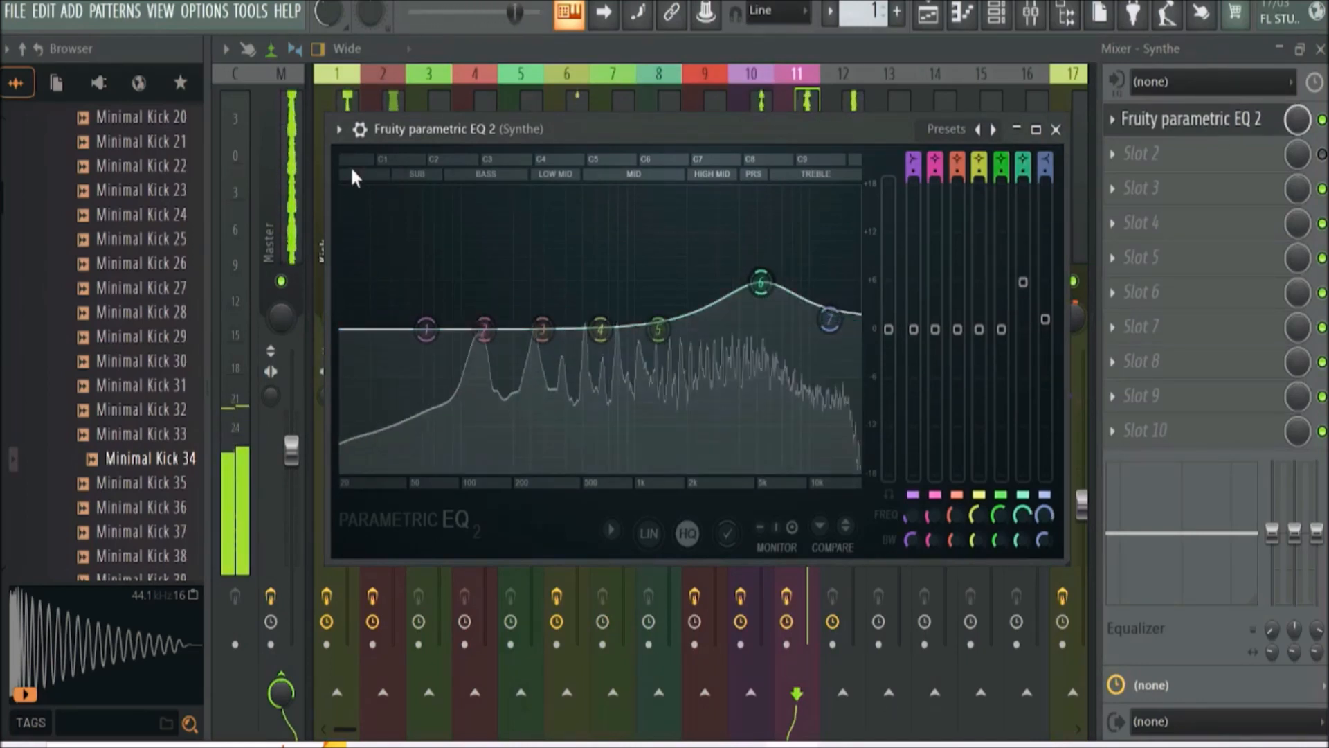
{"action": "left_click", "coordinate": [339, 130]}
{"action": "mouse_move", "coordinate": [388, 209]}
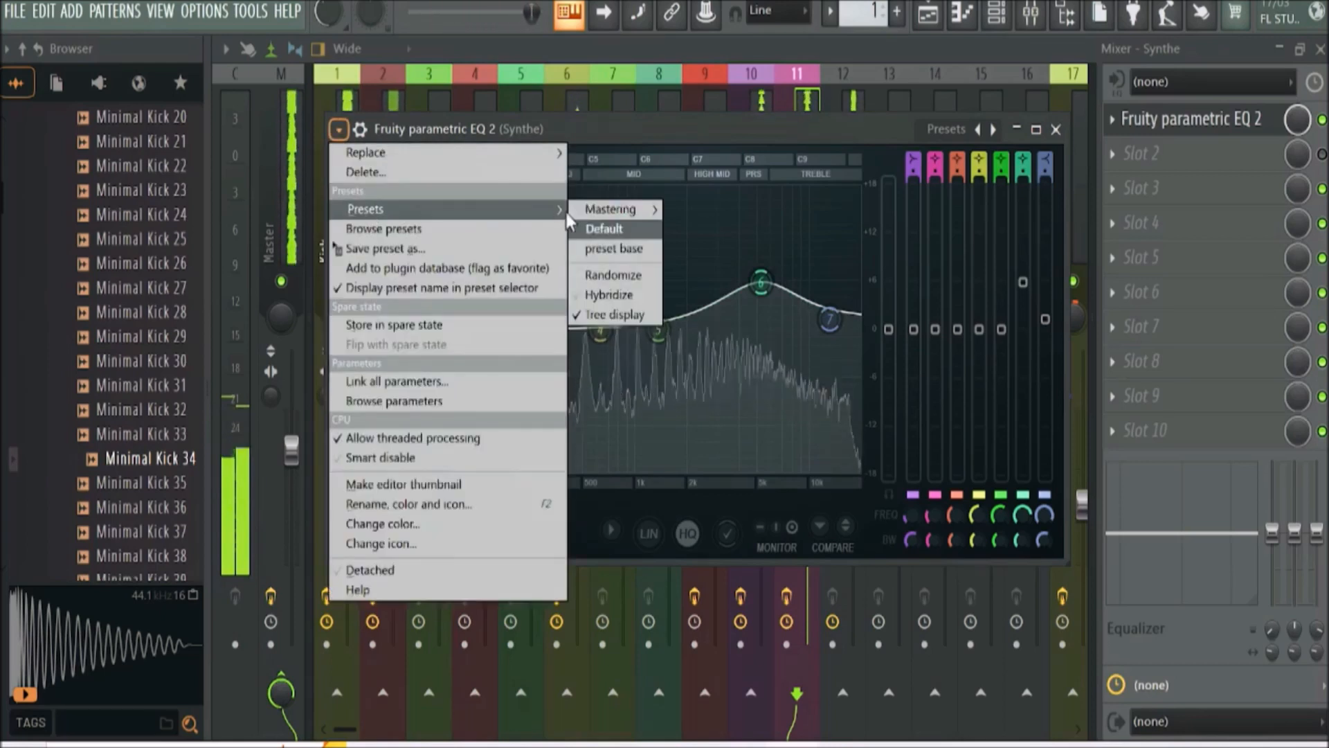
{"action": "left_click", "coordinate": [606, 254]}
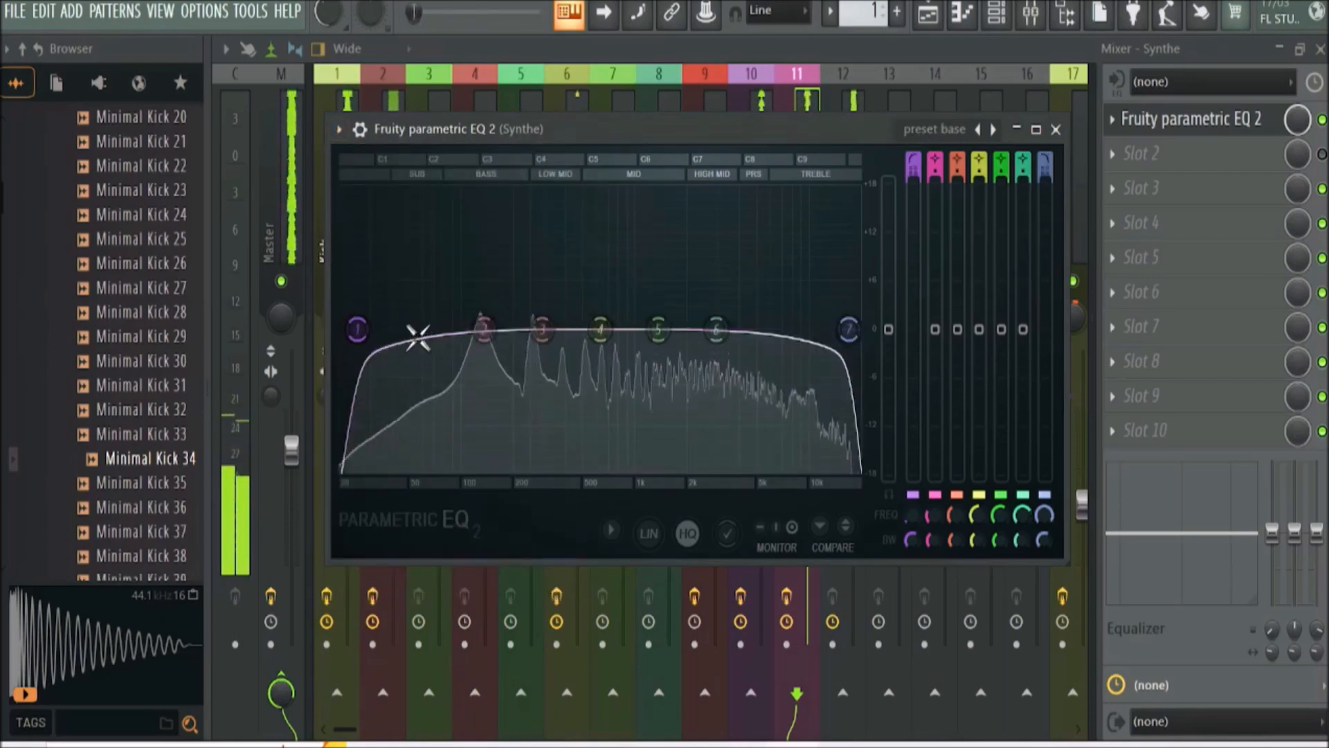
{"action": "left_click_drag", "start_coordinate": [354, 332], "coordinate": [423, 331]}
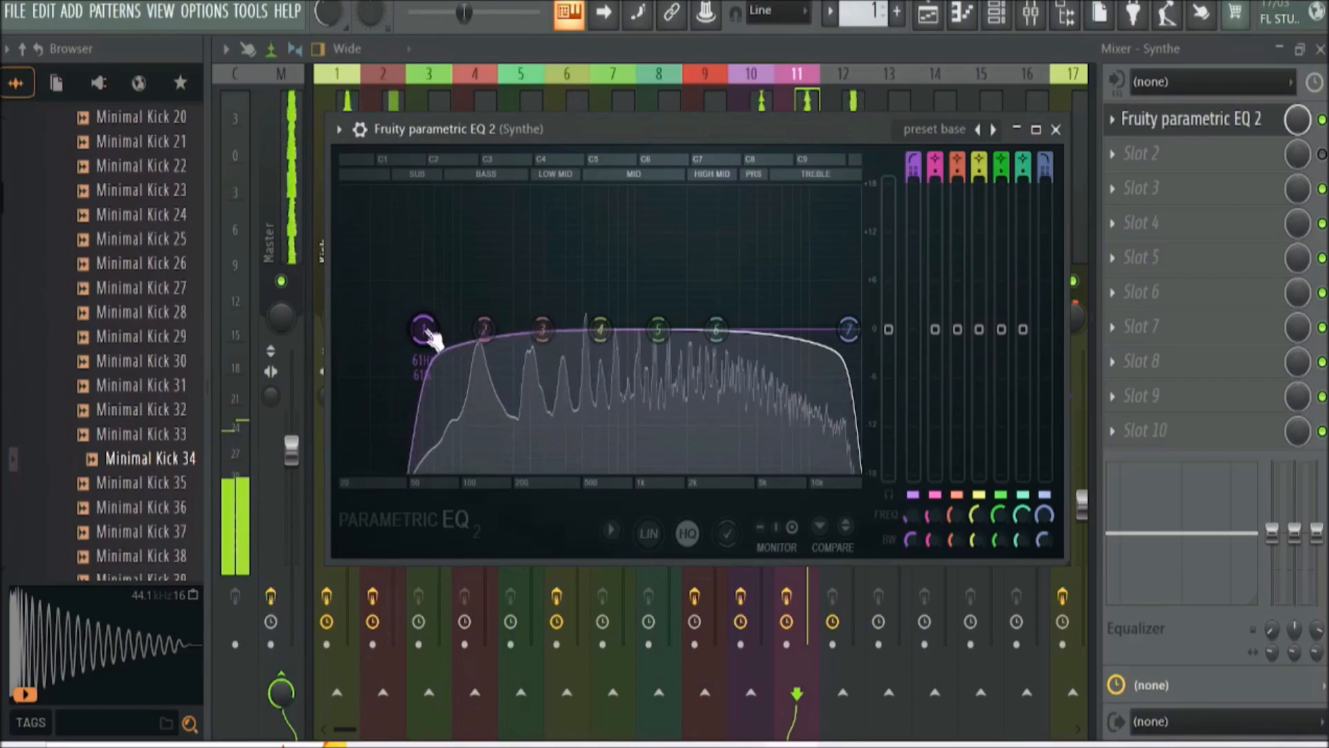
Close the mixer and the Synthe equalizer, and mute the BS TranceRoller and Program 2 channels
{"action": "left_click", "coordinate": [1320, 50]}
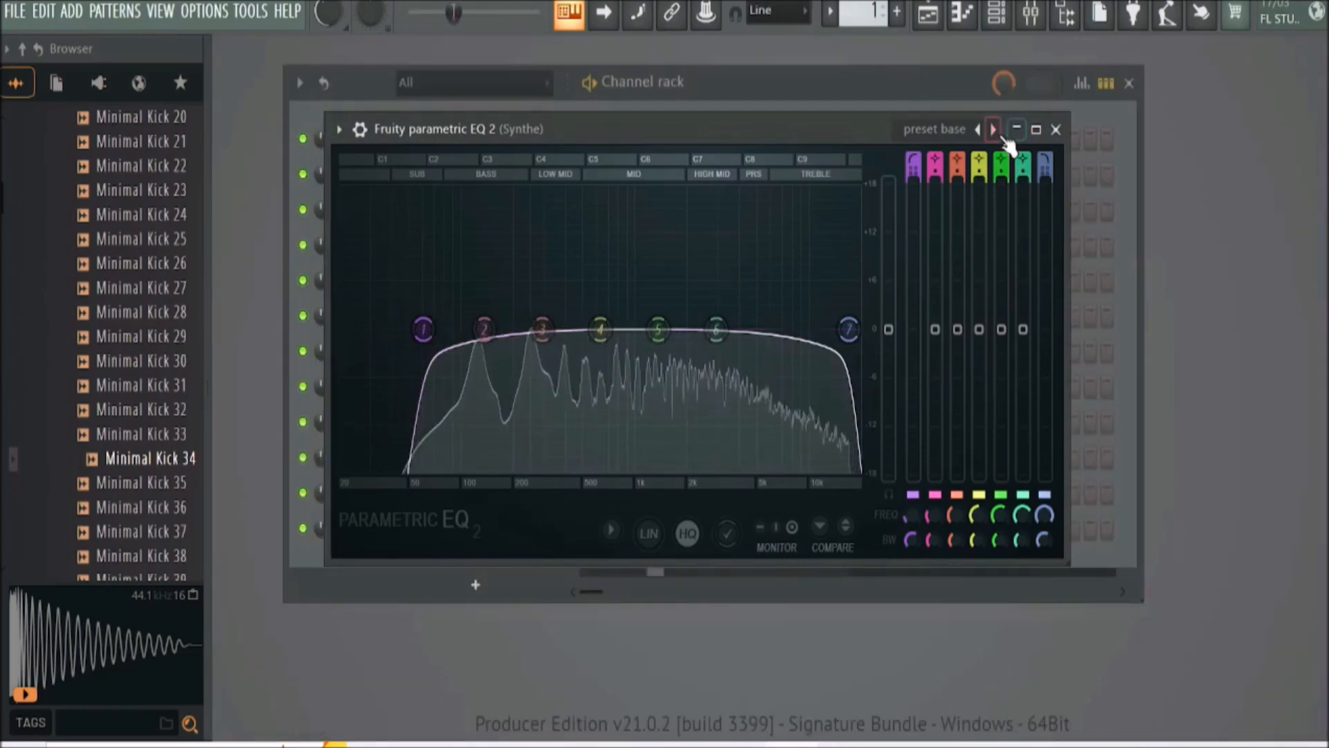
{"action": "left_click", "coordinate": [1051, 131]}
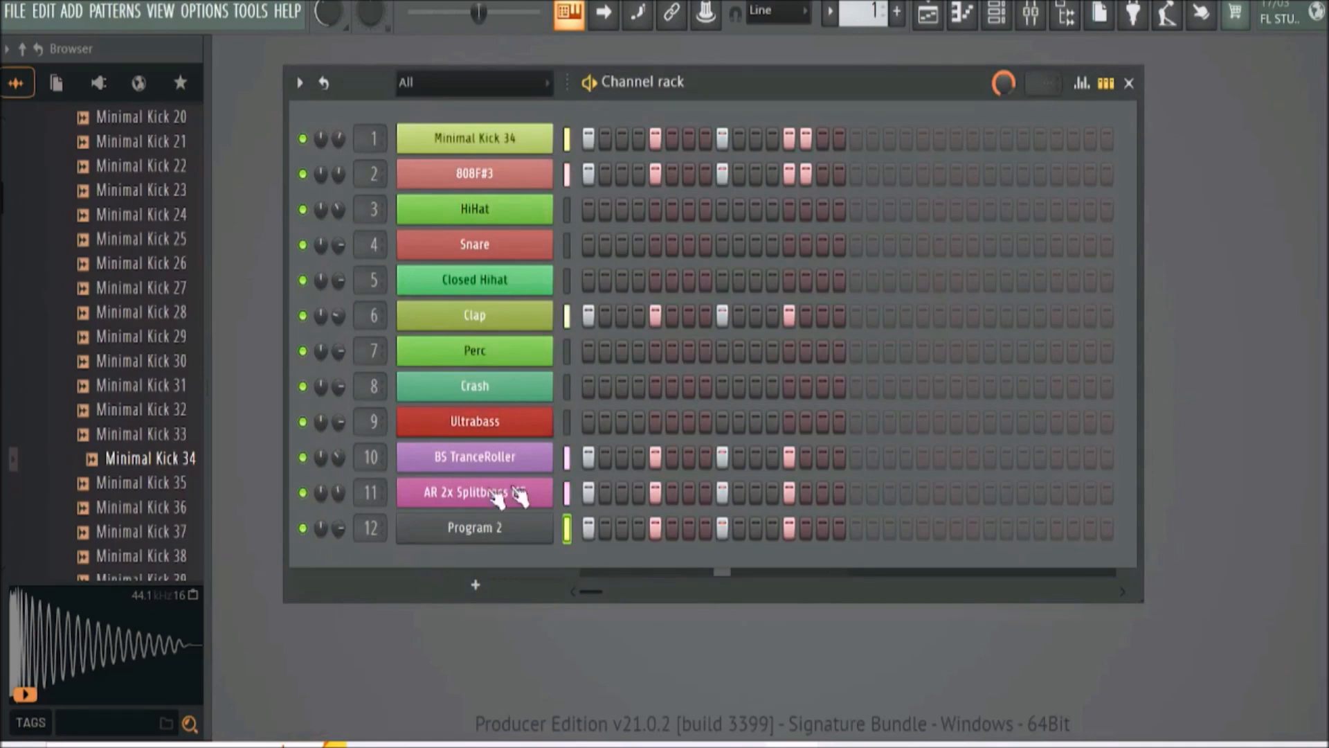
{"action": "left_click", "coordinate": [302, 457]}
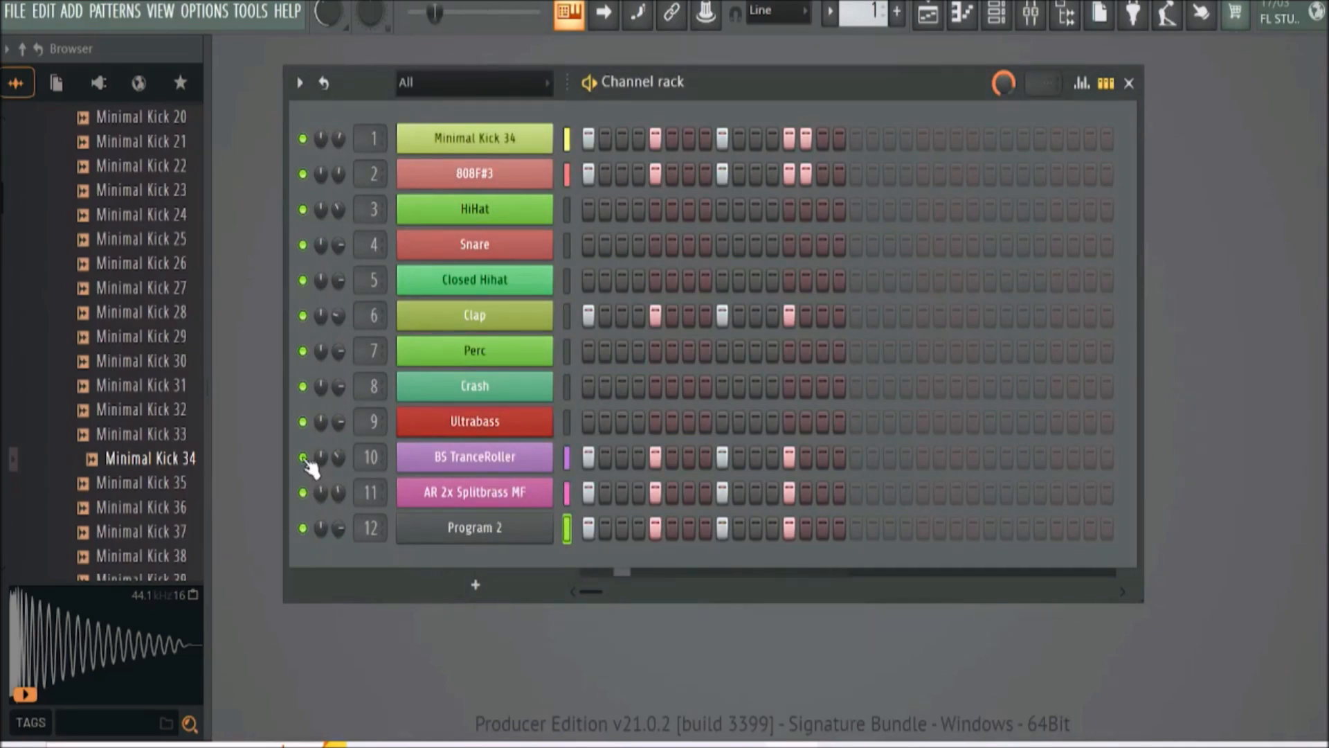
{"action": "left_click", "coordinate": [302, 528]}
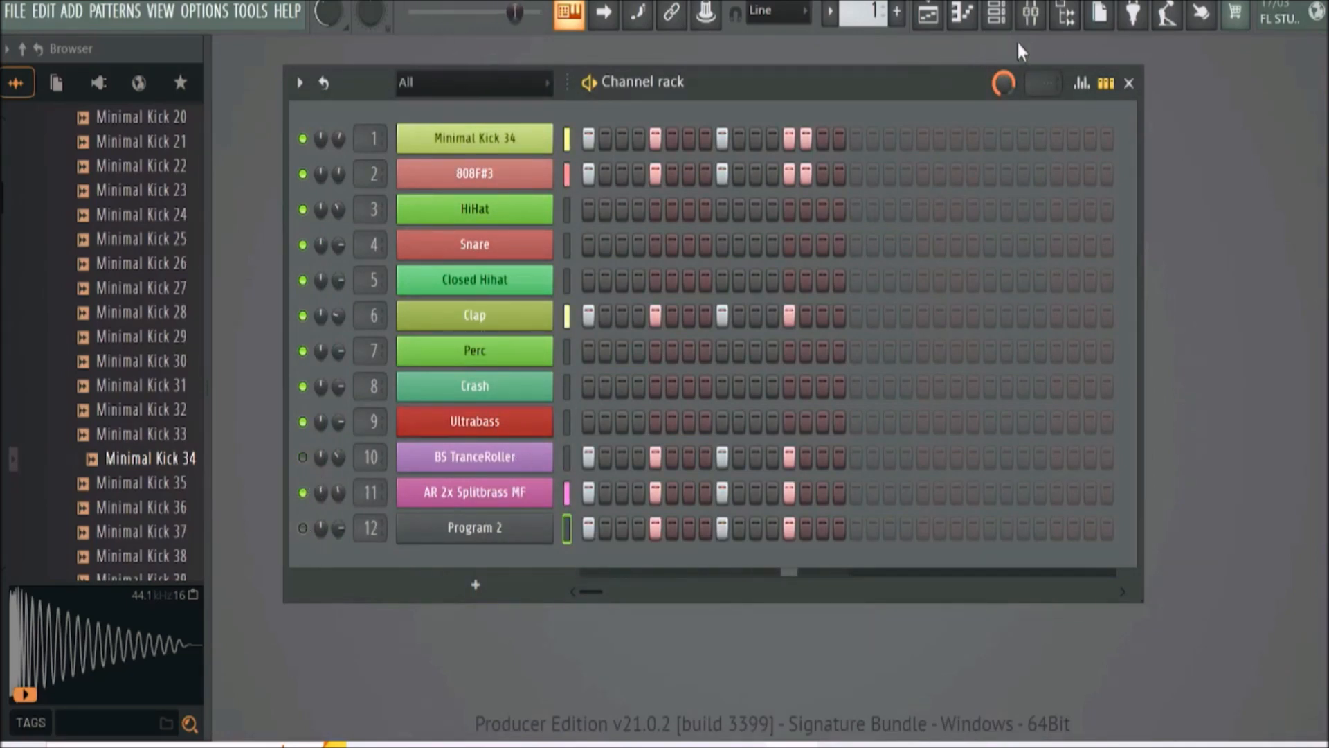
Boost band 2 of the Synthe track's Parametric EQ 2 by about 4 dB near 110 Hz, and close the equalizer and mixer
{"action": "left_click", "coordinate": [1035, 25]}
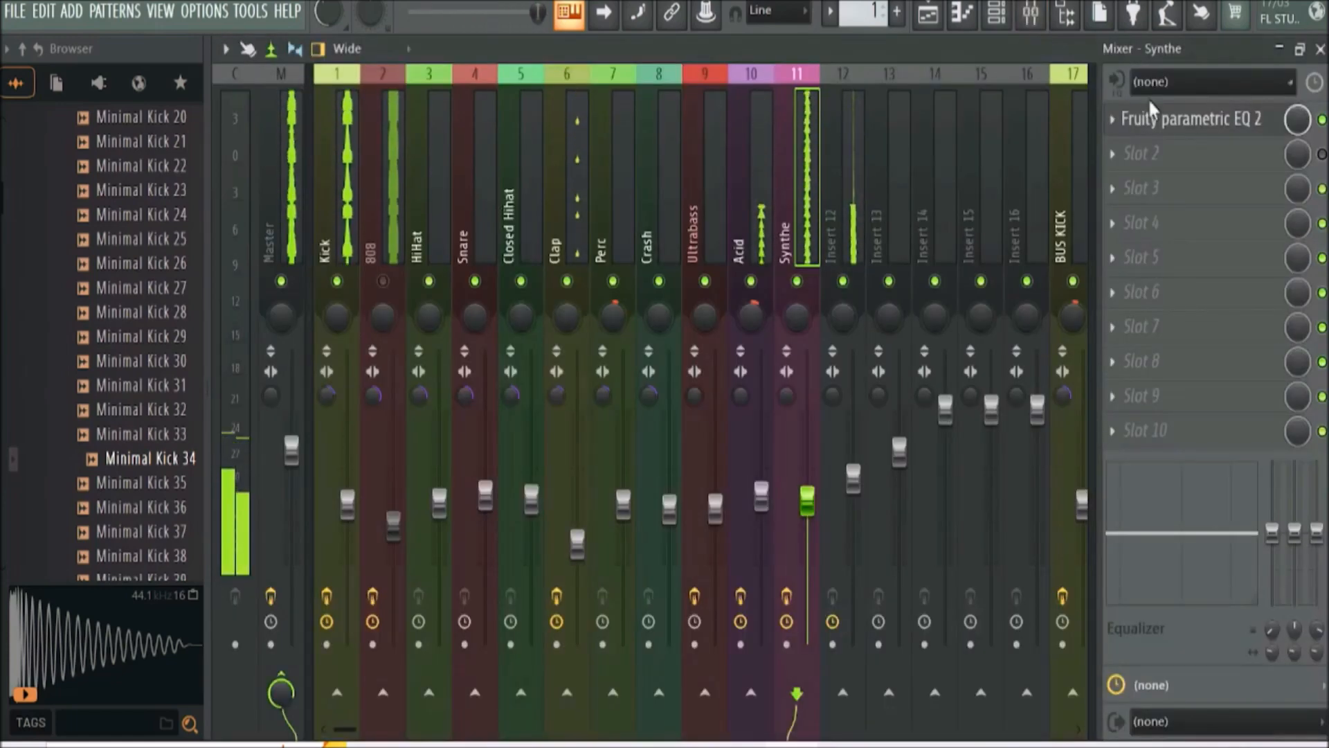
{"action": "left_click", "coordinate": [1164, 124]}
{"action": "left_click_drag", "start_coordinate": [493, 336], "coordinate": [470, 299]}
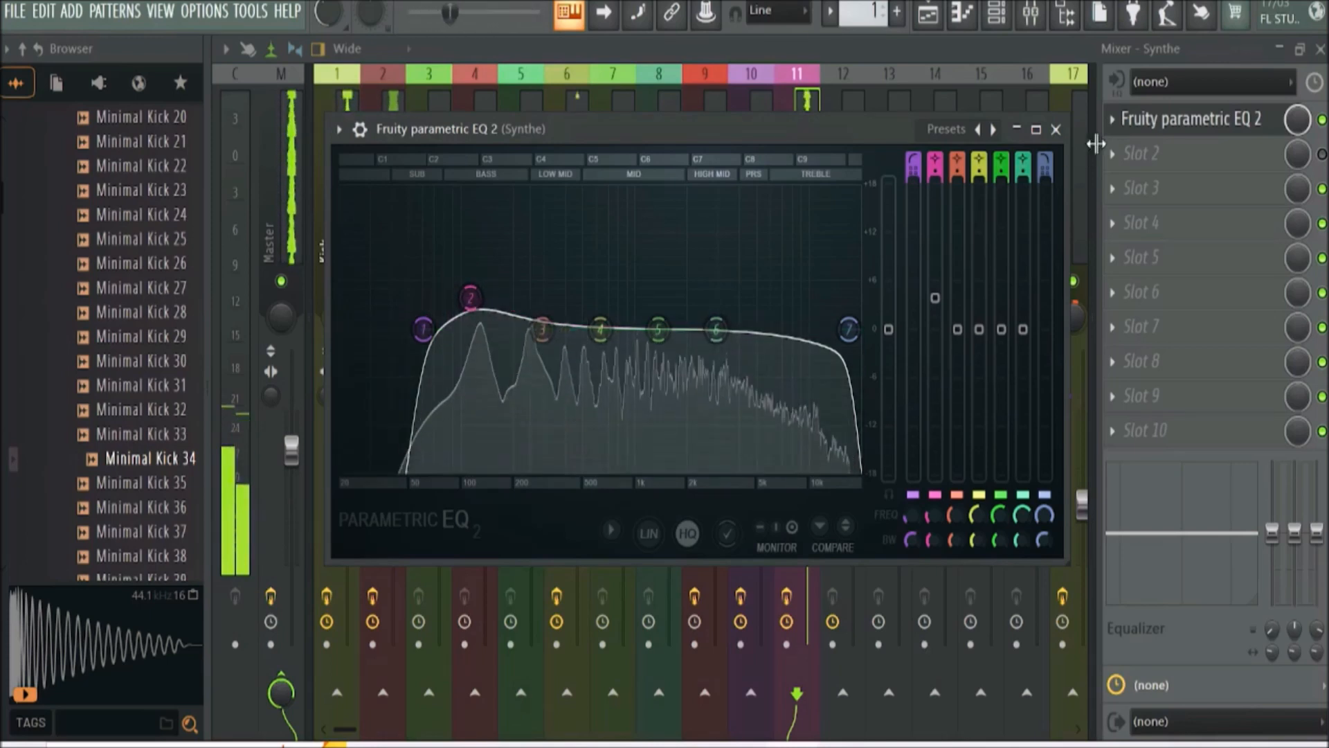
{"action": "left_click", "coordinate": [1056, 130]}
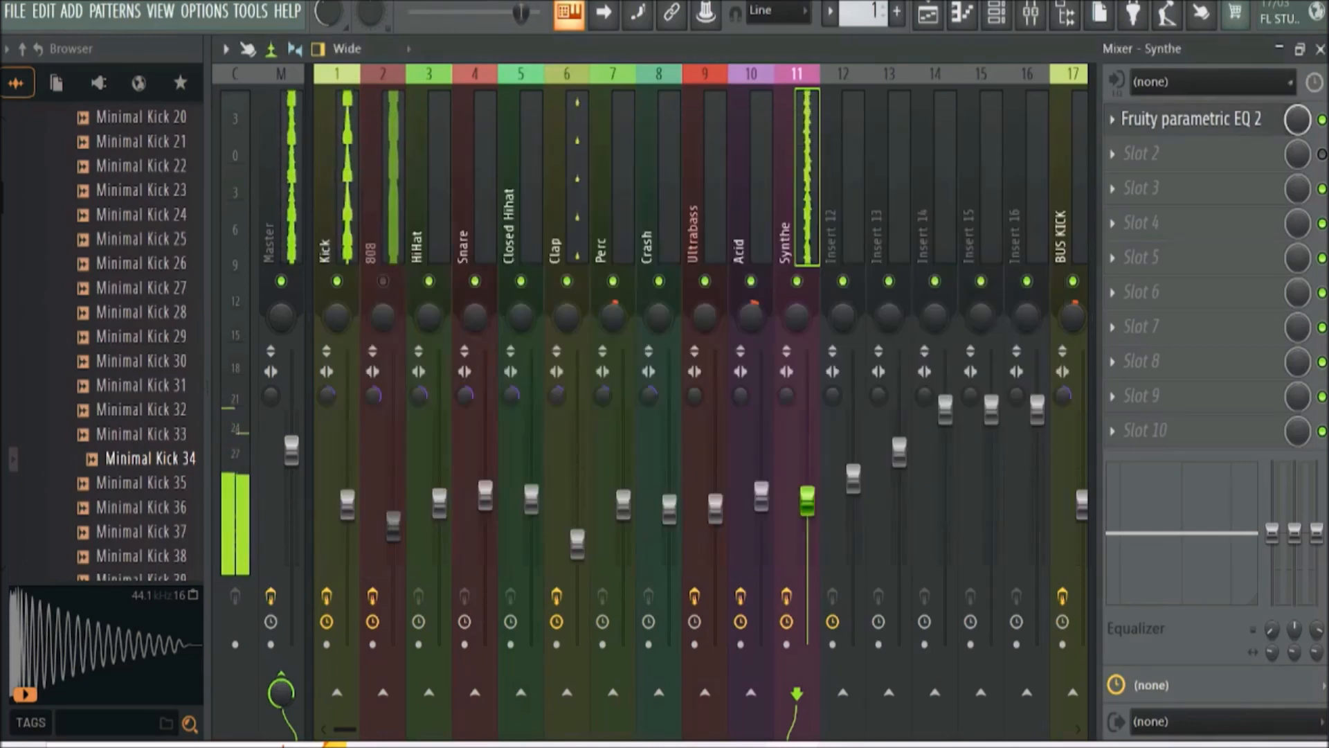
{"action": "left_click", "coordinate": [1320, 49]}
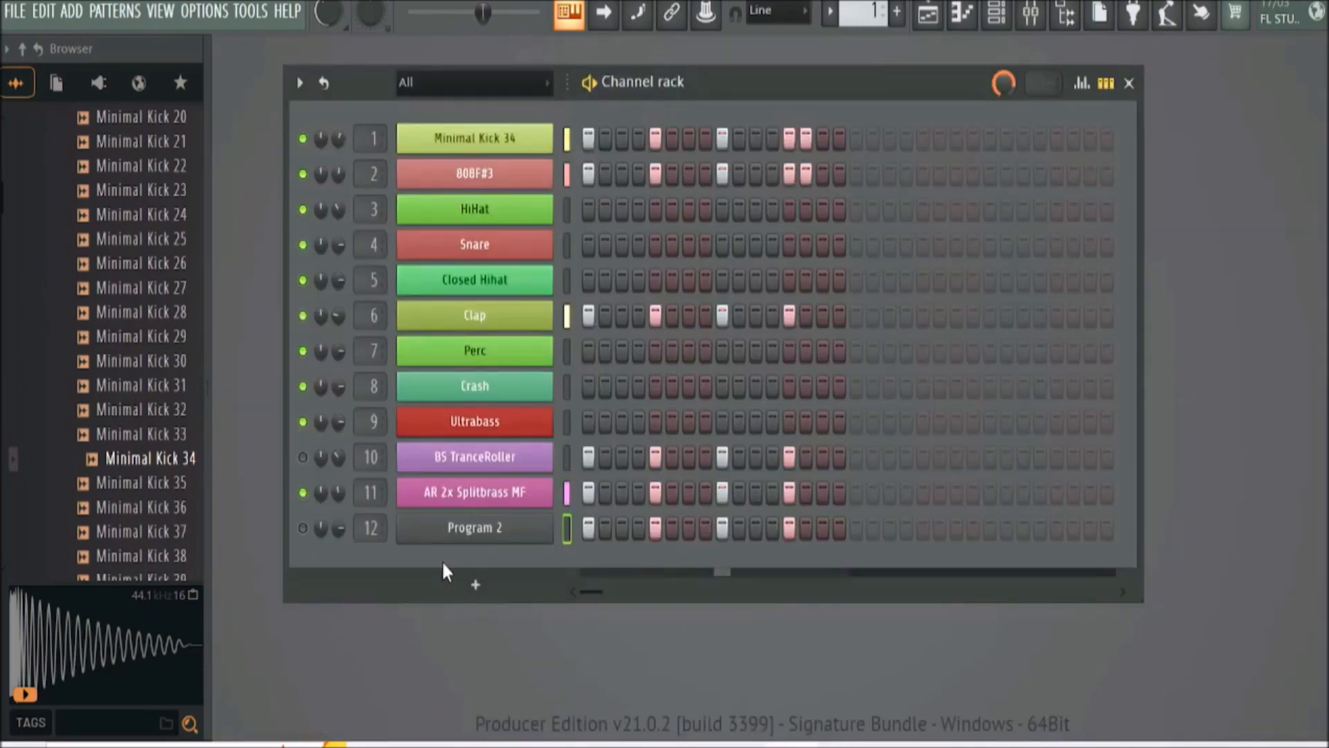
Unmute the Program 2 channel and load Fruity Parametric EQ 2 into the first effect slot of mixer track 12
{"action": "left_click", "coordinate": [303, 527]}
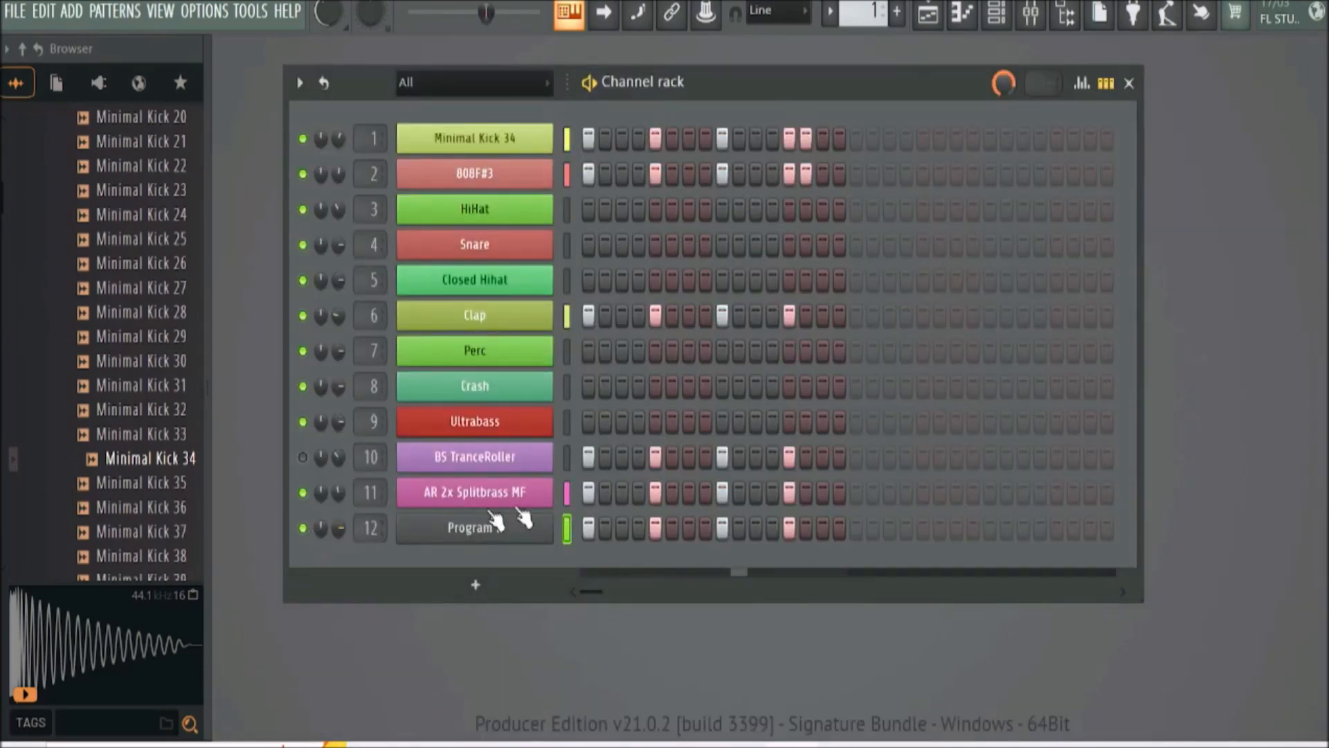
{"action": "left_click", "coordinate": [1030, 13]}
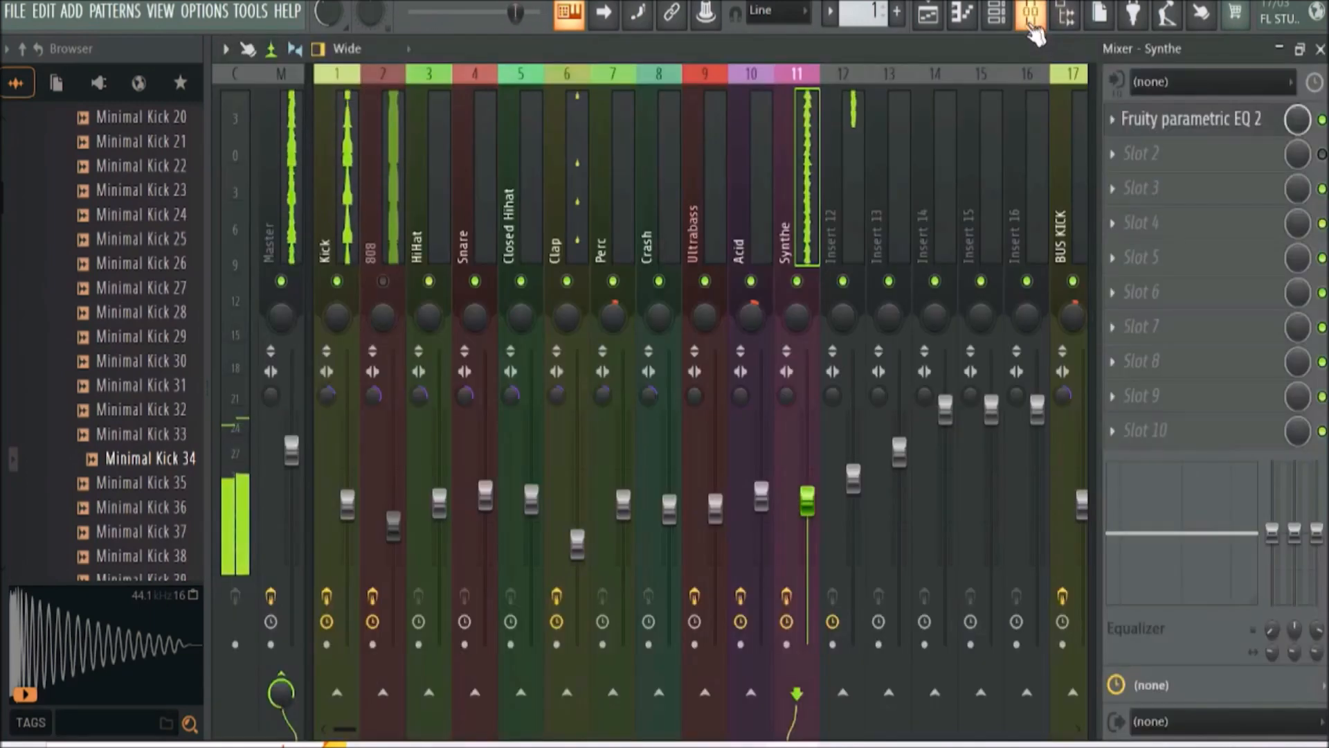
{"action": "left_click", "coordinate": [845, 149]}
{"action": "left_click", "coordinate": [1177, 131]}
{"action": "mouse_move", "coordinate": [1135, 146]}
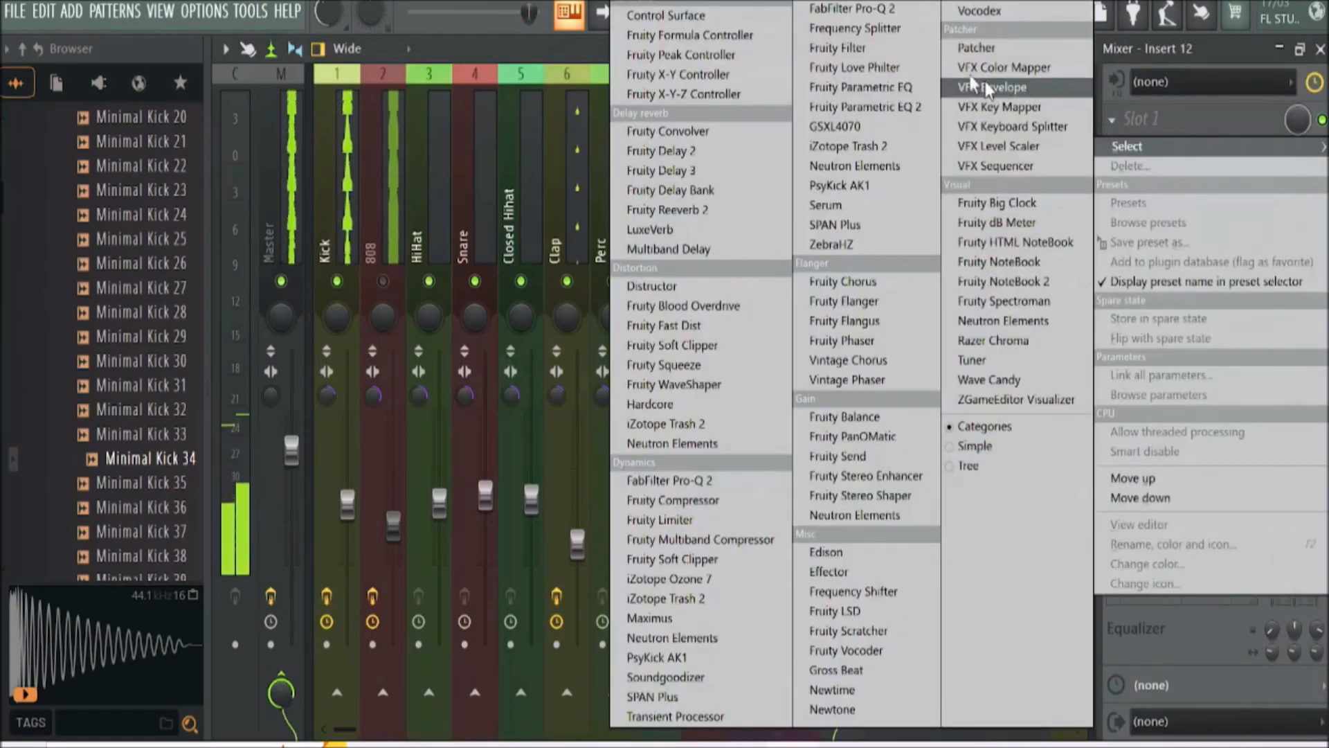
{"action": "left_click", "coordinate": [907, 107]}
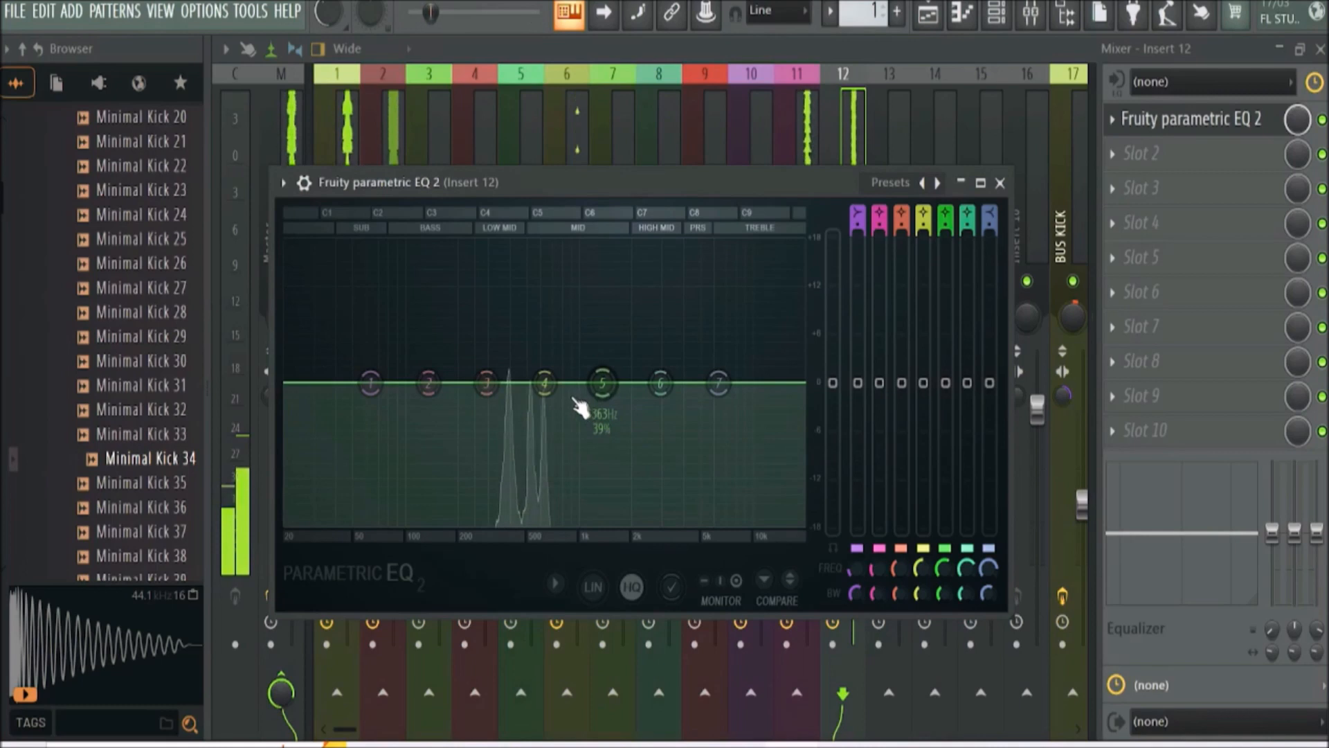
Try boosting bands 3, 4 and 5 of the equalizer on mixer track 12
{"action": "left_click_drag", "start_coordinate": [544, 383], "coordinate": [536, 329]}
{"action": "left_click_drag", "start_coordinate": [487, 383], "coordinate": [551, 331]}
{"action": "left_click_drag", "start_coordinate": [602, 383], "coordinate": [612, 370]}
Load preset base into track 12's equalizer, set the low cut to about 85 Hz and the high cut to about 2 kHz, and close it
{"action": "left_click", "coordinate": [283, 182]}
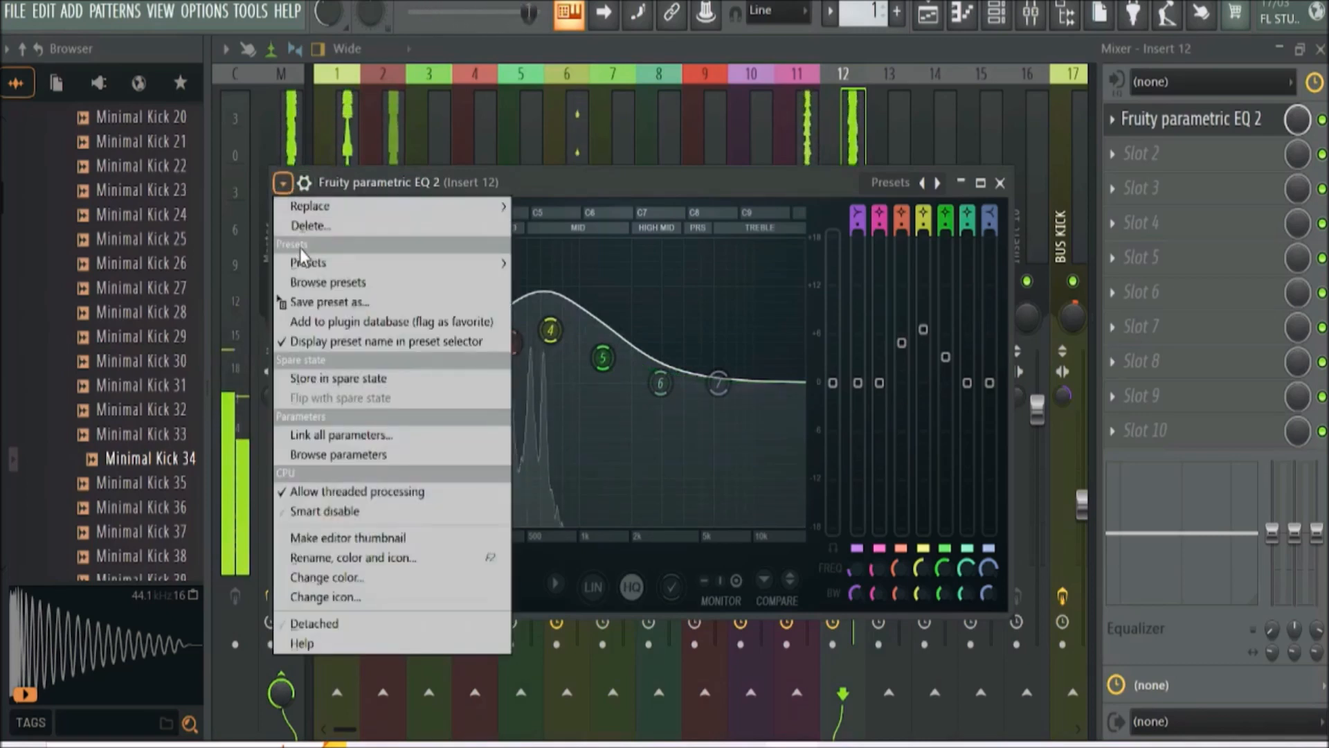
{"action": "mouse_move", "coordinate": [304, 265]}
{"action": "left_click", "coordinate": [557, 302]}
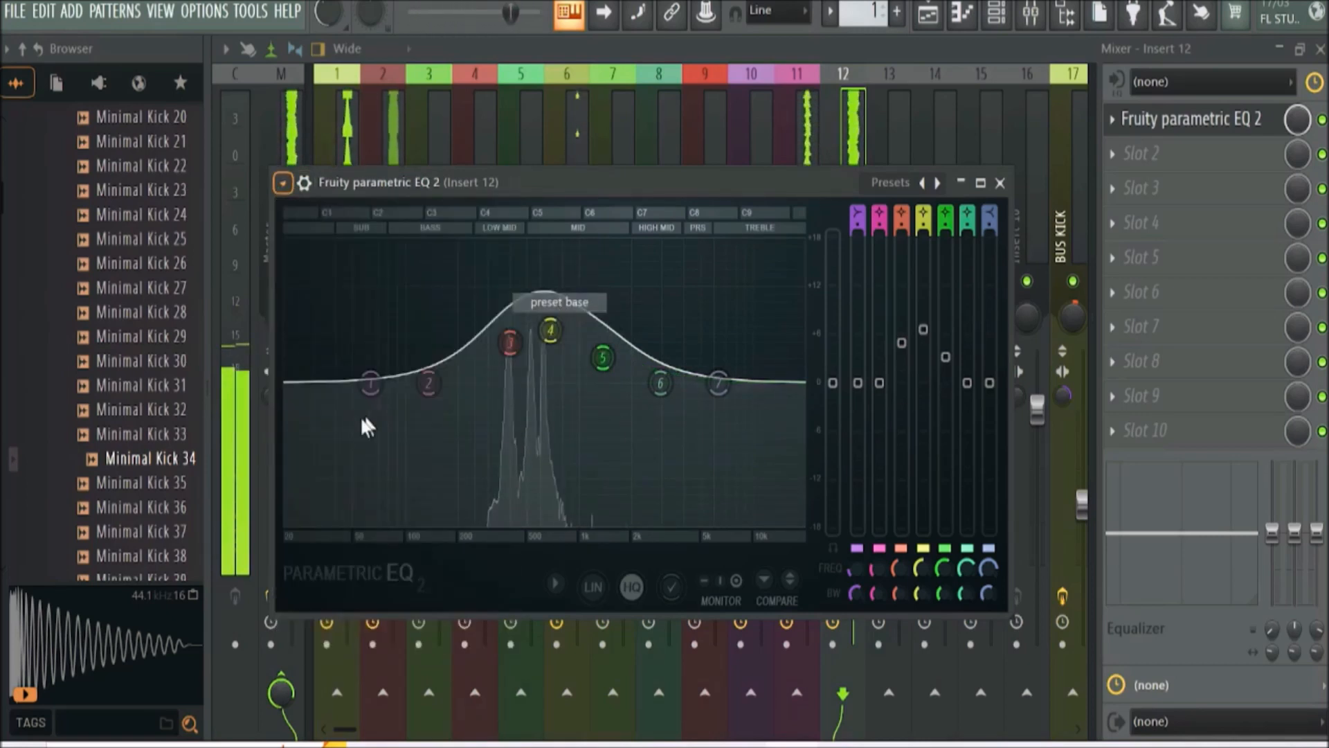
{"action": "left_click_drag", "start_coordinate": [303, 383], "coordinate": [393, 382]}
{"action": "left_click_drag", "start_coordinate": [794, 382], "coordinate": [629, 383]}
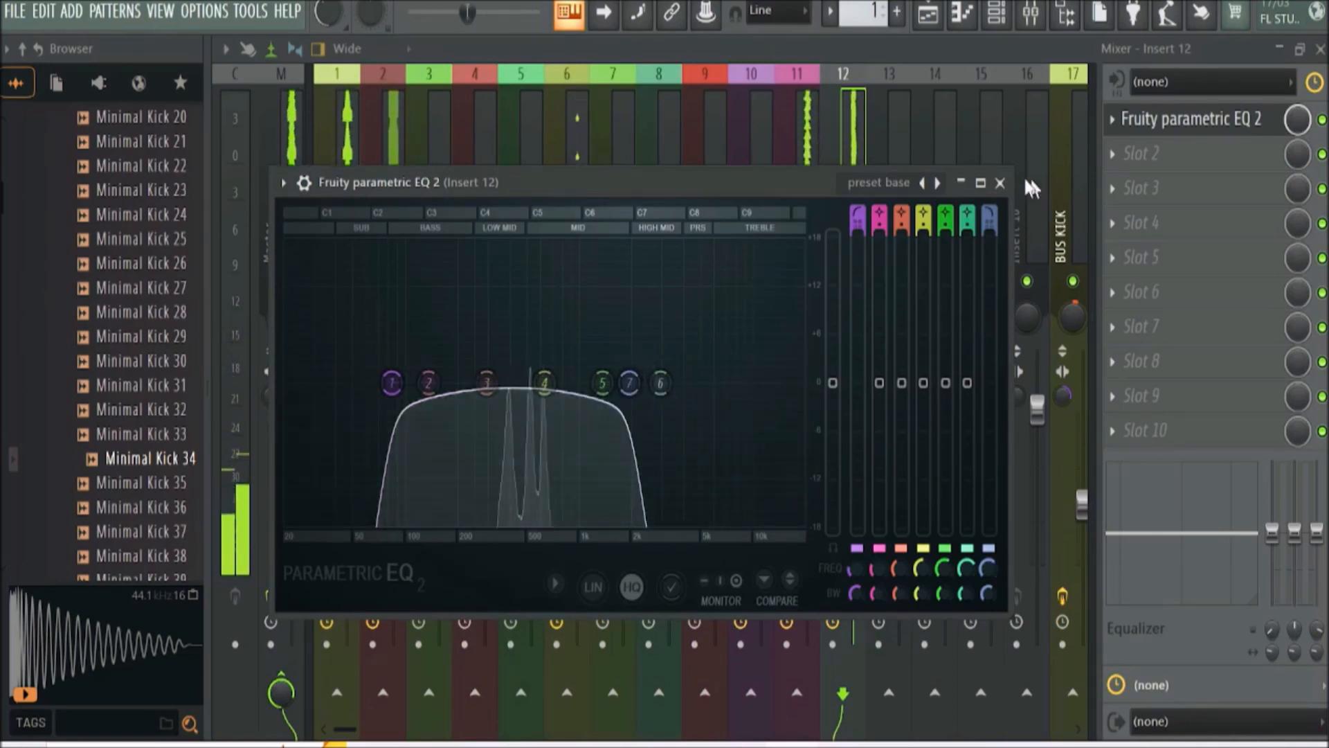
{"action": "left_click", "coordinate": [999, 183]}
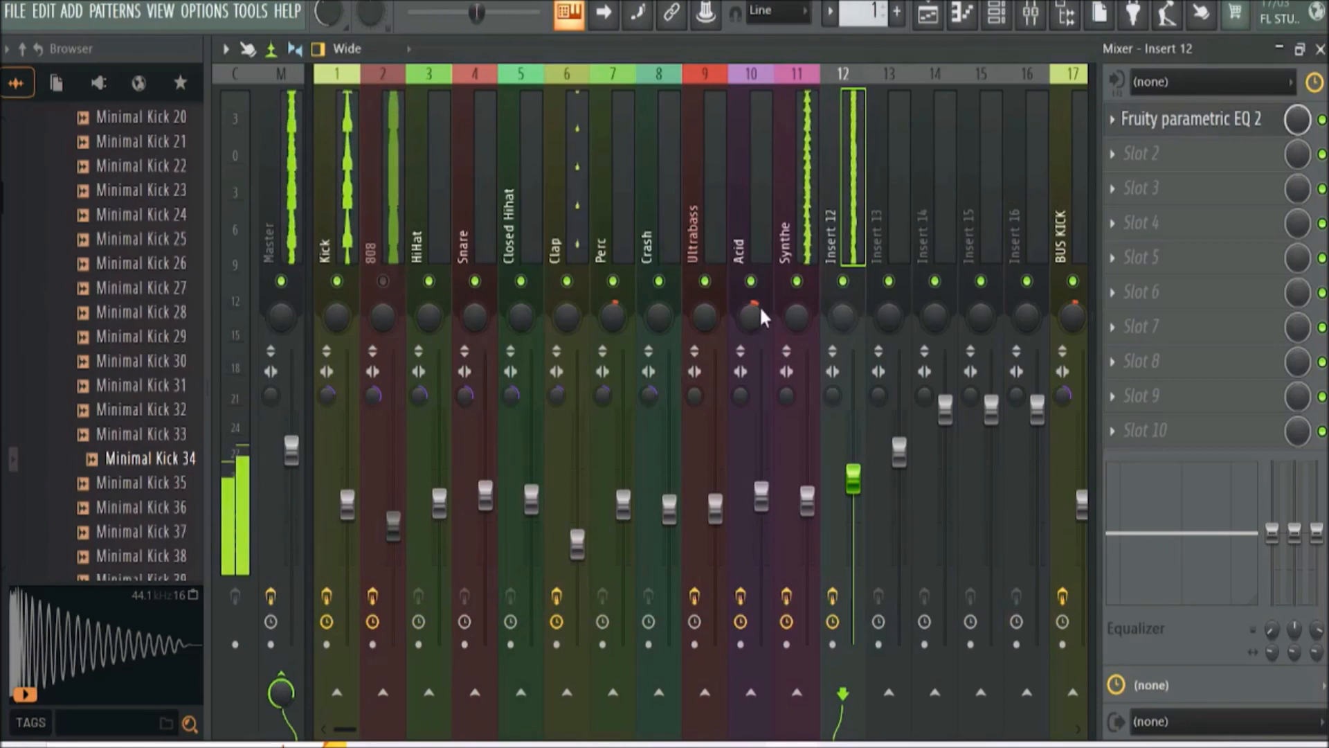
Adjust the Synthe track's stereo separation, and open the Acid track's Parametric EQ 2 with the mixer closed
{"action": "left_click", "coordinate": [807, 500]}
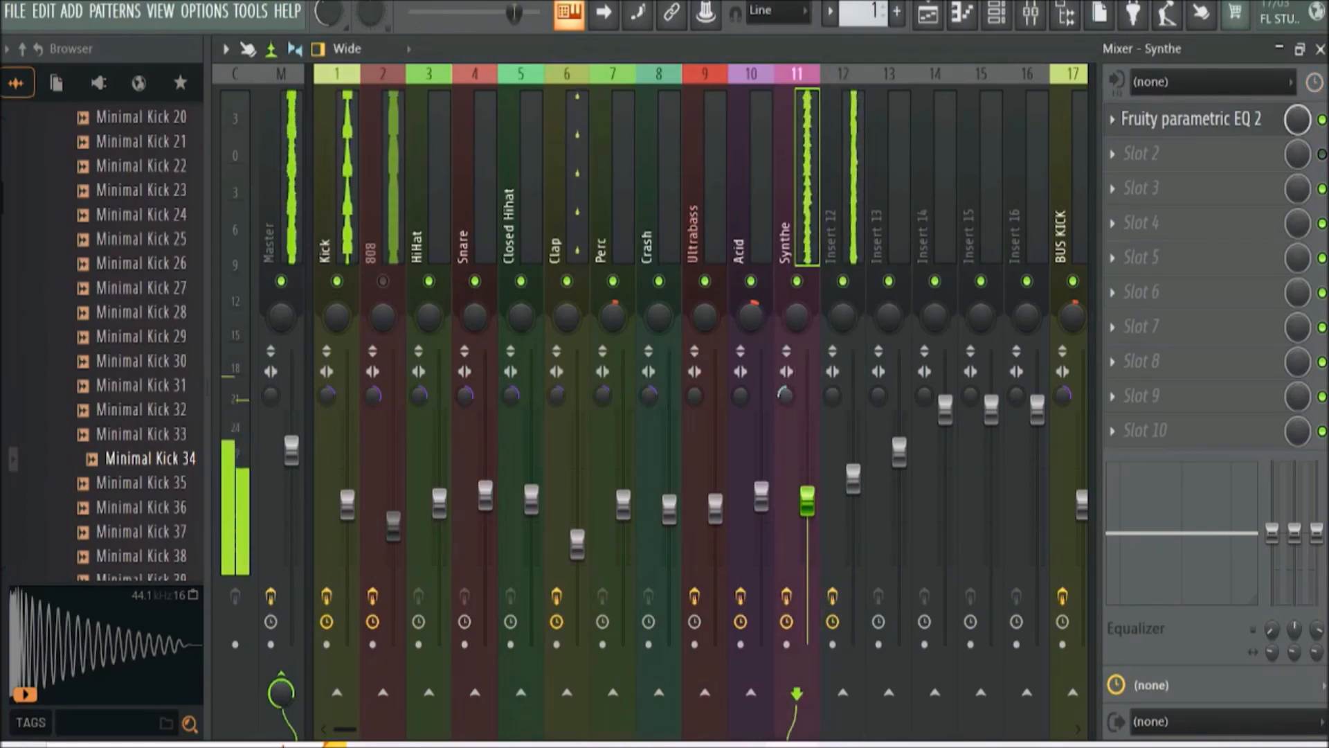
{"action": "left_click", "coordinate": [741, 391]}
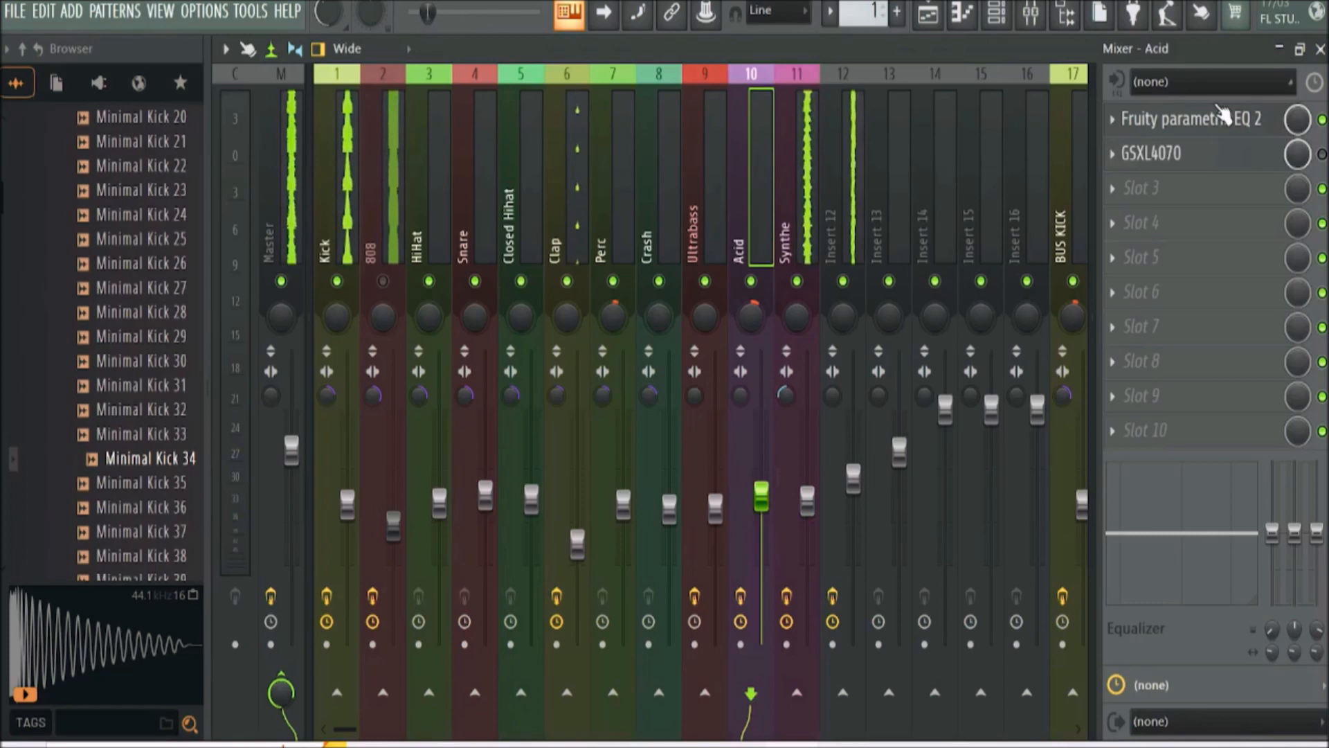
{"action": "left_click", "coordinate": [1223, 133]}
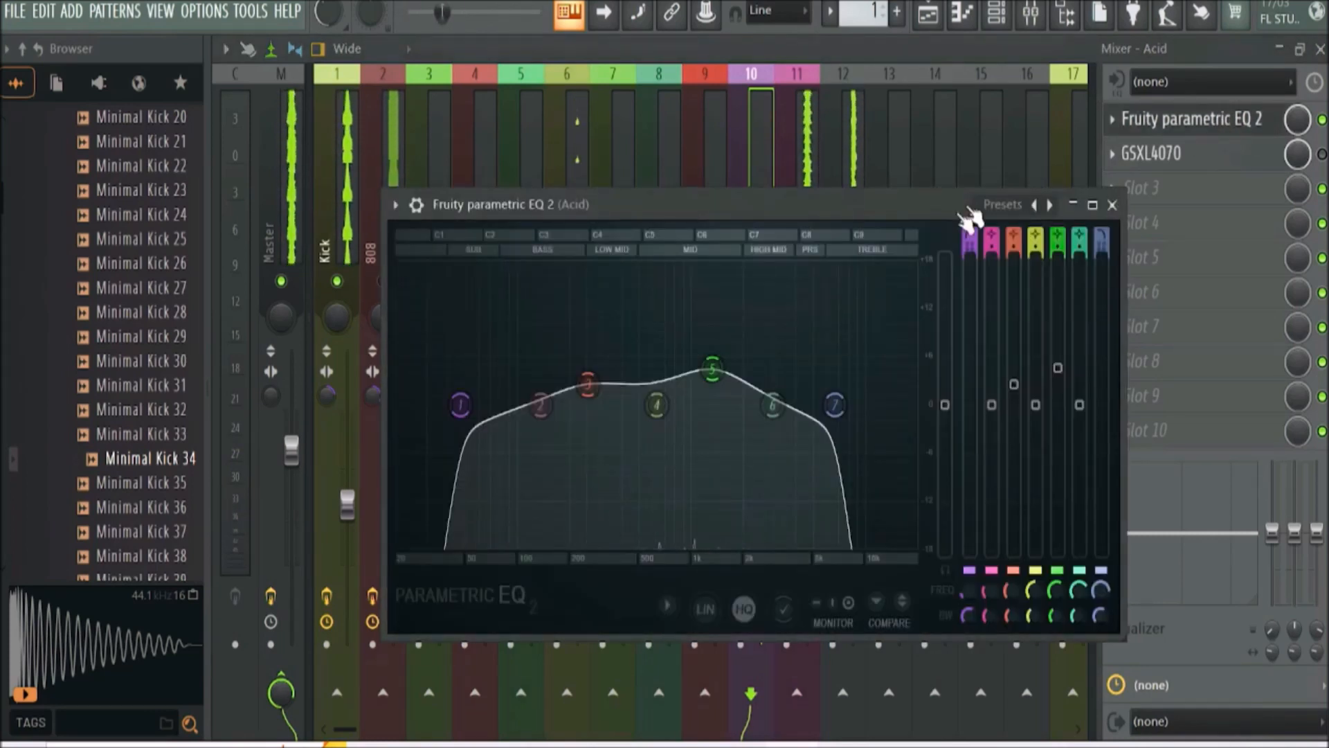
{"action": "left_click", "coordinate": [1321, 49]}
Raise the Acid equalizer's main level to its maximum, unmute the BS TranceRoller channel and bring the full equalizer into view
{"action": "left_click_drag", "start_coordinate": [945, 404], "coordinate": [945, 258]}
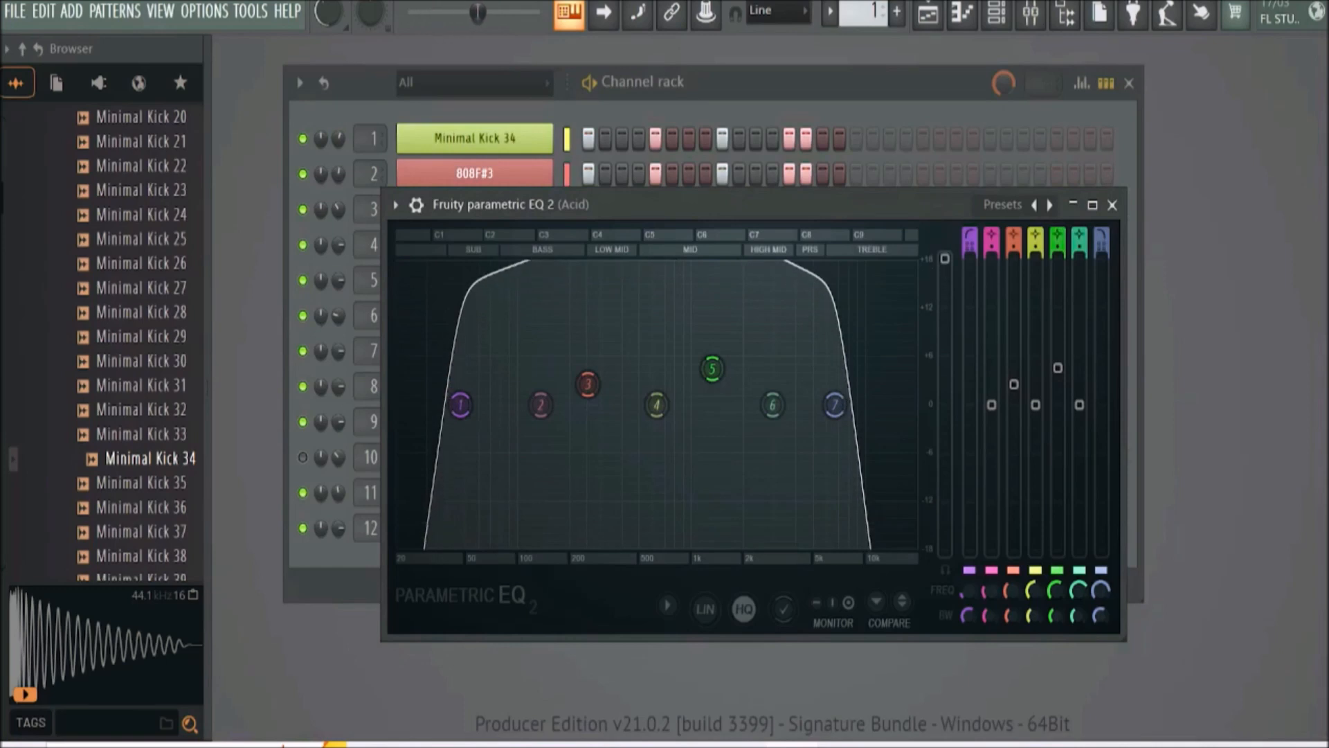
{"action": "left_click_drag", "start_coordinate": [526, 205], "coordinate": [883, 290]}
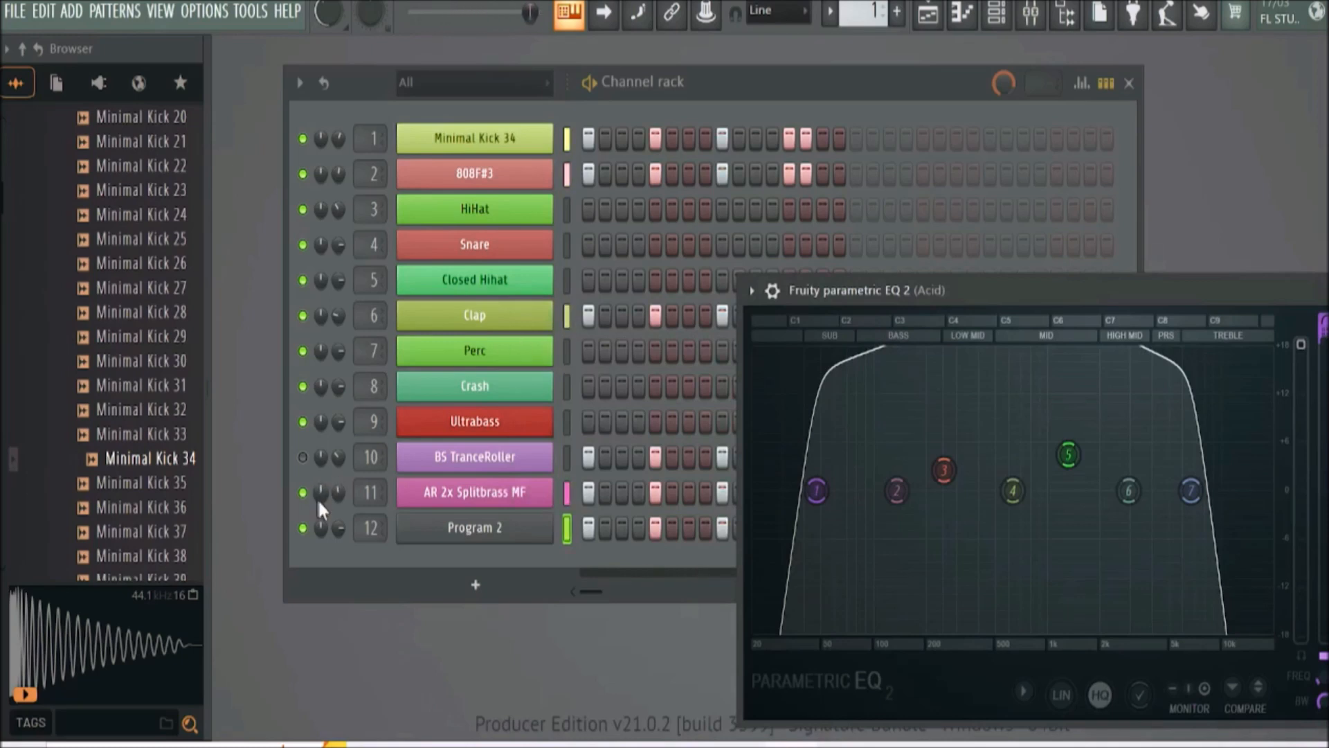
{"action": "left_click", "coordinate": [305, 460]}
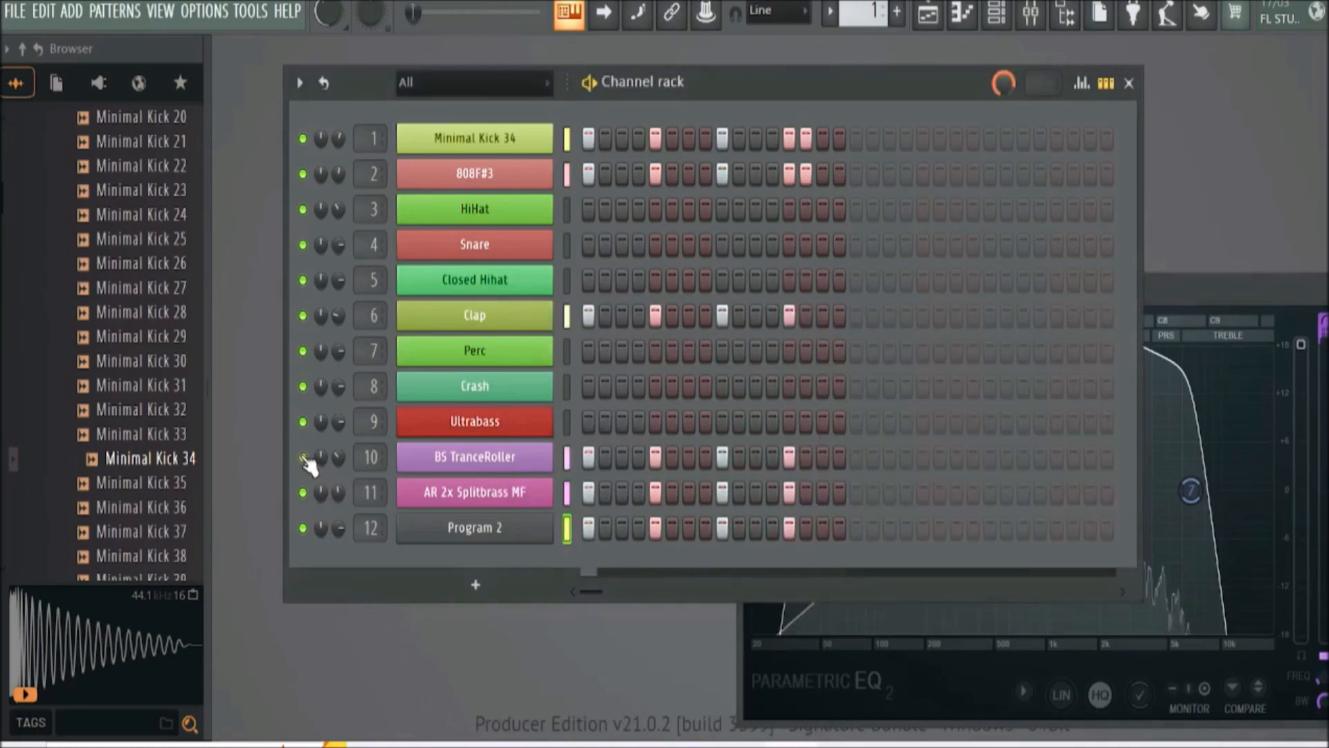
{"action": "left_click_drag", "start_coordinate": [1228, 292], "coordinate": [1078, 232]}
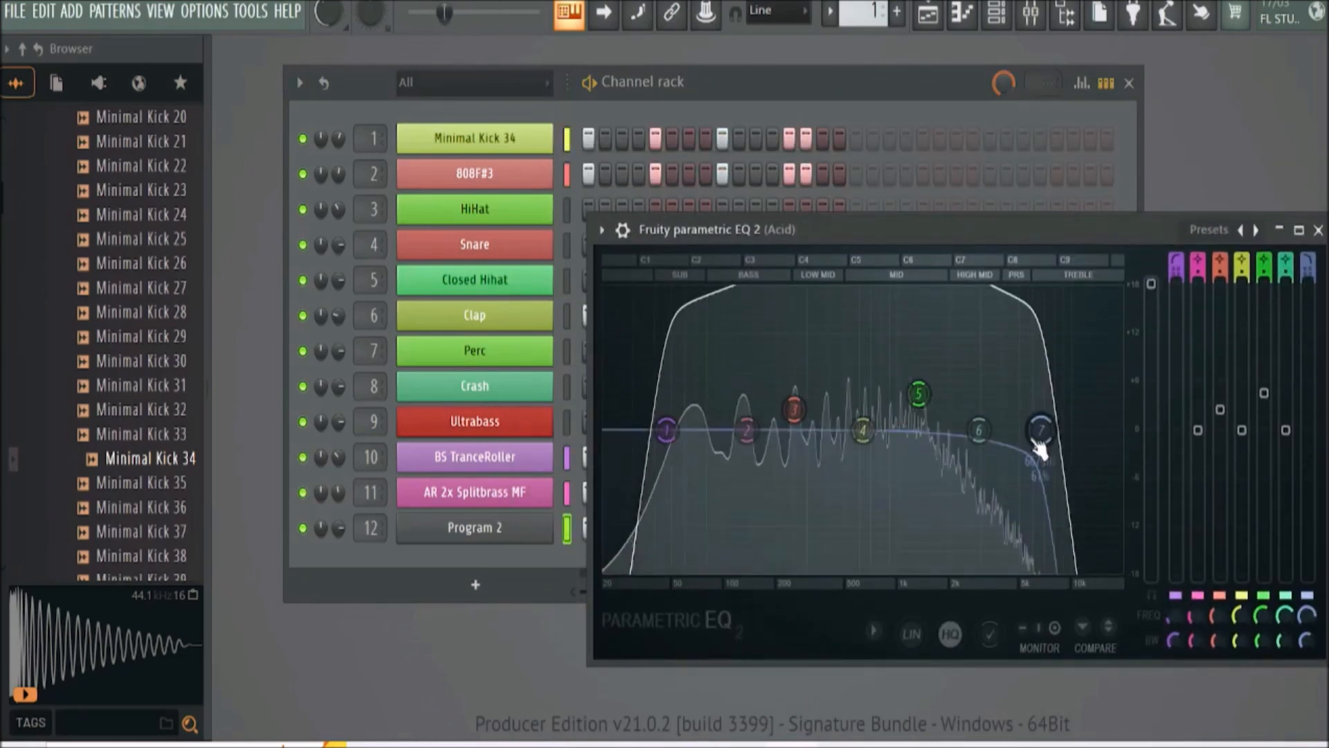
Try the Acid equalizer with a lower main level, band 5 flat and band 4 boosted by about 8 dB
{"action": "left_click_drag", "start_coordinate": [862, 430], "coordinate": [866, 448]}
{"action": "left_click_drag", "start_coordinate": [919, 394], "coordinate": [916, 430]}
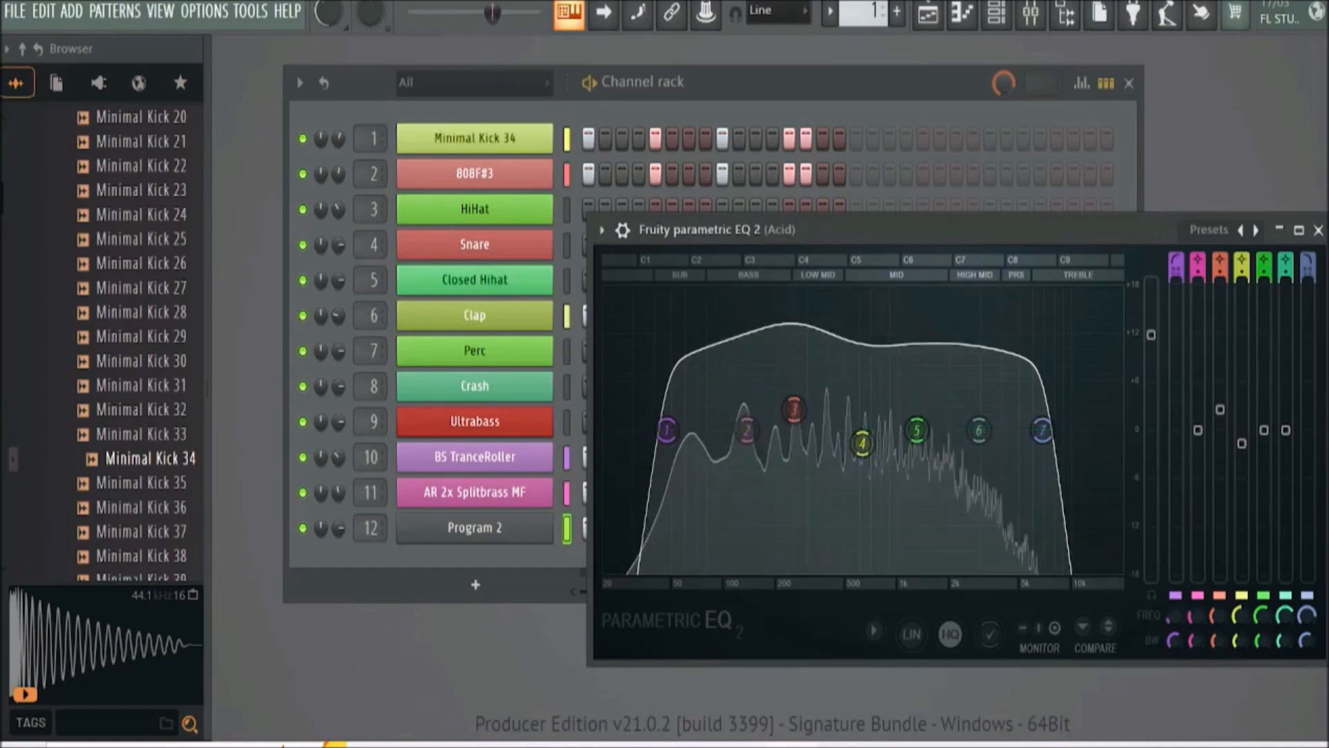
{"action": "mouse_move", "coordinate": [863, 443]}
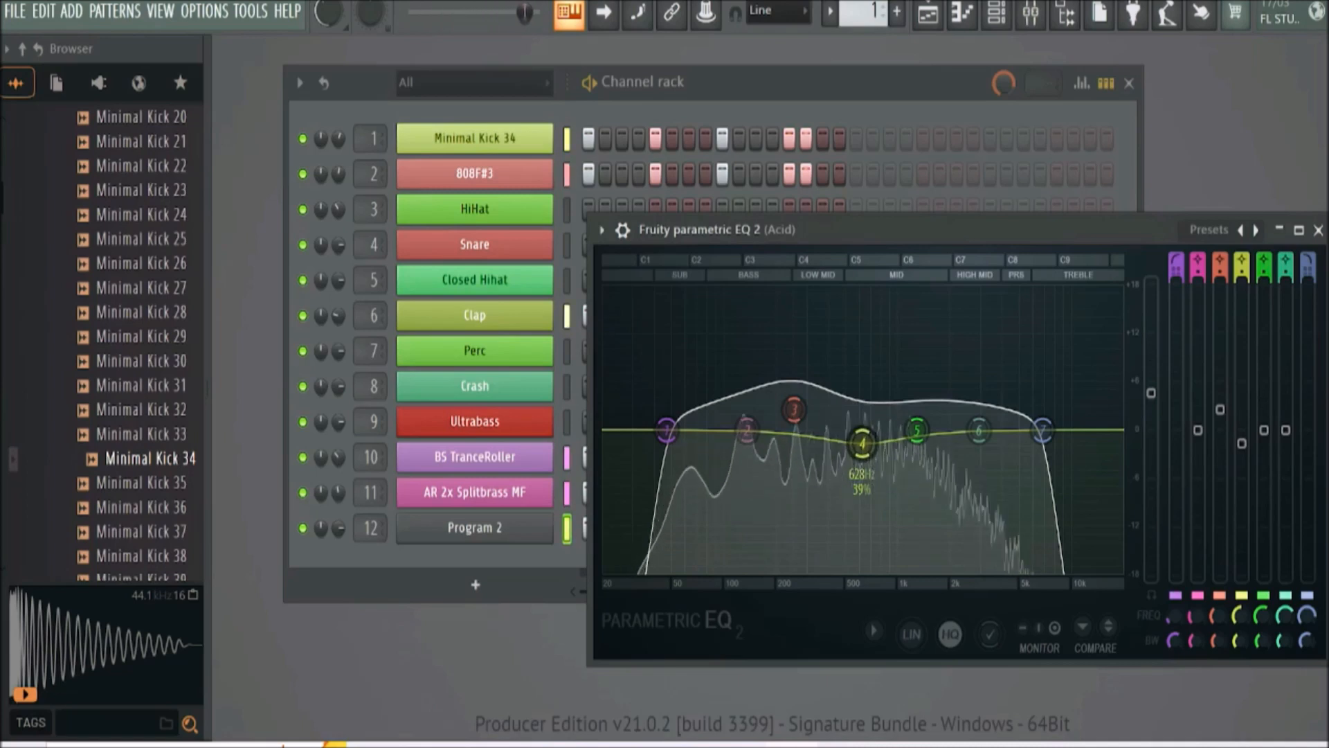
{"action": "left_click_drag", "start_coordinate": [862, 449], "coordinate": [856, 379]}
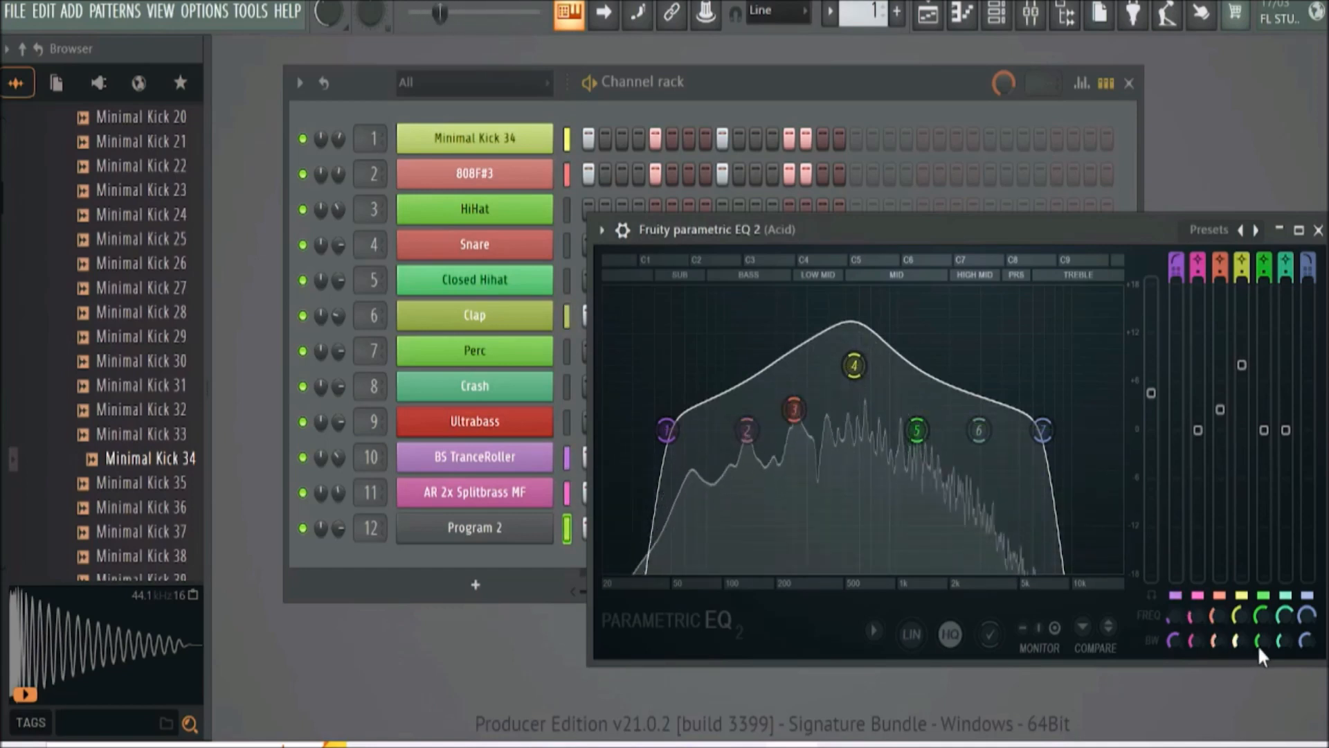
Try narrow cuts on bands 3 and 4 of the Acid equalizer, with a slight band 2 cut and a shifted low cut
{"action": "left_click_drag", "start_coordinate": [1235, 639], "coordinate": [1235, 686]}
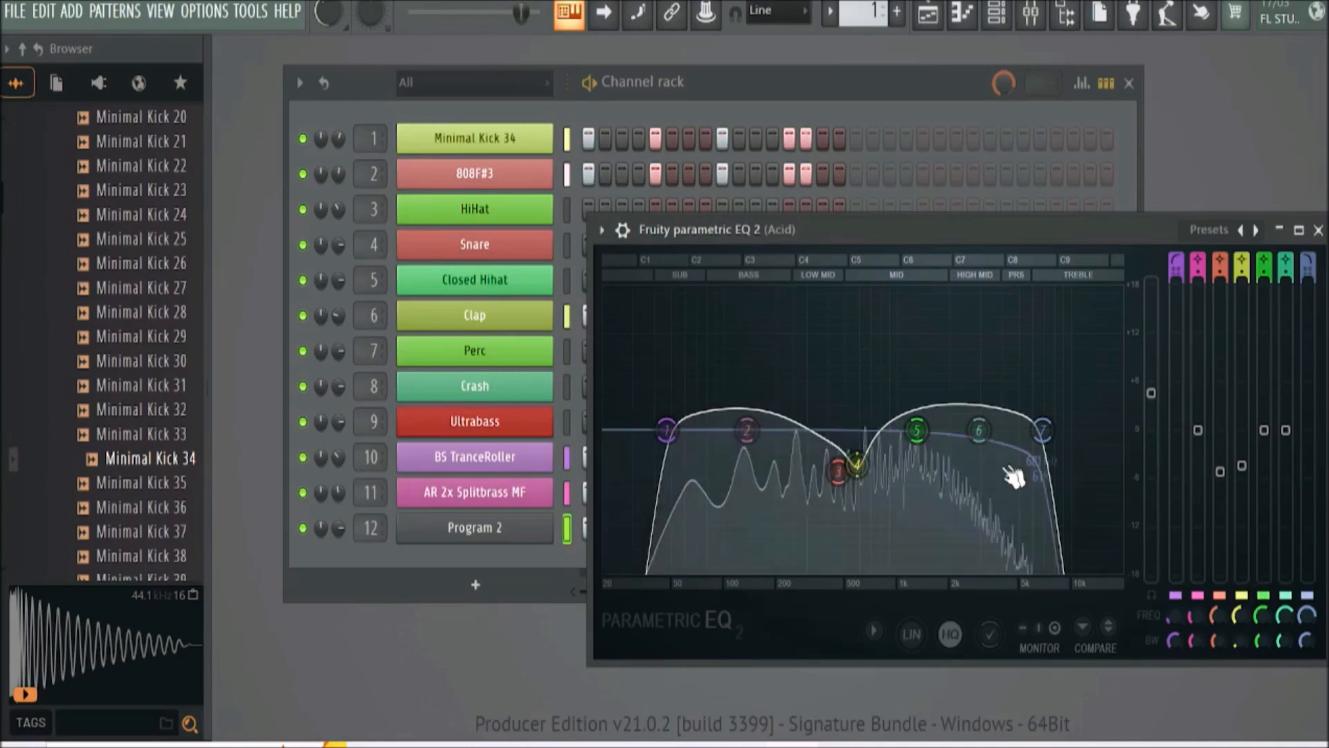
{"action": "left_click_drag", "start_coordinate": [1216, 641], "coordinate": [1215, 686]}
{"action": "mouse_move", "coordinate": [747, 430]}
{"action": "left_mouse_down"}
{"action": "mouse_move", "coordinate": [724, 401]}
{"action": "mouse_move", "coordinate": [726, 368]}
{"action": "mouse_move", "coordinate": [734, 447]}
{"action": "mouse_move", "coordinate": [758, 444]}
{"action": "left_mouse_up"}
{"action": "left_click_drag", "start_coordinate": [666, 430], "coordinate": [677, 431]}
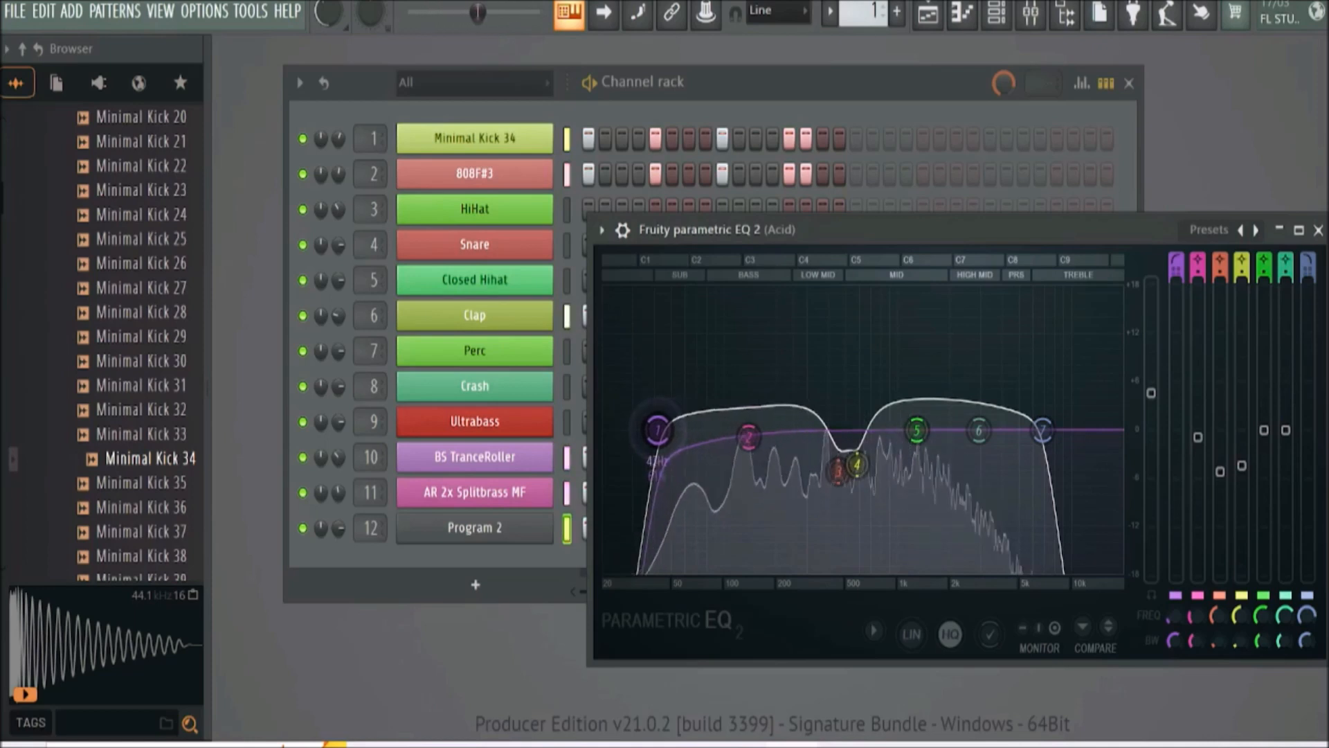
Load the Default preset into the Acid equalizer, cut band 1 by about 14 dB and band 4 by about 3 dB, and boost band 6 by about 4.5 dB
{"action": "left_click", "coordinate": [601, 230]}
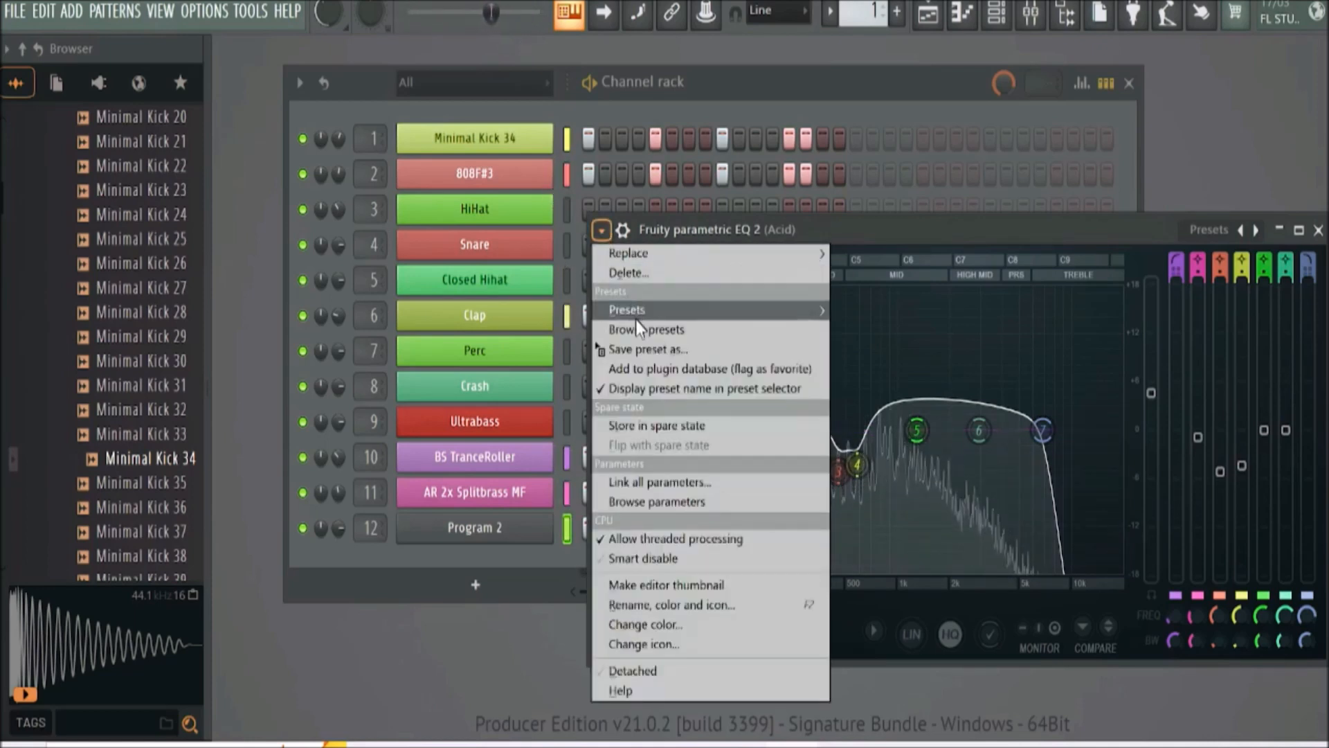
{"action": "mouse_move", "coordinate": [639, 313]}
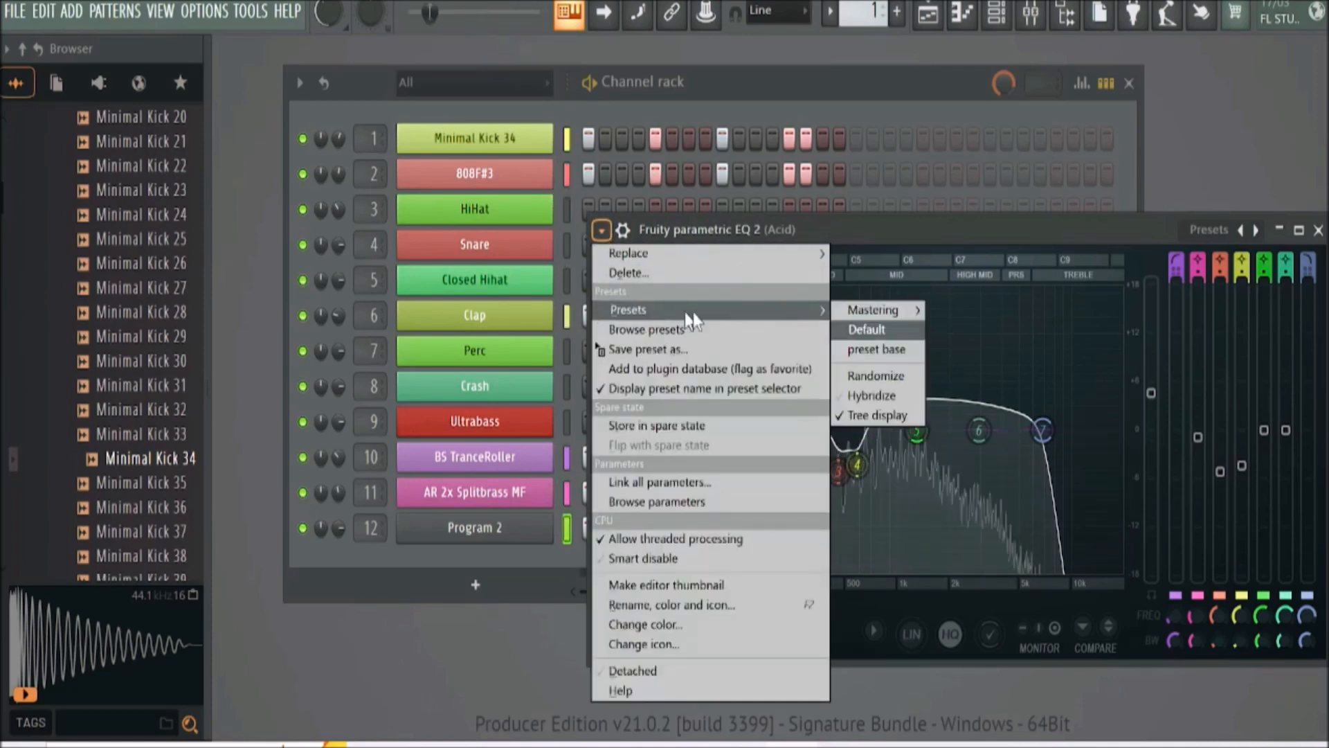
{"action": "left_click", "coordinate": [866, 330]}
{"action": "left_click_drag", "start_coordinate": [689, 430], "coordinate": [736, 546]}
{"action": "left_click_drag", "start_coordinate": [866, 439], "coordinate": [859, 460]}
{"action": "left_click_drag", "start_coordinate": [979, 430], "coordinate": [986, 393]}
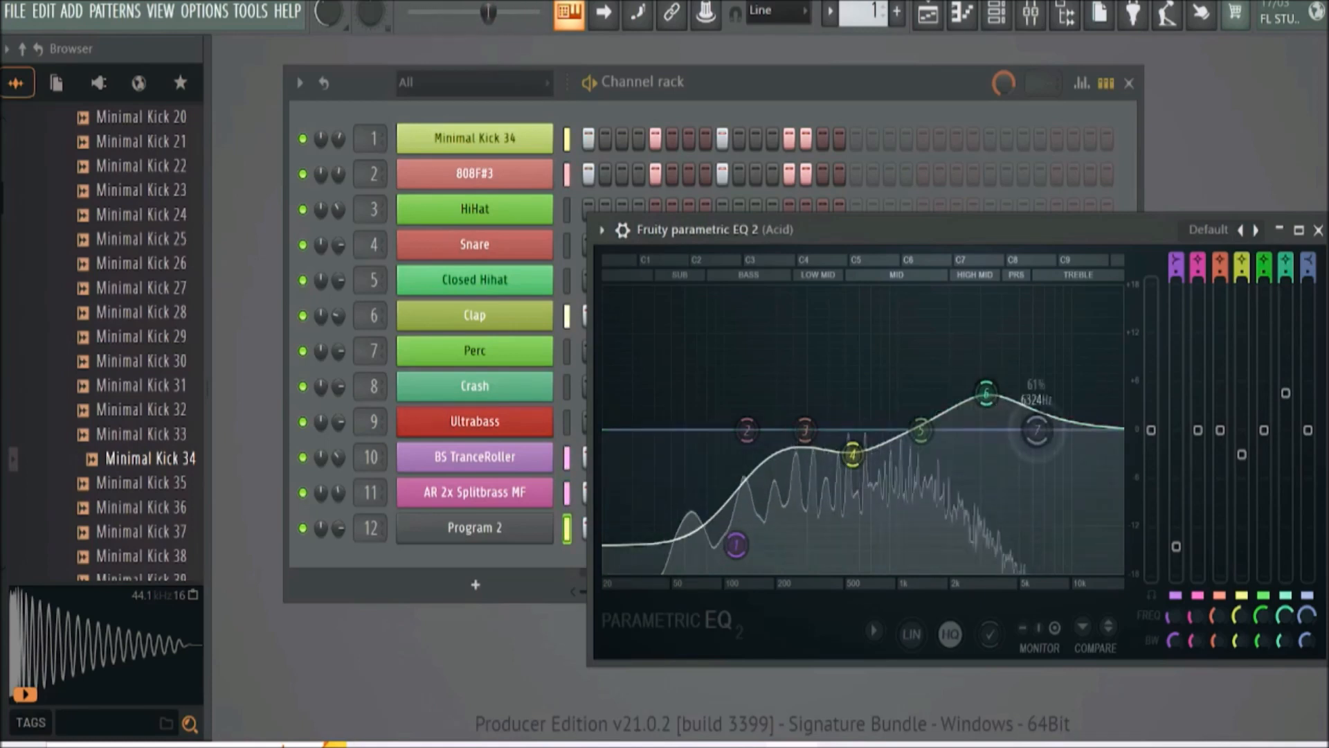
Set the Acid equalizer to about -9 dB on band 7, +2 on band 5, +3.5 on band 3 and -11 on band 1
{"action": "left_click_drag", "start_coordinate": [1037, 434], "coordinate": [988, 500]}
{"action": "left_click_drag", "start_coordinate": [931, 443], "coordinate": [954, 424]}
{"action": "left_click_drag", "start_coordinate": [736, 544], "coordinate": [725, 509]}
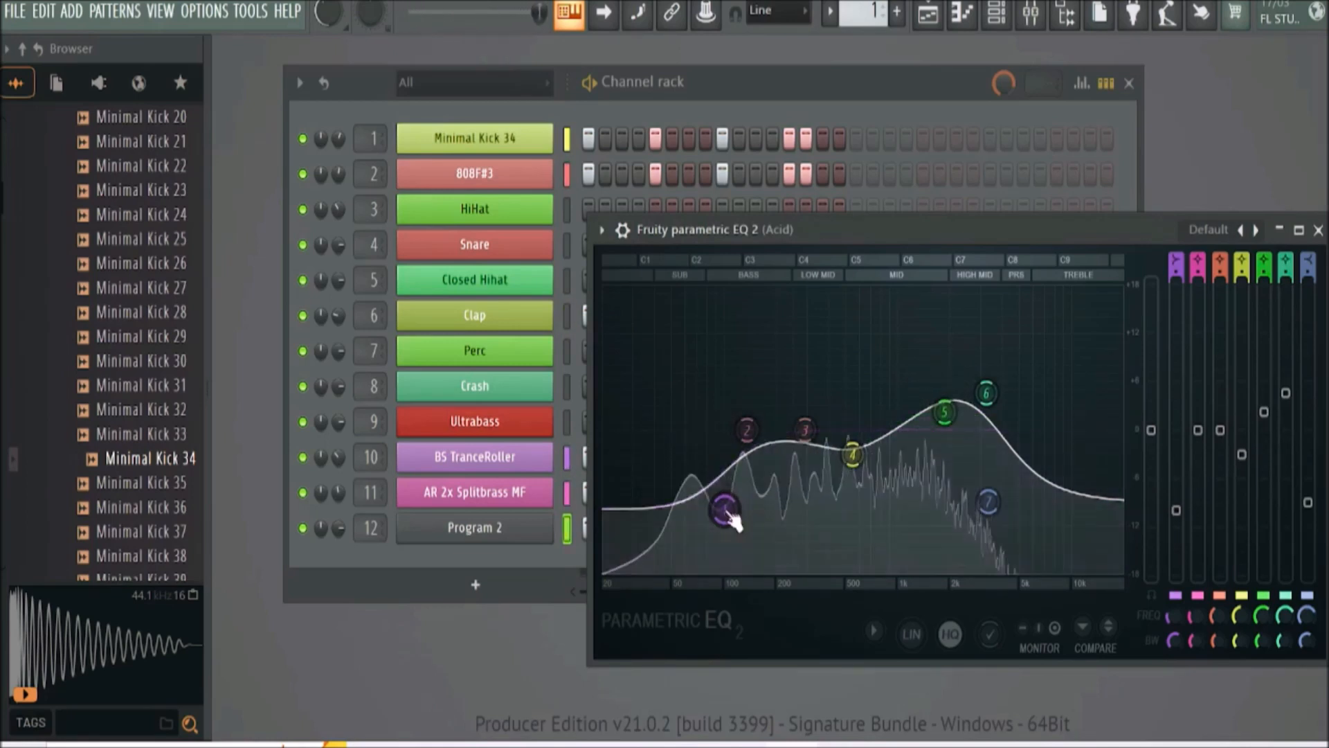
{"action": "left_click_drag", "start_coordinate": [805, 429], "coordinate": [786, 401]}
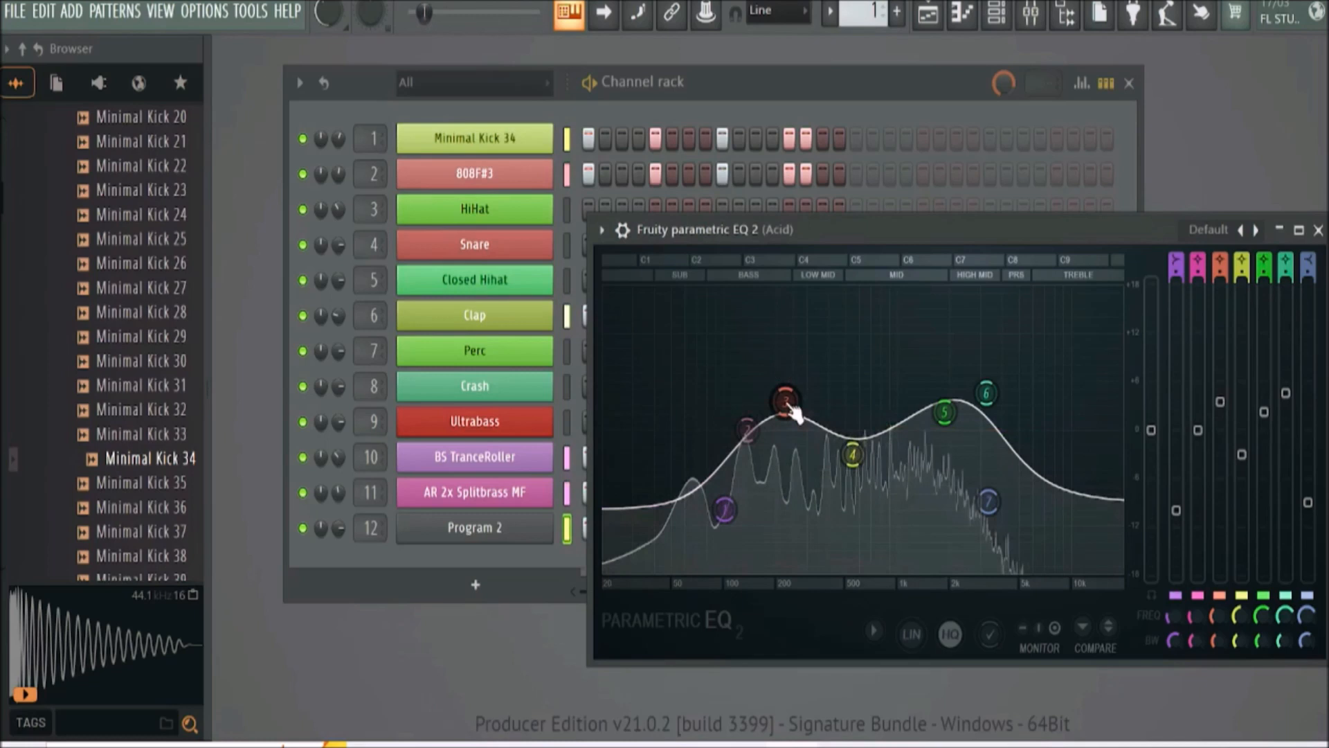
{"action": "left_click_drag", "start_coordinate": [724, 511], "coordinate": [738, 519]}
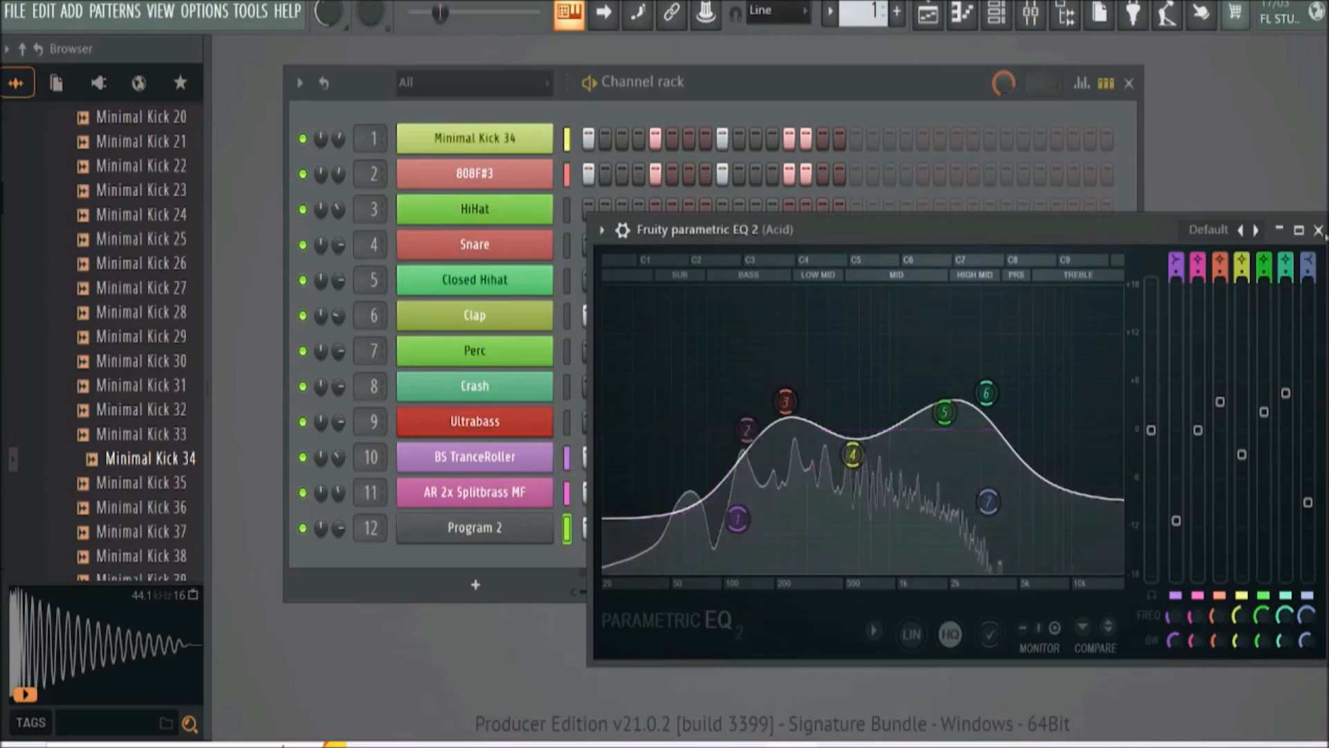
{"action": "key", "text": "Escape"}
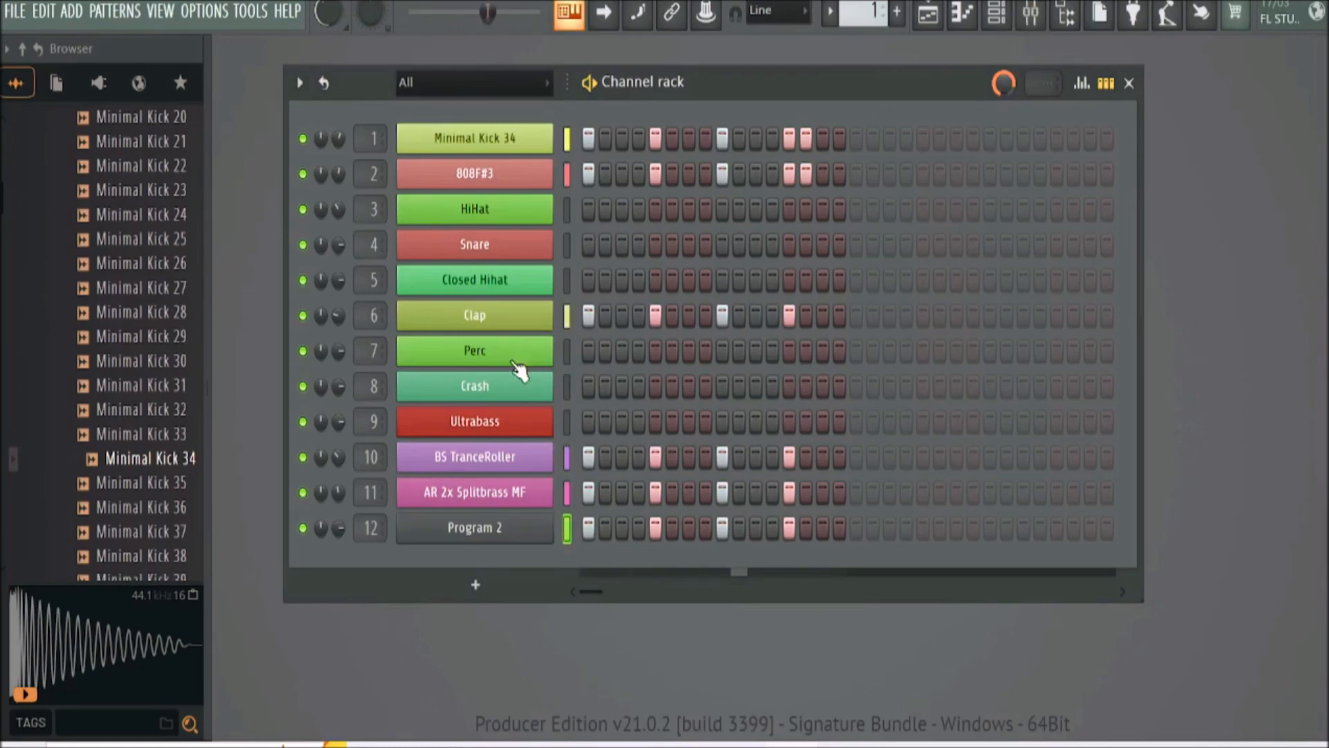
Boost band 2 of the Synthe track's equalizer by about 8.5 dB near 116 Hz and cut its band 3 by about 2 dB
{"action": "left_click", "coordinate": [1031, 12]}
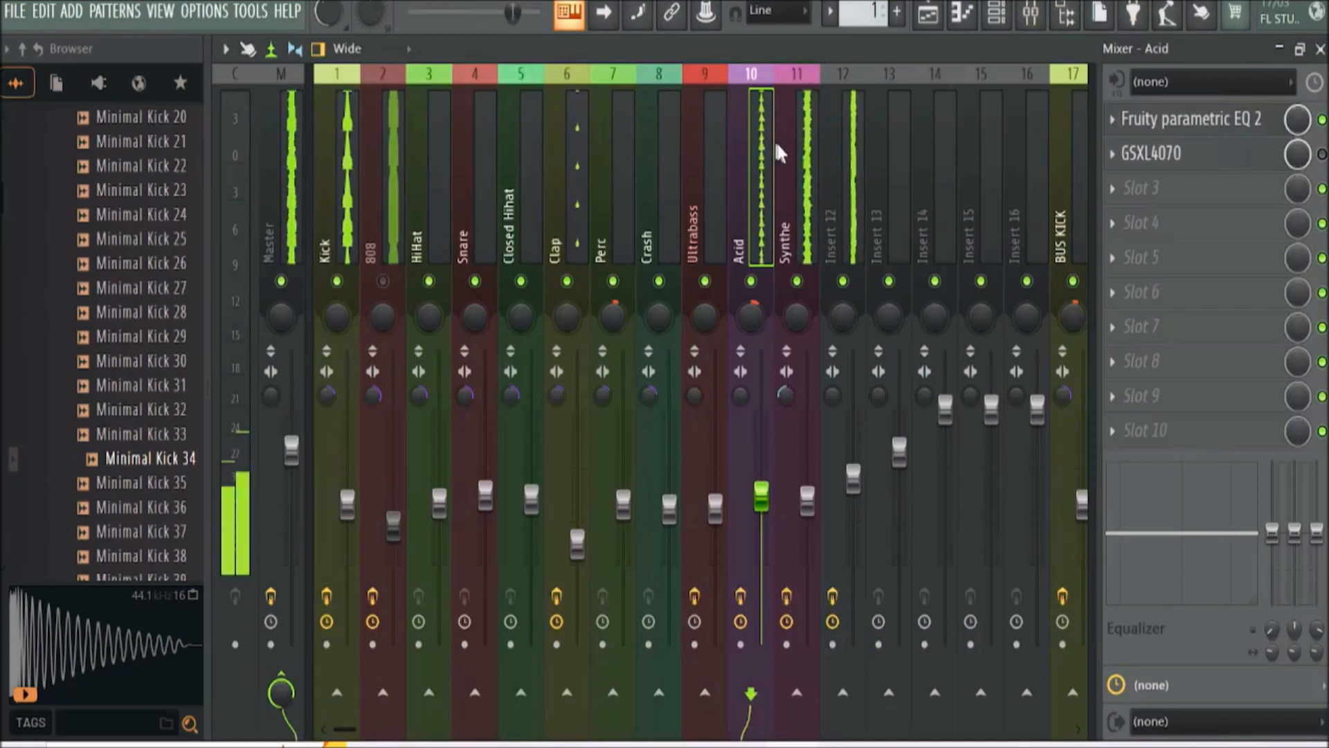
{"action": "left_click", "coordinate": [803, 159]}
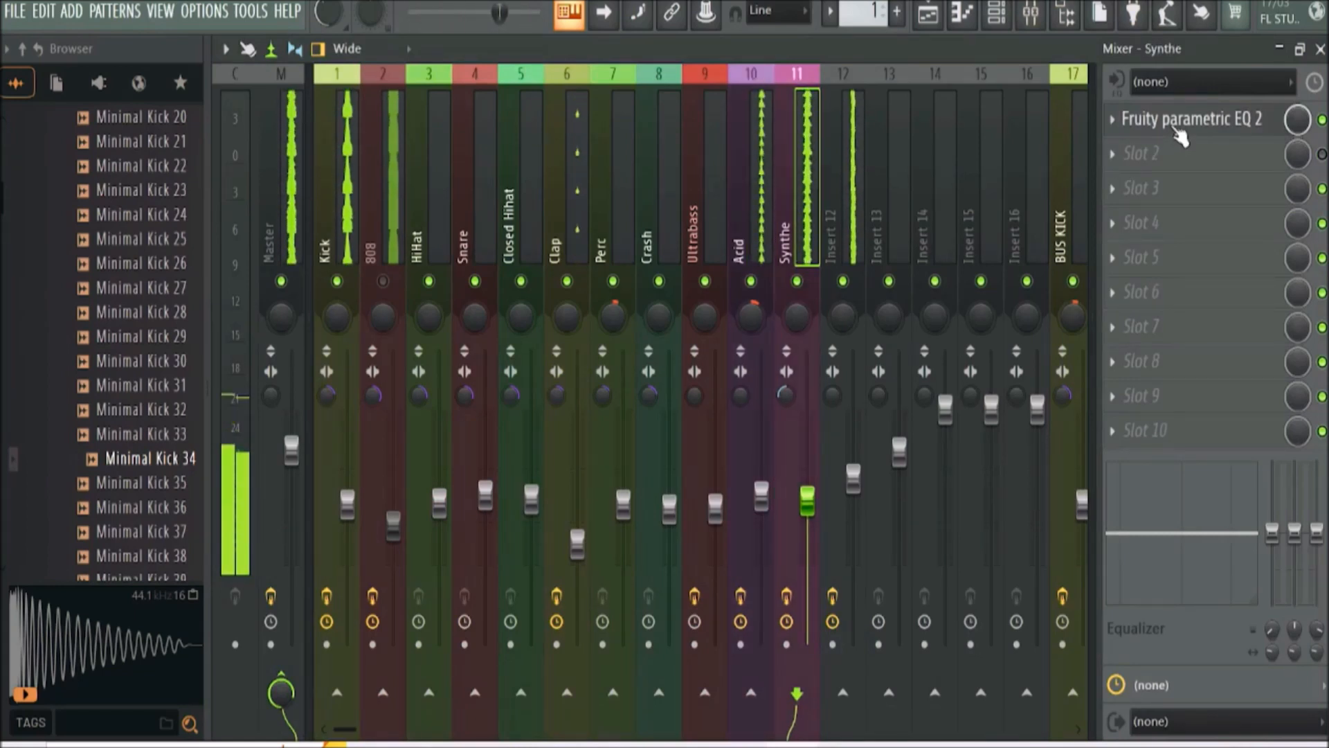
{"action": "left_click", "coordinate": [1142, 121]}
{"action": "left_click_drag", "start_coordinate": [478, 329], "coordinate": [485, 264]}
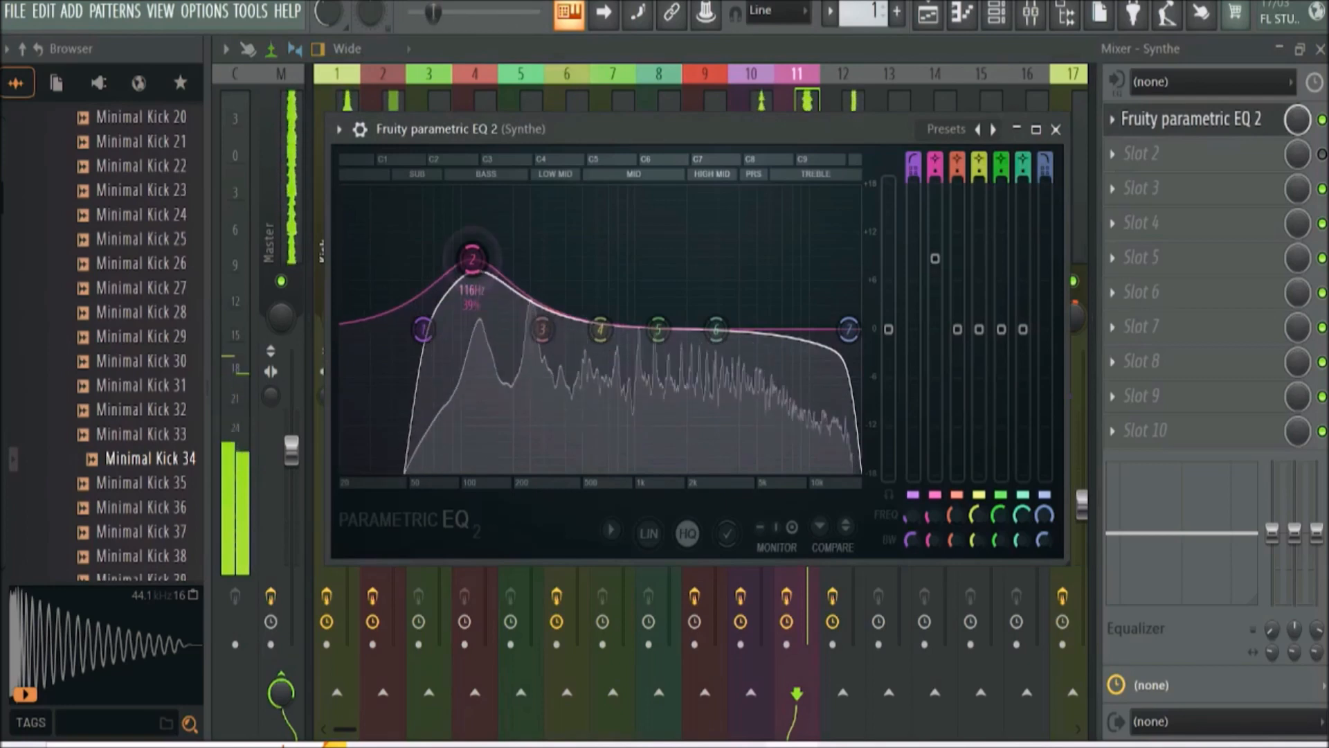
{"action": "mouse_move", "coordinate": [542, 328]}
{"action": "left_mouse_down"}
{"action": "mouse_move", "coordinate": [536, 360]}
{"action": "mouse_move", "coordinate": [545, 243]}
{"action": "mouse_move", "coordinate": [536, 358]}
{"action": "mouse_move", "coordinate": [535, 346]}
{"action": "left_mouse_up"}
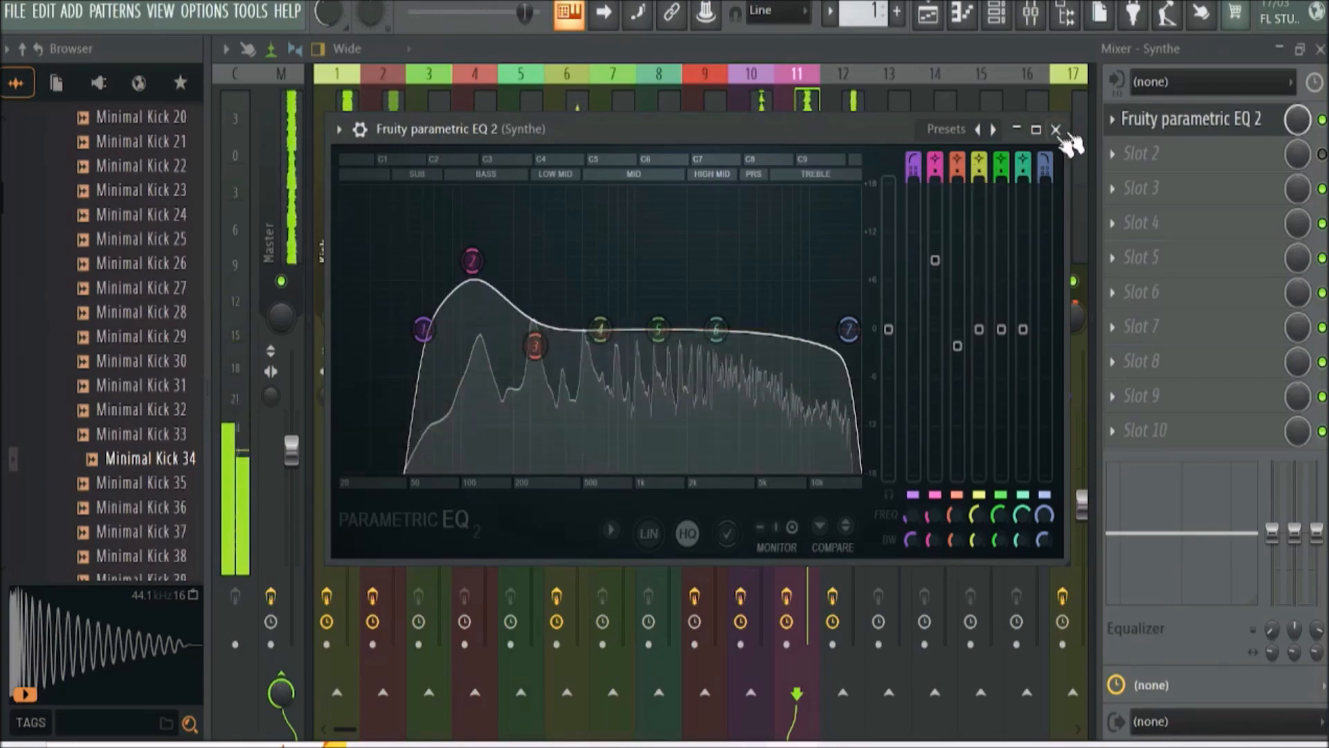
{"action": "left_click", "coordinate": [1056, 130]}
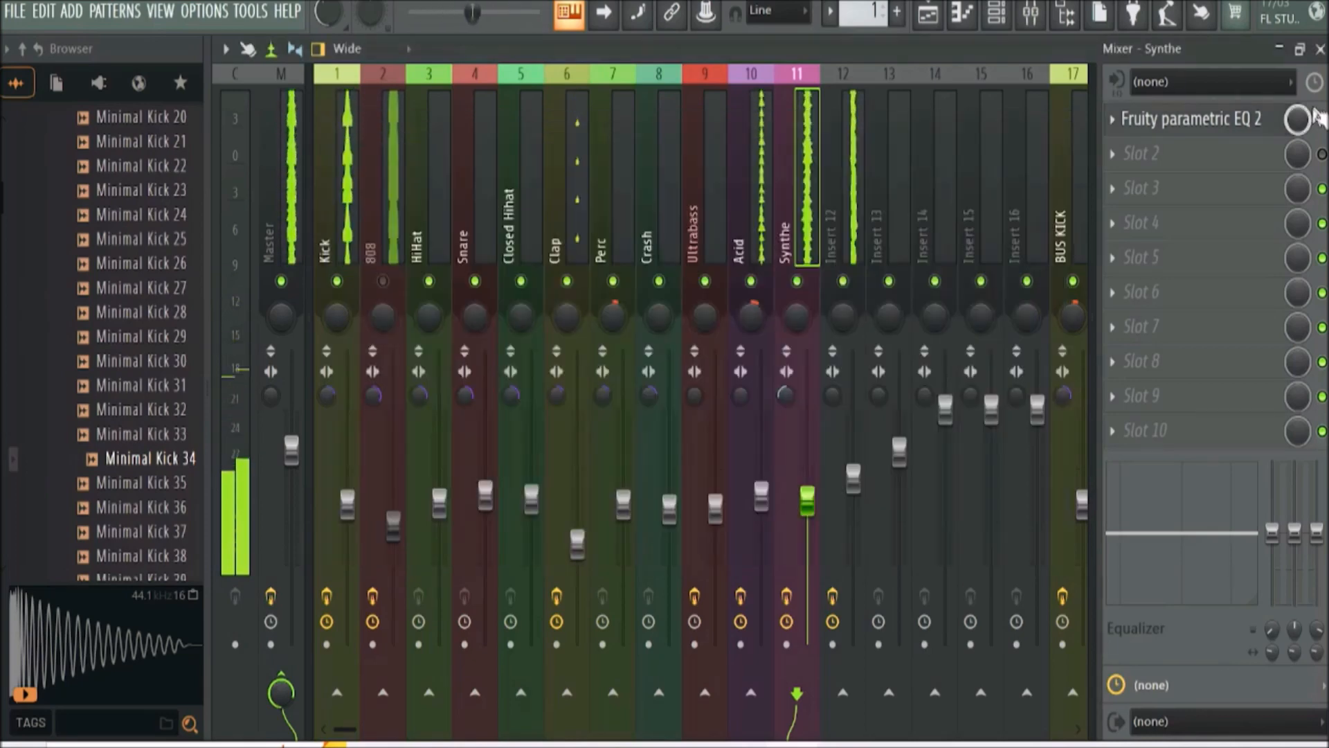
{"action": "left_click", "coordinate": [1321, 48]}
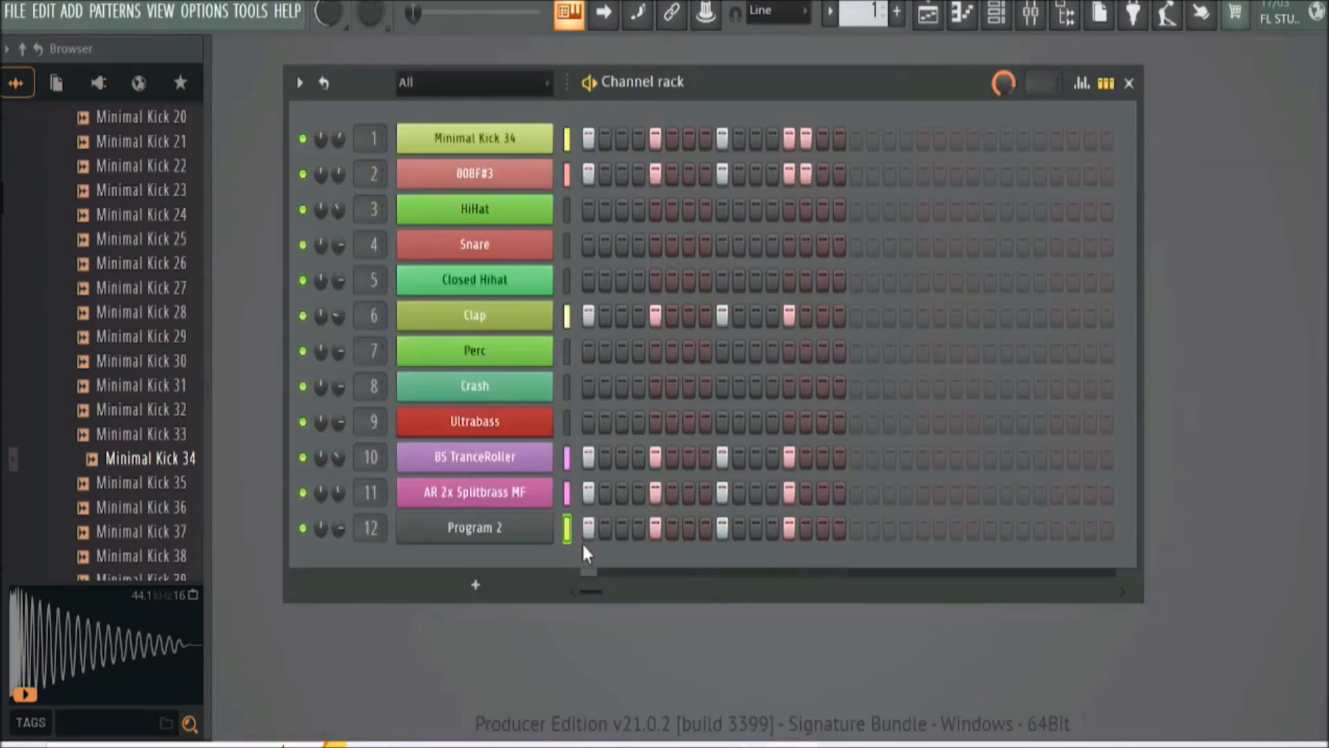
Audition BS TranceRoller and AR 2x Splitbrass MF by muting them in turn, and try a higher volume for Program 2
{"action": "left_click", "coordinate": [303, 492]}
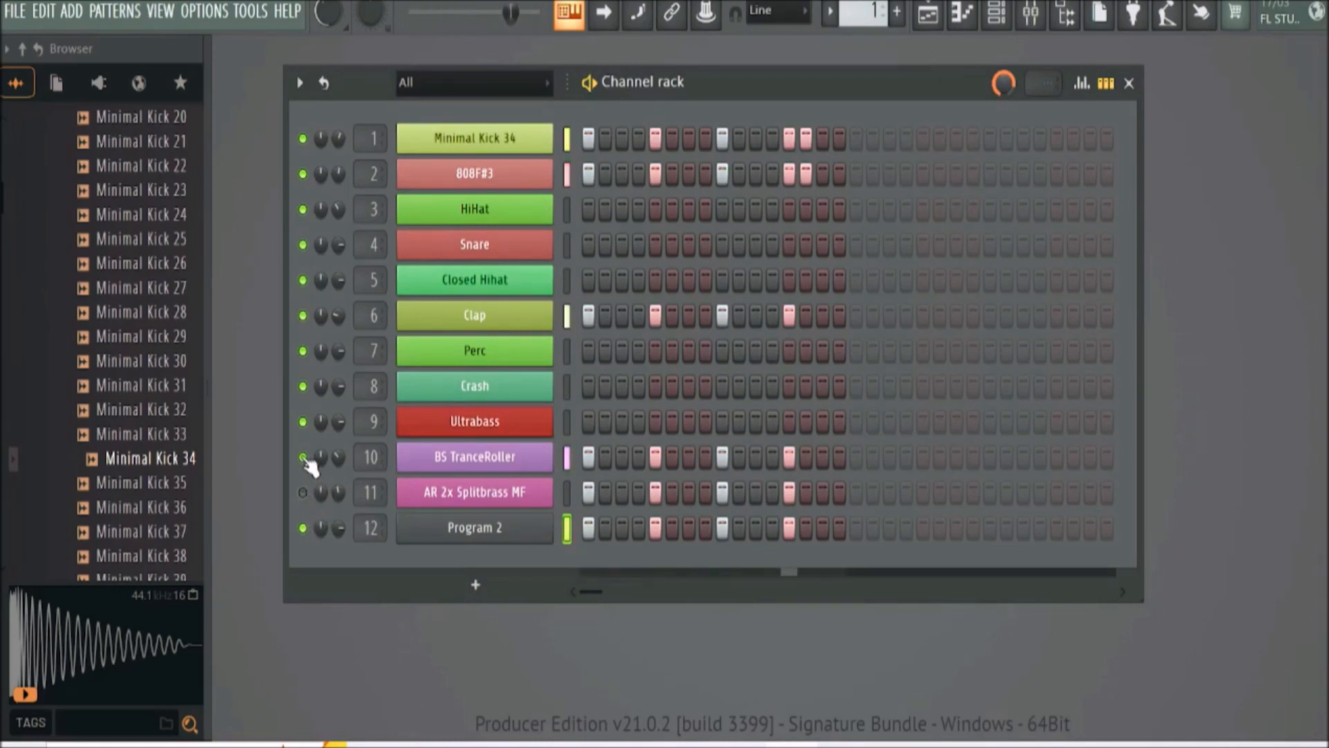
{"action": "left_click", "coordinate": [303, 492]}
{"action": "left_click", "coordinate": [302, 457]}
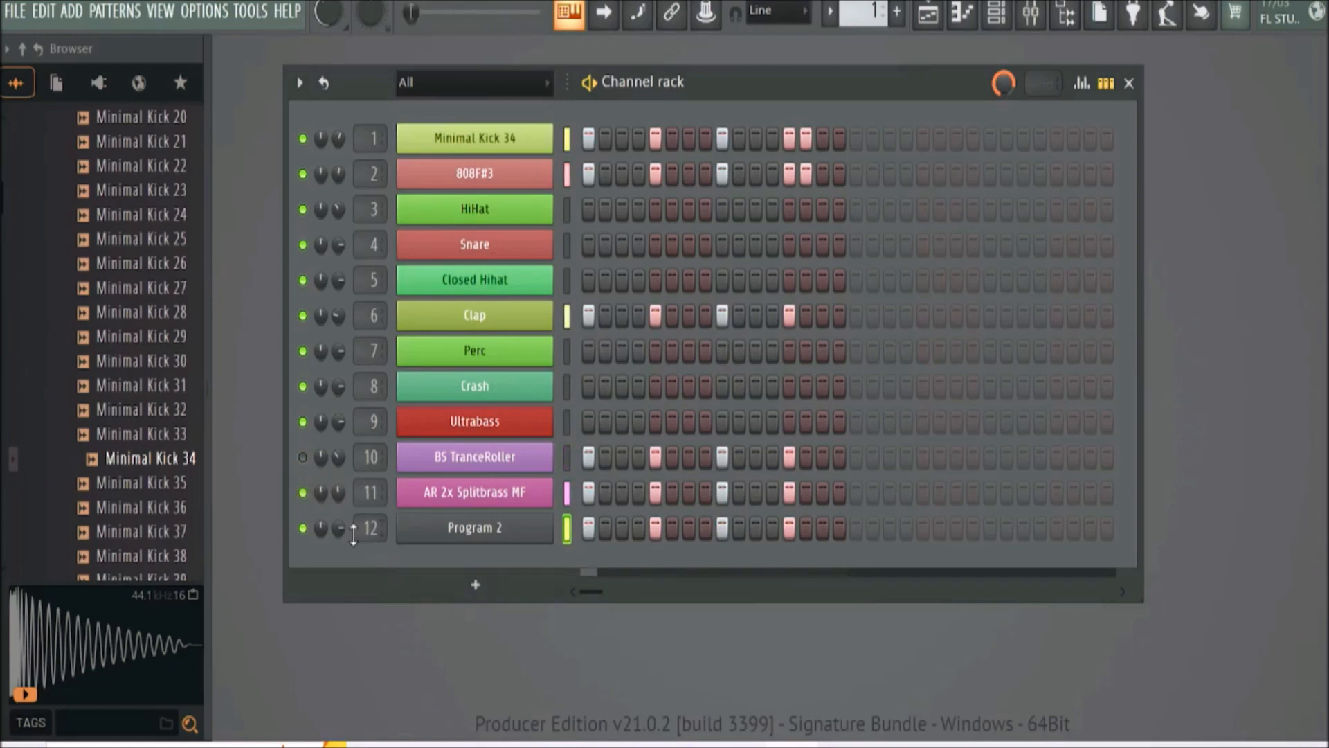
{"action": "left_click_drag", "start_coordinate": [338, 527], "coordinate": [338, 480]}
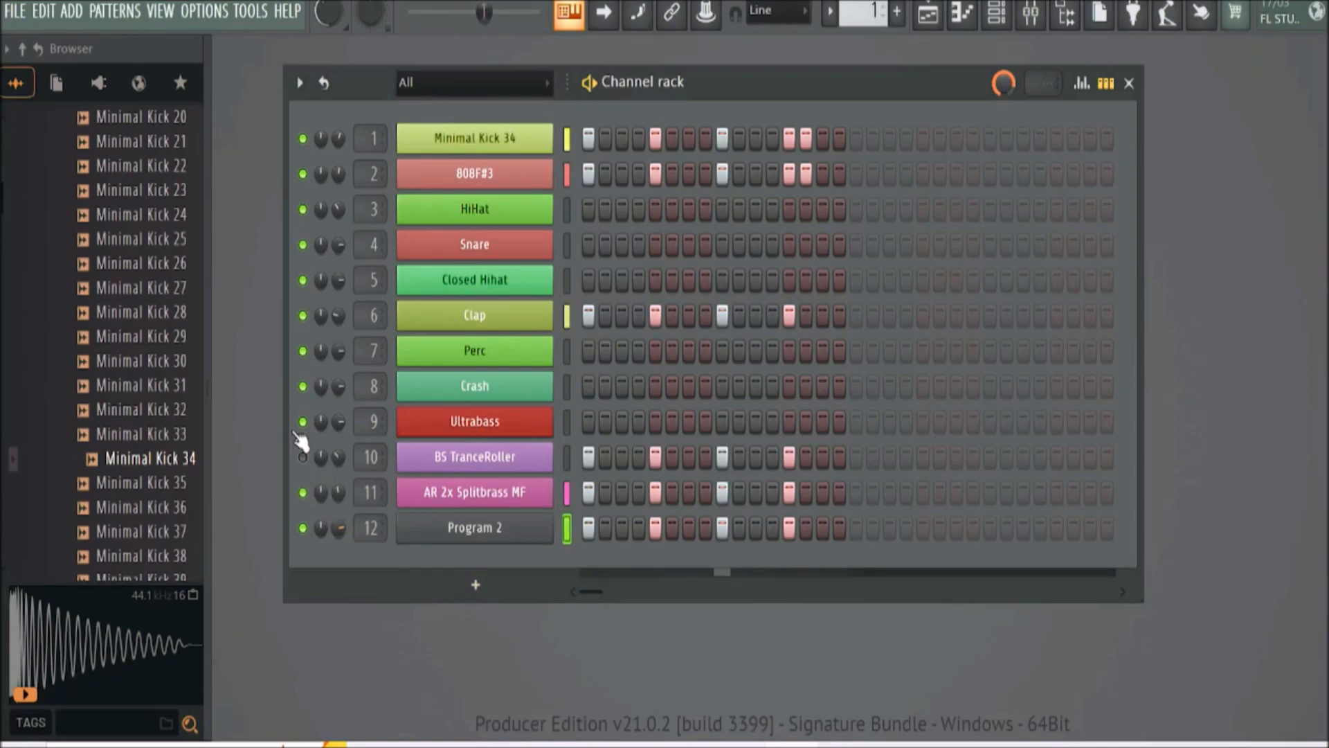
{"action": "left_click", "coordinate": [303, 493]}
{"action": "left_click", "coordinate": [302, 457]}
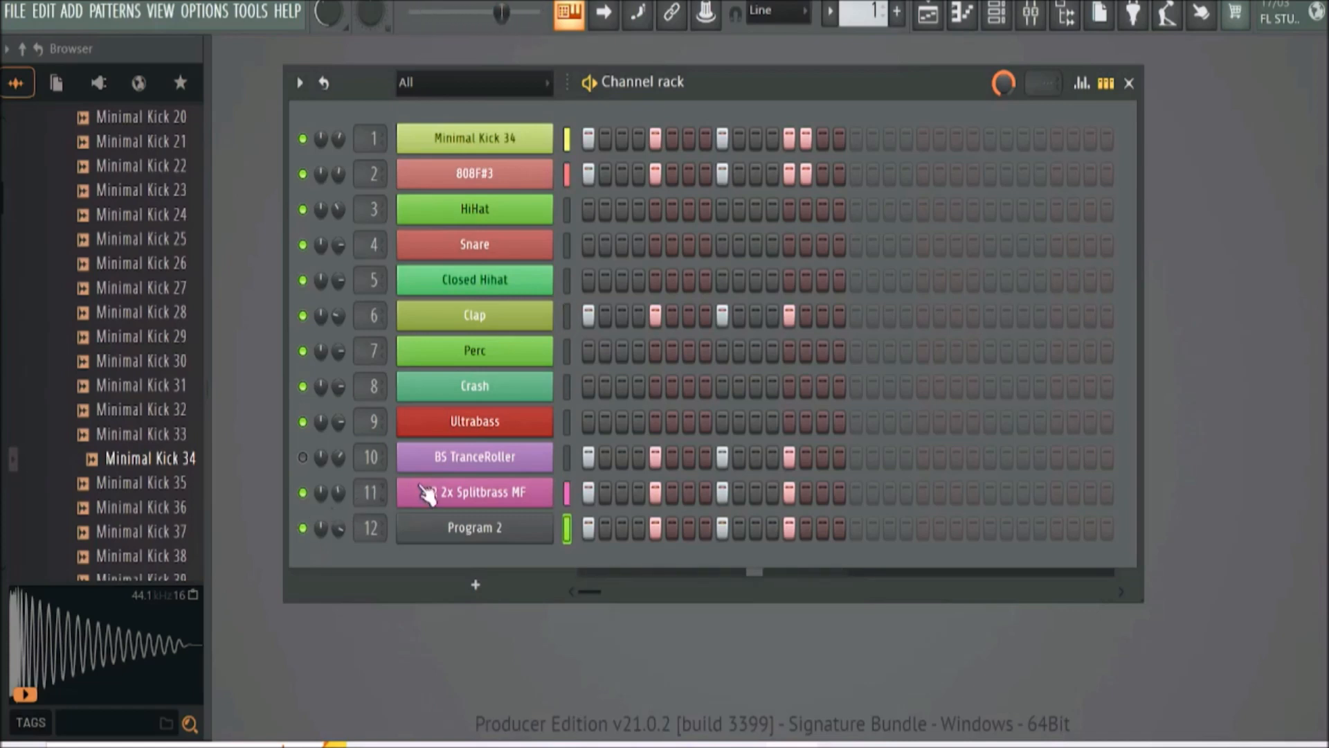
With AR 2x Splitbrass MF muted and BS TranceRoller on, narrow band 4 of the Acid equalizer to 0% and boost it about 12.5 dB
{"action": "left_click", "coordinate": [302, 493]}
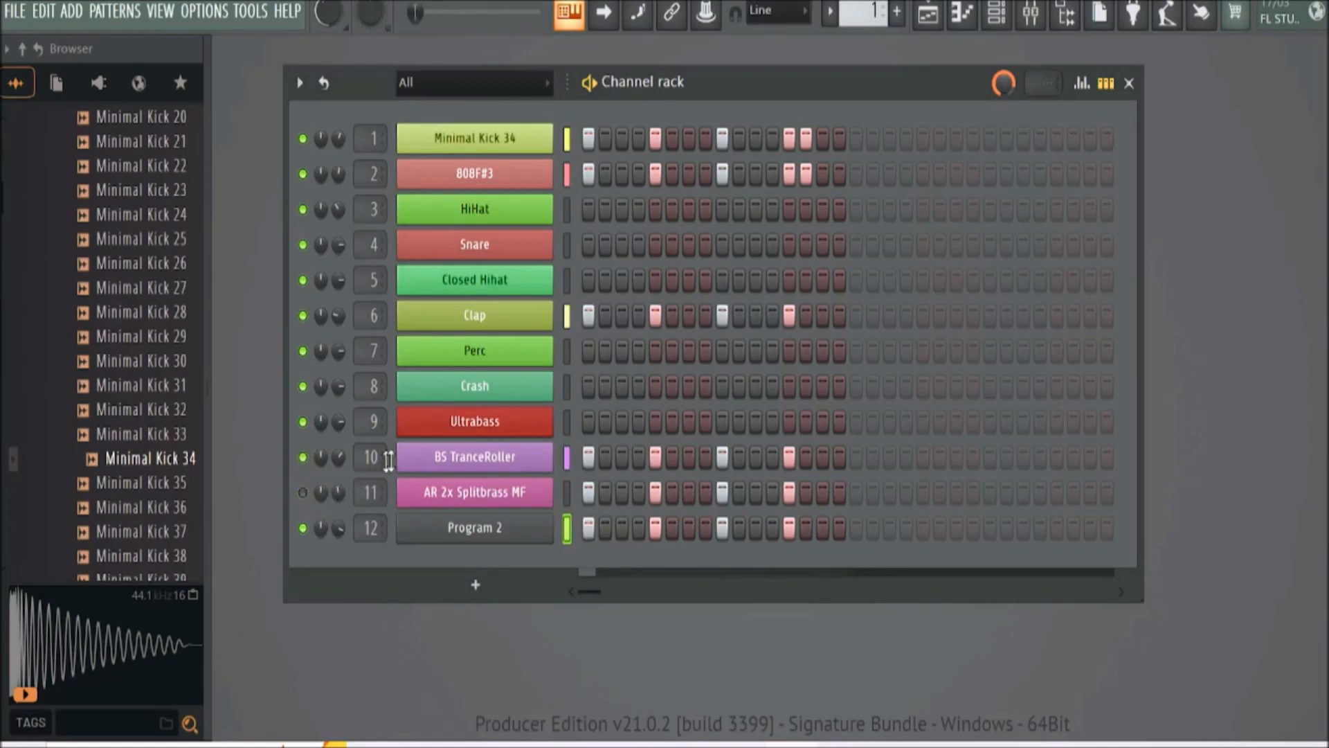
{"action": "left_click", "coordinate": [1031, 15]}
{"action": "left_click", "coordinate": [758, 173]}
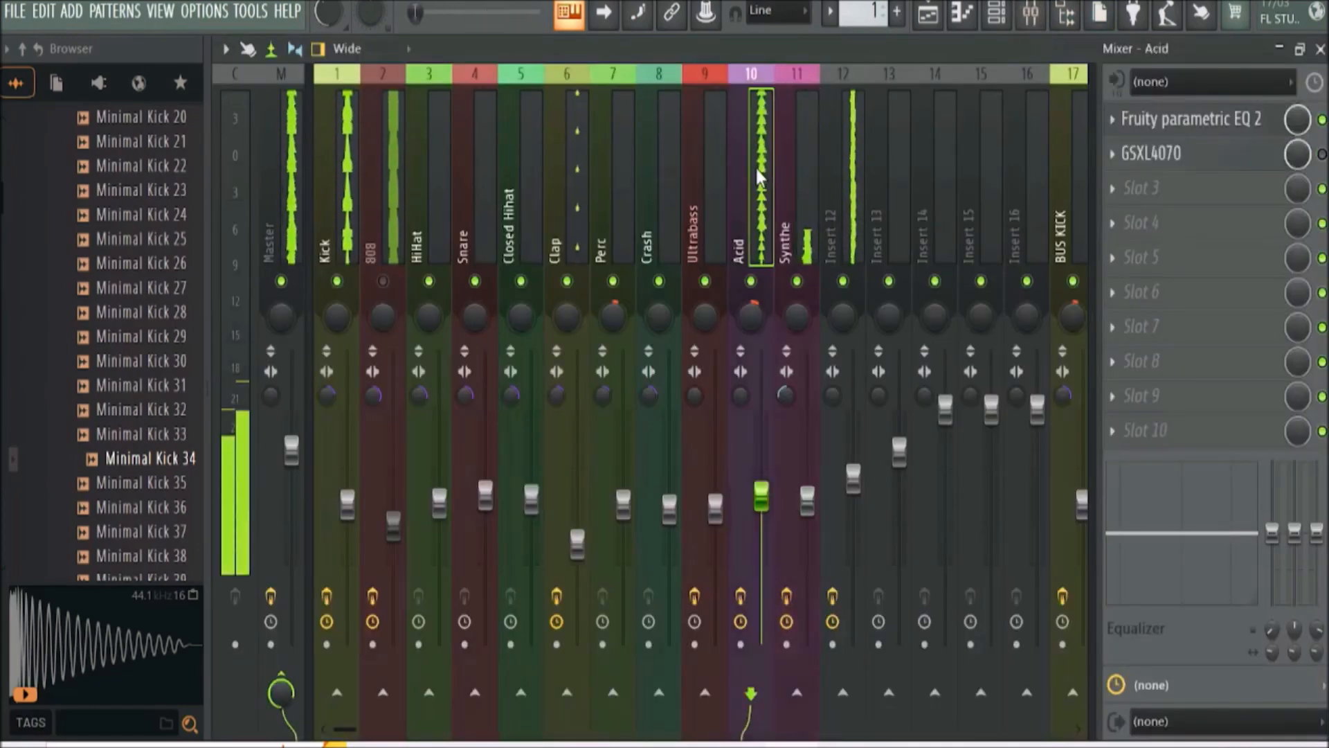
{"action": "left_click", "coordinate": [1185, 131]}
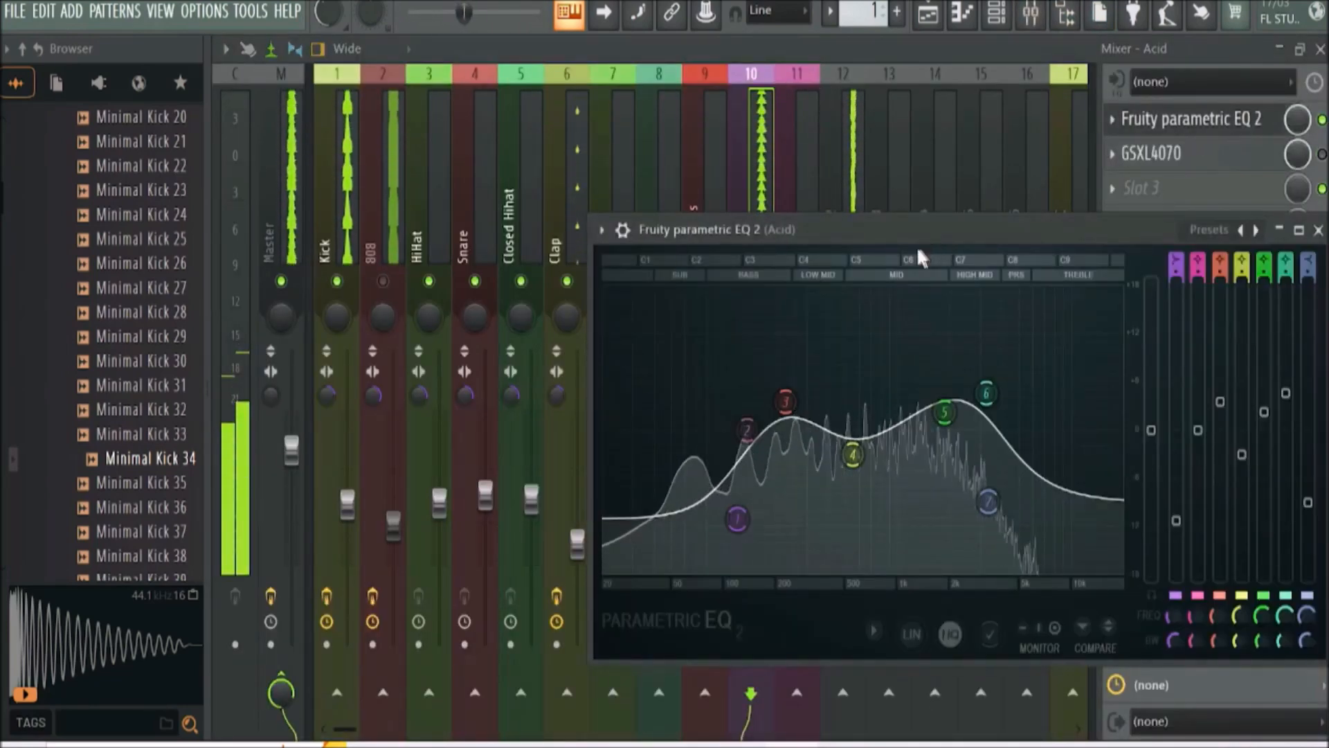
{"action": "left_click_drag", "start_coordinate": [921, 234], "coordinate": [765, 243]}
{"action": "left_click_drag", "start_coordinate": [708, 451], "coordinate": [706, 361]}
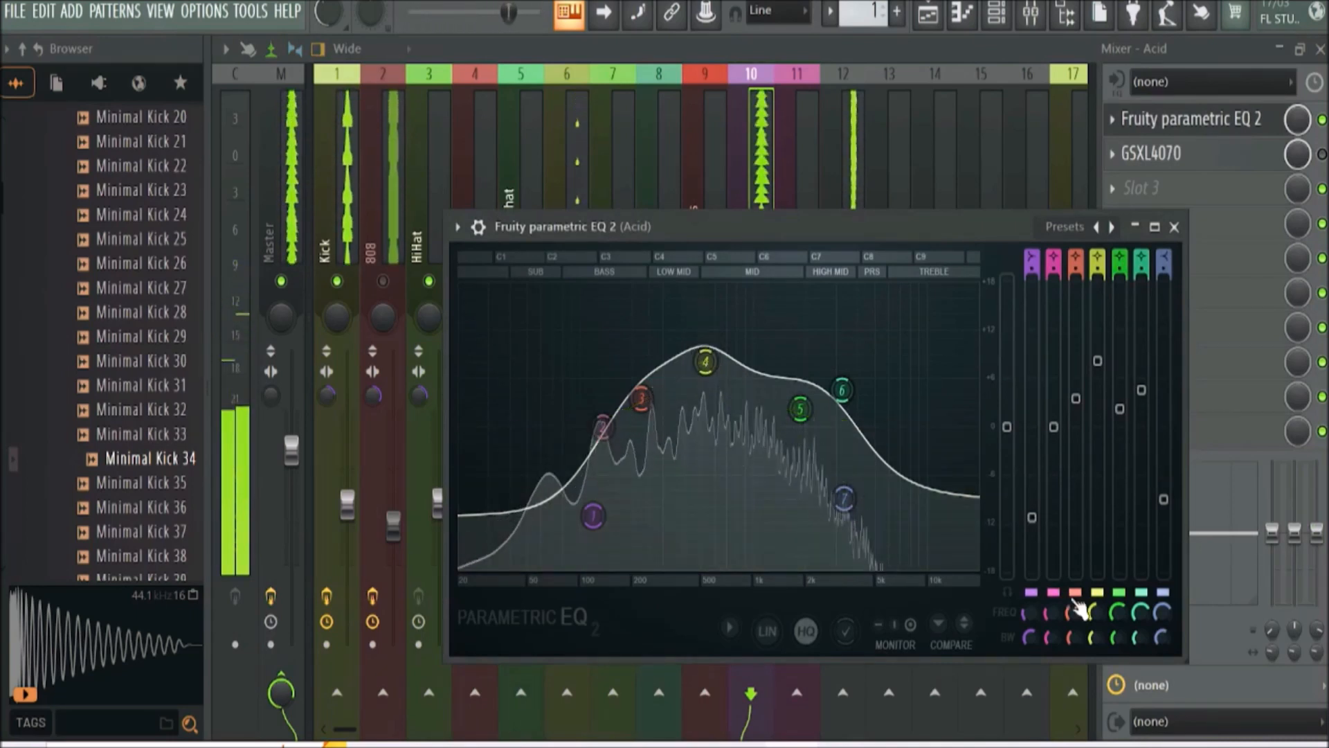
{"action": "scroll", "coordinate": [706, 362], "scroll_direction": "down", "scroll_amount": 5}
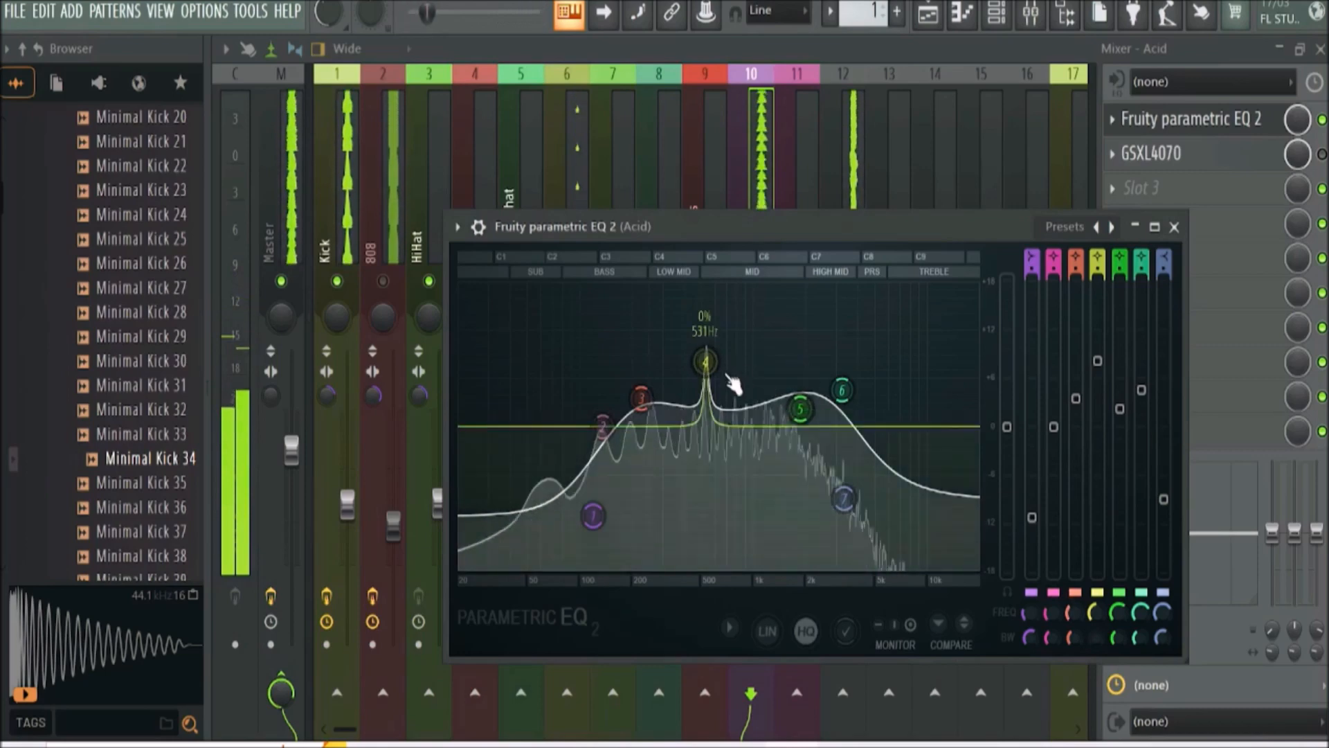
{"action": "left_click_drag", "start_coordinate": [706, 361], "coordinate": [734, 335]}
{"action": "left_click_drag", "start_coordinate": [778, 236], "coordinate": [746, 374]}
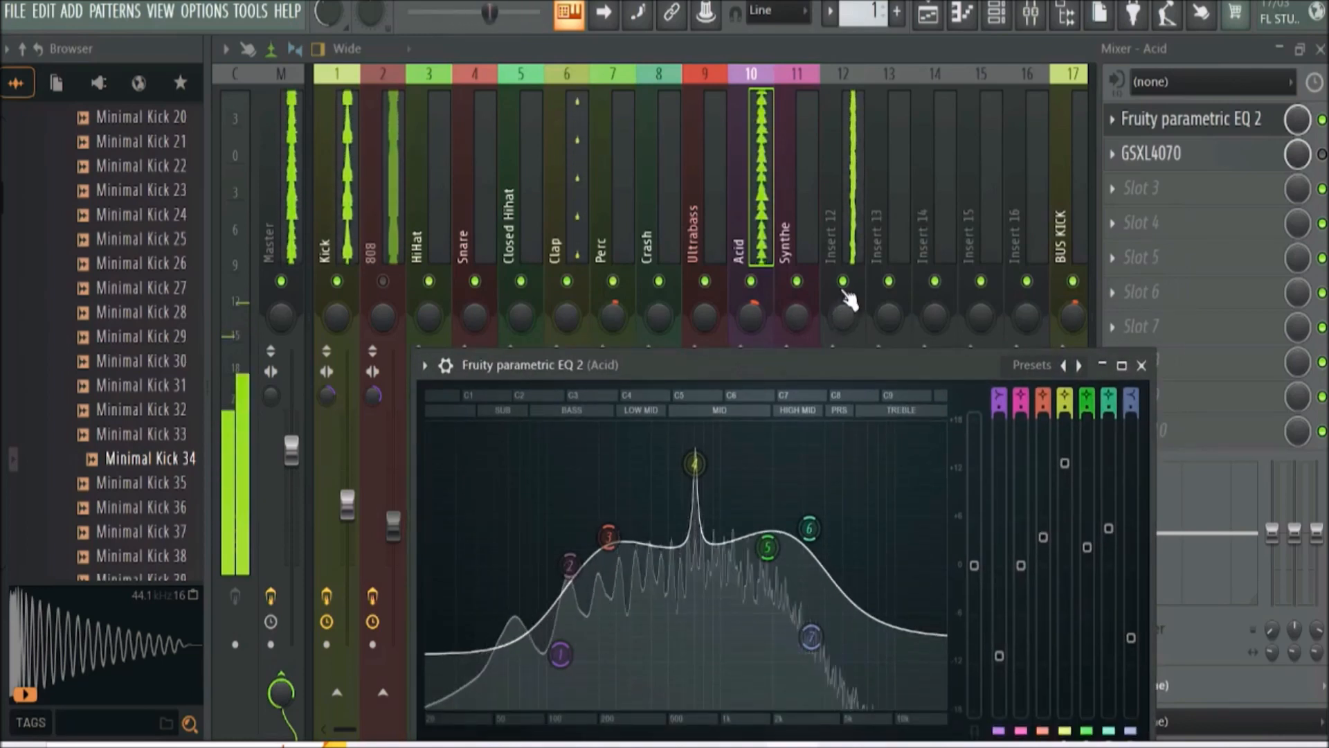
Mute the Insert 12 track and set the Acid equalizer to about -6 dB on band 4, -8 on bands 1 and 7, +5 on band 2
{"action": "left_click", "coordinate": [843, 283]}
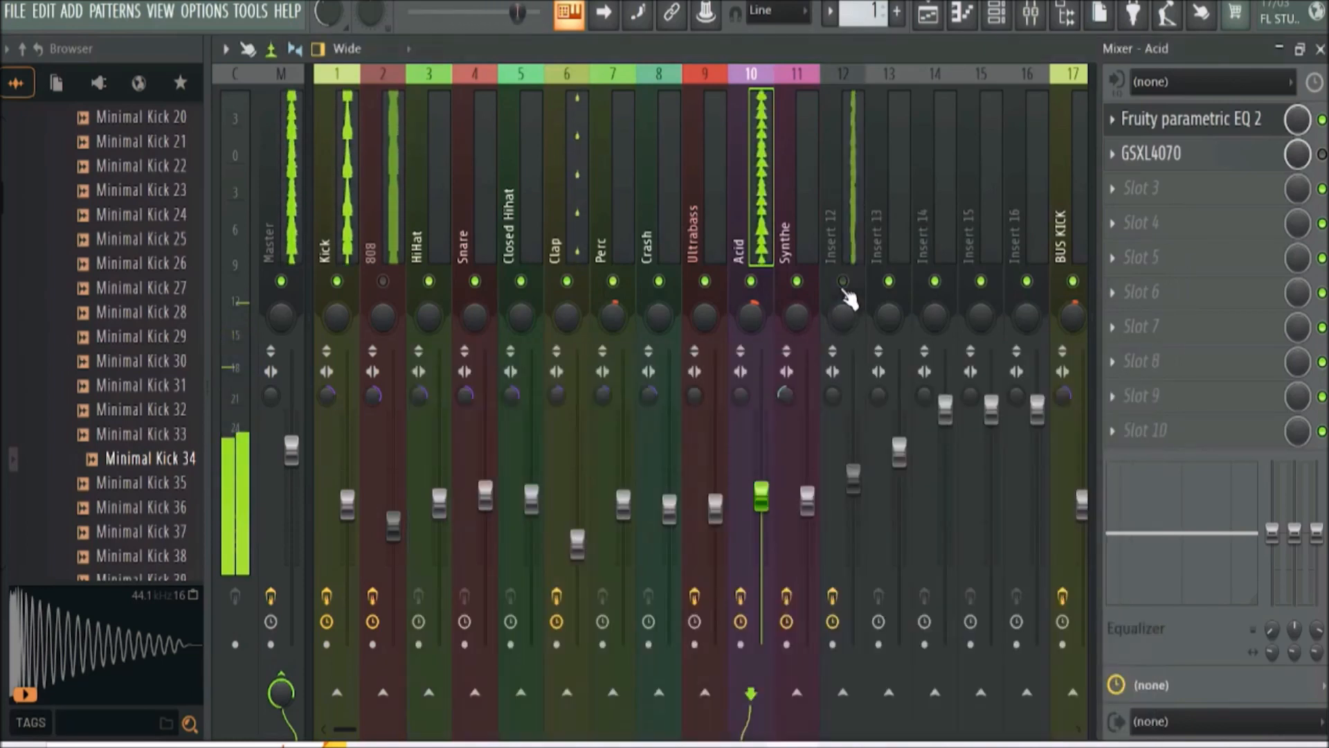
{"action": "left_click", "coordinate": [1191, 132]}
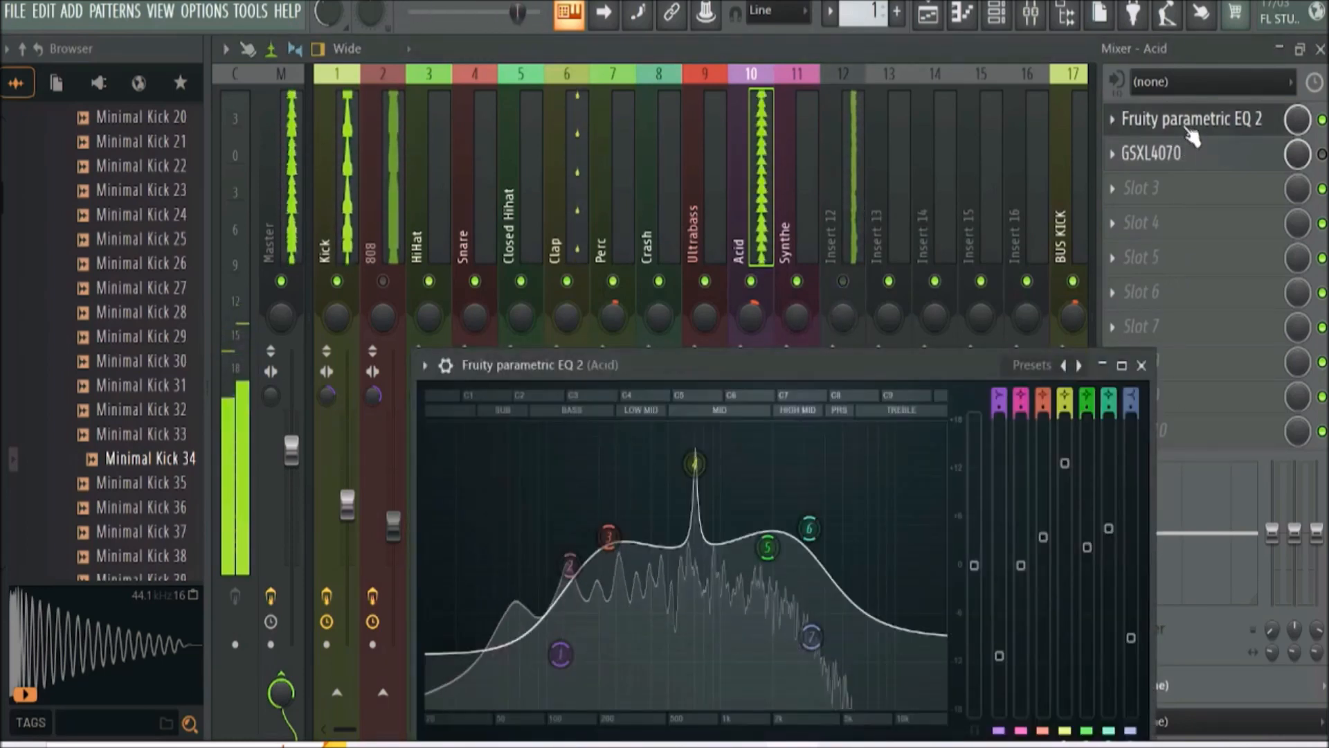
{"action": "left_click_drag", "start_coordinate": [781, 362], "coordinate": [765, 174]}
{"action": "left_click_drag", "start_coordinate": [684, 274], "coordinate": [655, 424]}
{"action": "left_click_drag", "start_coordinate": [550, 463], "coordinate": [500, 437]}
{"action": "left_click_drag", "start_coordinate": [559, 374], "coordinate": [553, 339]}
{"action": "left_click_drag", "start_coordinate": [802, 446], "coordinate": [833, 441]}
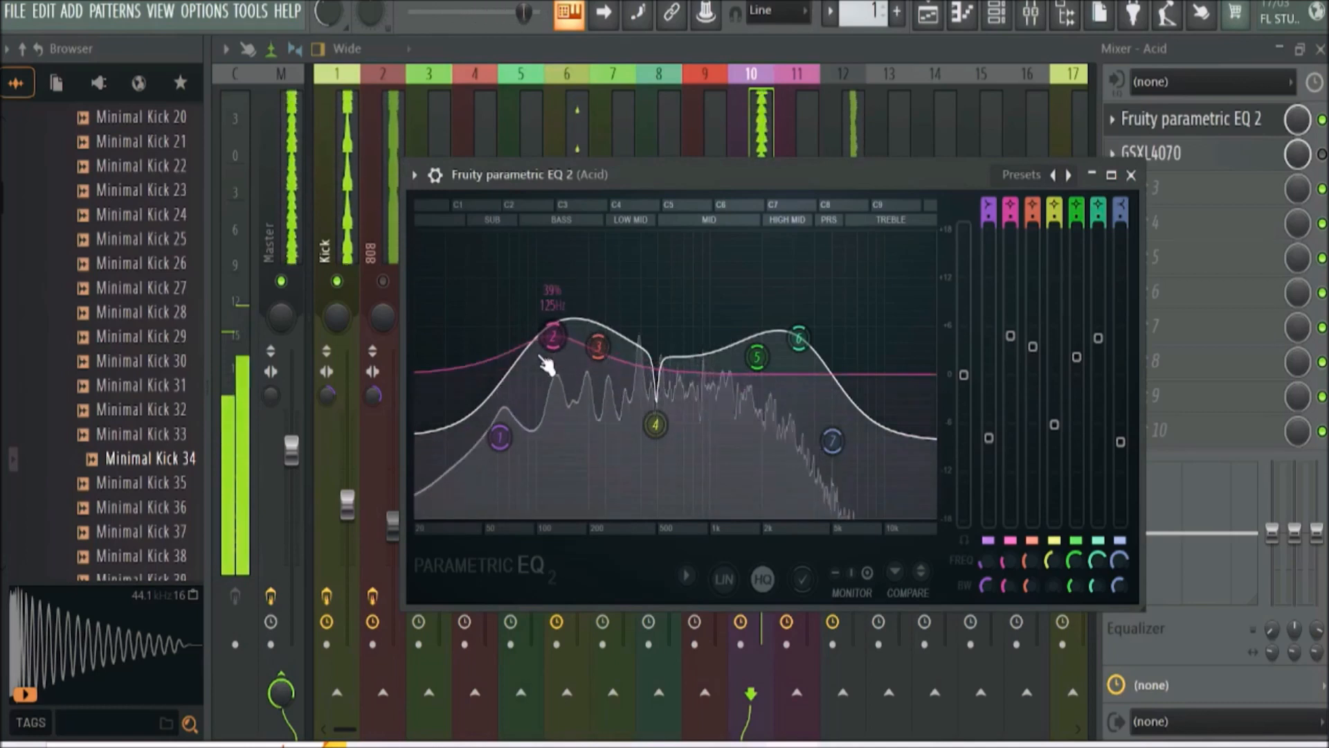
{"action": "left_click", "coordinate": [1132, 175]}
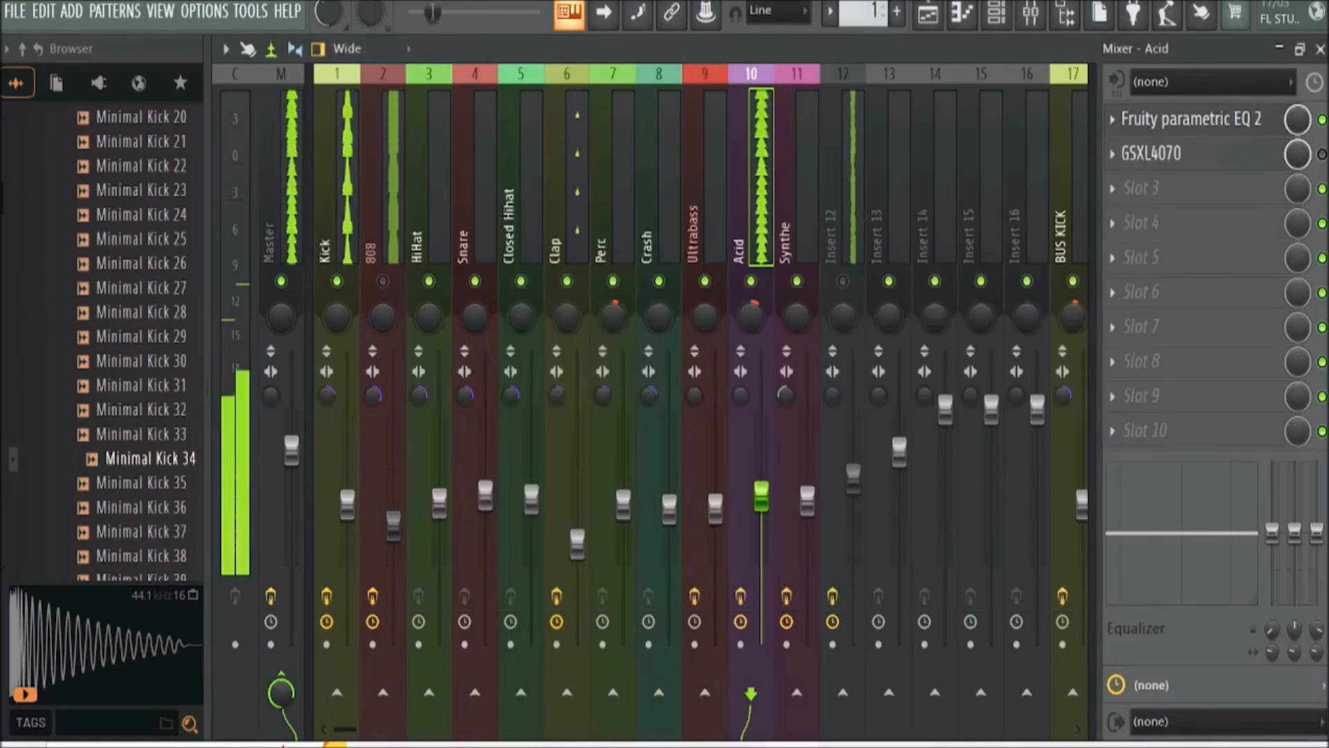
{"action": "left_click", "coordinate": [1320, 50]}
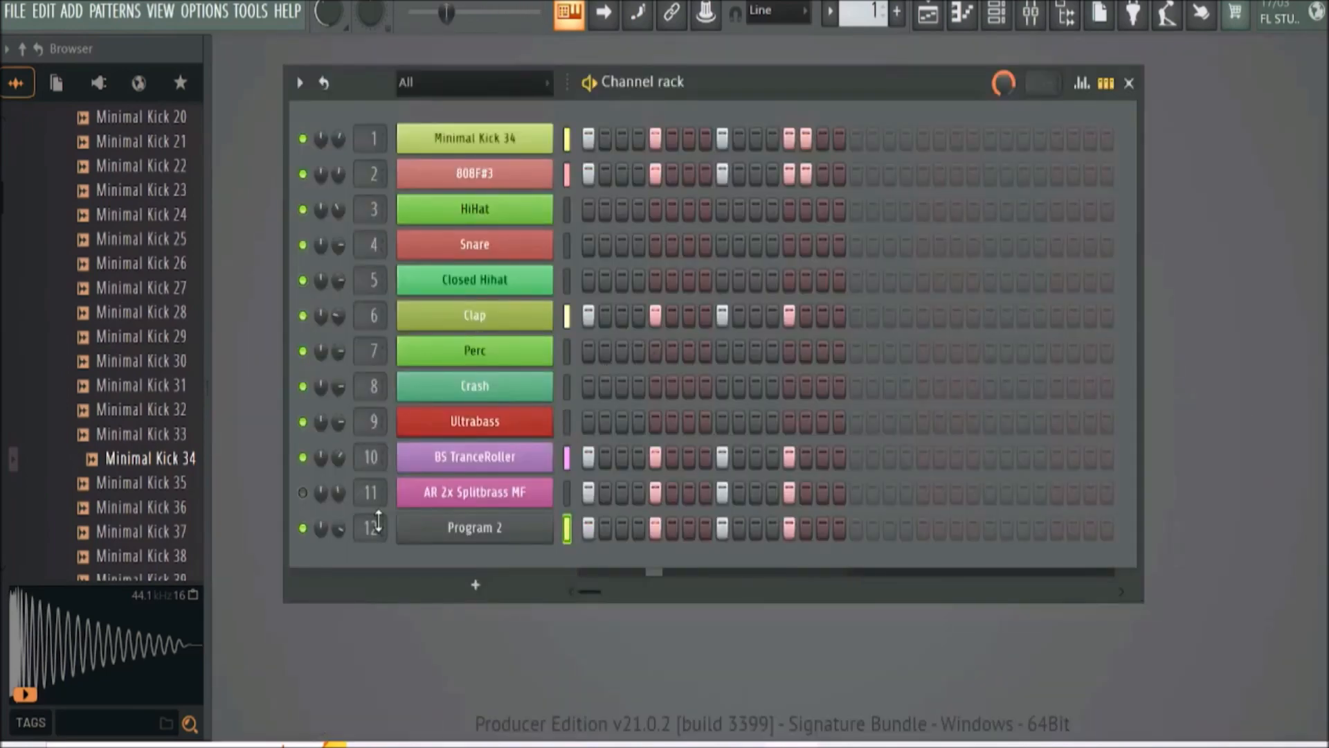
Unmute AR 2x Splitbrass MF, mute BS TranceRoller, and set the Synthe equalizer to about +7 dB on band 2 and -1.5 dB on band 3
{"action": "left_click", "coordinate": [303, 493]}
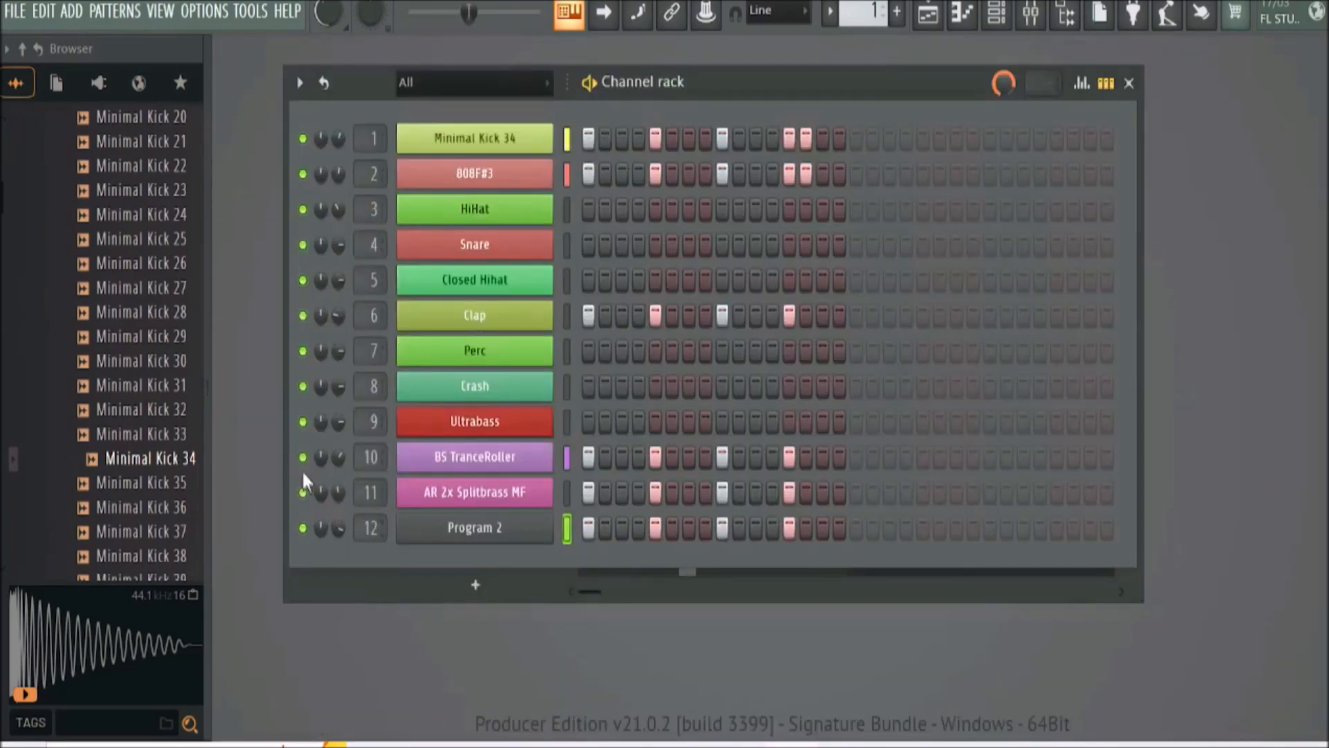
{"action": "left_click", "coordinate": [302, 457]}
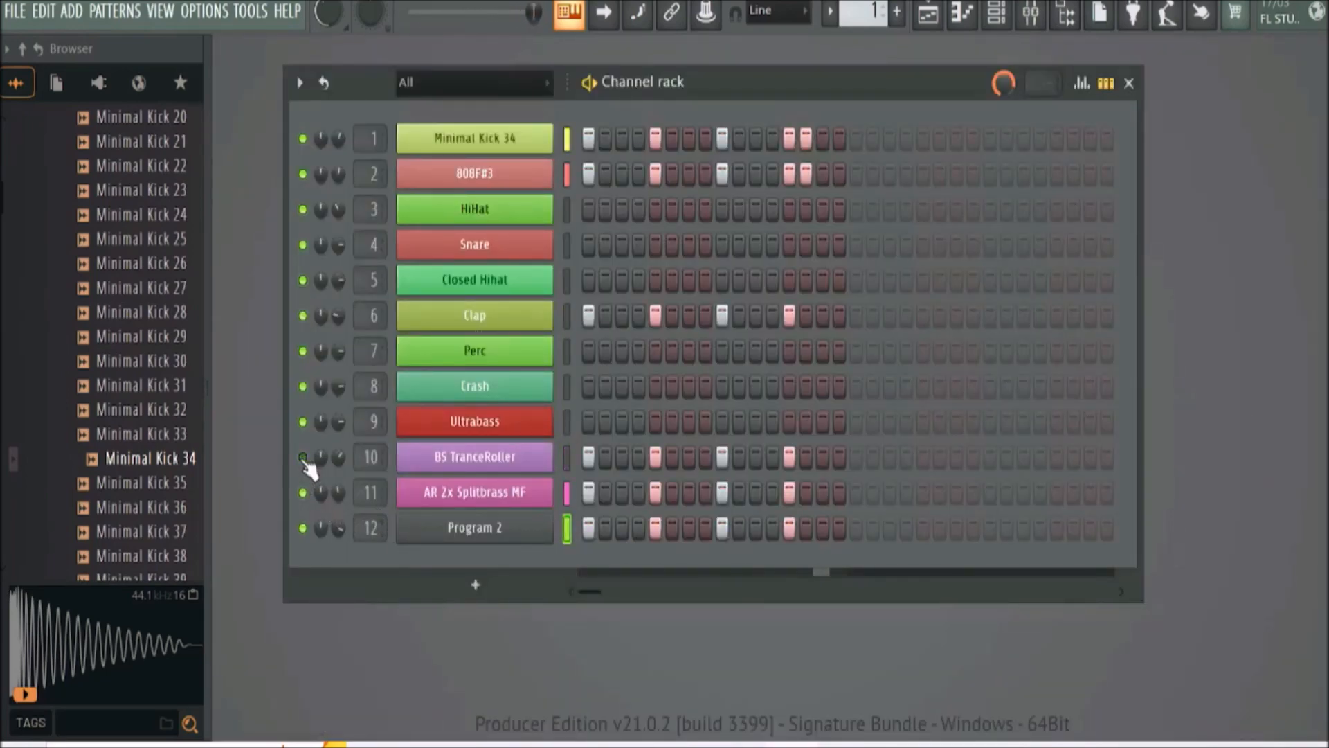
{"action": "left_click", "coordinate": [1032, 14]}
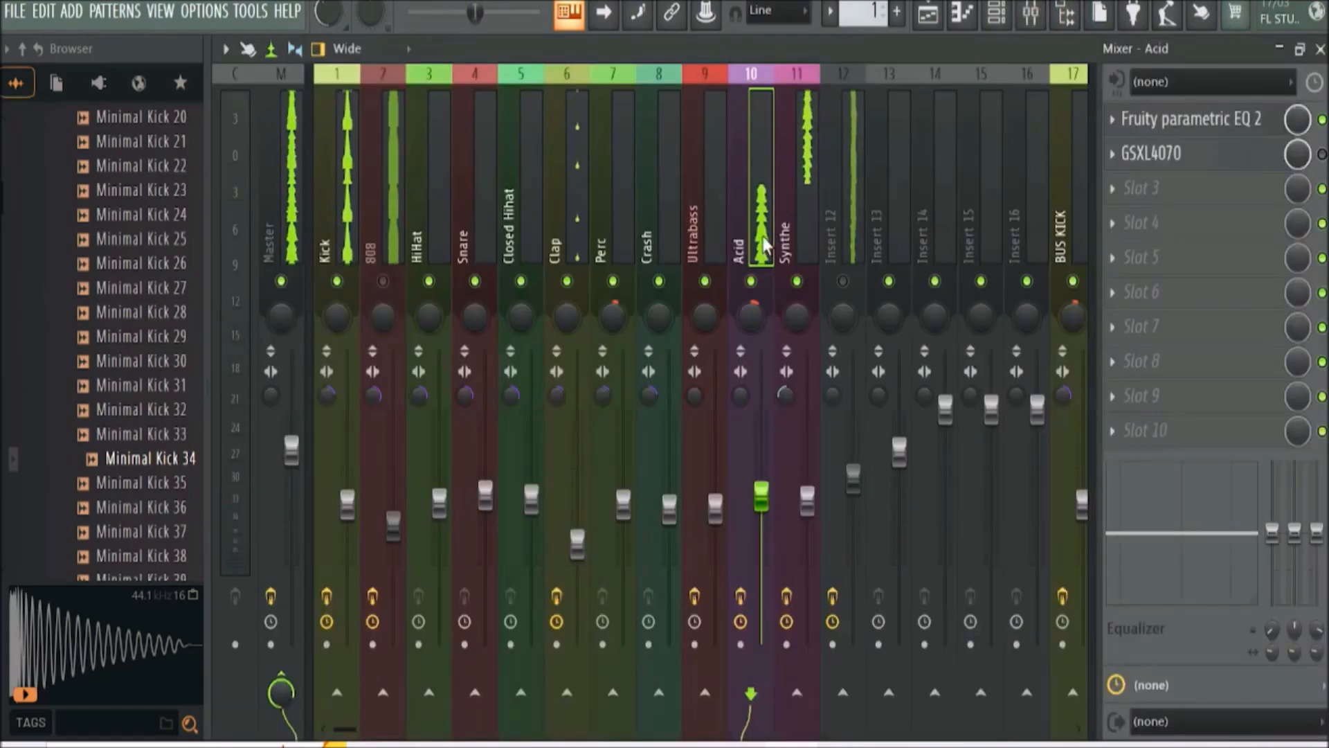
{"action": "left_click", "coordinate": [802, 220]}
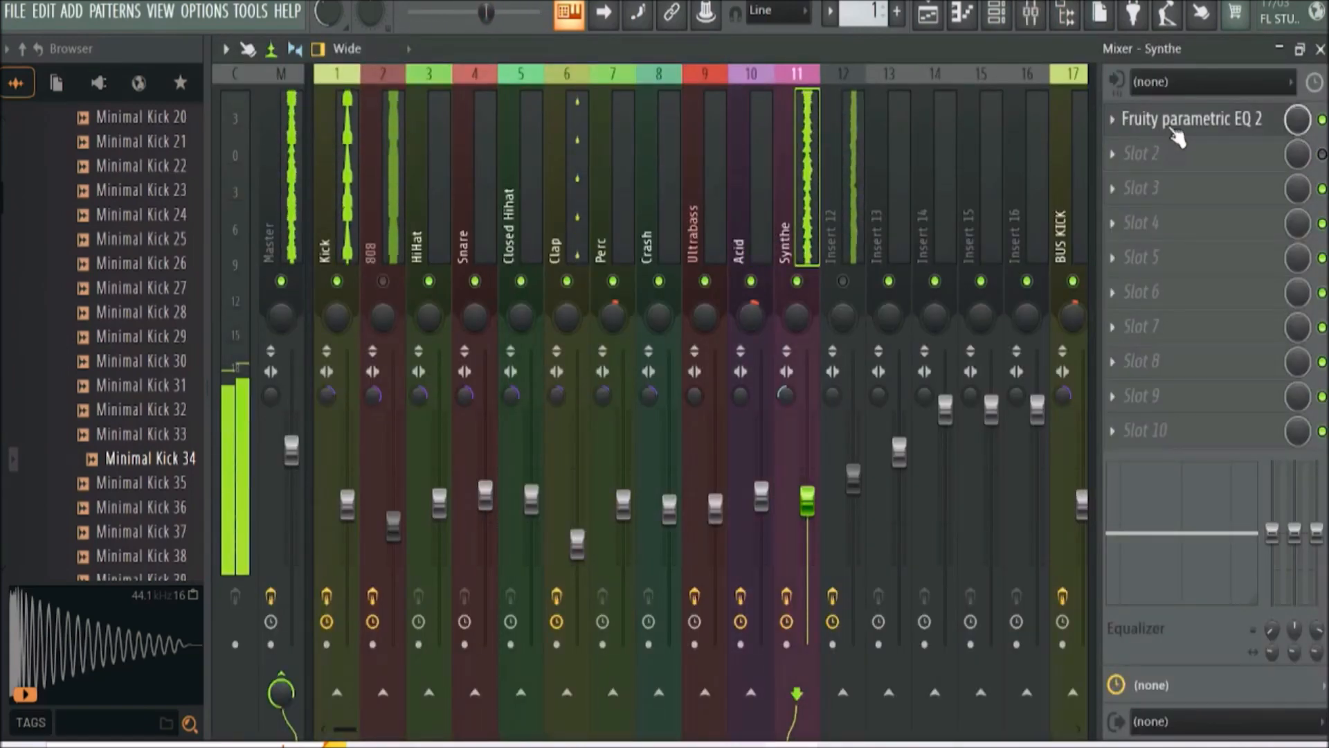
{"action": "left_click", "coordinate": [1177, 128]}
{"action": "left_click_drag", "start_coordinate": [473, 261], "coordinate": [477, 323]}
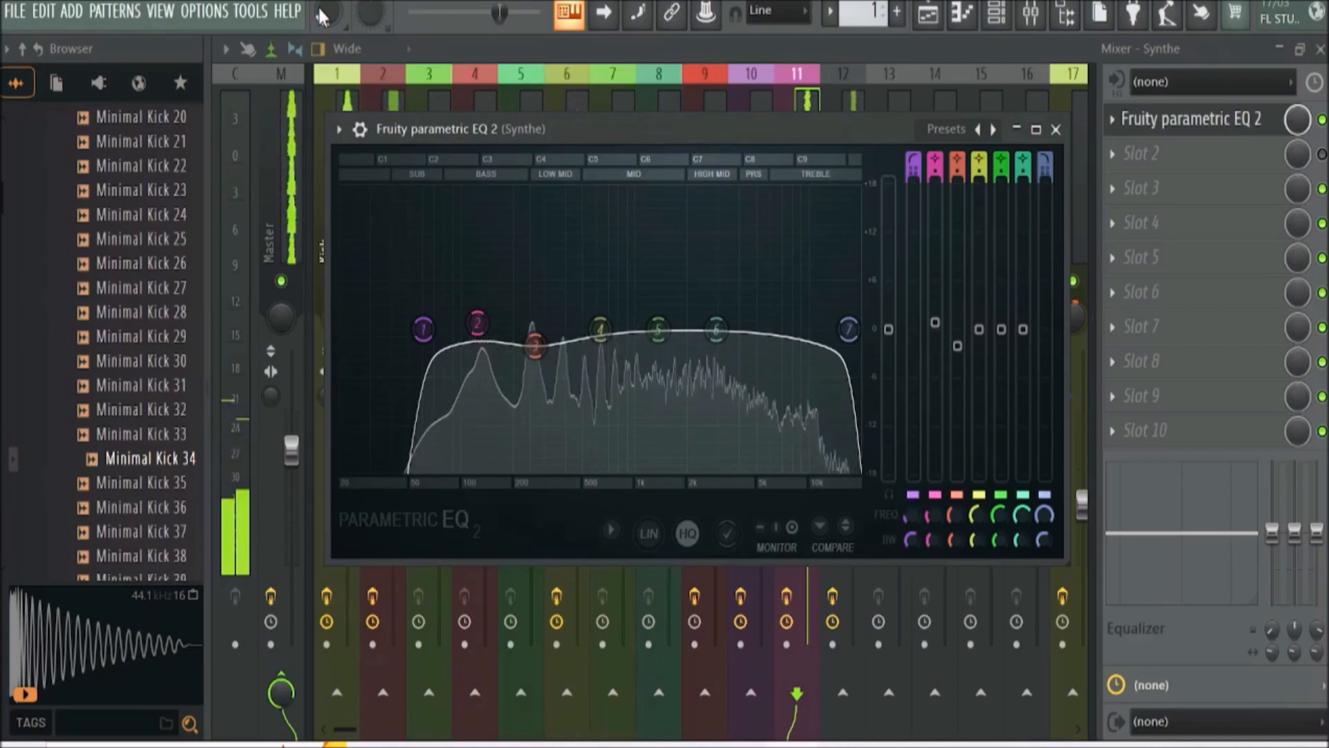
{"action": "left_click_drag", "start_coordinate": [479, 323], "coordinate": [482, 273]}
{"action": "left_click", "coordinate": [485, 276]}
{"action": "mouse_move", "coordinate": [534, 347]}
{"action": "left_mouse_down"}
{"action": "mouse_move", "coordinate": [513, 277]}
{"action": "mouse_move", "coordinate": [524, 339]}
{"action": "left_mouse_up"}
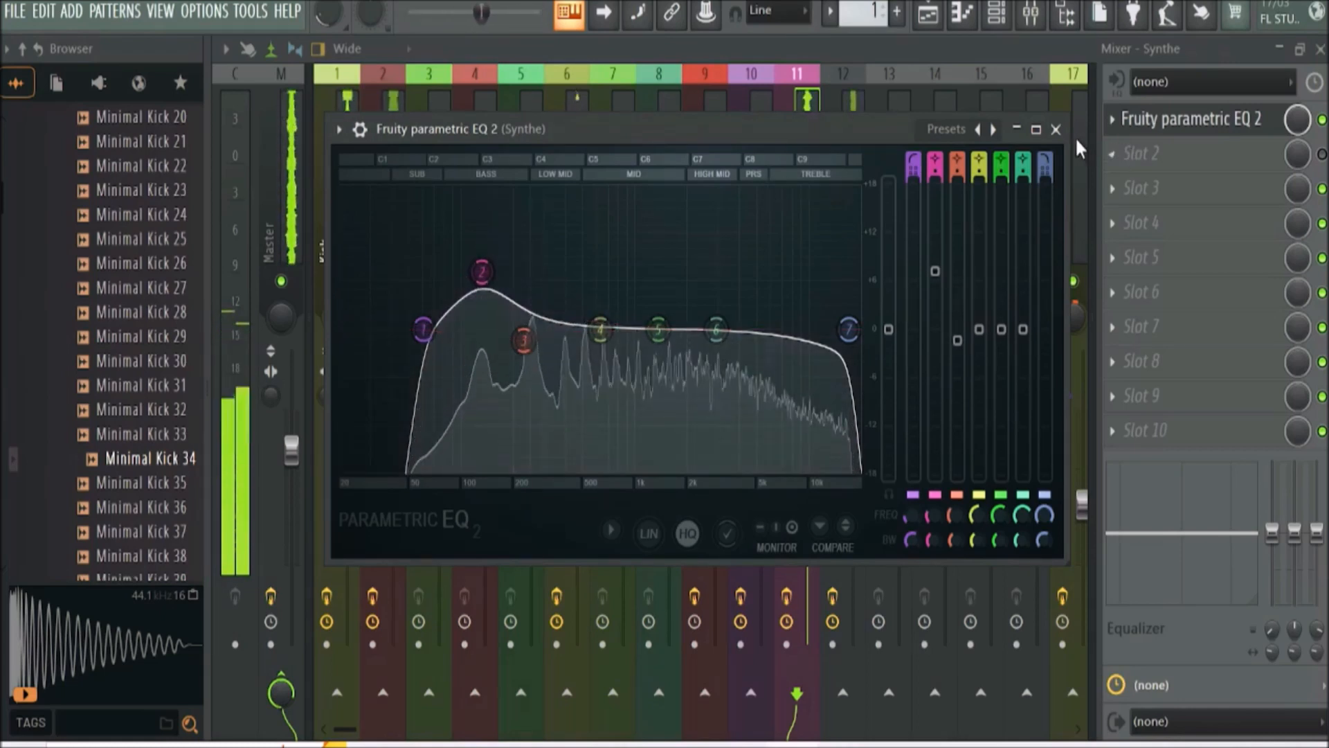
{"action": "left_click", "coordinate": [1056, 129]}
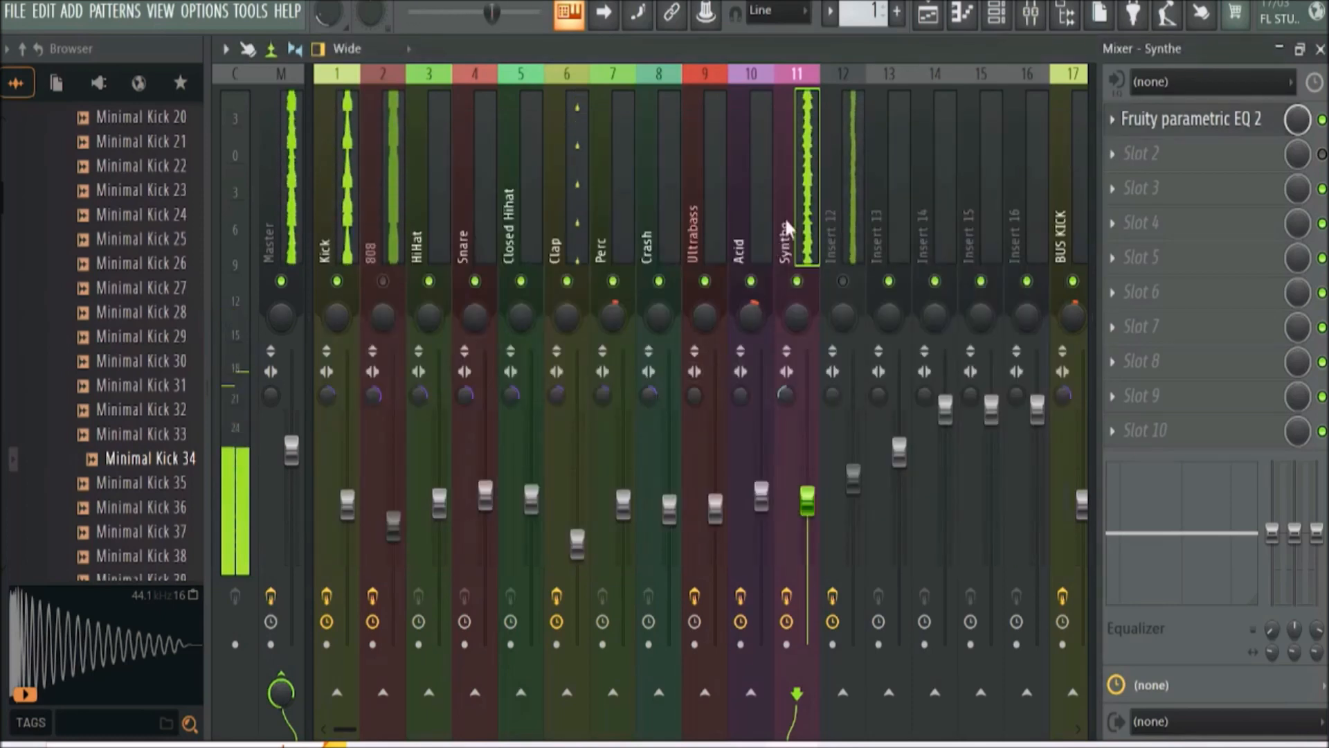
Rename the Synthe mixer track to "bass" and change its color to red
{"action": "right_click", "coordinate": [789, 173]}
{"action": "left_click", "coordinate": [861, 93]}
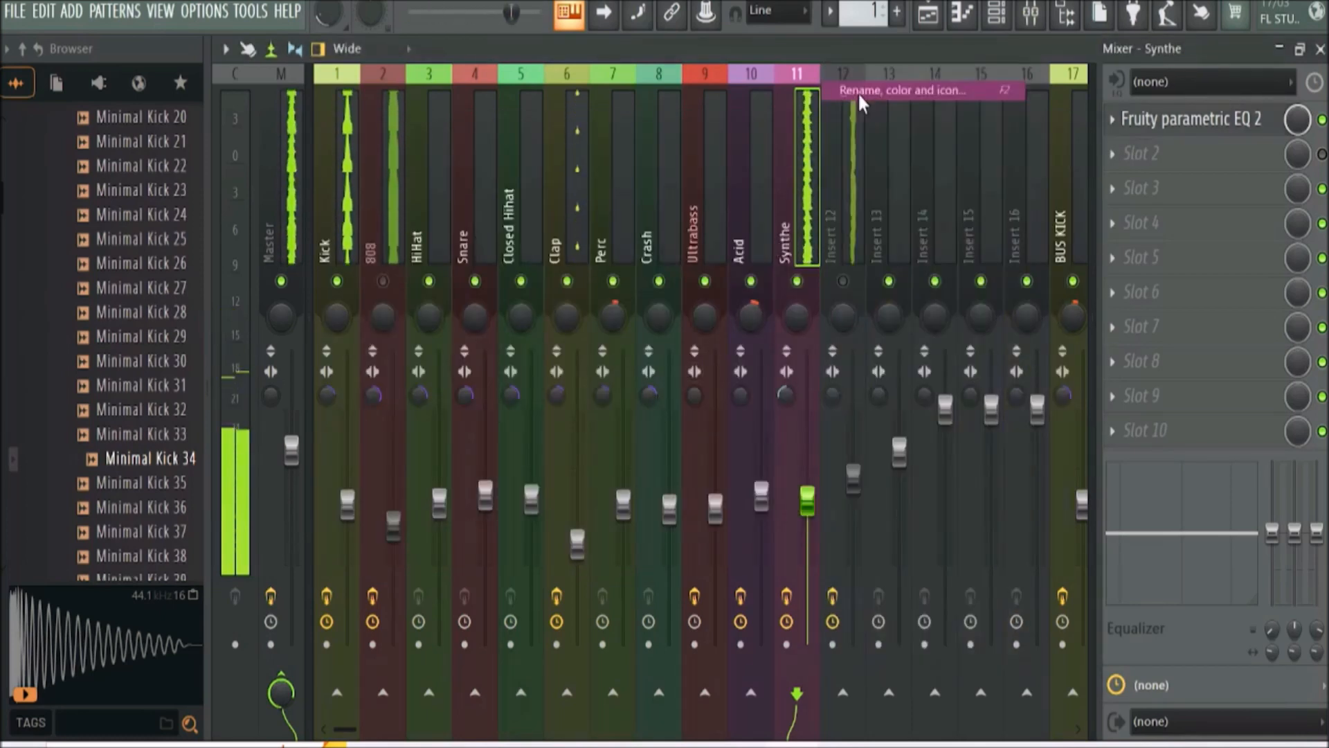
{"action": "key", "text": "BackSpace"}
{"action": "type", "text": "bass"}
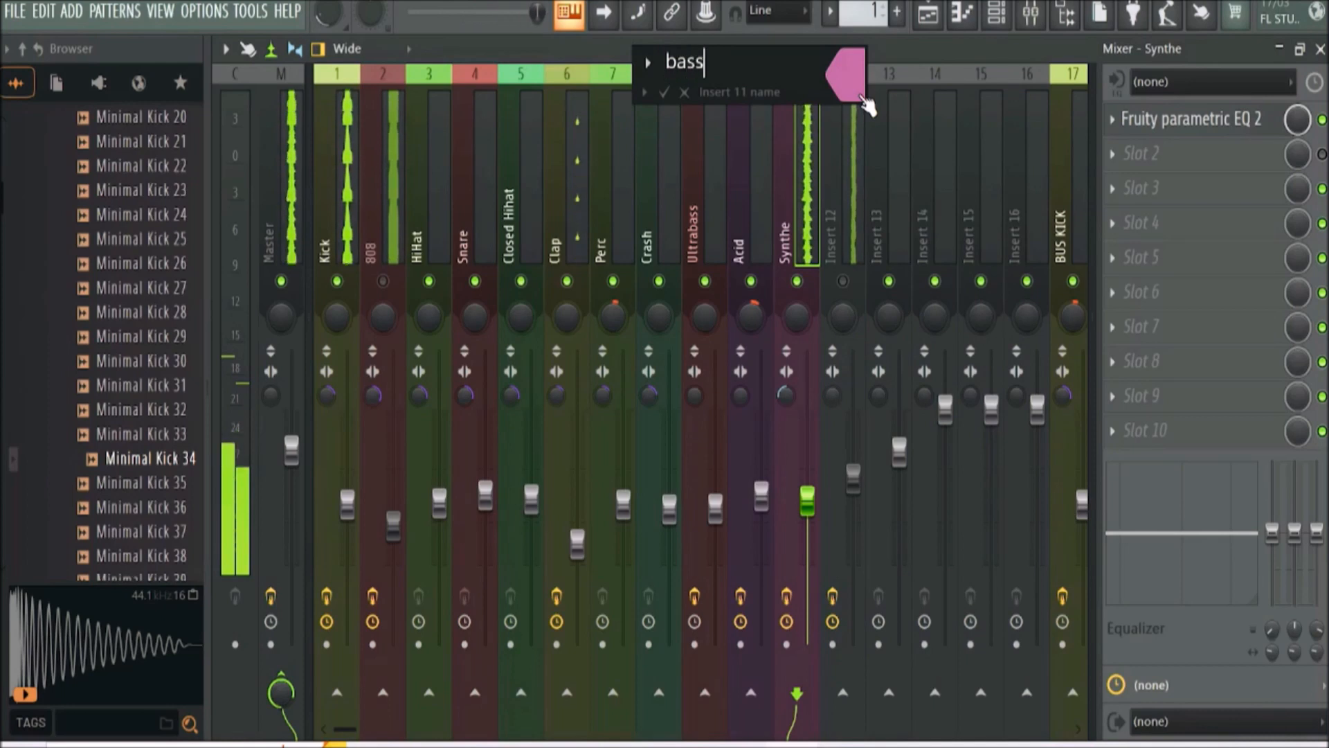
{"action": "left_click", "coordinate": [858, 85]}
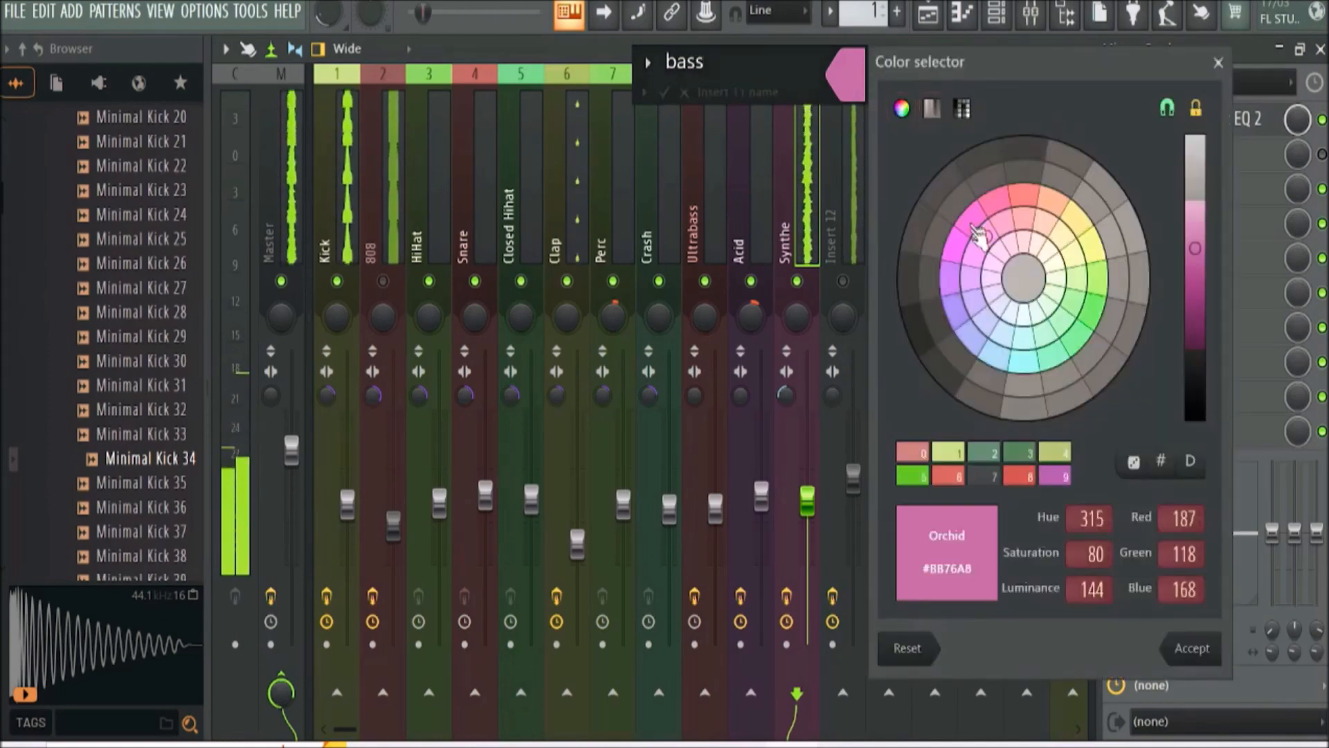
{"action": "left_click", "coordinate": [1025, 195]}
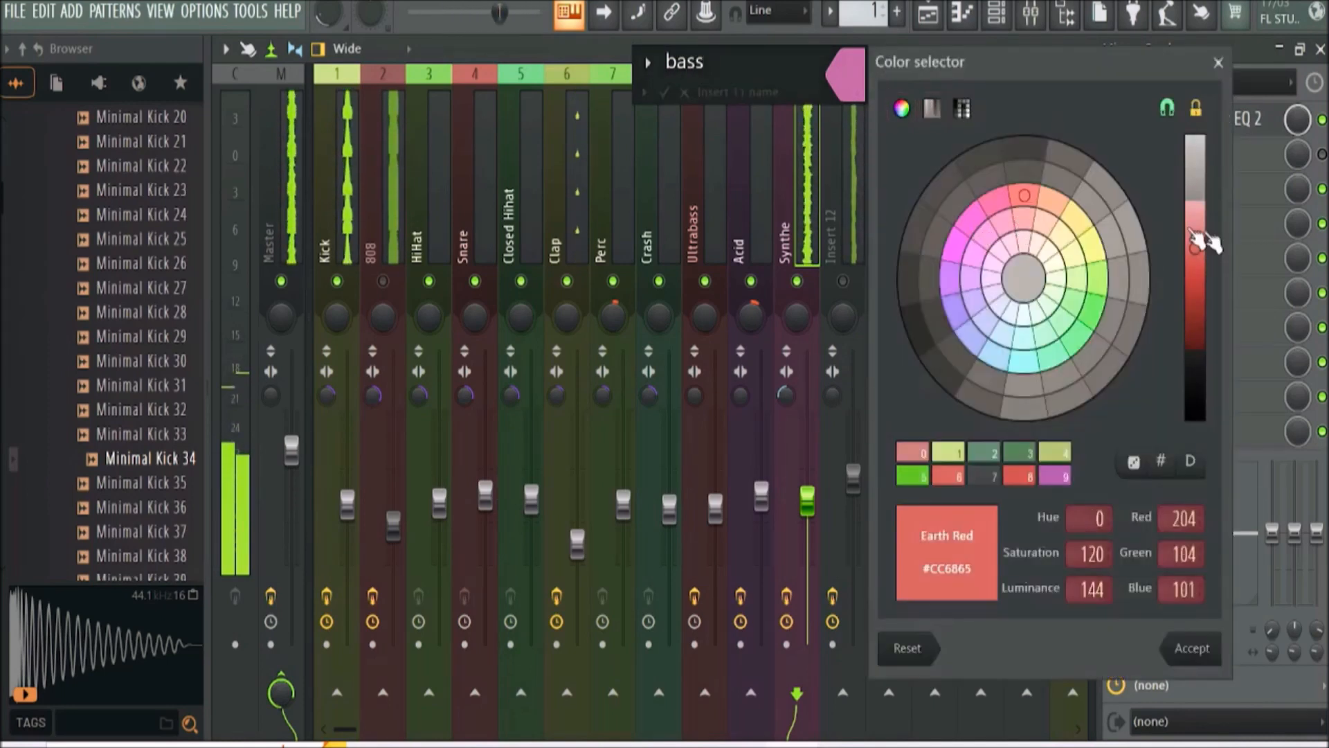
{"action": "left_click", "coordinate": [1211, 303]}
{"action": "left_click", "coordinate": [1191, 648]}
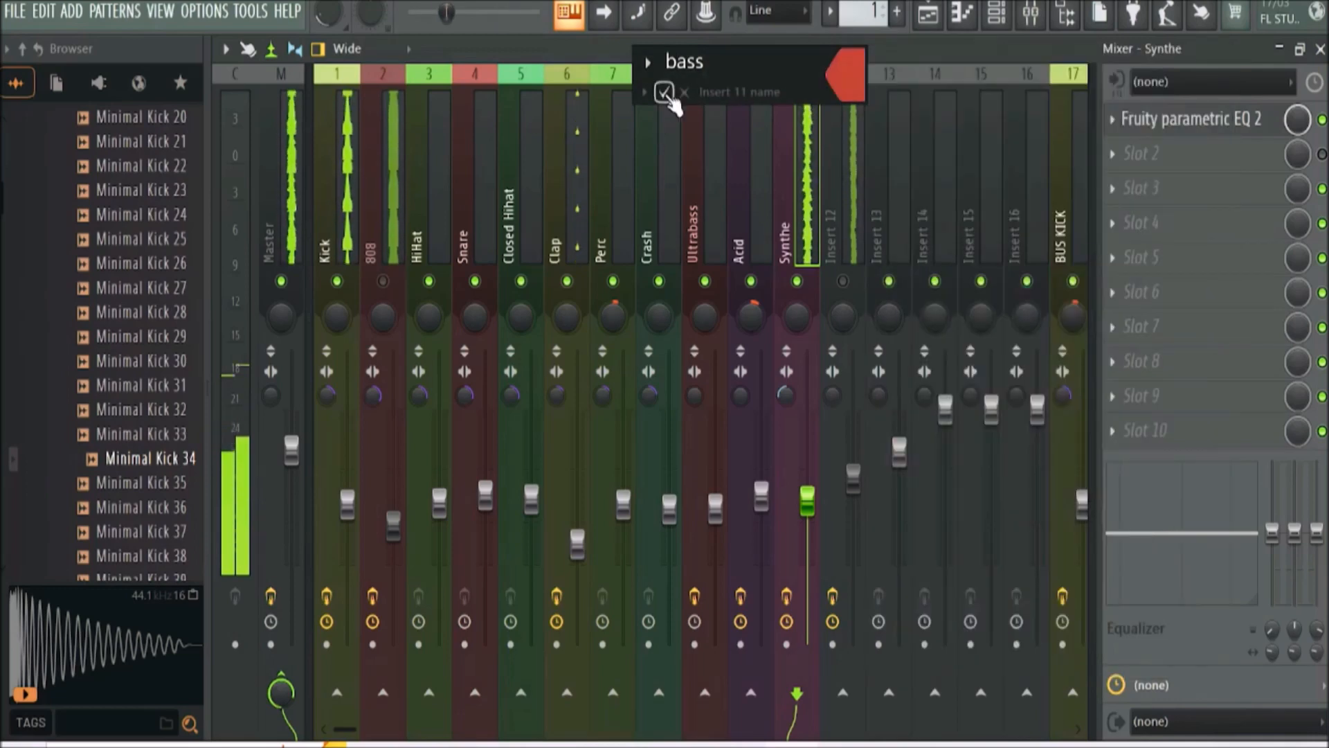
{"action": "left_click", "coordinate": [663, 92]}
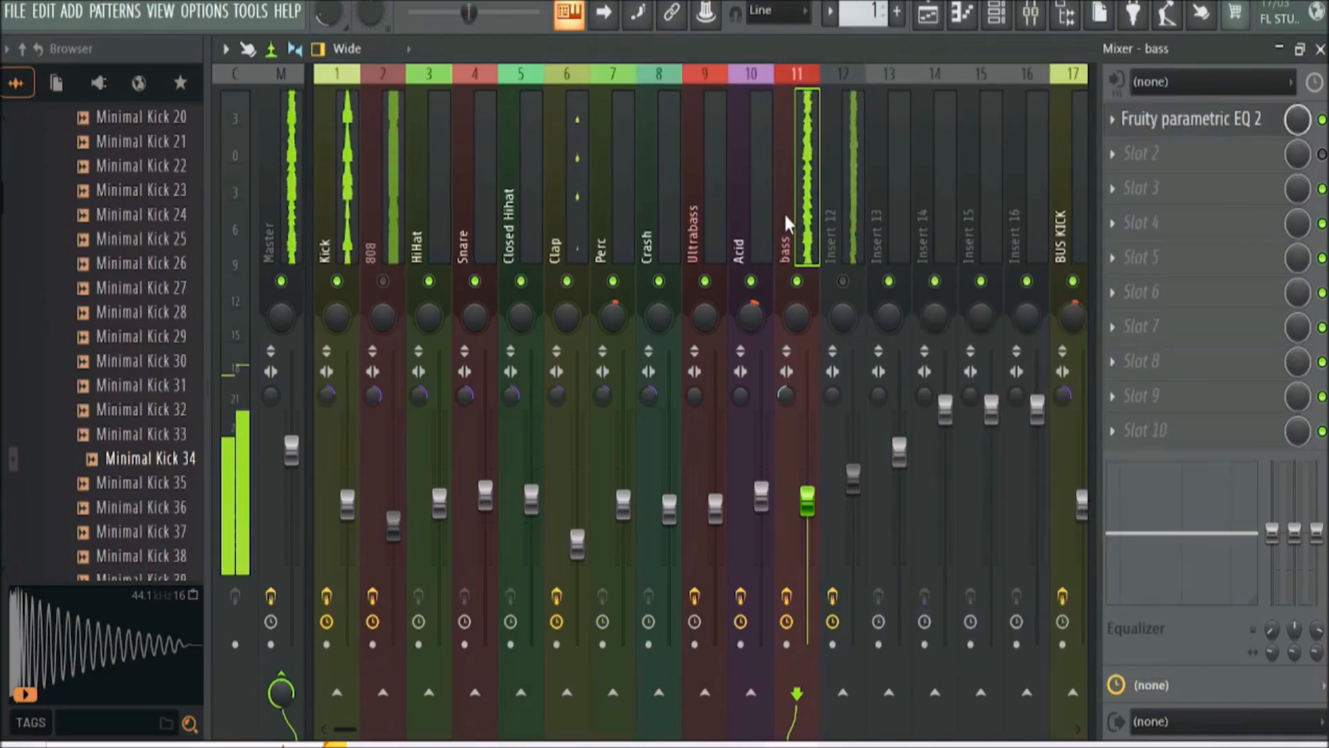
Mute the AR 2x Splitbrass MF channel and unmute the Insert 12 mixer track
{"action": "left_click", "coordinate": [1322, 50]}
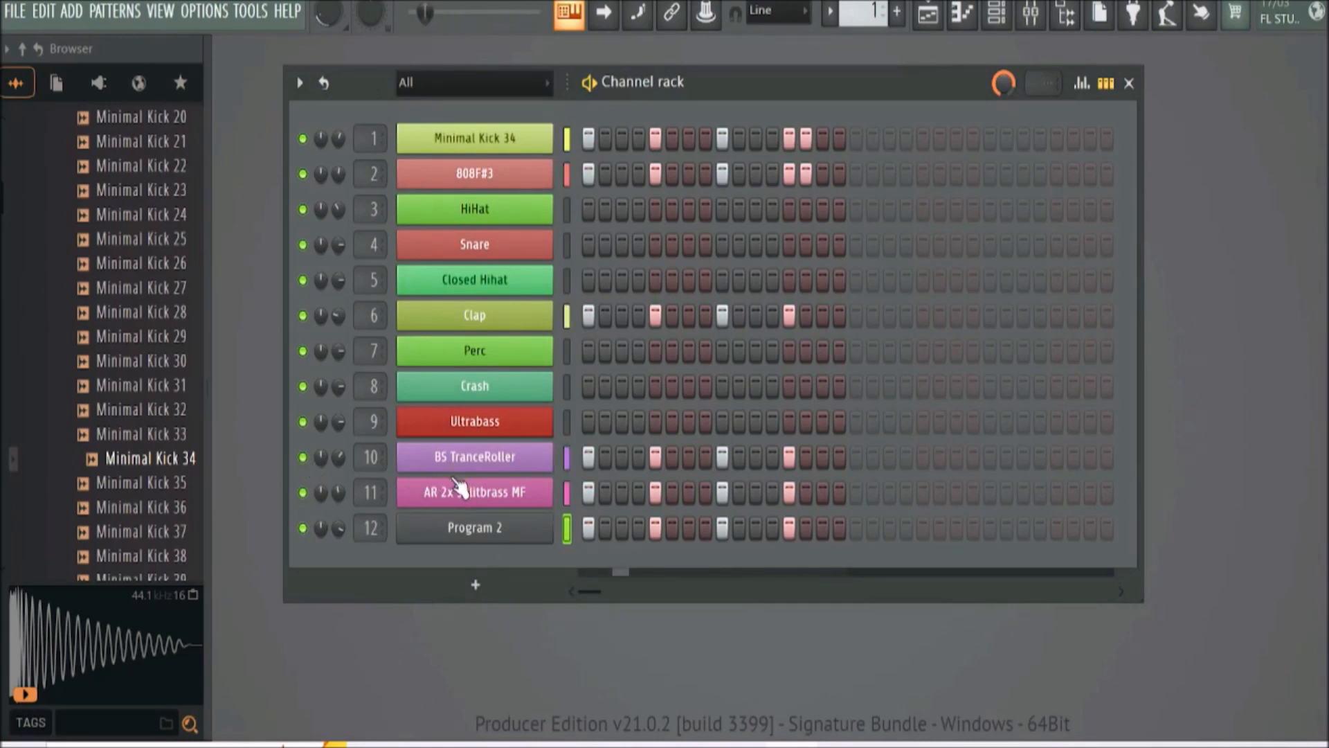
{"action": "left_click", "coordinate": [303, 493]}
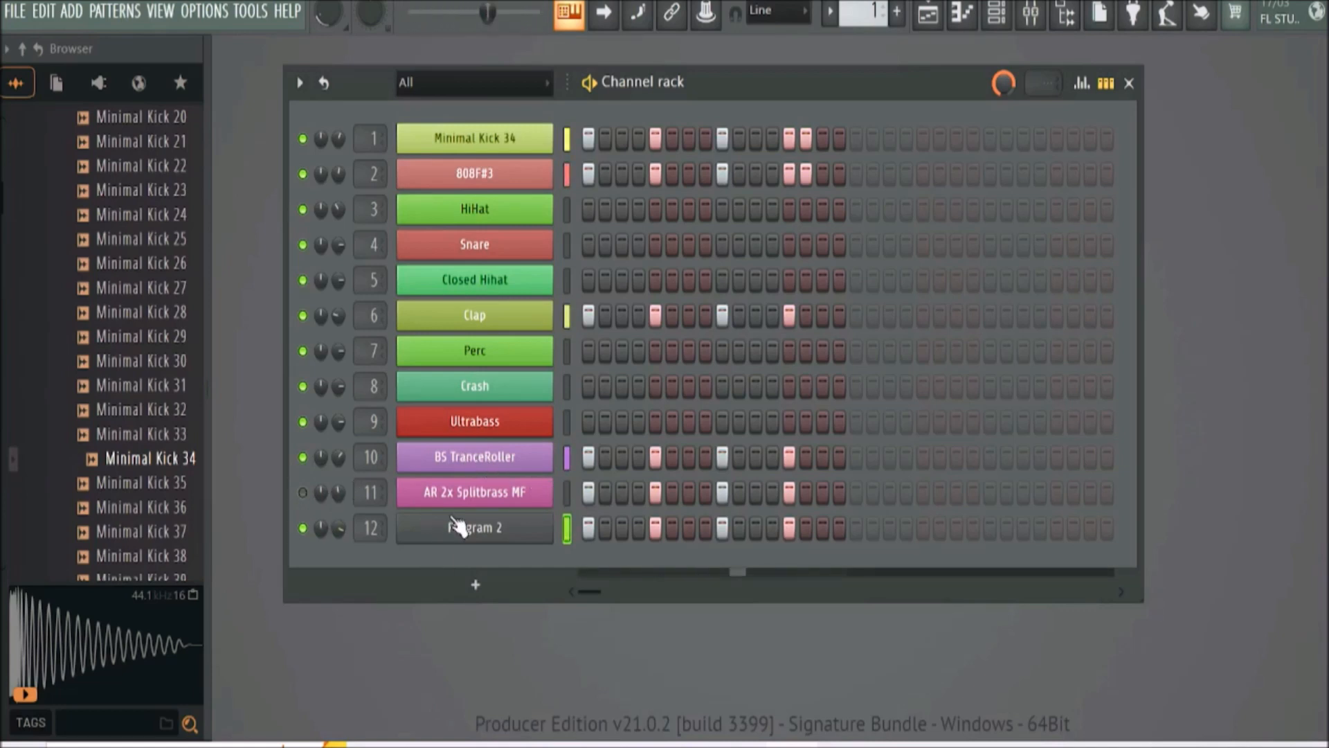
{"action": "left_click", "coordinate": [1031, 12]}
{"action": "left_click", "coordinate": [1031, 12]}
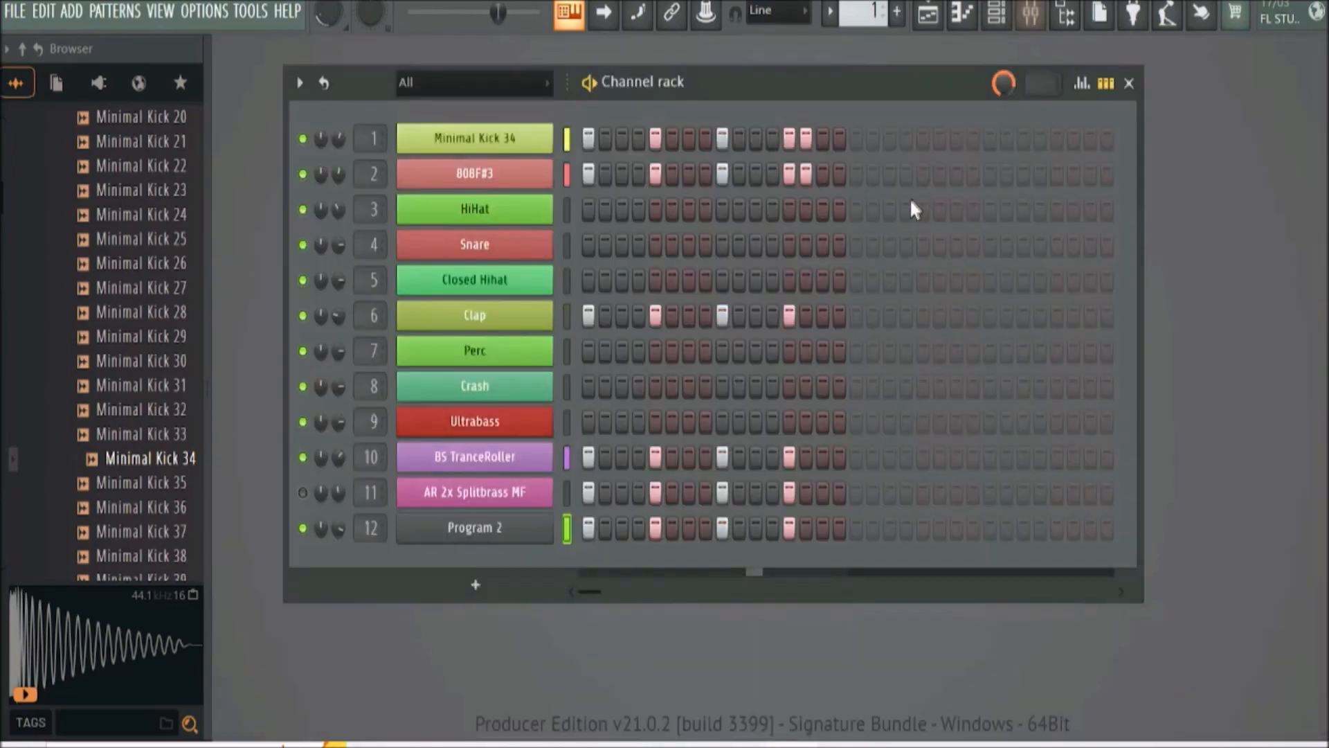
{"action": "left_click", "coordinate": [1031, 12]}
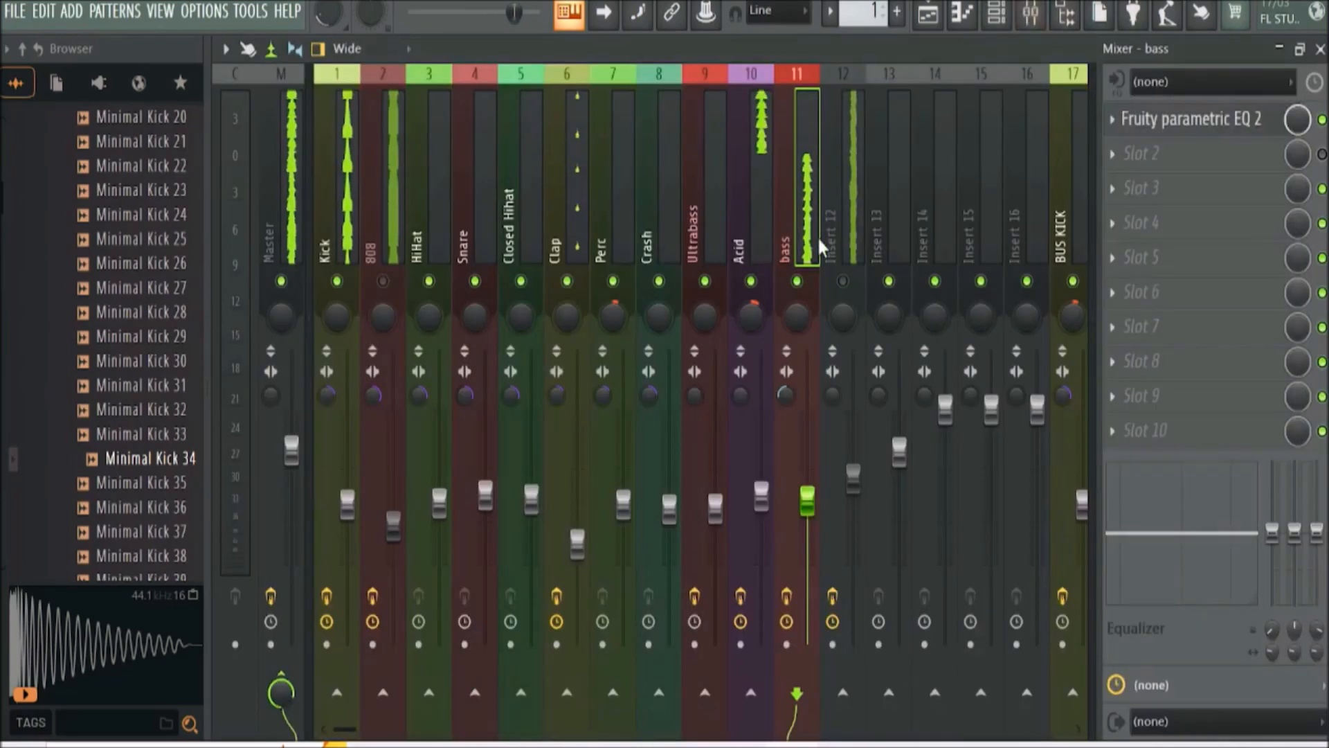
{"action": "left_click", "coordinate": [844, 281]}
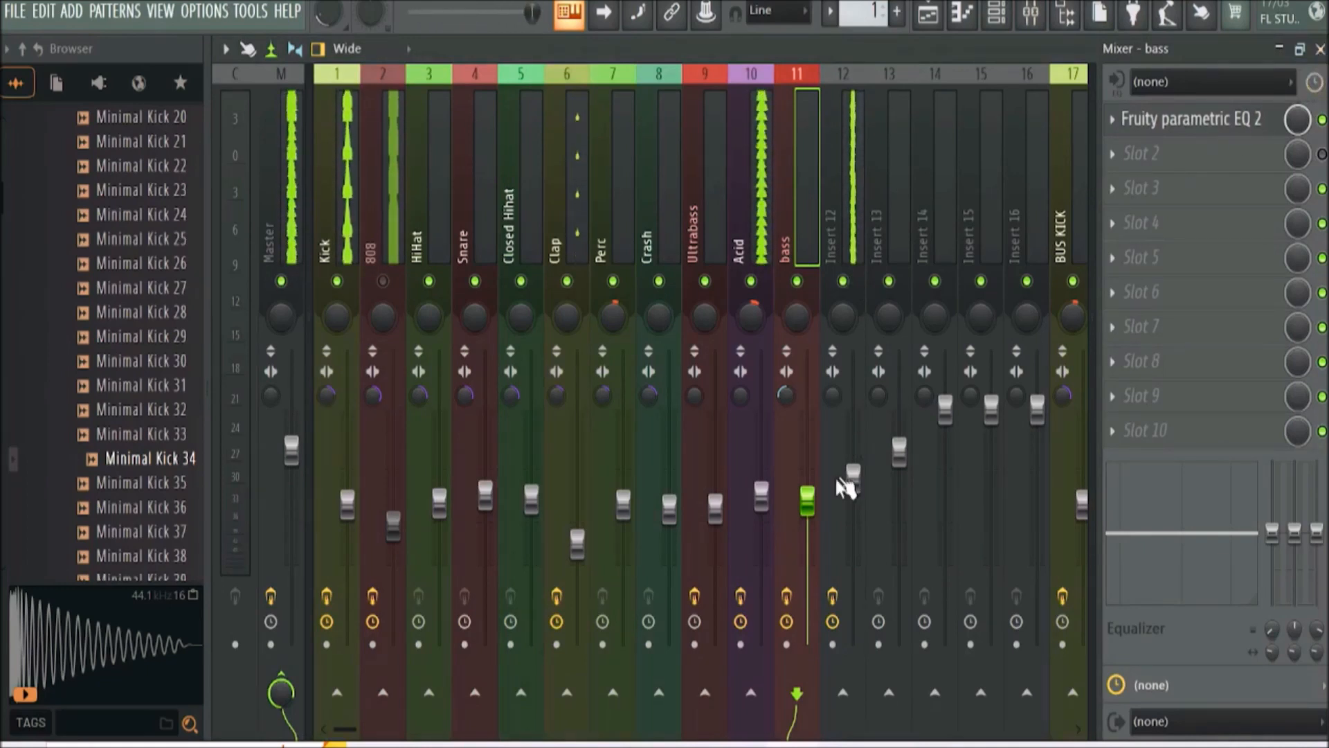
Raise the Insert 12 volume fader and boost band 4 of its equalizer by about 5.5 dB at 611 Hz
{"action": "left_click_drag", "start_coordinate": [854, 478], "coordinate": [854, 438]}
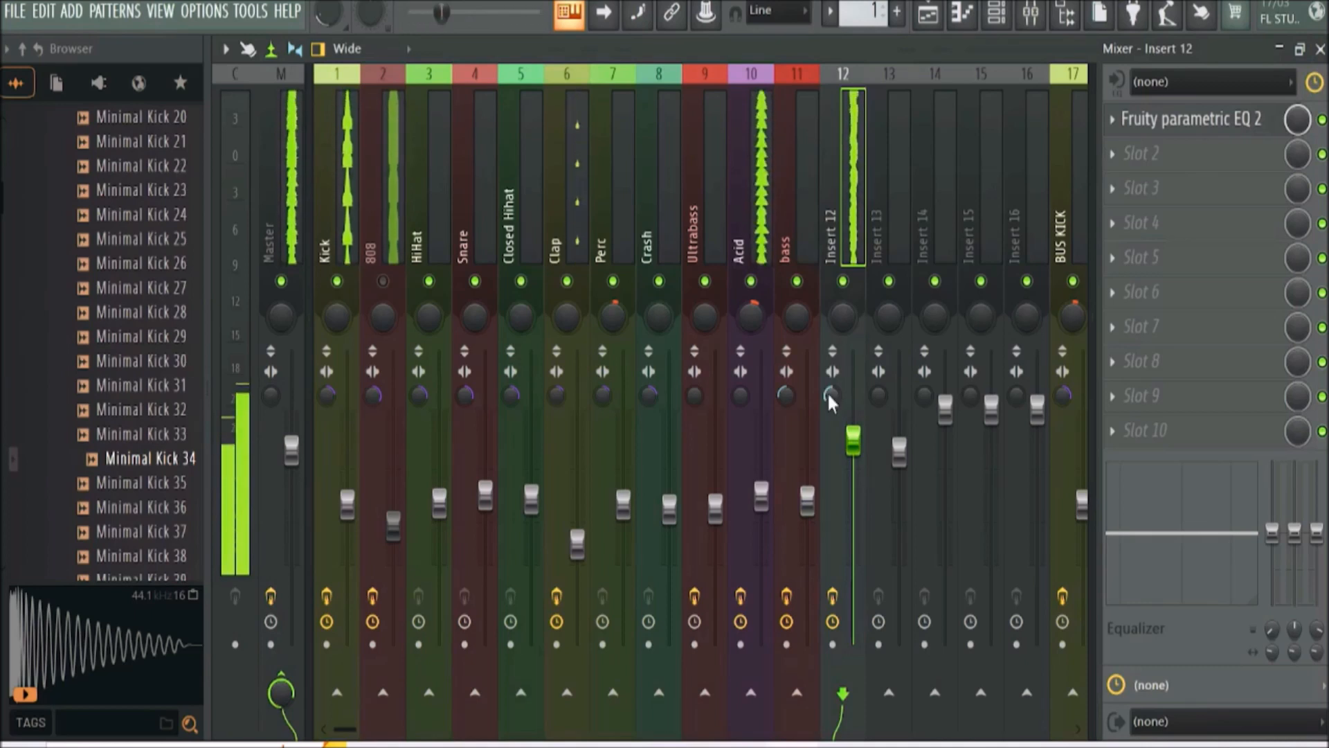
{"action": "left_click", "coordinate": [1213, 122]}
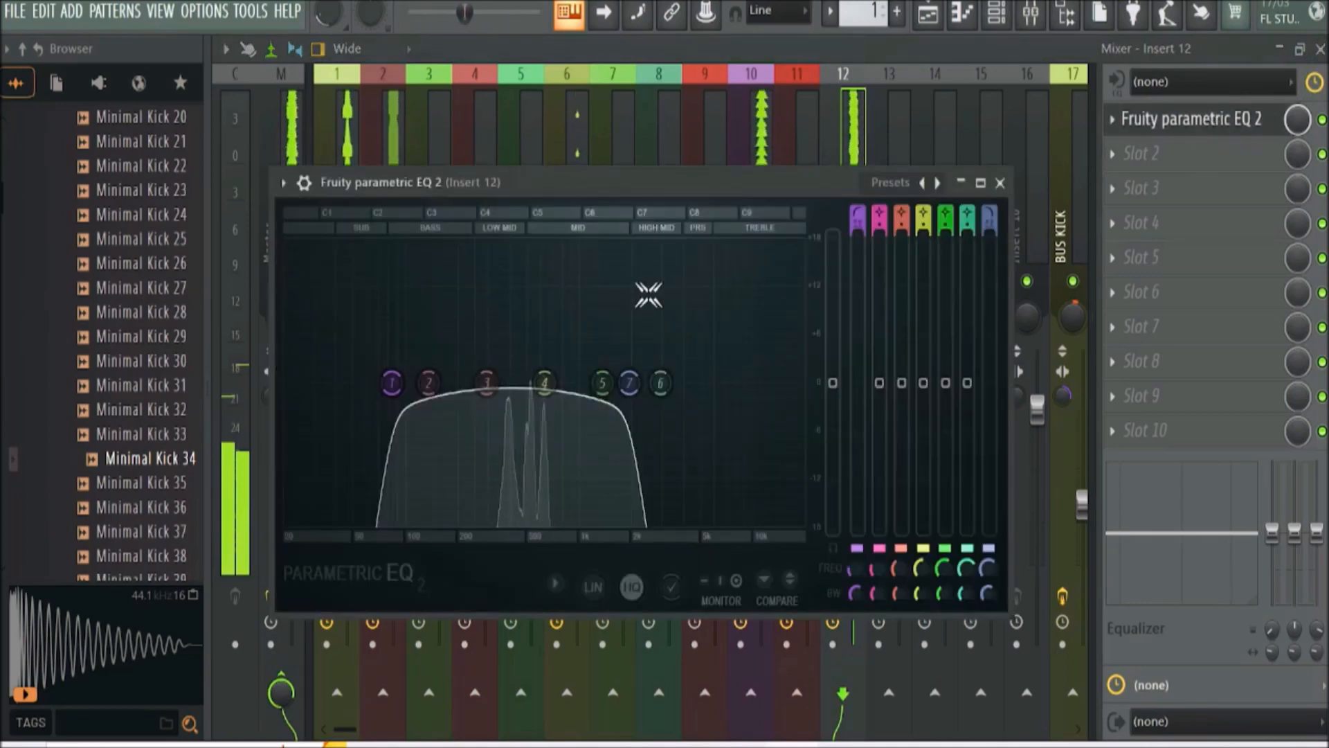
{"action": "mouse_move", "coordinate": [543, 382]}
{"action": "left_mouse_down"}
{"action": "mouse_move", "coordinate": [543, 344]}
{"action": "mouse_move", "coordinate": [530, 340]}
{"action": "mouse_move", "coordinate": [543, 338]}
{"action": "left_mouse_up"}
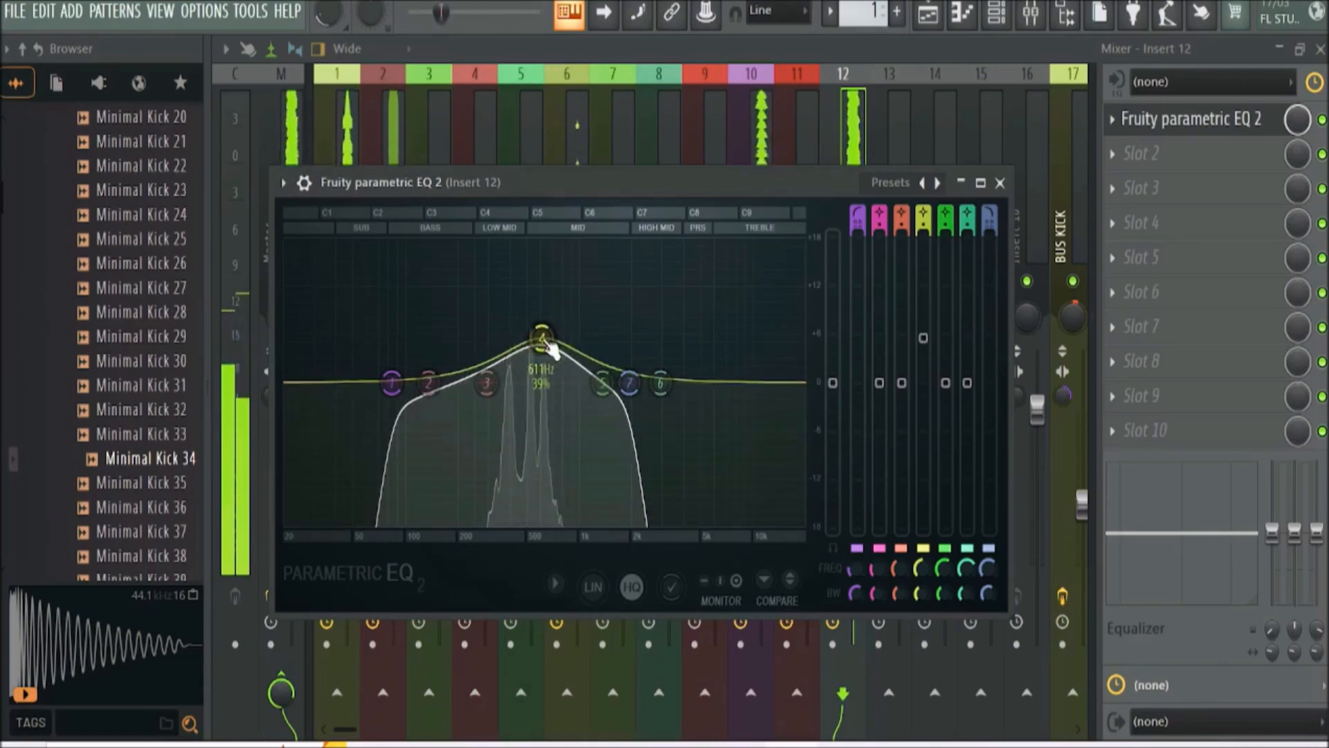
{"action": "left_click", "coordinate": [1002, 183]}
{"action": "left_click", "coordinate": [1320, 50]}
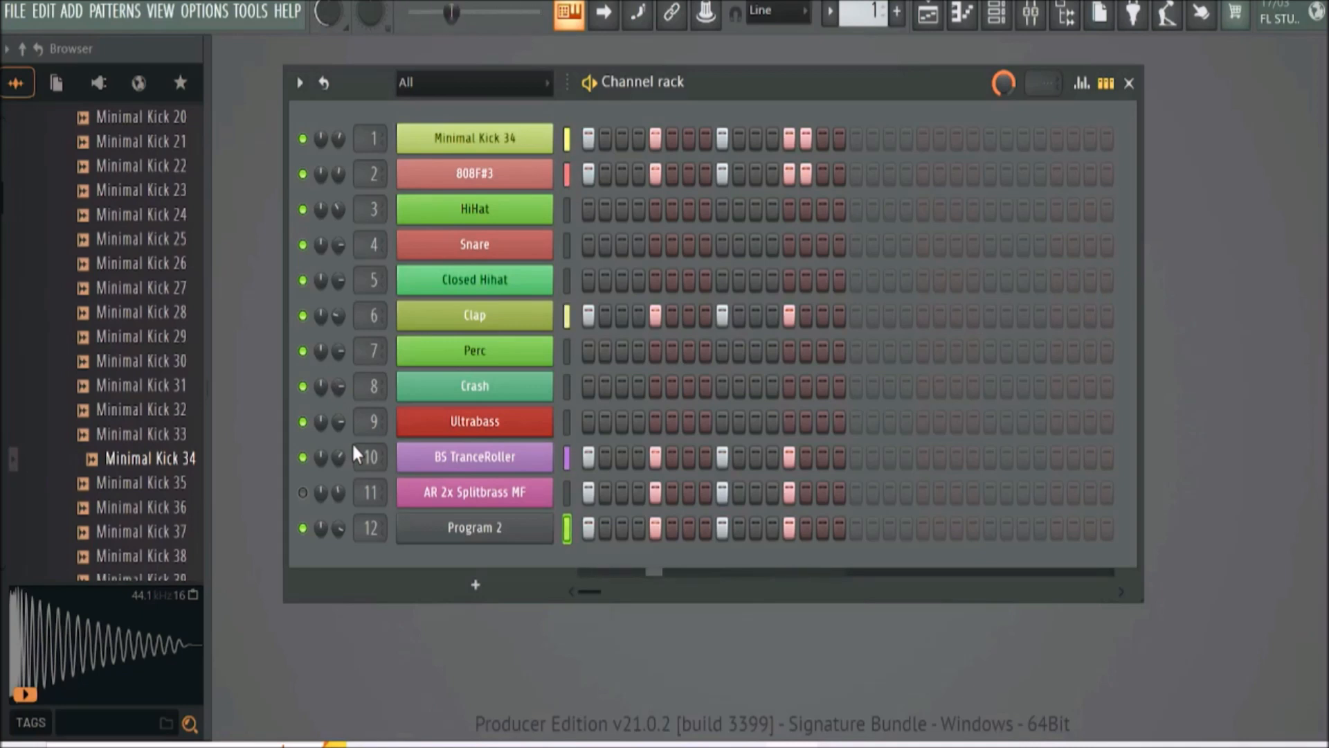
Audition AR 2x Splitbrass MF in place of BS TranceRoller by swapping which channel is muted, and restore the original muting
{"action": "left_click", "coordinate": [303, 458]}
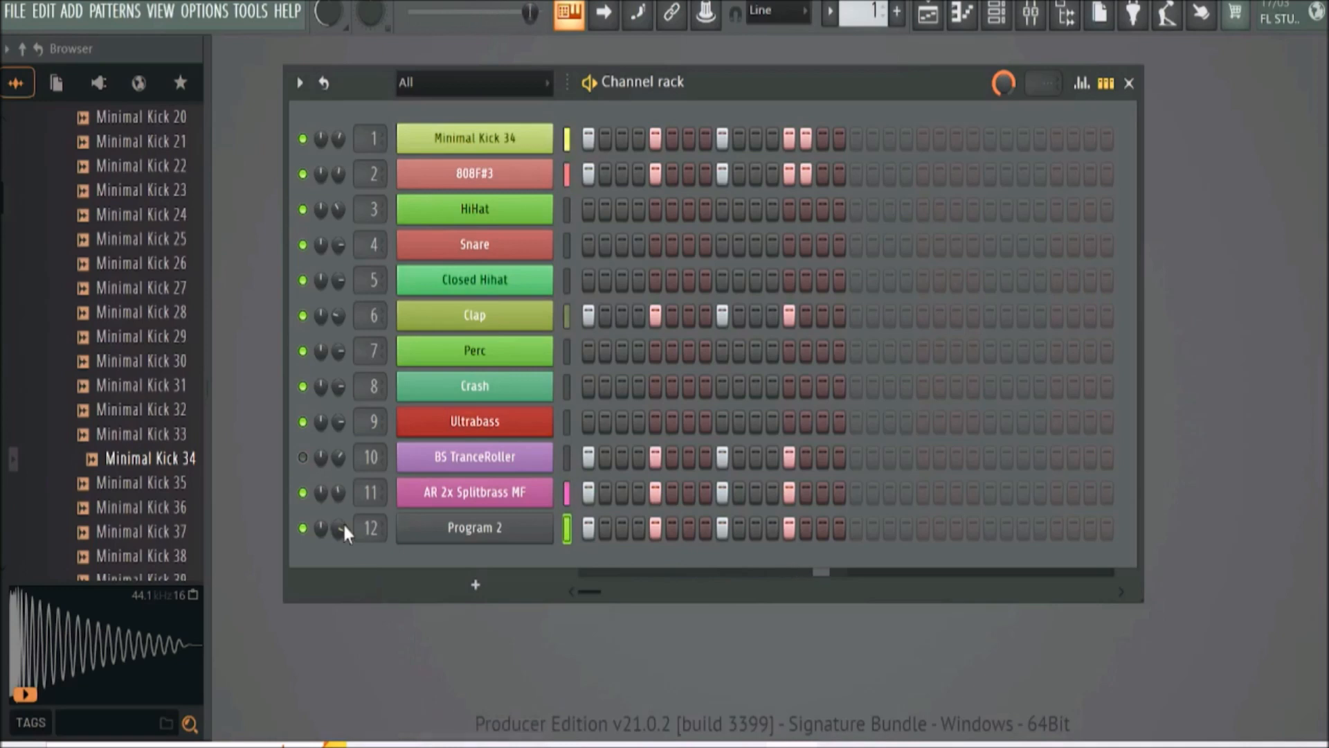
{"action": "left_click", "coordinate": [302, 457]}
{"action": "left_click", "coordinate": [303, 492]}
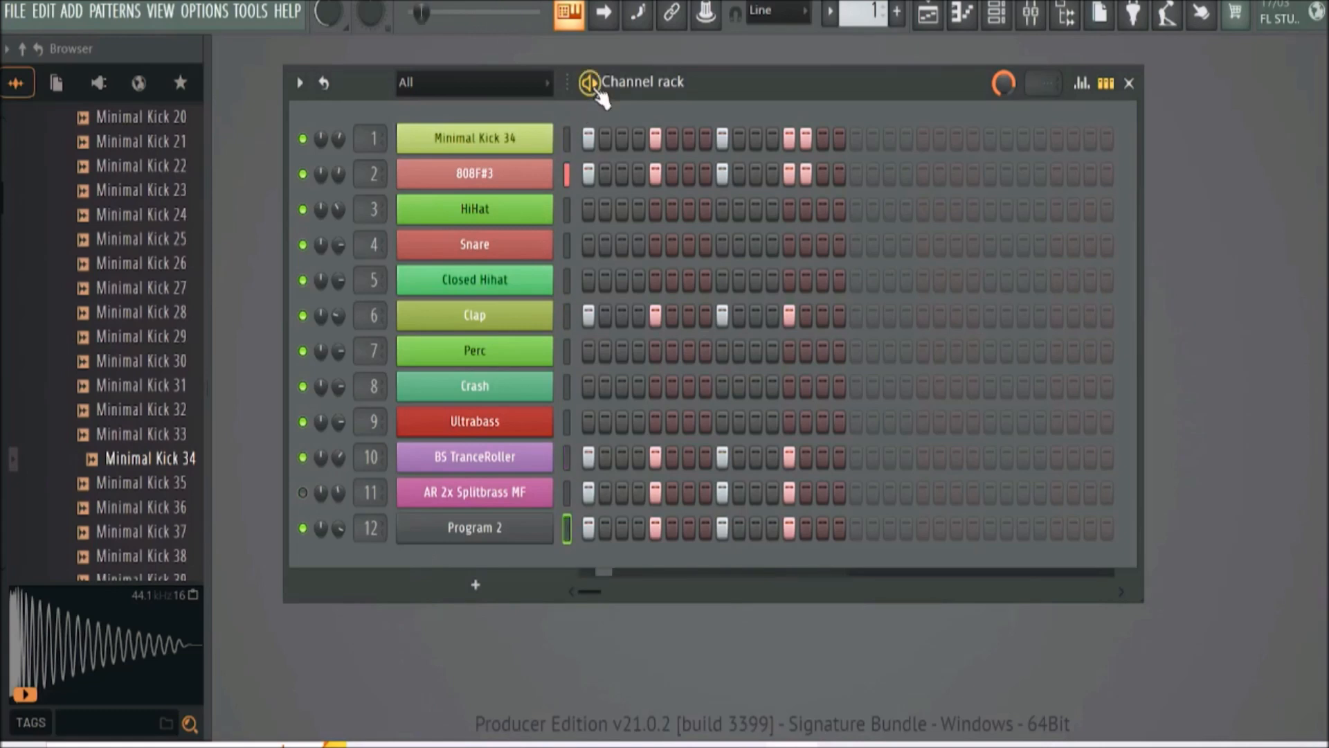
Rename the BS TranceRoller channel to "mélo trance"
{"action": "right_click", "coordinate": [502, 460]}
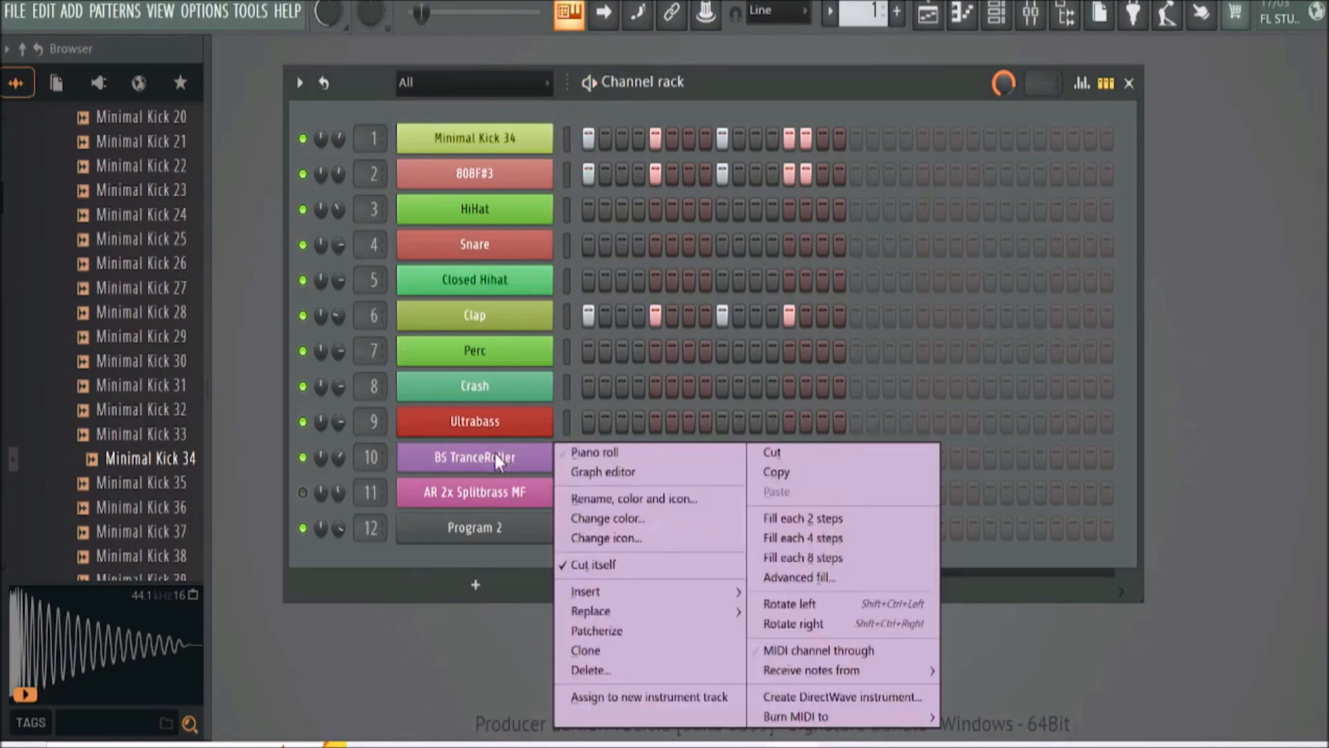
{"action": "left_click", "coordinate": [599, 501]}
{"action": "key", "text": "BackSpace"}
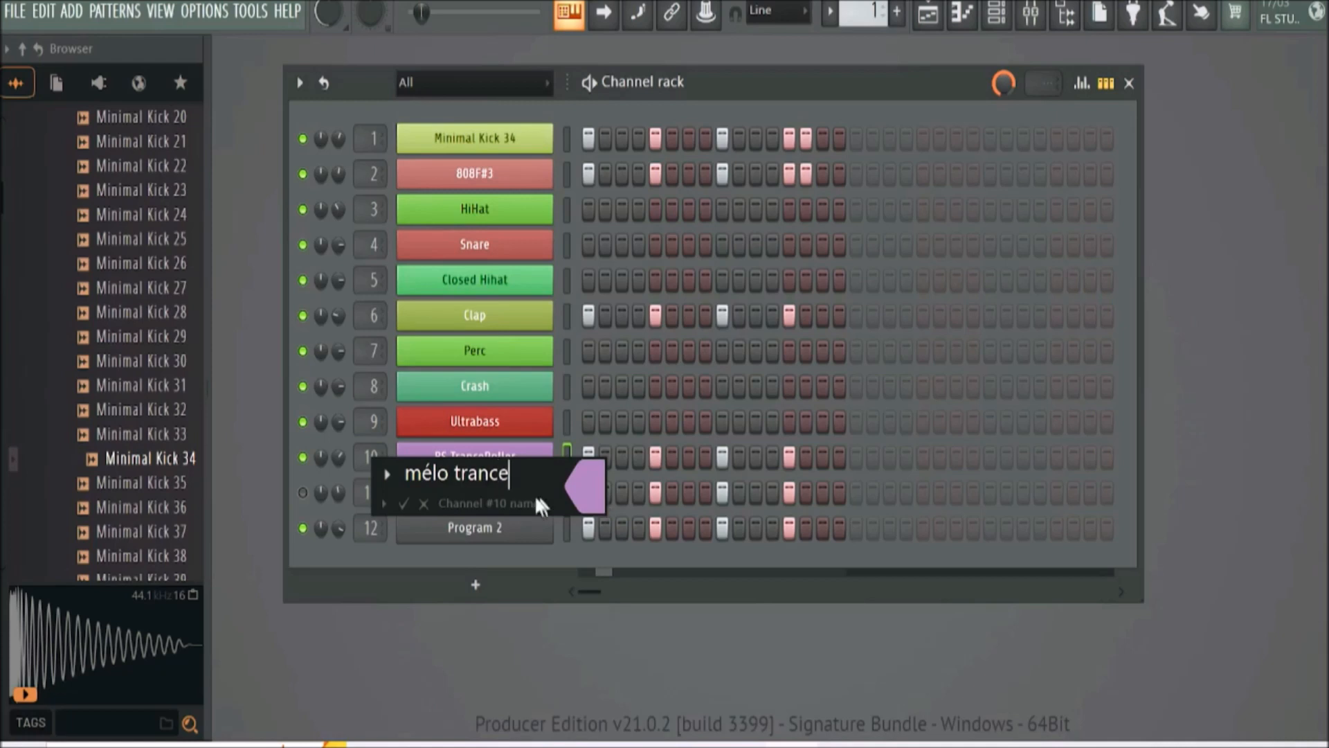
{"action": "left_click", "coordinate": [403, 504]}
Rename the Program 2 channel to "melo medium" and set its color to the blue #5E70AE
{"action": "right_click", "coordinate": [470, 540]}
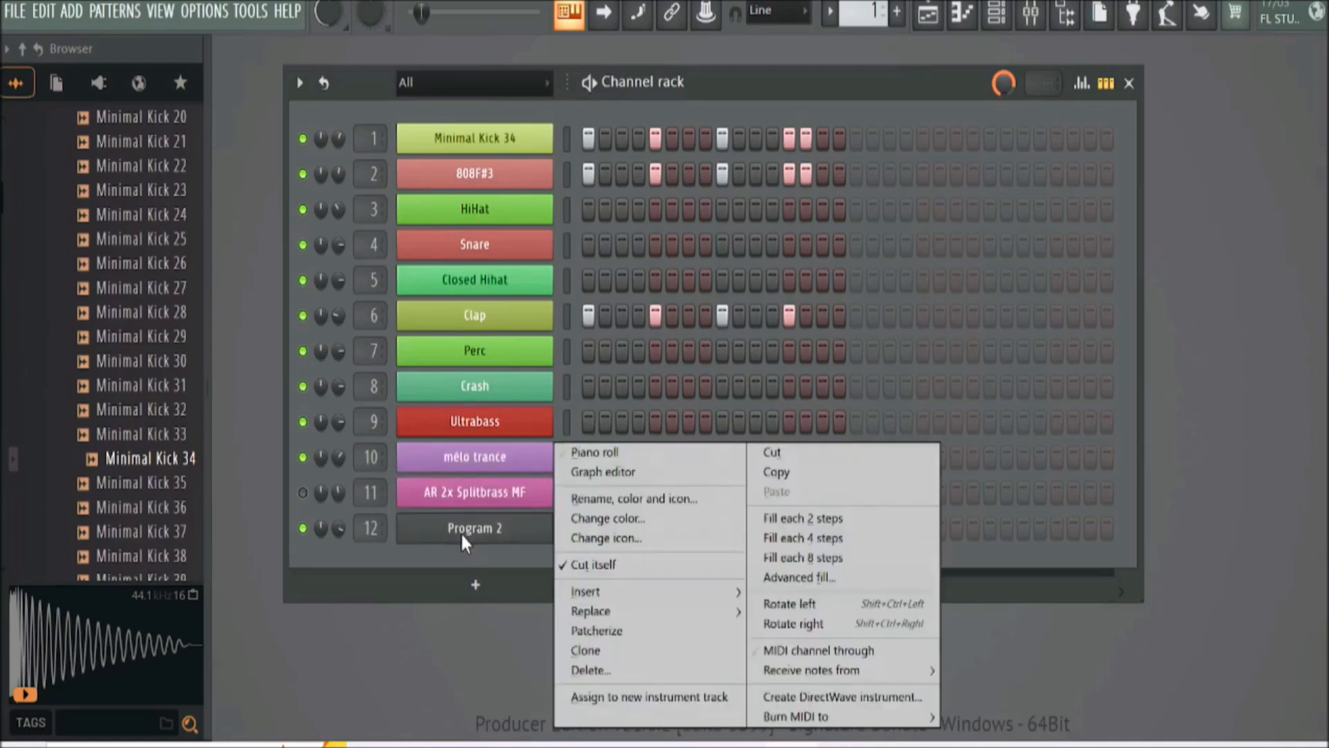
{"action": "left_click", "coordinate": [638, 500]}
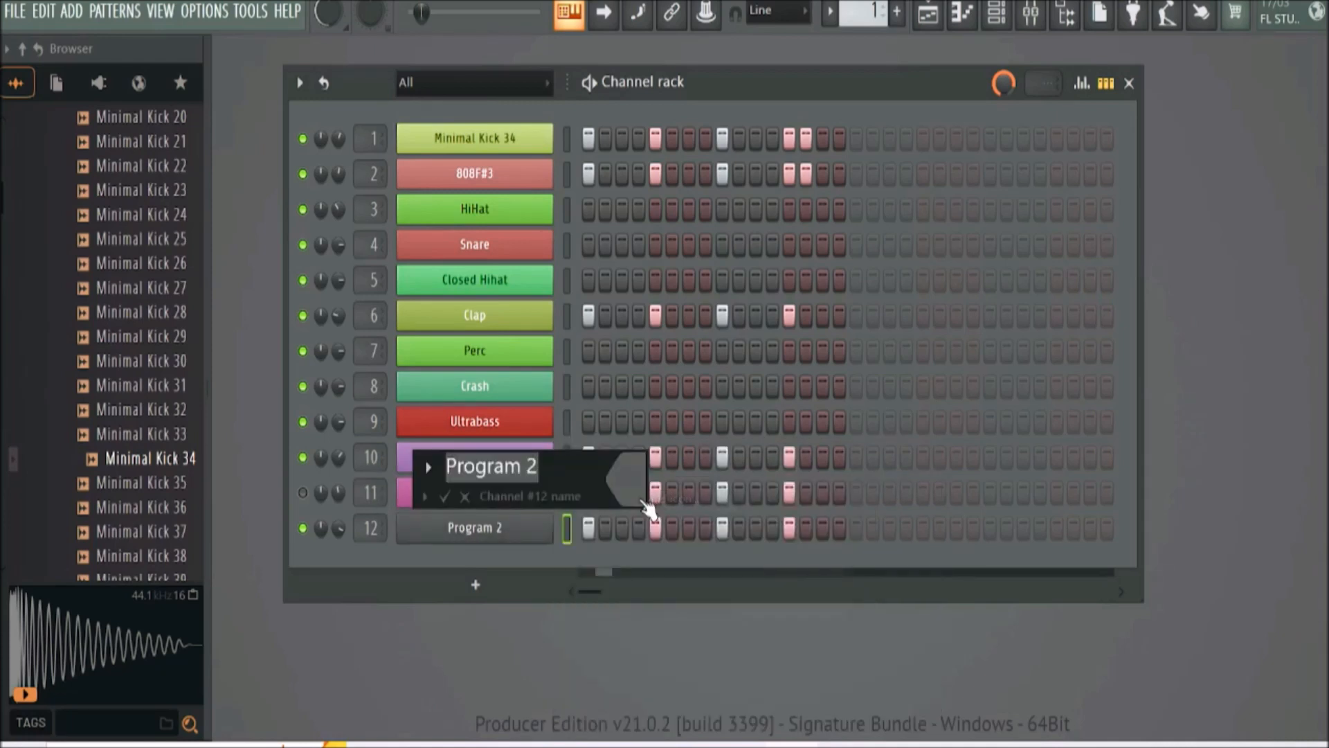
{"action": "key", "text": "BackSpace"}
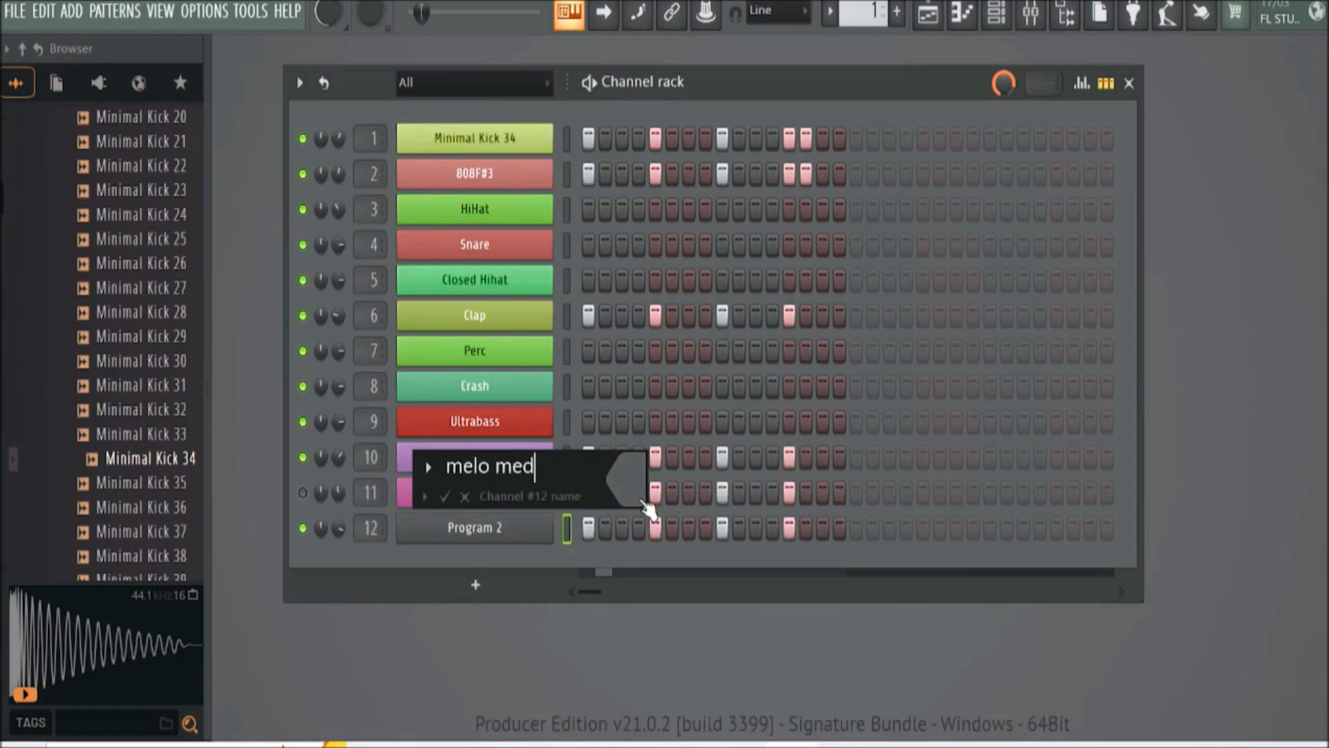
{"action": "left_click", "coordinate": [637, 478]}
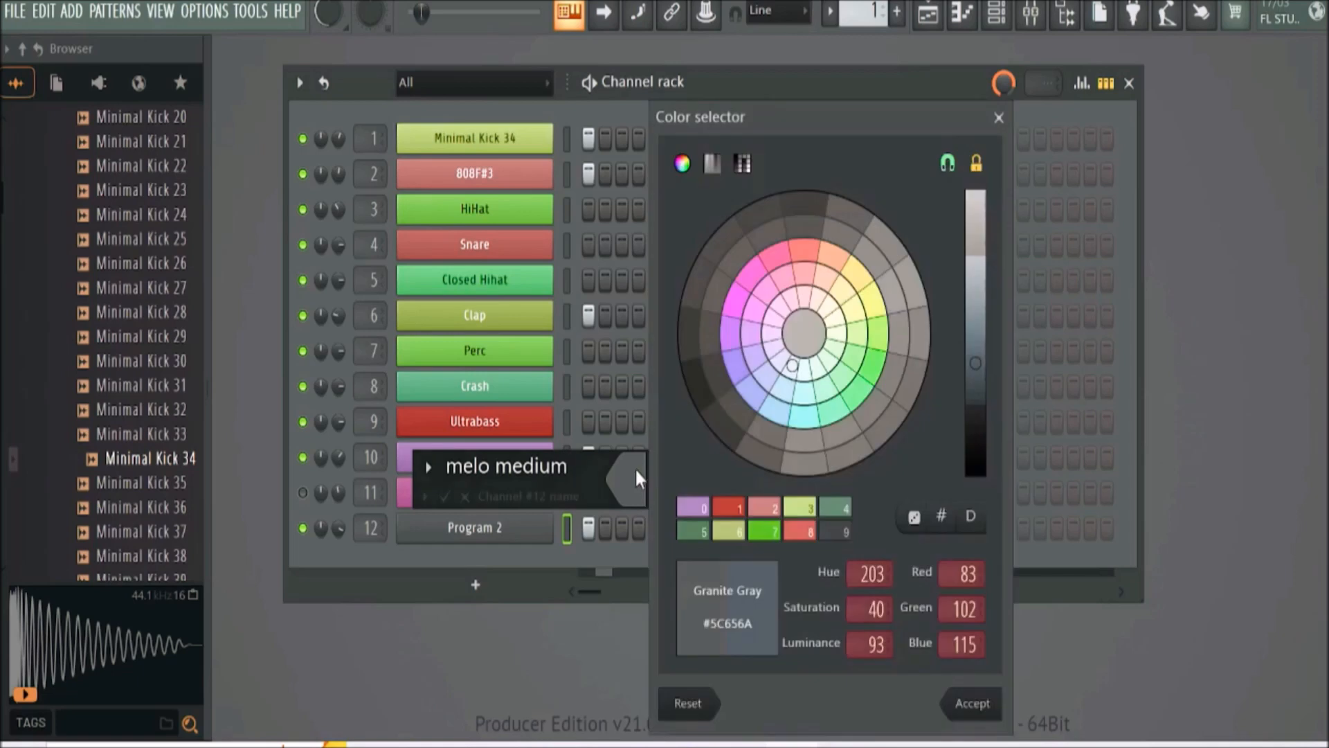
{"action": "left_click", "coordinate": [786, 389]}
{"action": "left_click", "coordinate": [977, 325]}
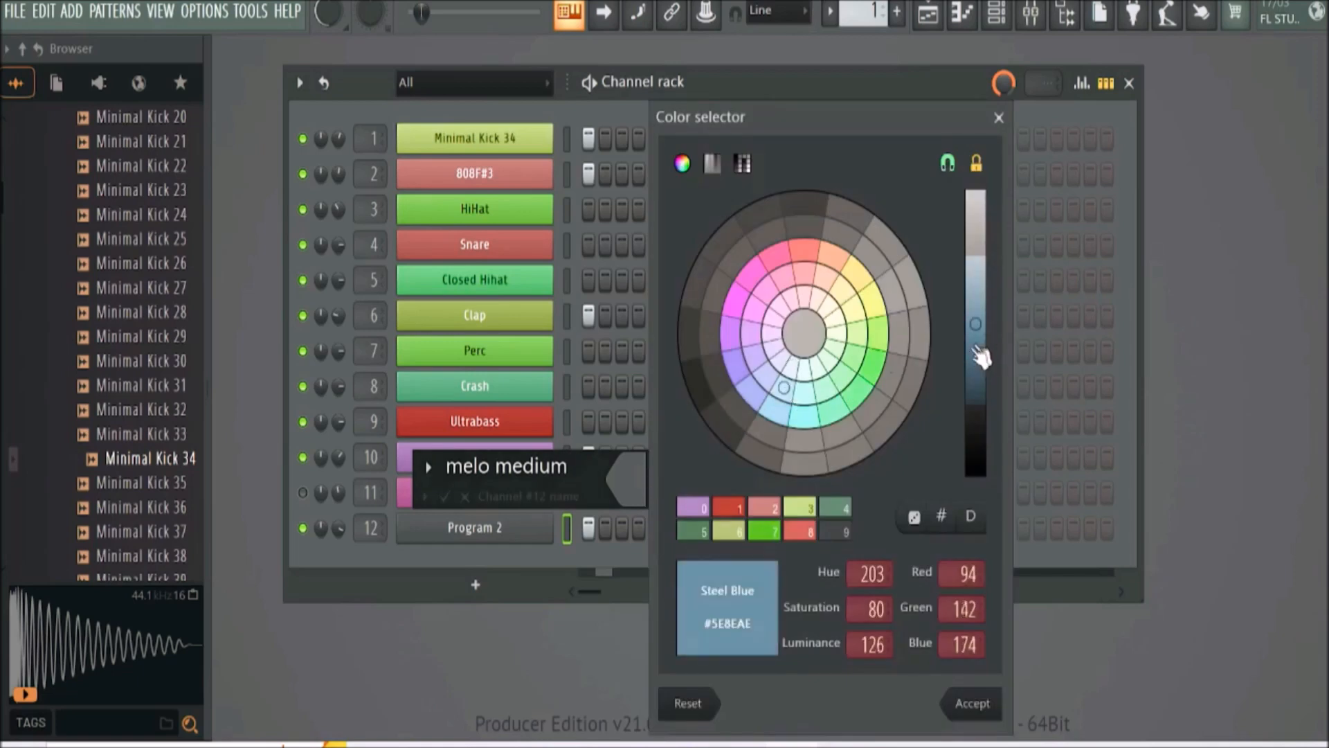
{"action": "left_click", "coordinate": [769, 377]}
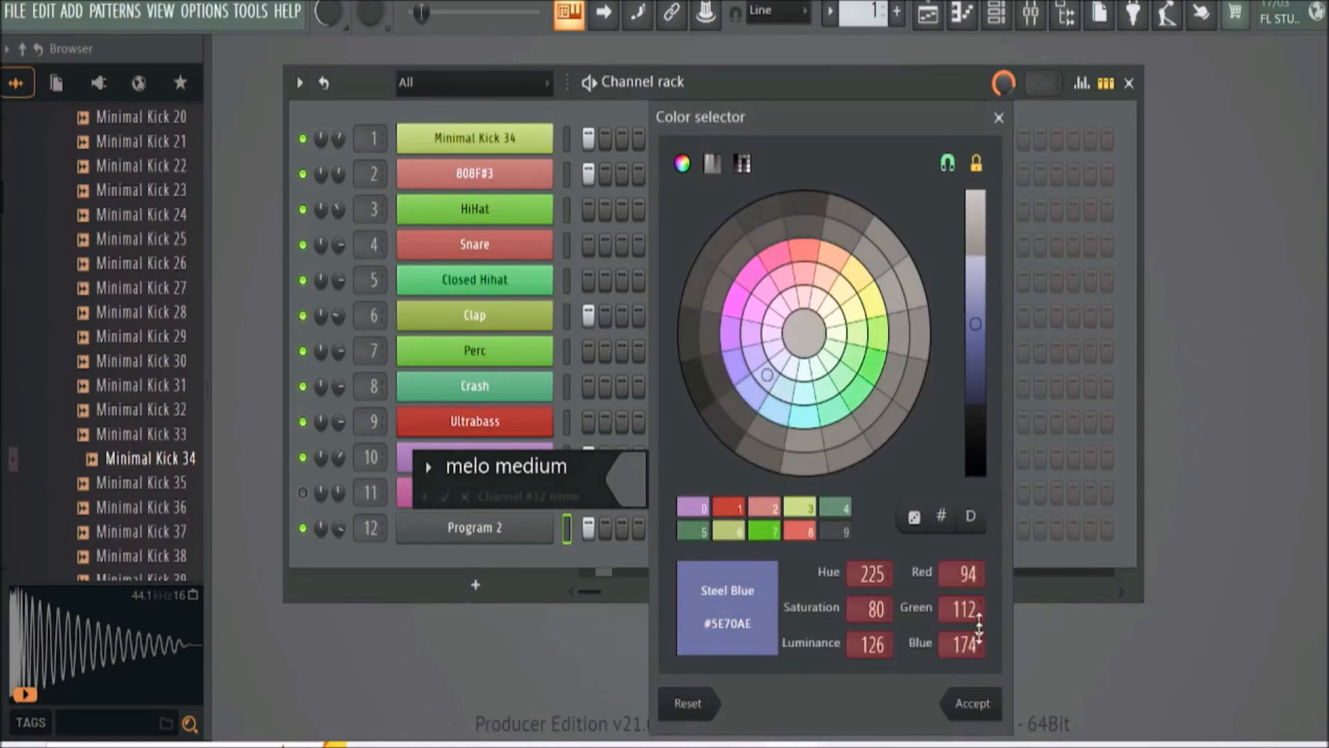
{"action": "left_click", "coordinate": [979, 700]}
{"action": "left_click", "coordinate": [447, 496]}
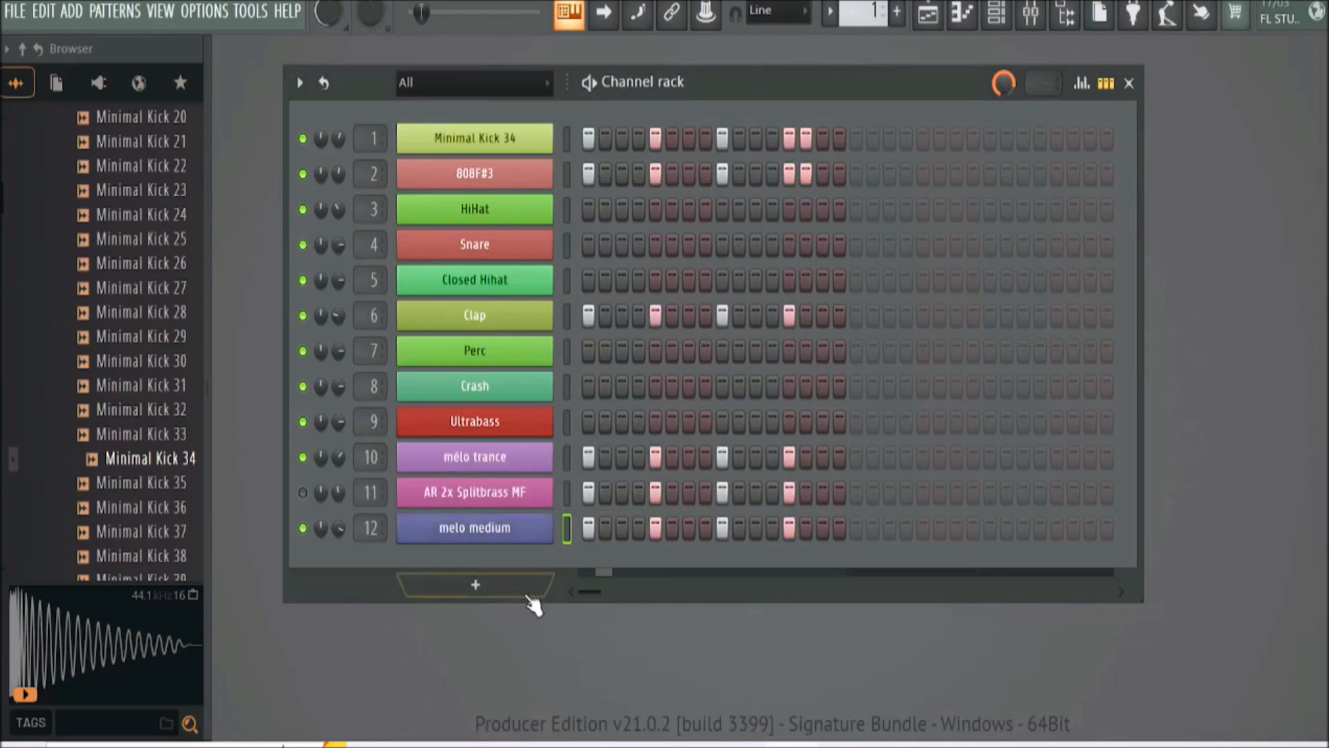
In pattern 6, fill every 4 steps on the mélo trance and melo medium channels
{"action": "left_click_drag", "start_coordinate": [856, 19], "coordinate": [856, 7]}
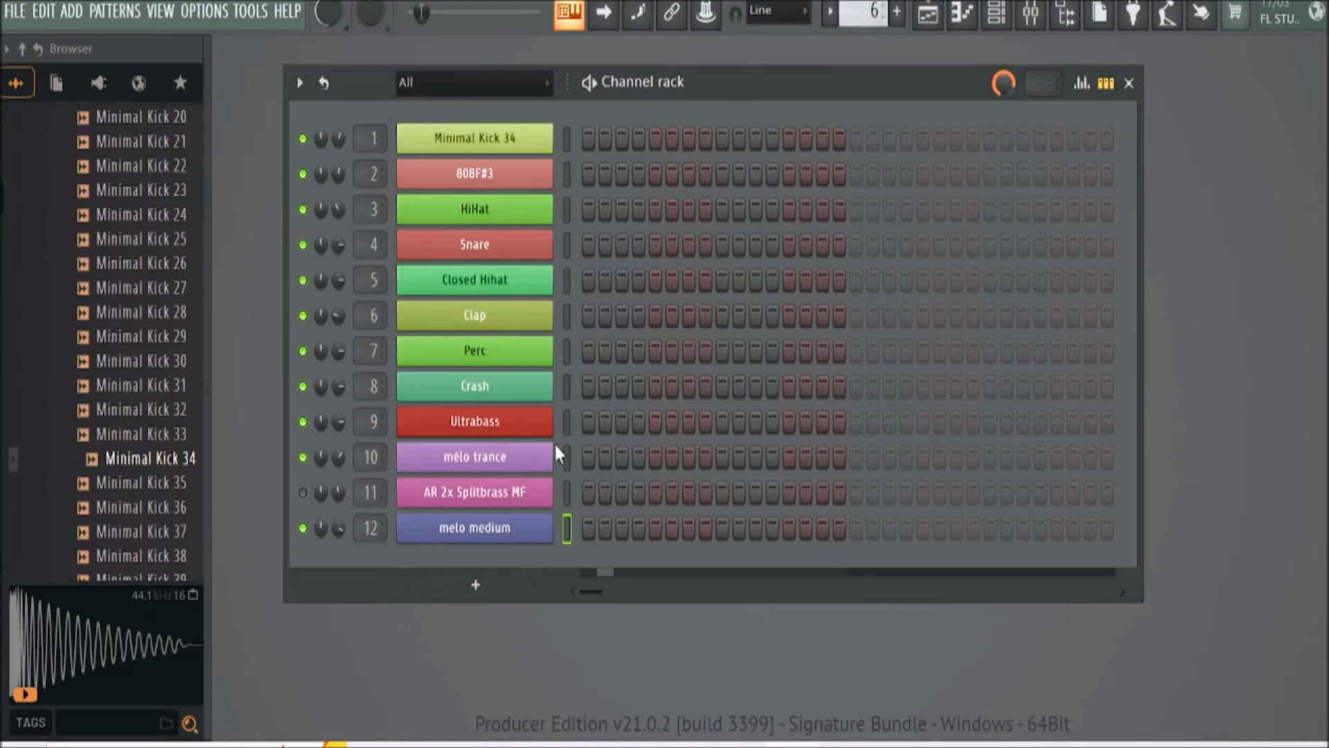
{"action": "right_click", "coordinate": [508, 460]}
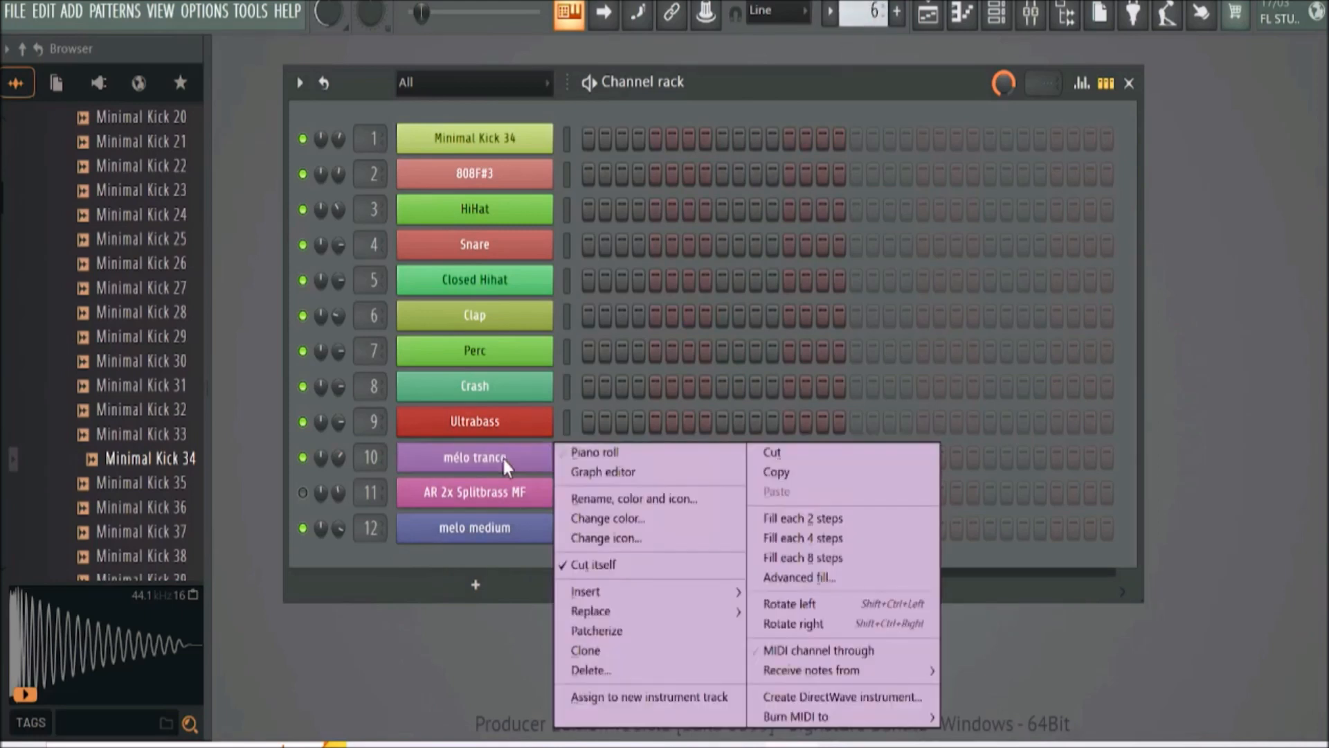
{"action": "left_click", "coordinate": [788, 534]}
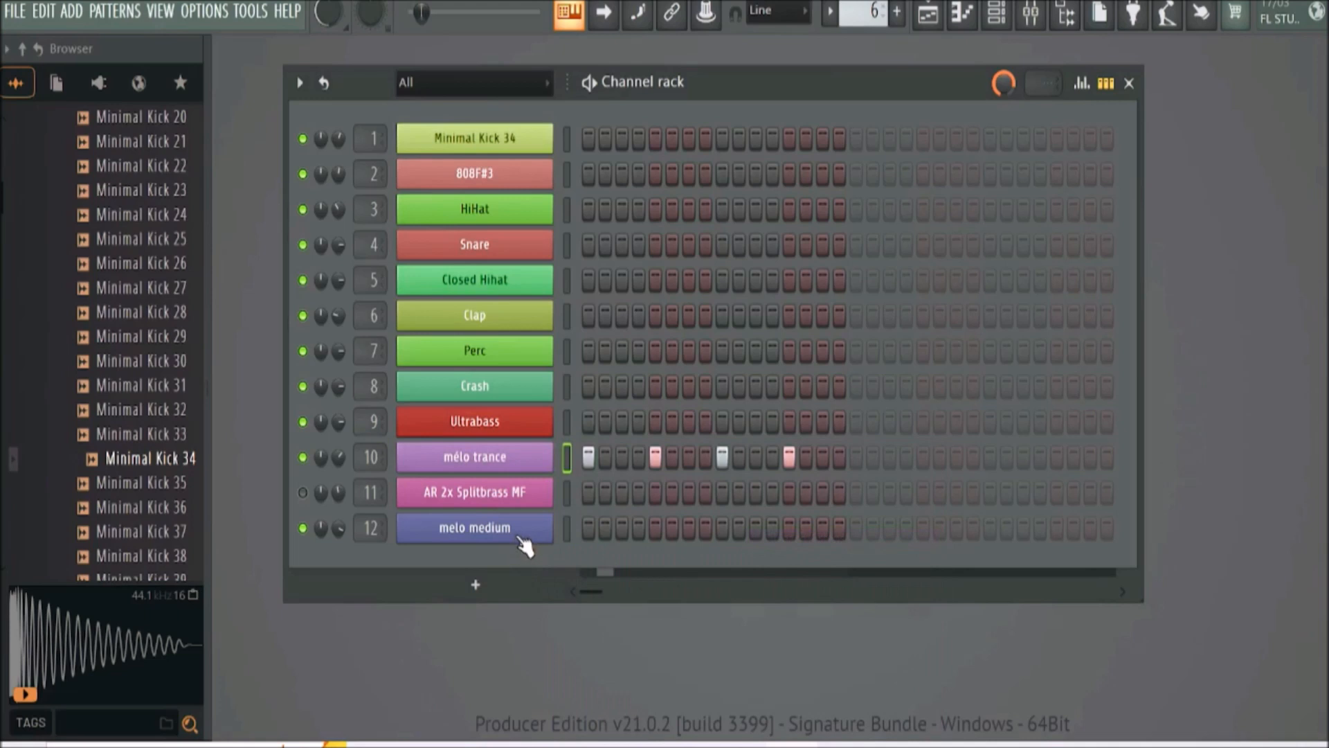
{"action": "right_click", "coordinate": [520, 537]}
{"action": "left_click", "coordinate": [785, 539]}
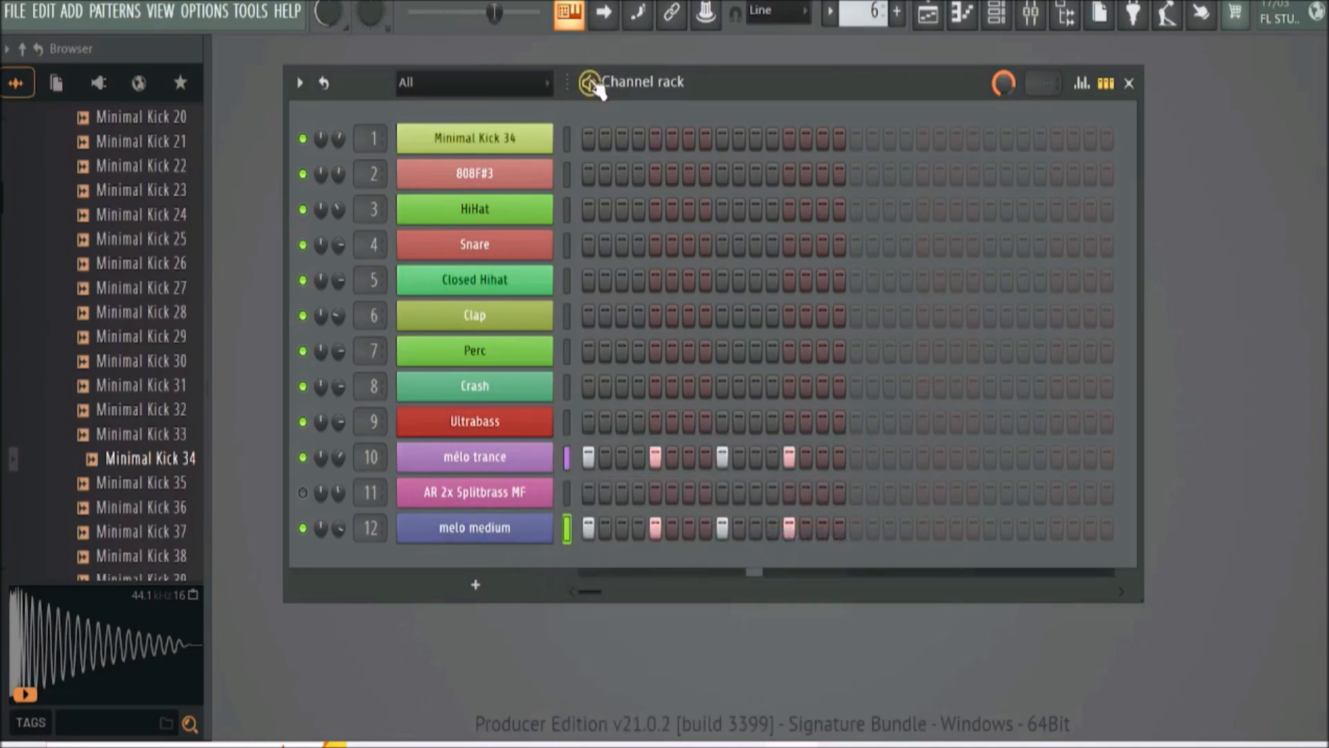
In pattern 1, cut the steps from the mélo trance and melo medium channels
{"action": "scroll", "coordinate": [867, 8], "scroll_direction": "down", "scroll_amount": 5}
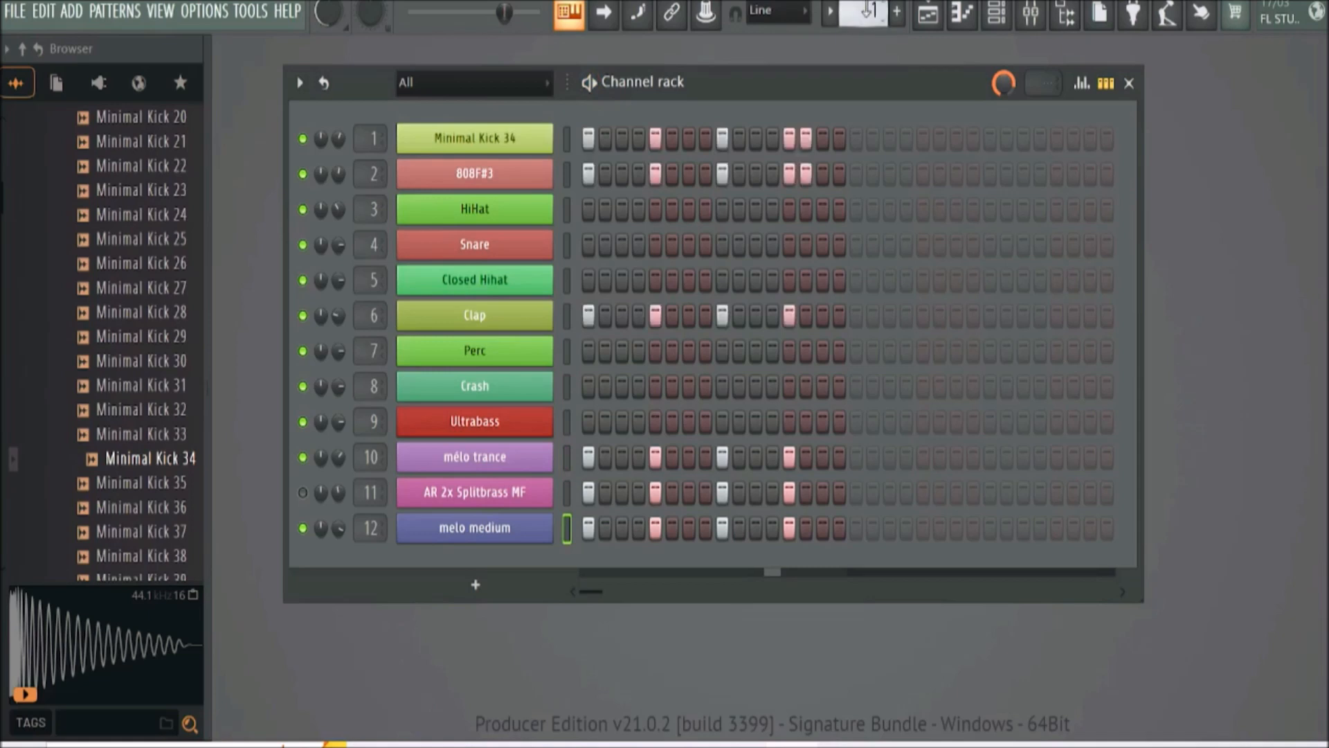
{"action": "right_click", "coordinate": [437, 472]}
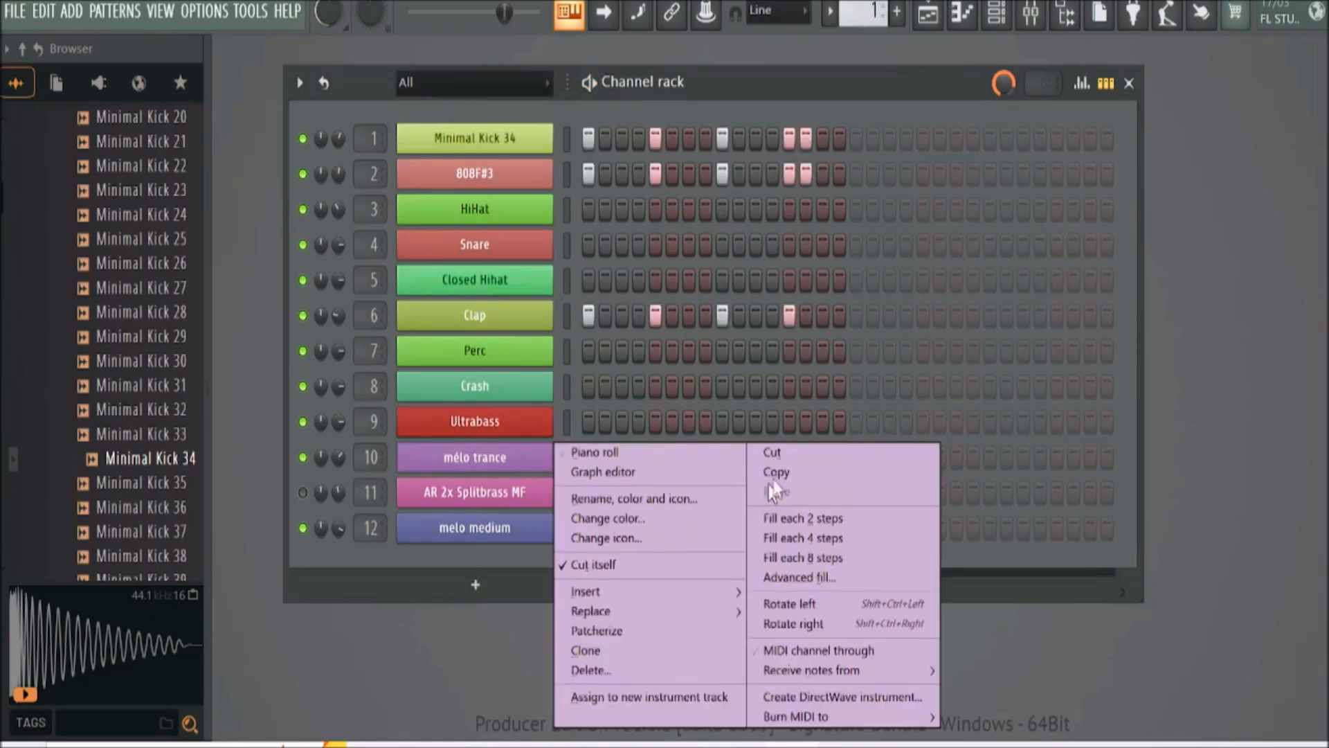
{"action": "left_click", "coordinate": [779, 454]}
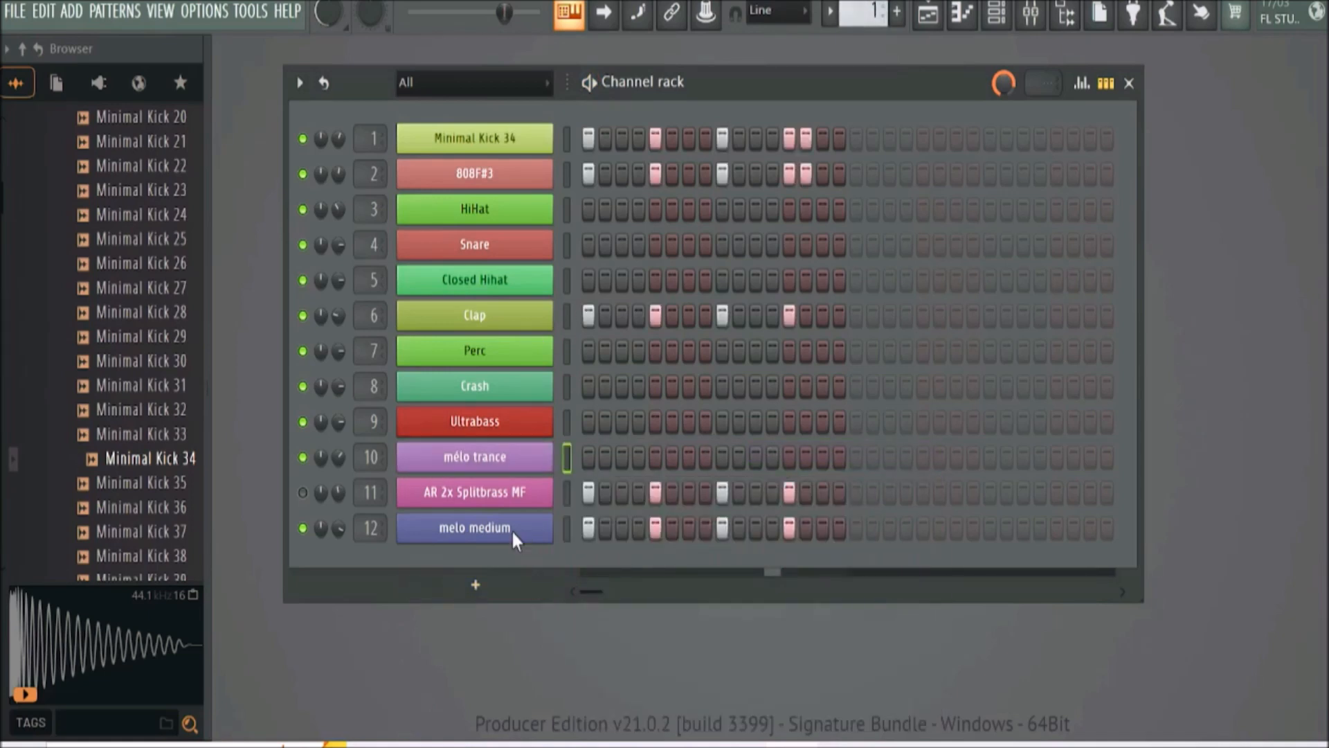
{"action": "right_click", "coordinate": [511, 529]}
{"action": "left_click", "coordinate": [779, 452]}
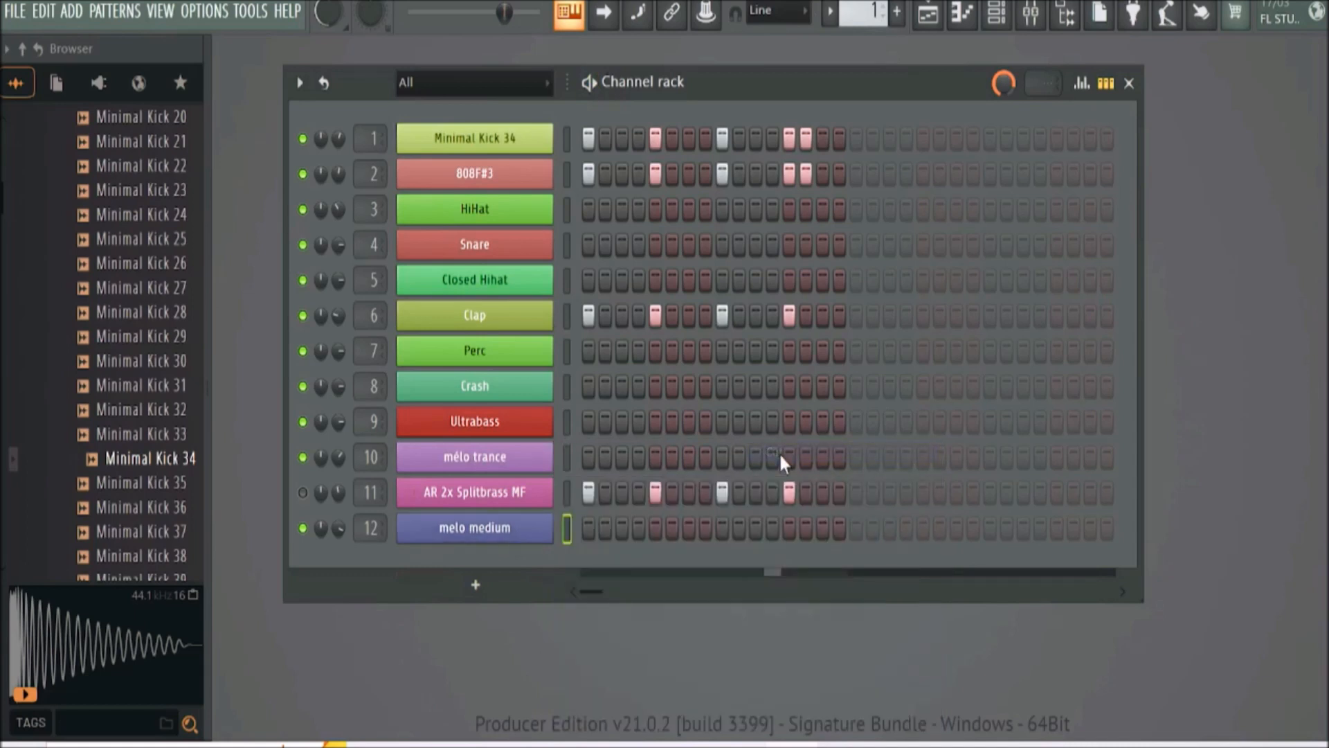
Rename the AR 2x Splitbrass MF channel to "bass synthe" and set its color to Rosy Brown, #BB7876
{"action": "right_click", "coordinate": [451, 500]}
{"action": "mouse_move", "coordinate": [603, 616]}
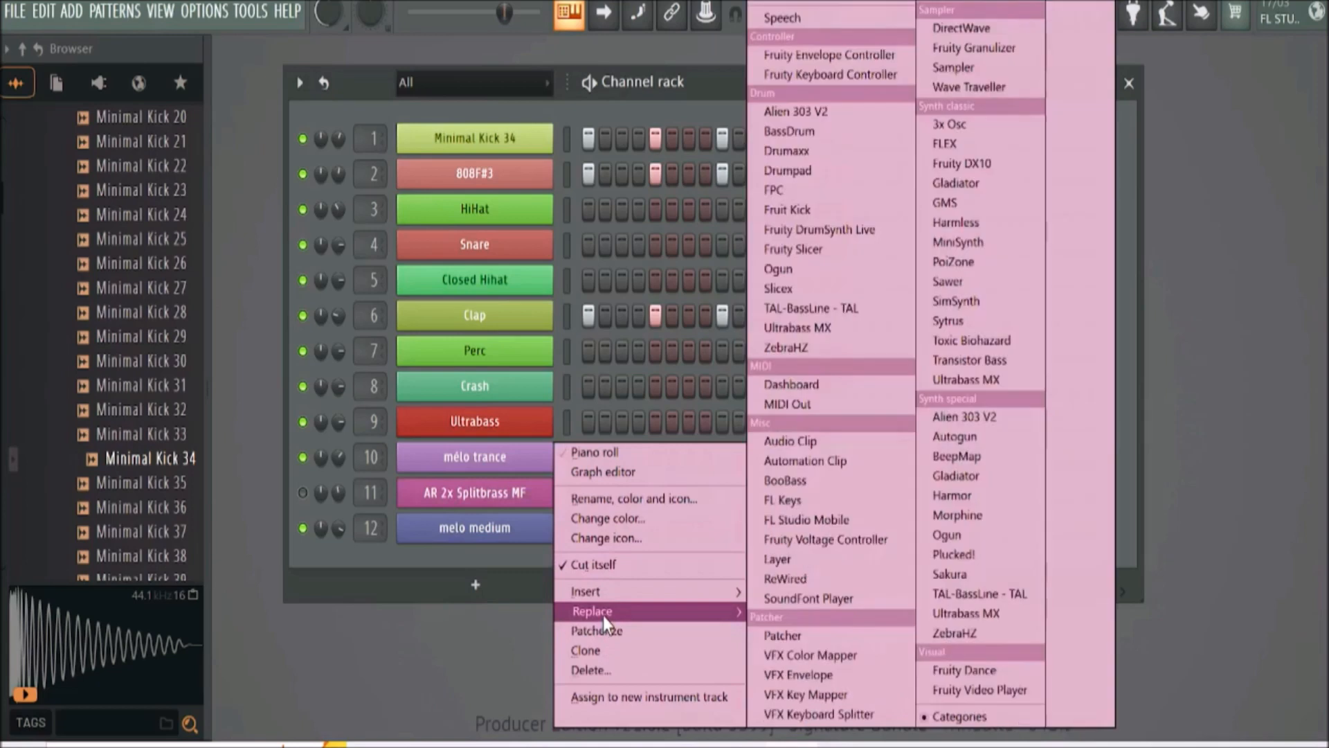
{"action": "left_click", "coordinate": [603, 495]}
{"action": "key", "text": "BackSpace"}
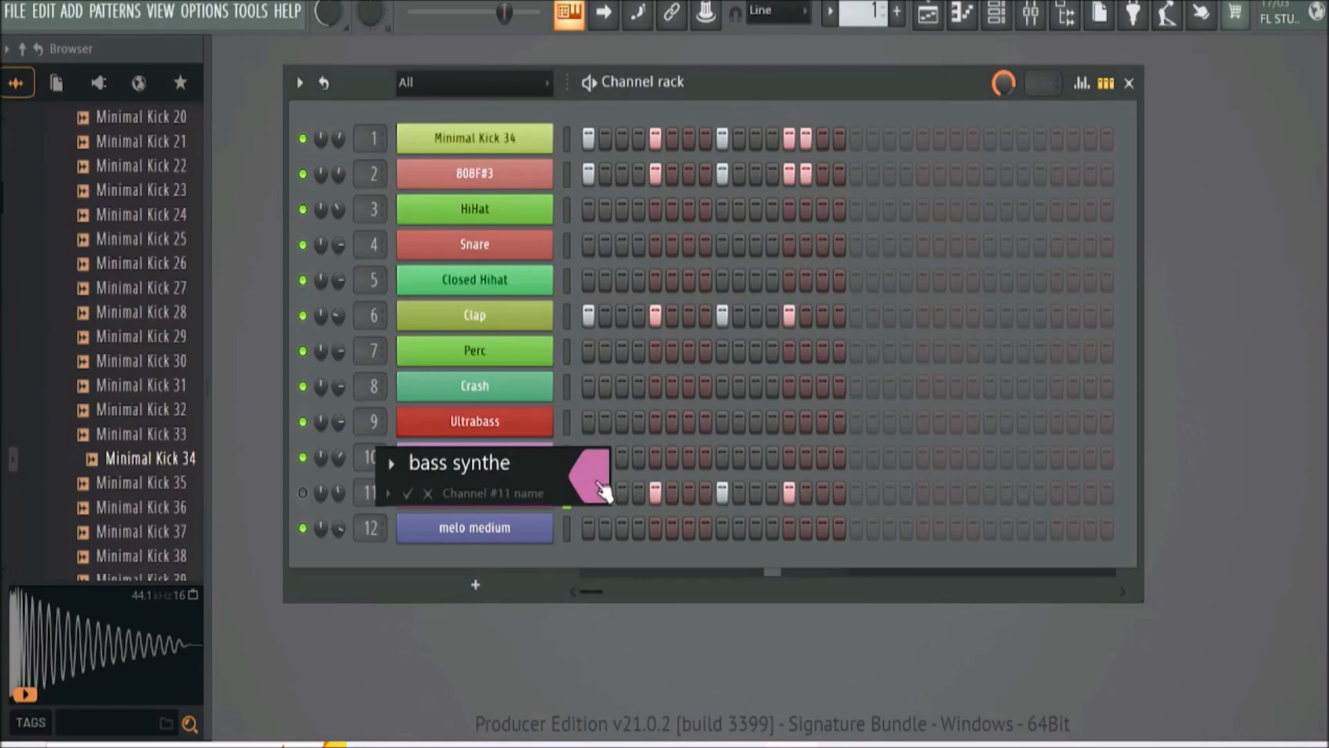
{"action": "left_click", "coordinate": [602, 493]}
{"action": "left_click", "coordinate": [768, 274]}
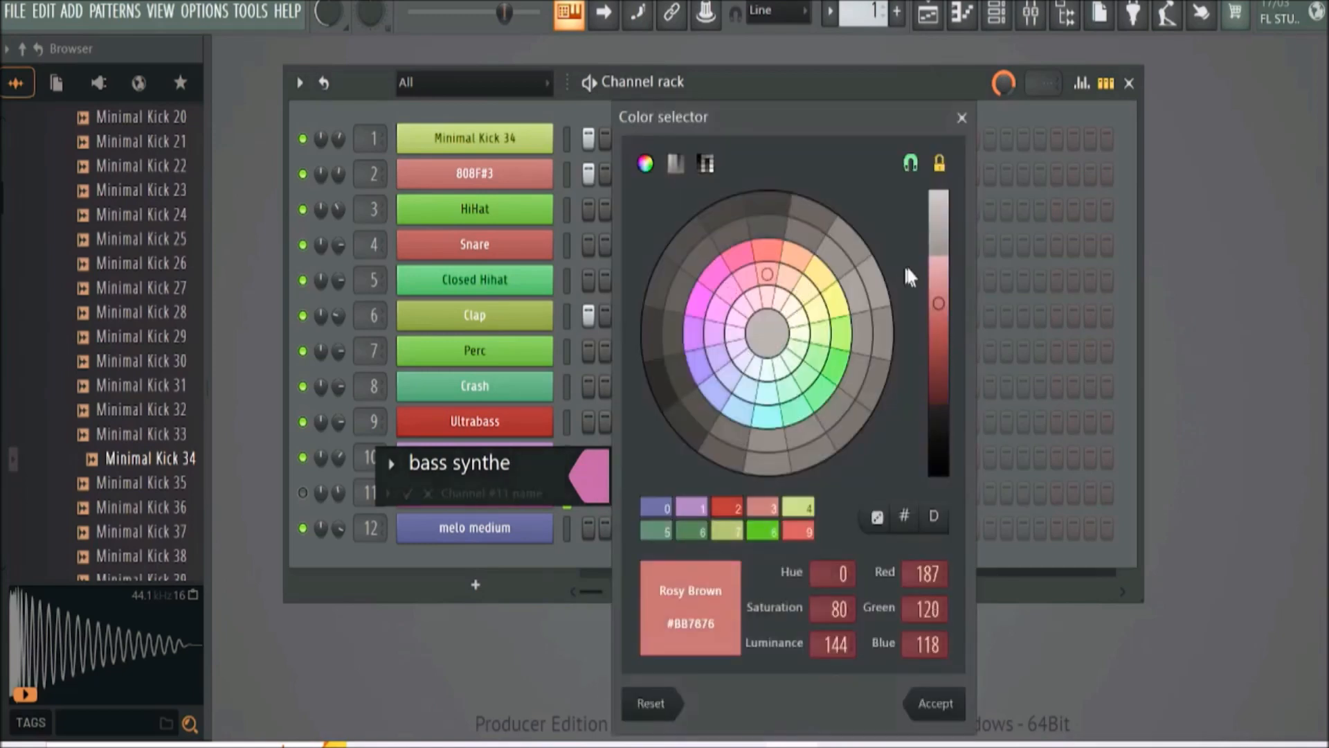
{"action": "left_click", "coordinate": [943, 701]}
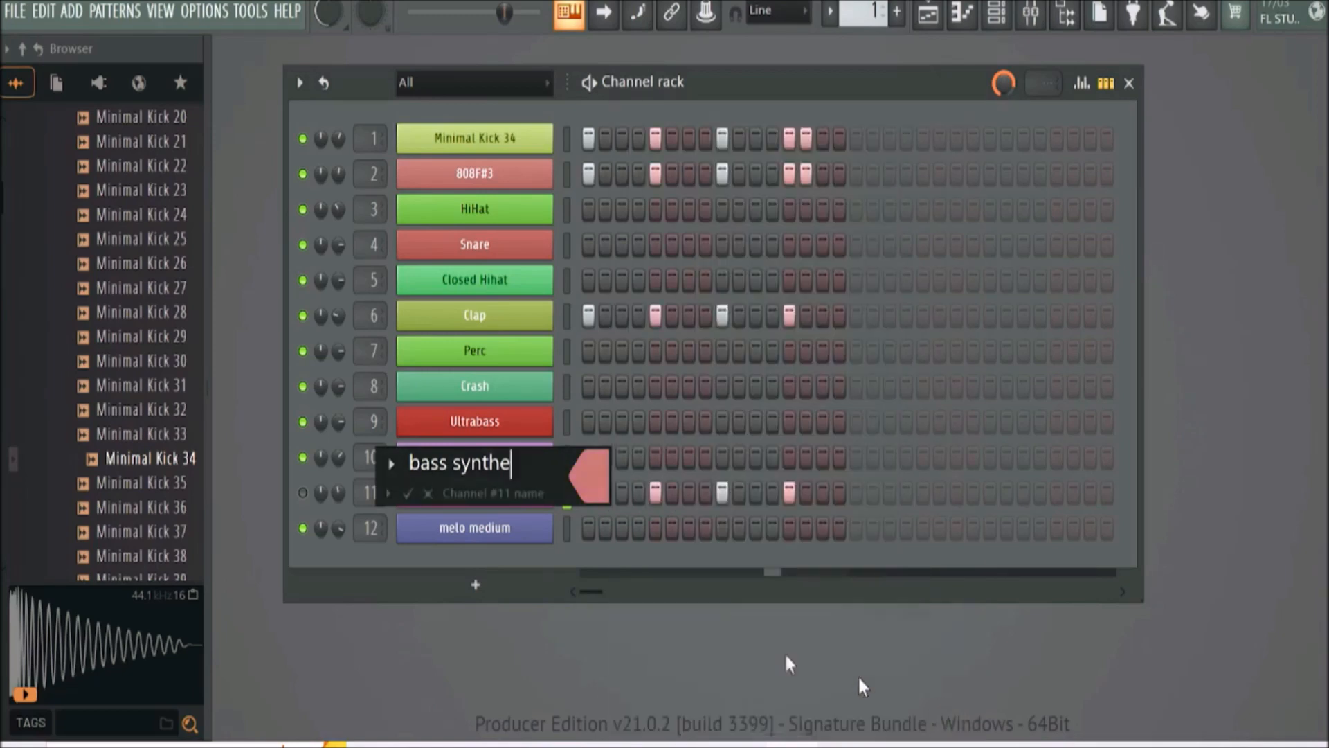
{"action": "left_click", "coordinate": [414, 493]}
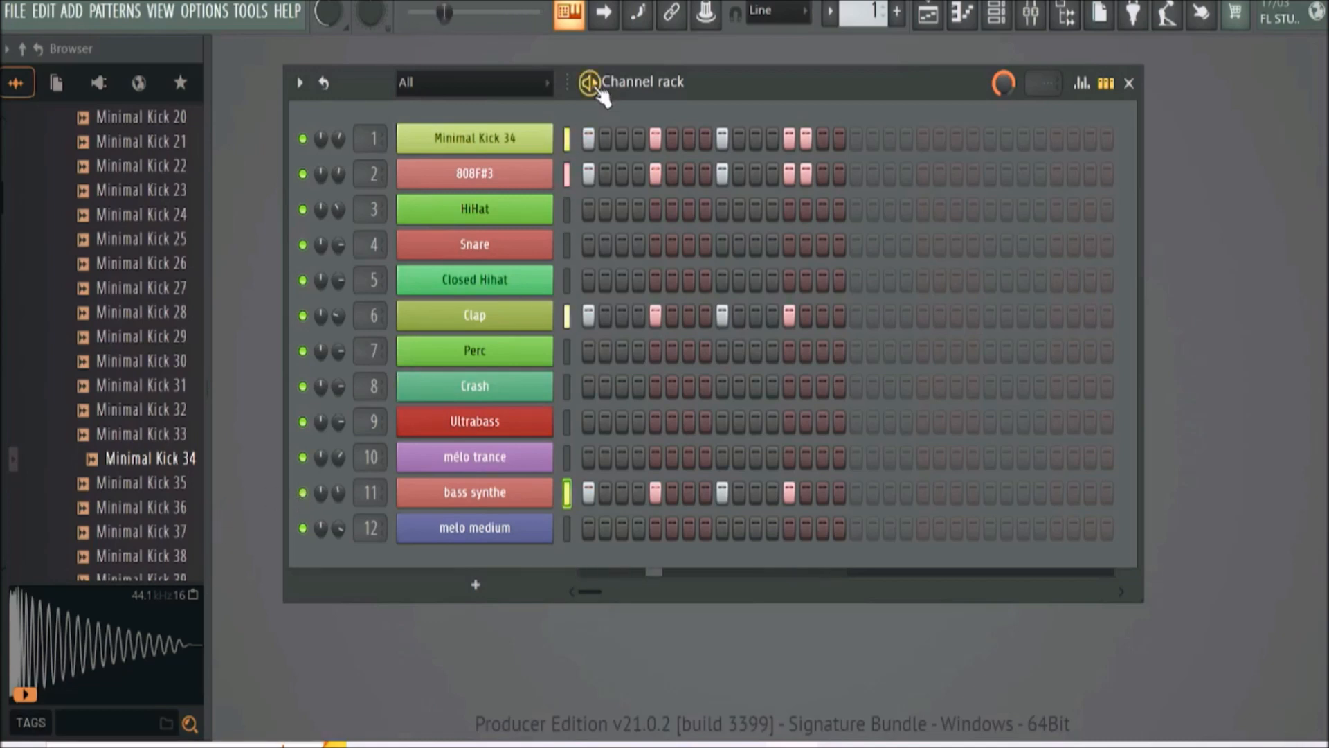
In the bass mixer track's Fruity parametric EQ 2, lower band 1's frequency and cut band 2 in the sub range
{"action": "left_click", "coordinate": [1031, 14]}
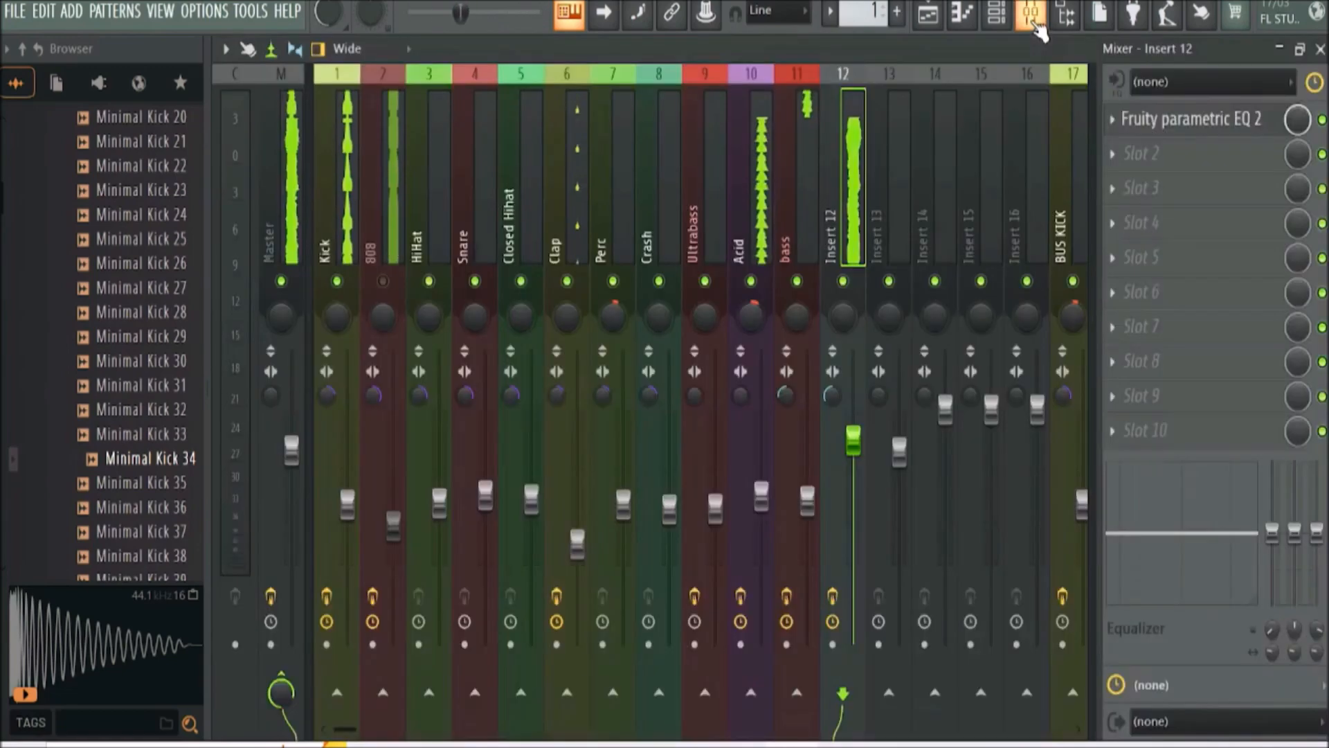
{"action": "left_click", "coordinate": [815, 173]}
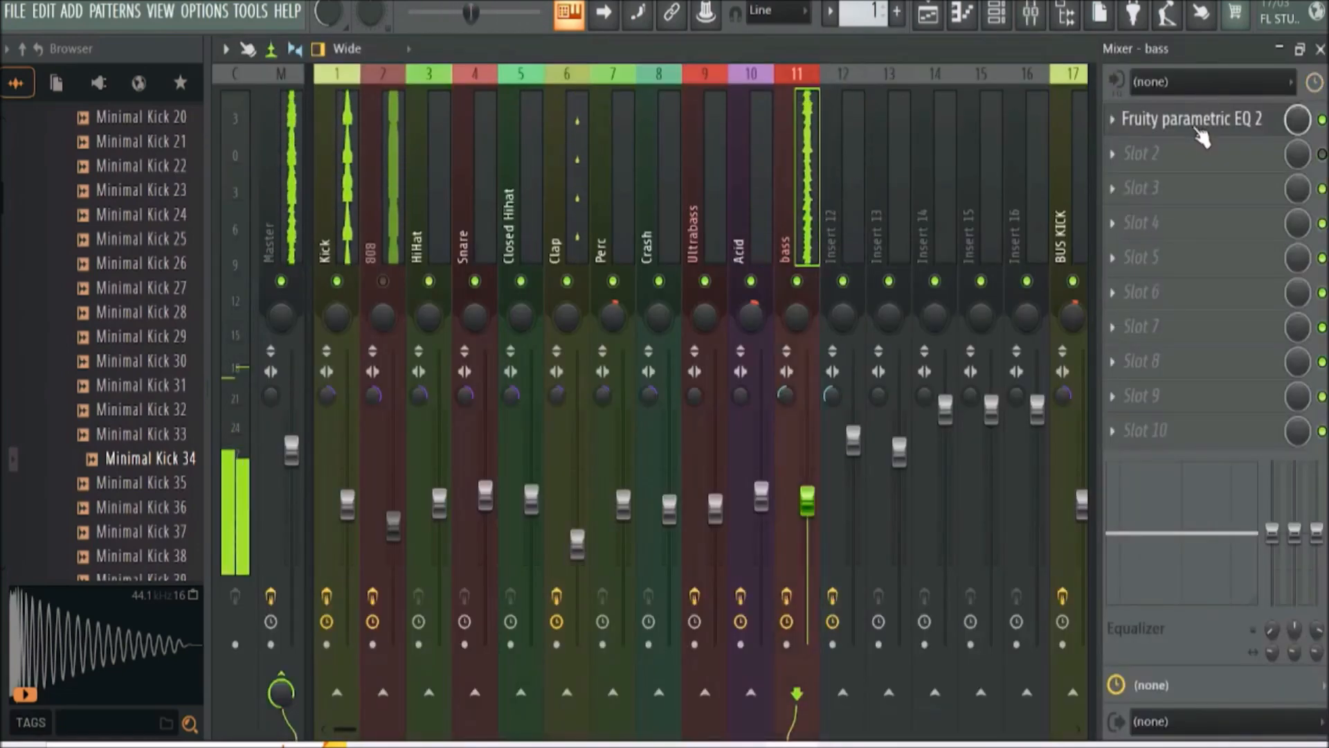
{"action": "left_click", "coordinate": [1198, 128]}
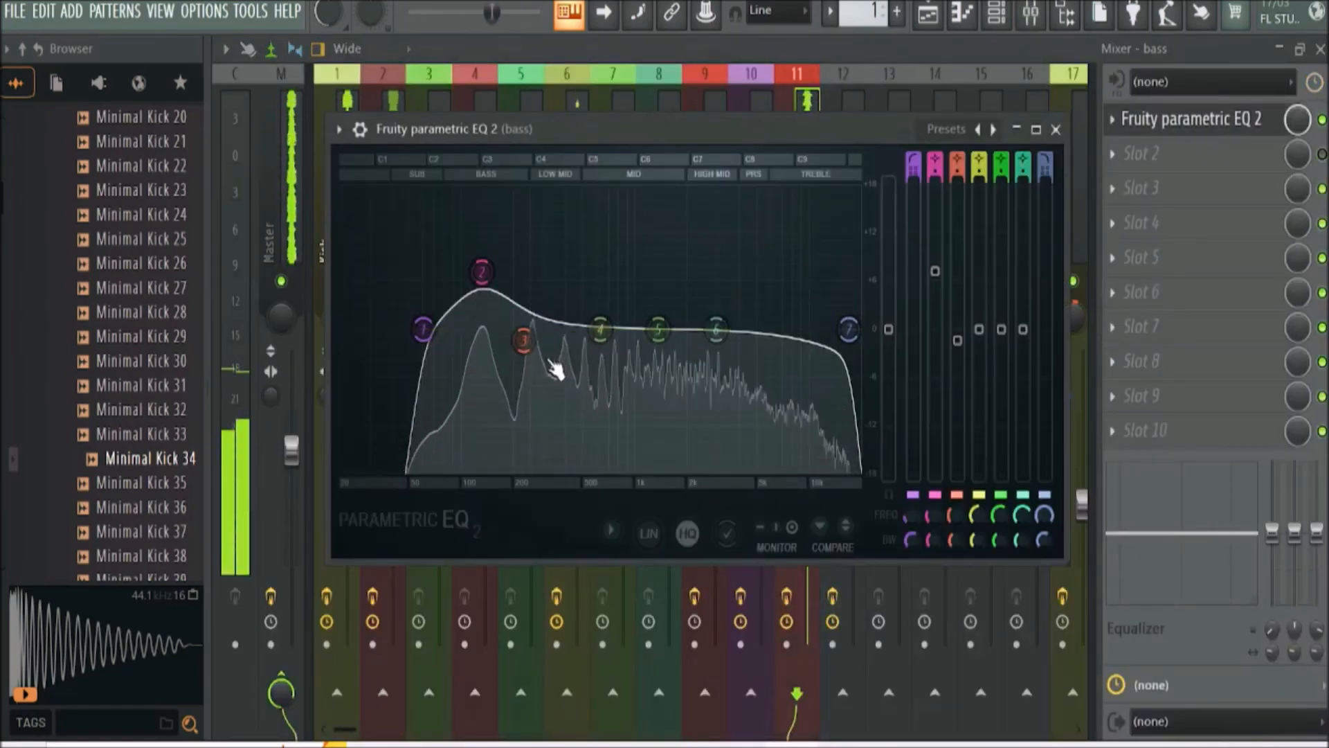
{"action": "left_click_drag", "start_coordinate": [487, 284], "coordinate": [376, 330]}
{"action": "left_click_drag", "start_coordinate": [483, 309], "coordinate": [420, 364]}
Boost the bass track's EQ band 3 at about 136 Hz and narrow its bandwidth
{"action": "left_click_drag", "start_coordinate": [542, 308], "coordinate": [491, 298]}
{"action": "left_click_drag", "start_coordinate": [956, 542], "coordinate": [956, 532]}
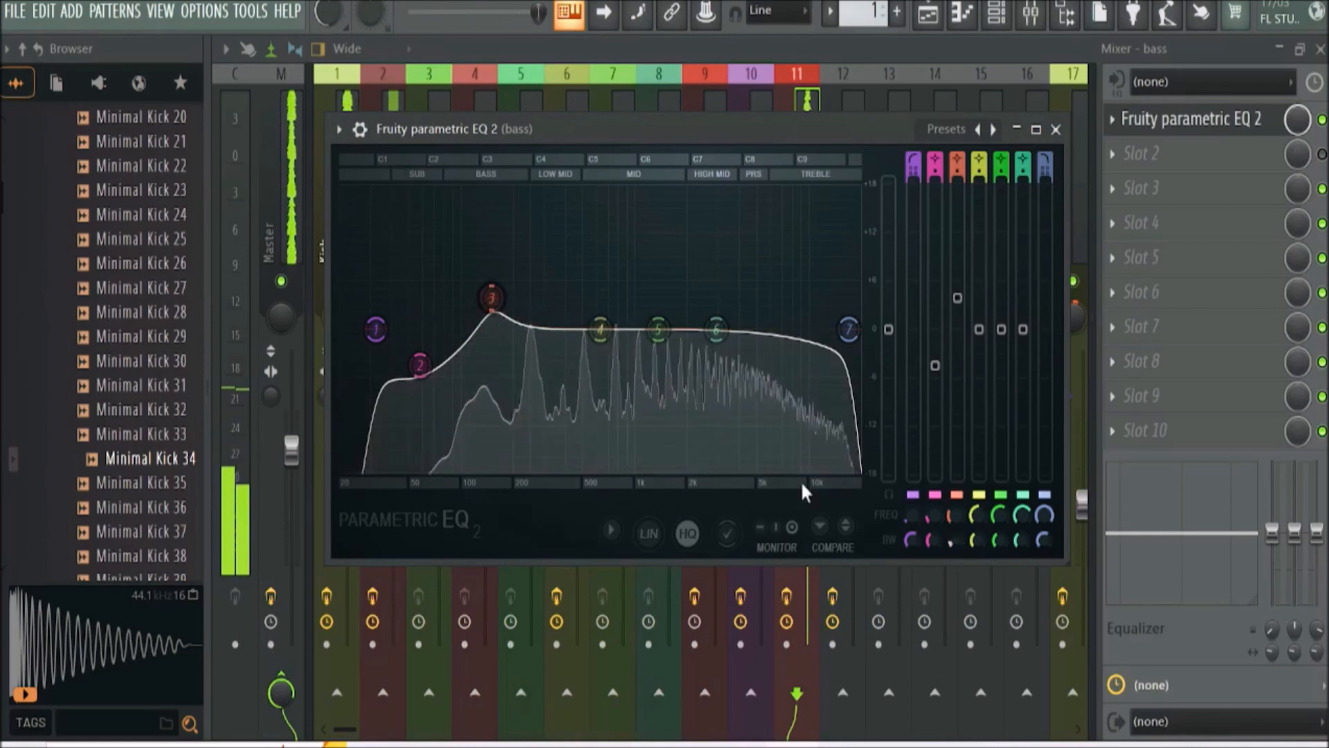
{"action": "left_click_drag", "start_coordinate": [491, 298], "coordinate": [484, 296]}
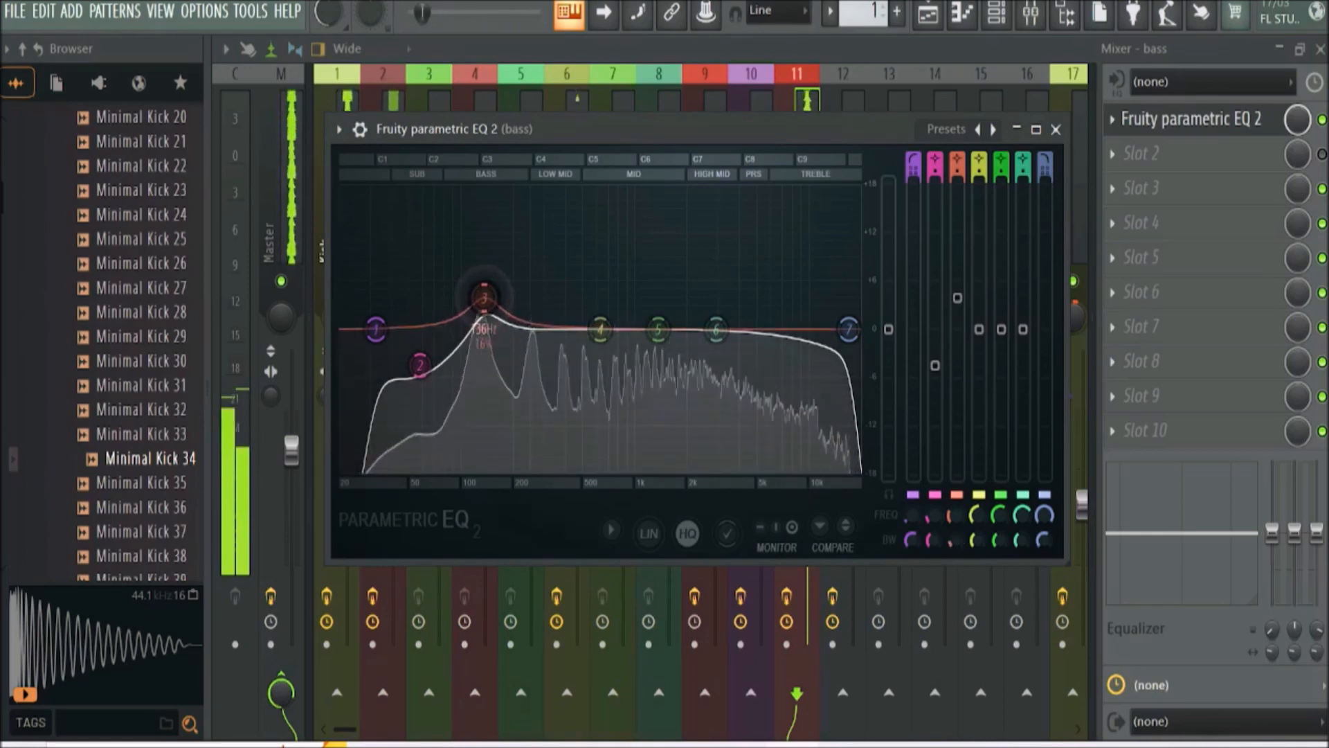
Boost EQ band 4 with a very narrow bandwidth and place it at about 200 Hz on the bass track
{"action": "left_click_drag", "start_coordinate": [600, 329], "coordinate": [592, 265]}
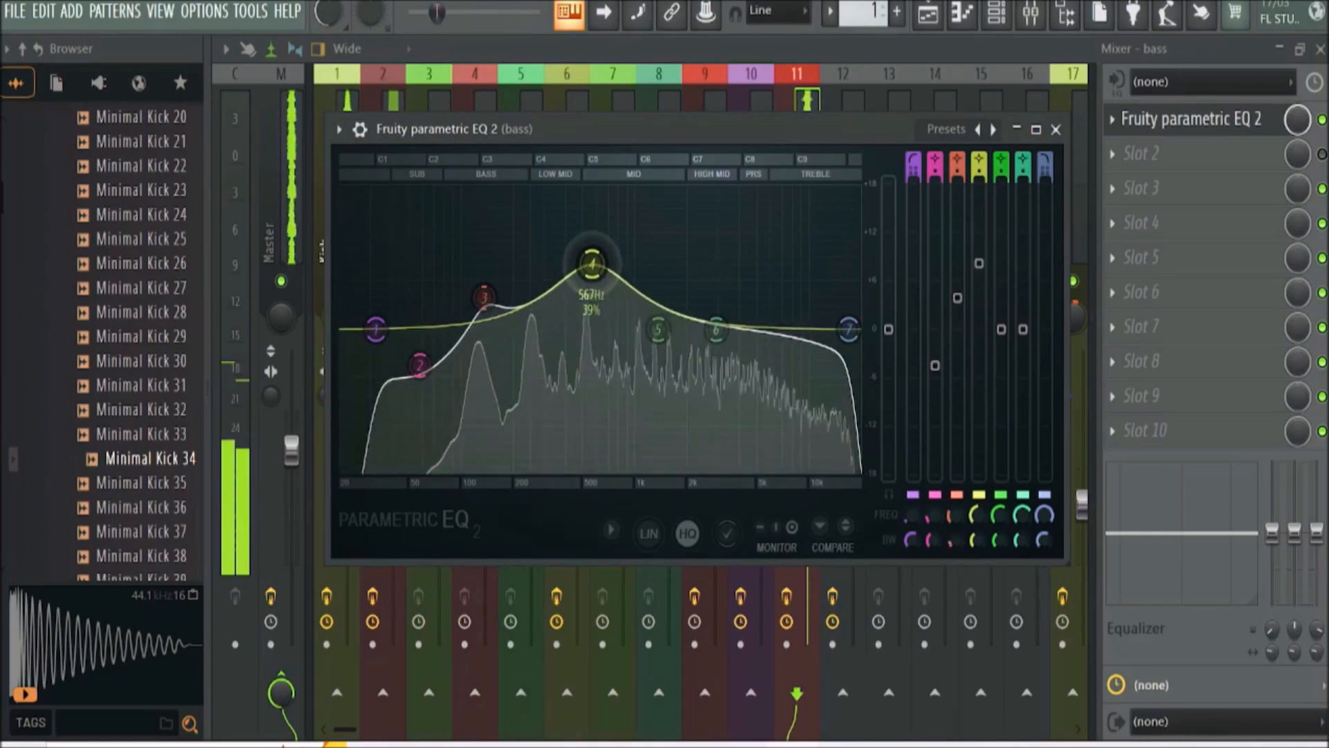
{"action": "mouse_move", "coordinate": [592, 264]}
{"action": "left_mouse_down"}
{"action": "mouse_move", "coordinate": [560, 262]}
{"action": "mouse_move", "coordinate": [574, 260]}
{"action": "left_mouse_up"}
{"action": "left_click_drag", "start_coordinate": [986, 539], "coordinate": [987, 582]}
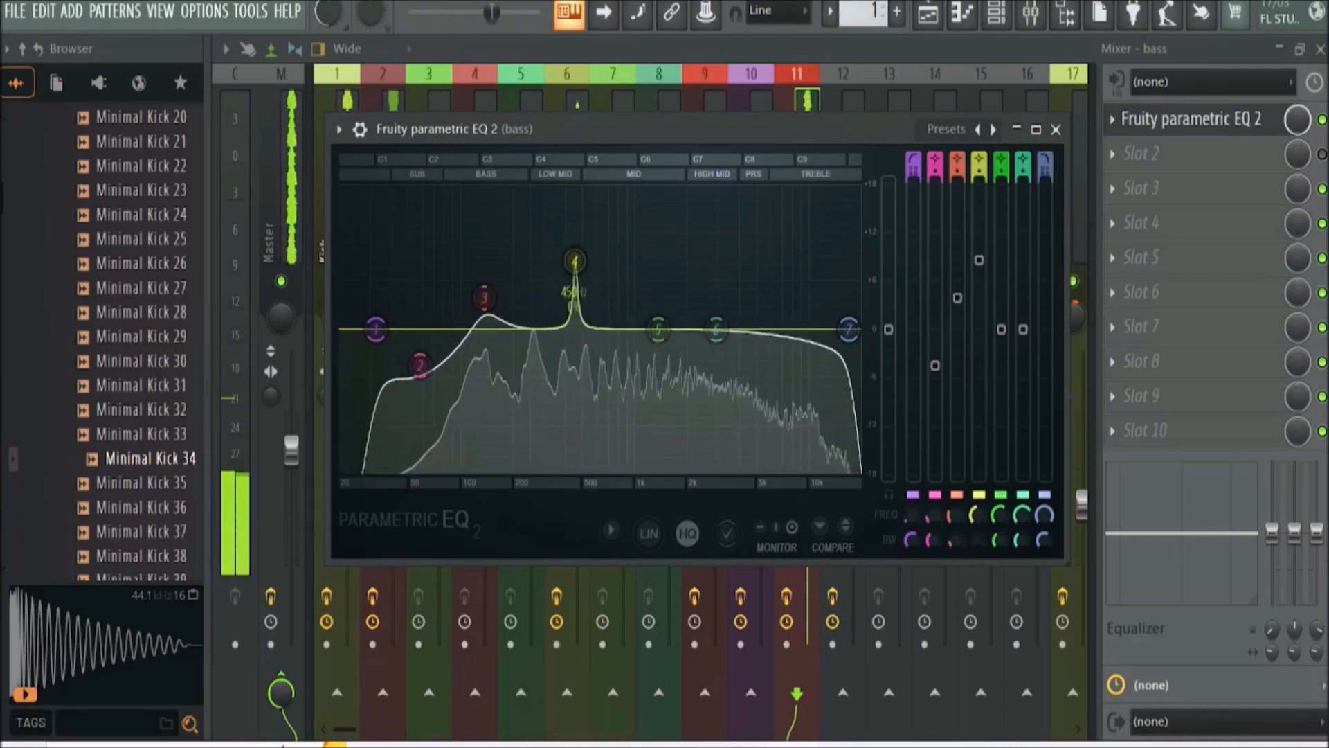
{"action": "left_click_drag", "start_coordinate": [580, 266], "coordinate": [515, 268]}
Boost EQ band 5 at about 1222 Hz and band 6 in the treble range, then close the EQ and mixer
{"action": "left_click_drag", "start_coordinate": [658, 331], "coordinate": [650, 270]}
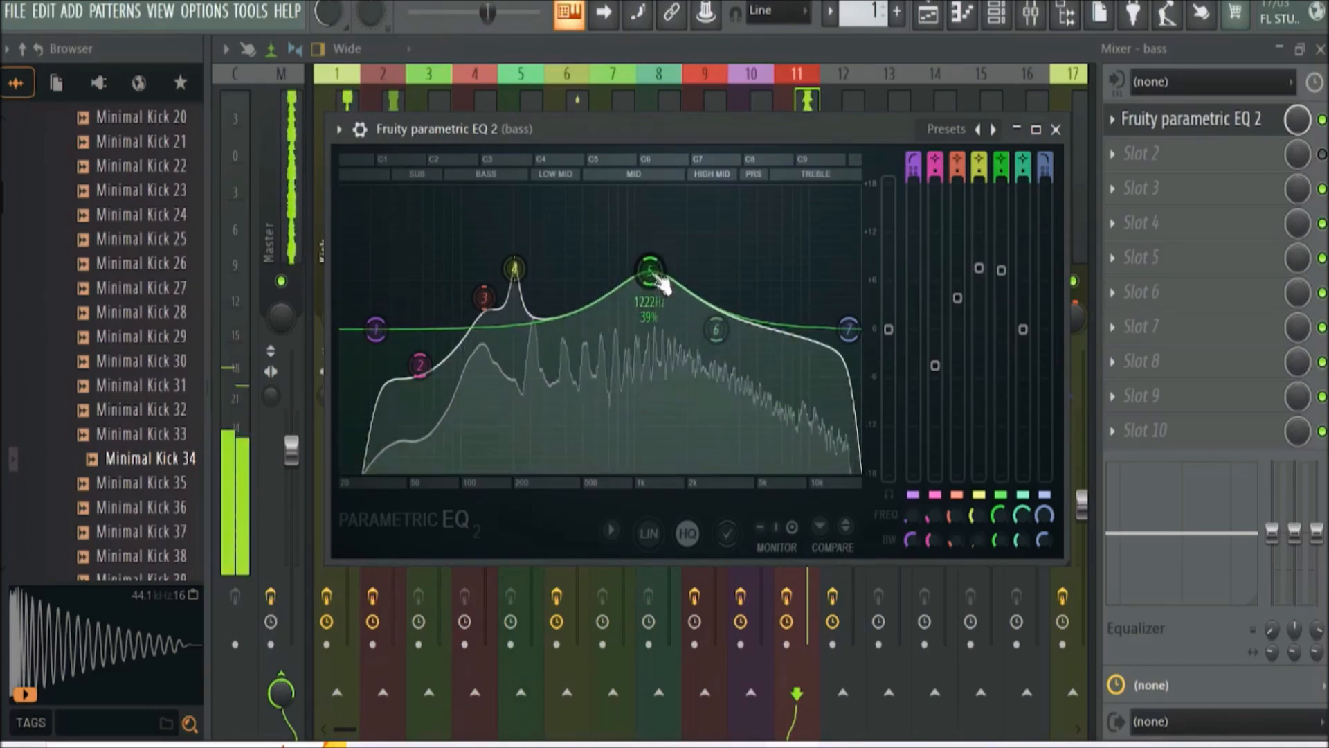
{"action": "left_click_drag", "start_coordinate": [718, 330], "coordinate": [788, 284]}
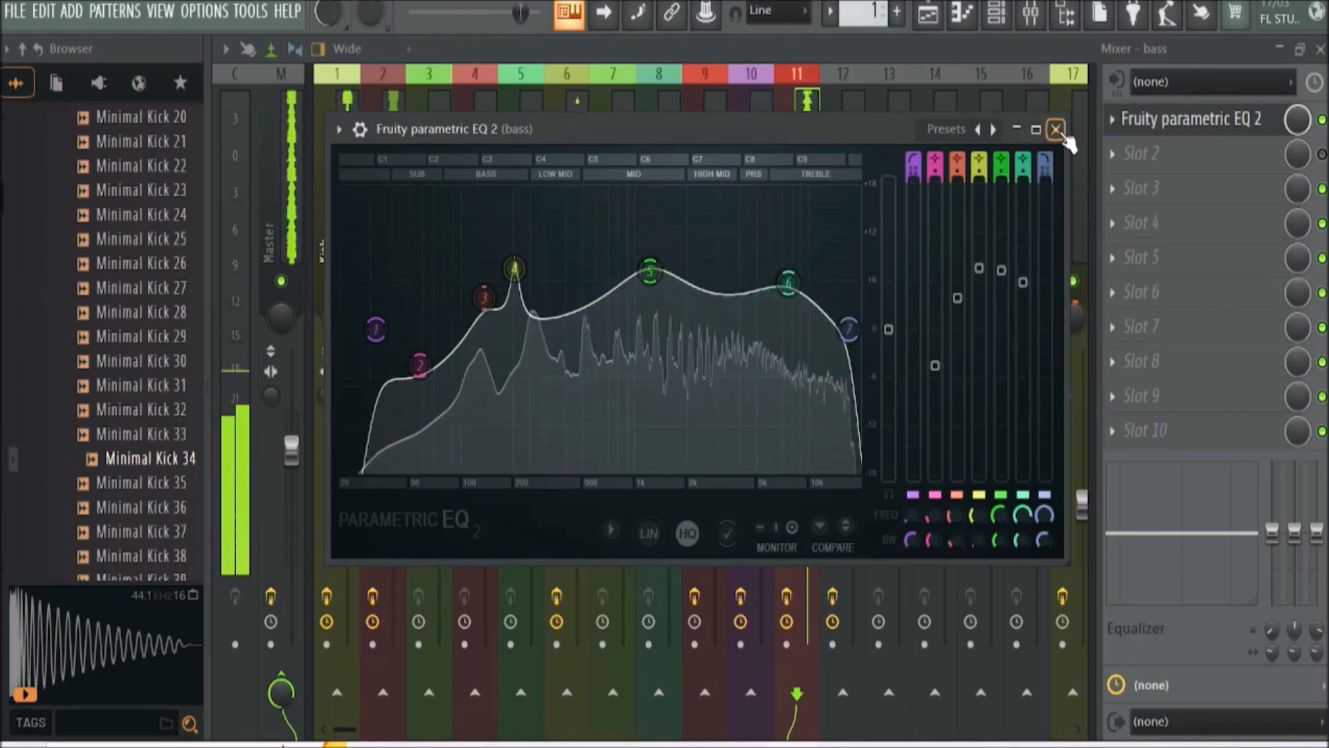
{"action": "left_click", "coordinate": [1056, 128]}
{"action": "left_click", "coordinate": [1321, 49]}
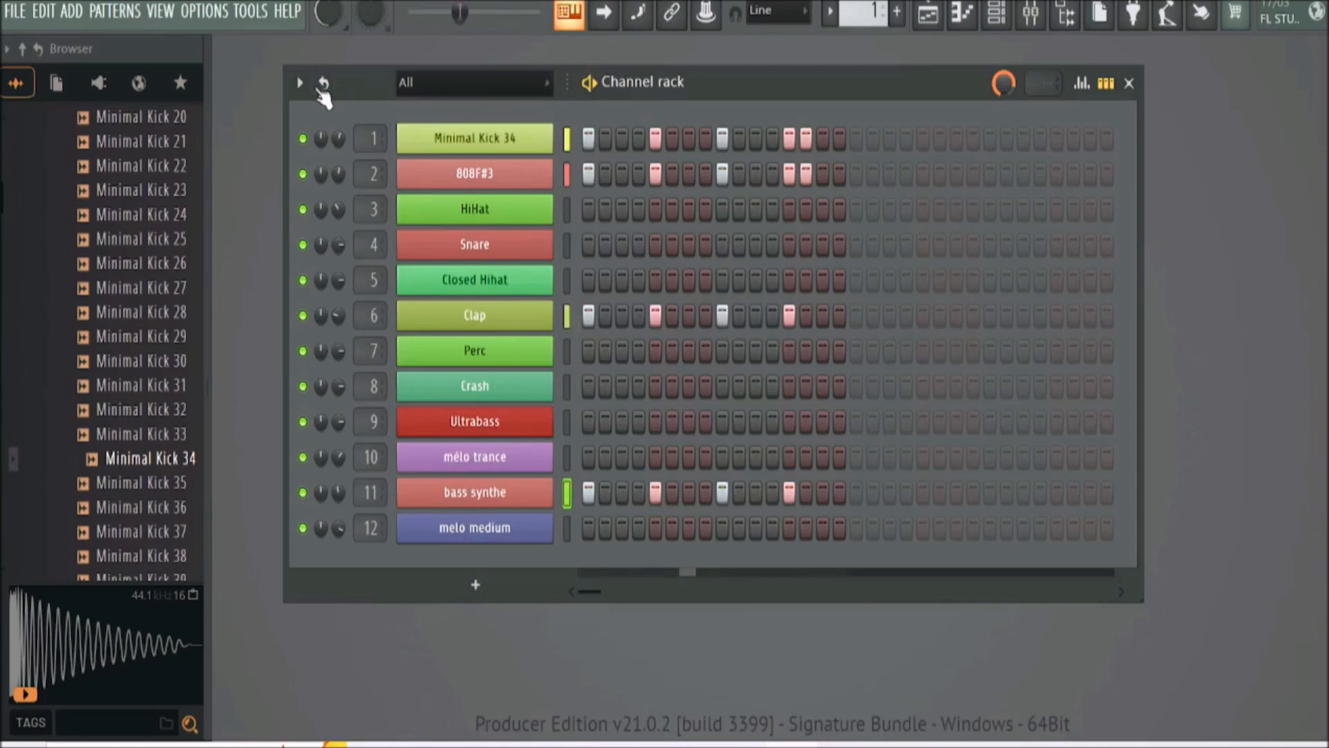
Stop playback and replace the Ultrabass channel's instrument with PoiZone
{"action": "key", "text": "space"}
{"action": "left_click", "coordinate": [530, 431]}
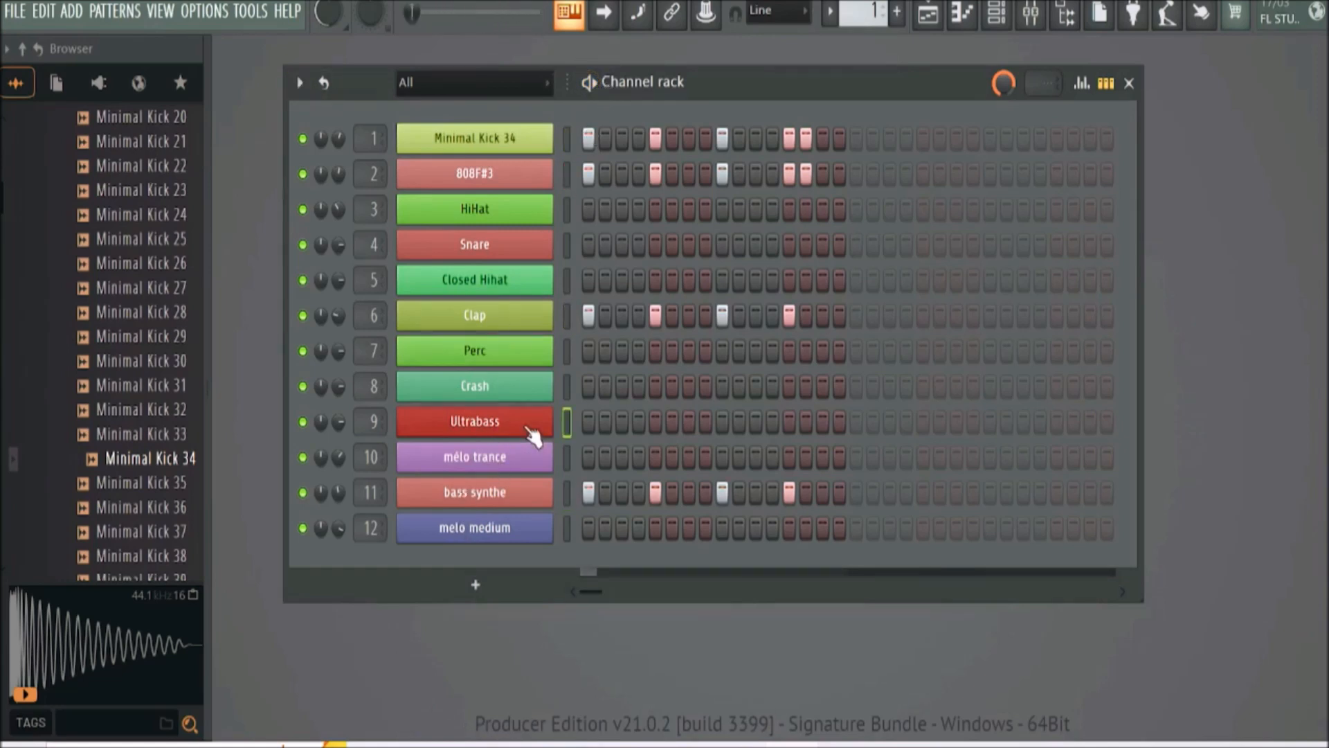
{"action": "right_click", "coordinate": [527, 430]}
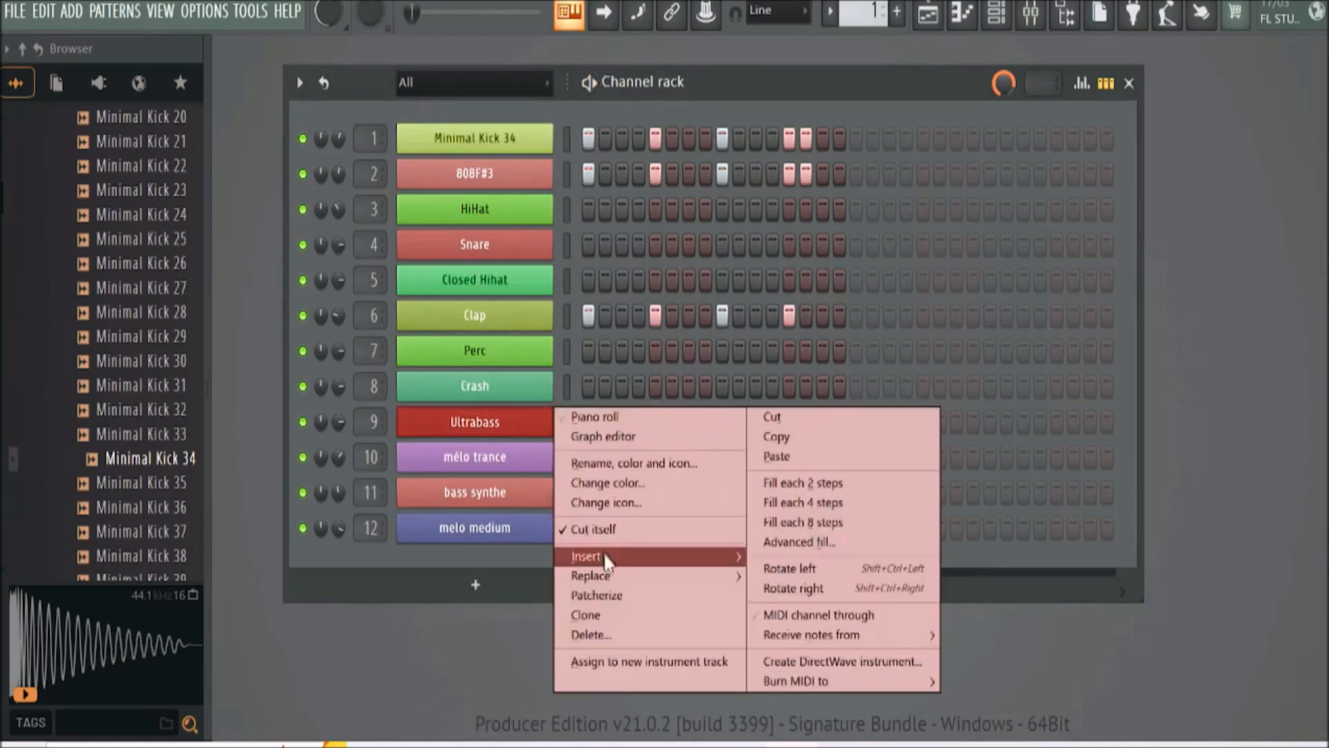
{"action": "mouse_move", "coordinate": [616, 578]}
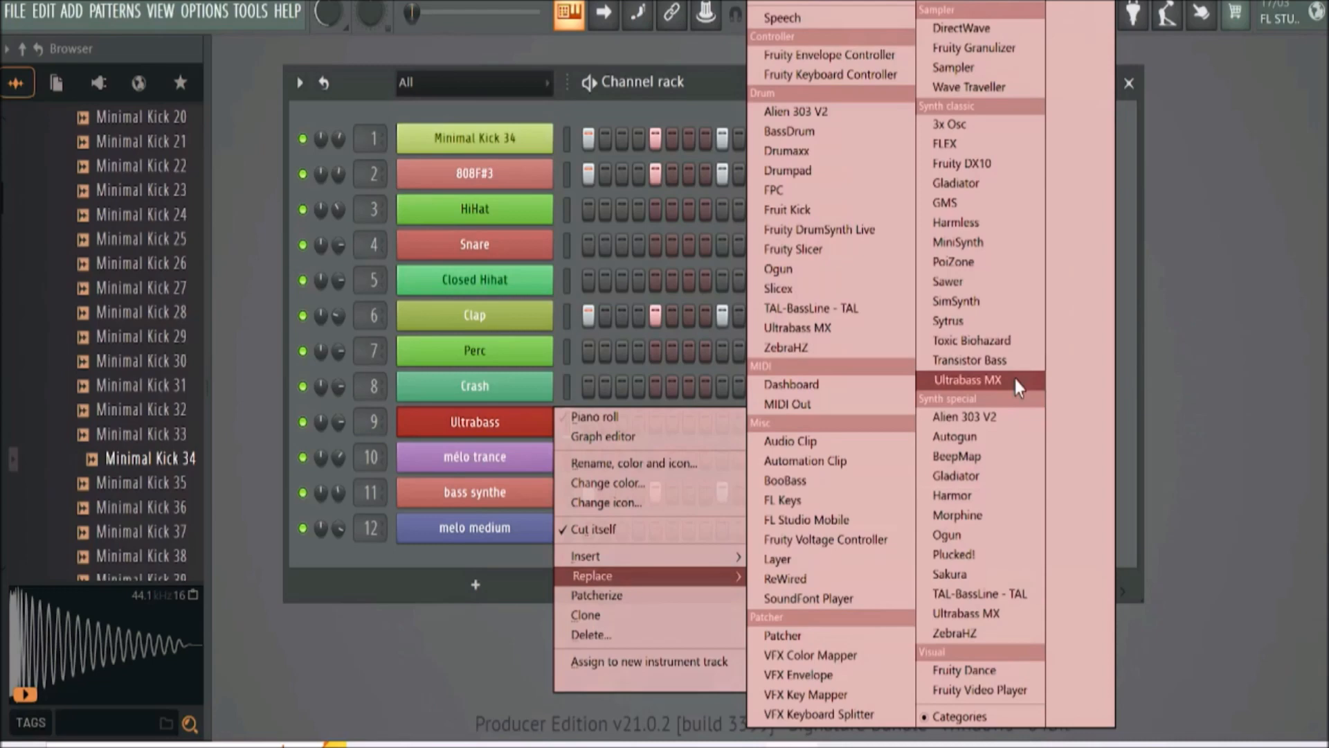
{"action": "left_click", "coordinate": [974, 264]}
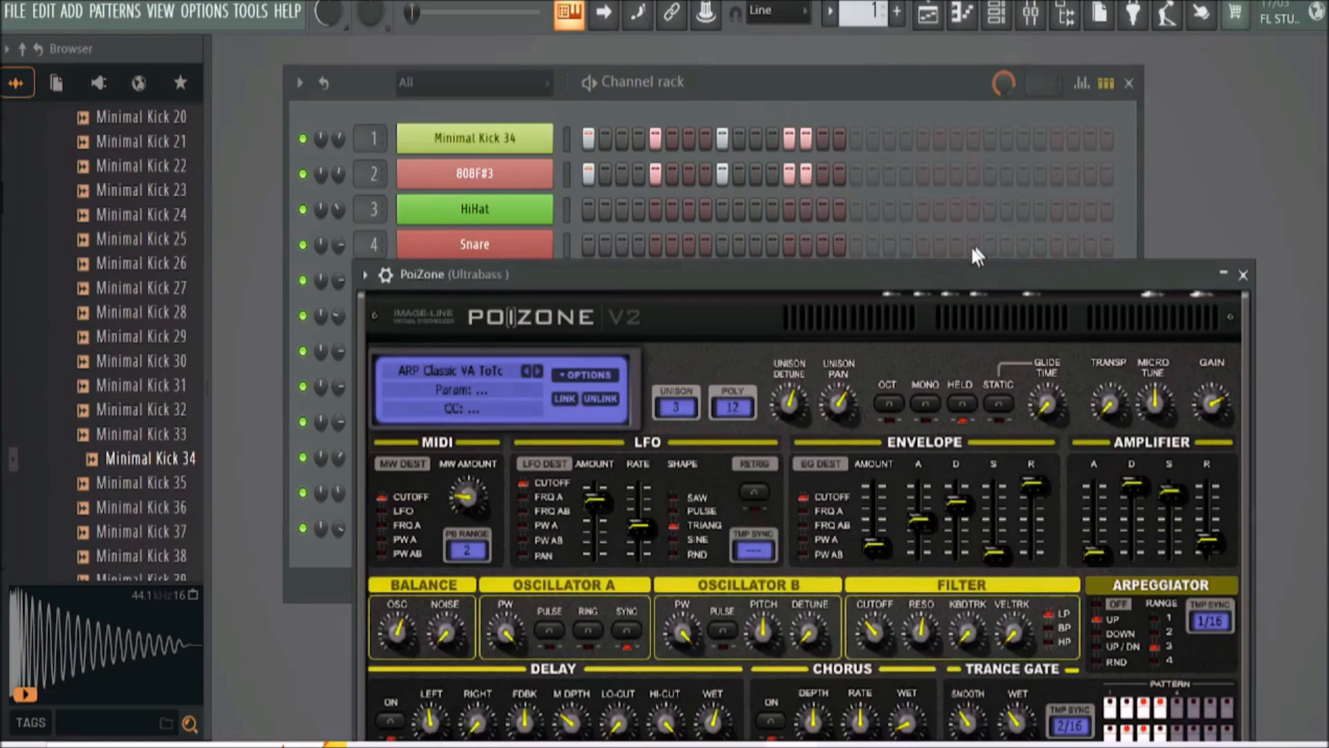
{"action": "left_click_drag", "start_coordinate": [958, 263], "coordinate": [944, 550]}
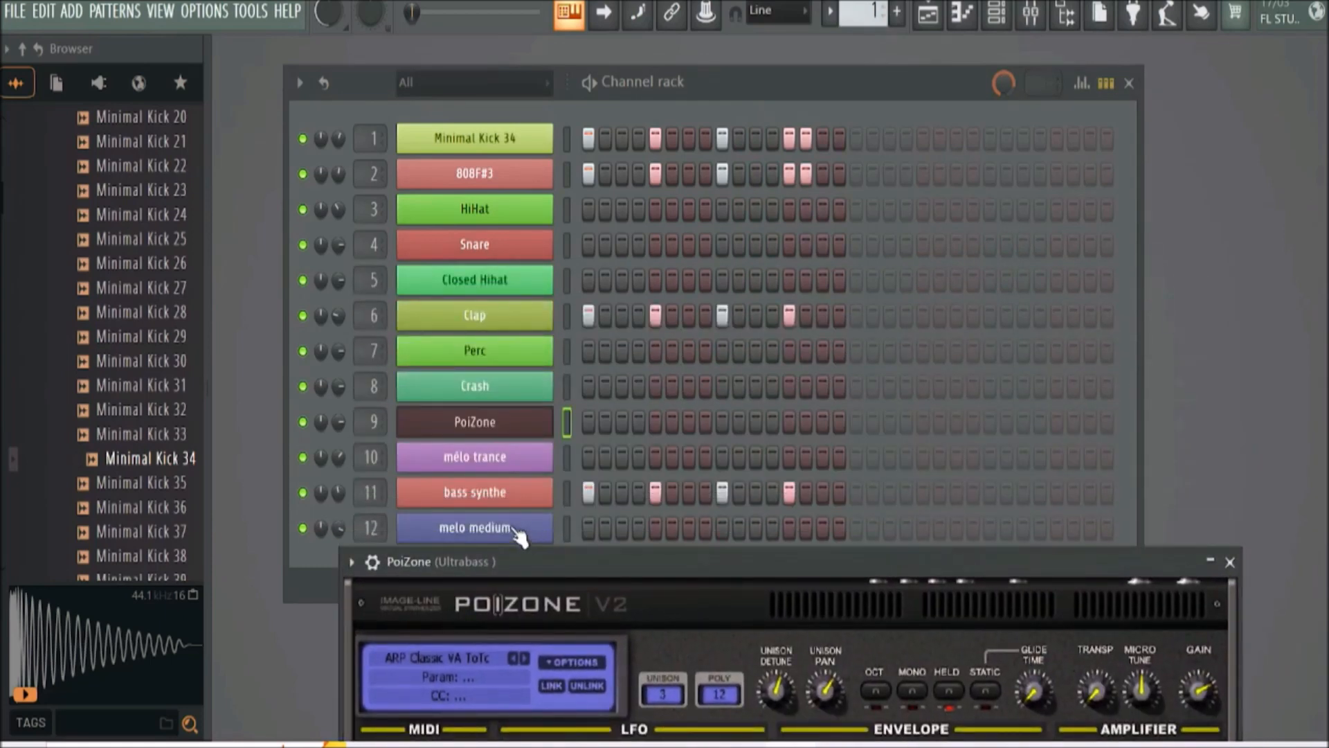
Fill every 4 steps on the PoiZone channel in pattern 1
{"action": "left_click", "coordinate": [511, 426]}
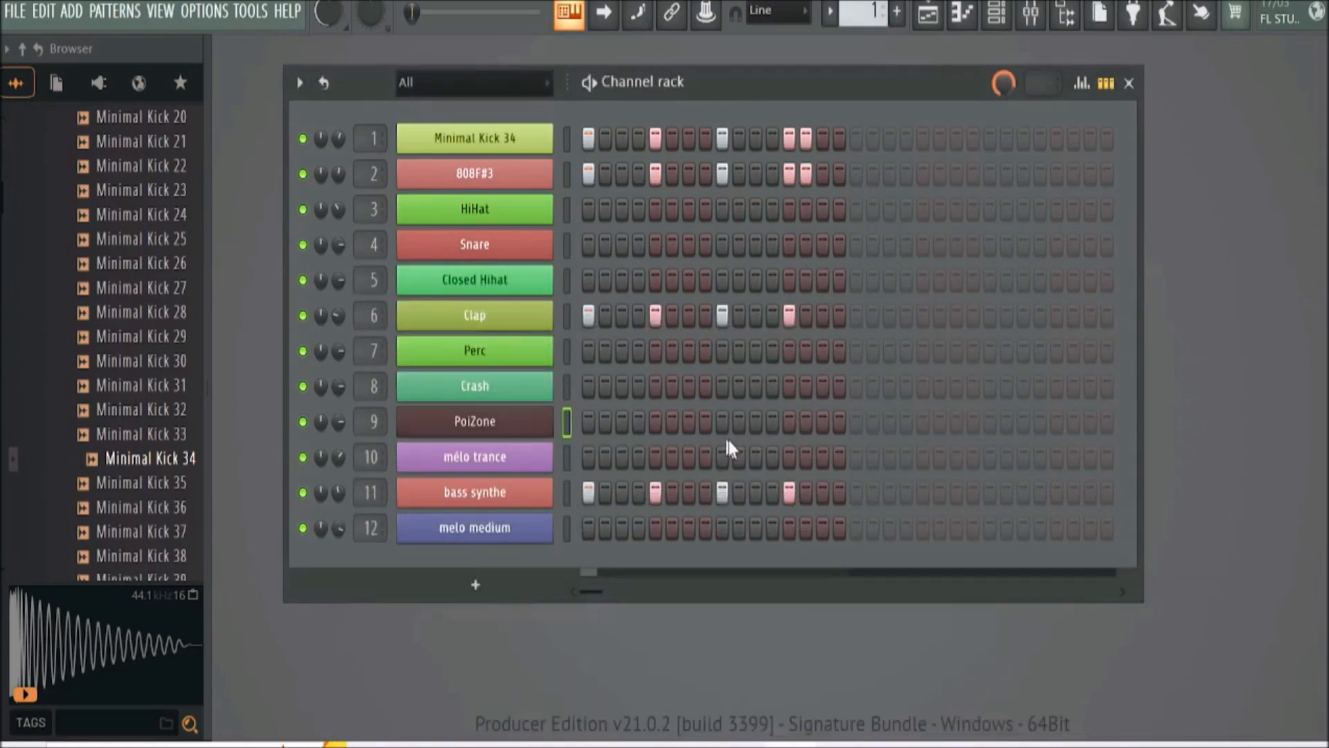
{"action": "right_click", "coordinate": [527, 424]}
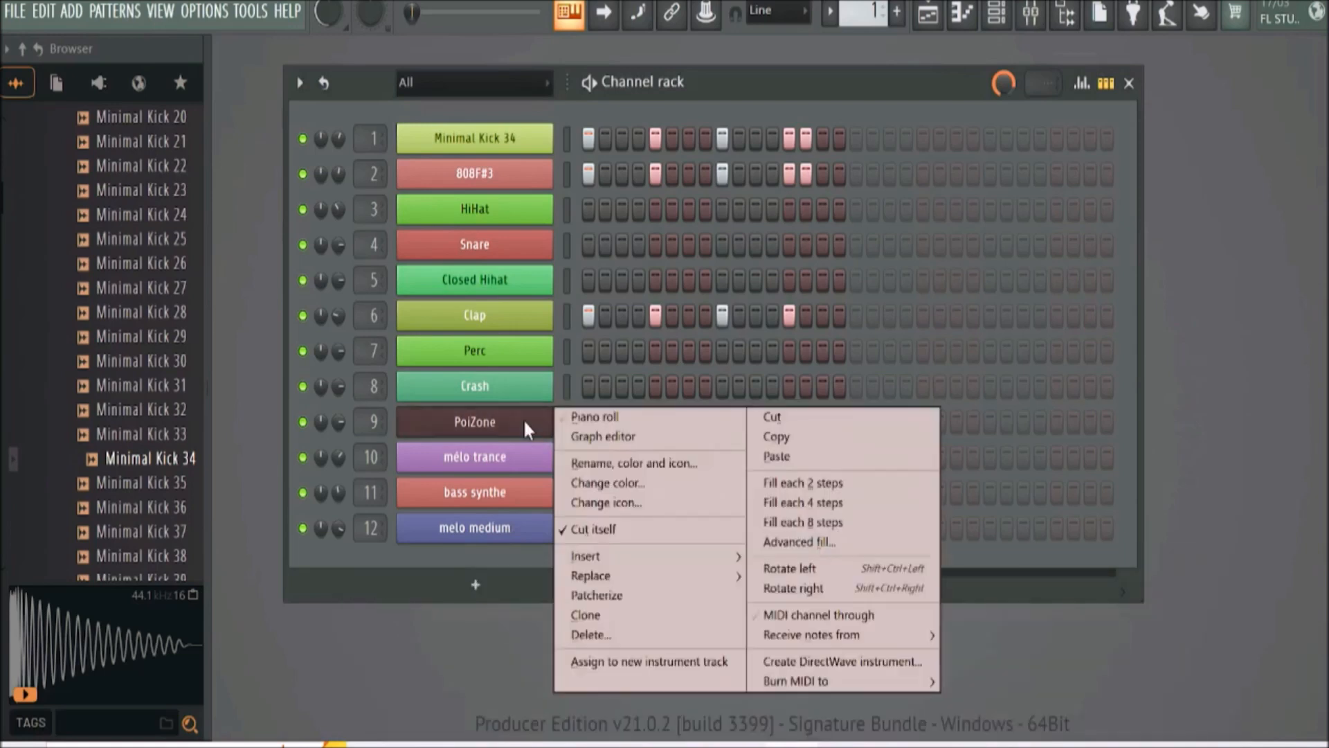
{"action": "left_click", "coordinate": [832, 503]}
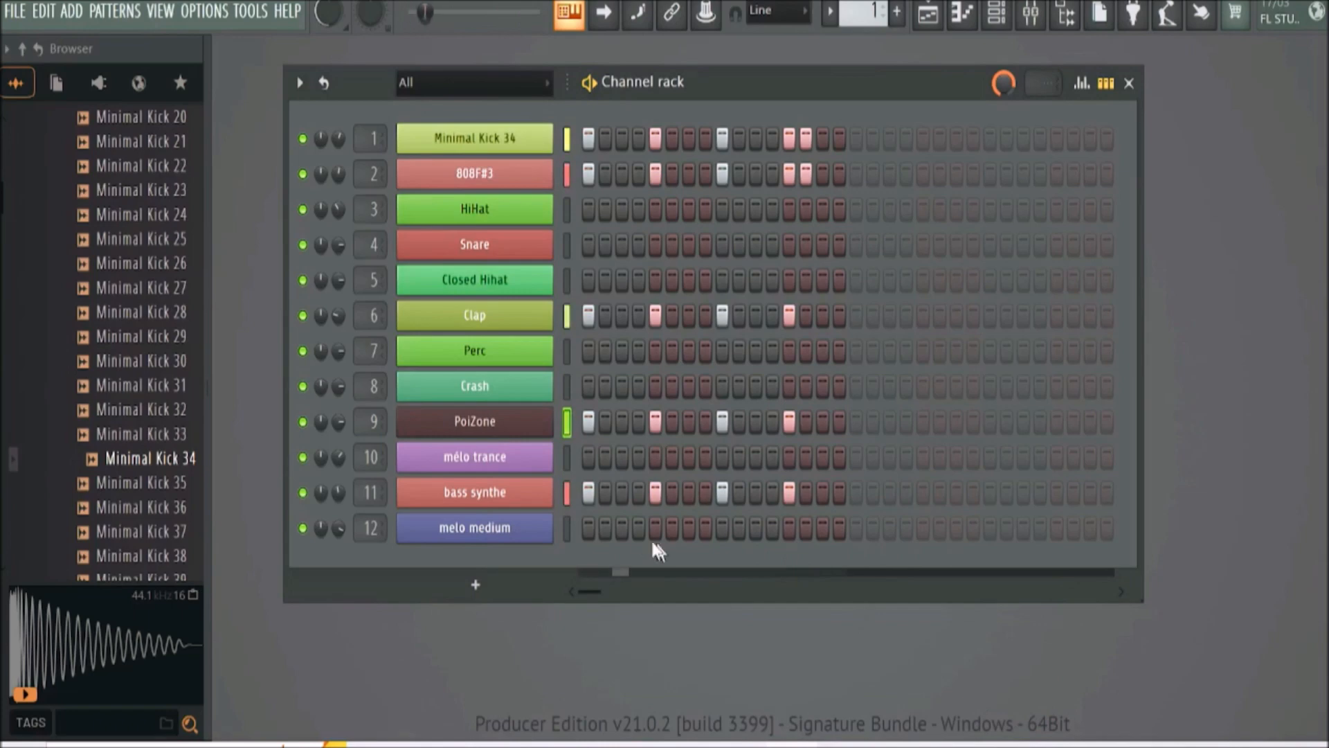
{"action": "left_click", "coordinate": [540, 434]}
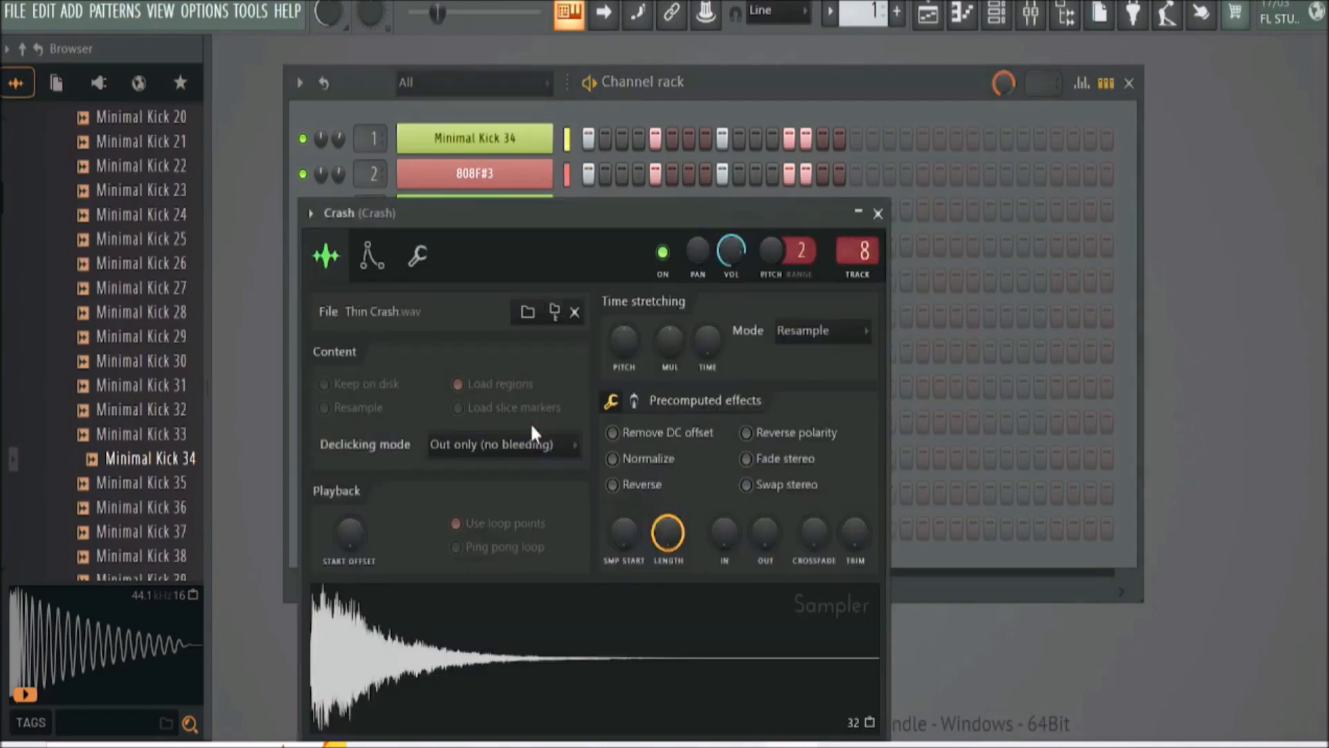
{"action": "left_click", "coordinate": [379, 262]}
{"action": "left_click", "coordinate": [418, 256]}
{"action": "left_click", "coordinate": [372, 257]}
{"action": "left_click", "coordinate": [326, 256]}
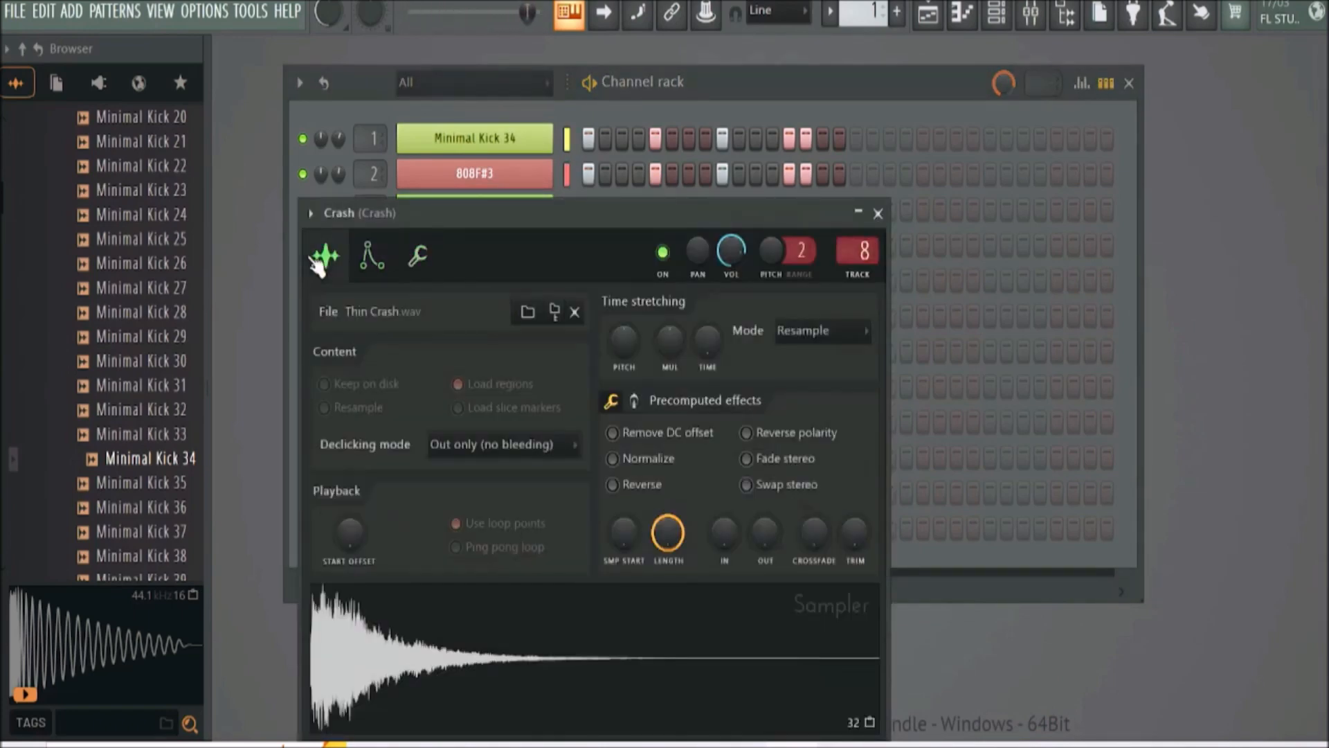
{"action": "left_click", "coordinate": [878, 214]}
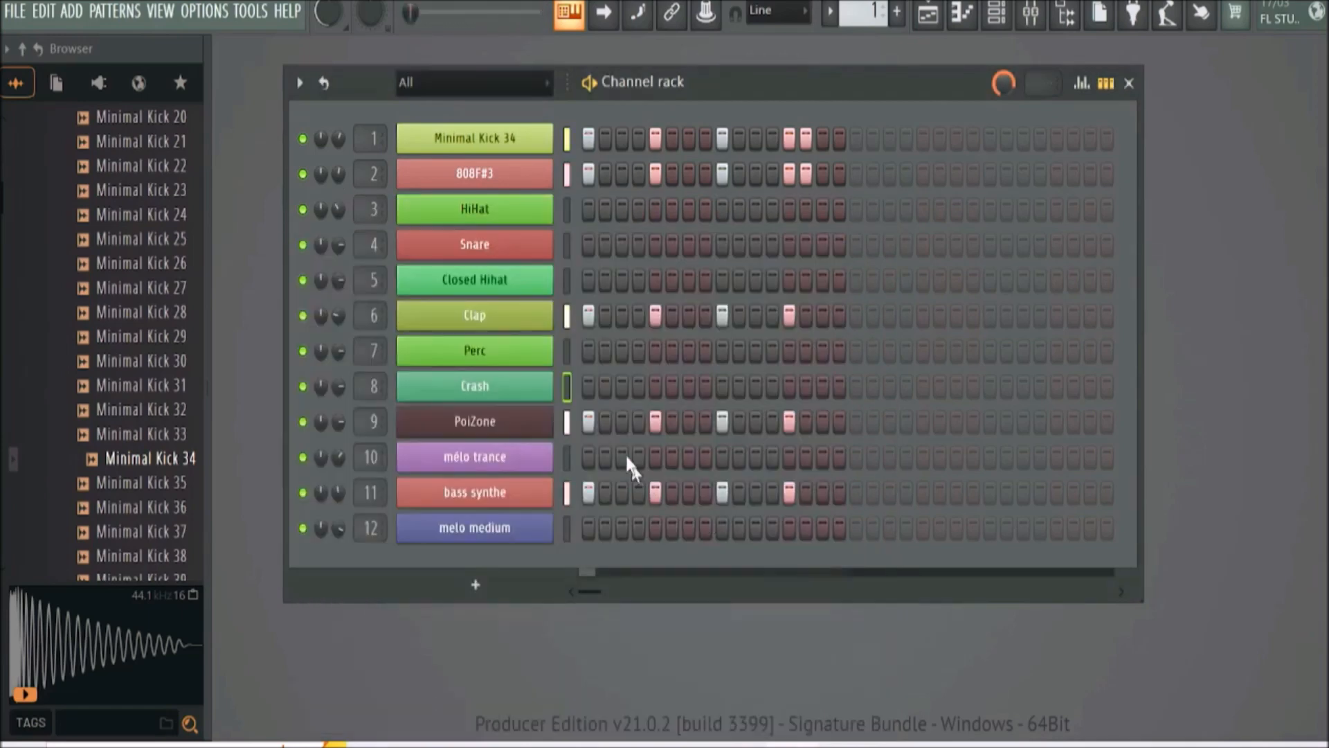
Open the PoiZone instrument, mute the bass synthe channel, and bring the full synth window into view
{"action": "left_click", "coordinate": [502, 428]}
{"action": "left_click_drag", "start_coordinate": [716, 554], "coordinate": [998, 182]}
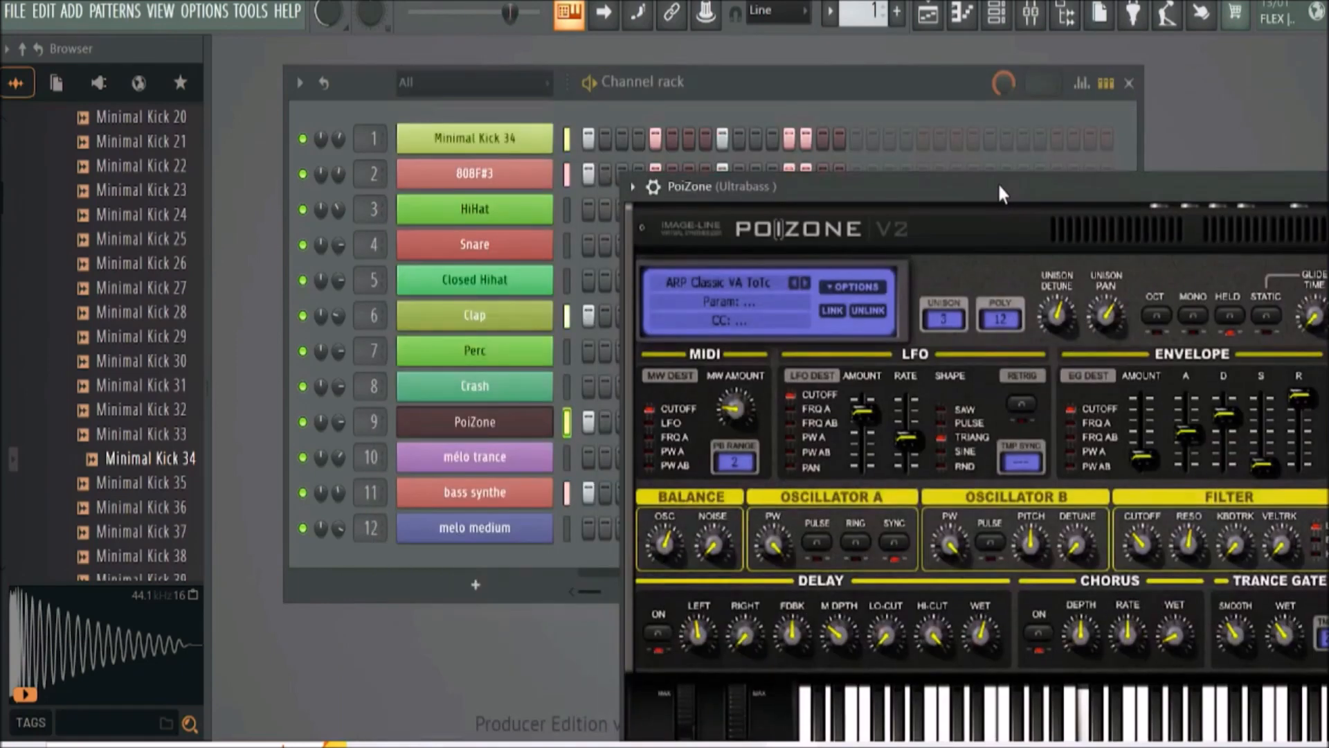
{"action": "left_click", "coordinate": [303, 492]}
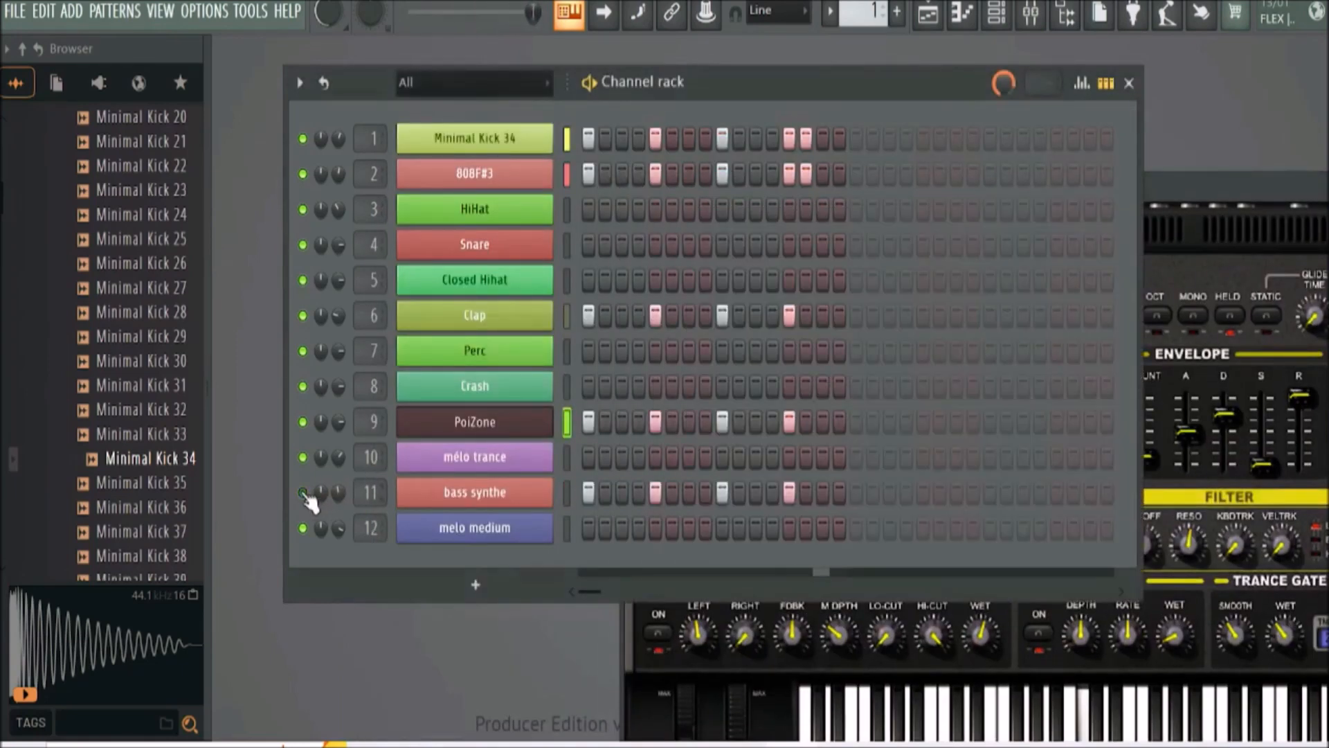
{"action": "left_click_drag", "start_coordinate": [1185, 181], "coordinate": [890, 190]}
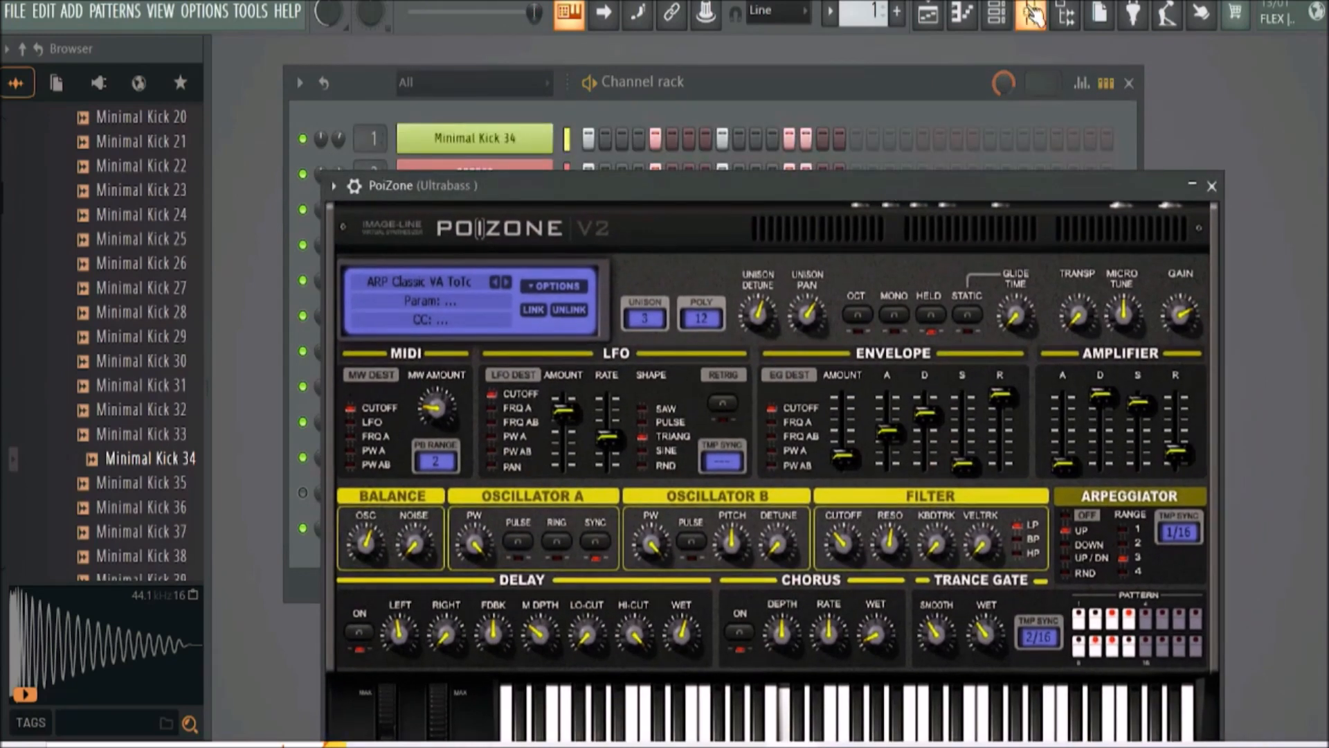
Add Fruity parametric EQ 2 to slot 3 of the Ultrabass mixer track and slightly boost band 5 in the mid range
{"action": "left_click", "coordinate": [1031, 14]}
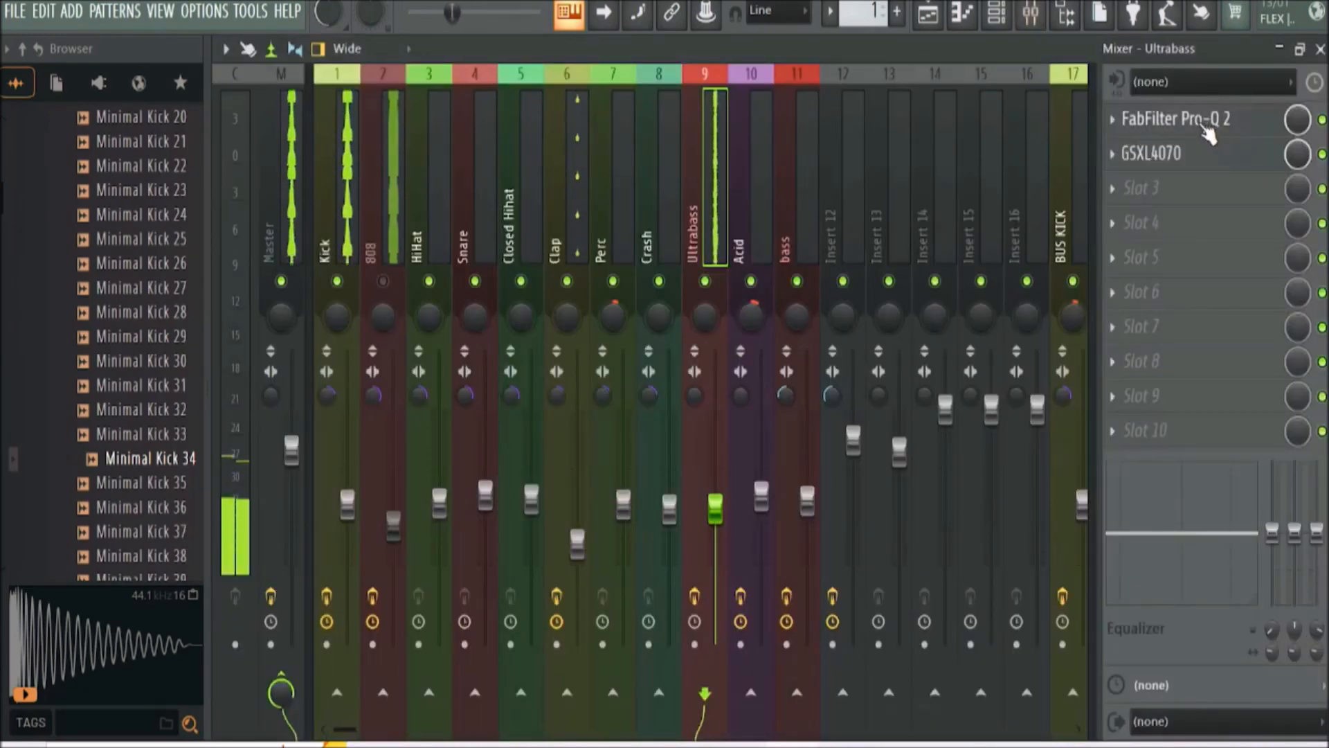
{"action": "left_click", "coordinate": [1095, 188]}
{"action": "left_click", "coordinate": [907, 110]}
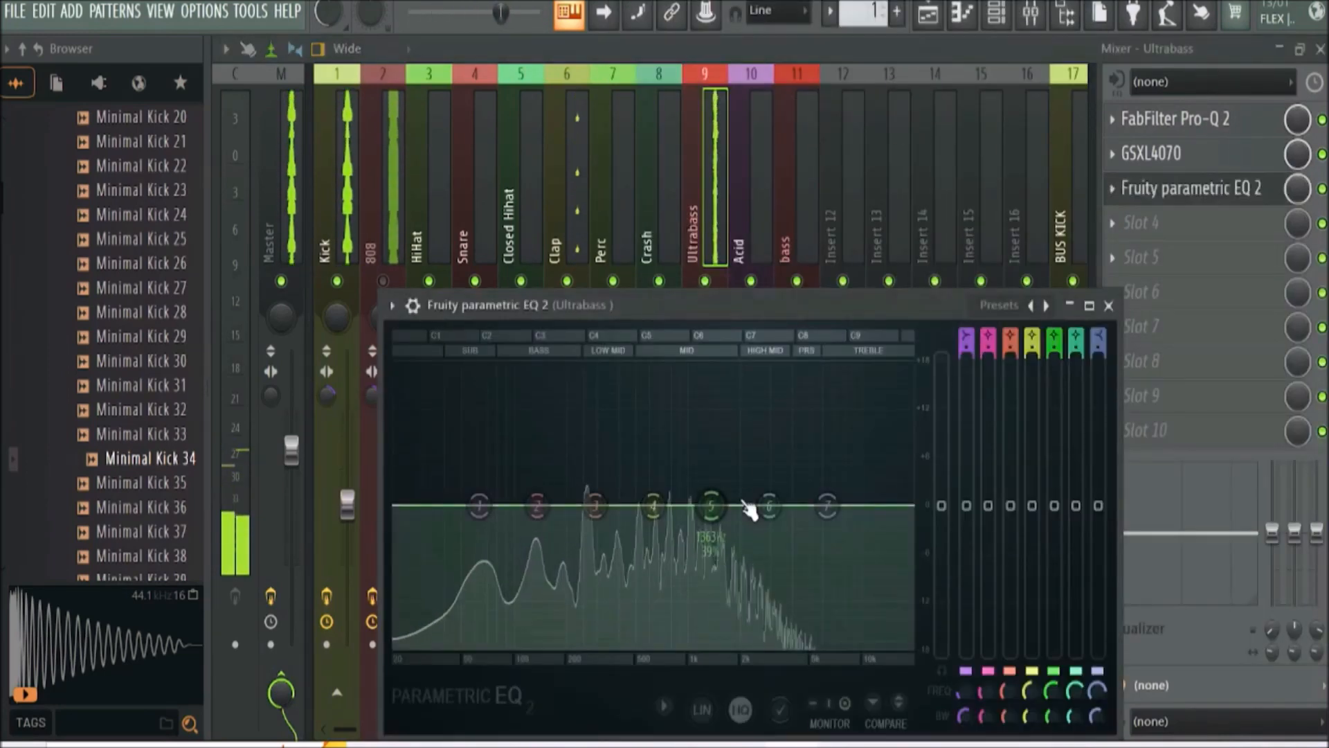
{"action": "left_click_drag", "start_coordinate": [713, 506], "coordinate": [723, 475]}
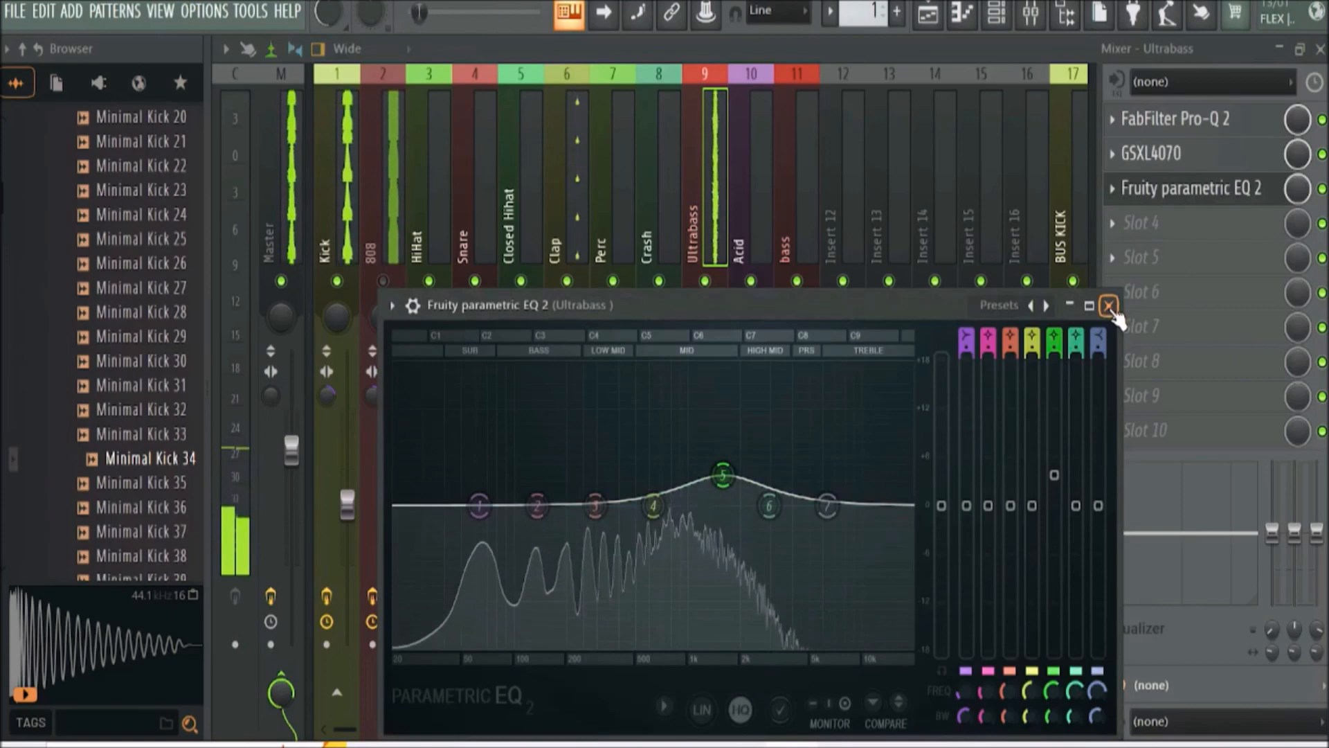
{"action": "left_click", "coordinate": [1307, 101]}
{"action": "left_click", "coordinate": [1321, 49]}
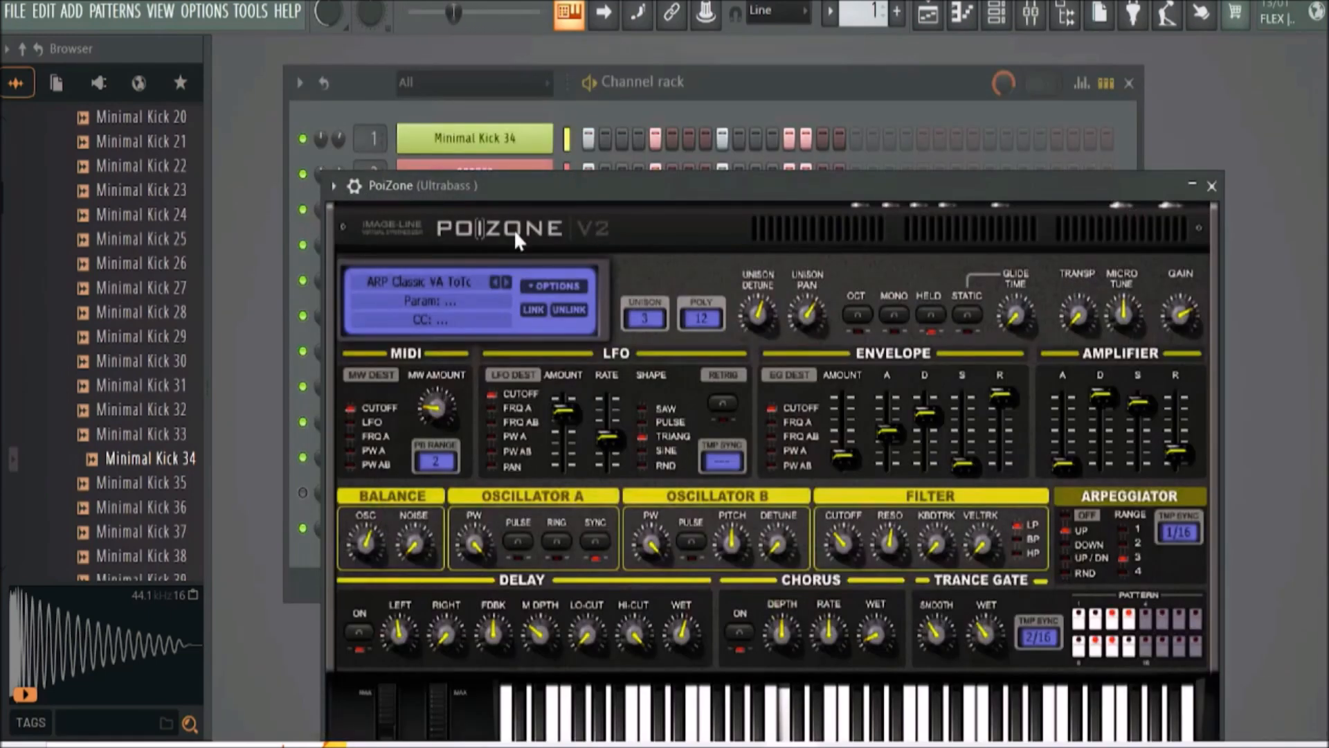
Switch PoiZone to the ARP Heavy ToTc preset and move its window clear of the channel list
{"action": "left_click", "coordinate": [508, 280]}
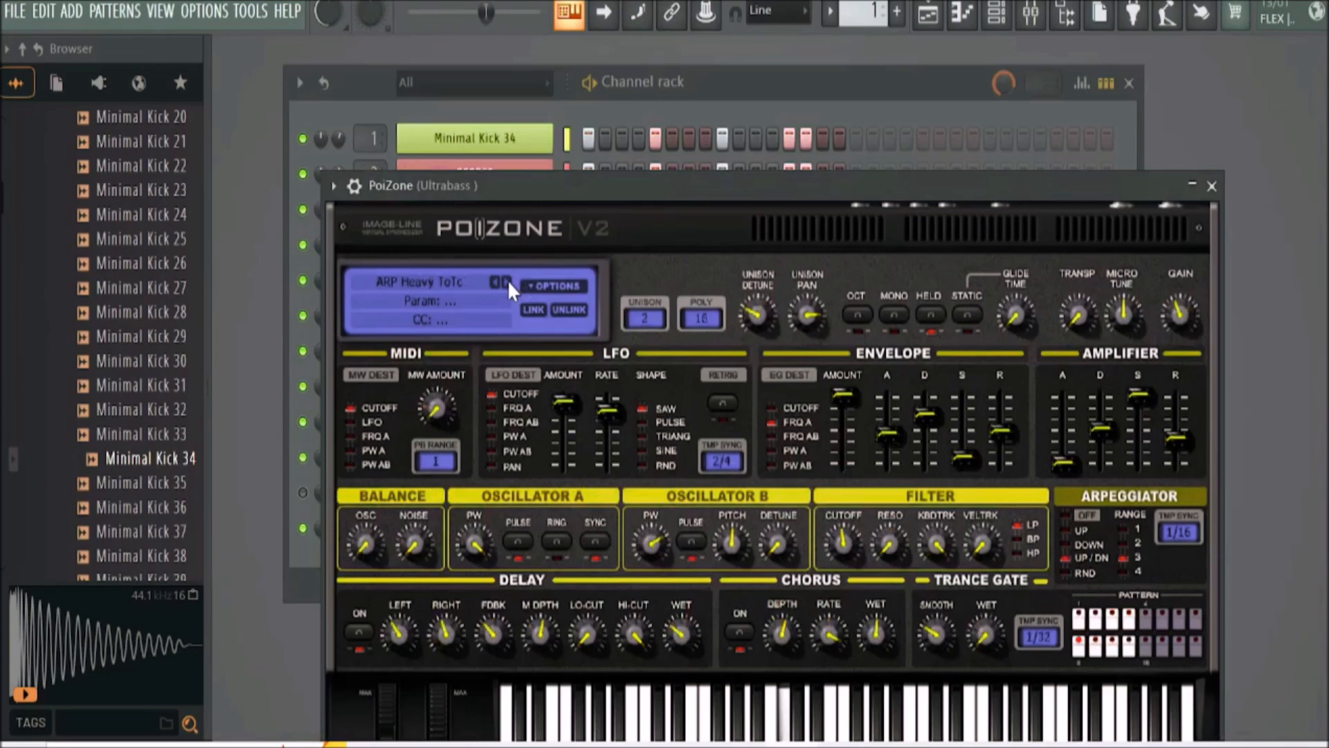
{"action": "left_click_drag", "start_coordinate": [953, 184], "coordinate": [869, 550]}
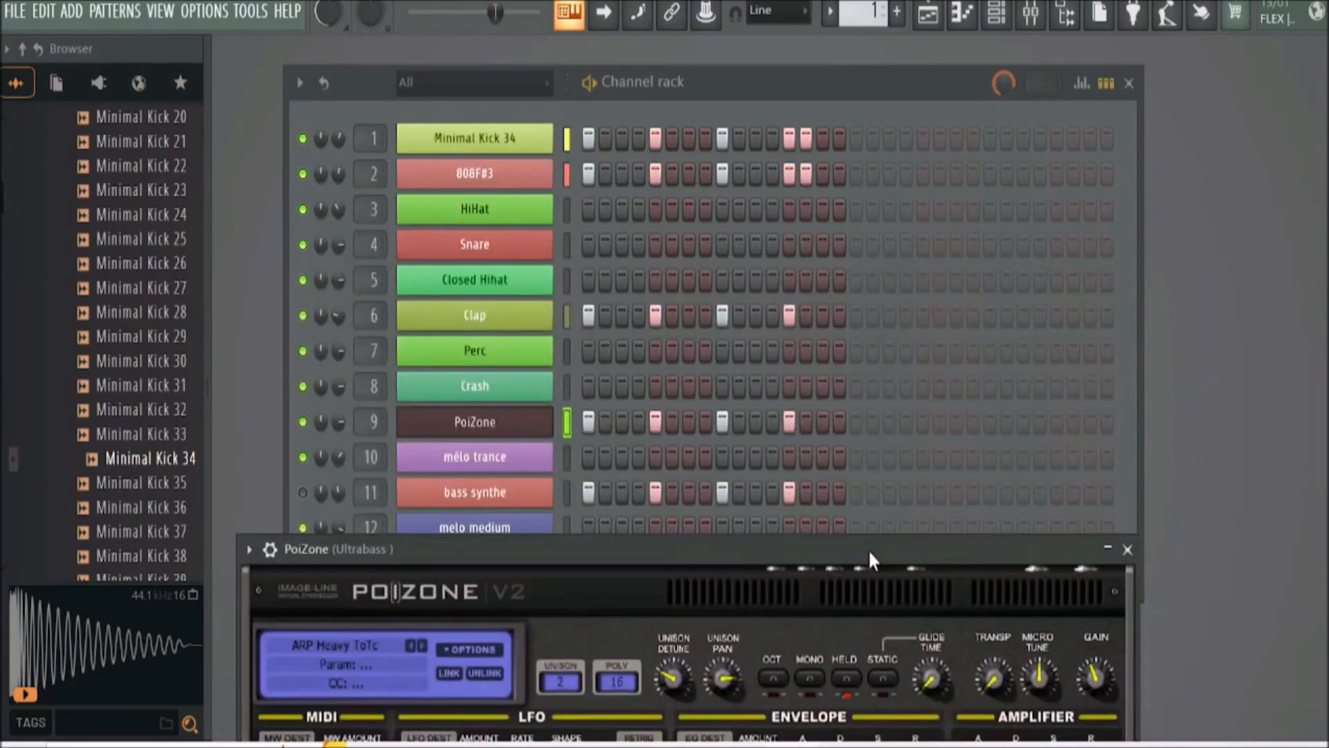
Rename the Ultrabass mixer track to acid and change its color to light blue
{"action": "left_click", "coordinate": [1031, 13]}
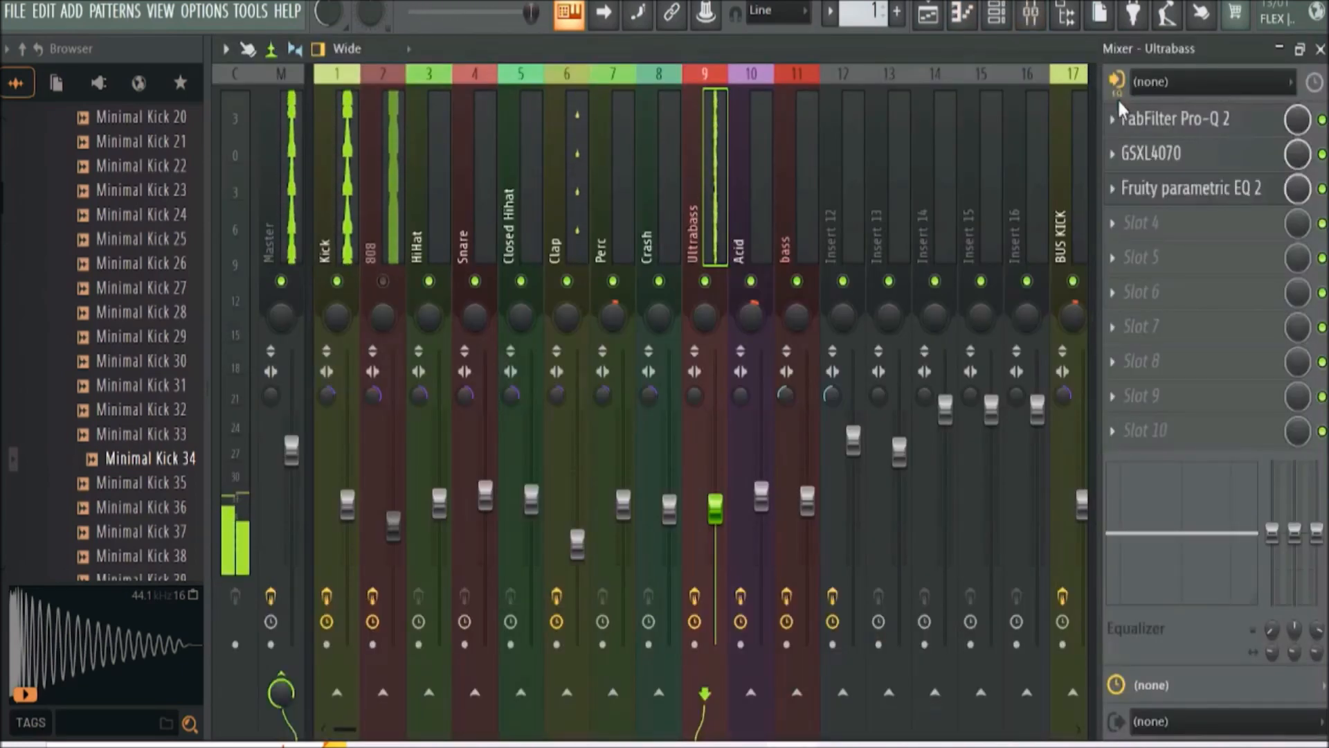
{"action": "right_click", "coordinate": [701, 159]}
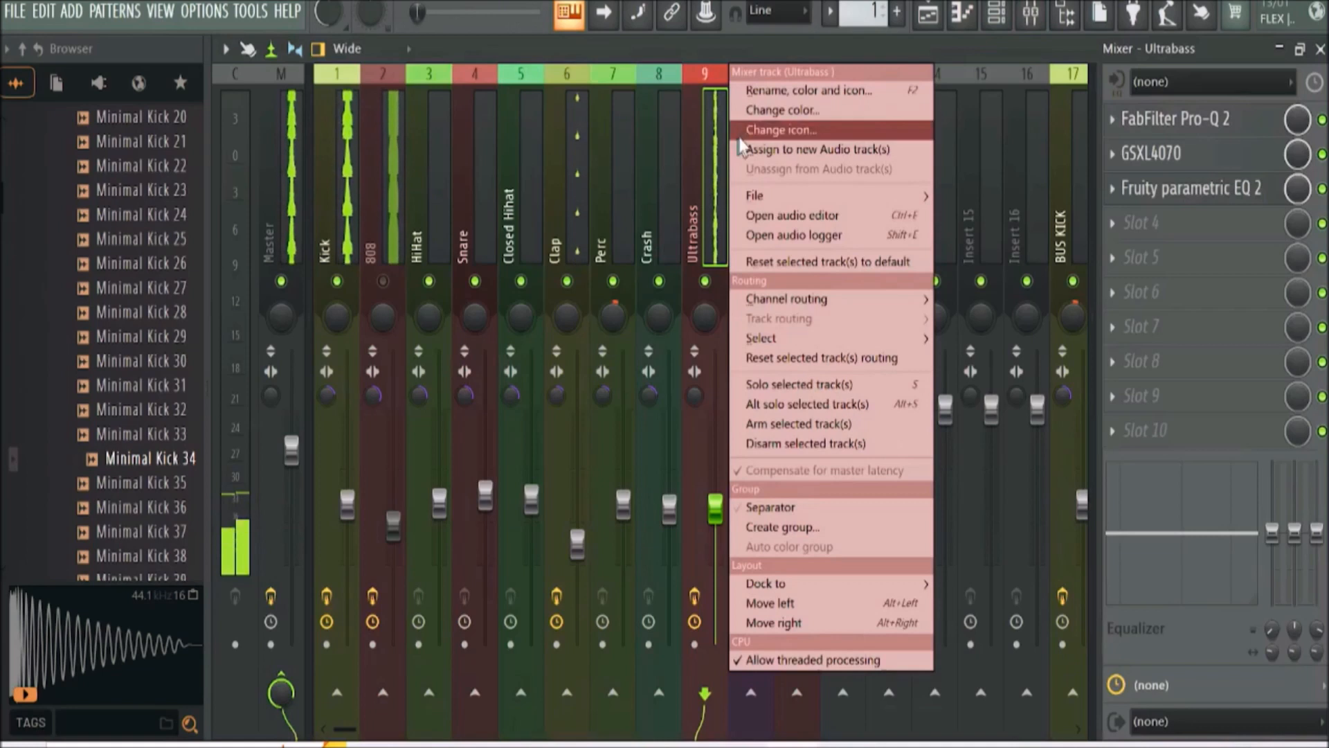
{"action": "left_click", "coordinate": [751, 93]}
{"action": "key", "text": "BackSpace"}
{"action": "type", "text": "acid"}
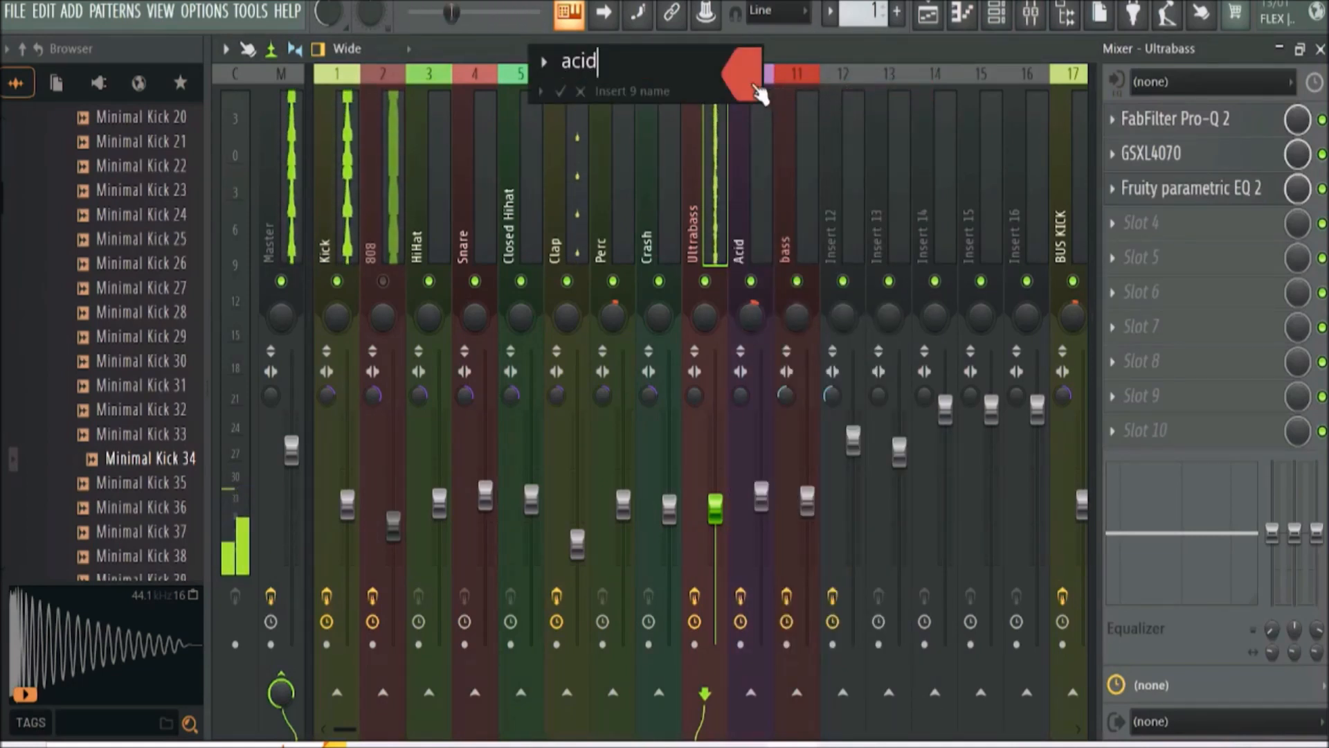
{"action": "left_click", "coordinate": [757, 82]}
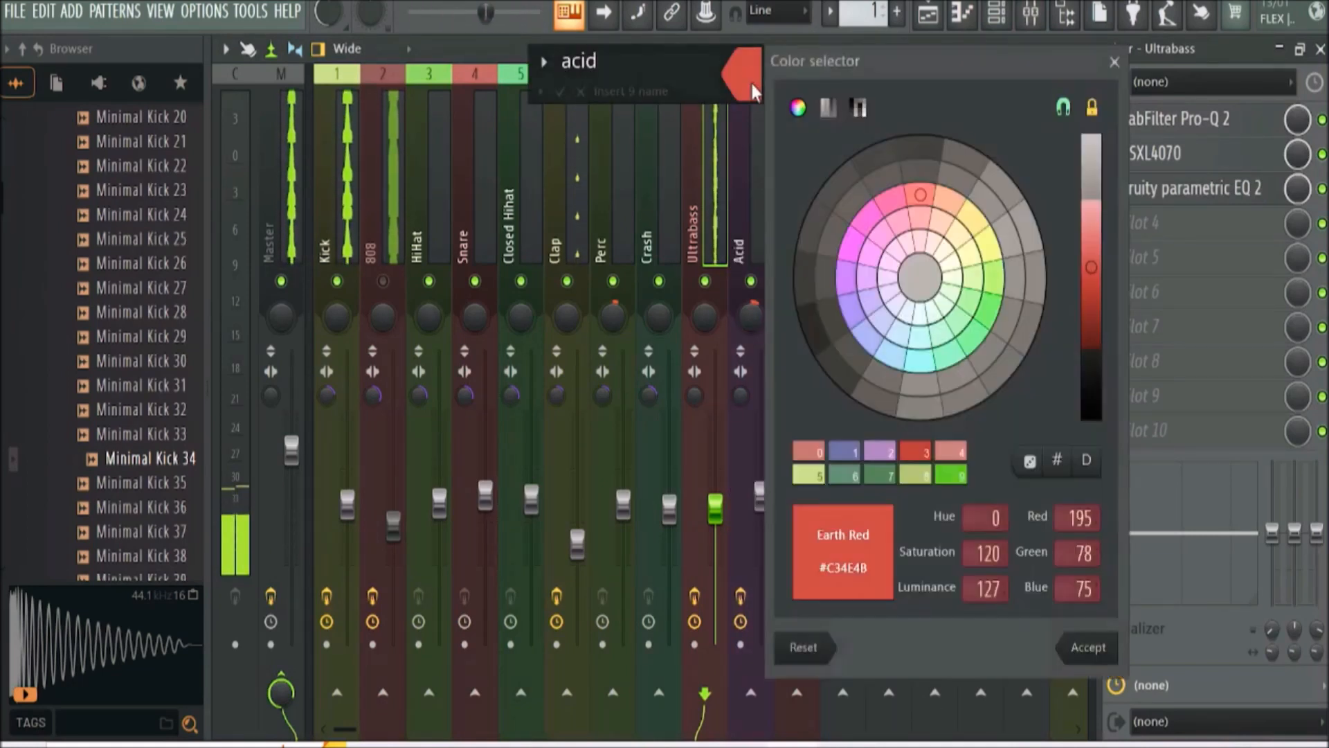
{"action": "left_click", "coordinate": [891, 353]}
{"action": "left_click", "coordinate": [1087, 647]}
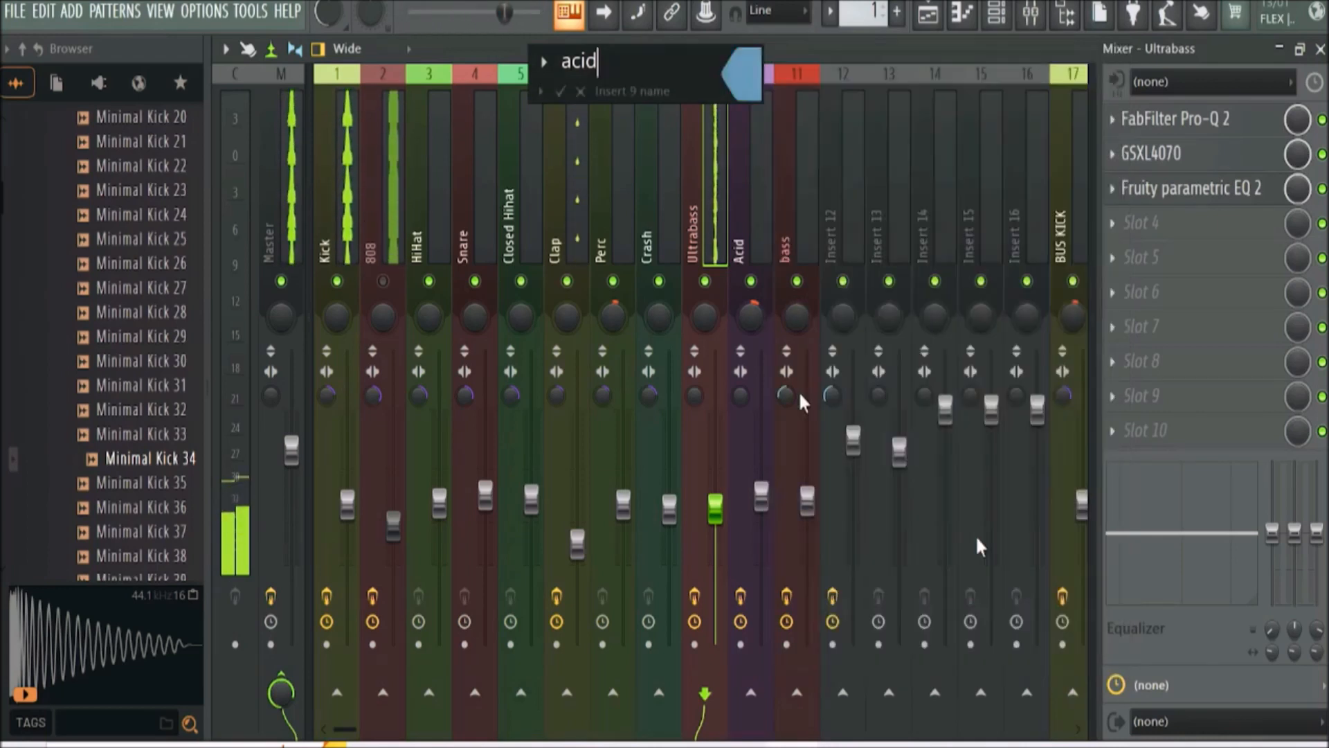
{"action": "left_click", "coordinate": [560, 91]}
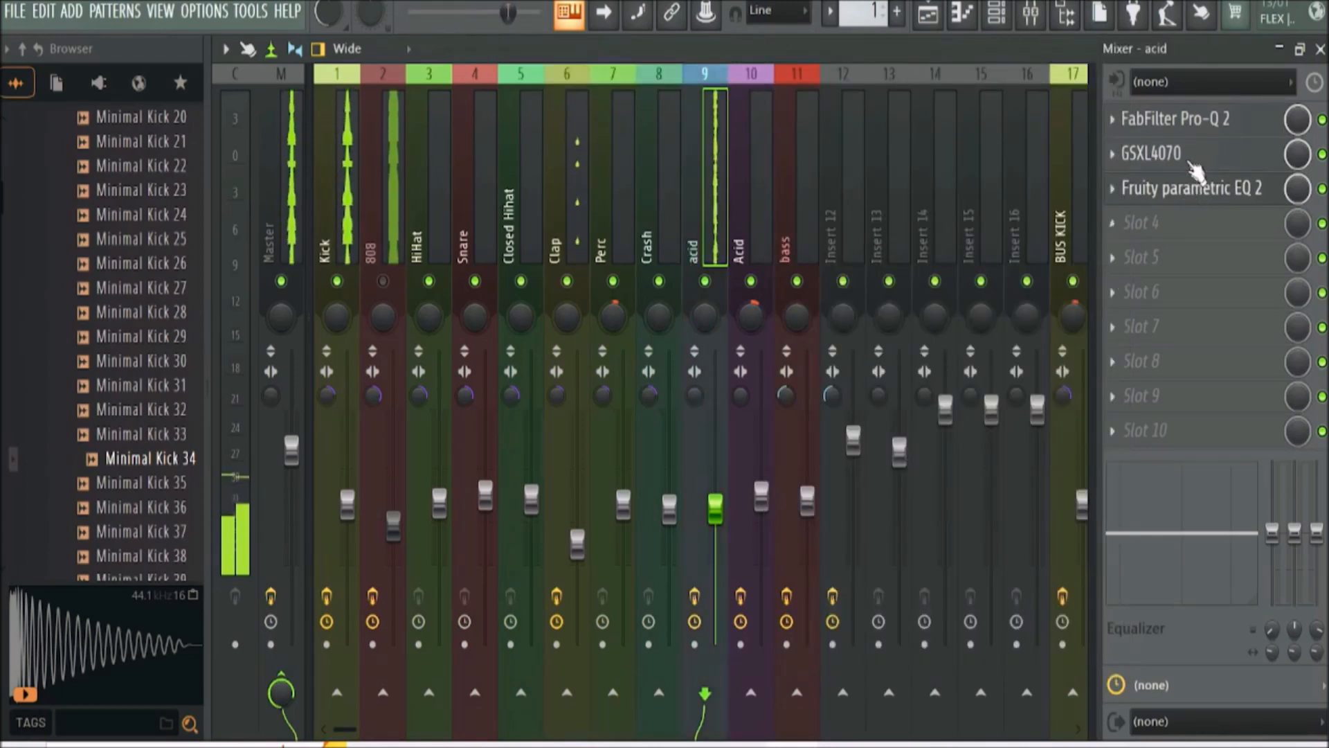
In the acid track's Fruity parametric EQ 2, boost bands 5, 6 and 7 in the upper range and cut the lows with band 1
{"action": "left_click", "coordinate": [1171, 198]}
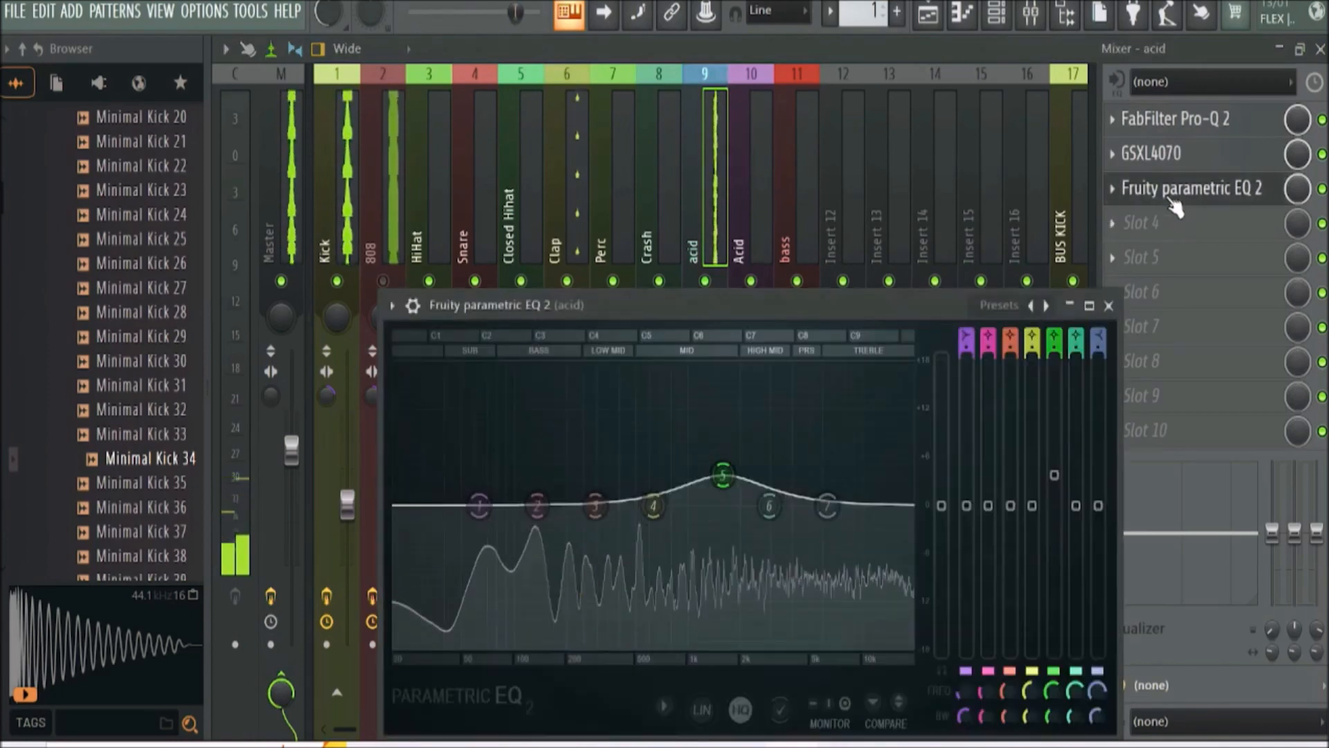
{"action": "left_click_drag", "start_coordinate": [828, 506], "coordinate": [848, 446]}
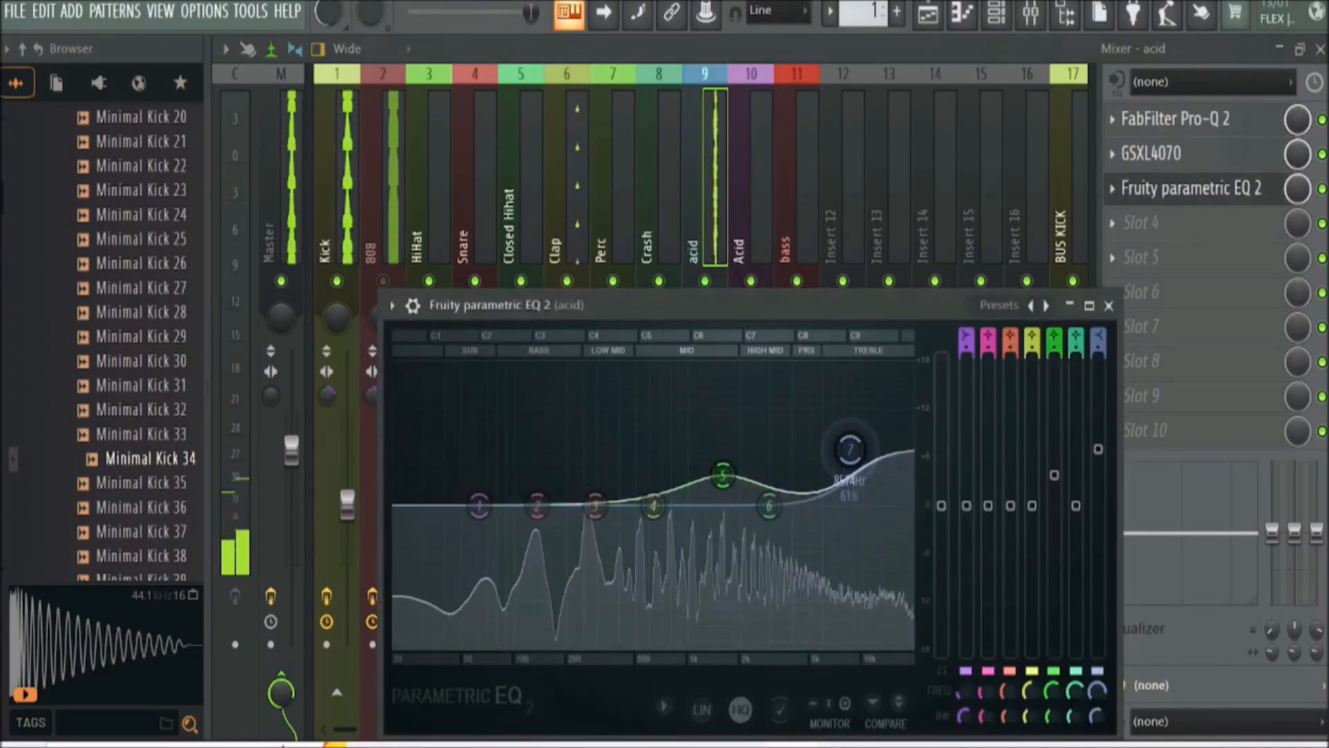
{"action": "left_click_drag", "start_coordinate": [768, 506], "coordinate": [795, 448]}
{"action": "left_click_drag", "start_coordinate": [722, 475], "coordinate": [766, 443]}
{"action": "left_click_drag", "start_coordinate": [480, 508], "coordinate": [601, 609]}
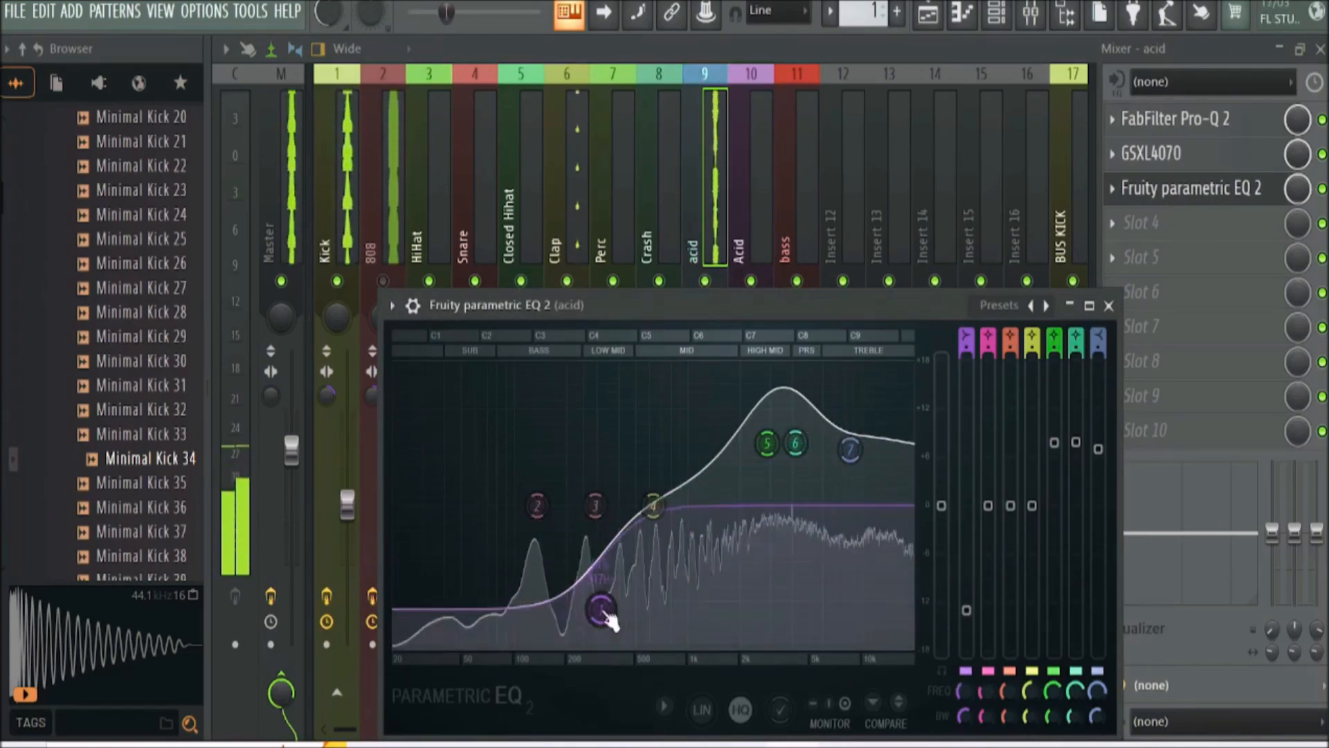
{"action": "left_click", "coordinate": [1108, 306]}
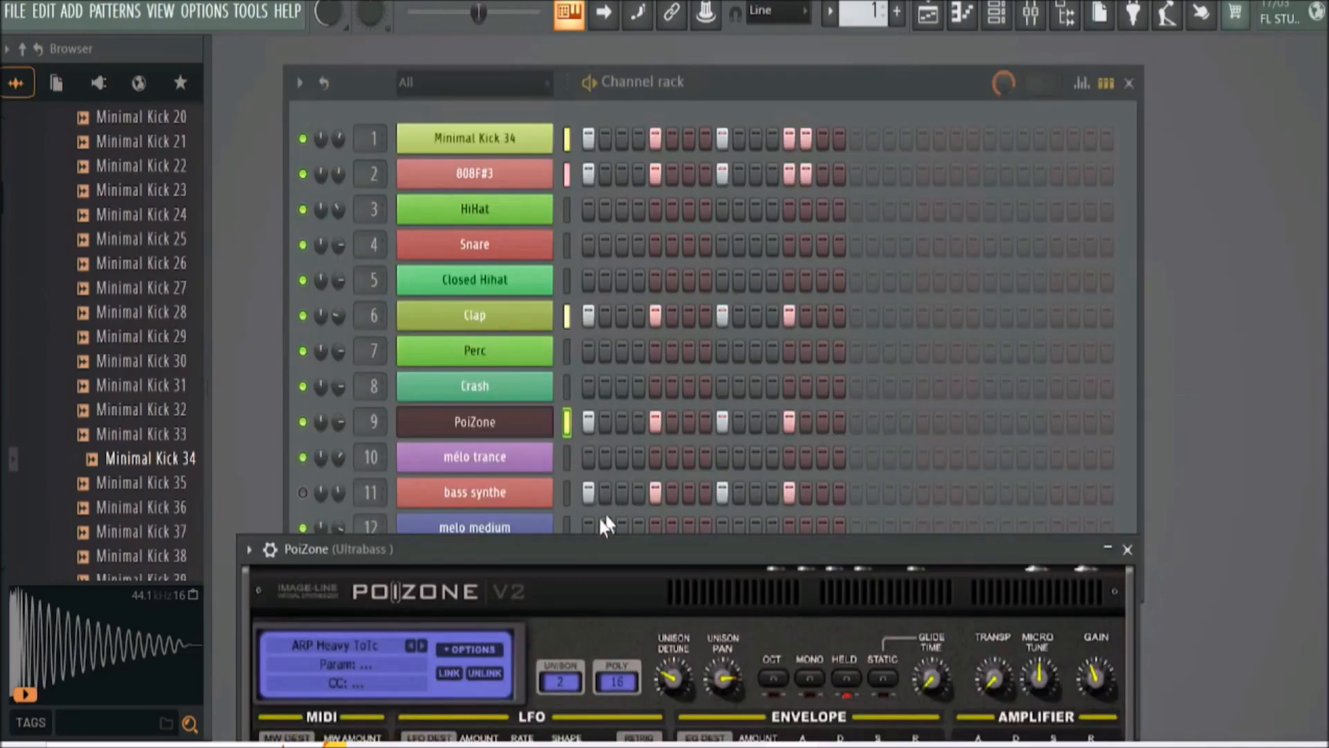
Close the PoiZone window, unmute the bass synthe channel and adjust the volumes of bass synthe and PoiZone
{"action": "left_click_drag", "start_coordinate": [843, 546], "coordinate": [812, 507]}
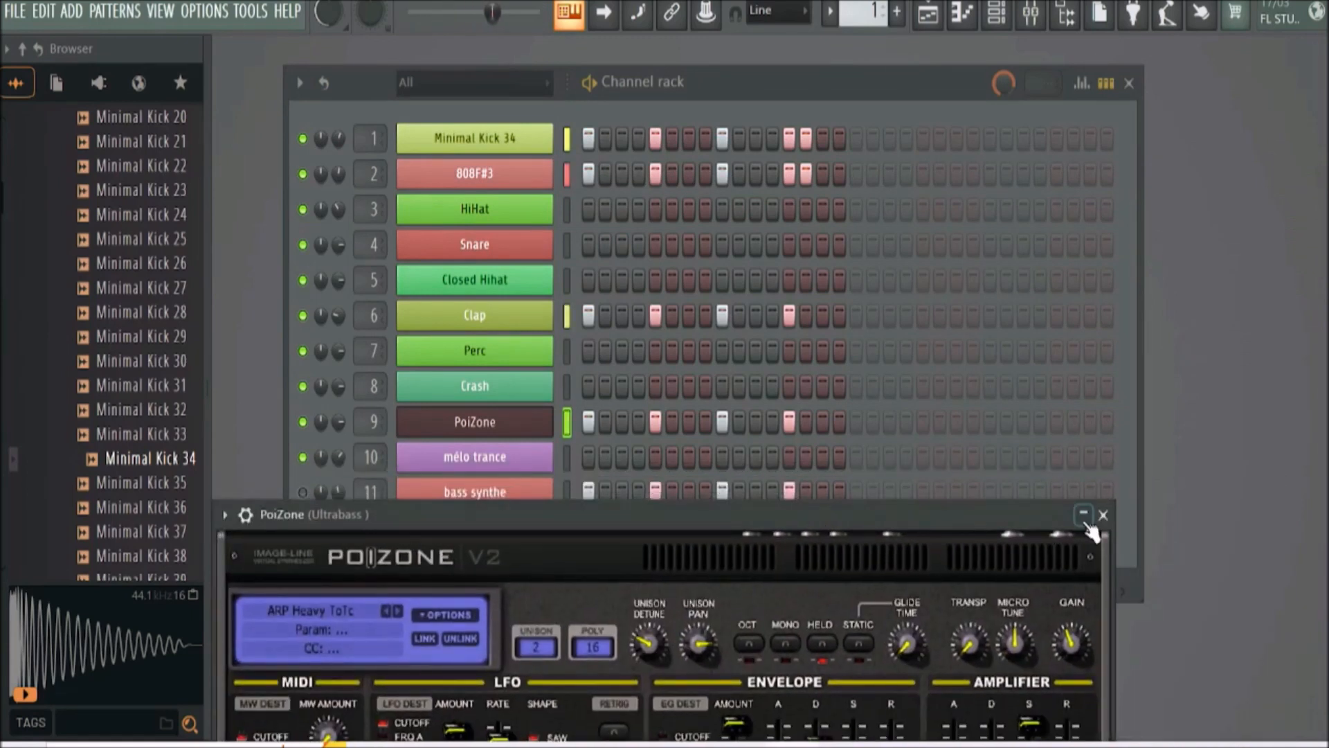
{"action": "left_click", "coordinate": [1094, 509]}
{"action": "left_click", "coordinate": [302, 493]}
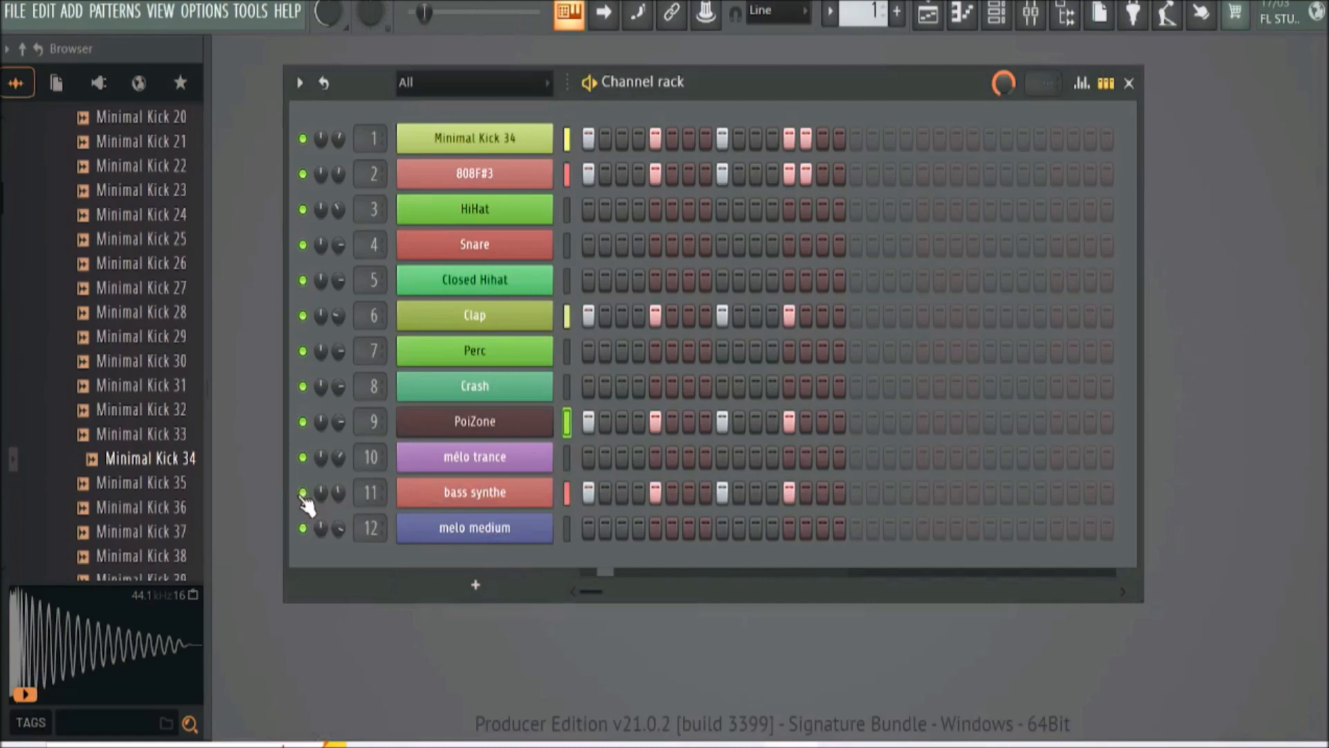
{"action": "mouse_move", "coordinate": [339, 486]}
{"action": "left_mouse_down"}
{"action": "mouse_move", "coordinate": [339, 500]}
{"action": "mouse_move", "coordinate": [339, 483]}
{"action": "left_mouse_up"}
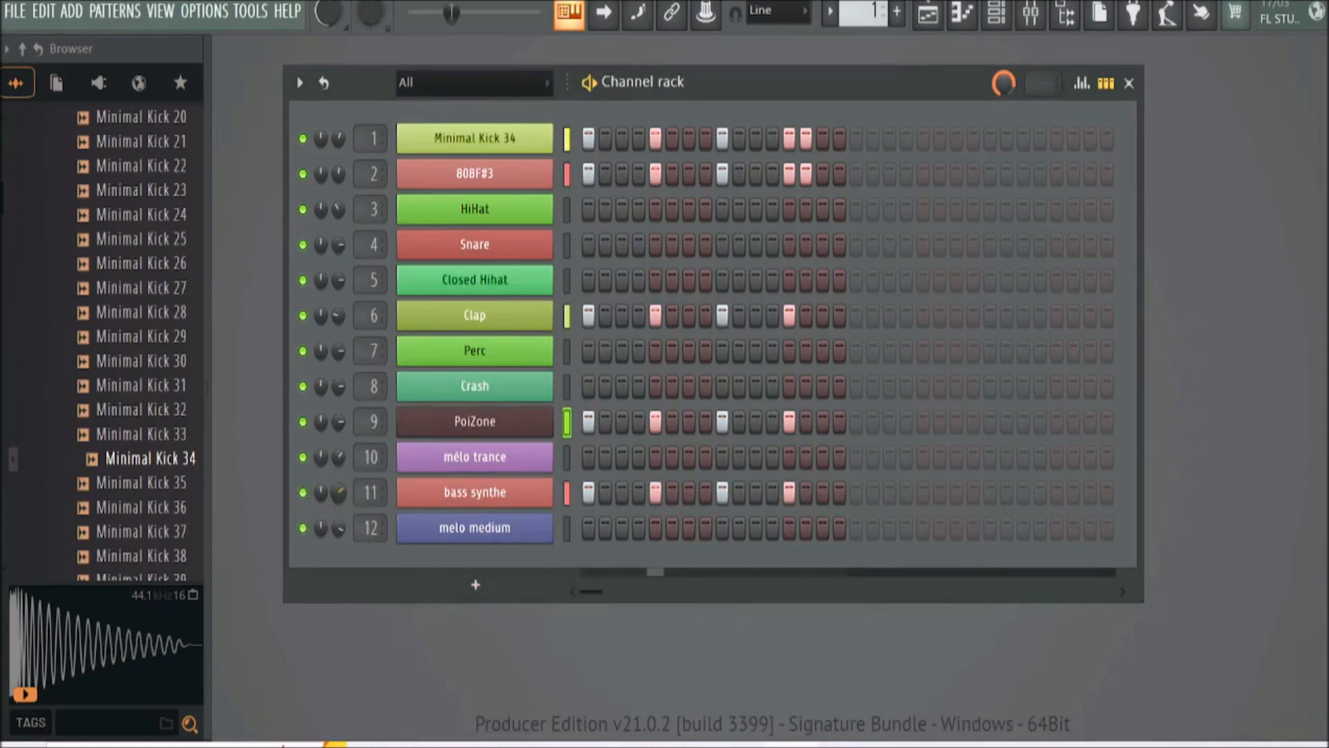
{"action": "left_click_drag", "start_coordinate": [339, 422], "coordinate": [338, 416]}
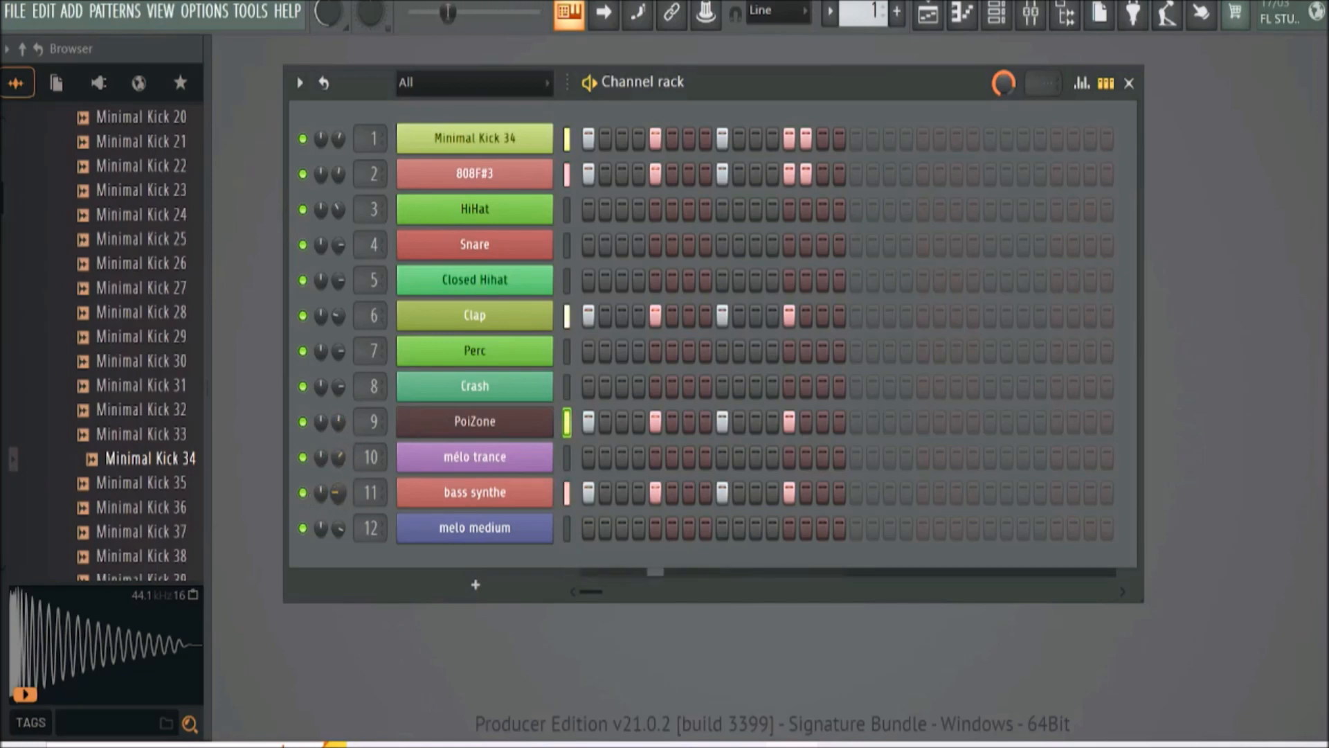
Reopen the PoiZone instrument and bring its whole synth window into view above the channel rack
{"action": "left_click", "coordinate": [461, 428]}
{"action": "left_click", "coordinate": [338, 422]}
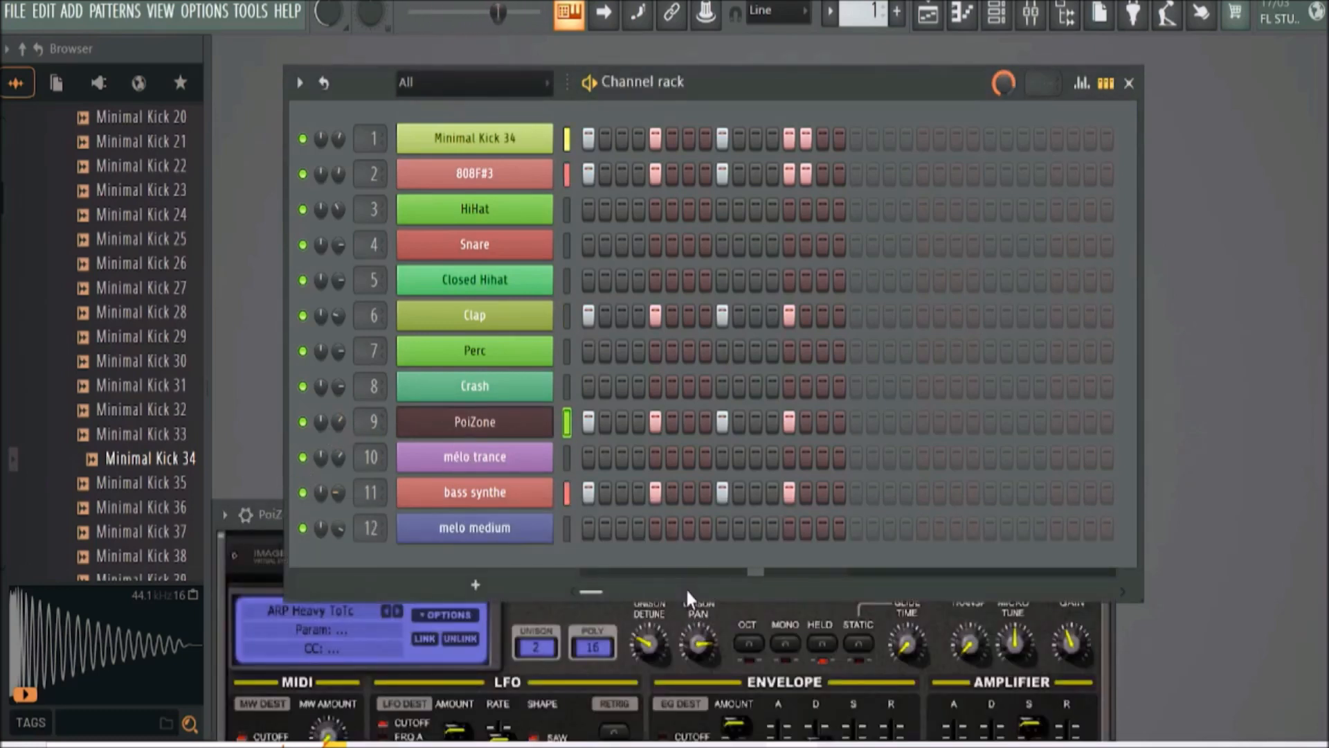
{"action": "left_click", "coordinate": [272, 533]}
{"action": "left_click_drag", "start_coordinate": [413, 501], "coordinate": [487, 101]}
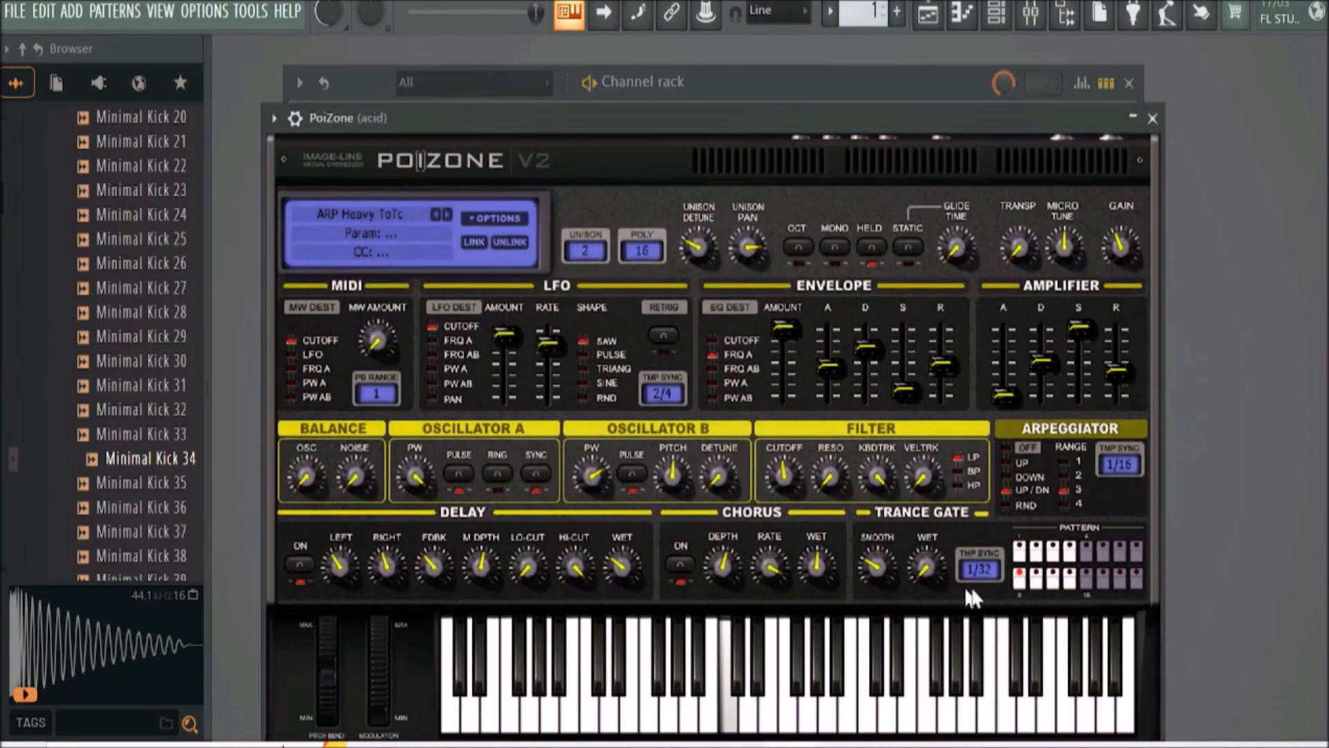
Raise PoiZone's trance gate wet, chorus wet and unison detune amounts
{"action": "mouse_move", "coordinate": [925, 566]}
{"action": "left_mouse_down"}
{"action": "mouse_move", "coordinate": [925, 547]}
{"action": "mouse_move", "coordinate": [925, 569]}
{"action": "left_mouse_up"}
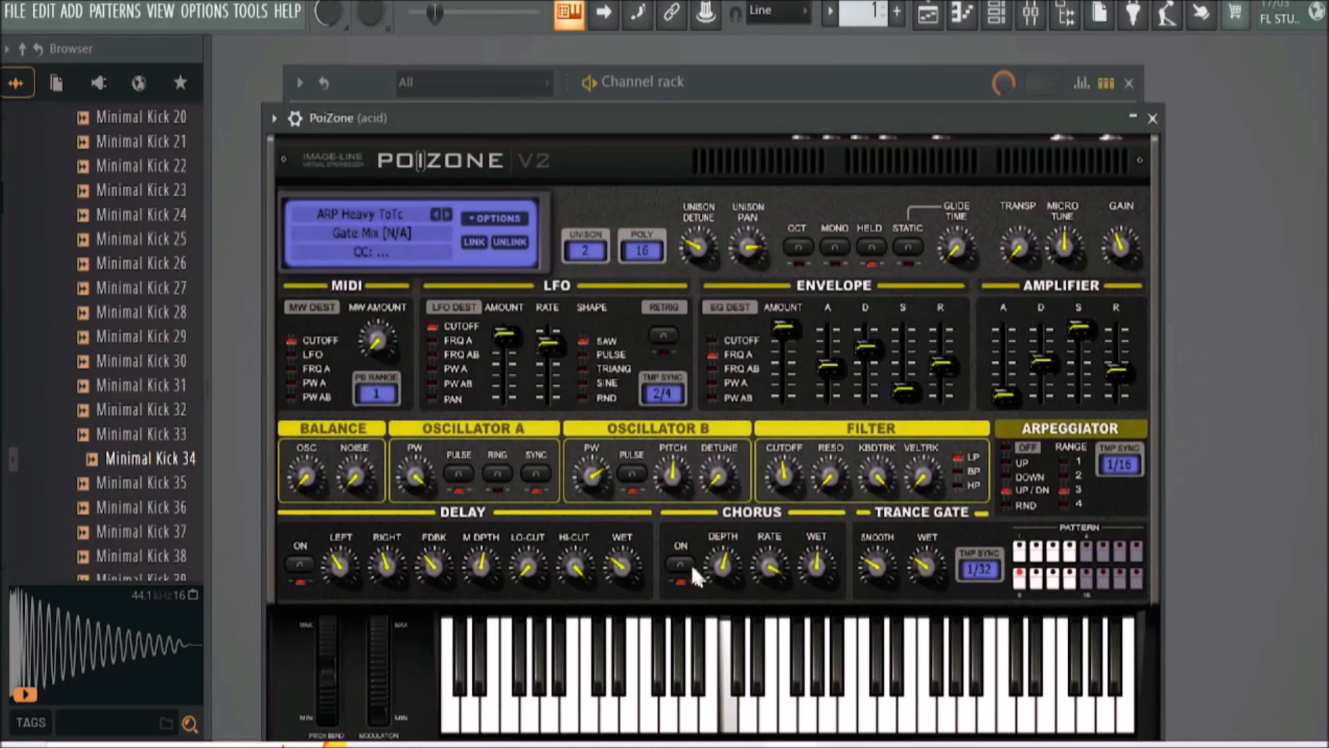
{"action": "left_click_drag", "start_coordinate": [806, 578], "coordinate": [805, 558]}
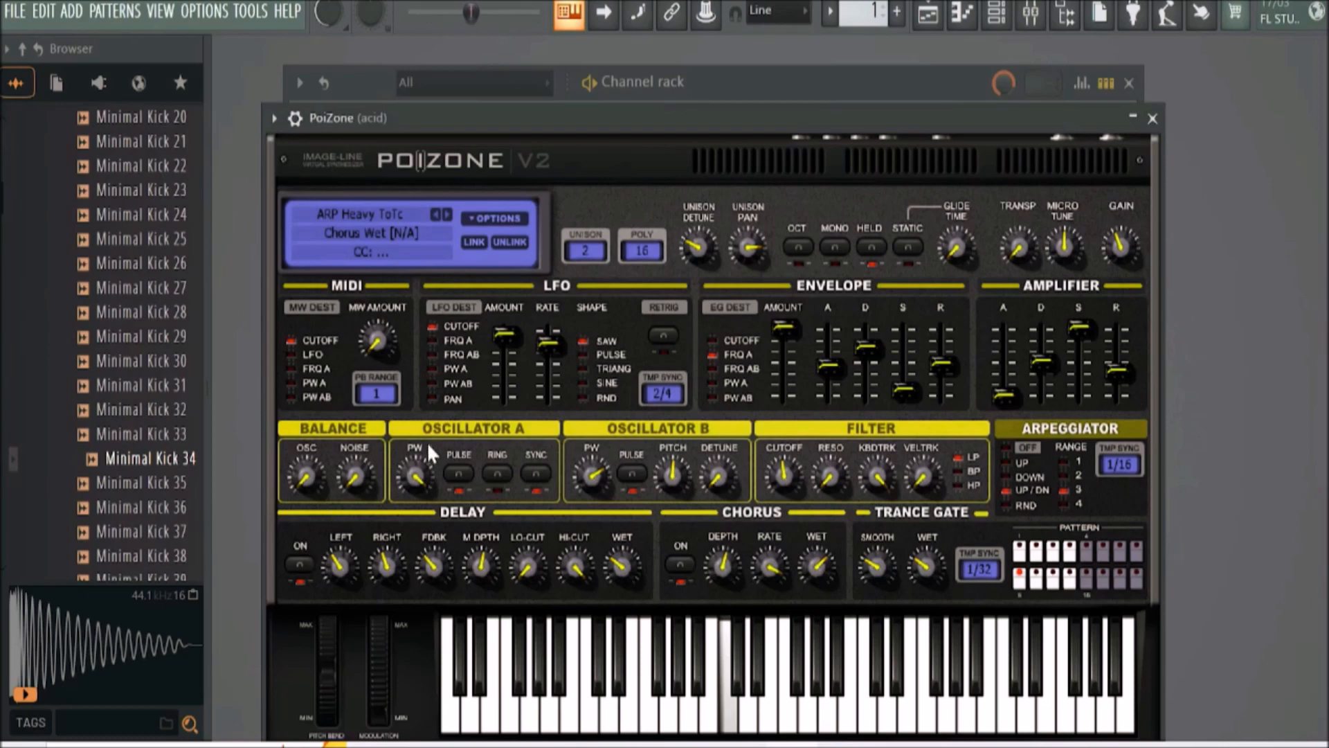
{"action": "left_click_drag", "start_coordinate": [698, 247], "coordinate": [698, 216]}
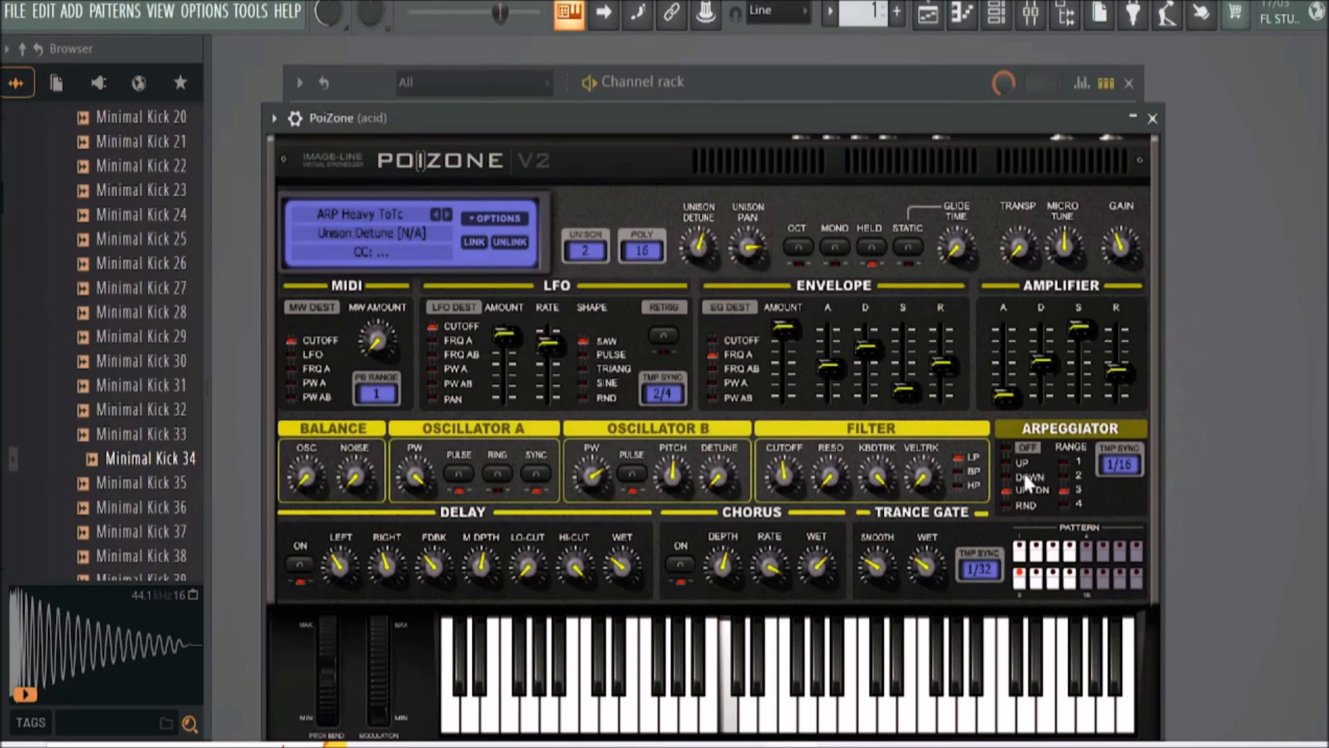
Adjust PoiZone's filter velocity tracking, filter resonance and chorus rate
{"action": "left_click_drag", "start_coordinate": [928, 478], "coordinate": [928, 464]}
{"action": "left_click_drag", "start_coordinate": [830, 476], "coordinate": [796, 495]}
{"action": "left_click_drag", "start_coordinate": [771, 564], "coordinate": [771, 567]}
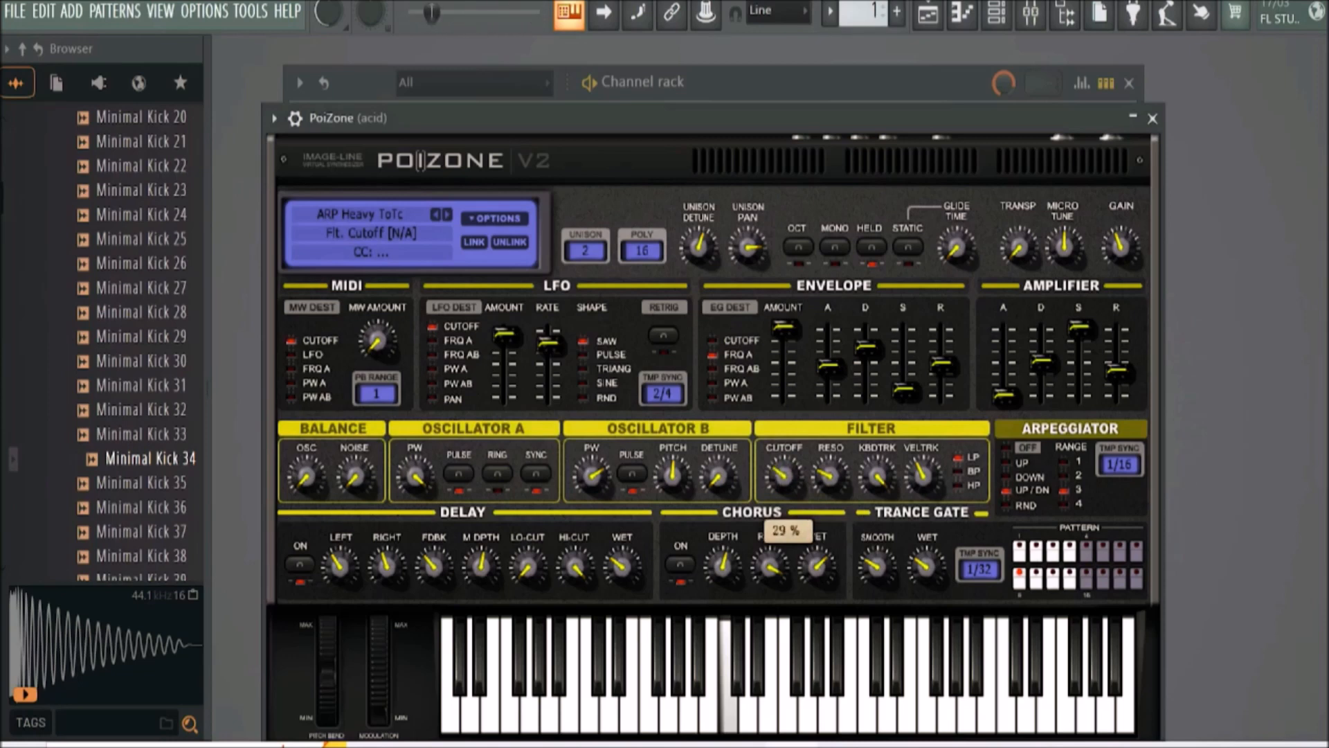
Set PoiZone's envelope destination to Cutoff and modulation wheel destination to LFO, raise the MW amount, and close the synth
{"action": "left_click", "coordinate": [713, 339]}
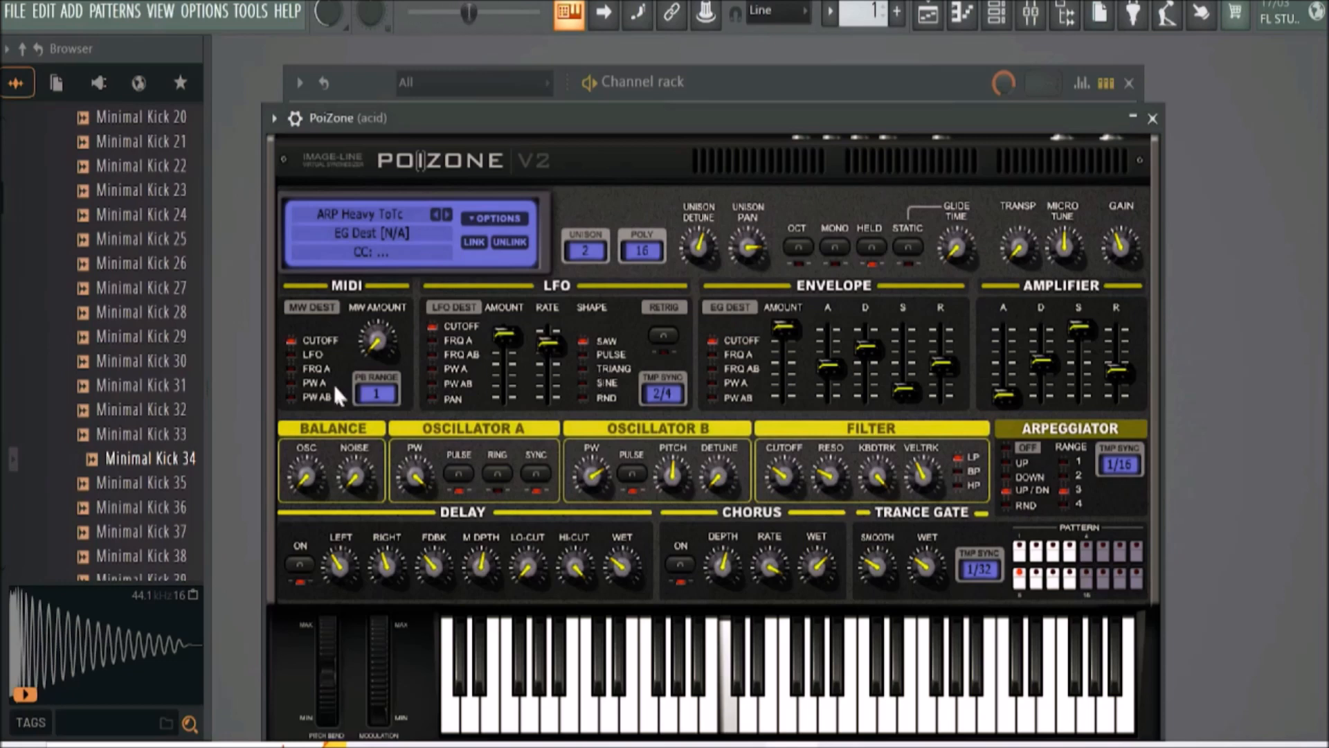
{"action": "left_click", "coordinate": [291, 354]}
{"action": "mouse_move", "coordinate": [376, 339]}
{"action": "left_mouse_down"}
{"action": "mouse_move", "coordinate": [376, 367]}
{"action": "mouse_move", "coordinate": [376, 318]}
{"action": "mouse_move", "coordinate": [380, 349]}
{"action": "left_mouse_up"}
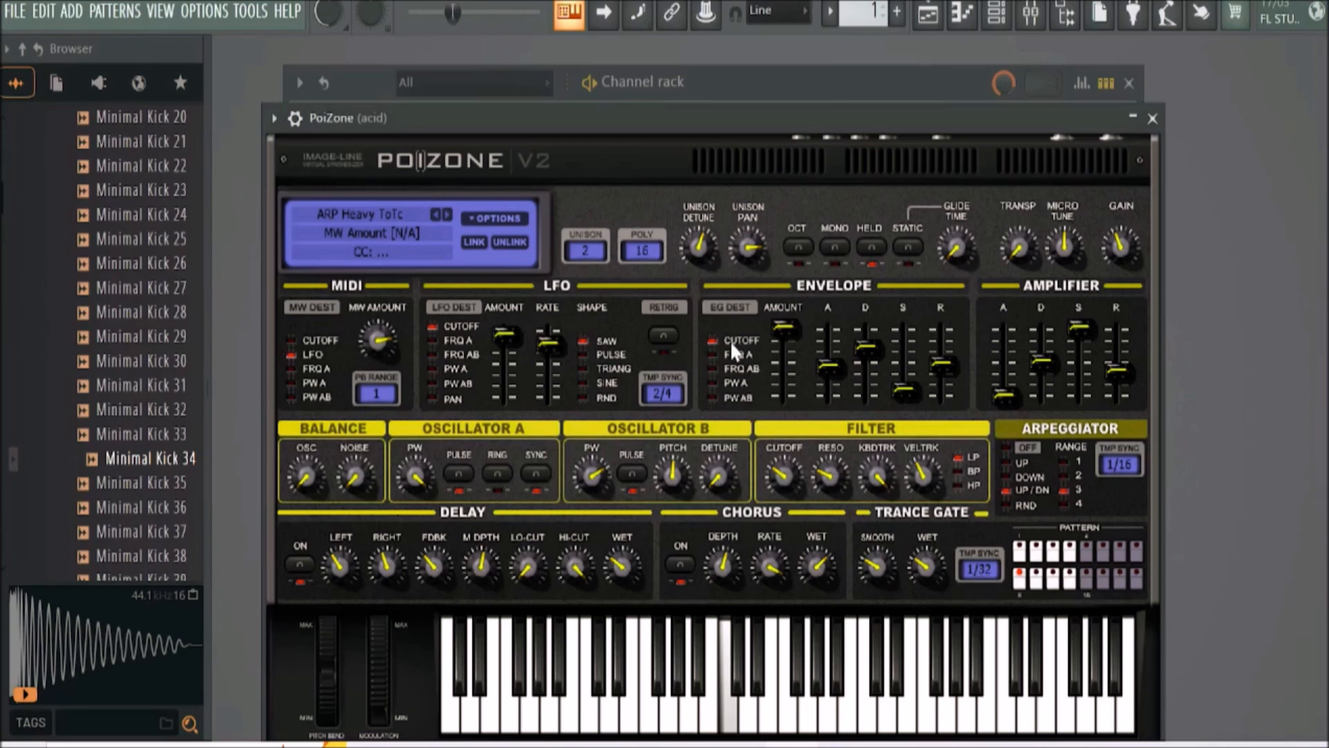
{"action": "left_click", "coordinate": [1153, 119]}
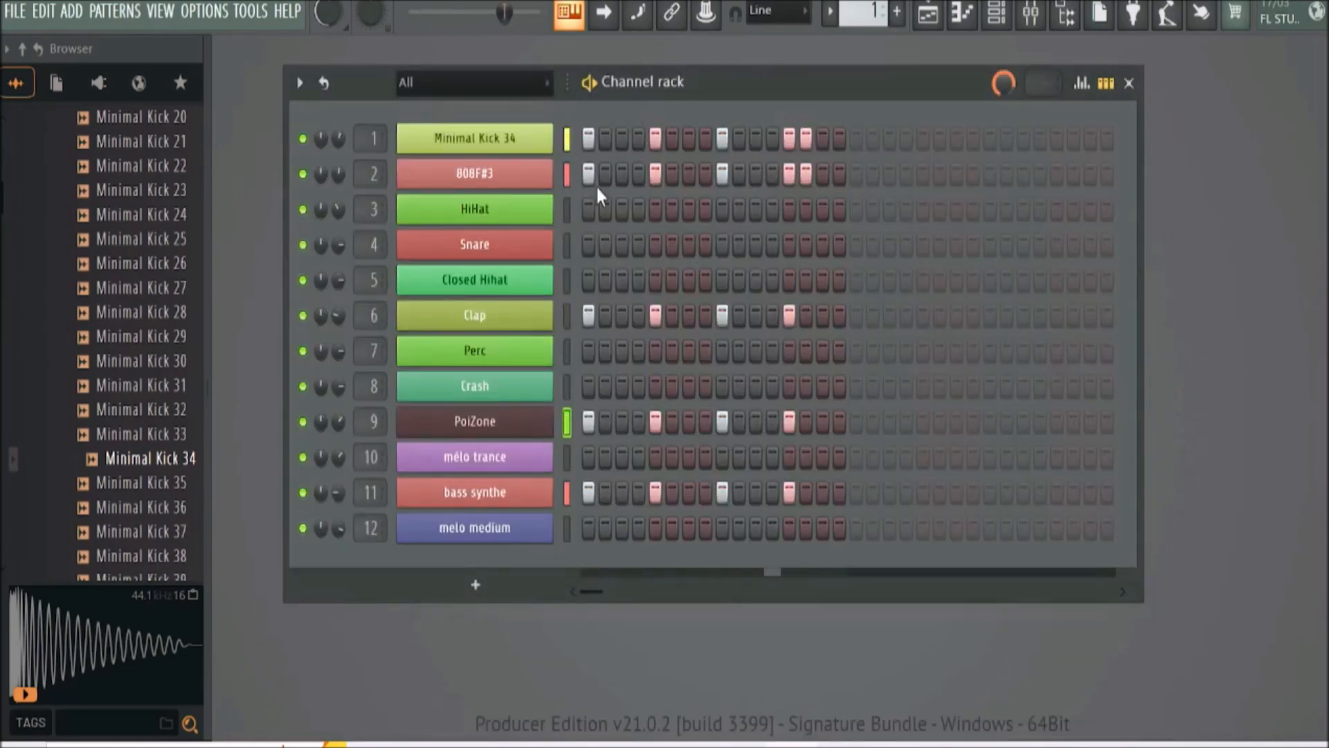
Lower the PoiZone channel's volume and check the track levels in the mixer
{"action": "left_click_drag", "start_coordinate": [338, 421], "coordinate": [338, 432]}
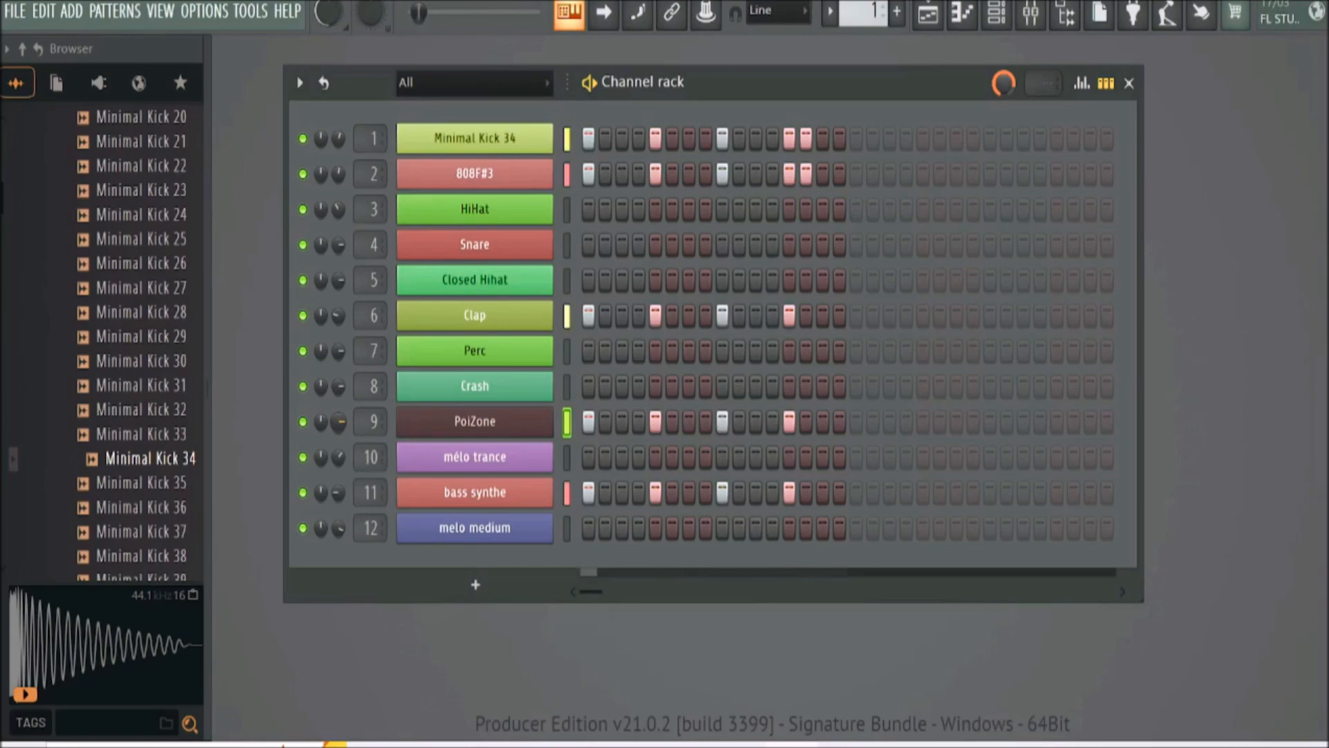
{"action": "left_click", "coordinate": [1031, 16]}
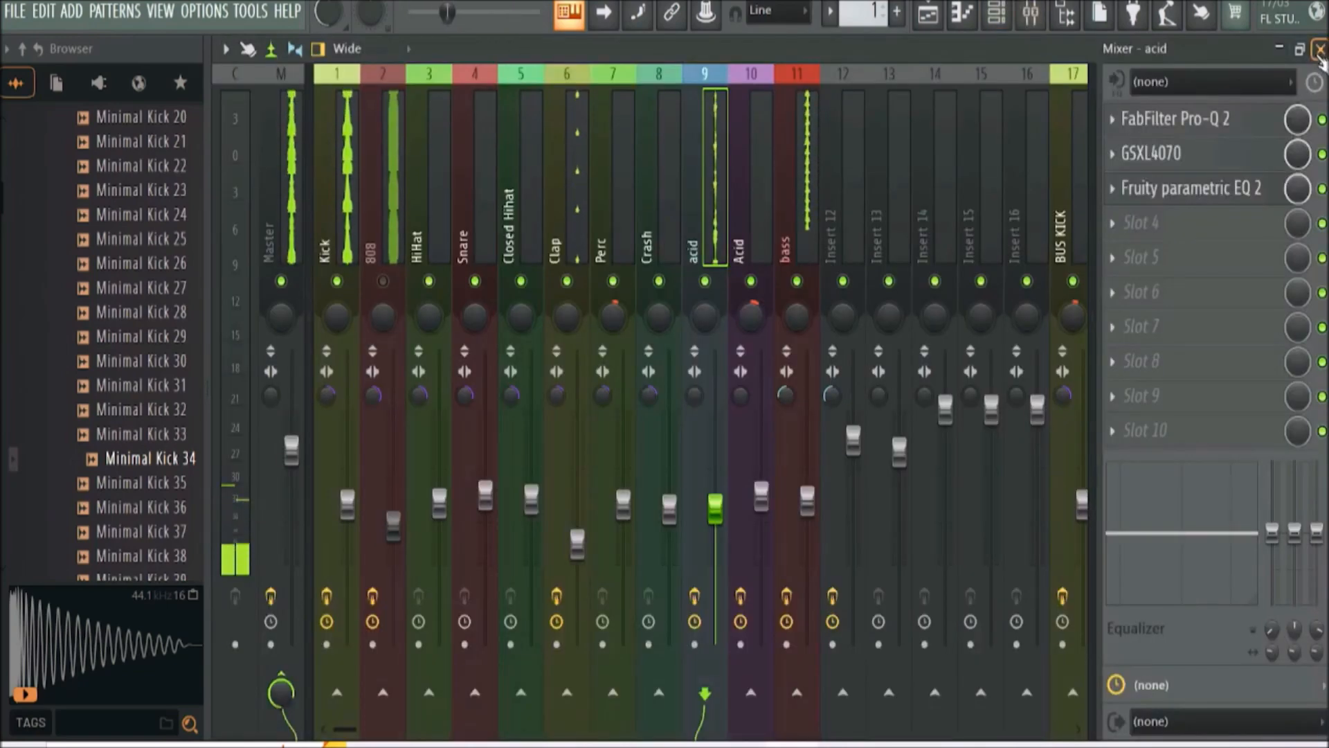
{"action": "left_click", "coordinate": [1320, 49]}
Change the PoiZone channel's color to a medium steel blue, keeping its name
{"action": "right_click", "coordinate": [497, 426]}
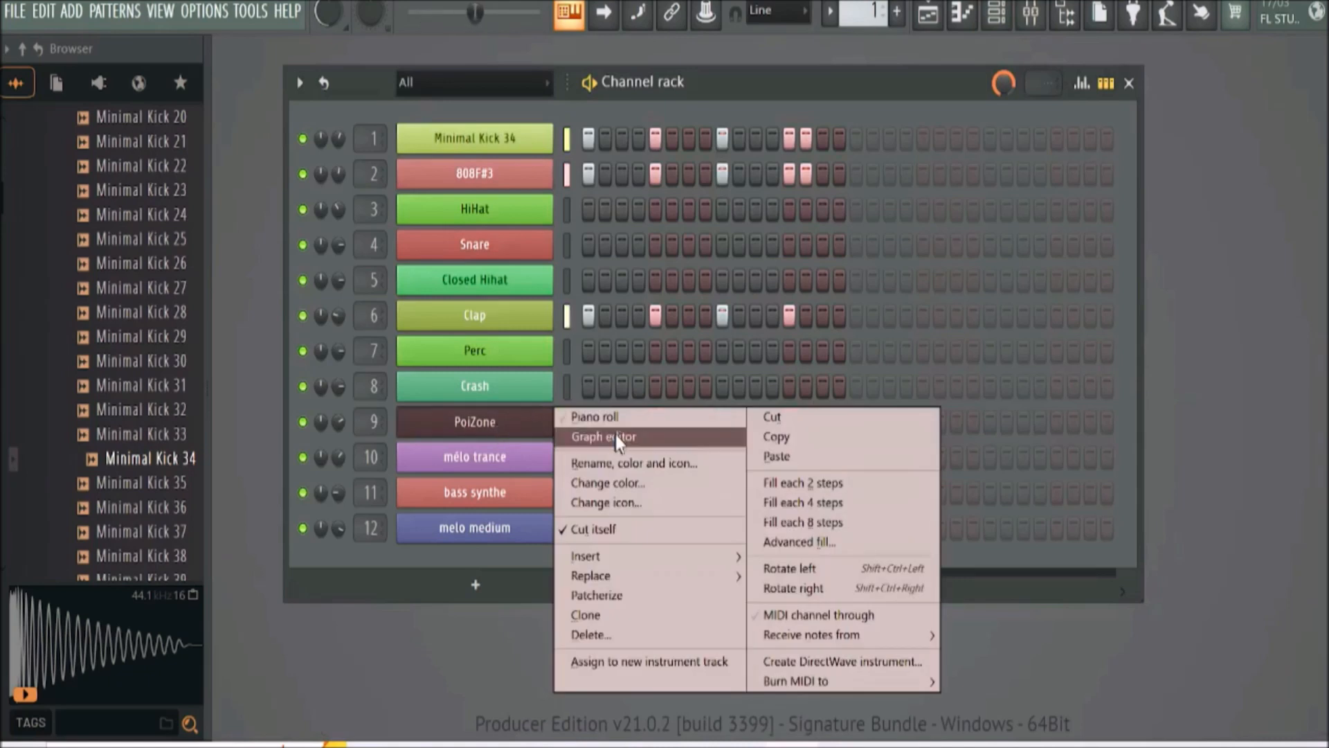
{"action": "left_click", "coordinate": [614, 463]}
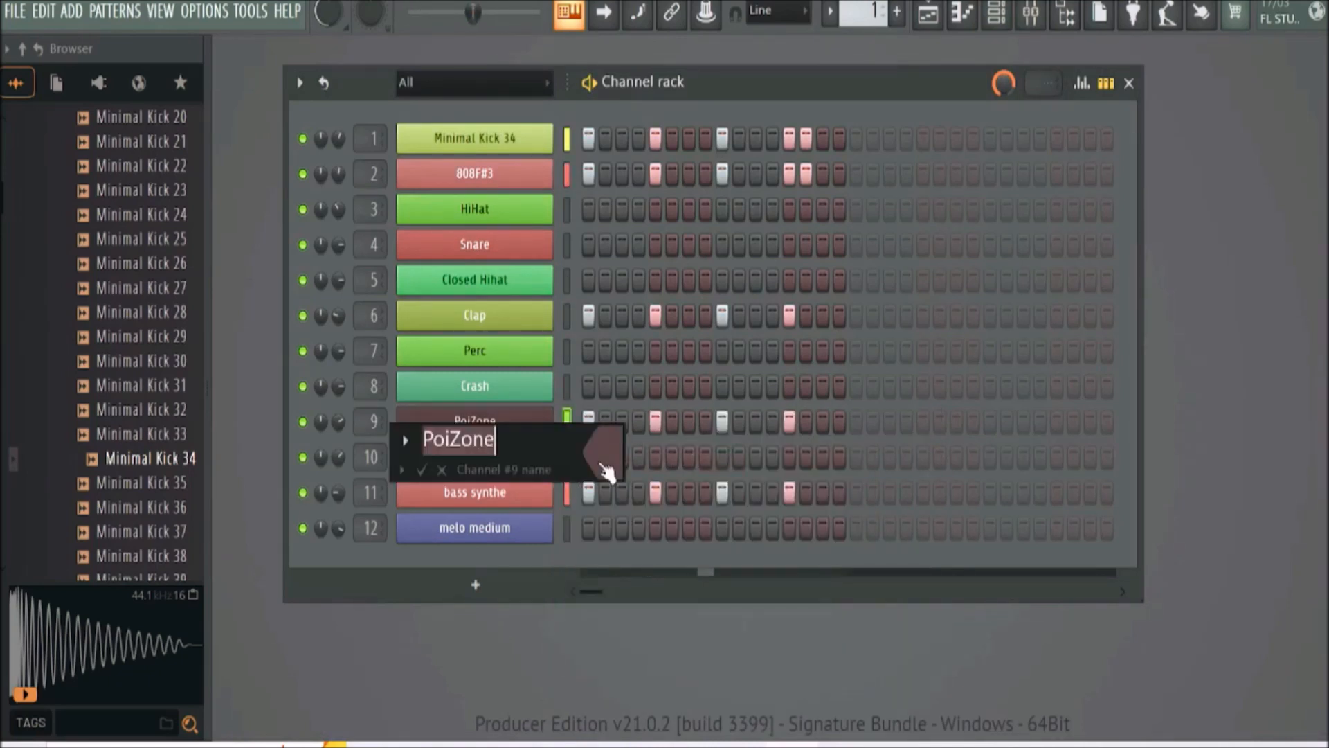
{"action": "left_click", "coordinate": [606, 471]}
{"action": "left_click", "coordinate": [753, 409]}
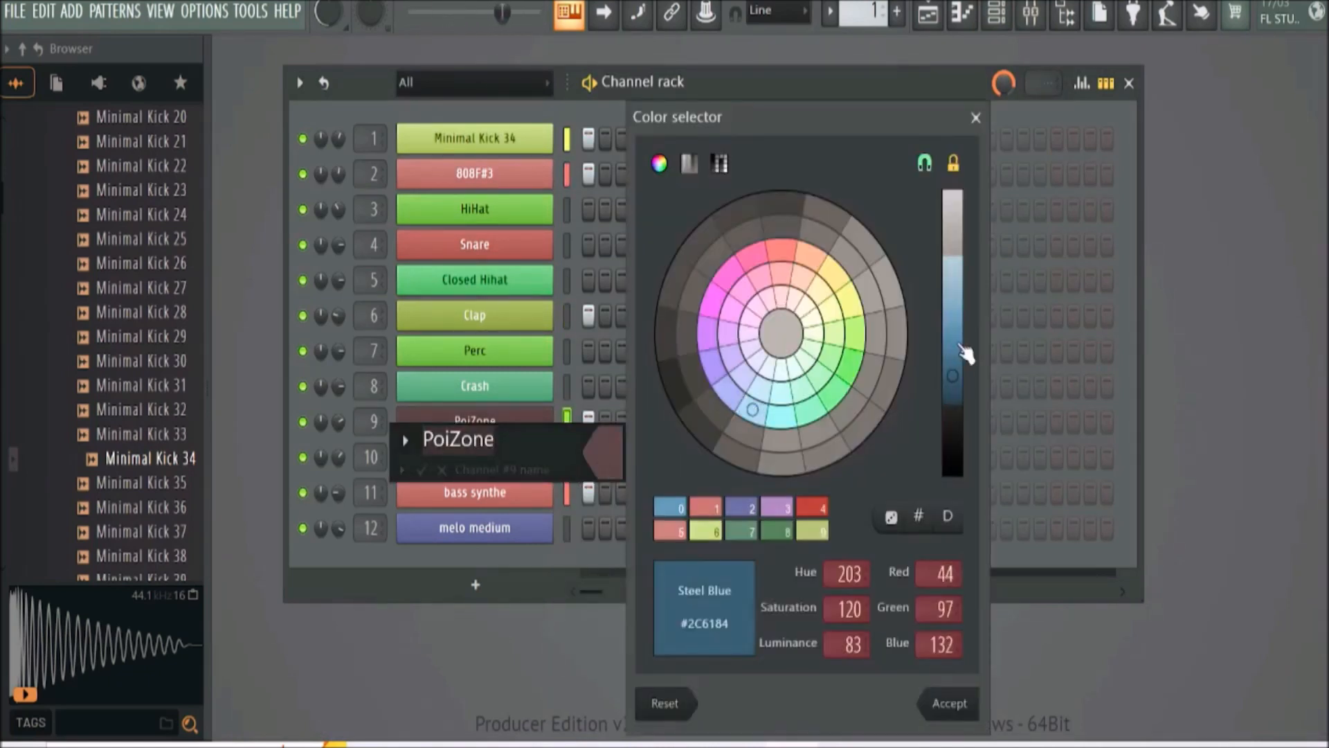
{"action": "left_click", "coordinate": [961, 350]}
{"action": "left_click", "coordinate": [946, 704]}
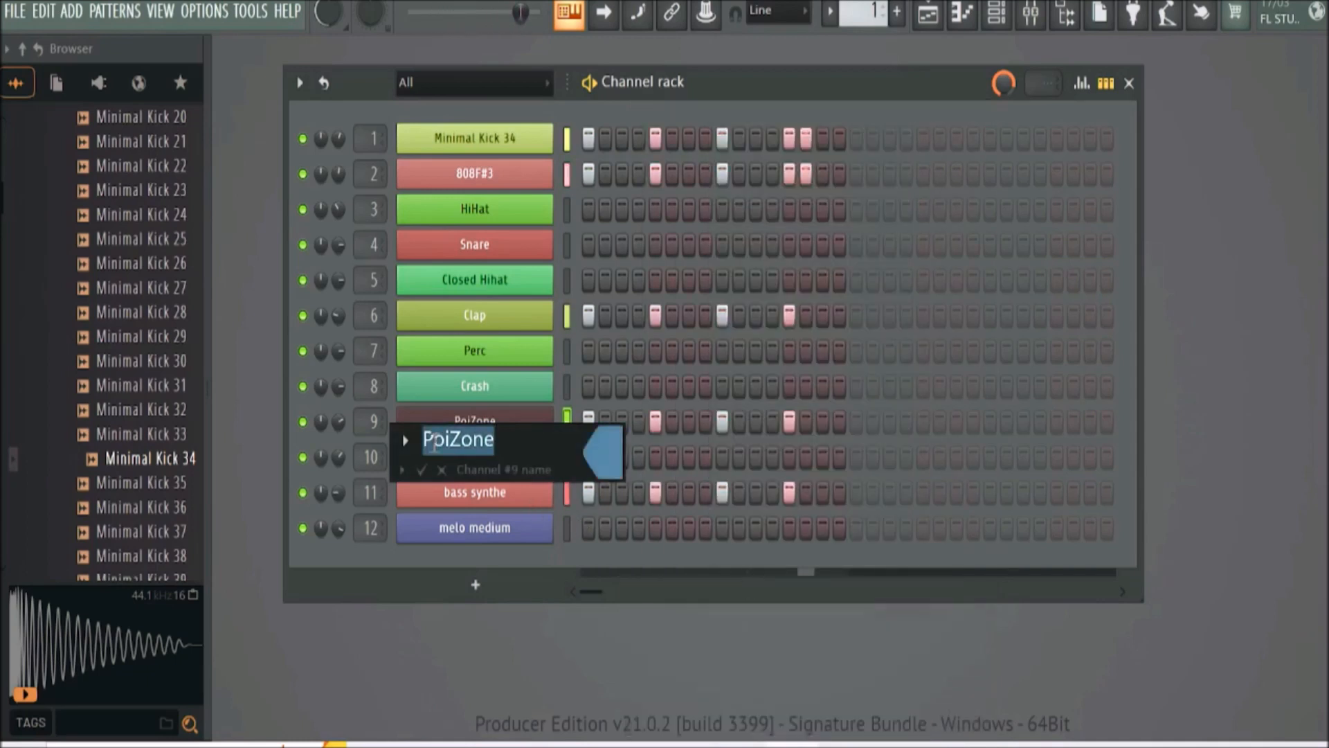
{"action": "left_click", "coordinate": [424, 469]}
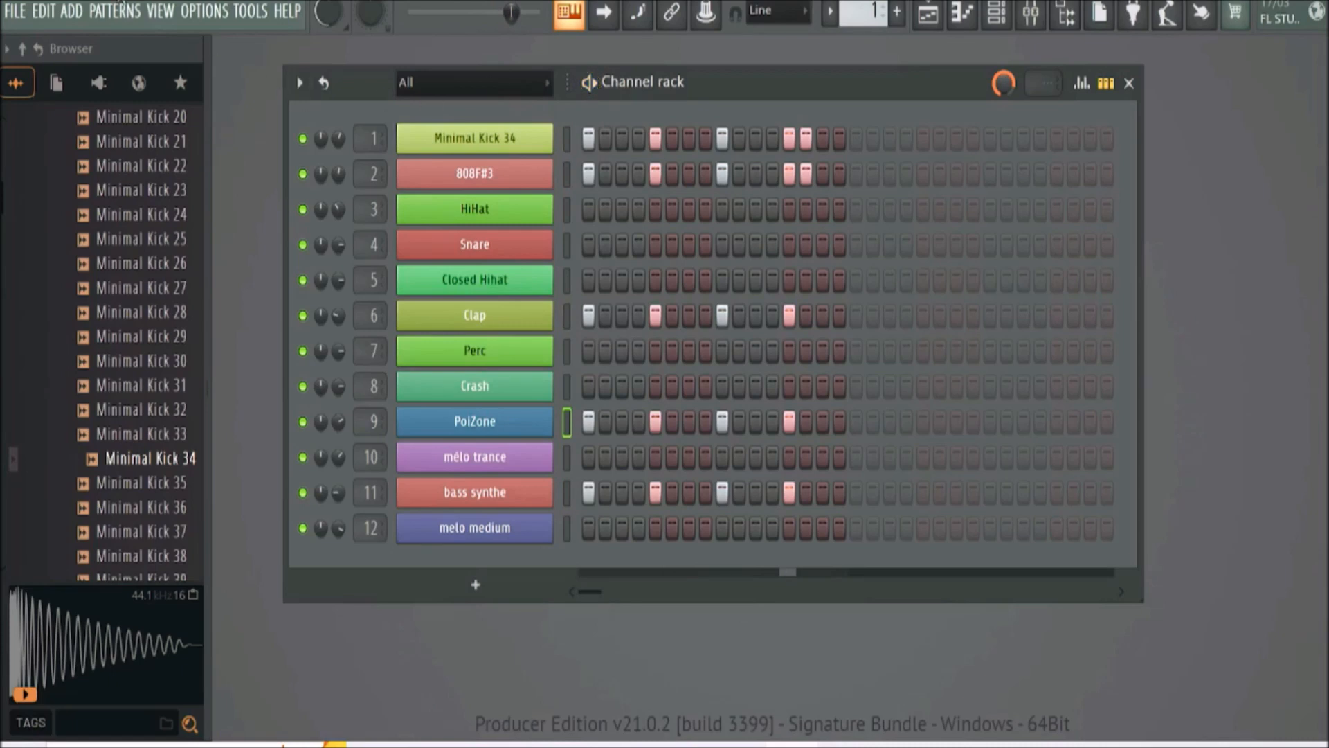
Save the project, keeping the Edison plugin and its stored data
{"action": "left_click", "coordinate": [25, 19]}
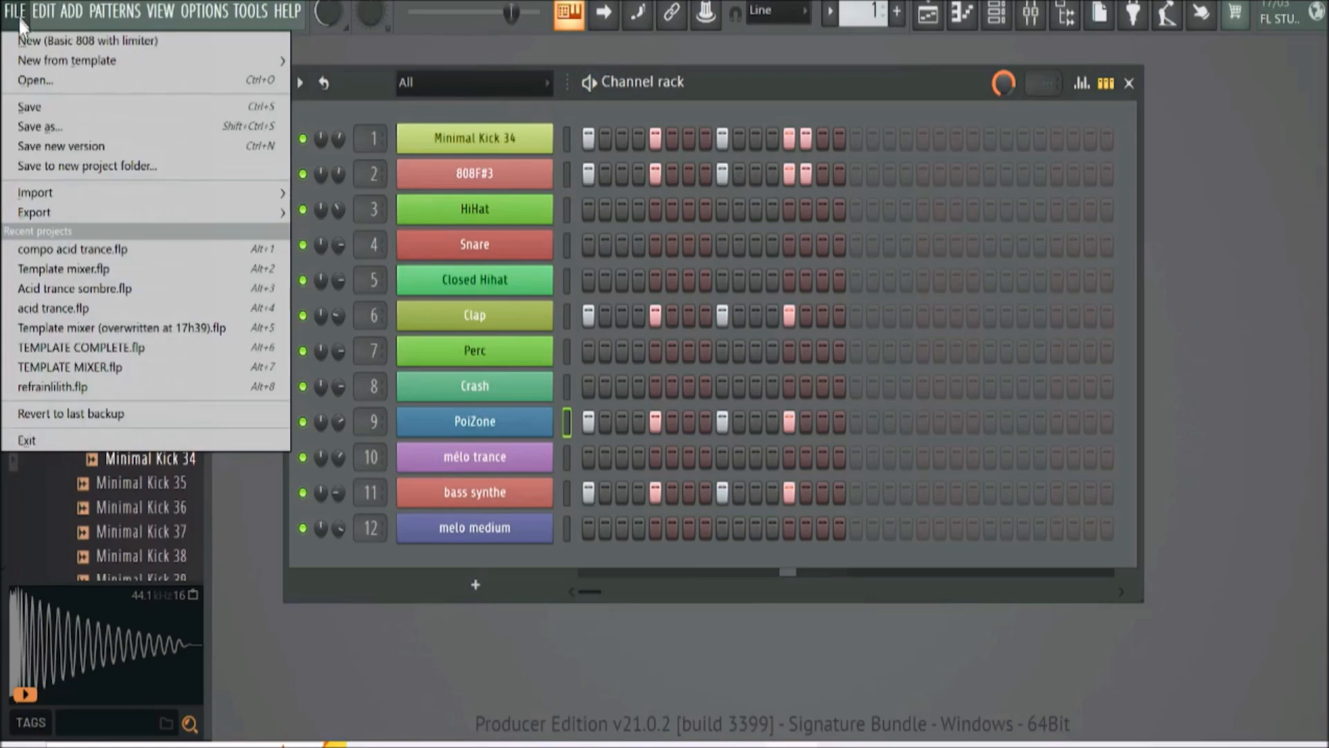
{"action": "left_click", "coordinate": [35, 111]}
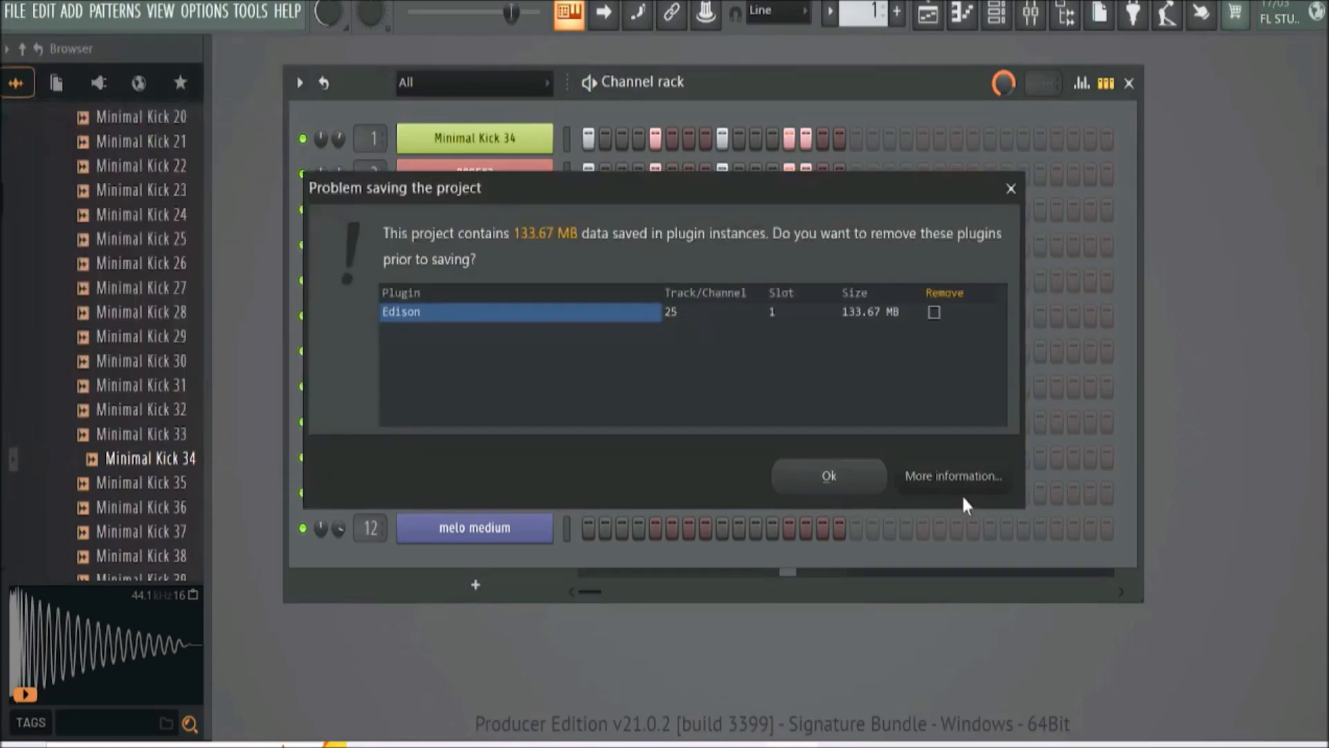
{"action": "left_click", "coordinate": [868, 481]}
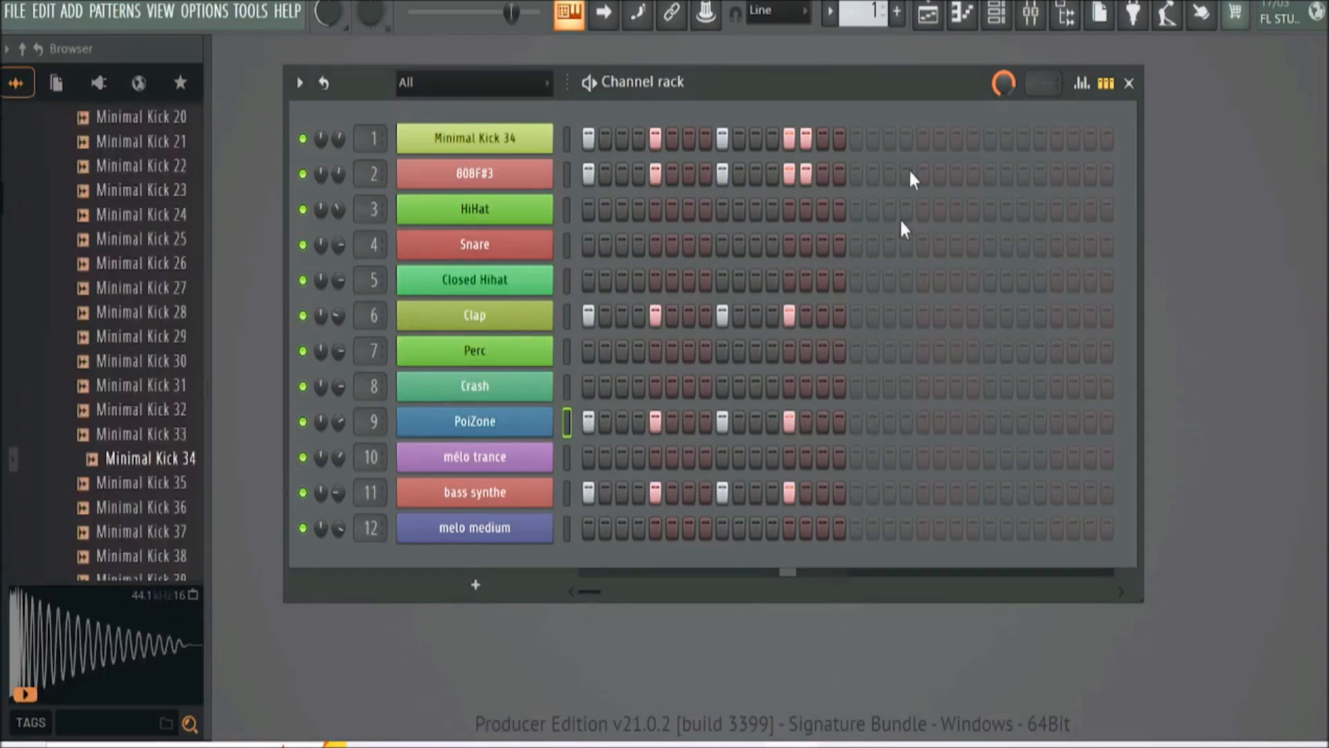
Add a time marker named Intro to the playlist and place it at bar 1
{"action": "left_click", "coordinate": [930, 17]}
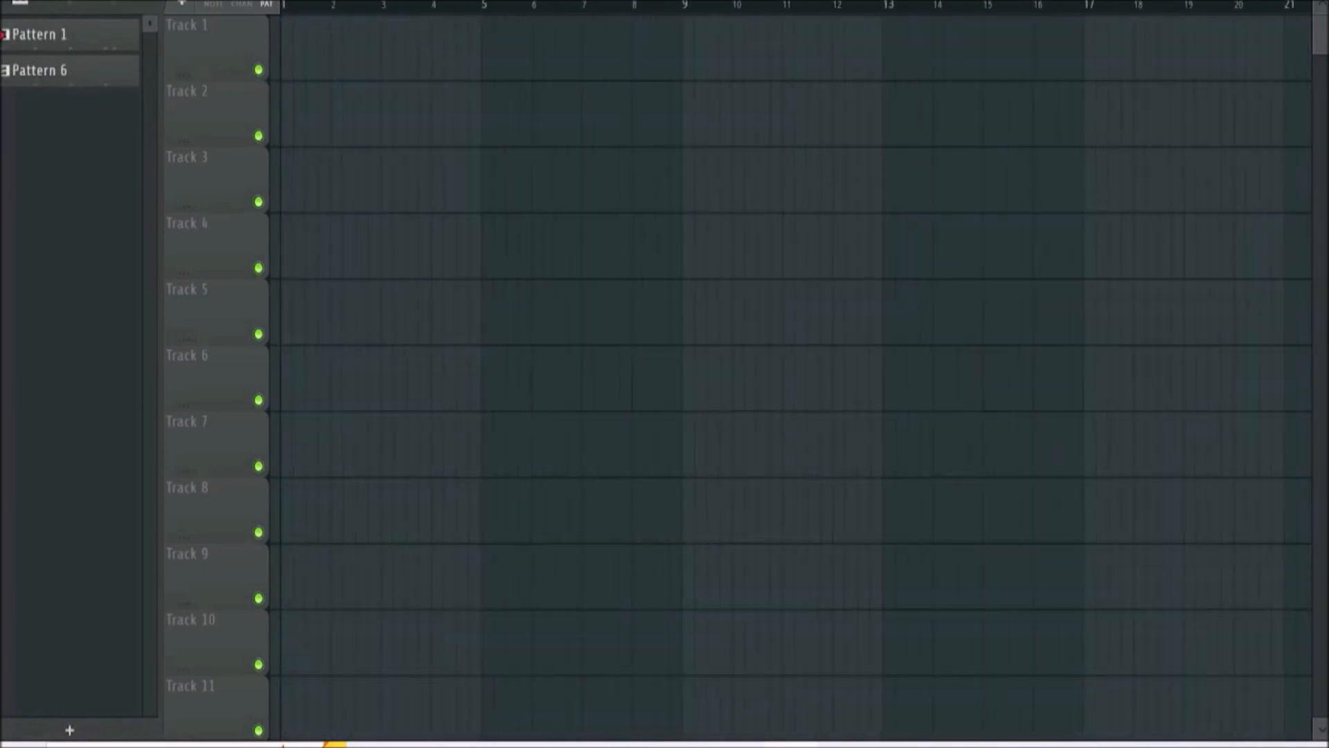
{"action": "left_click", "coordinate": [19, 2]}
{"action": "mouse_move", "coordinate": [30, 115]}
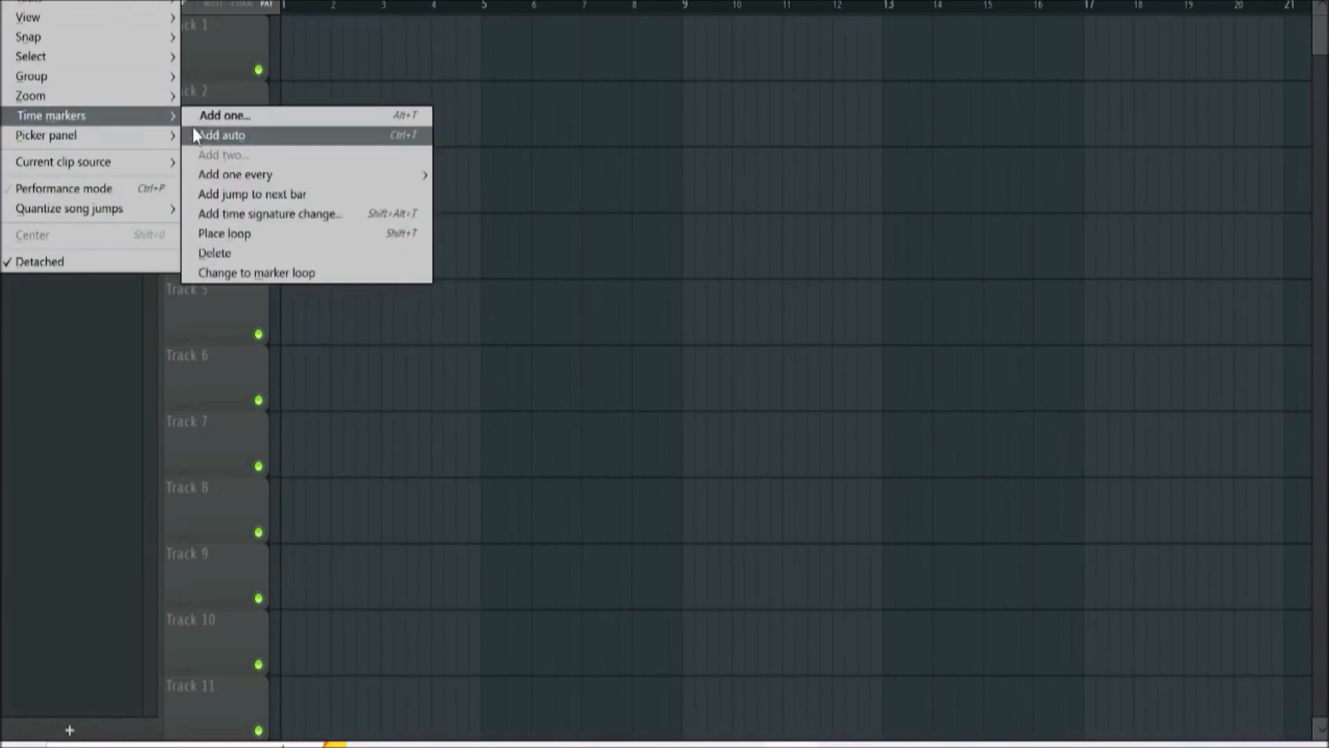
{"action": "left_click", "coordinate": [220, 123]}
{"action": "type", "text": "Intro"}
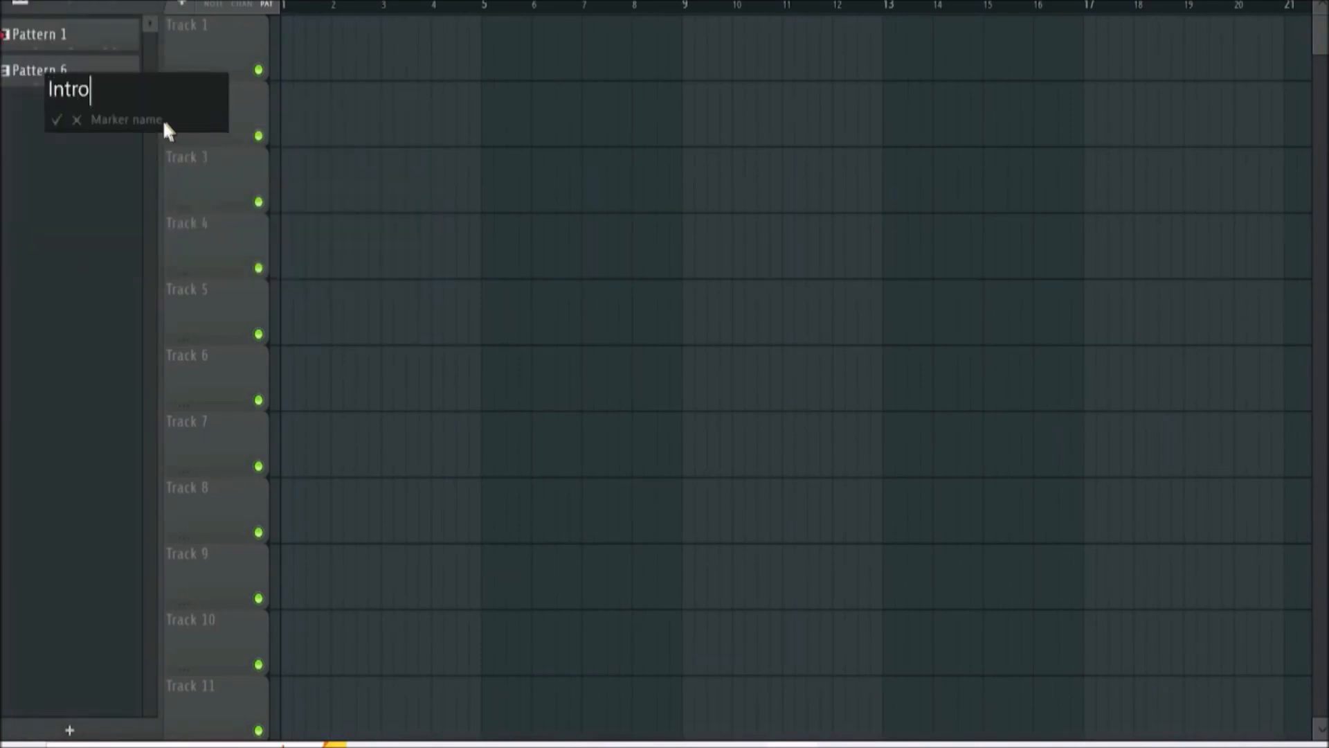
{"action": "left_click", "coordinate": [56, 120]}
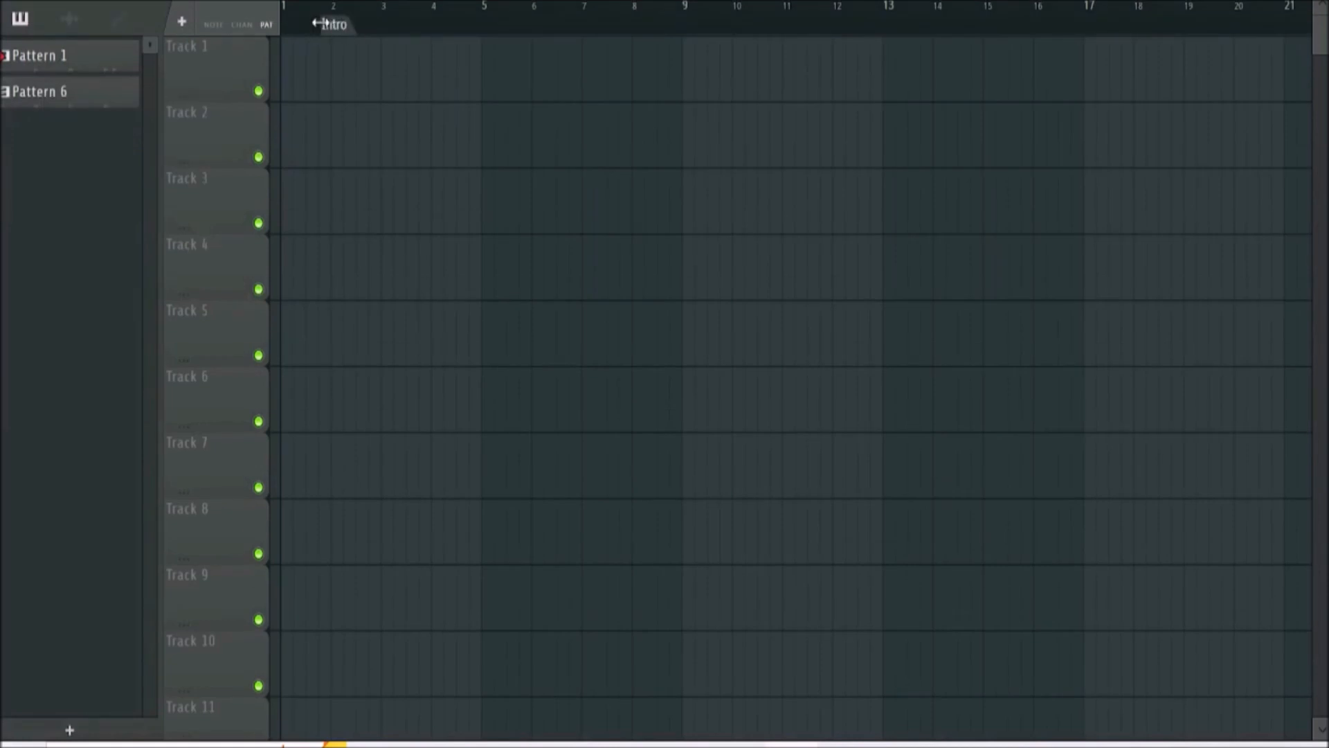
{"action": "left_click_drag", "start_coordinate": [318, 23], "coordinate": [272, 25]}
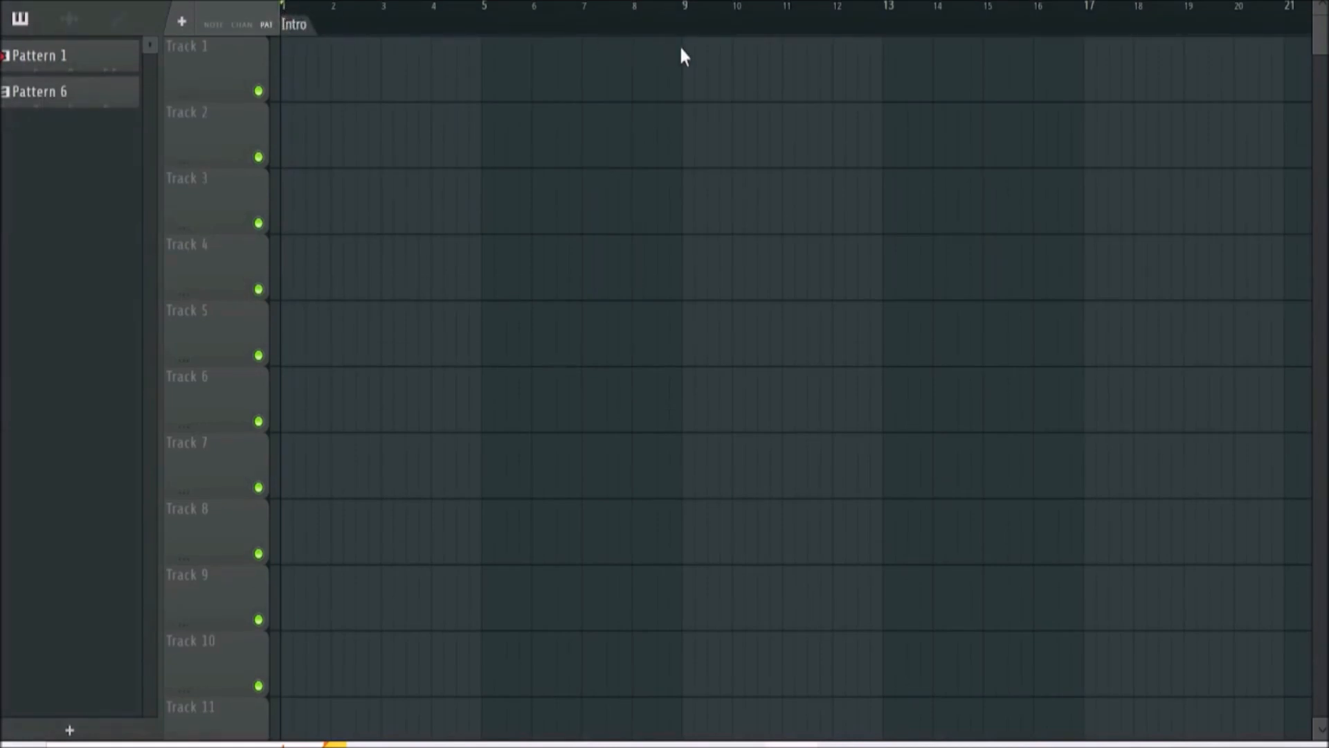
Add a time marker named Couplet near bar 16 and move the playhead to bar 17
{"action": "left_click", "coordinate": [1033, 11]}
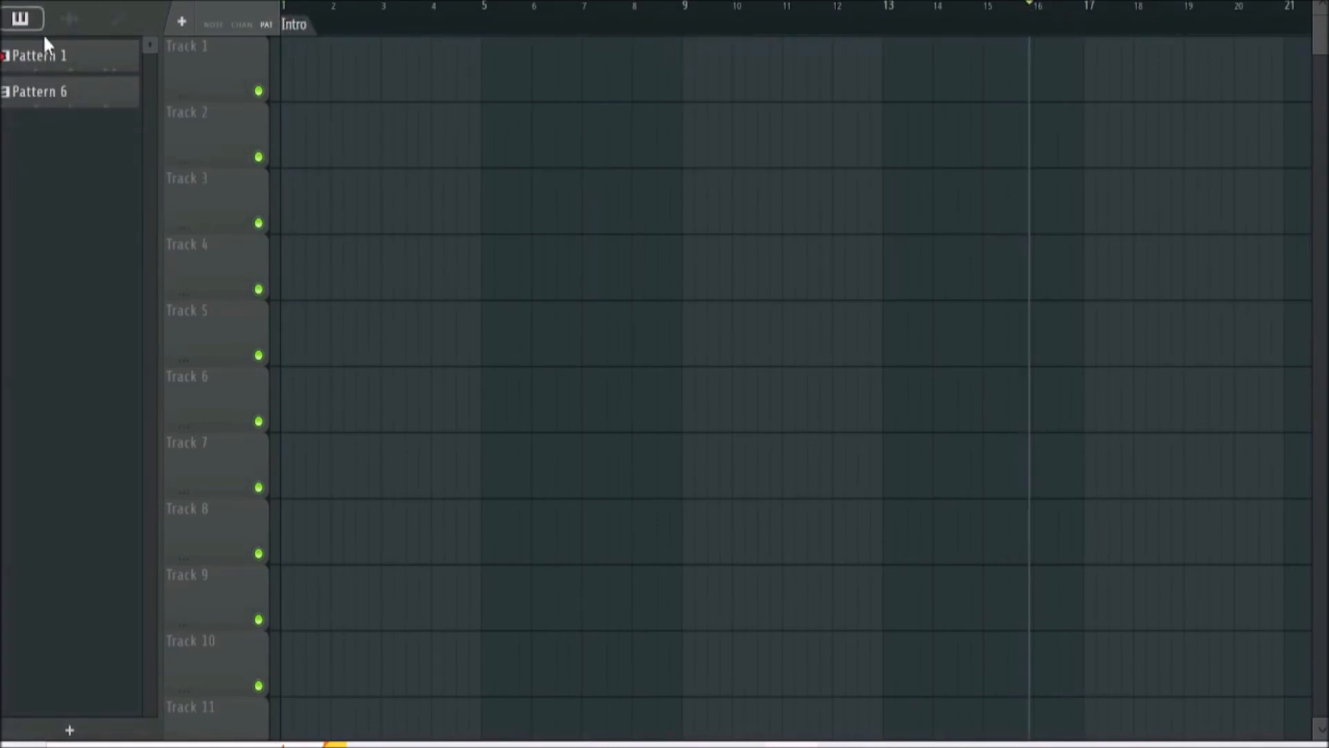
{"action": "left_click", "coordinate": [19, 19]}
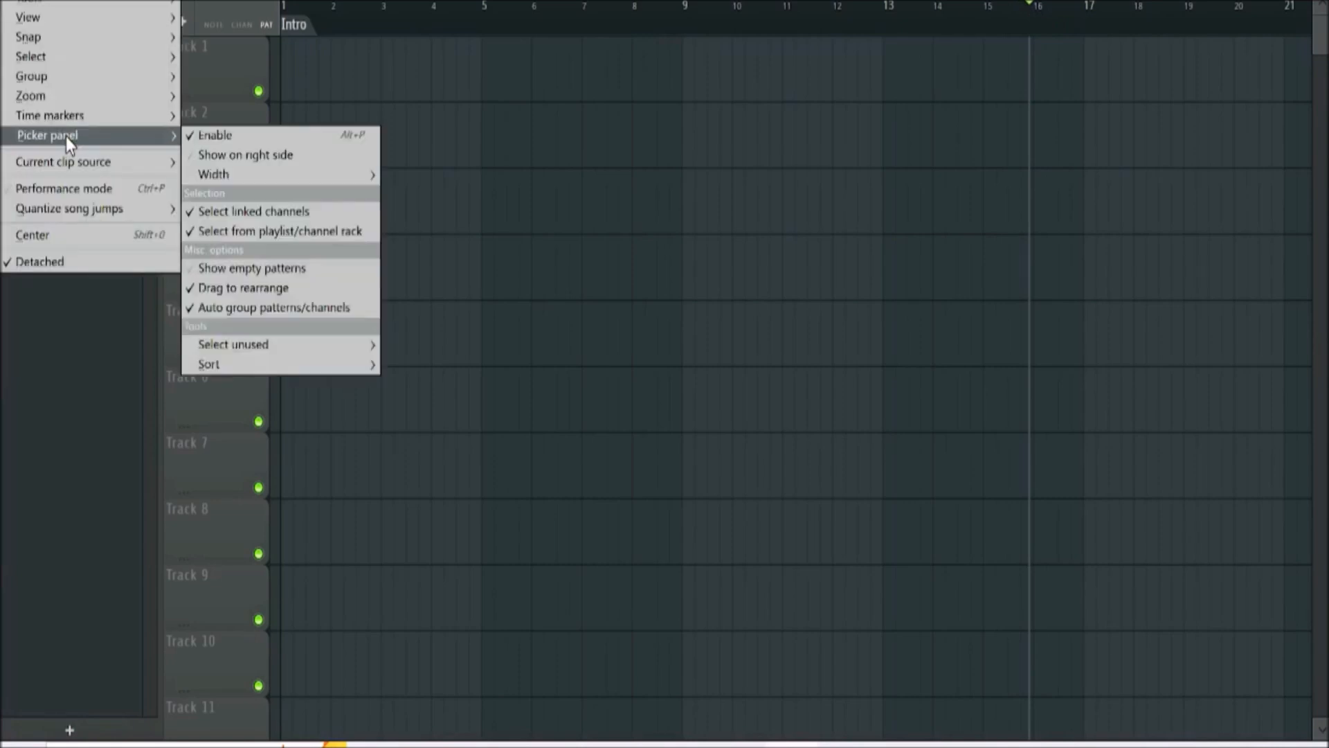
{"action": "mouse_move", "coordinate": [65, 119]}
{"action": "left_click", "coordinate": [218, 116]}
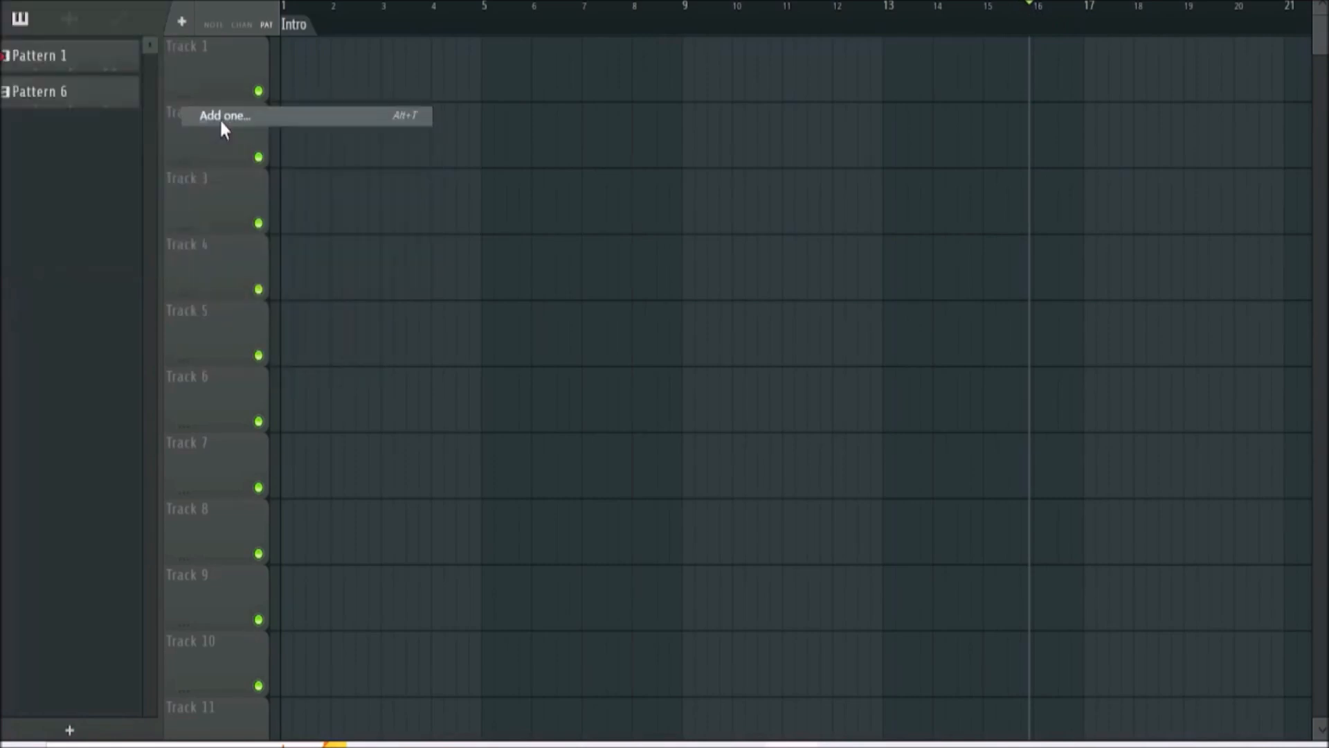
{"action": "type", "text": "Couplet"}
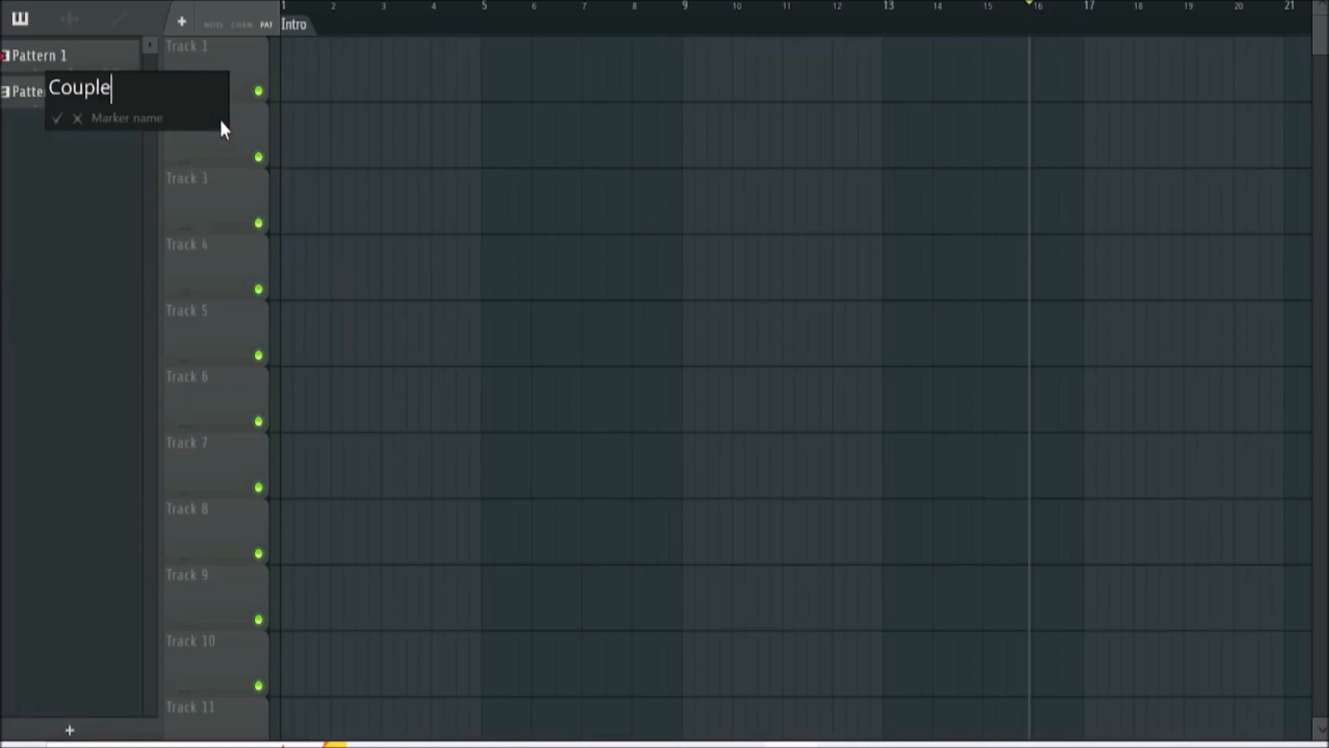
{"action": "left_click", "coordinate": [57, 118]}
{"action": "left_click_drag", "start_coordinate": [1029, 6], "coordinate": [1093, 7]}
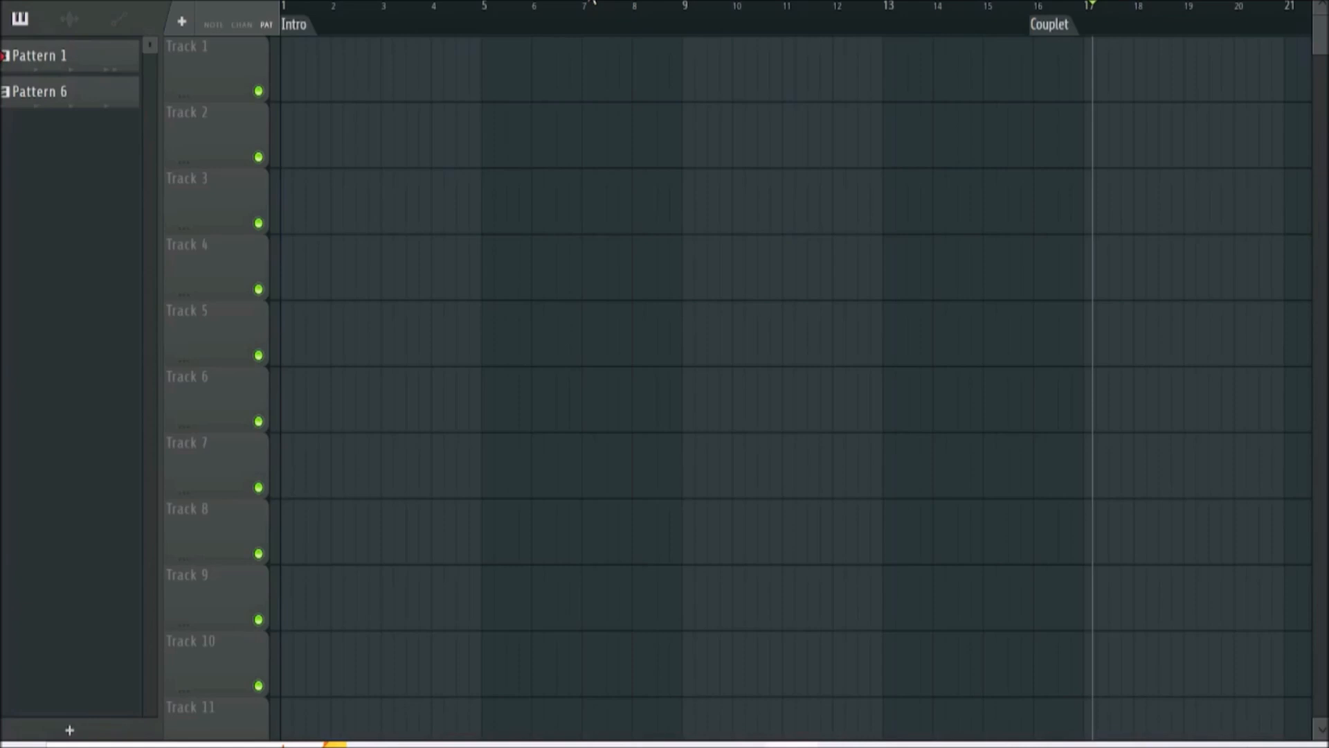
{"action": "mouse_move", "coordinate": [594, 1]}
{"action": "left_mouse_down"}
{"action": "mouse_move", "coordinate": [699, 1]}
{"action": "mouse_move", "coordinate": [466, 3]}
{"action": "left_mouse_up"}
{"action": "scroll", "coordinate": [1231, 9], "scroll_direction": "right", "scroll_amount": 5}
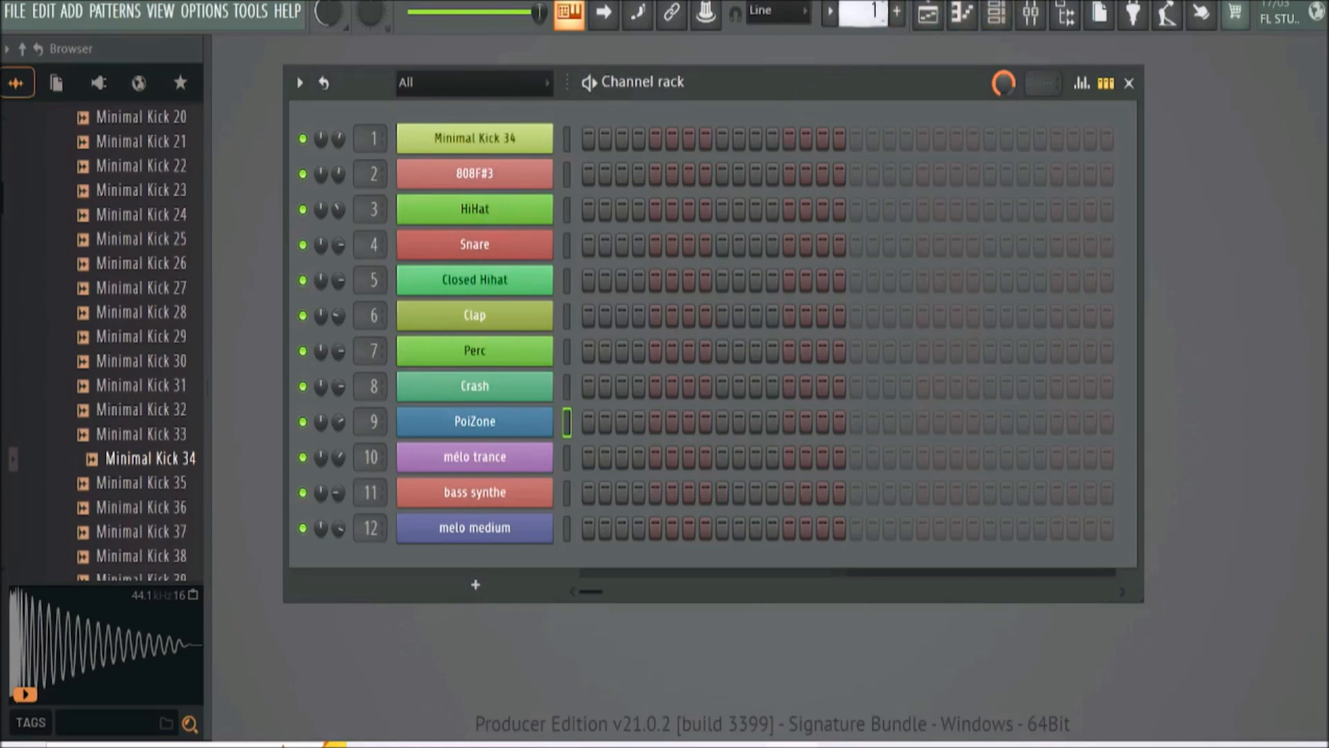
{"action": "left_click", "coordinate": [928, 12]}
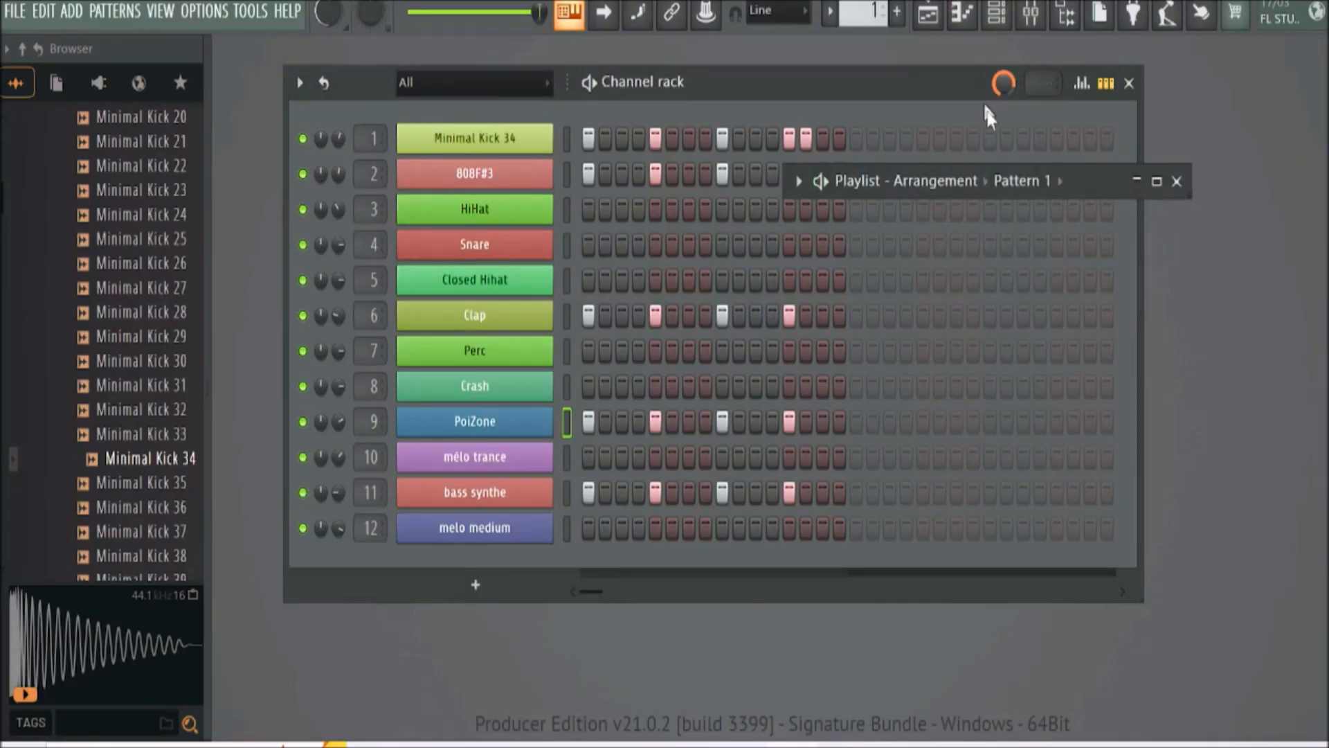
{"action": "left_click", "coordinate": [1156, 181]}
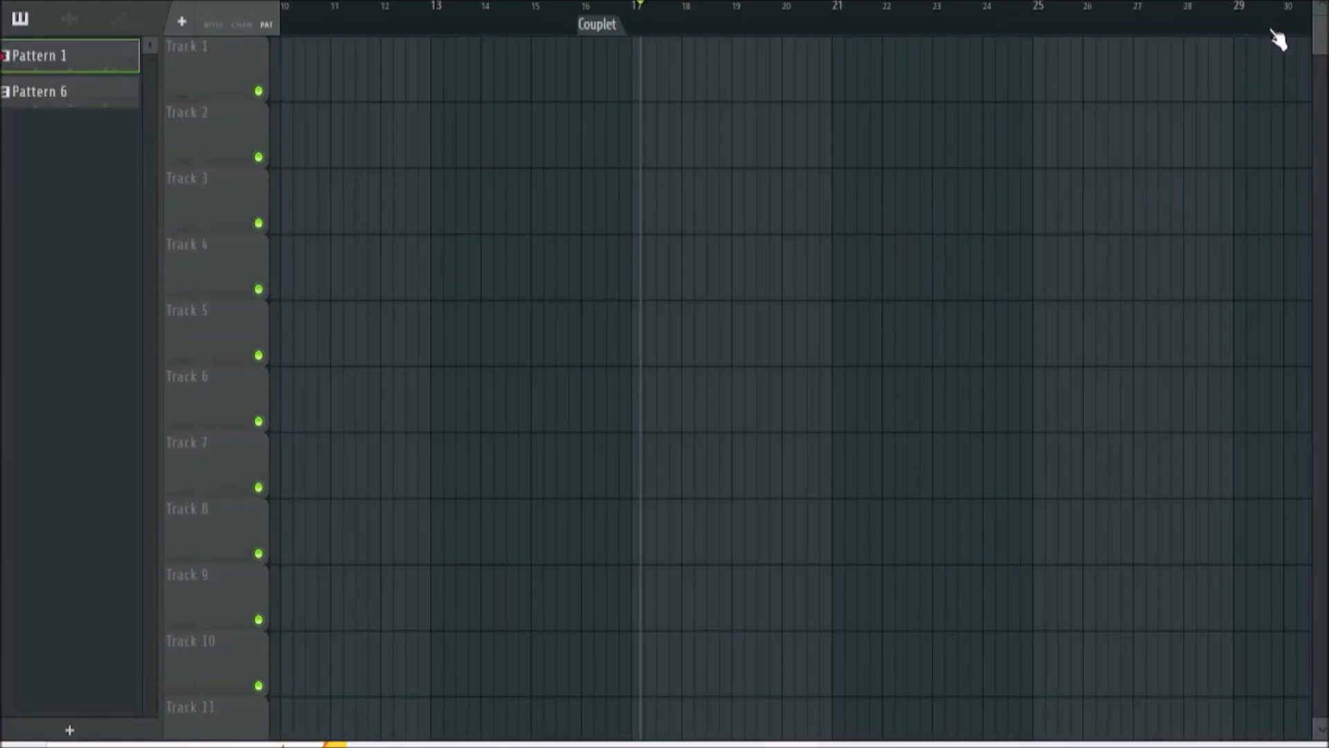
{"action": "left_click", "coordinate": [460, 90]}
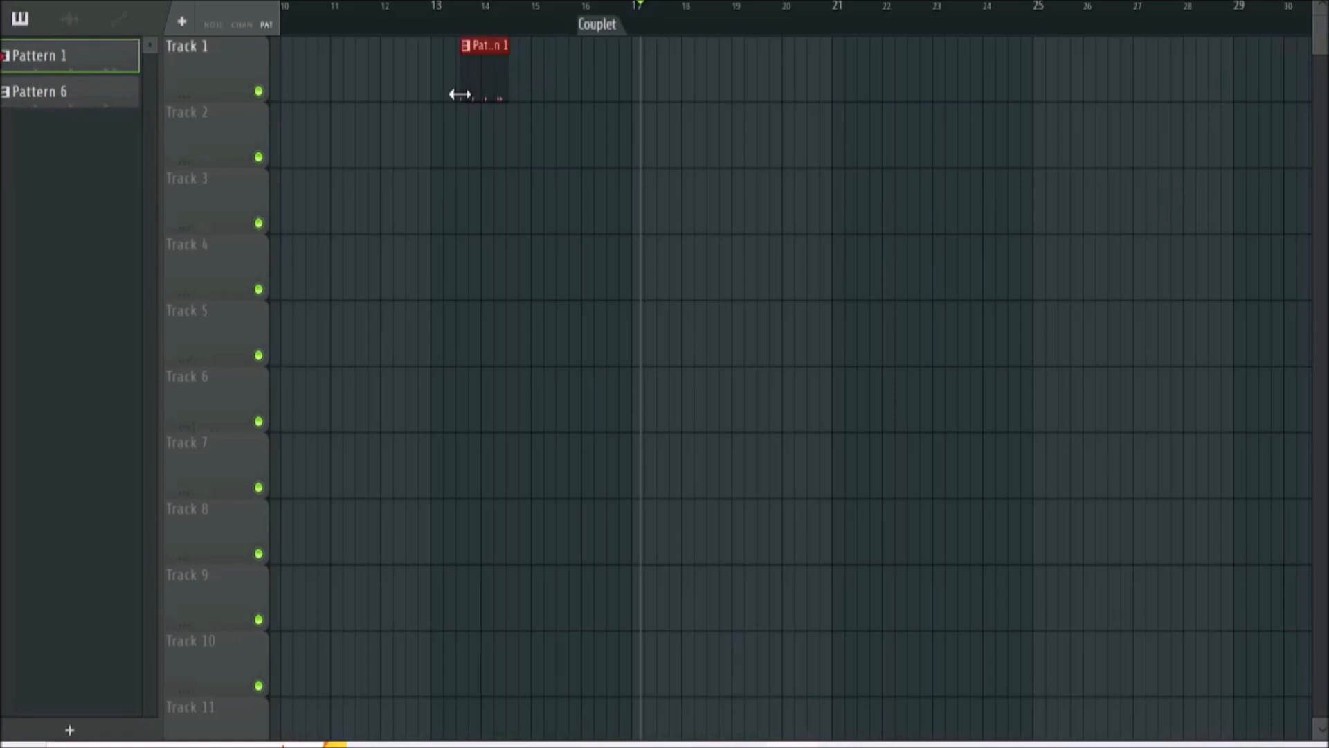
{"action": "right_click", "coordinate": [480, 87]}
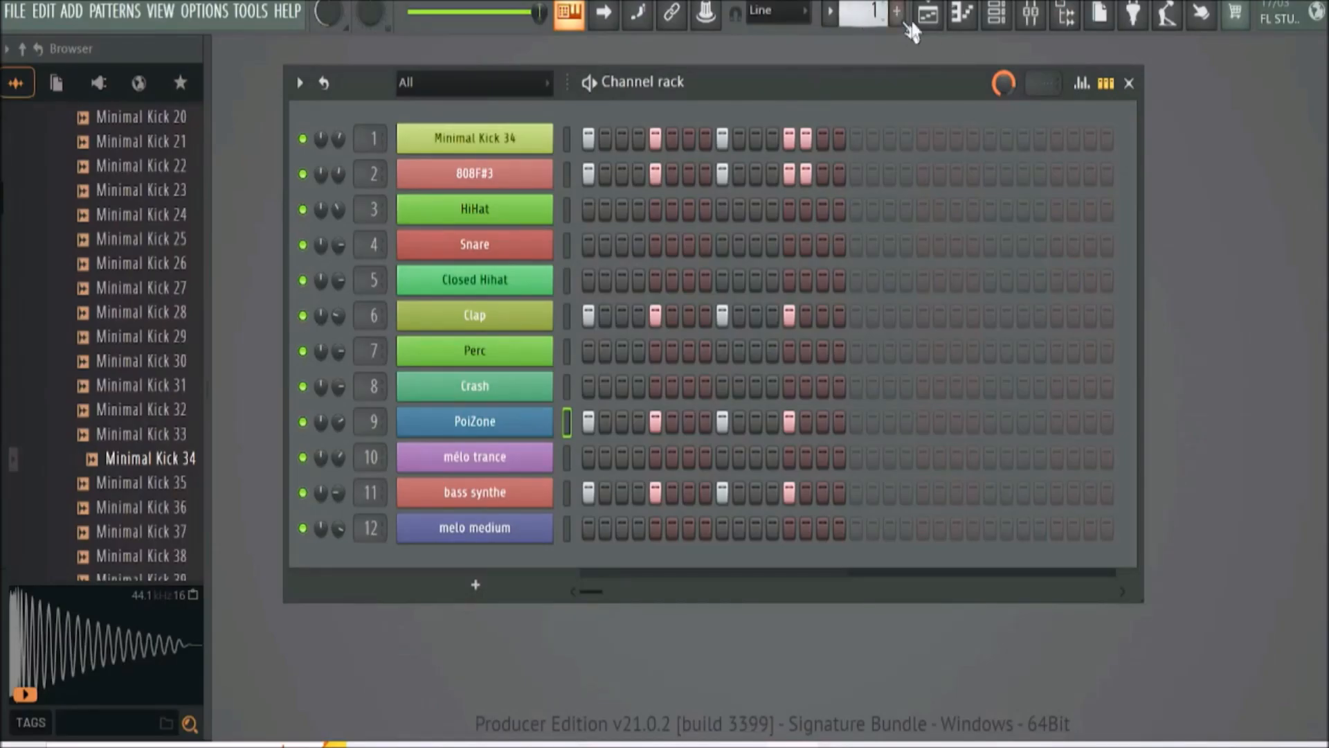
{"action": "left_click", "coordinate": [928, 27]}
{"action": "left_click", "coordinate": [672, 83]}
{"action": "left_click_drag", "start_coordinate": [665, 83], "coordinate": [599, 65]}
Rename the Minimal Kick 34 channel as Kick, keeping its color
{"action": "right_click", "coordinate": [480, 142]}
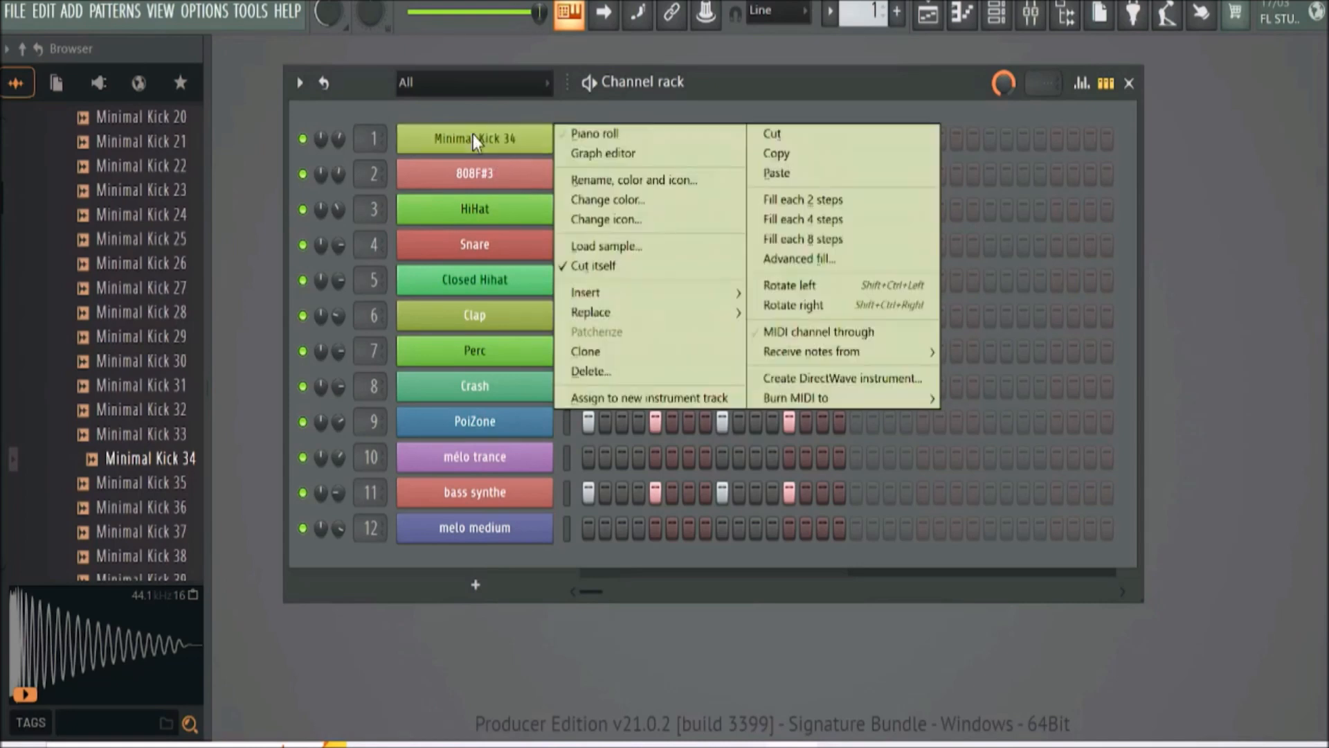
{"action": "left_click", "coordinate": [597, 180]}
{"action": "mouse_move", "coordinate": [479, 147]}
{"action": "left_mouse_down"}
{"action": "mouse_move", "coordinate": [401, 147]}
{"action": "mouse_move", "coordinate": [478, 147]}
{"action": "left_mouse_up"}
{"action": "key", "text": "BackSpace"}
{"action": "key", "text": "BackSpace"}
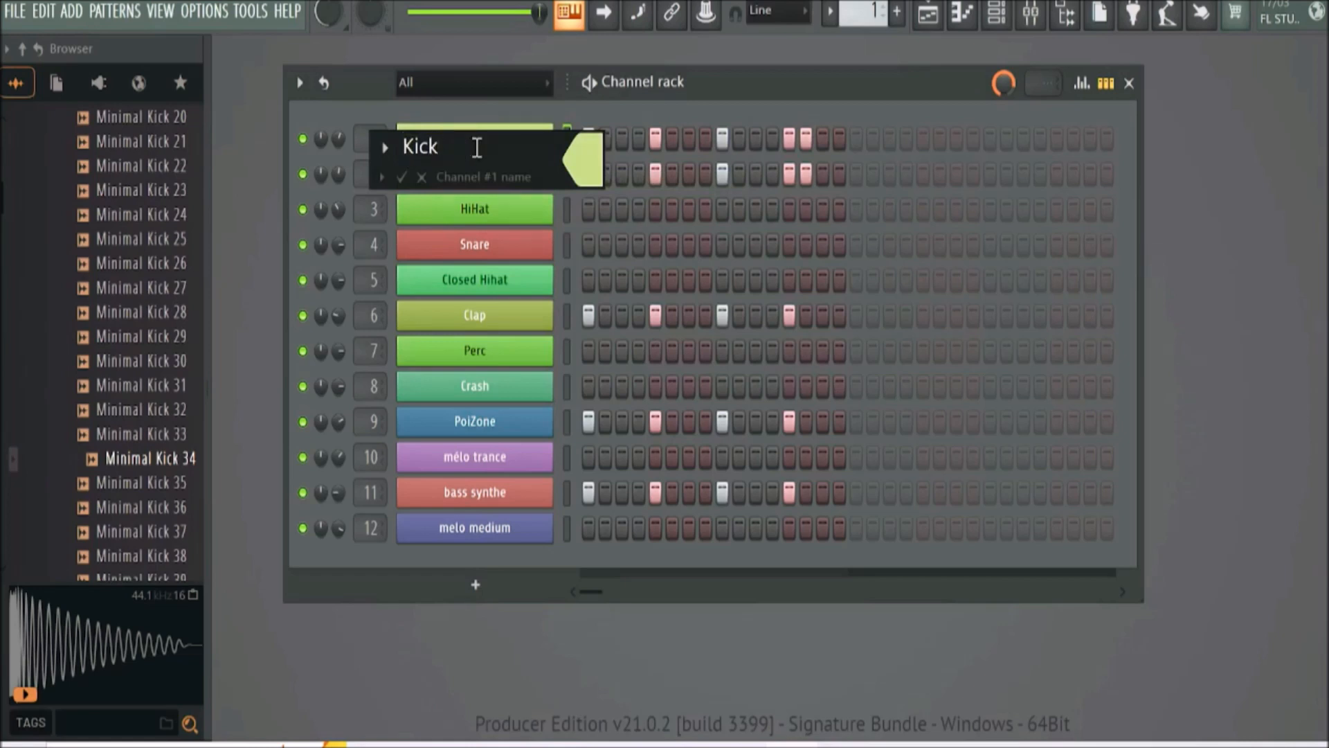
{"action": "left_click", "coordinate": [401, 178]}
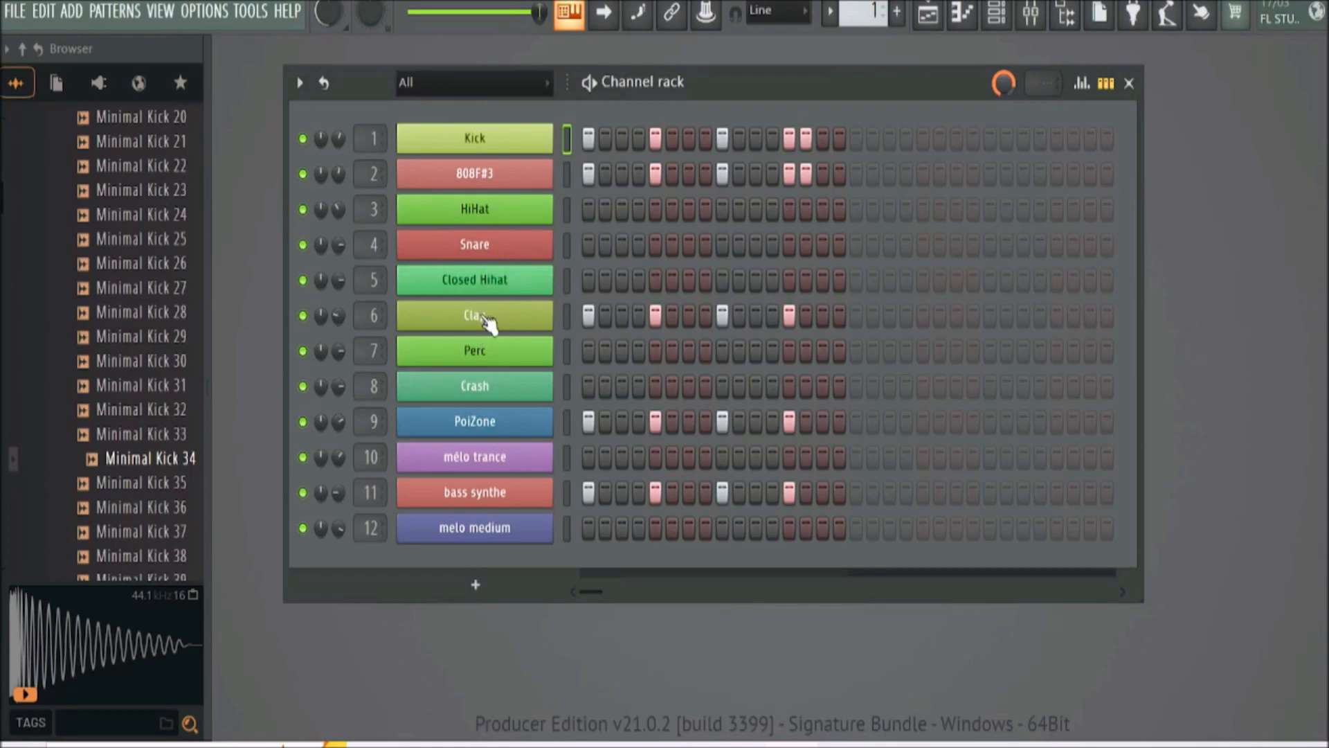
Lower the Crash channel's volume and re-enable the muted 808 track in the mixer
{"action": "left_click", "coordinate": [927, 19]}
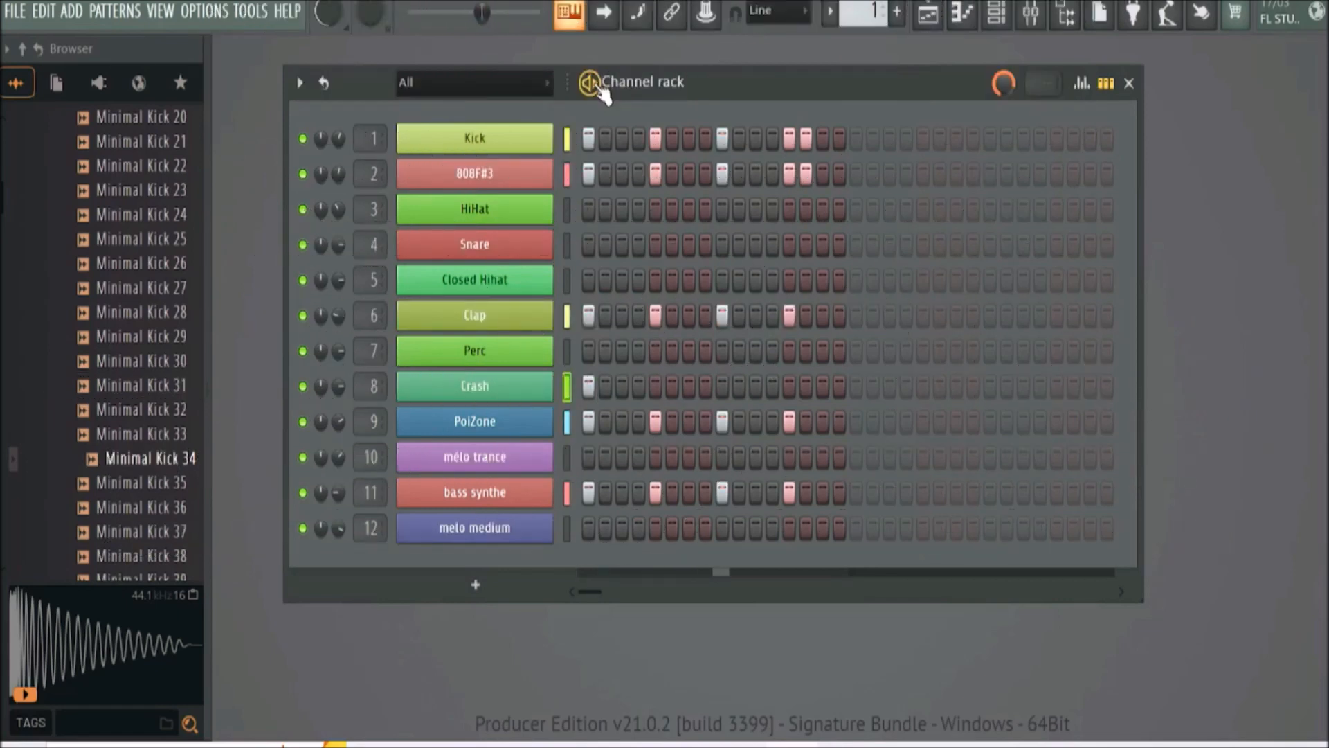
{"action": "left_click_drag", "start_coordinate": [332, 380], "coordinate": [335, 383]}
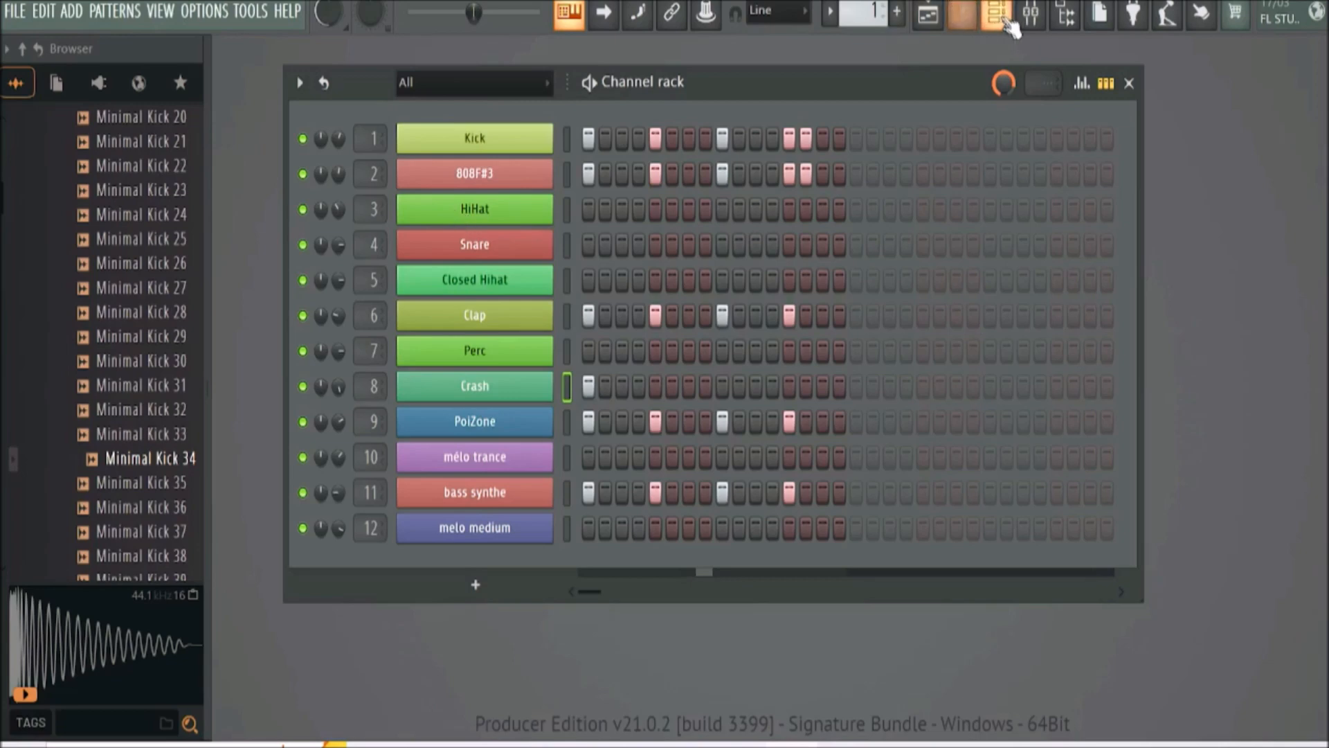
{"action": "left_click", "coordinate": [1031, 12]}
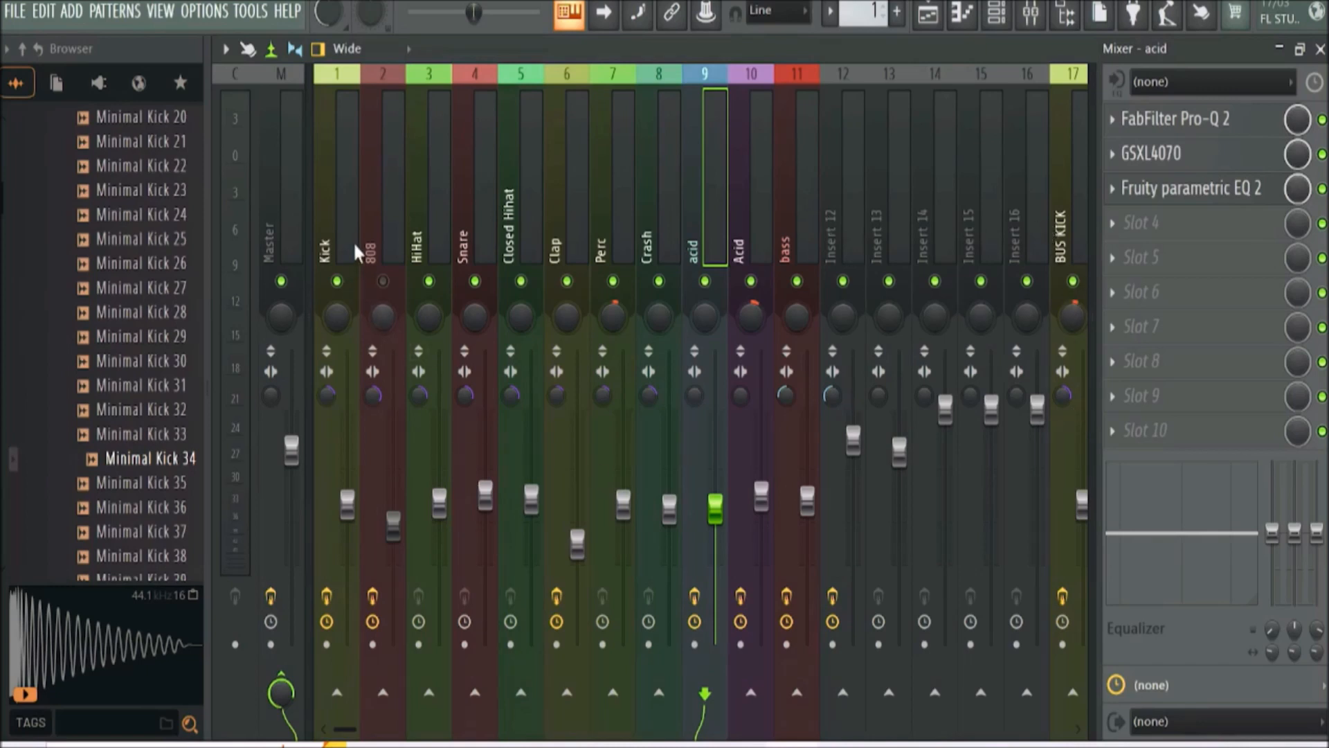
{"action": "left_click", "coordinate": [382, 281]}
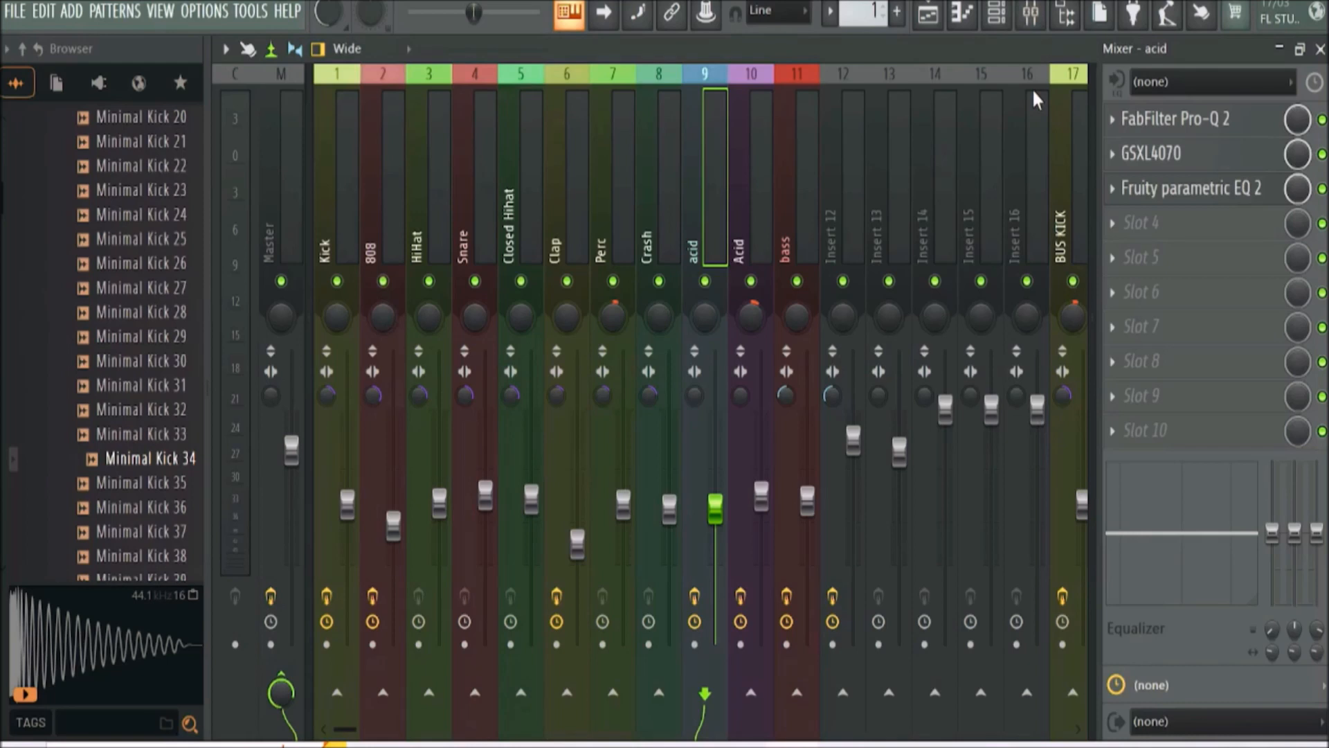
Look through the mixer tracks from acid to the BUS KICK, BUS BASS and BUS SYNTHE buses, and close the mixer
{"action": "key", "text": "Right"}
{"action": "key", "text": "Right"}
{"action": "key", "text": "Right"}
{"action": "key", "text": "Right"}
{"action": "key", "text": "Right"}
{"action": "key", "text": "Right"}
{"action": "key", "text": "Right"}
{"action": "key", "text": "Right"}
{"action": "key", "text": "Right"}
{"action": "key", "text": "Right"}
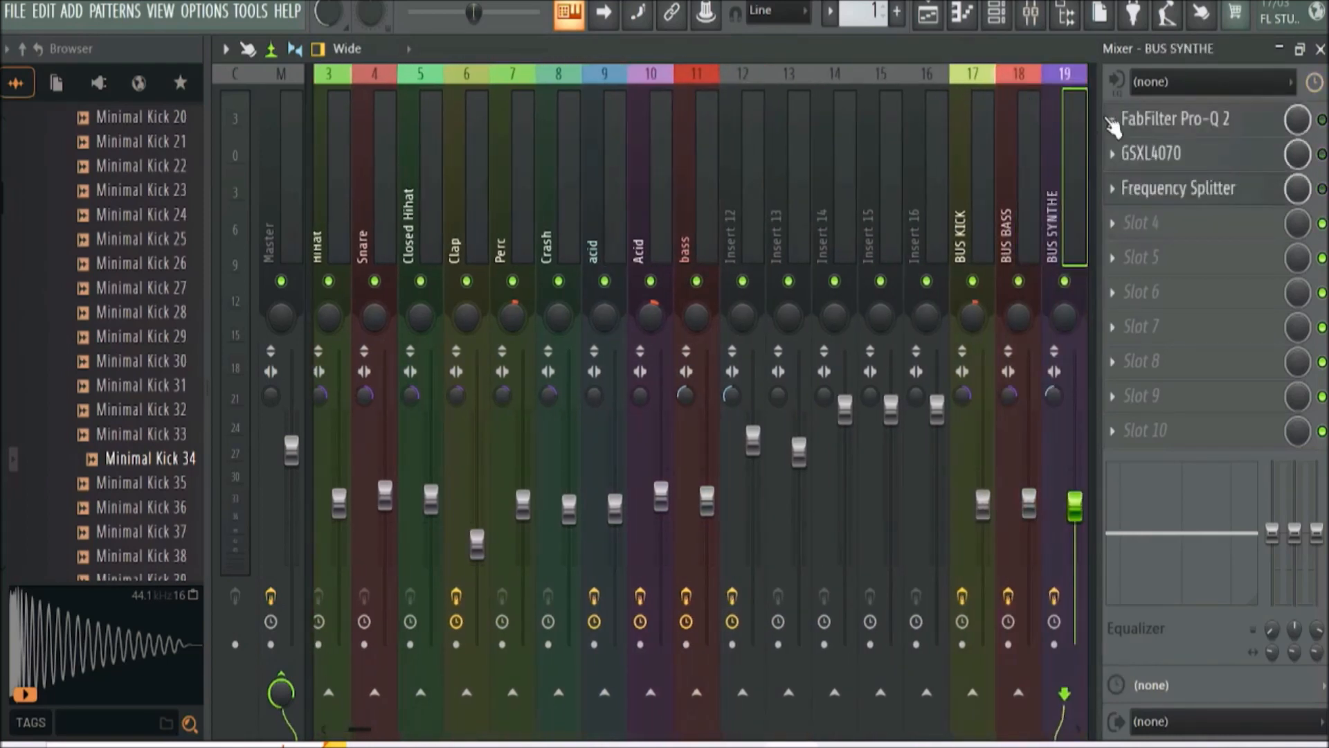
{"action": "key", "text": "Right"}
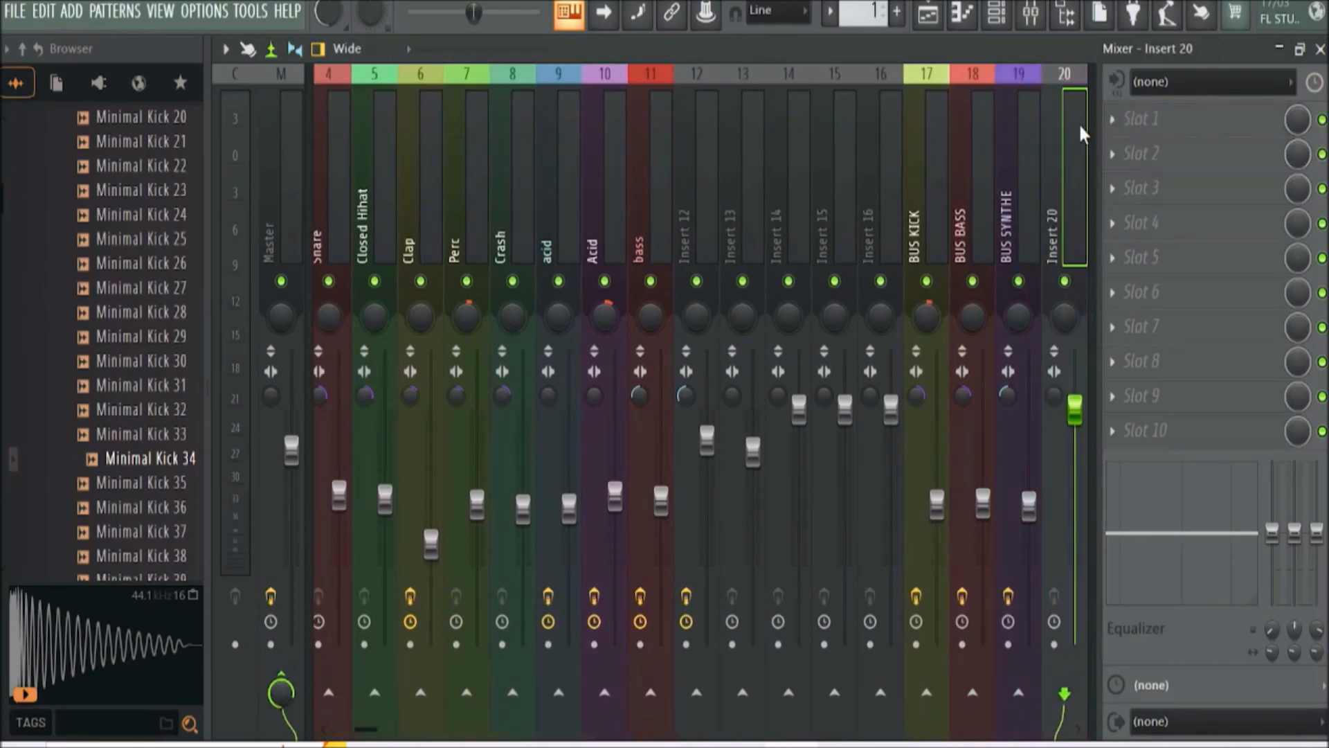
{"action": "left_click", "coordinate": [1321, 50]}
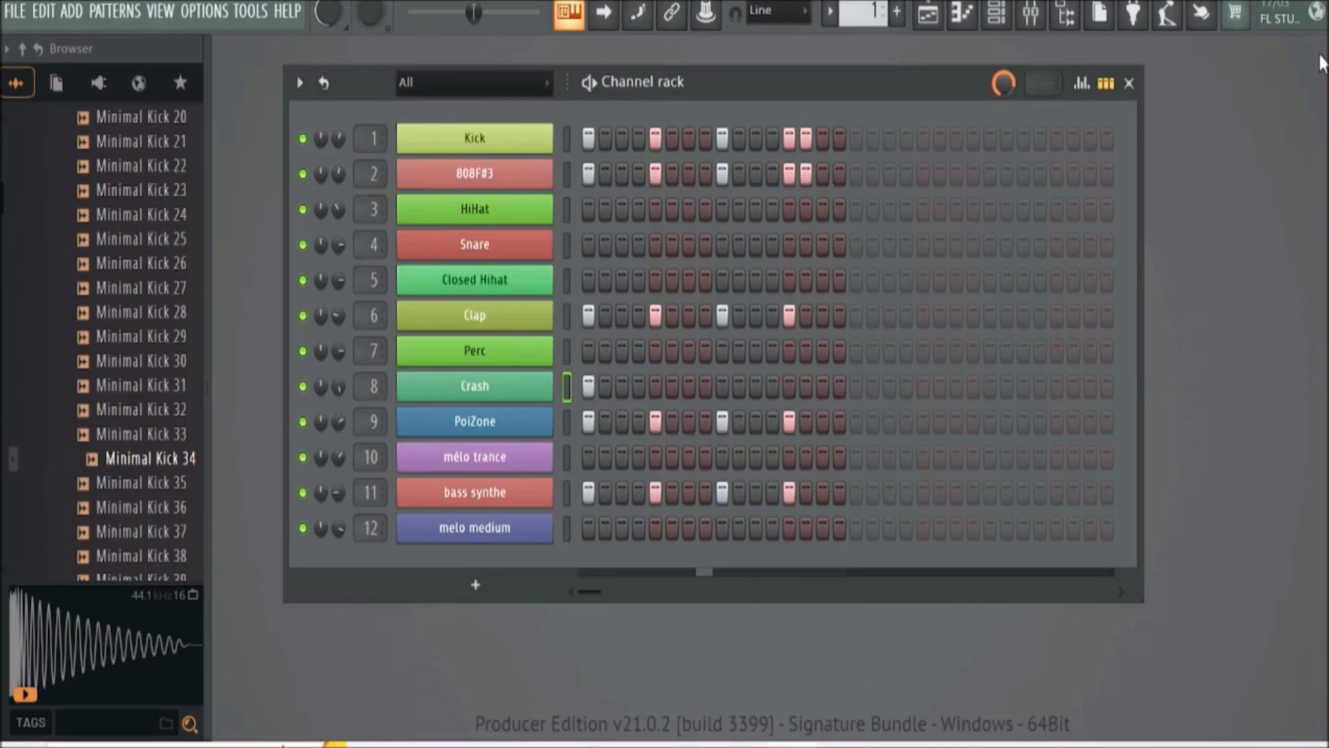
{"action": "left_click", "coordinate": [1031, 12]}
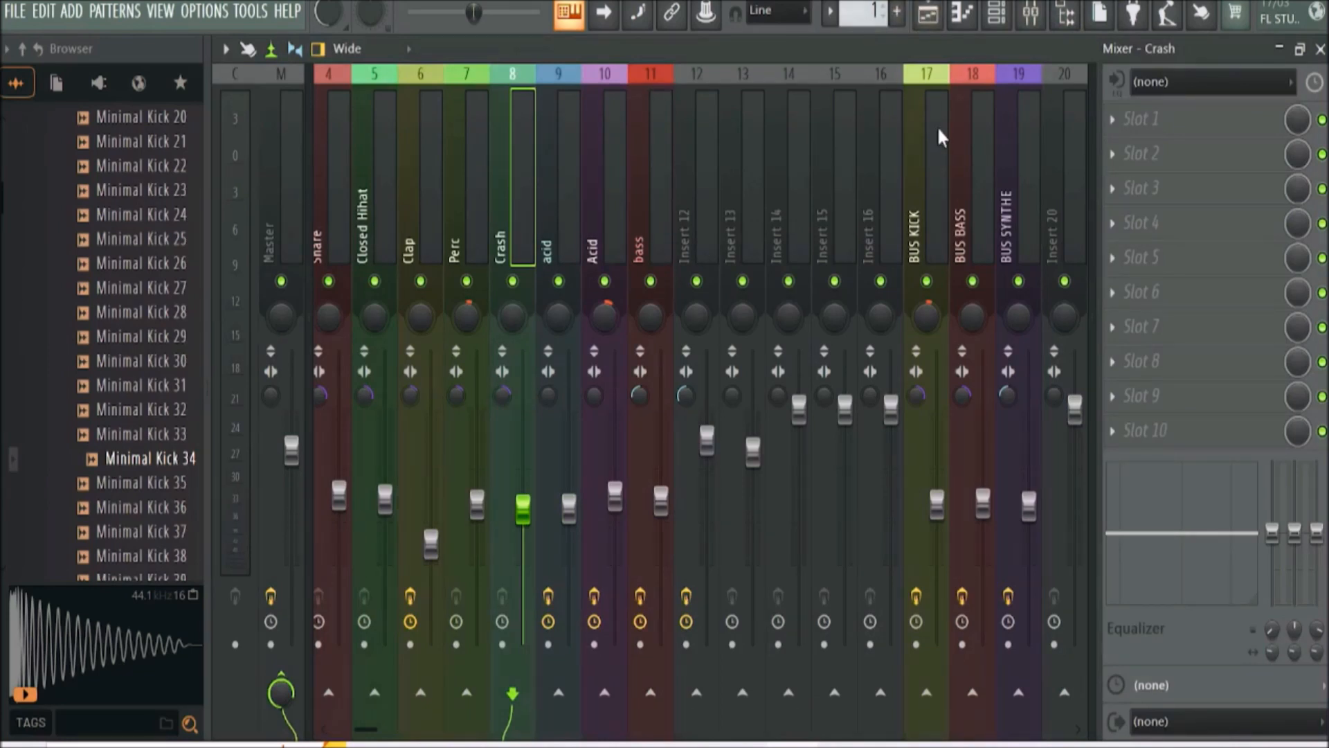
{"action": "left_click", "coordinate": [1322, 50]}
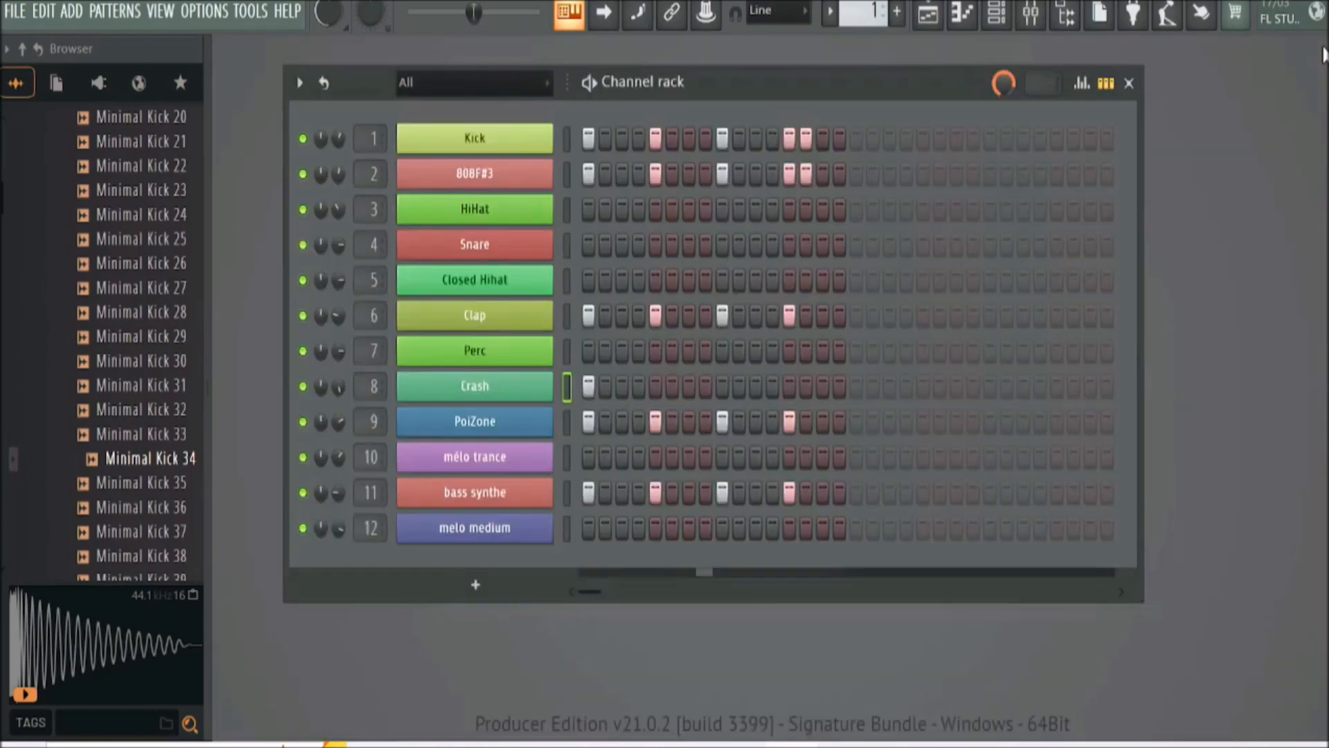